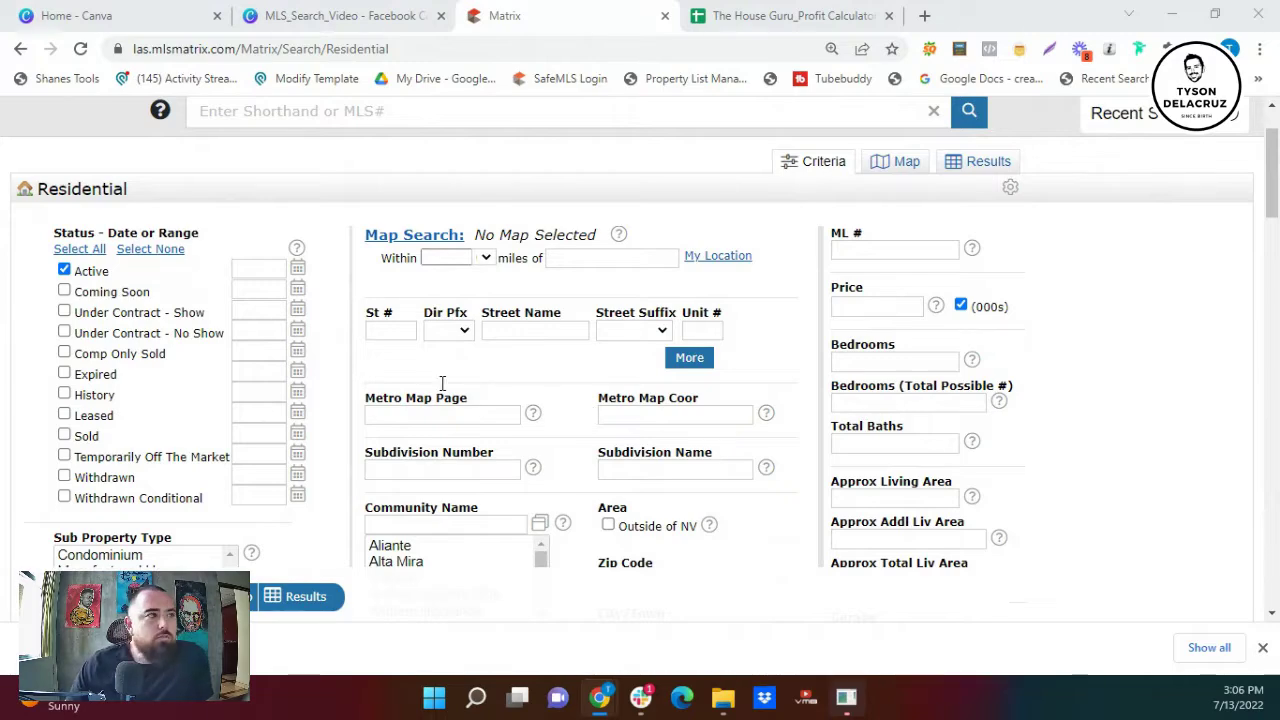
- Scroll down the Residential search criteria form to the Additional Fields section
scroll(442, 383, down, 1)
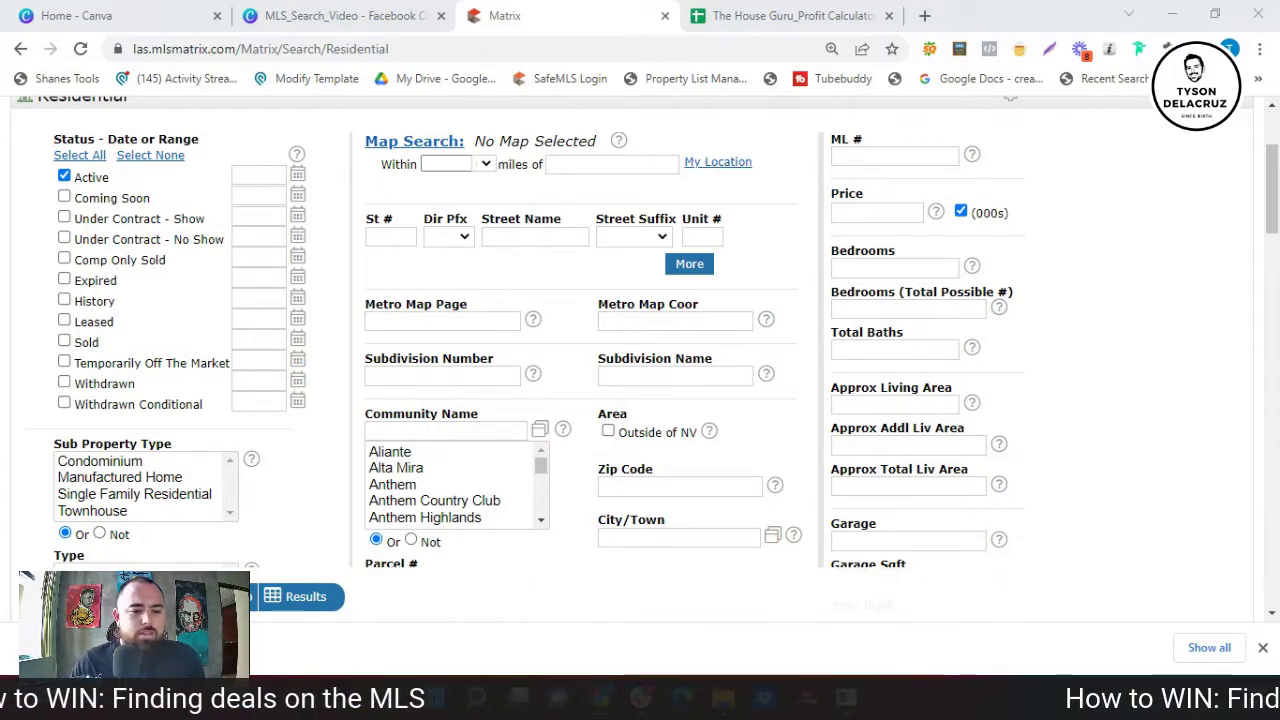
scroll(300, 480, down, 3)
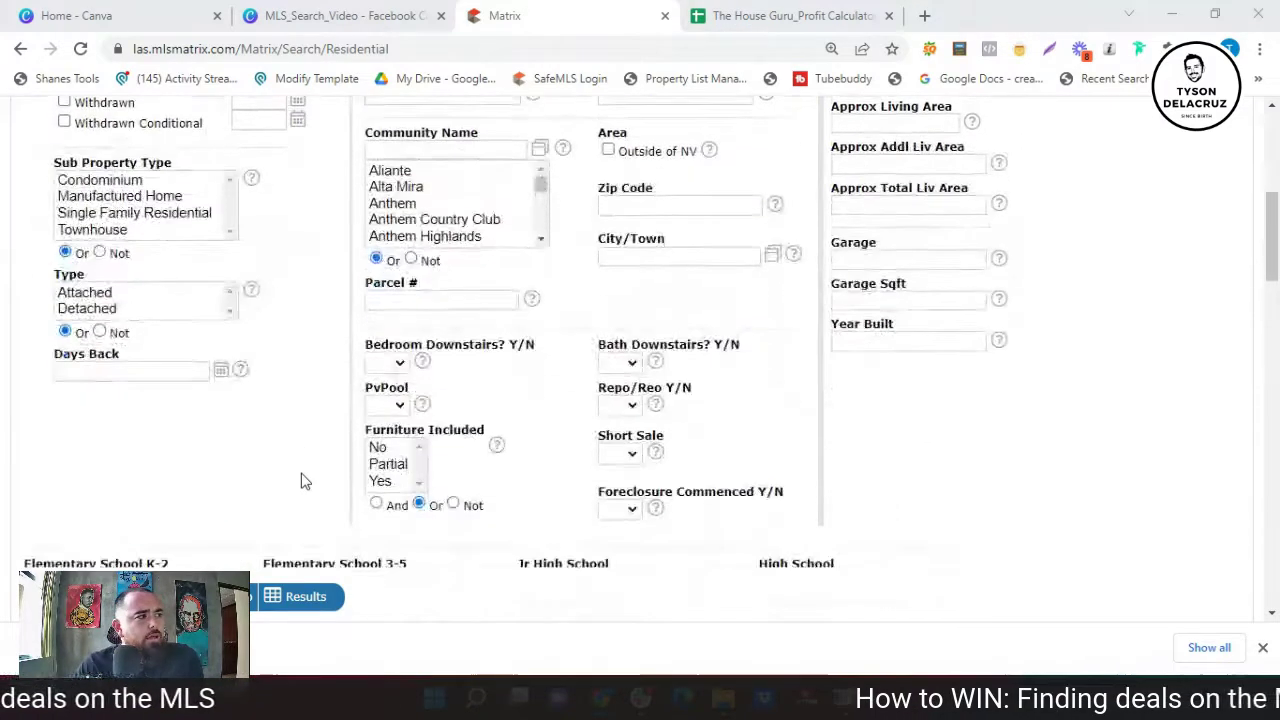
scroll(305, 481, down, 3)
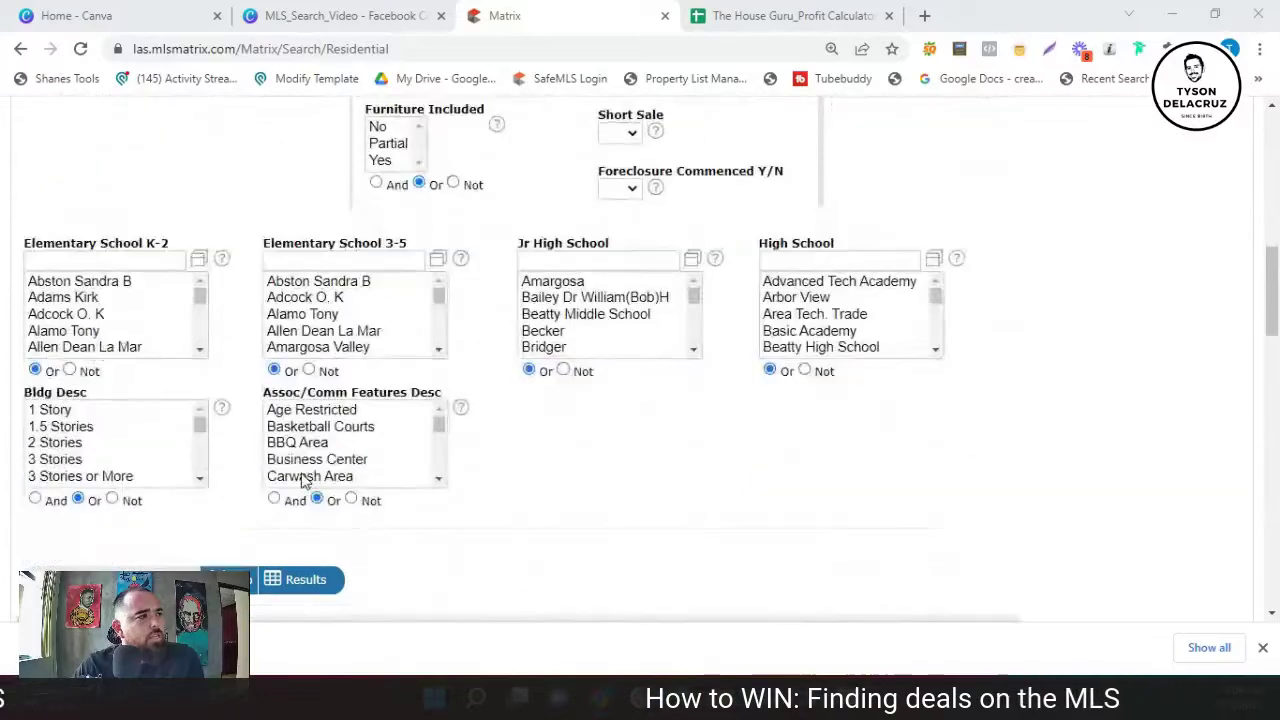
scroll(305, 481, down, 3)
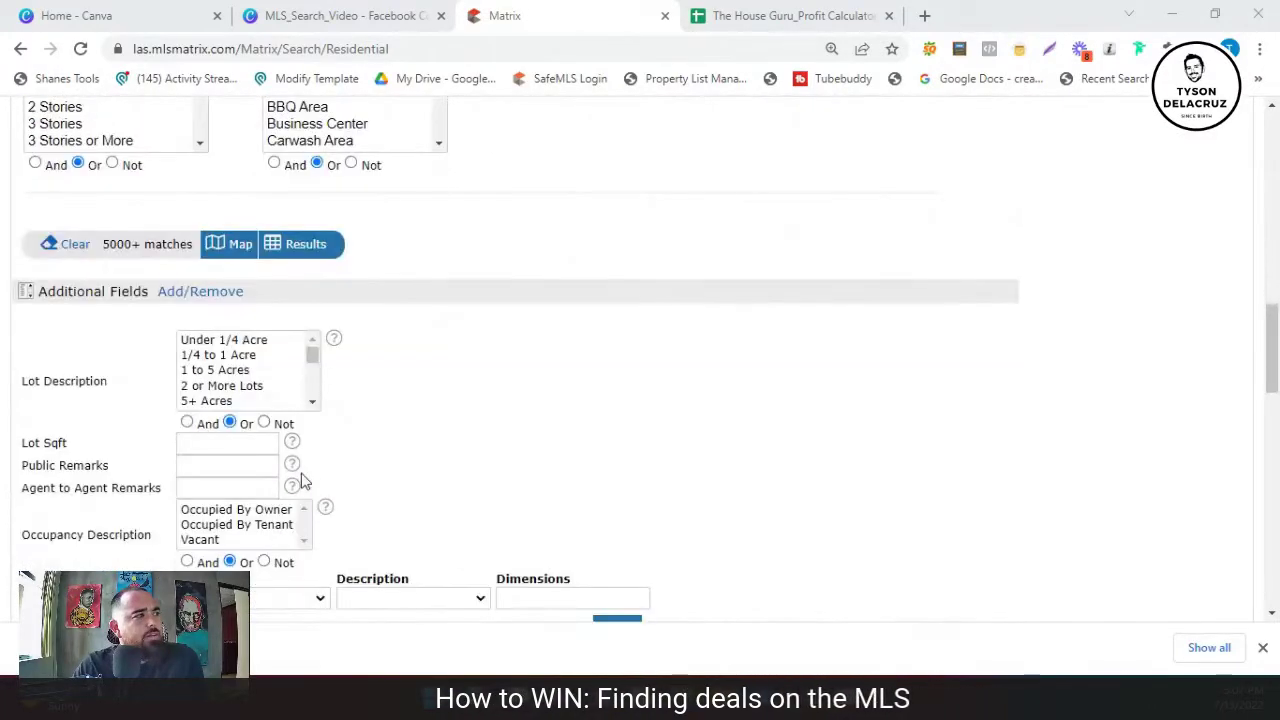
scroll(304, 480, down, 1)
scroll(304, 480, down, 1)
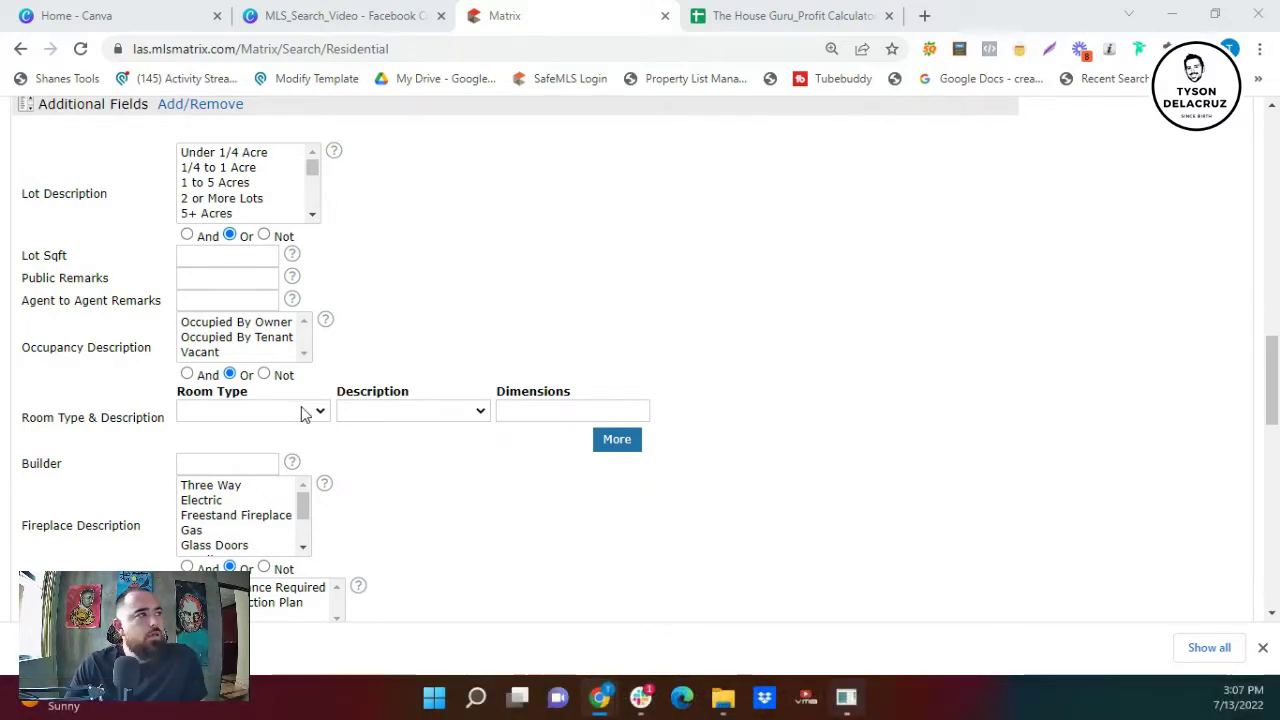
scroll(303, 414, up, 1)
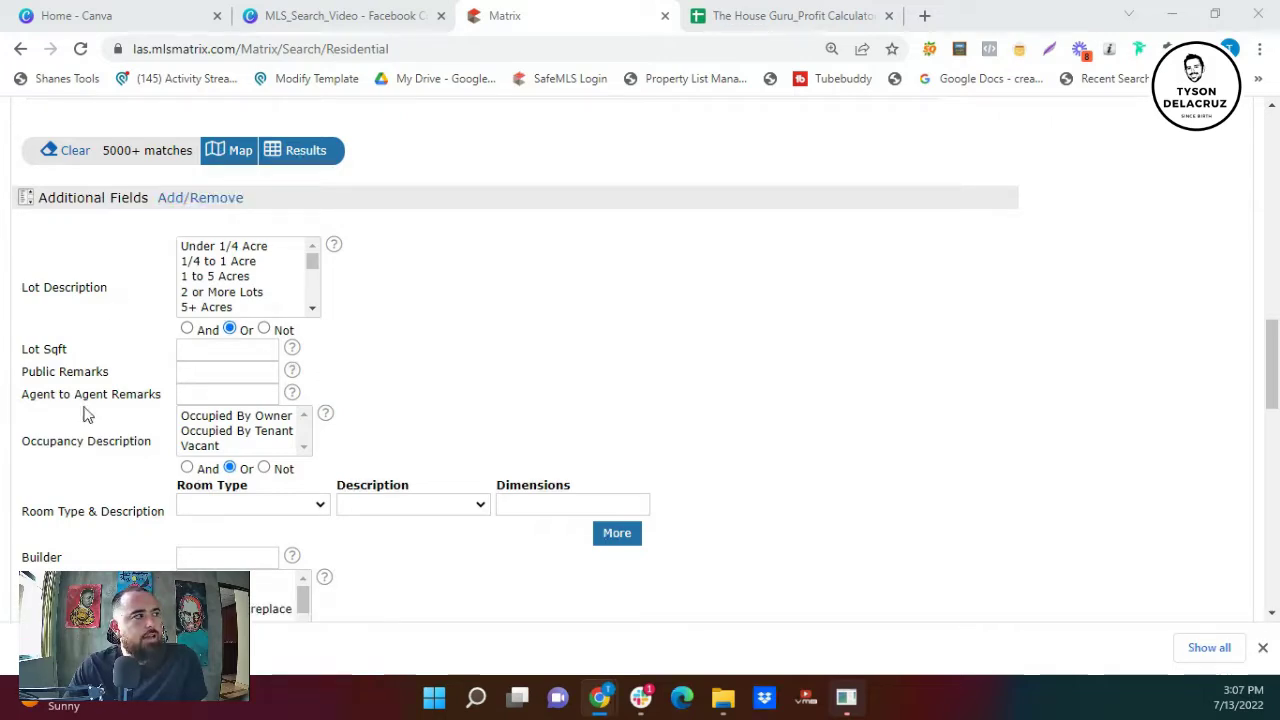
scroll(86, 388, down, 1)
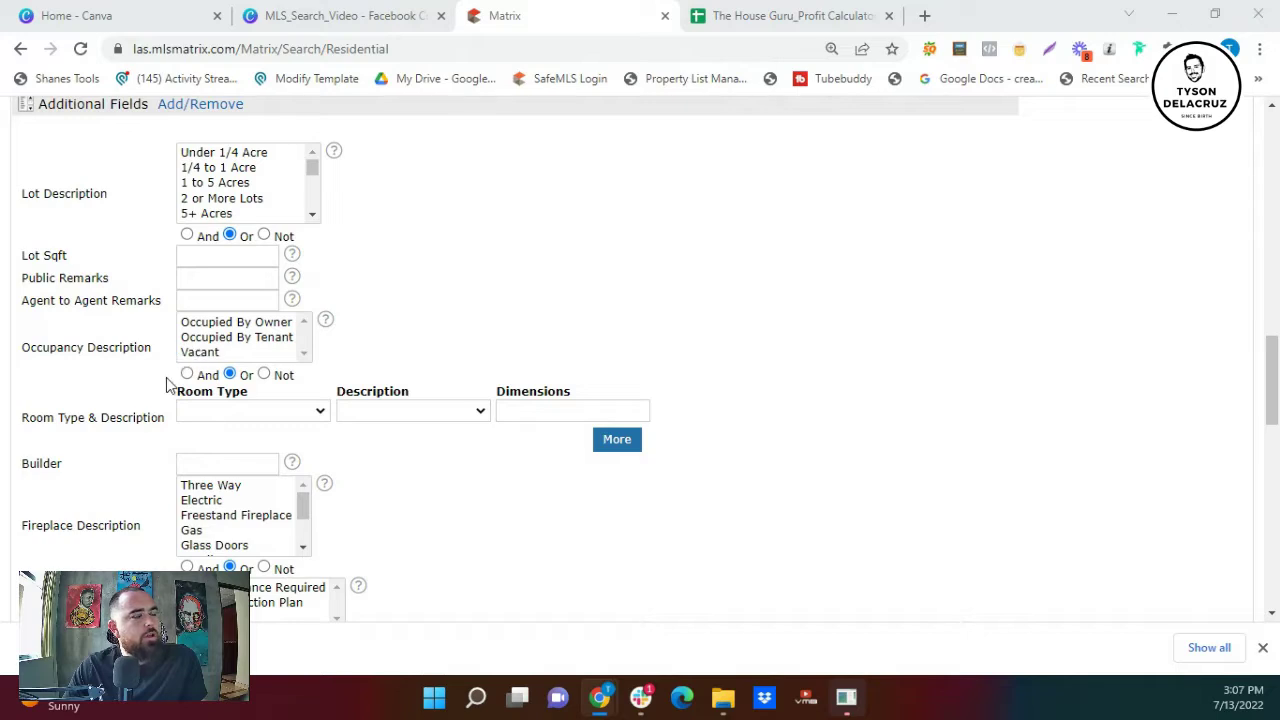
scroll(160, 400, down, 1)
click(316, 318)
click(314, 316)
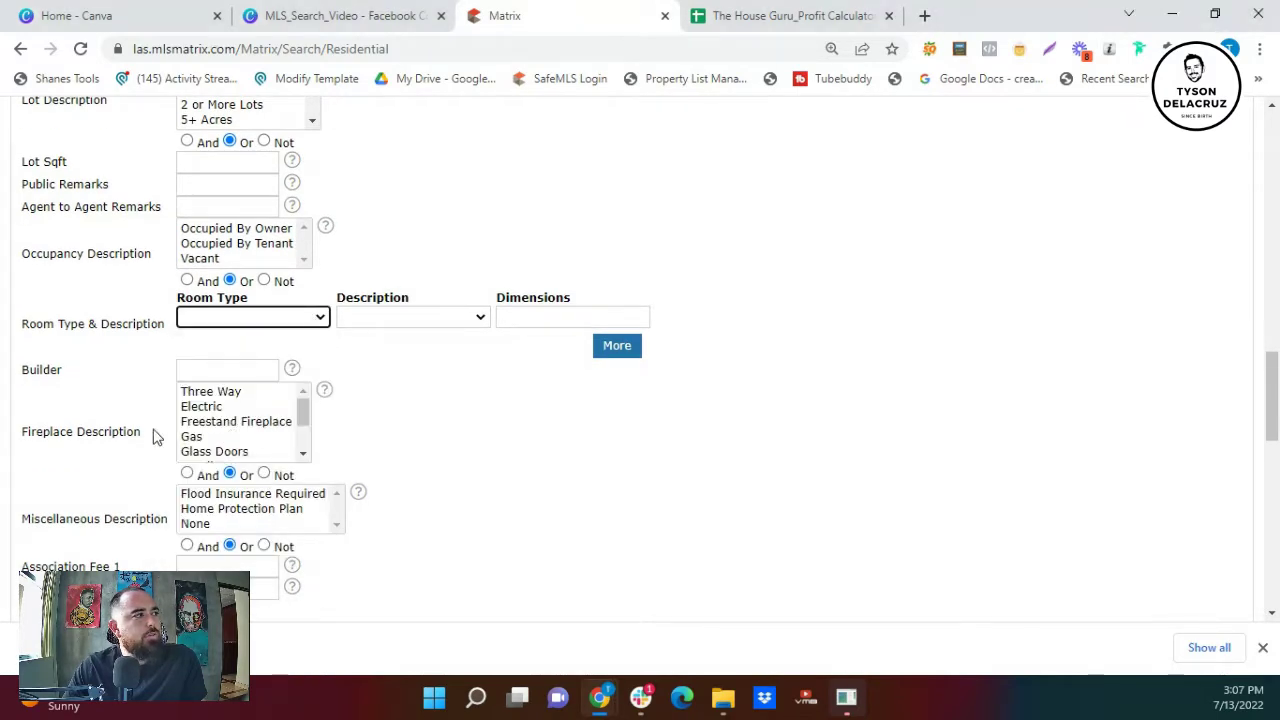
scroll(245, 457, down, 2)
scroll(360, 478, down, 2)
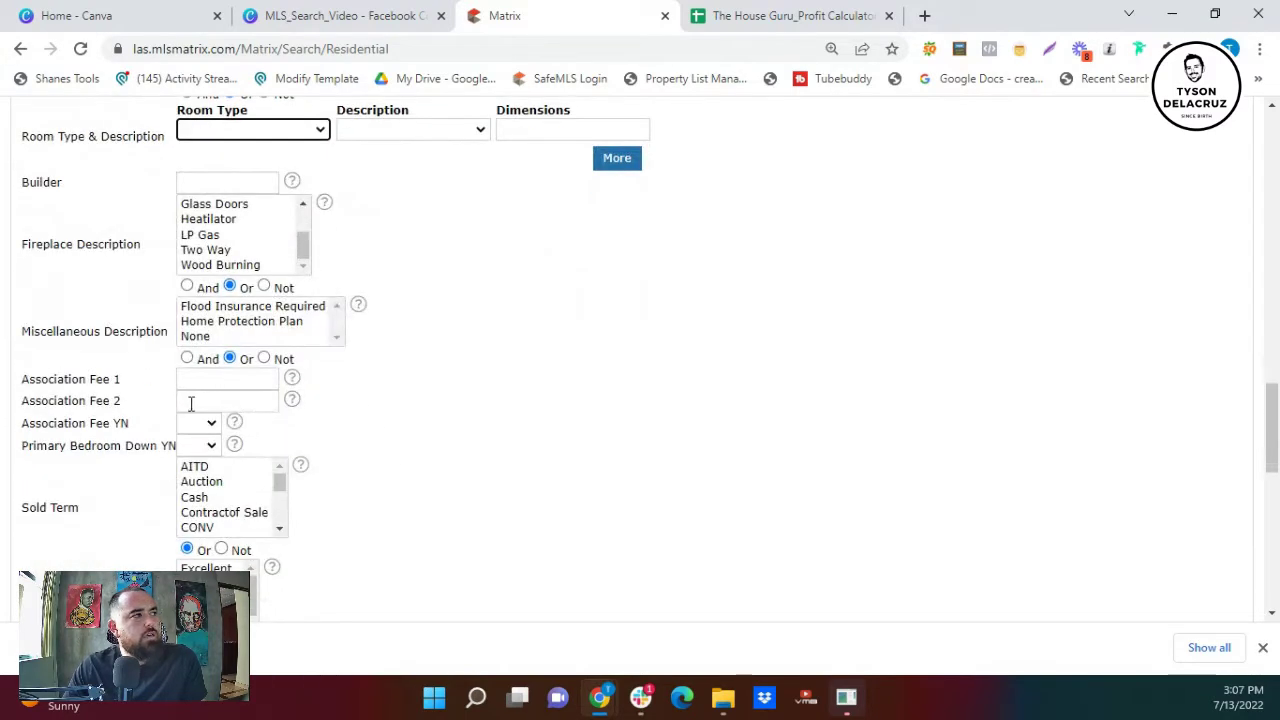
click(213, 428)
click(213, 427)
click(468, 480)
scroll(400, 470, down, 2)
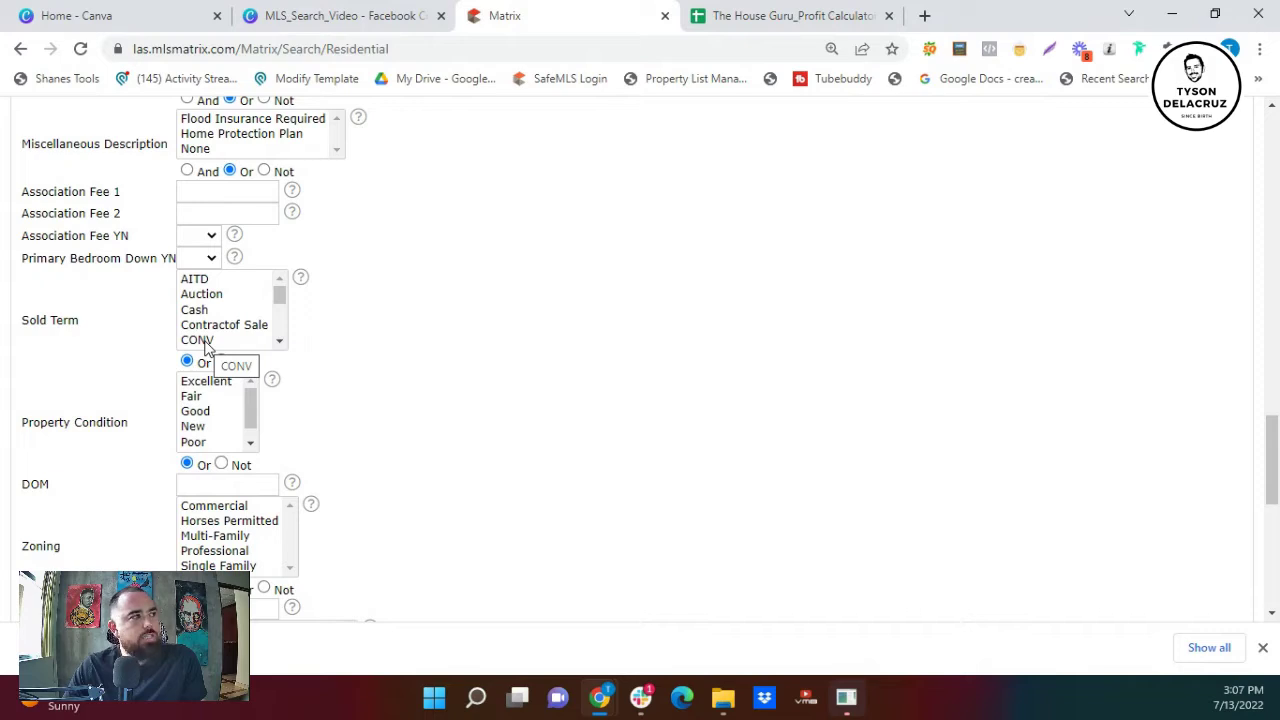
scroll(215, 345, down, 1)
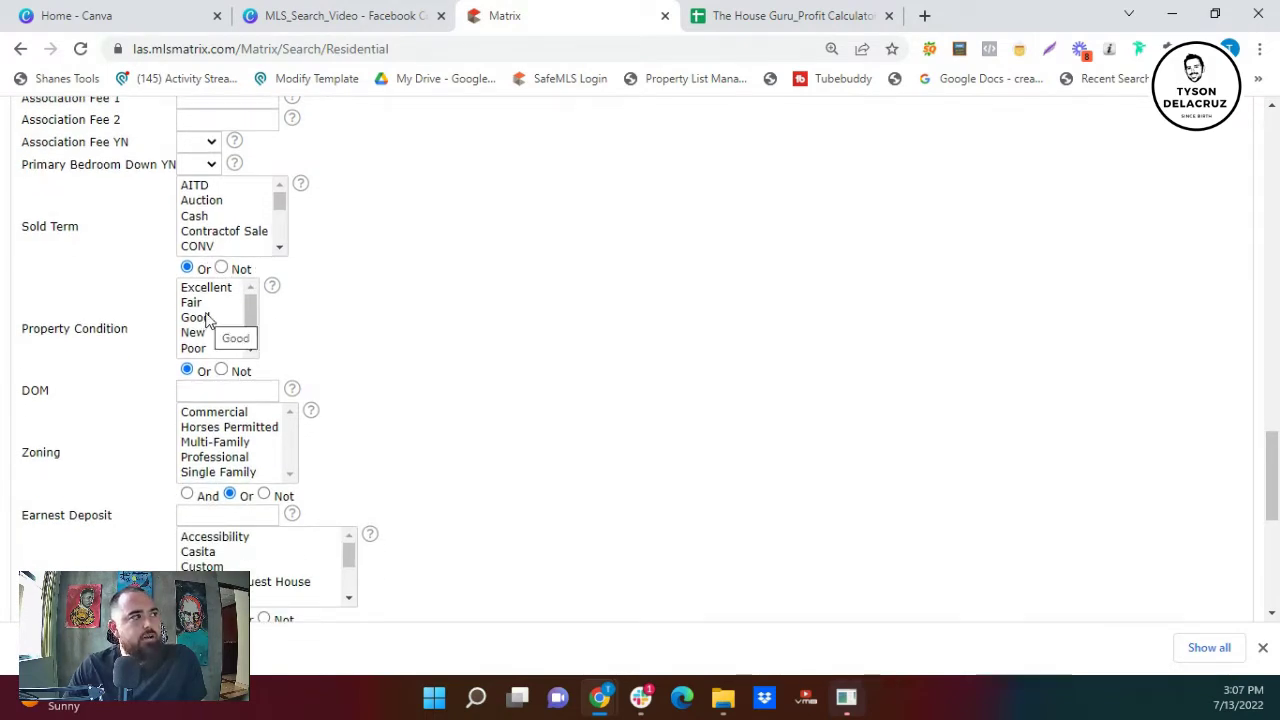
scroll(210, 385, down, 1)
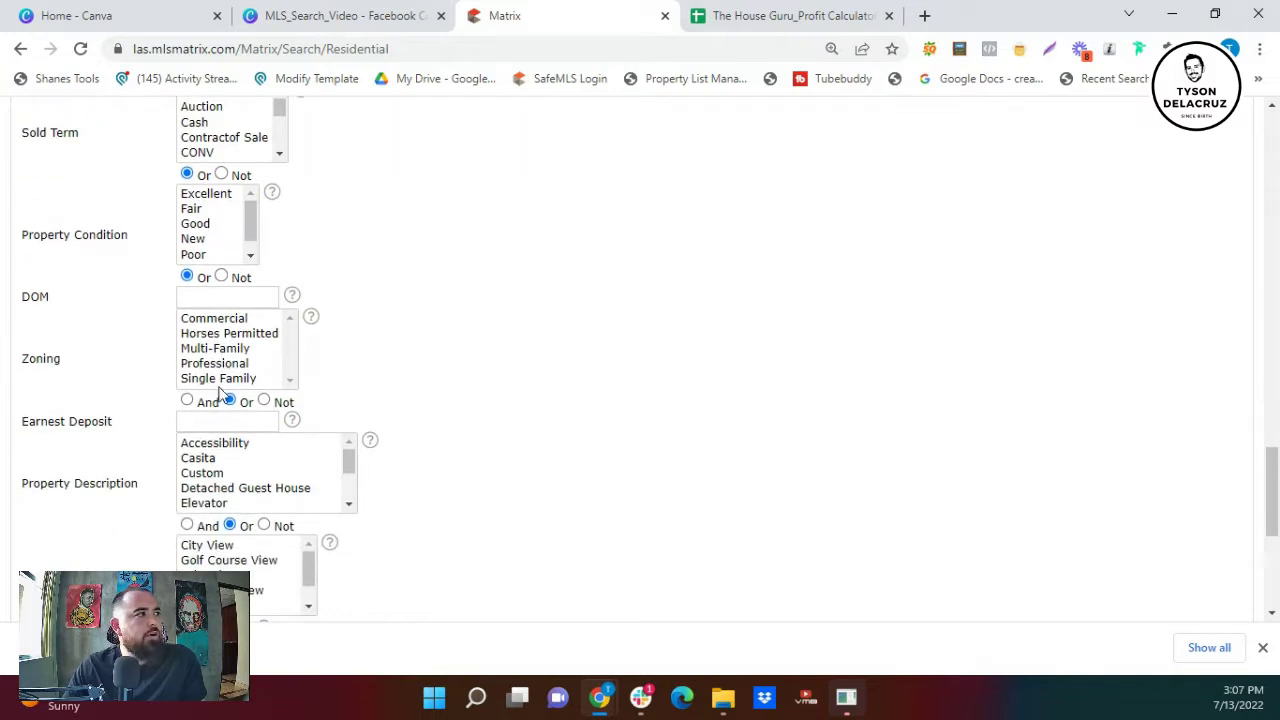
scroll(220, 393, down, 1)
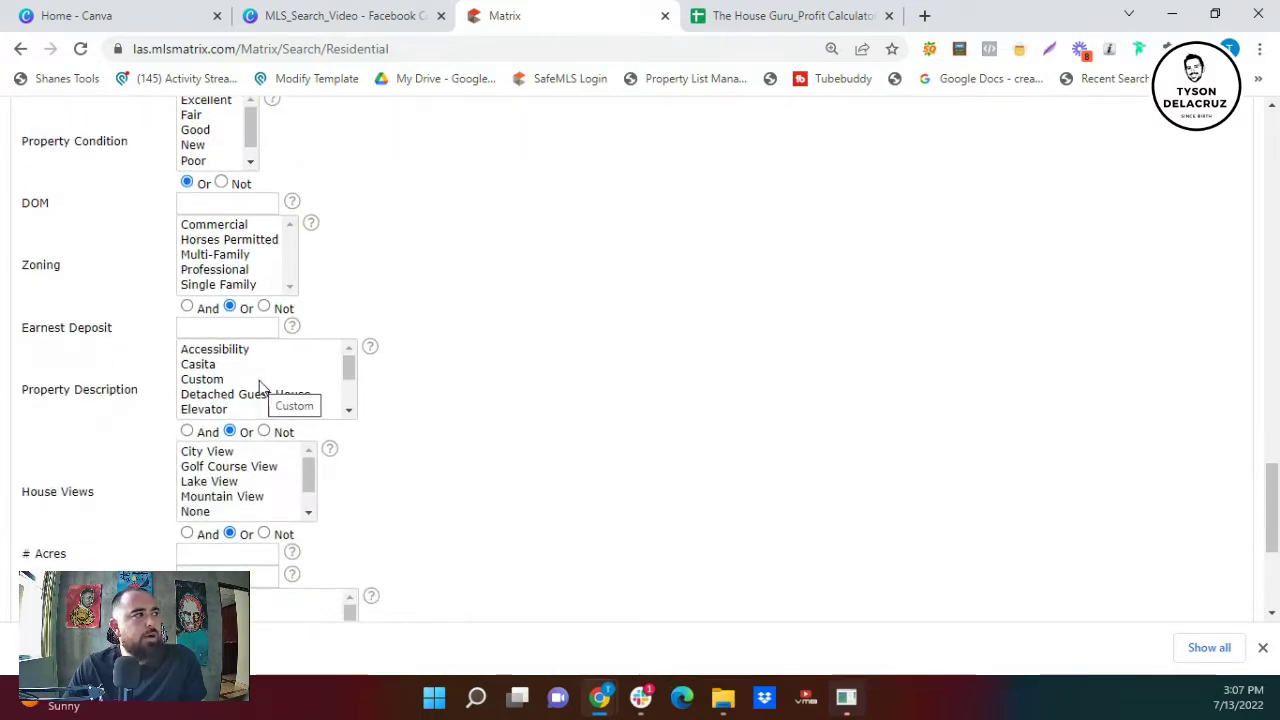
scroll(183, 414, down, 1)
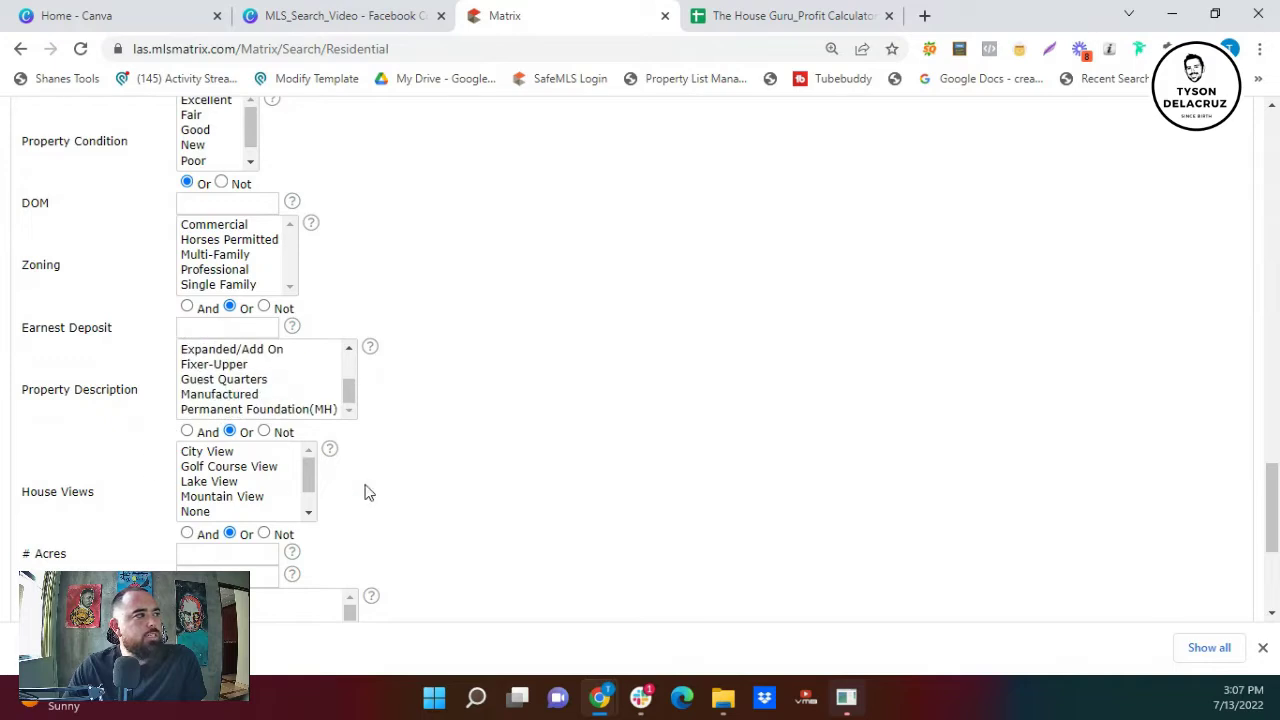
scroll(163, 437, down, 2)
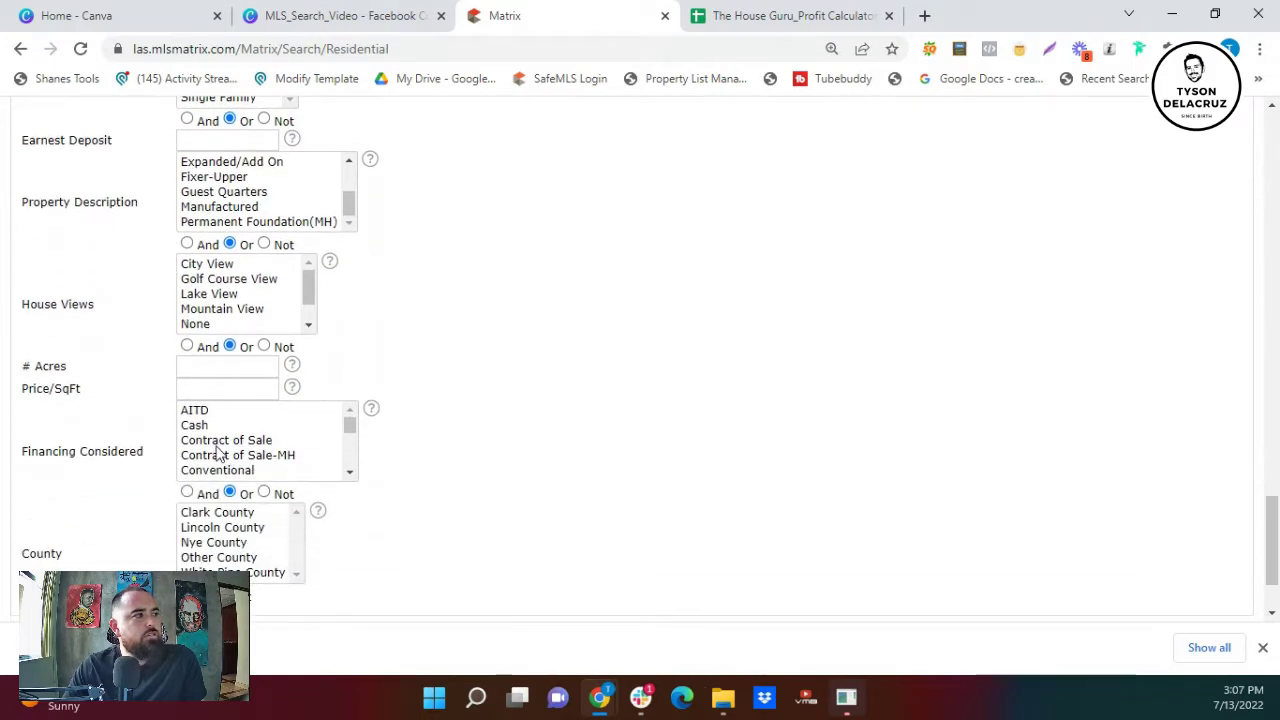
scroll(380, 478, down, 1)
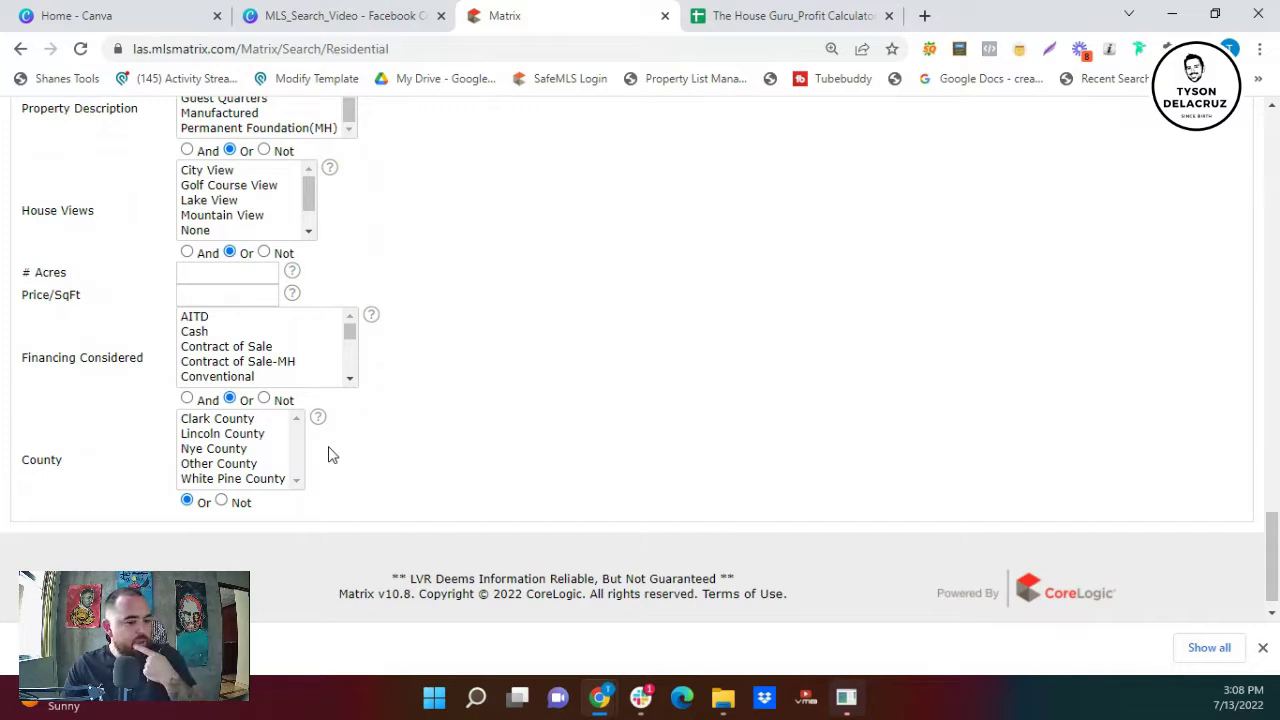
scroll(424, 471, up, 1)
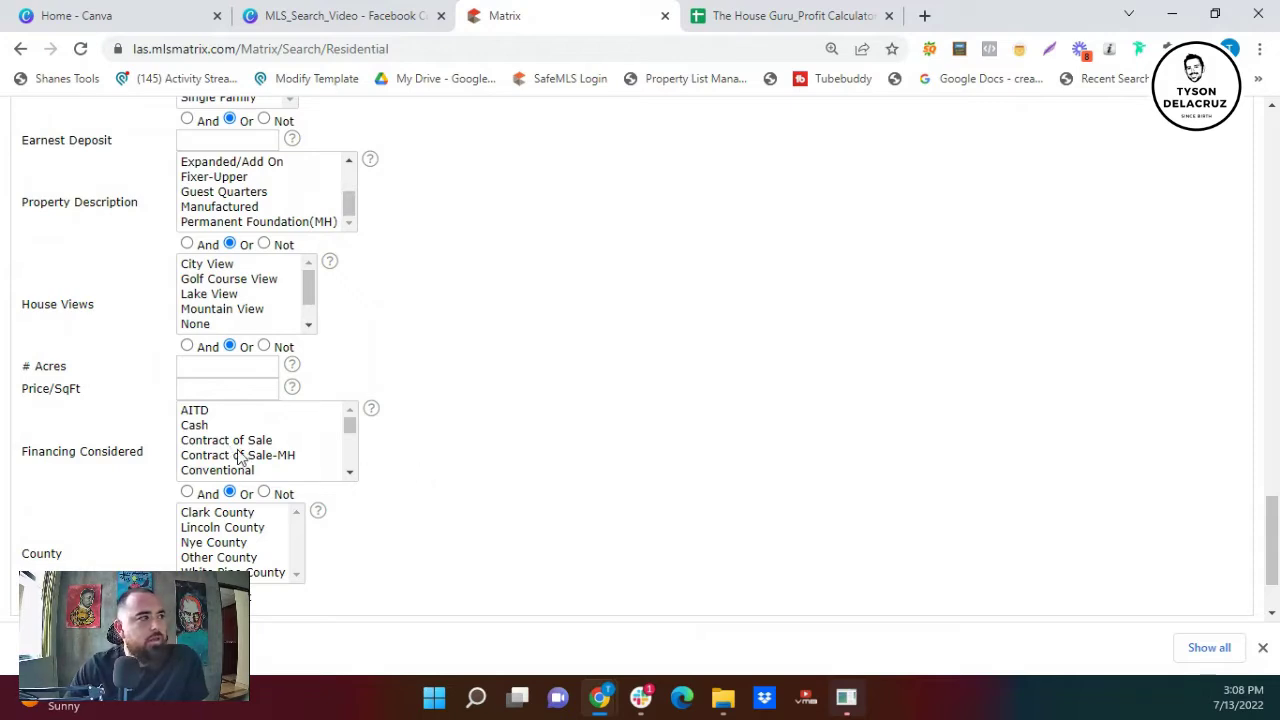
scroll(258, 458, down, 4)
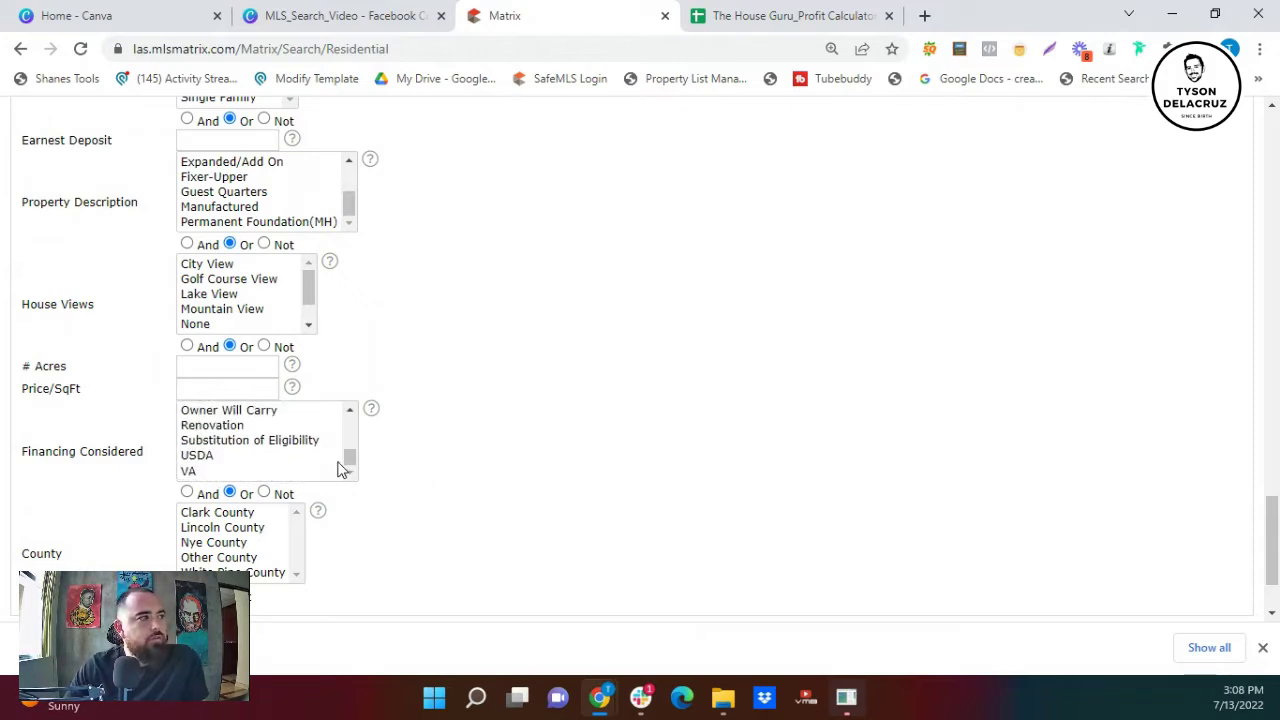
- Add Owner Will Carry, Lease Option and Cash to Financing Considered
click(268, 414)
scroll(301, 450, up, 3)
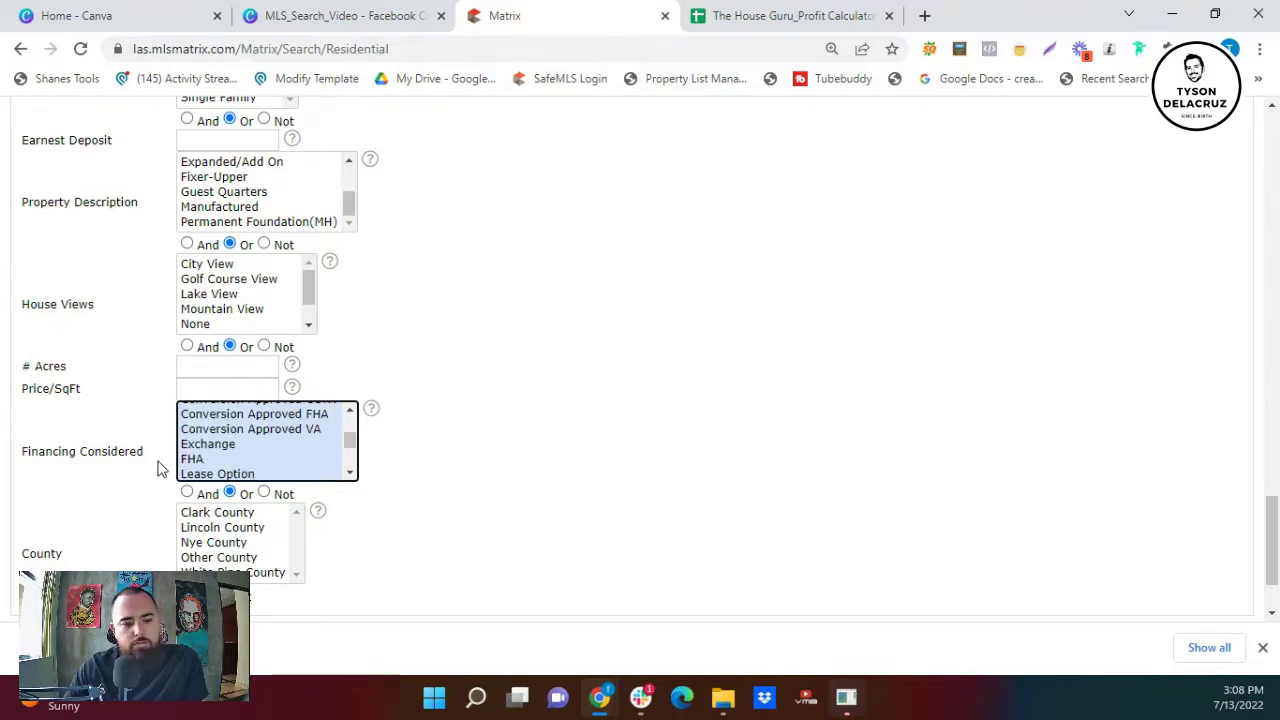
scroll(157, 465, down, 2)
scroll(330, 317, down, 2)
scroll(330, 317, down, 1)
scroll(267, 320, up, 3)
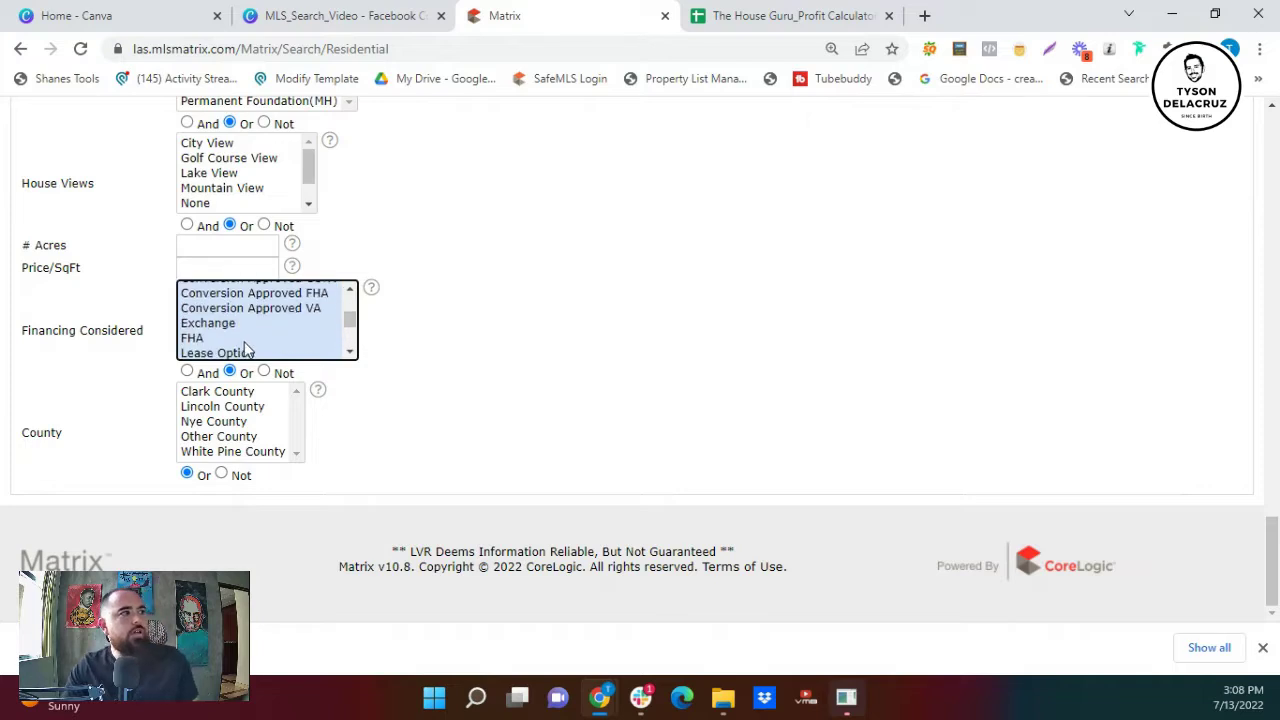
click(245, 353)
scroll(245, 340, up, 3)
click(222, 305)
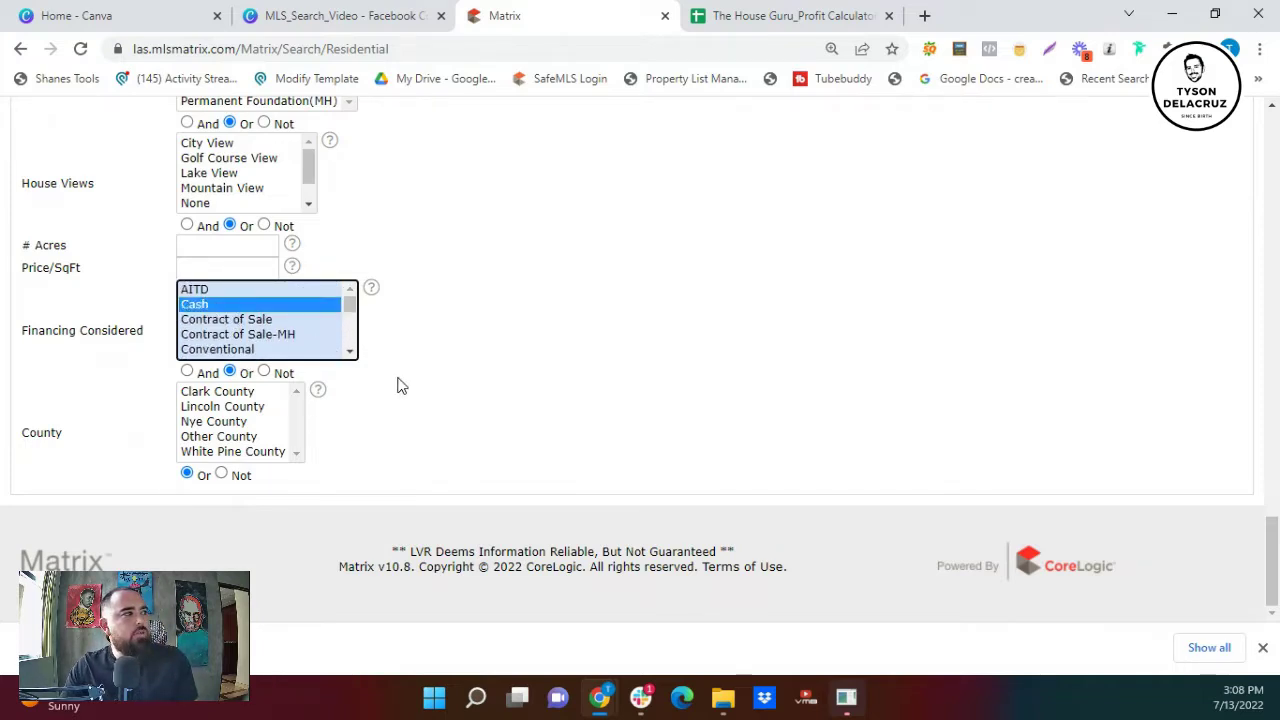
- Limit Sub Property Type to Single Family Residential
scroll(397, 386, up, 10)
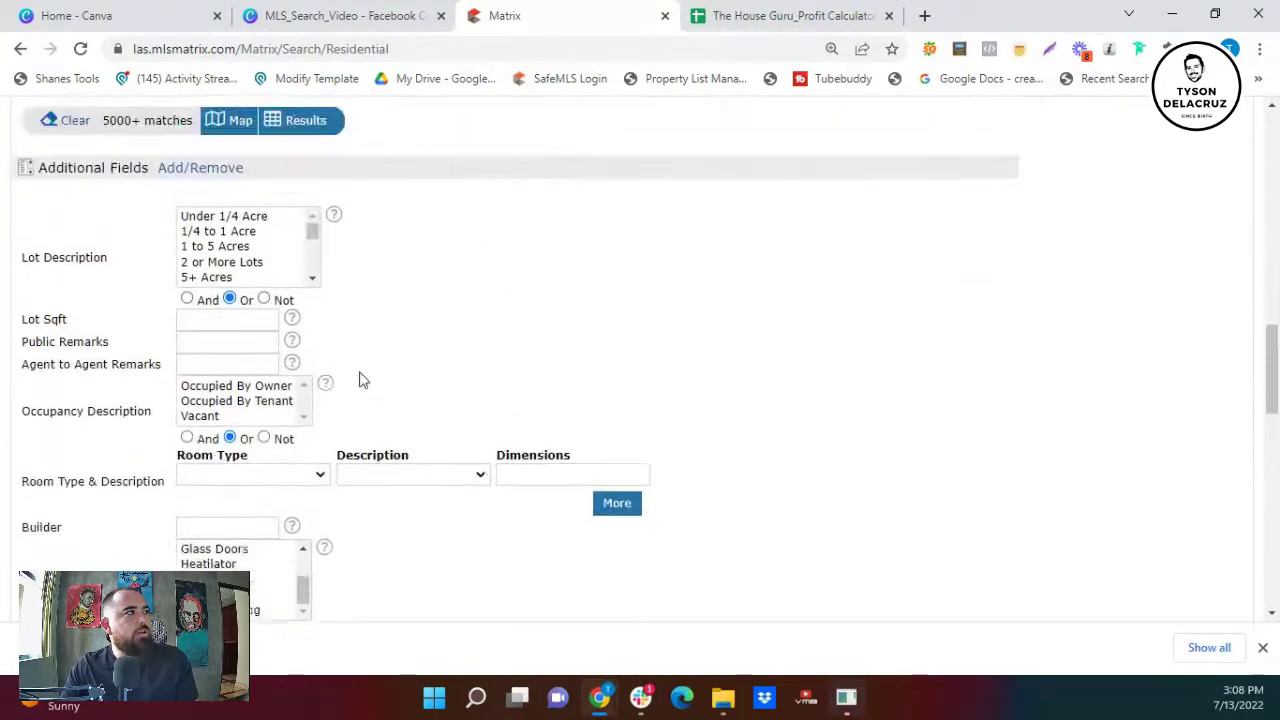
scroll(363, 378, up, 3)
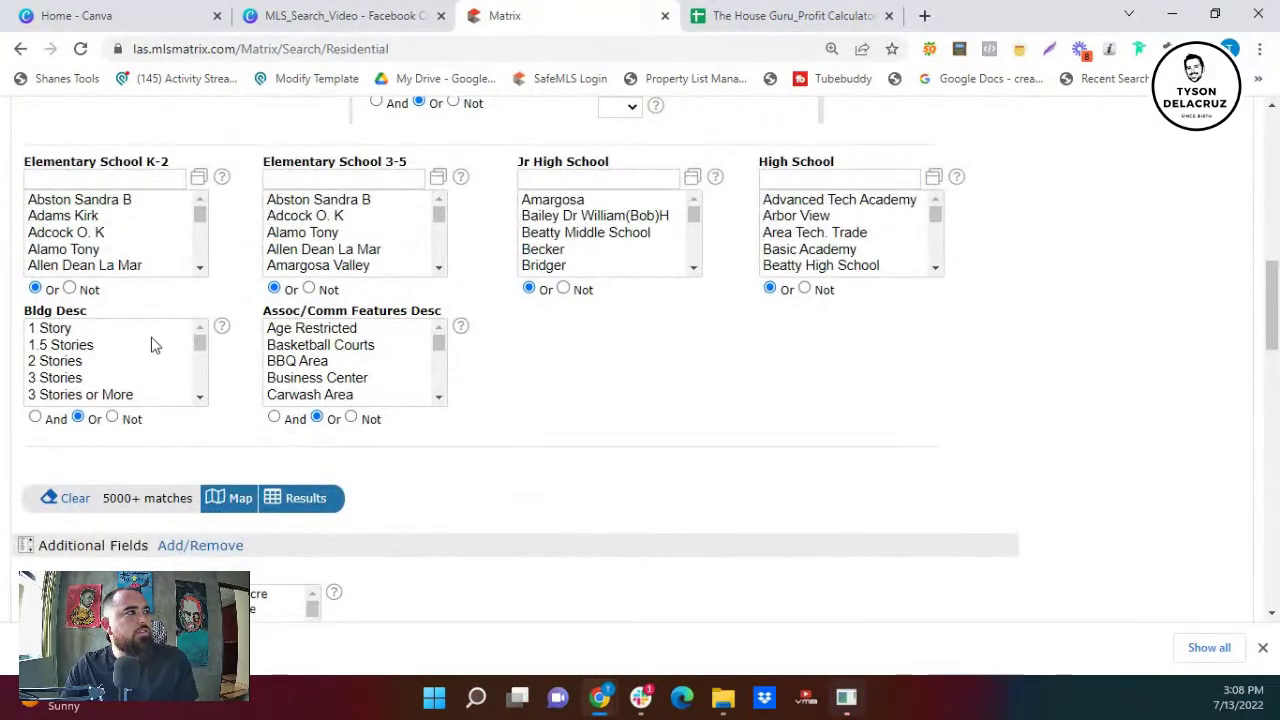
scroll(190, 400, up, 3)
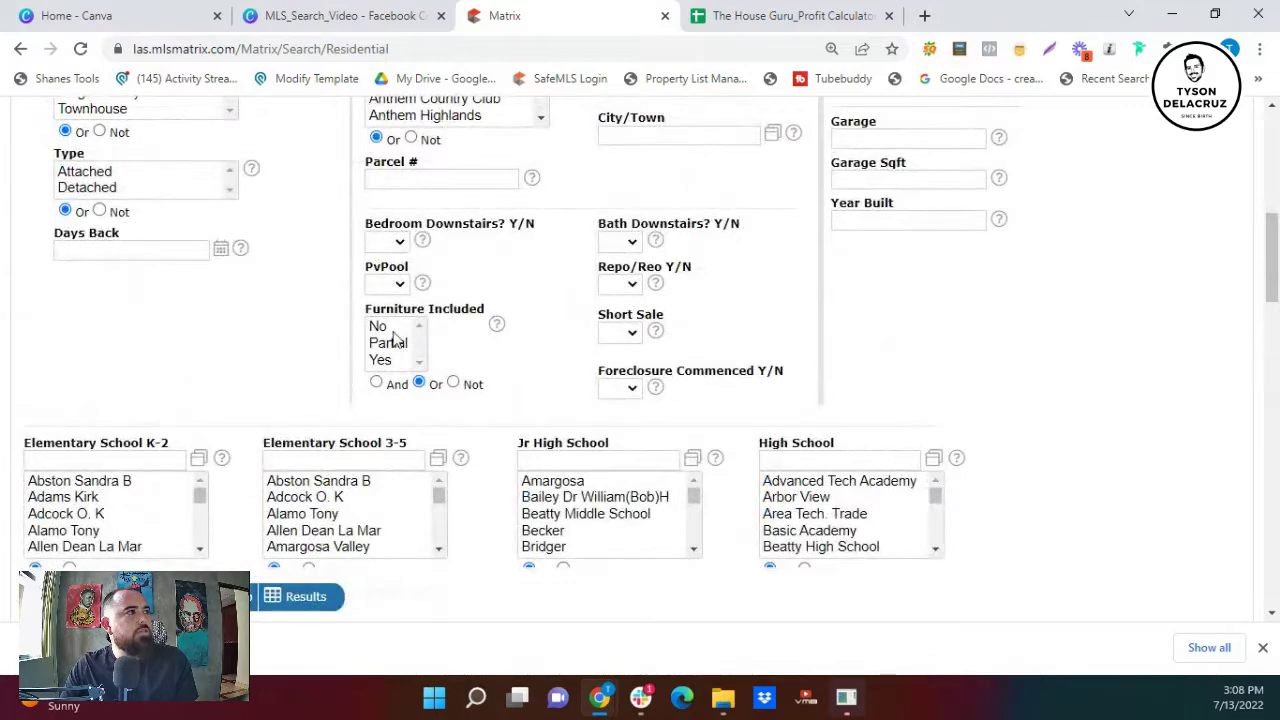
scroll(151, 283, up, 2)
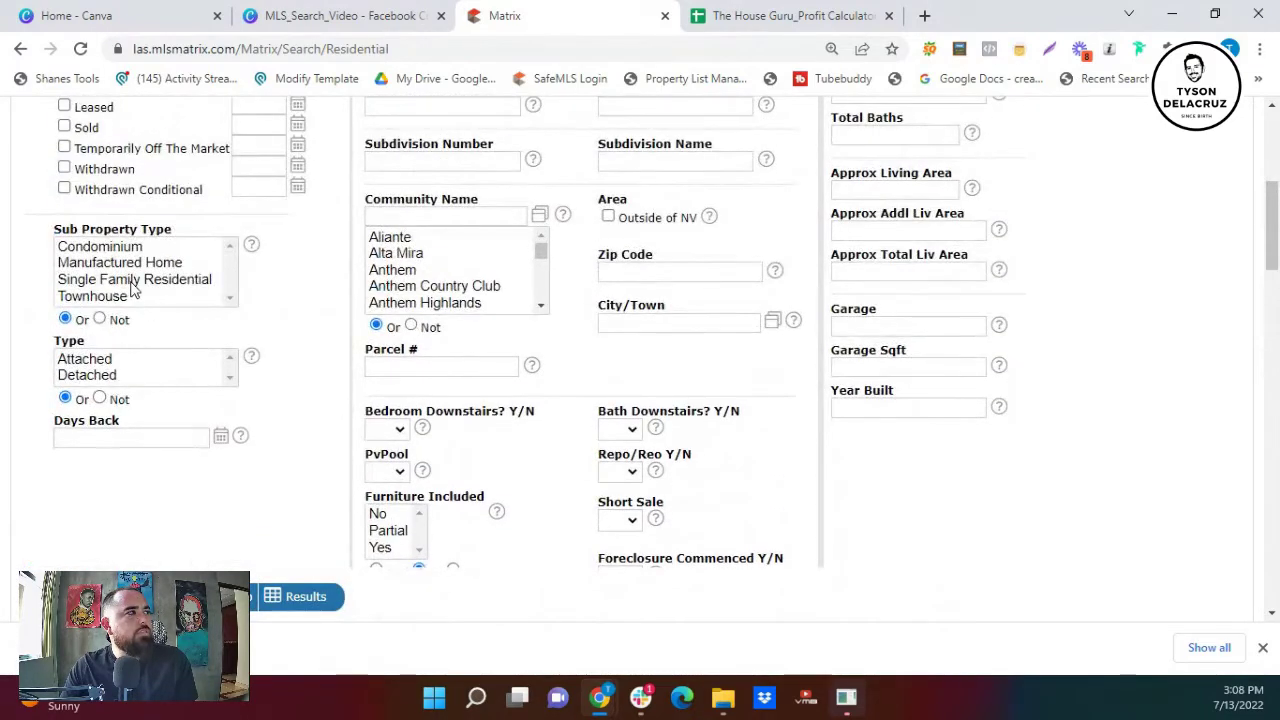
click(135, 280)
- Recheck the chosen financing options and return to the top of the form
scroll(213, 419, down, 10)
scroll(330, 473, down, 8)
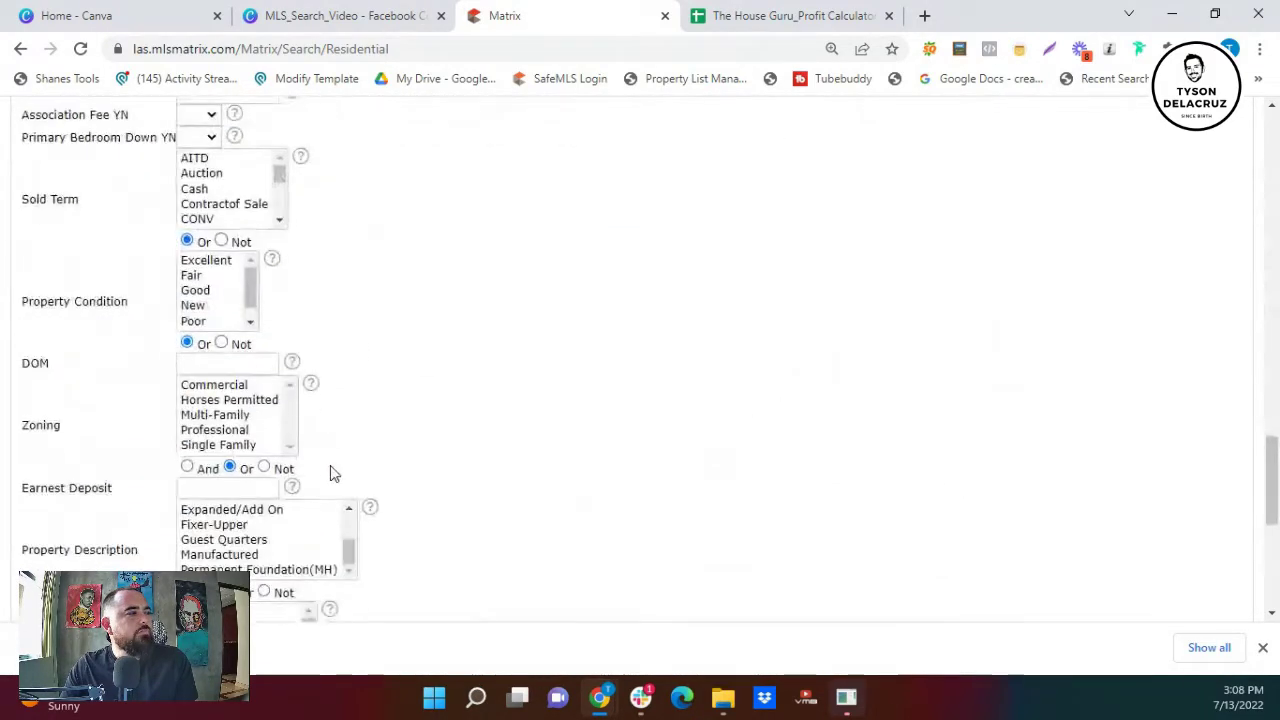
click(243, 399)
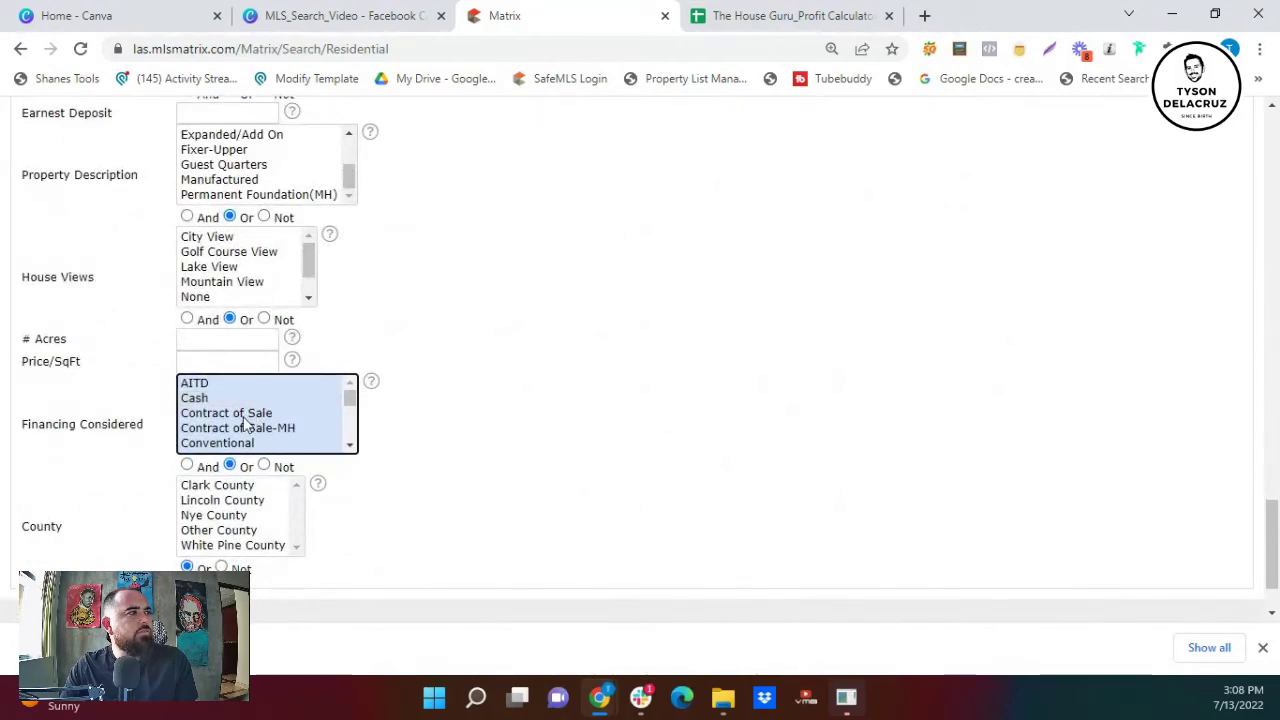
scroll(250, 423, down, 3)
scroll(490, 366, up, 5)
scroll(490, 366, up, 10)
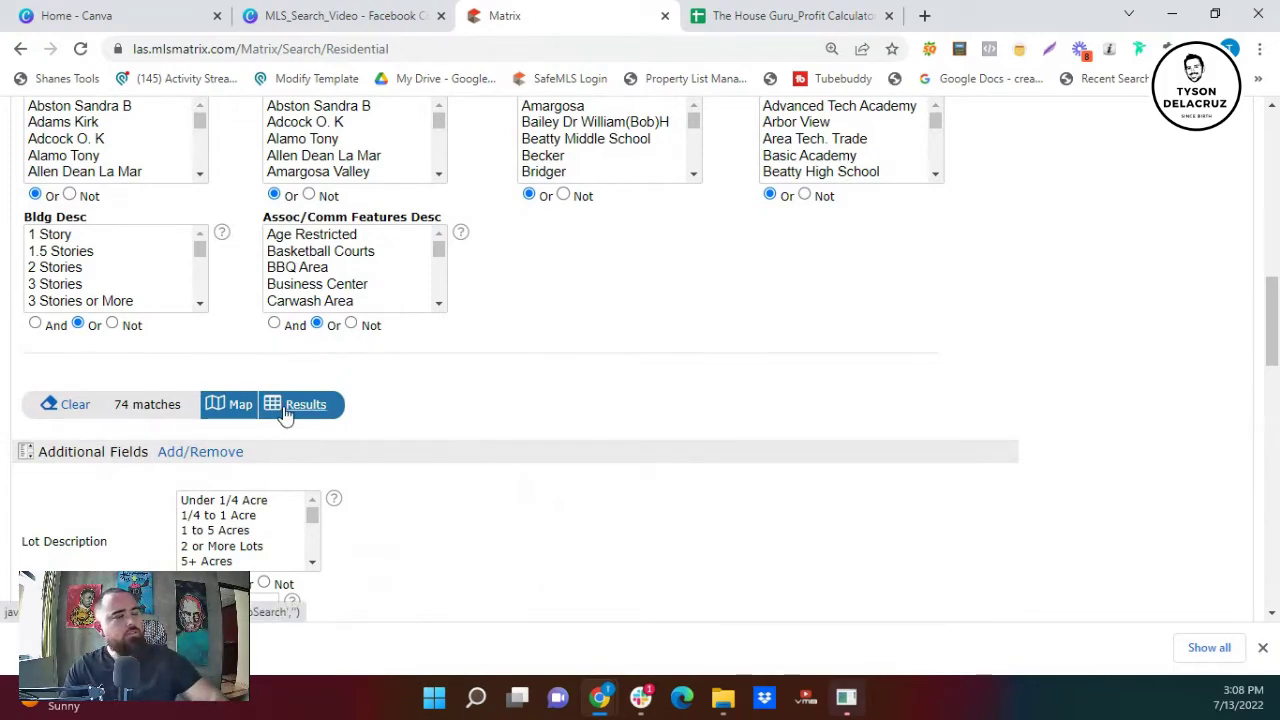
scroll(286, 412, up, 10)
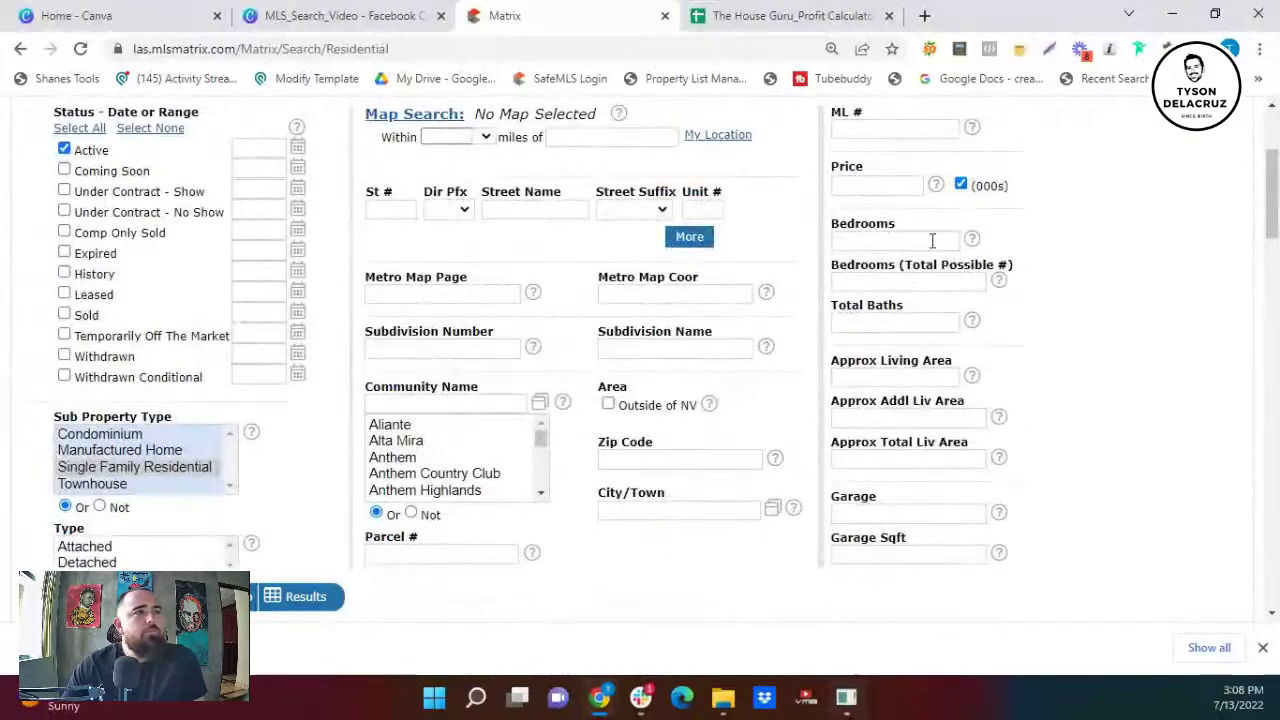
scroll(925, 245, up, 3)
- Show the 74 matching listings and expand the my:Comps Display layout list
click(986, 257)
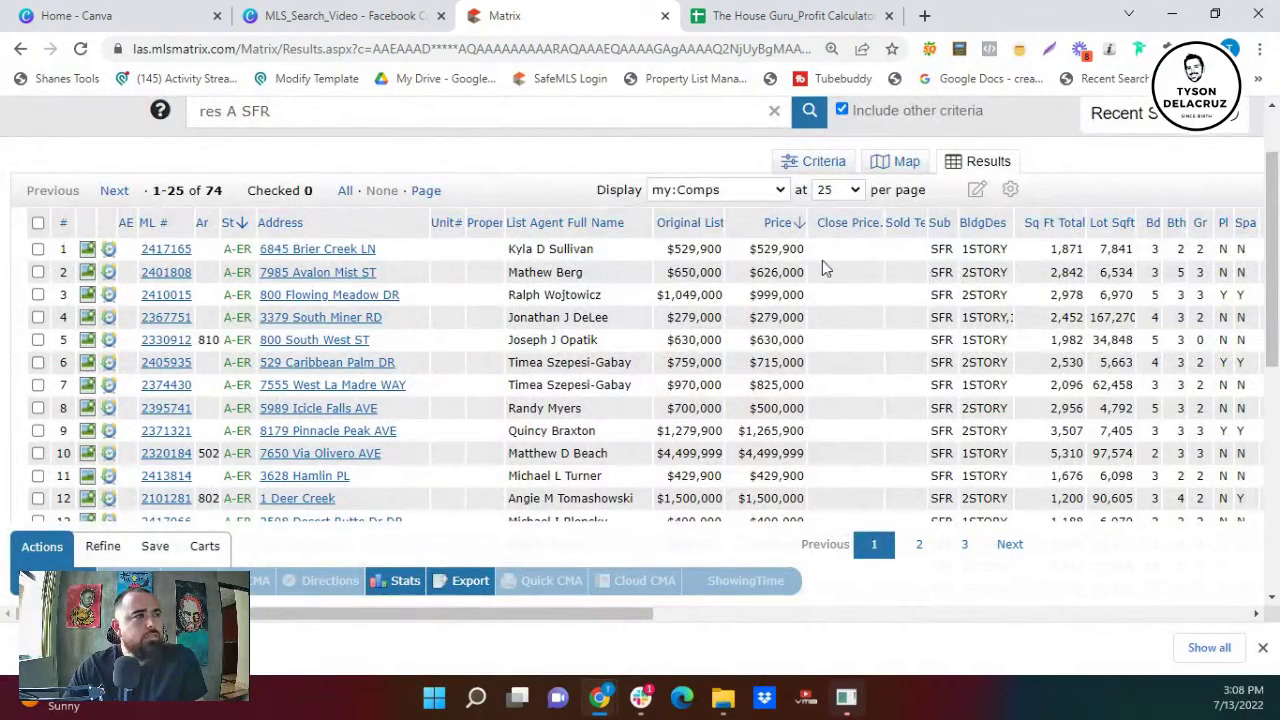
scroll(448, 301, down, 1)
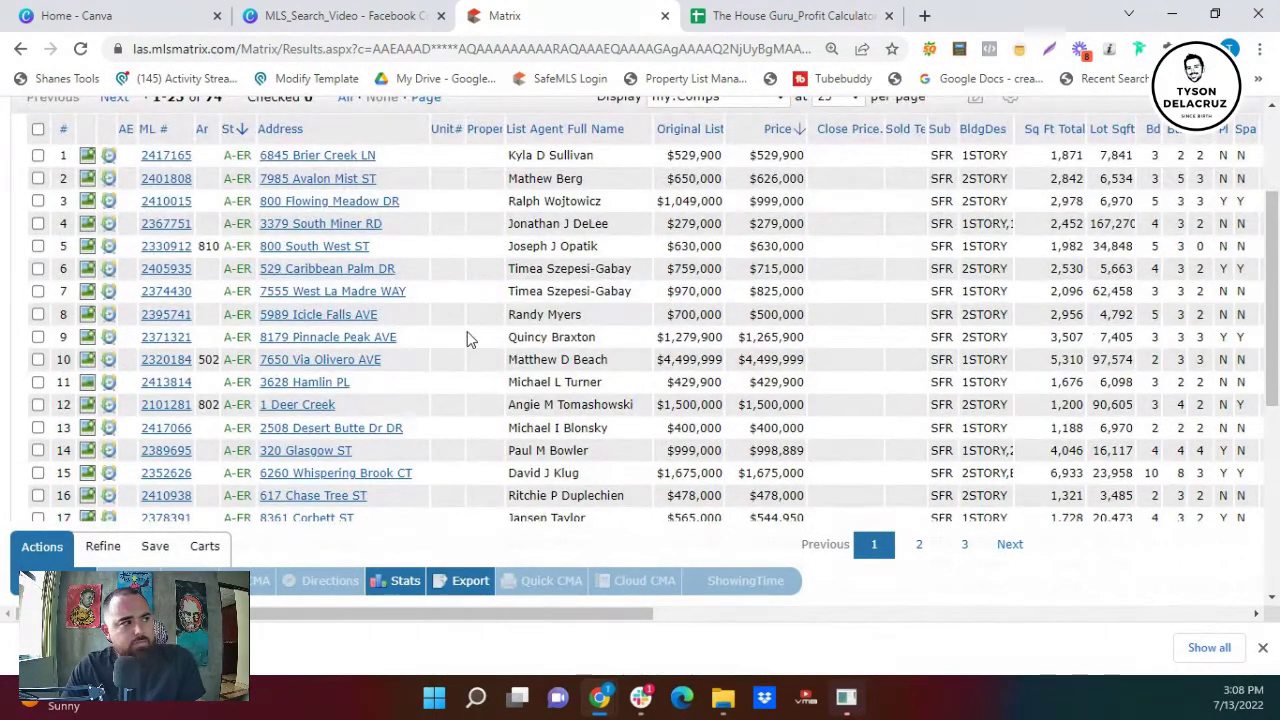
scroll(640, 295, up, 1)
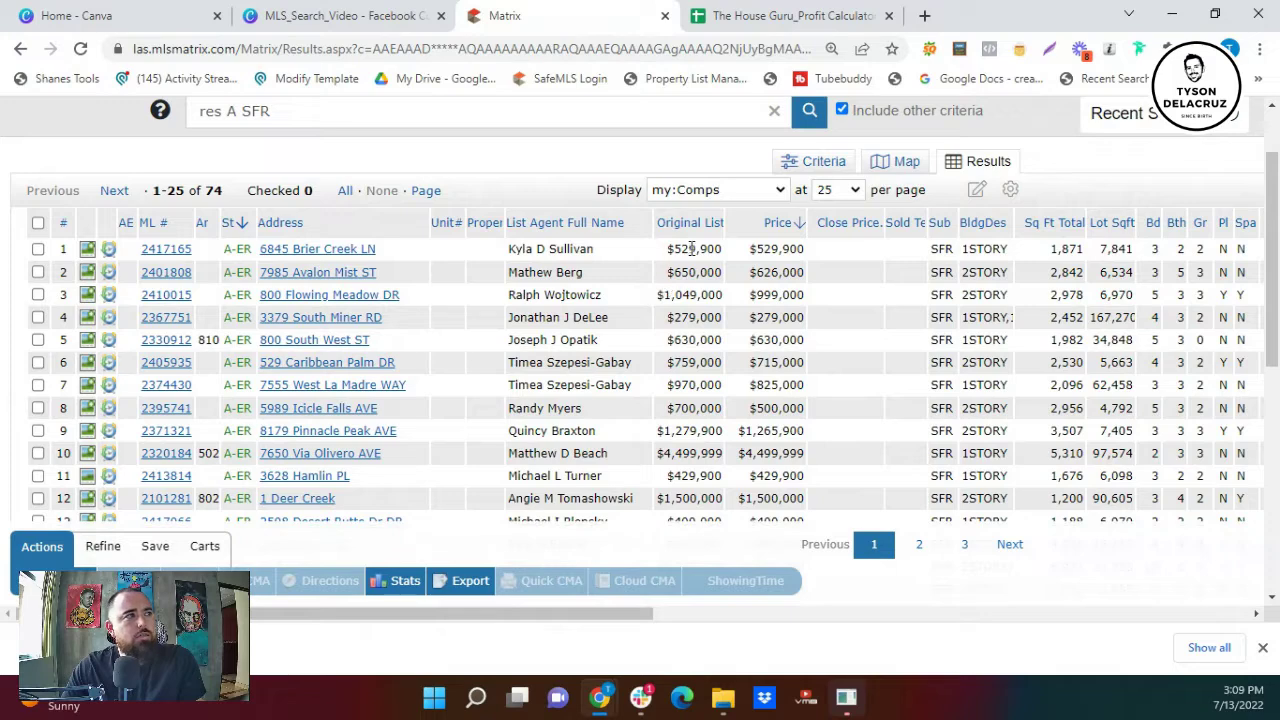
click(779, 200)
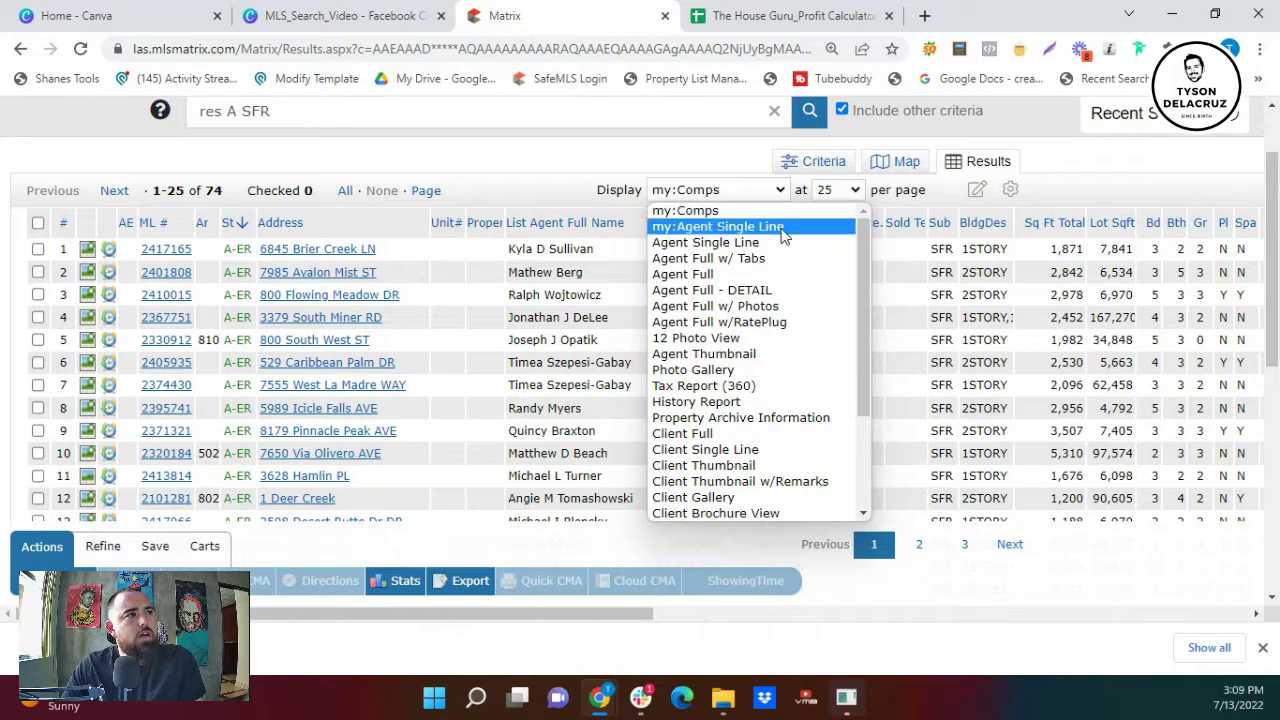
- Switch results to my:Agent Single Line, then Agent Full w/ Tabs, then back to my:Comps
scroll(783, 235, down, 3)
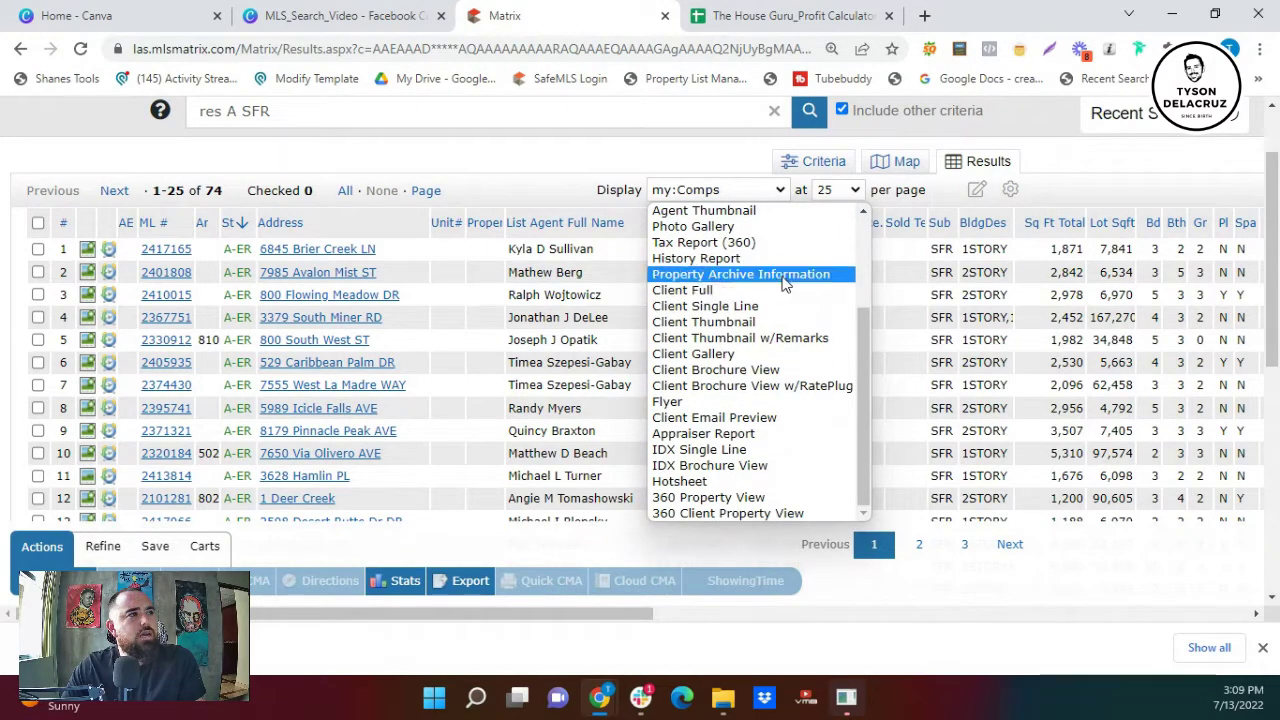
scroll(785, 284, up, 5)
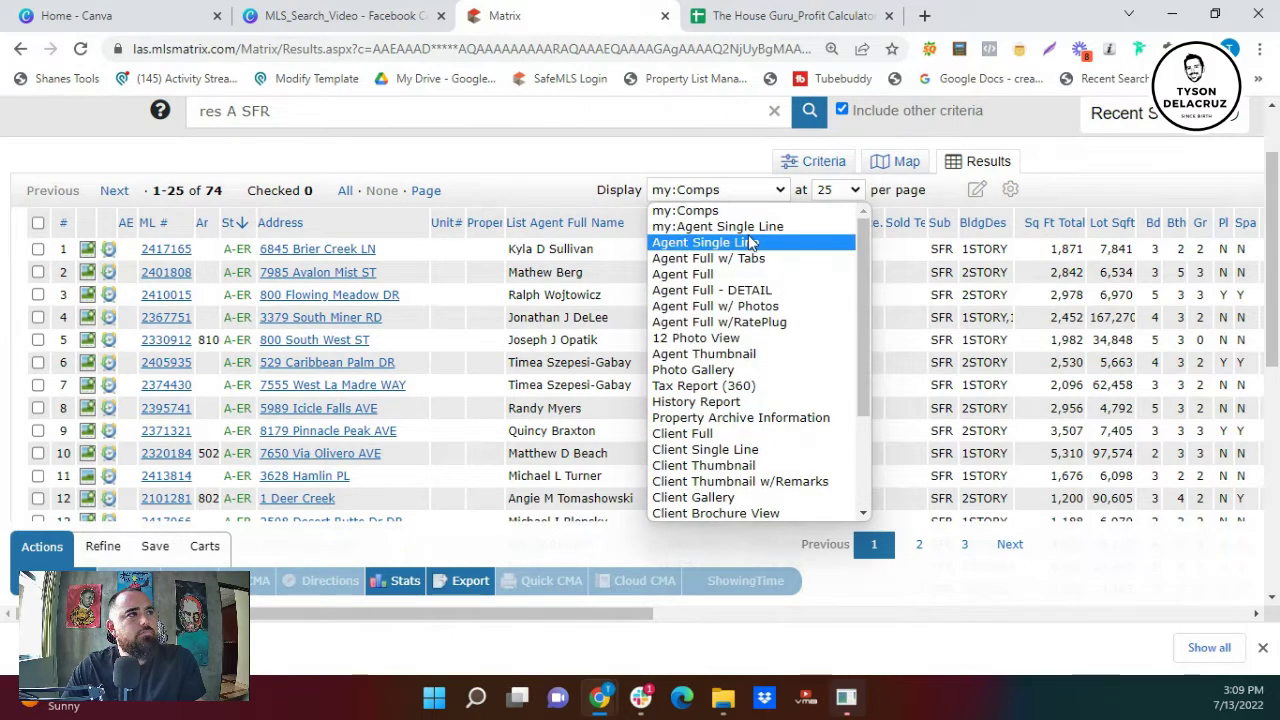
click(750, 226)
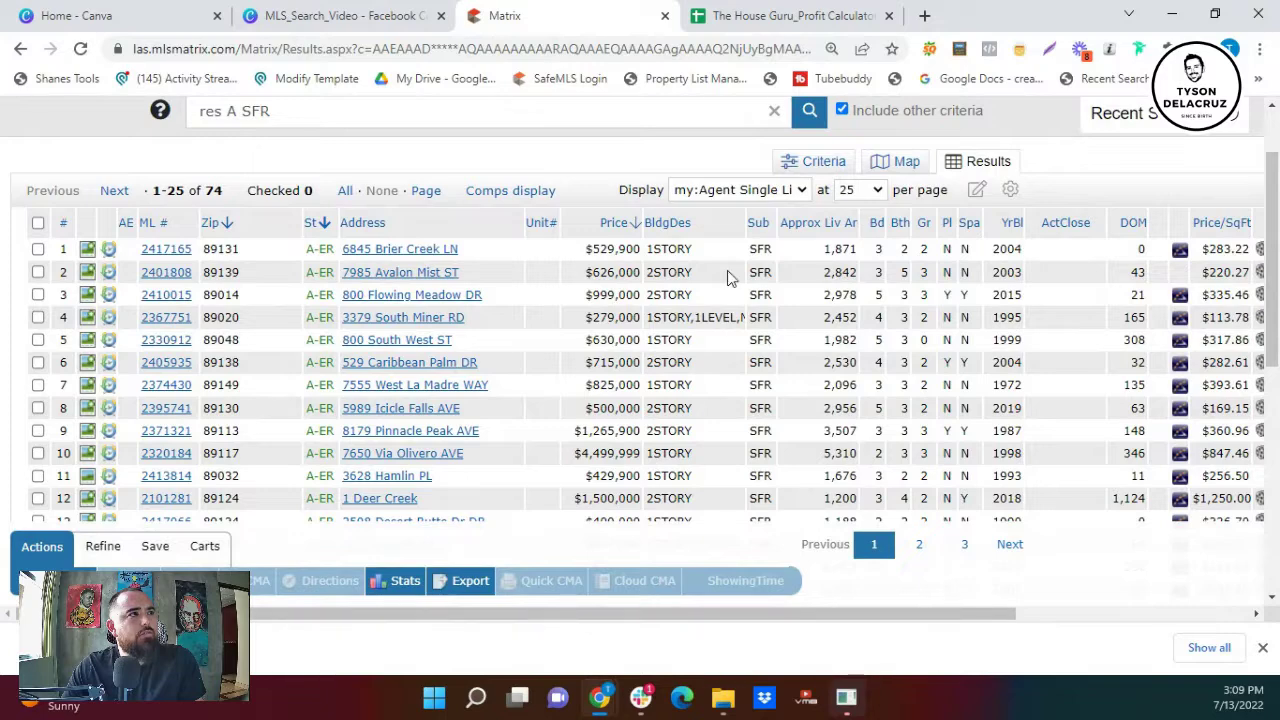
click(746, 195)
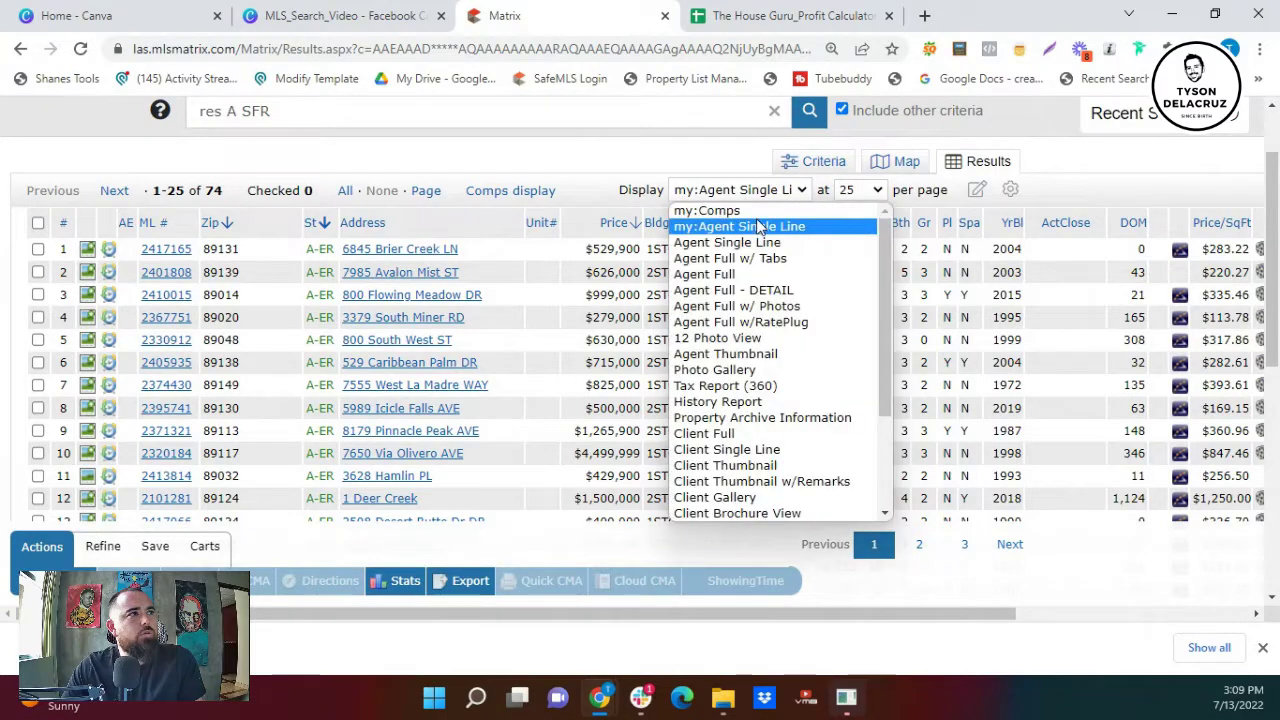
click(765, 258)
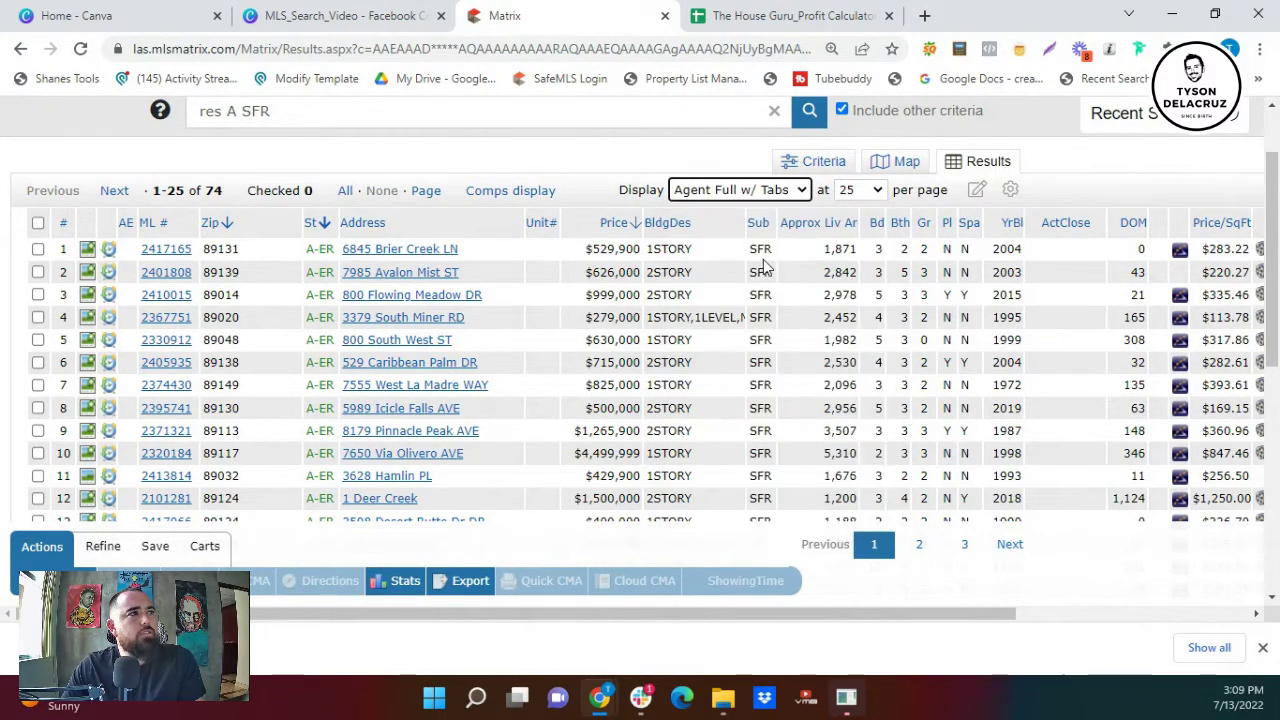
click(812, 286)
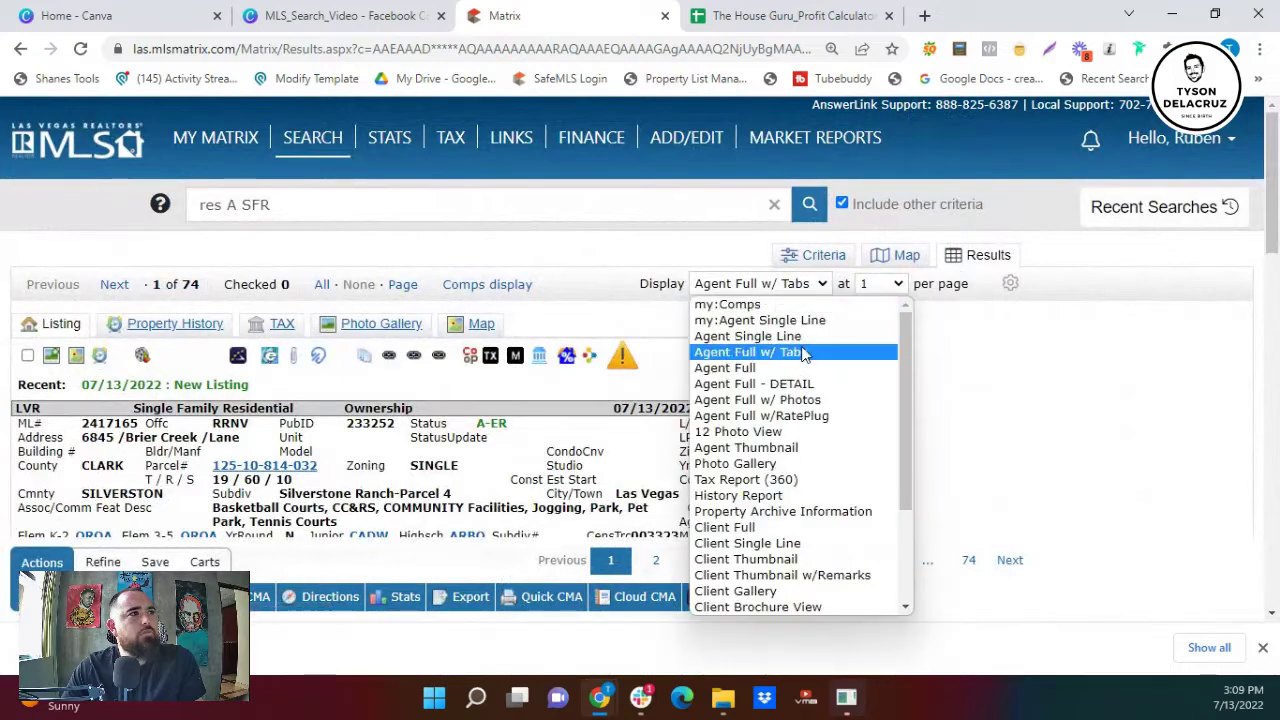
click(795, 304)
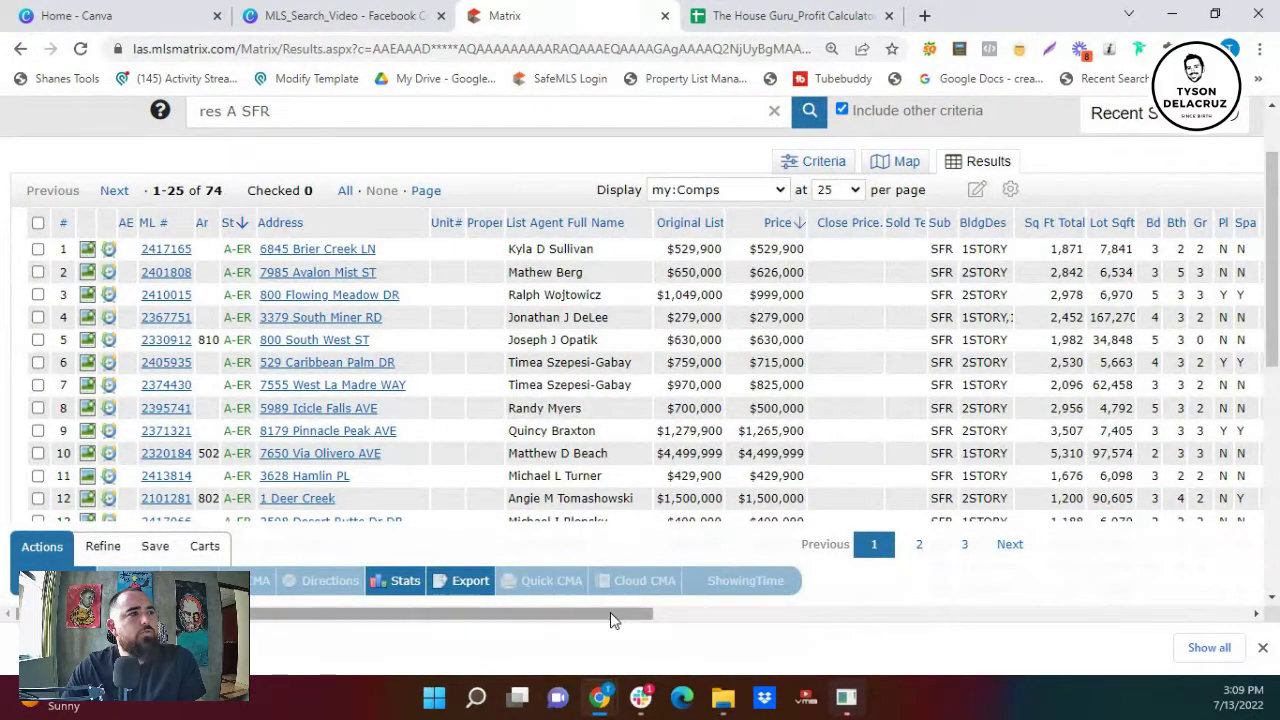
- Scroll the my:Comps table sideways through parcel number and agent phone and email columns
drag(610, 612, 572, 625)
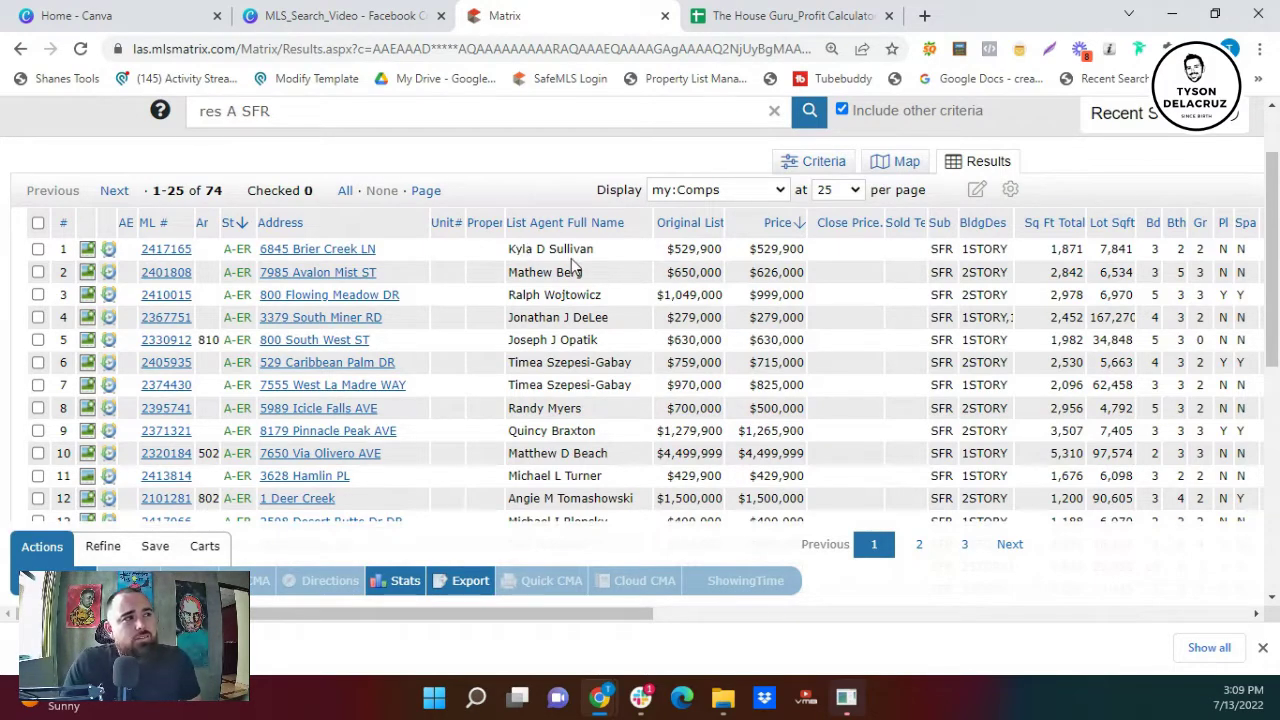
drag(598, 257, 500, 246)
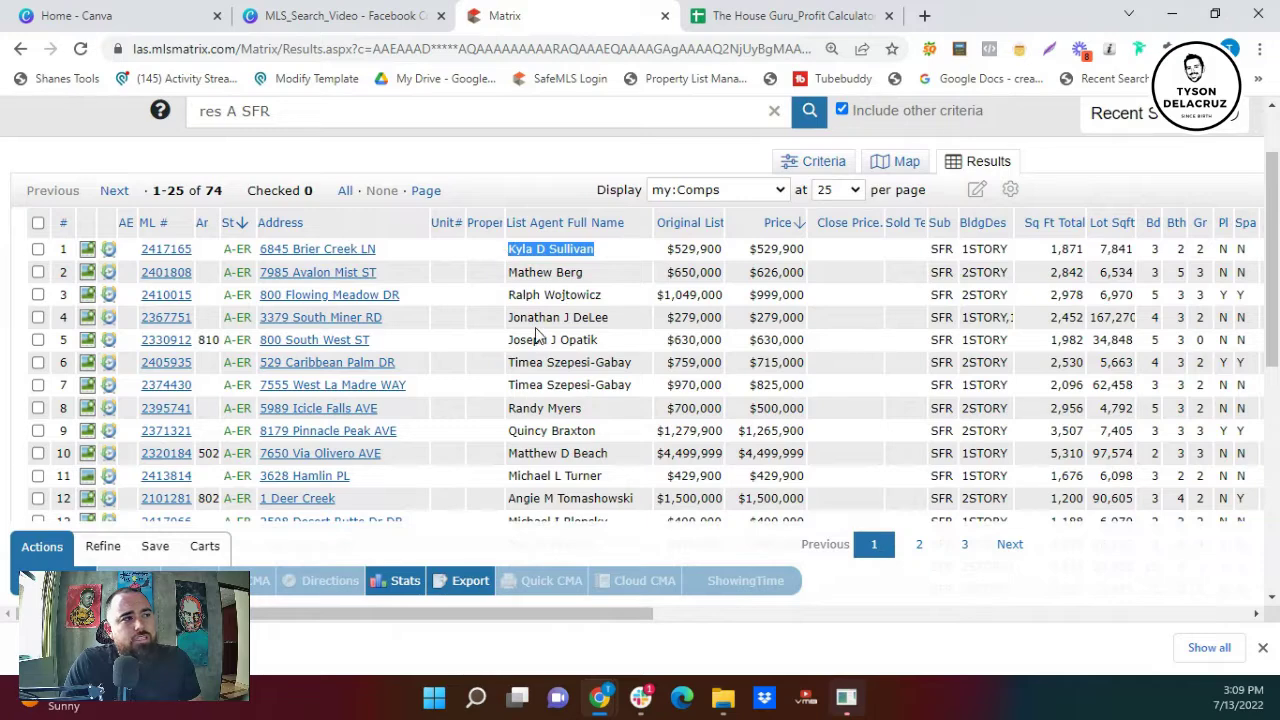
drag(531, 614, 565, 624)
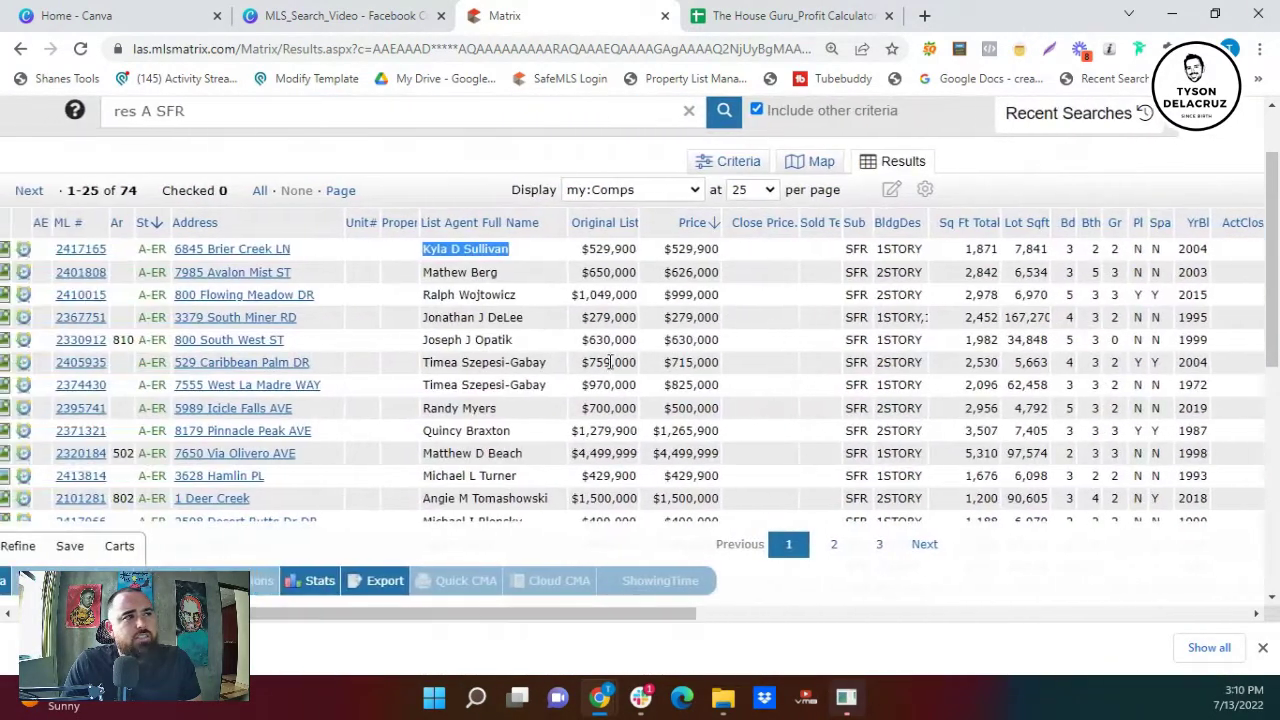
- Open the Price column settings and browse the Insert Column field list
click(667, 223)
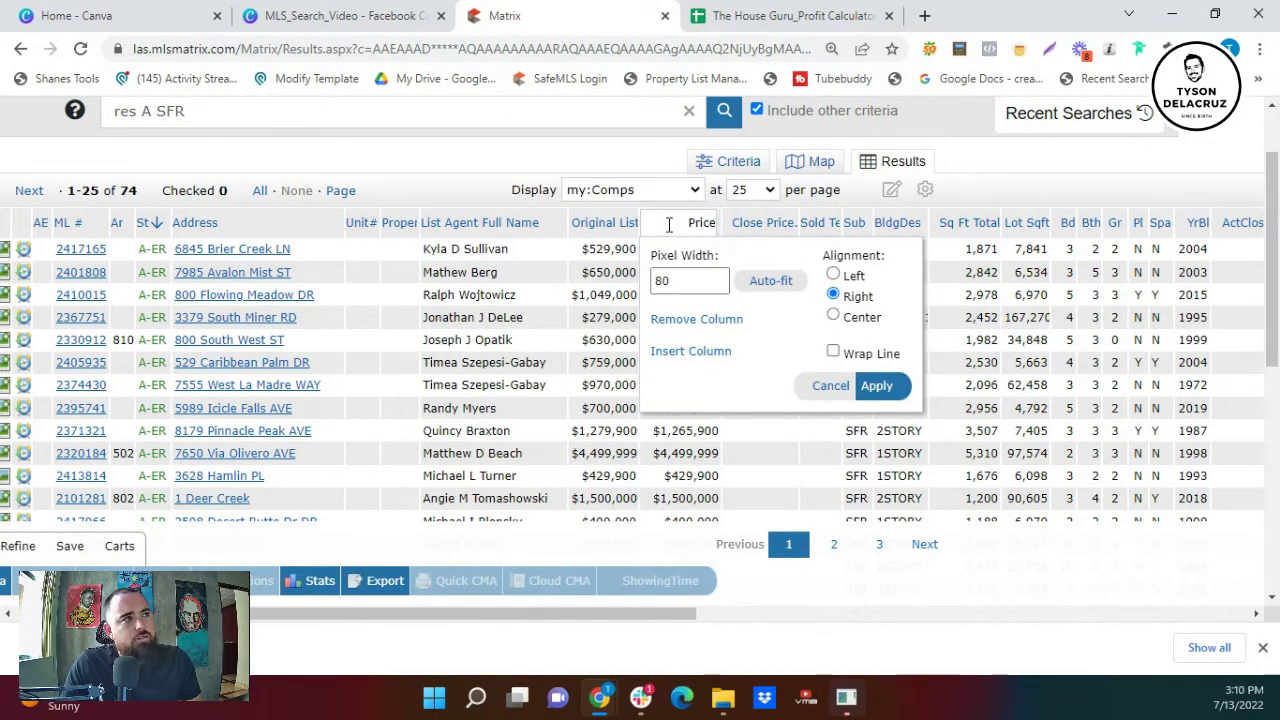
click(684, 356)
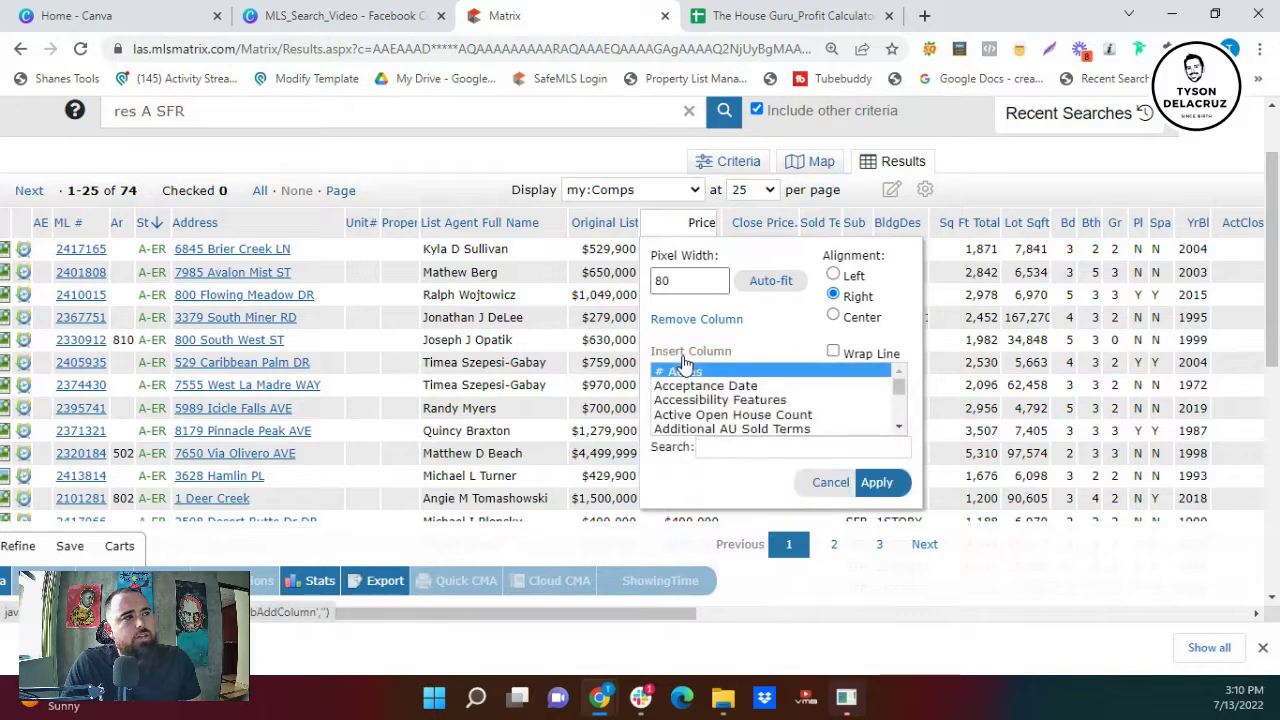
scroll(727, 418, down, 2)
scroll(733, 400, down, 6)
scroll(785, 415, down, 1)
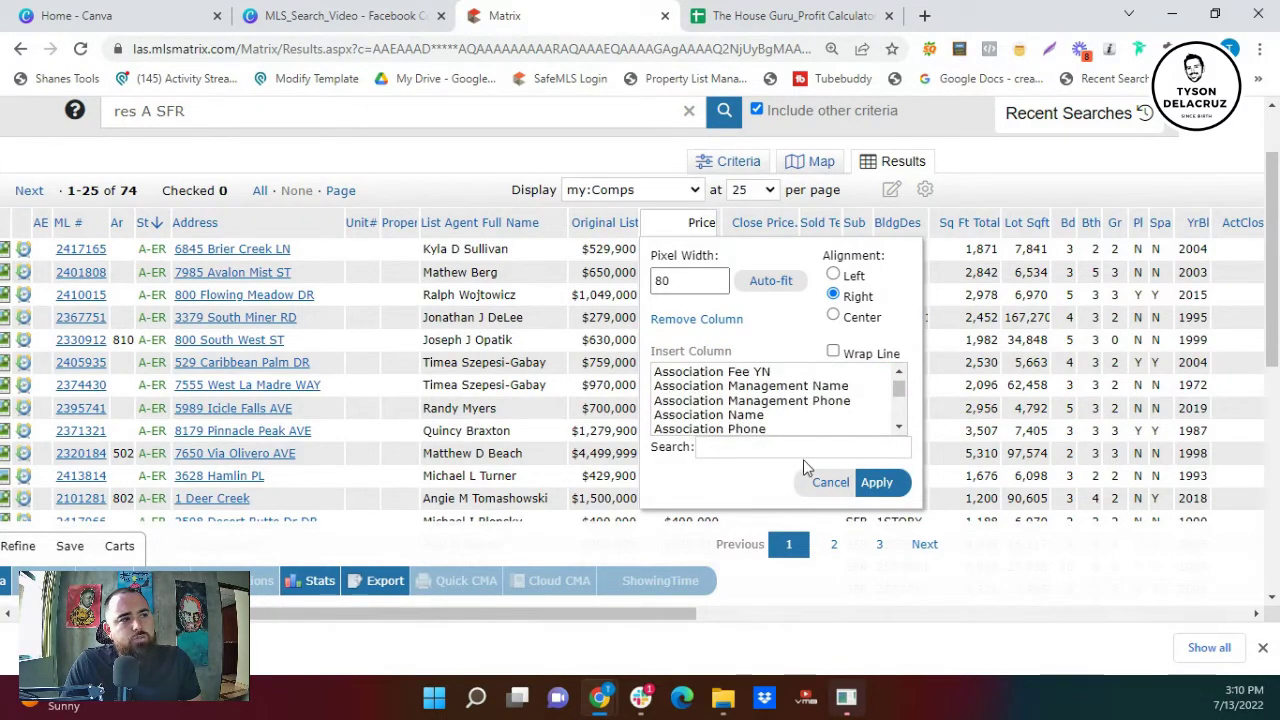
scroll(800, 430, down, 3)
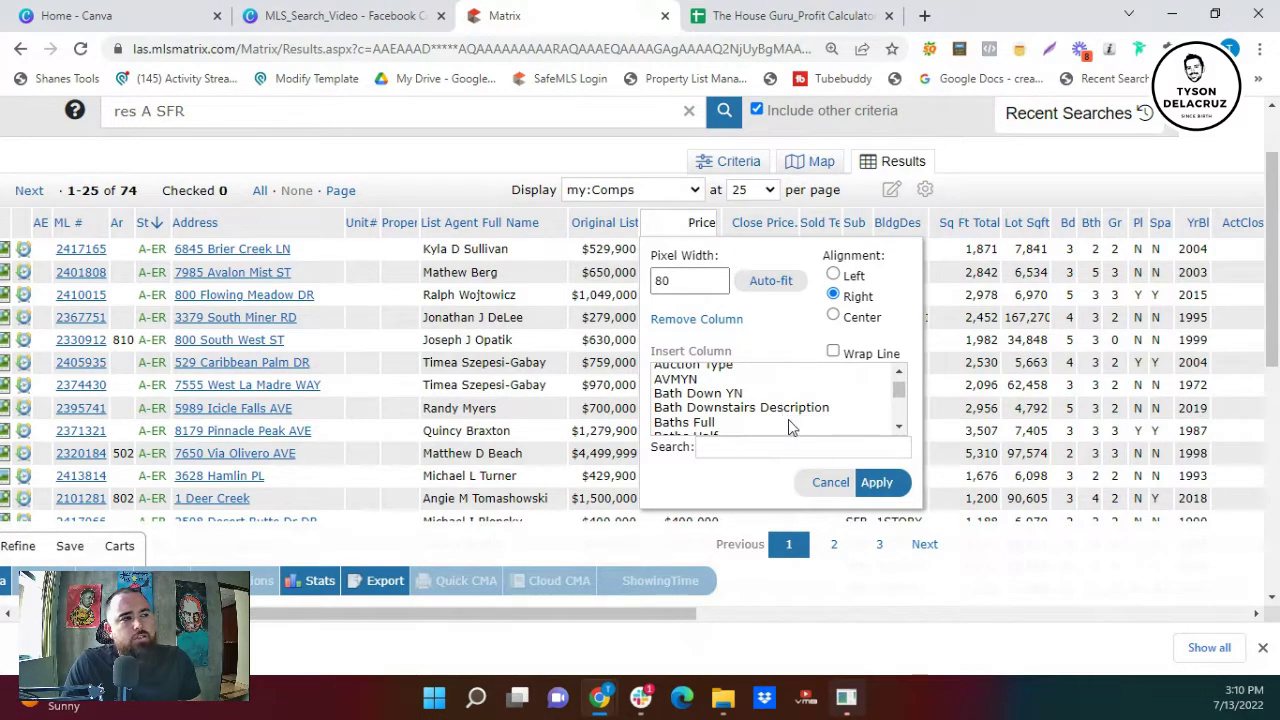
- Cancel the column change, sort by Original List Price, and browse the top listing's photos
click(826, 484)
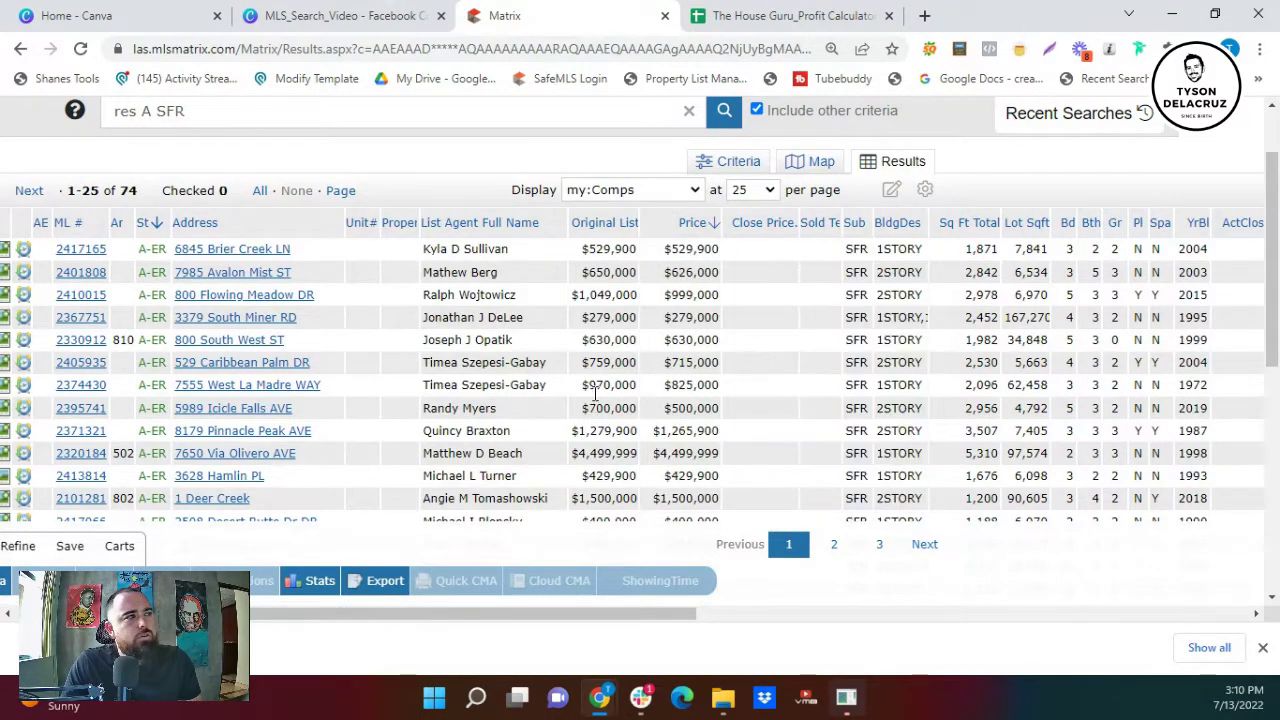
click(617, 224)
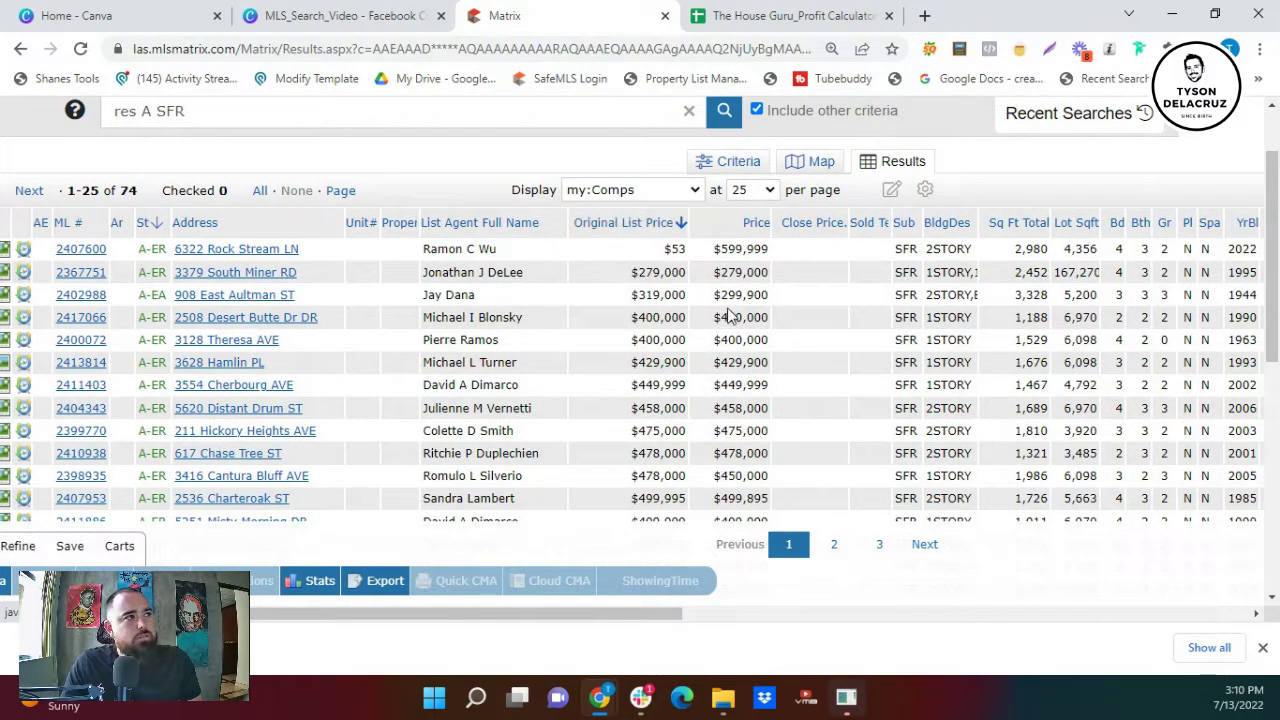
click(6, 250)
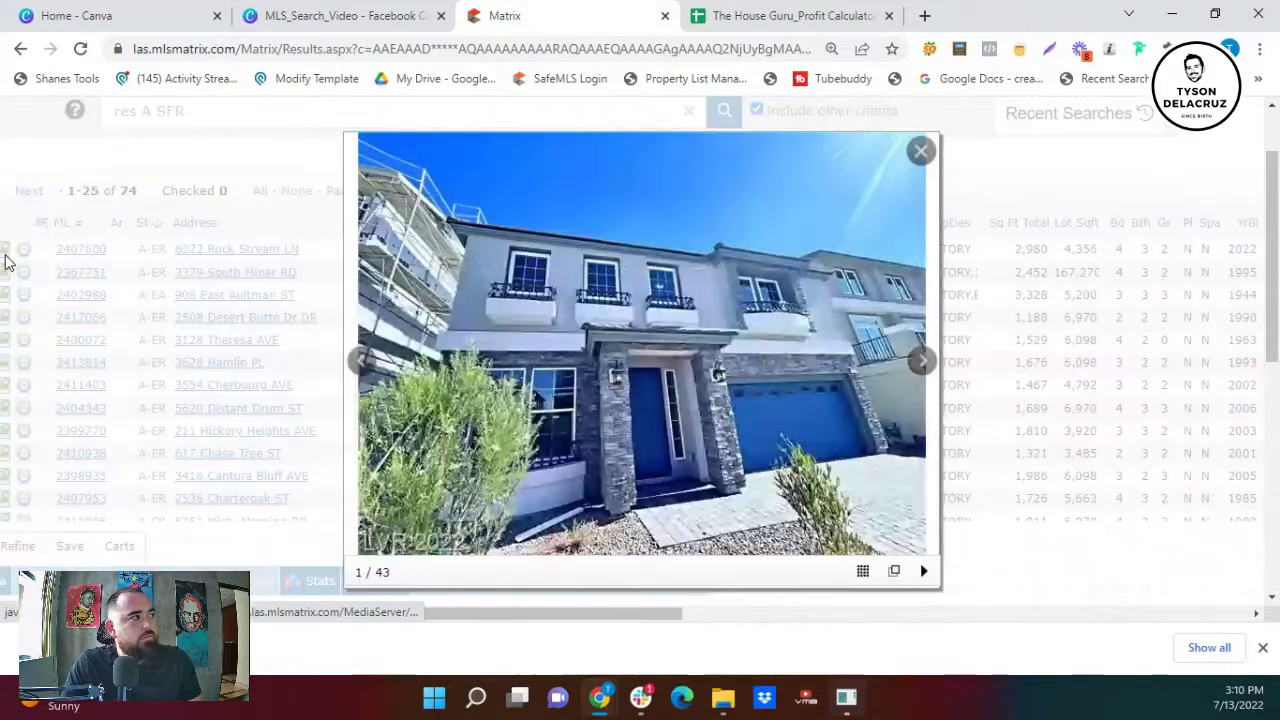
click(918, 362)
click(918, 362)
click(362, 360)
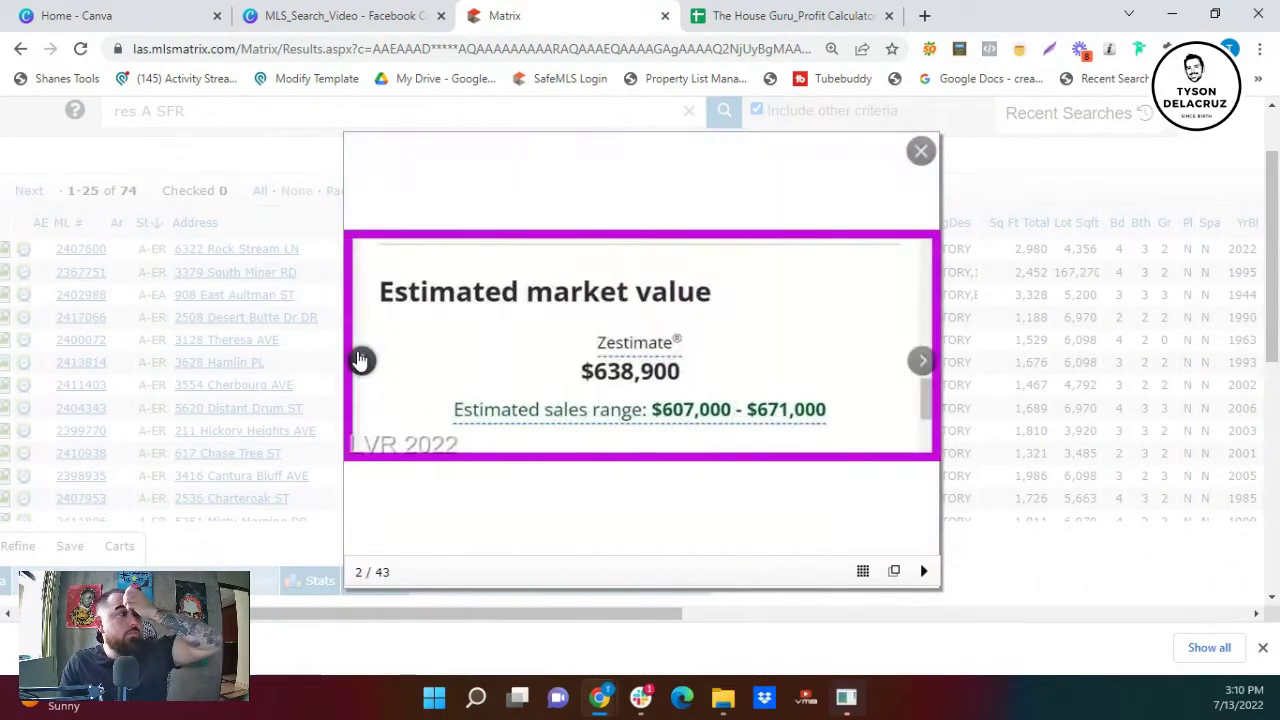
click(920, 151)
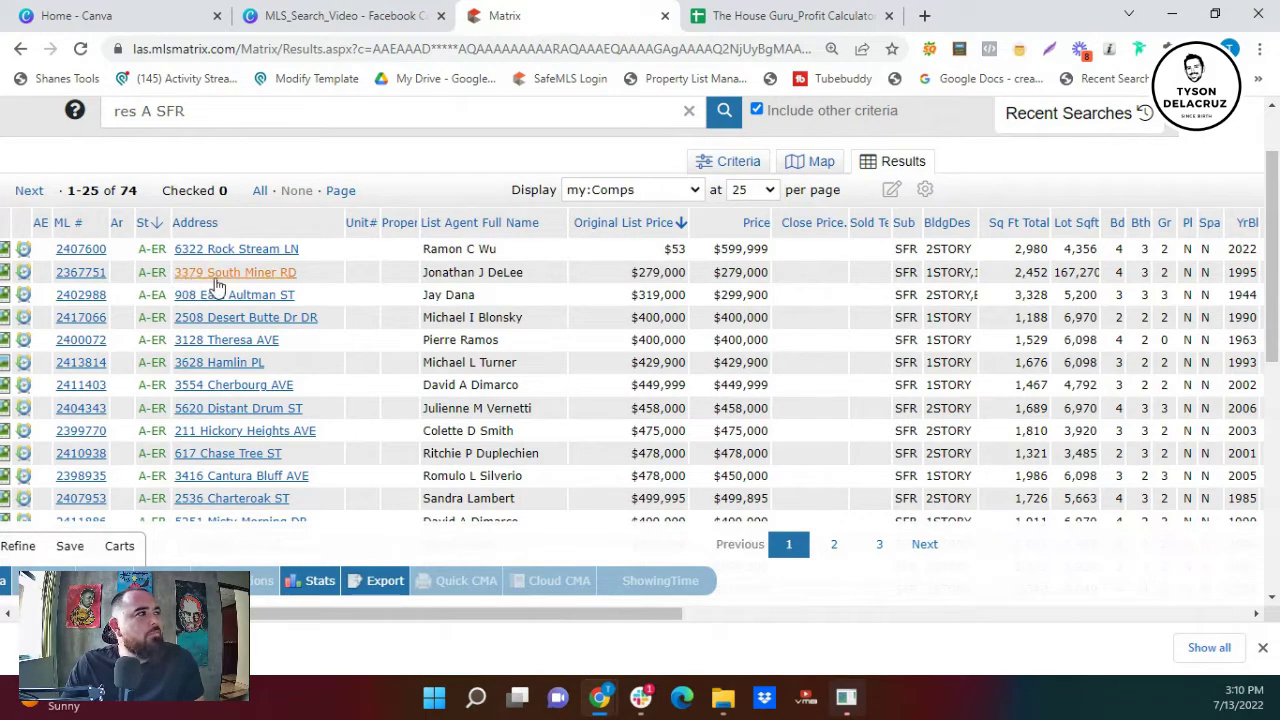
drag(307, 613, 265, 611)
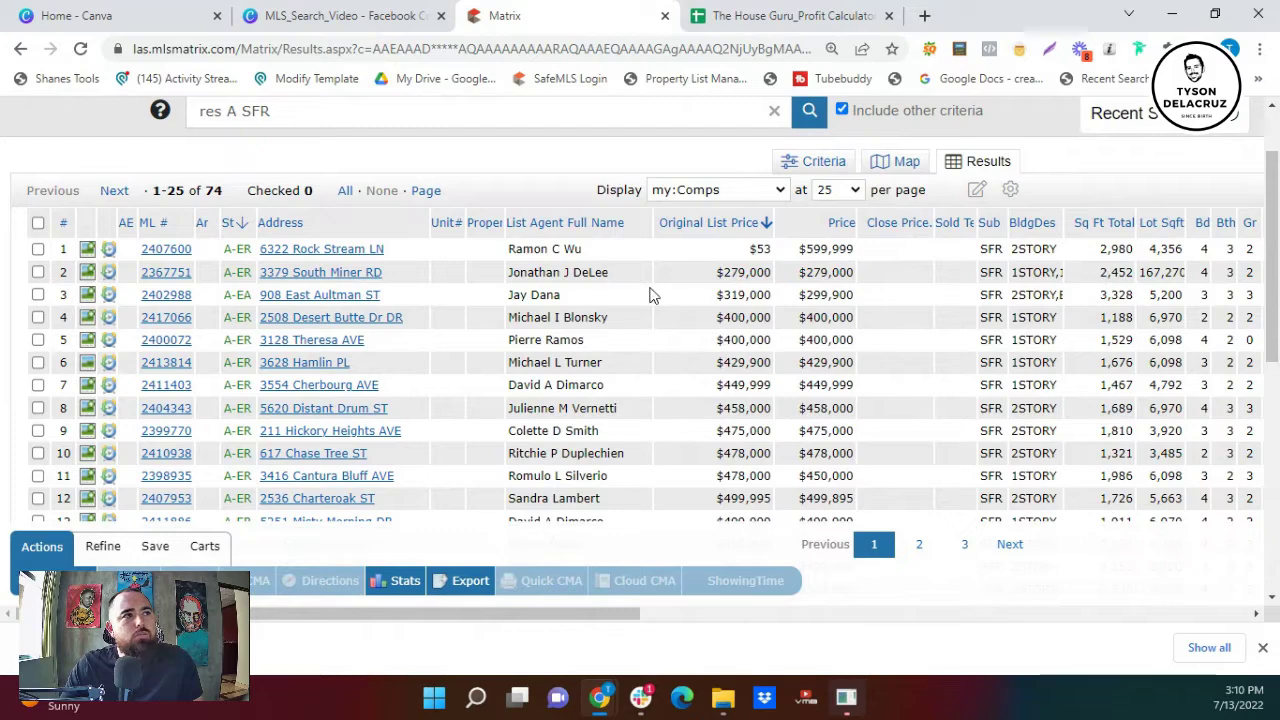
click(87, 272)
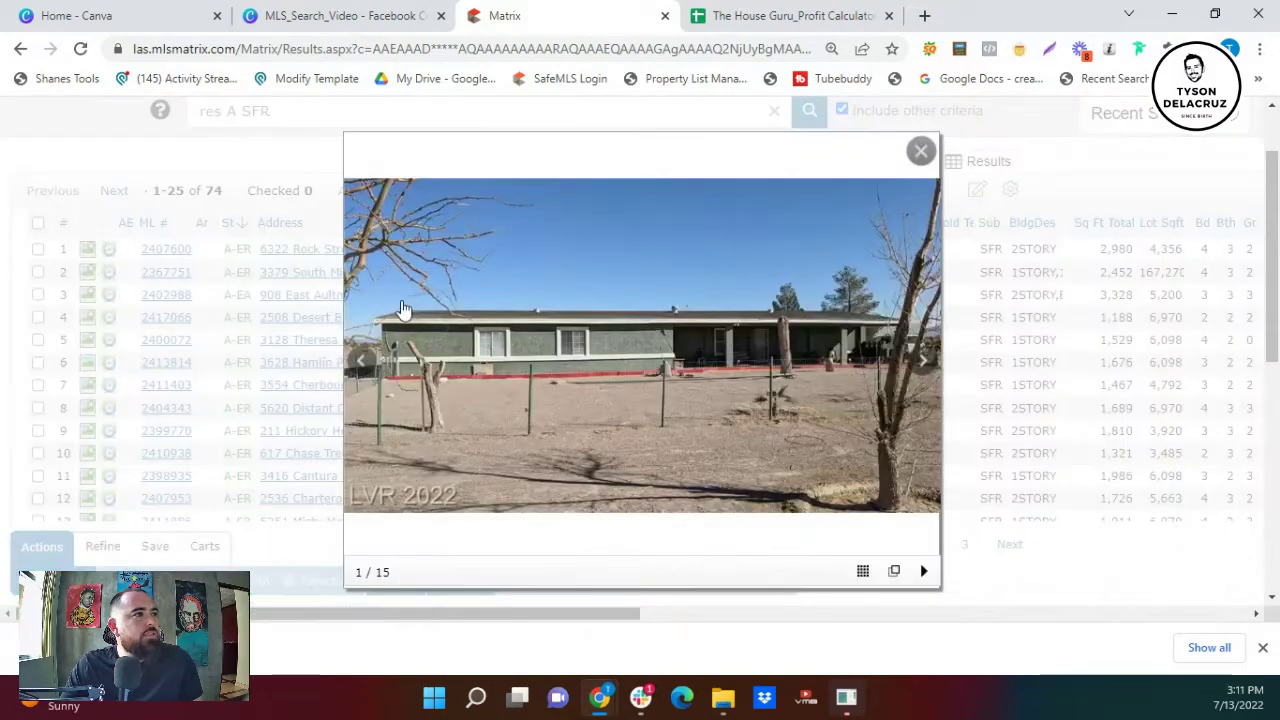
click(923, 362)
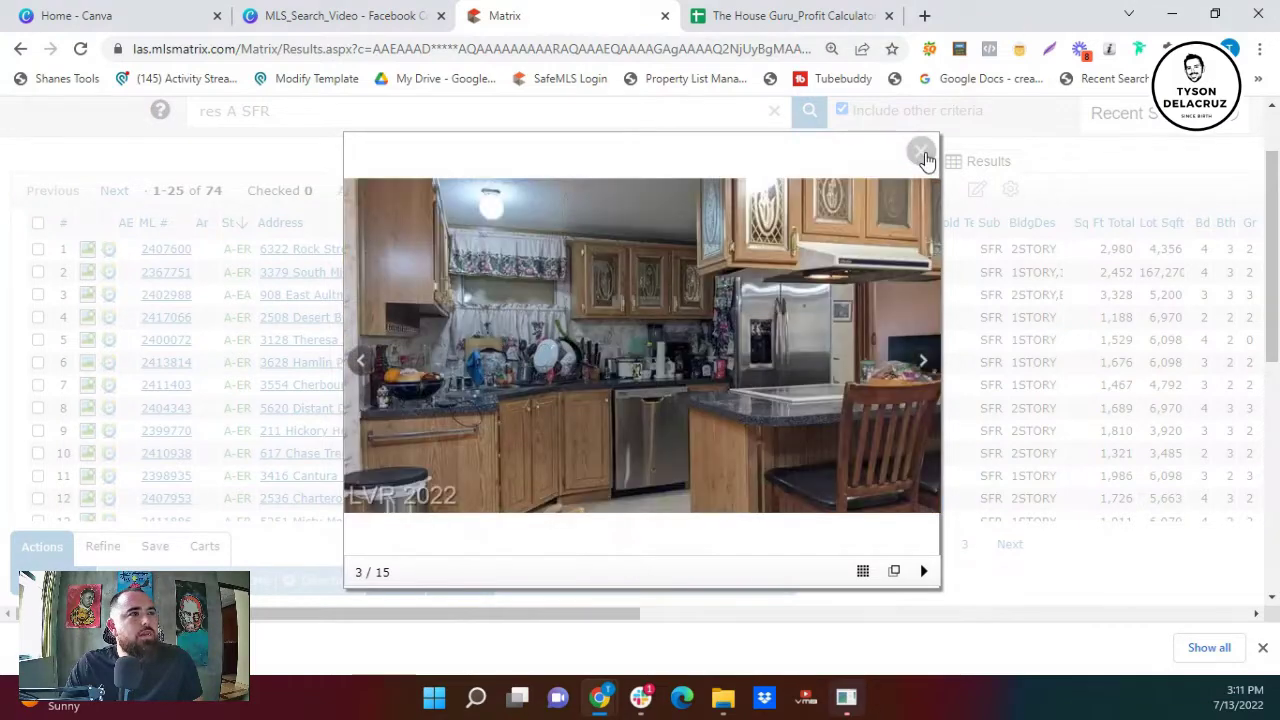
click(1141, 272)
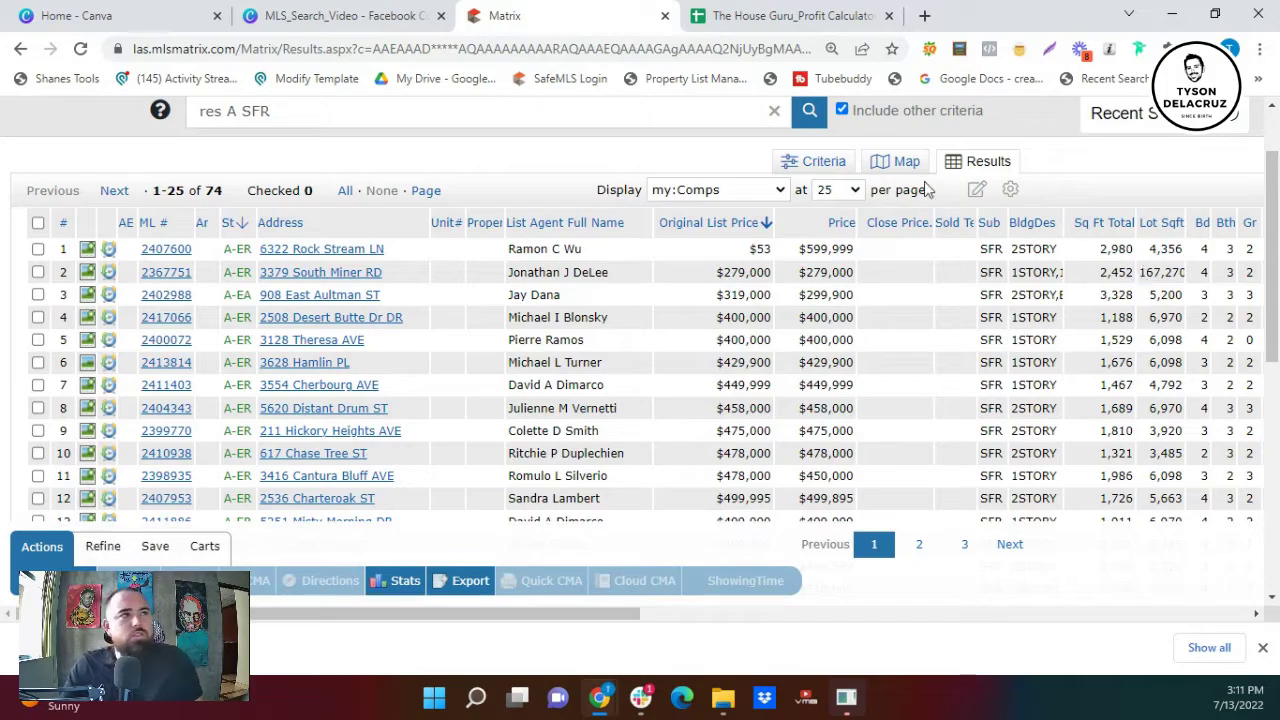
- Back on the criteria form, pick Clark County in the County filter and rerun results
click(826, 162)
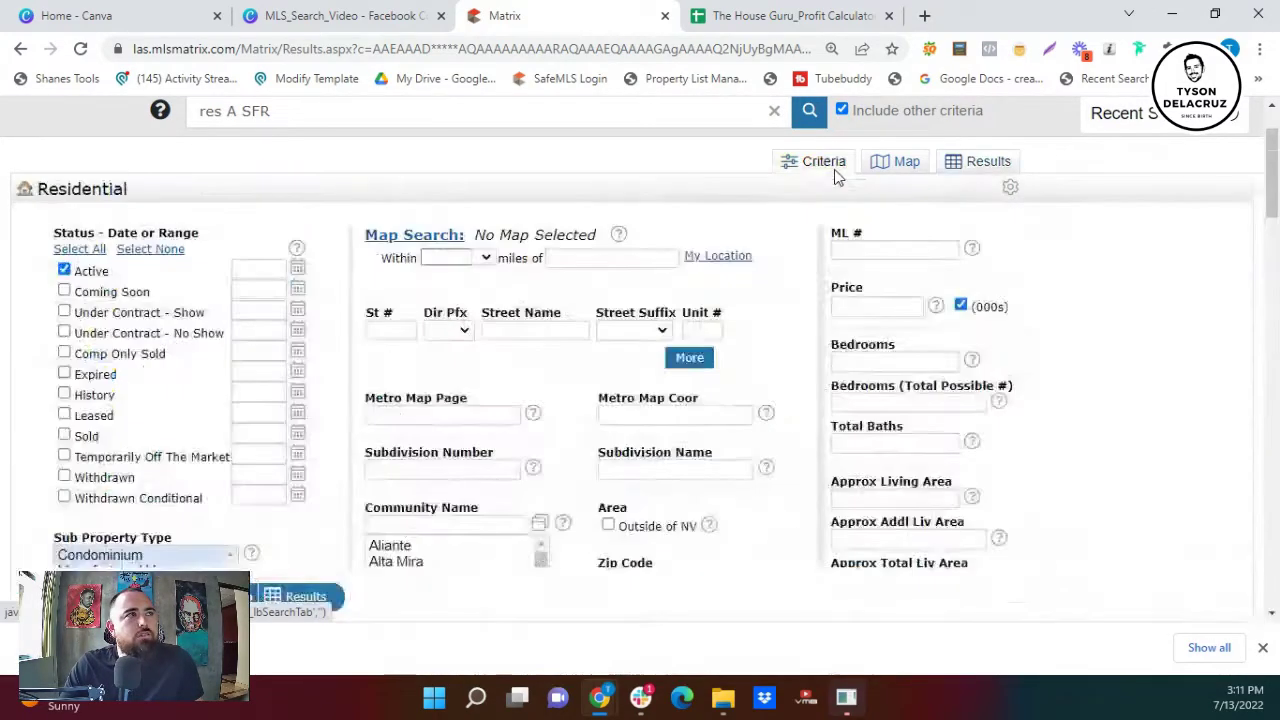
scroll(537, 455, down, 4)
scroll(537, 455, down, 20)
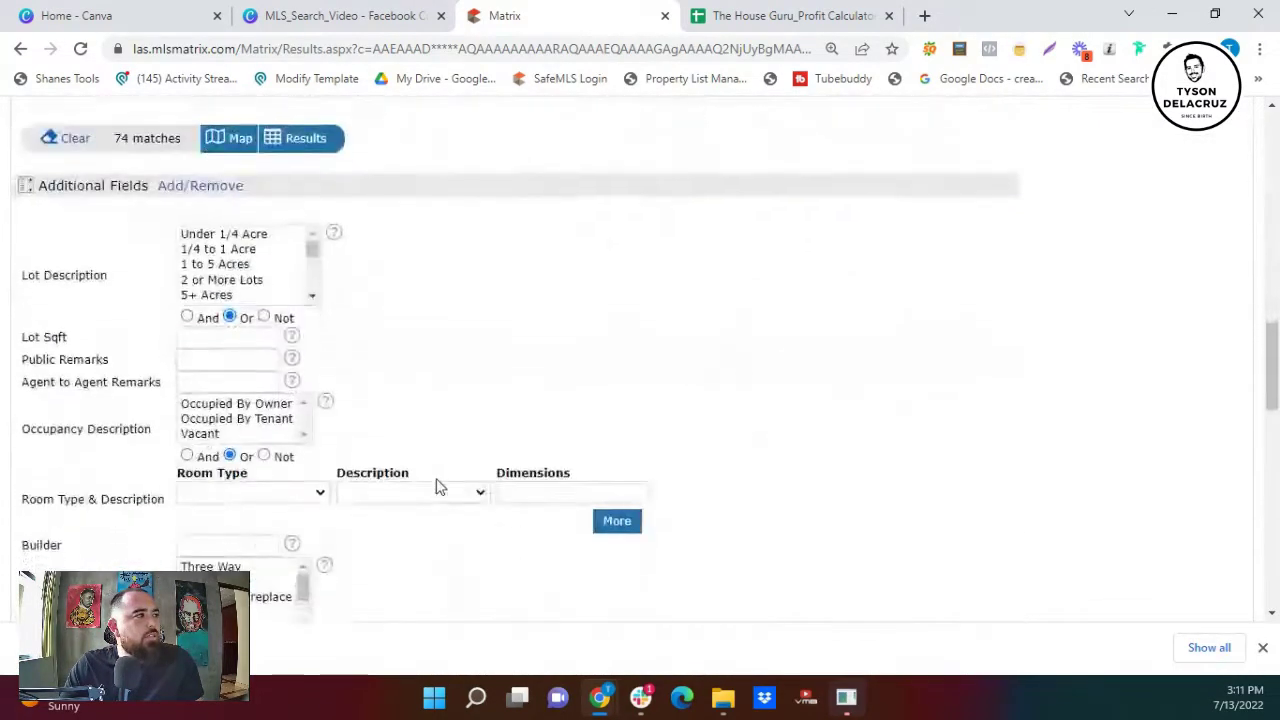
scroll(436, 480, down, 4)
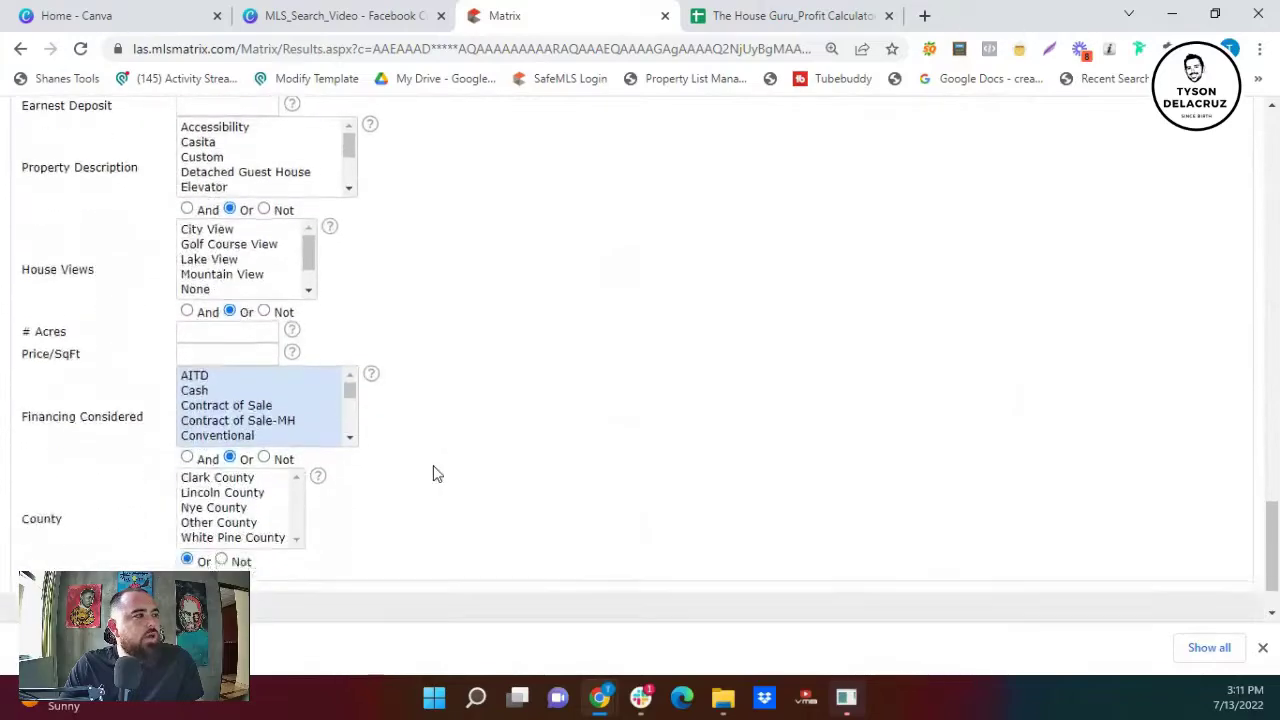
click(243, 424)
key(ctrl+a)
scroll(440, 470, up, 10)
scroll(527, 446, up, 3)
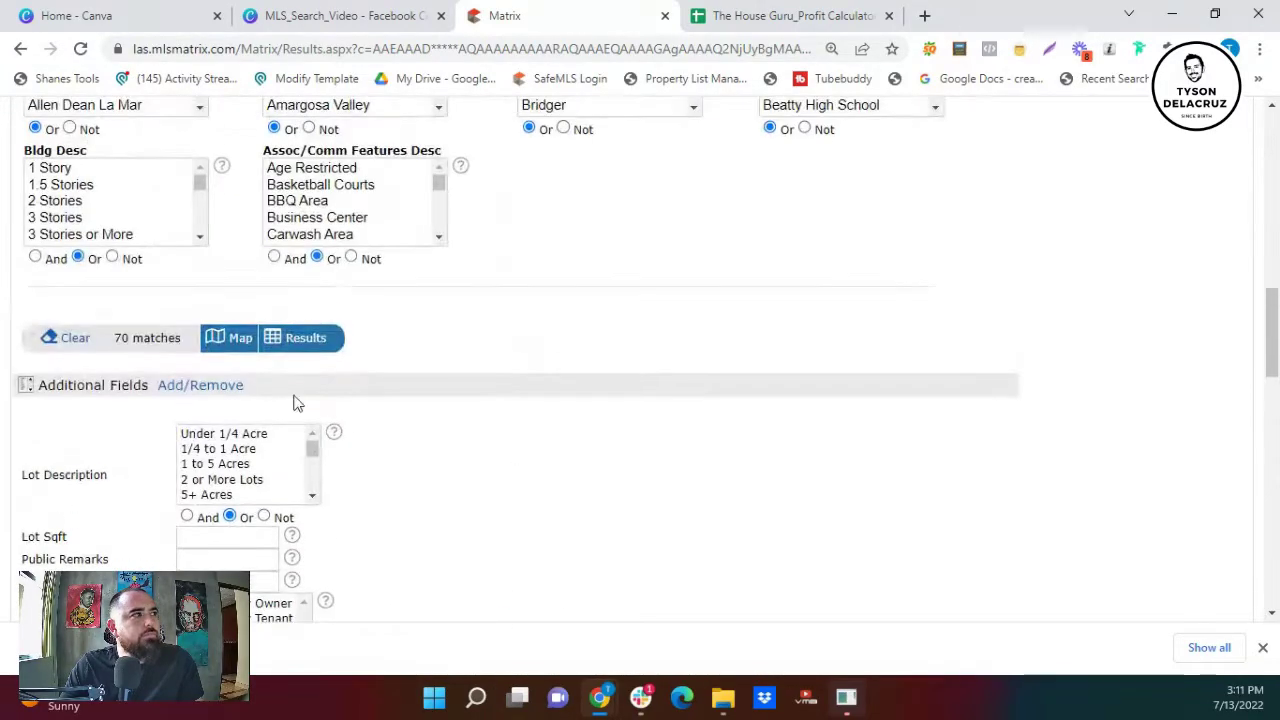
click(306, 340)
- Scroll the results sideways and highlight the 4,356 lot size value
scroll(660, 362, up, 5)
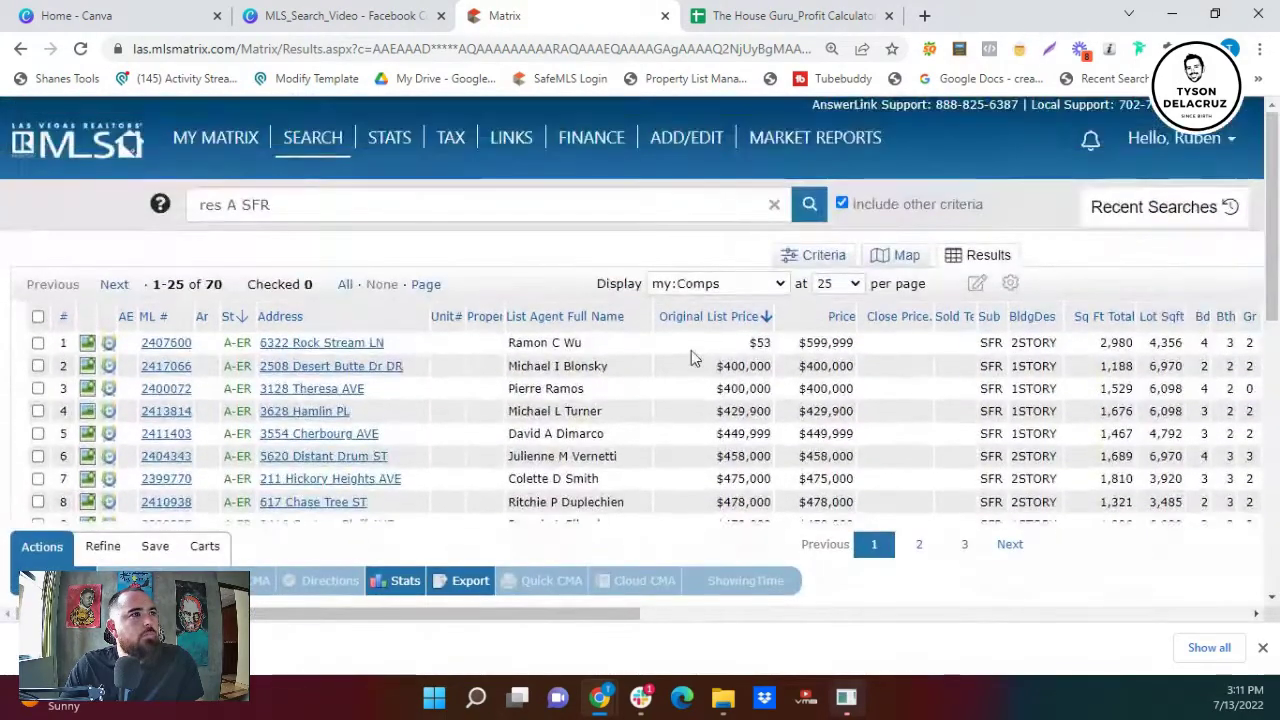
scroll(751, 352, down, 2)
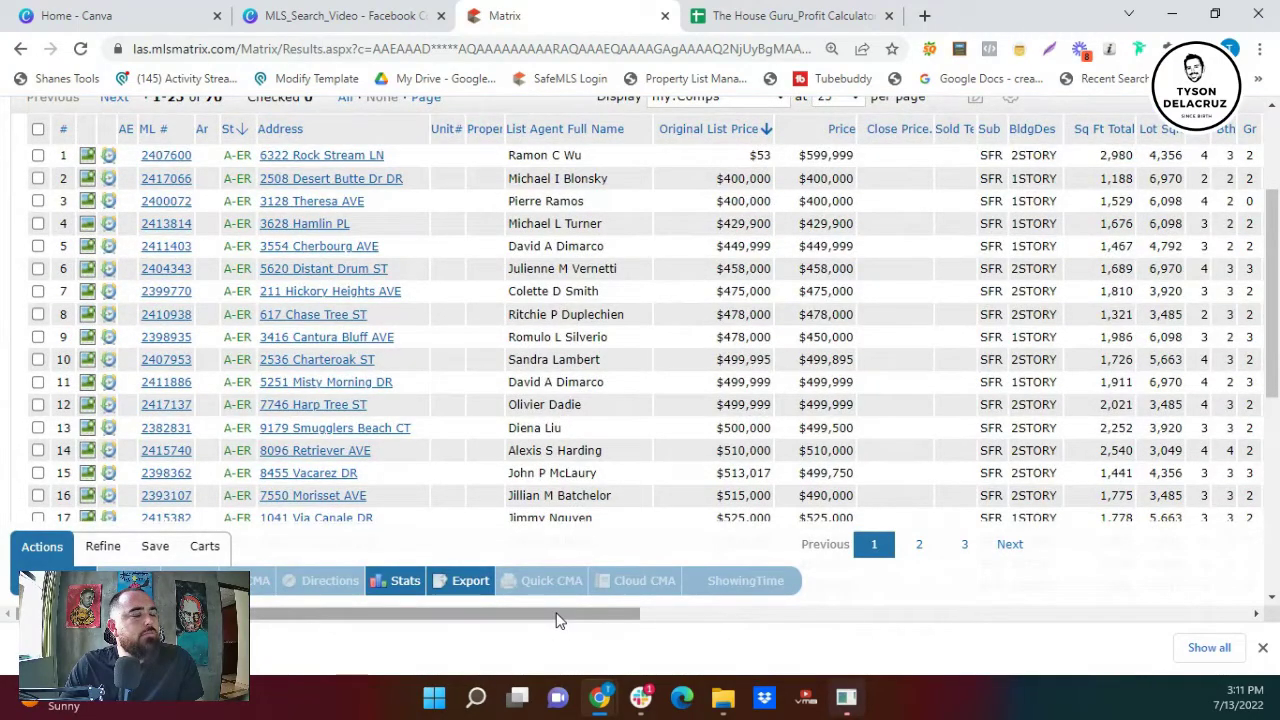
drag(557, 617, 648, 618)
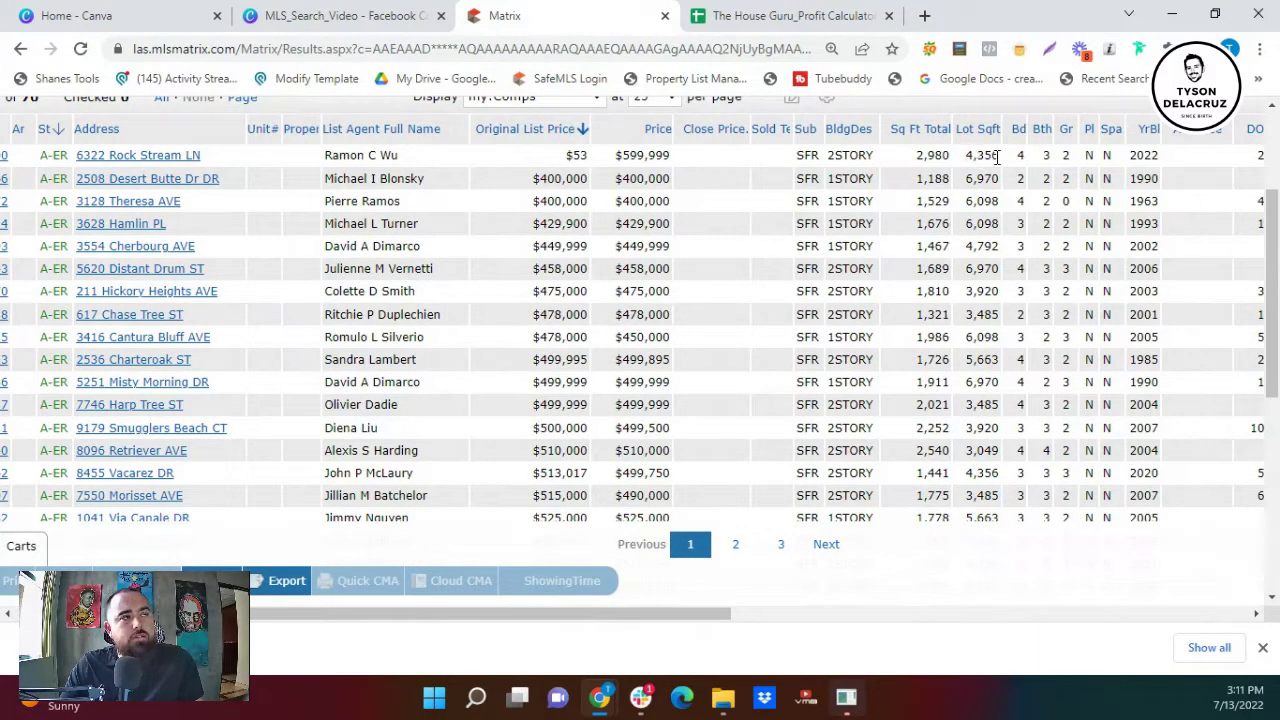
double_click(972, 155)
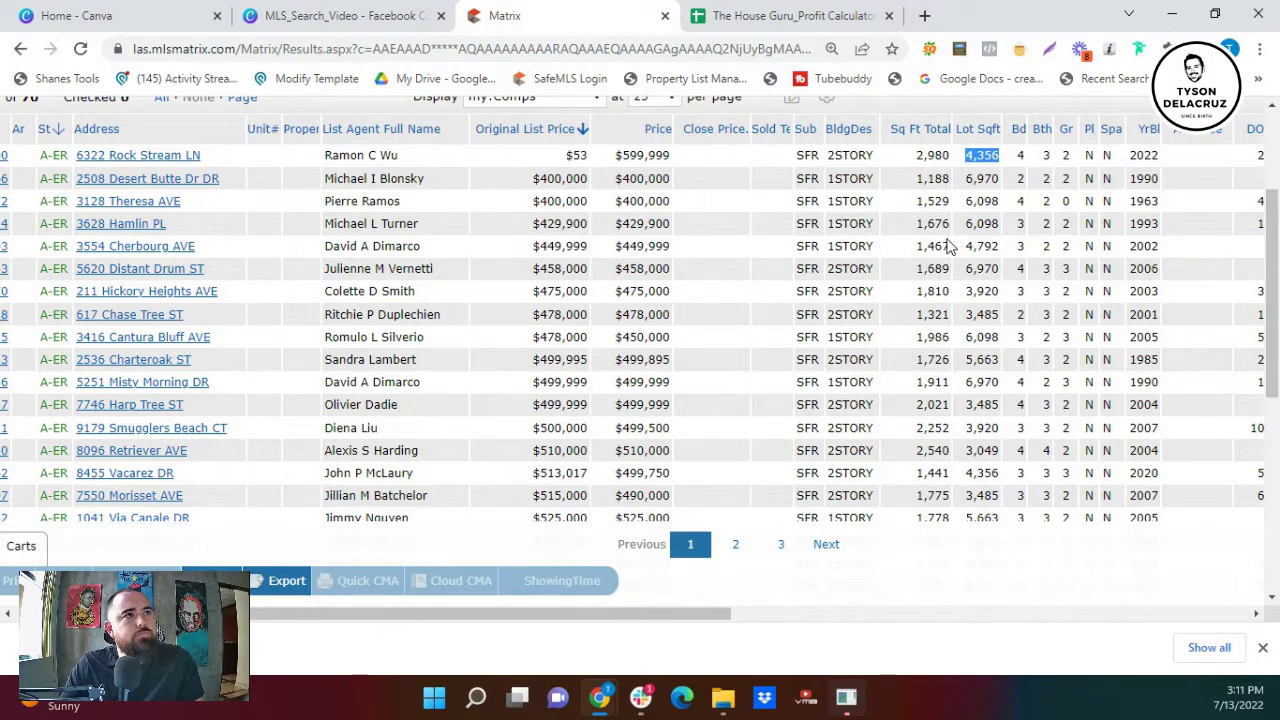
scroll(937, 250, up, 5)
- Enter 6300+ in Lot Sqft and view the 44 matching listings
click(634, 257)
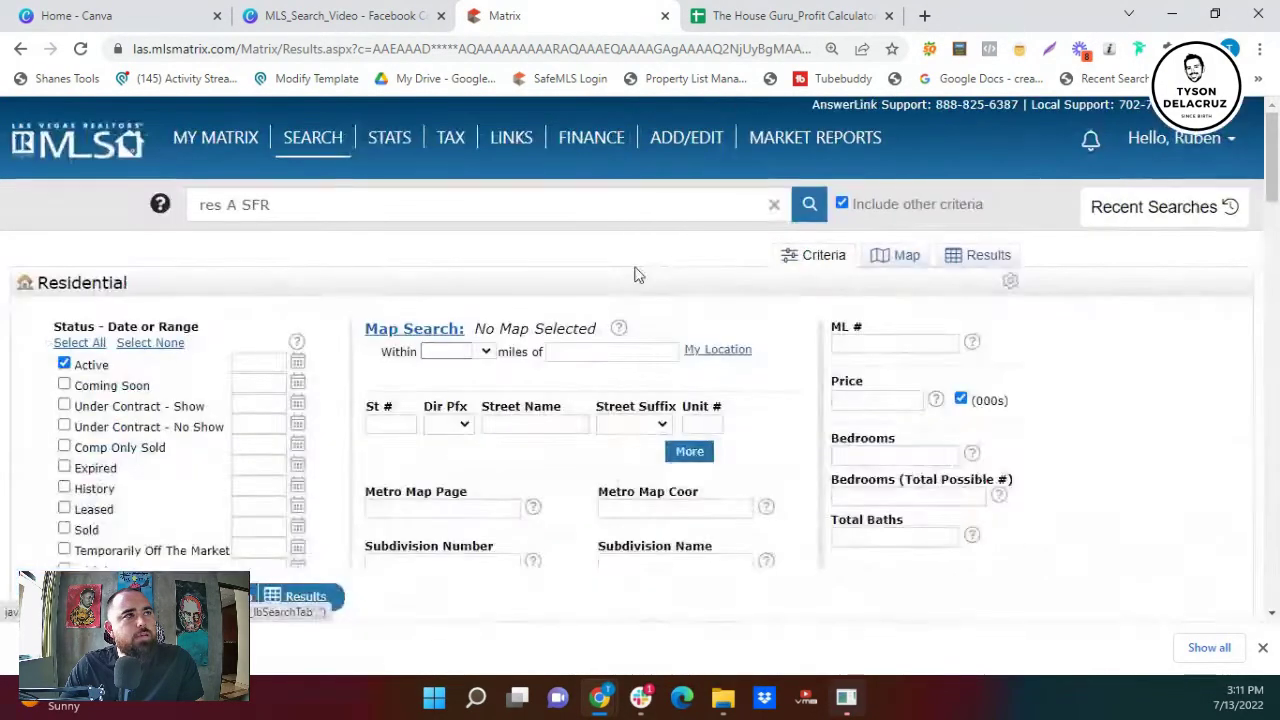
scroll(670, 370, down, 4)
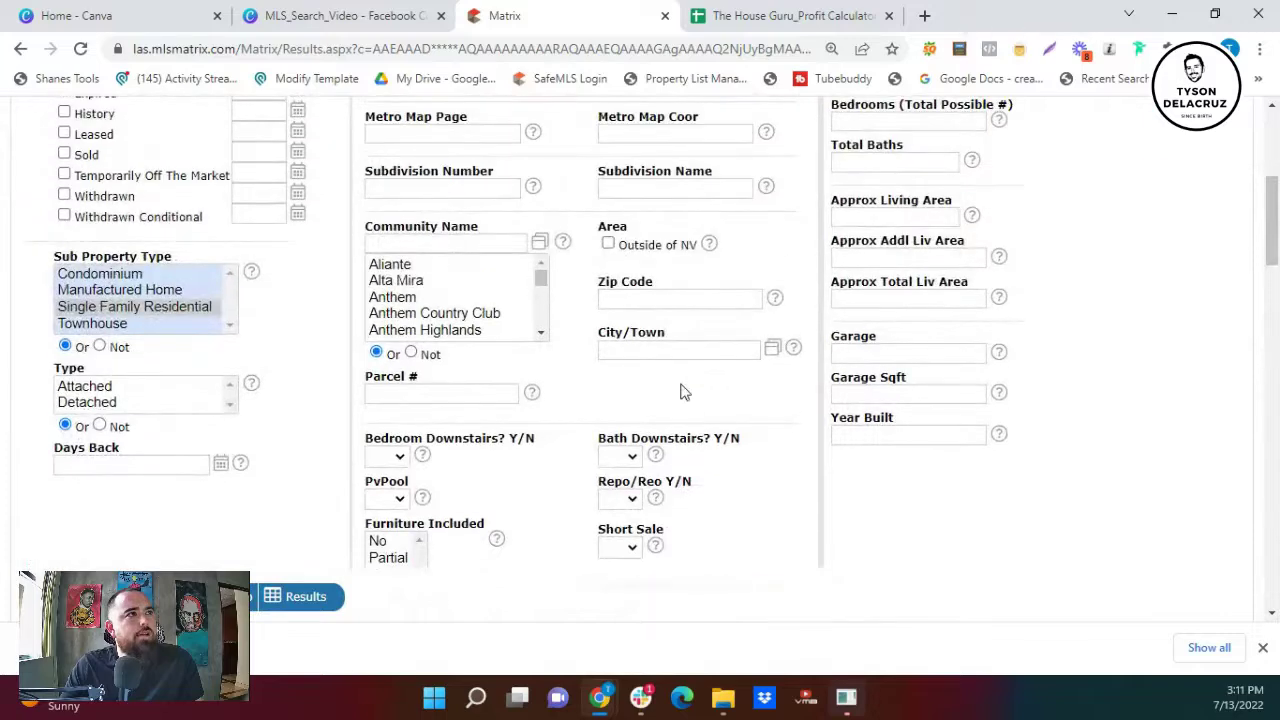
scroll(680, 392, down, 7)
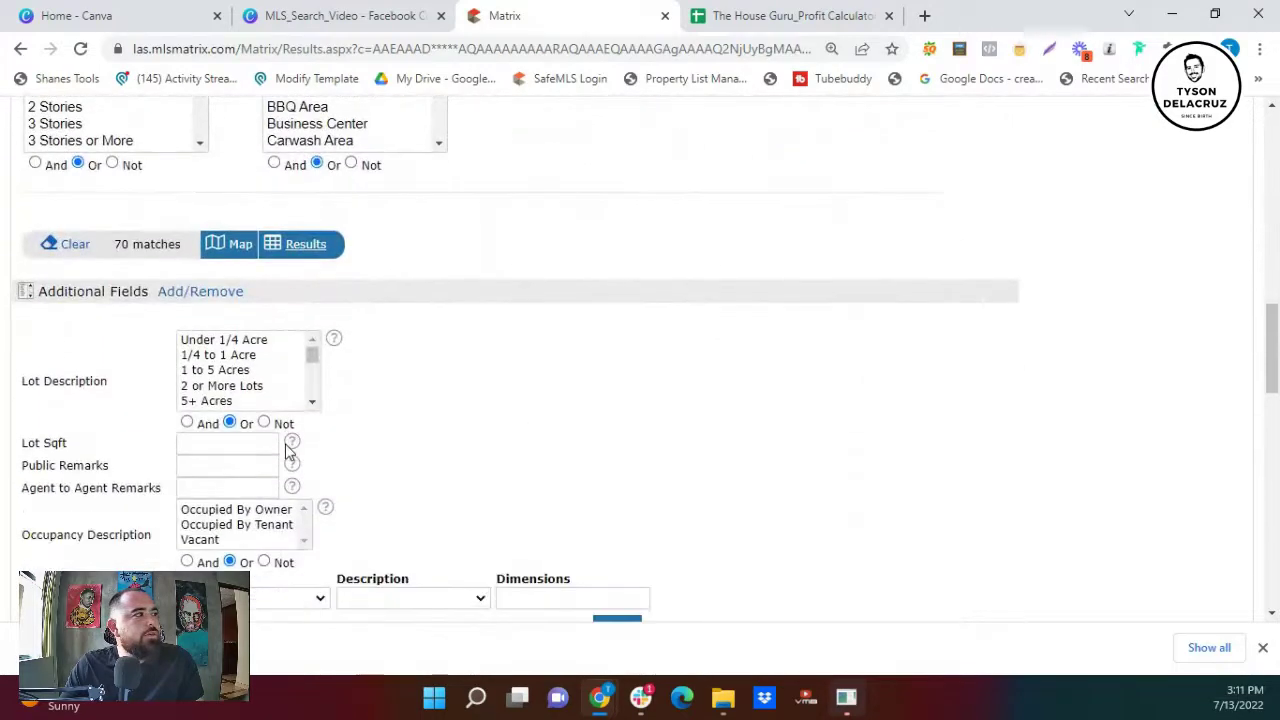
scroll(285, 444, down, 1)
click(229, 349)
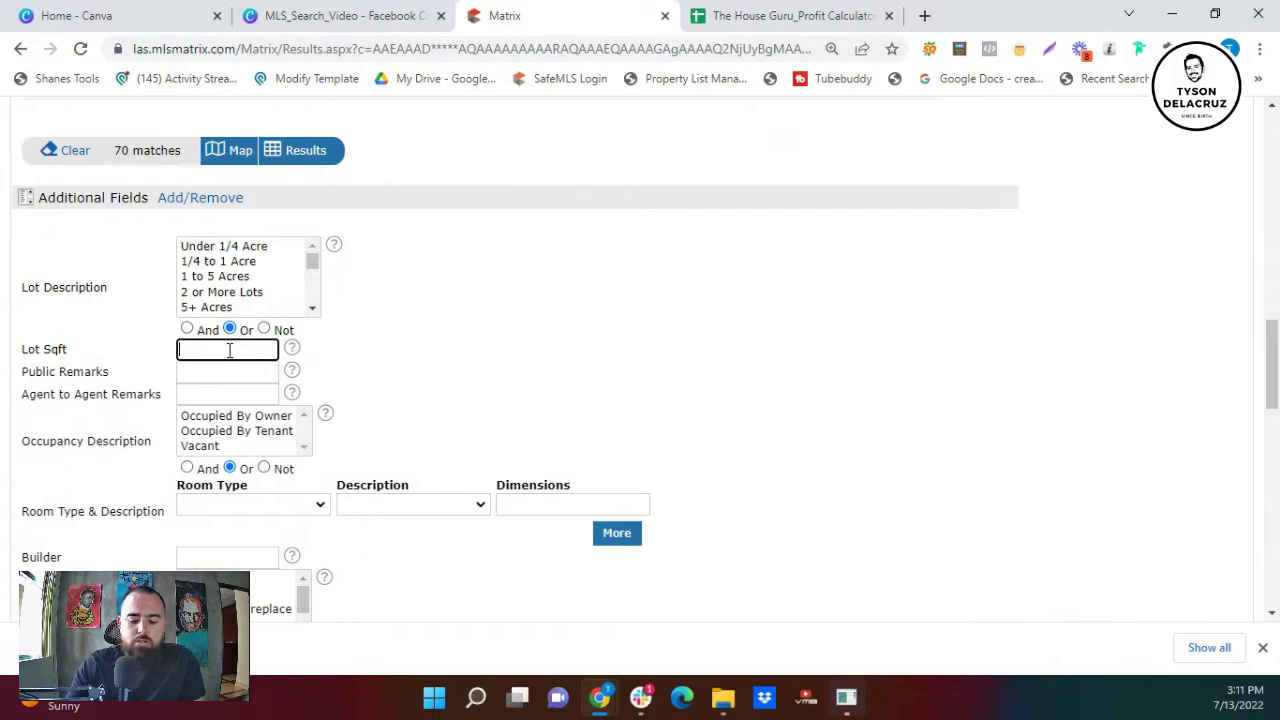
text(6300+)
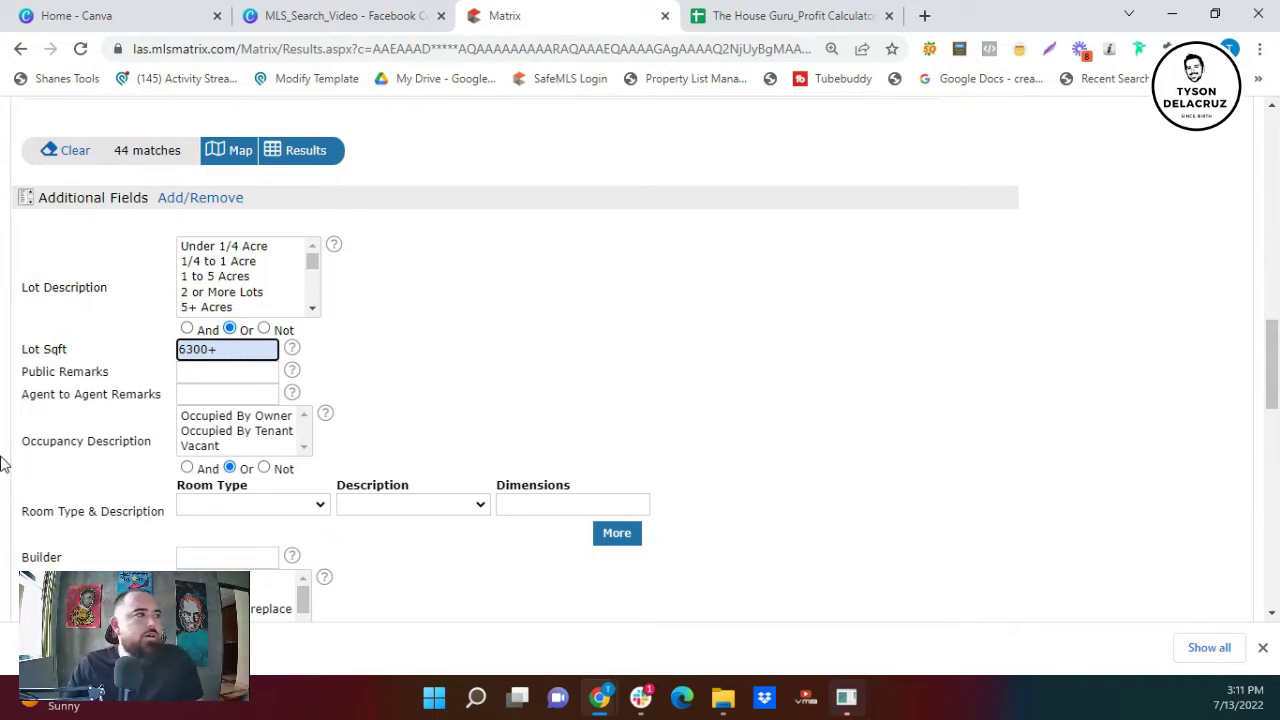
click(314, 161)
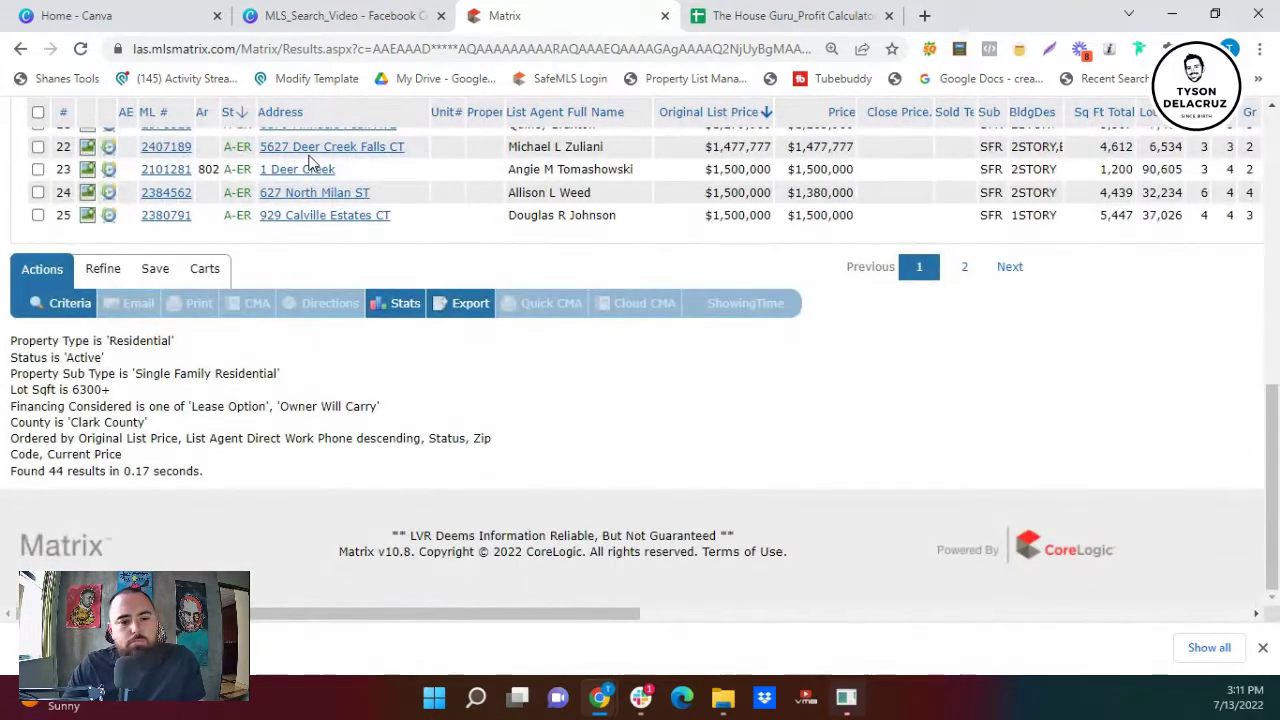
scroll(577, 423, up, 5)
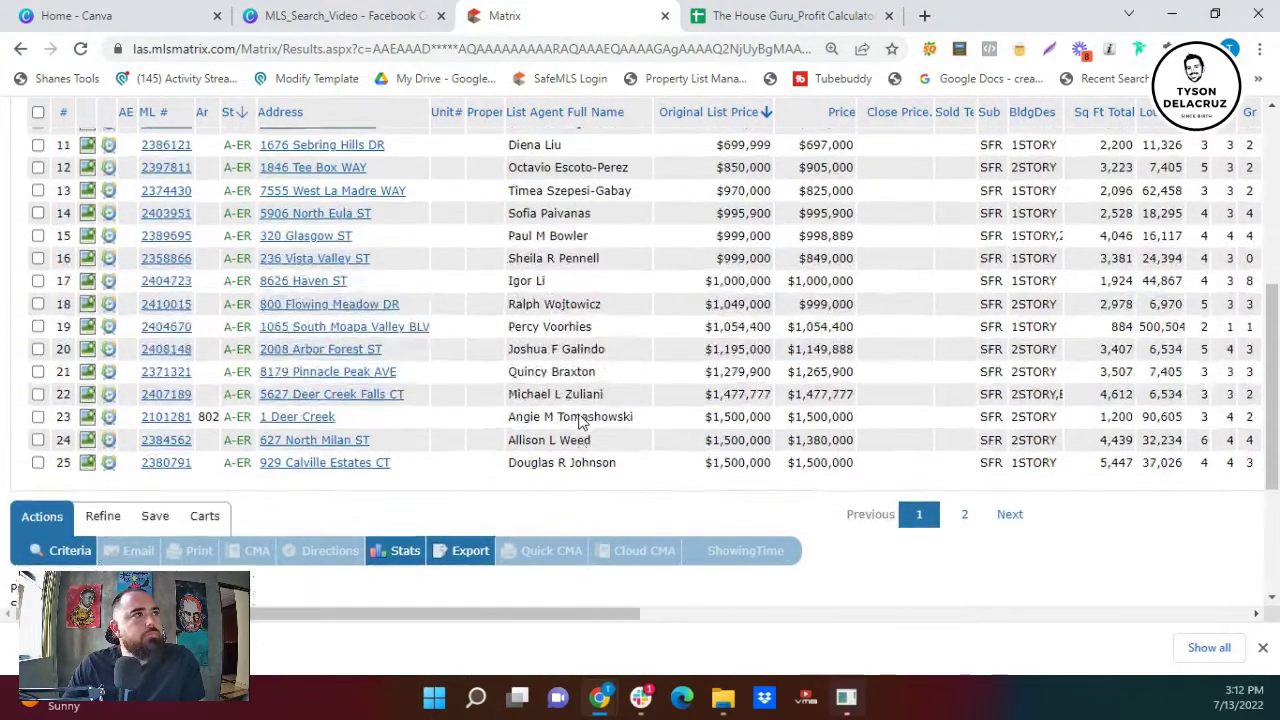
scroll(678, 342, up, 1)
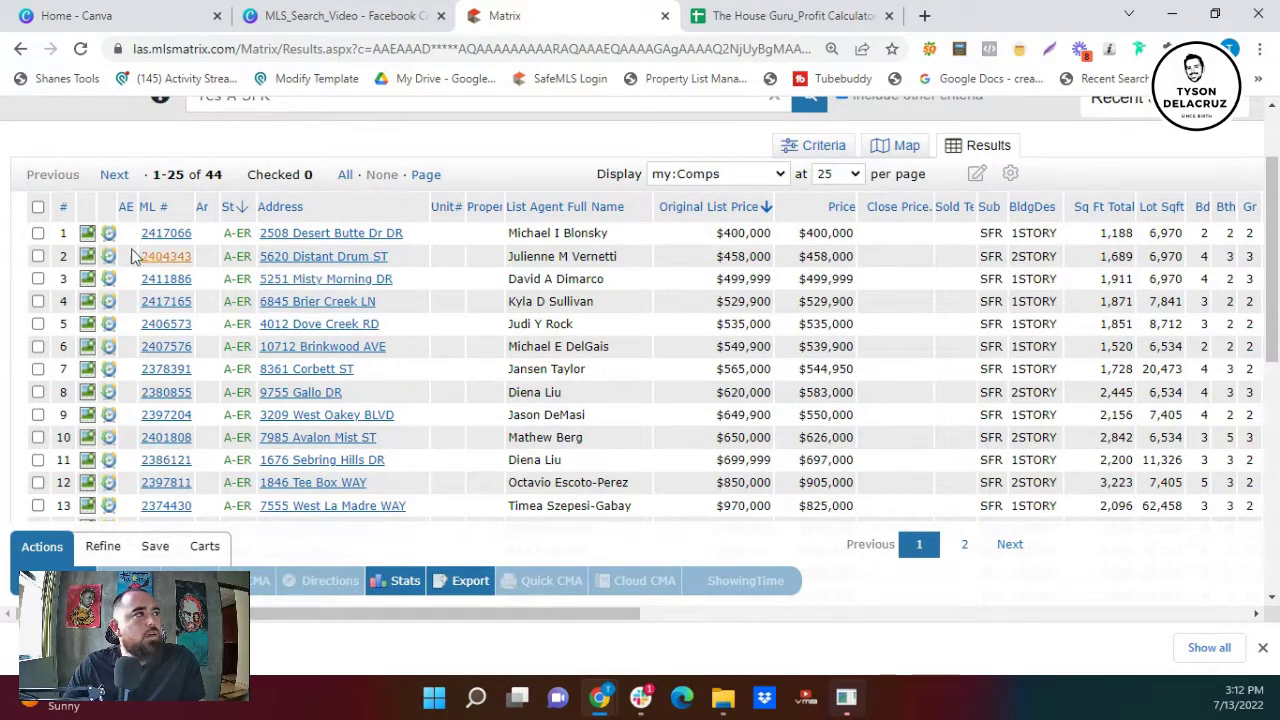
click(88, 234)
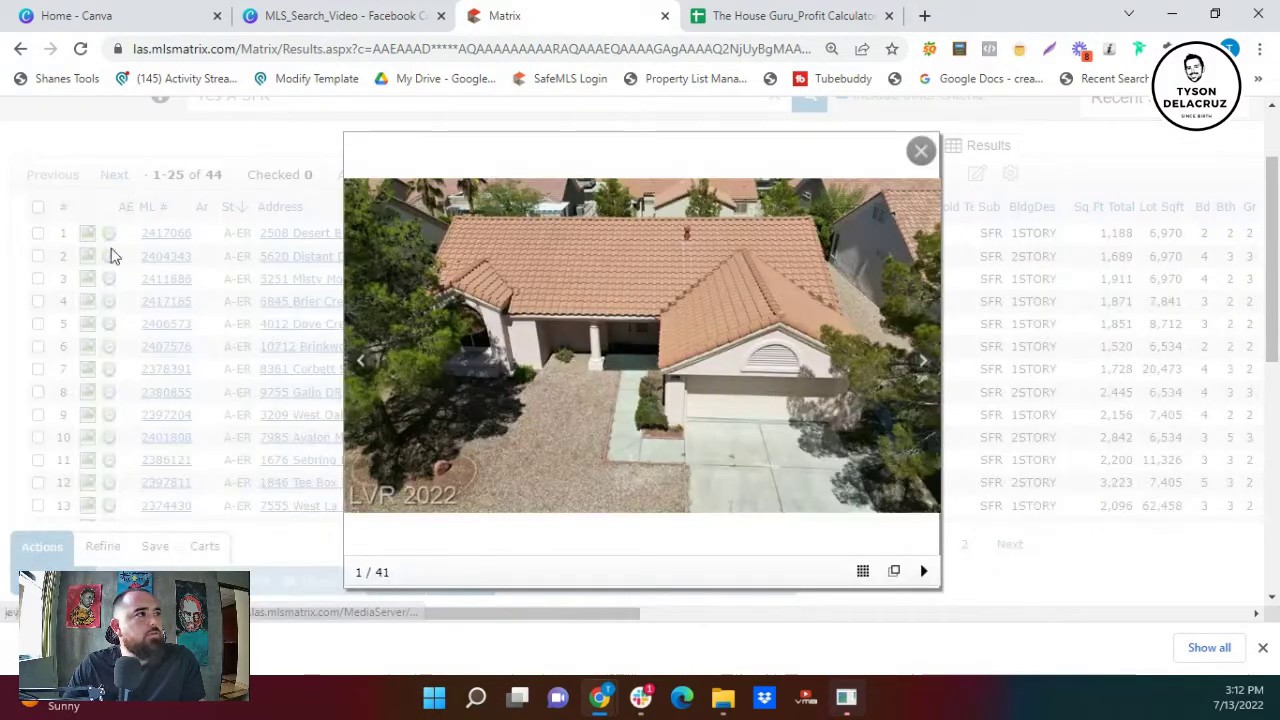
click(922, 362)
click(922, 363)
click(922, 362)
click(922, 362)
click(922, 362)
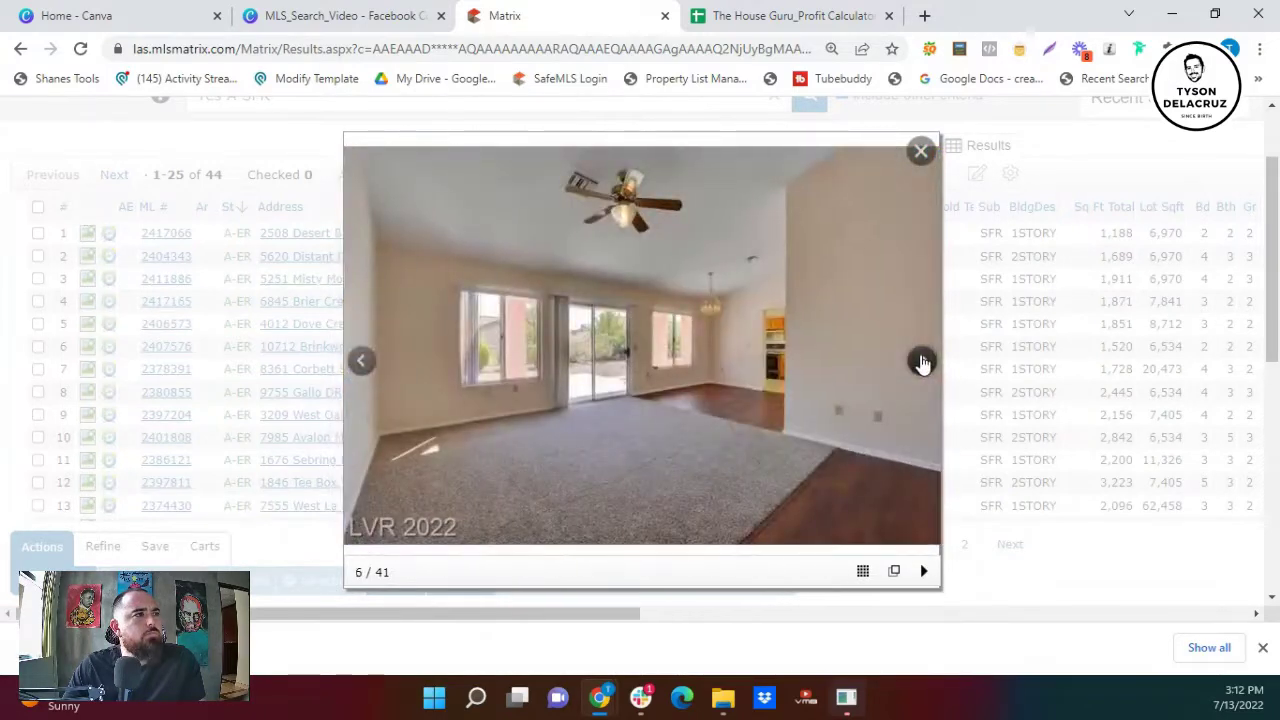
click(922, 362)
click(922, 362)
click(922, 362)
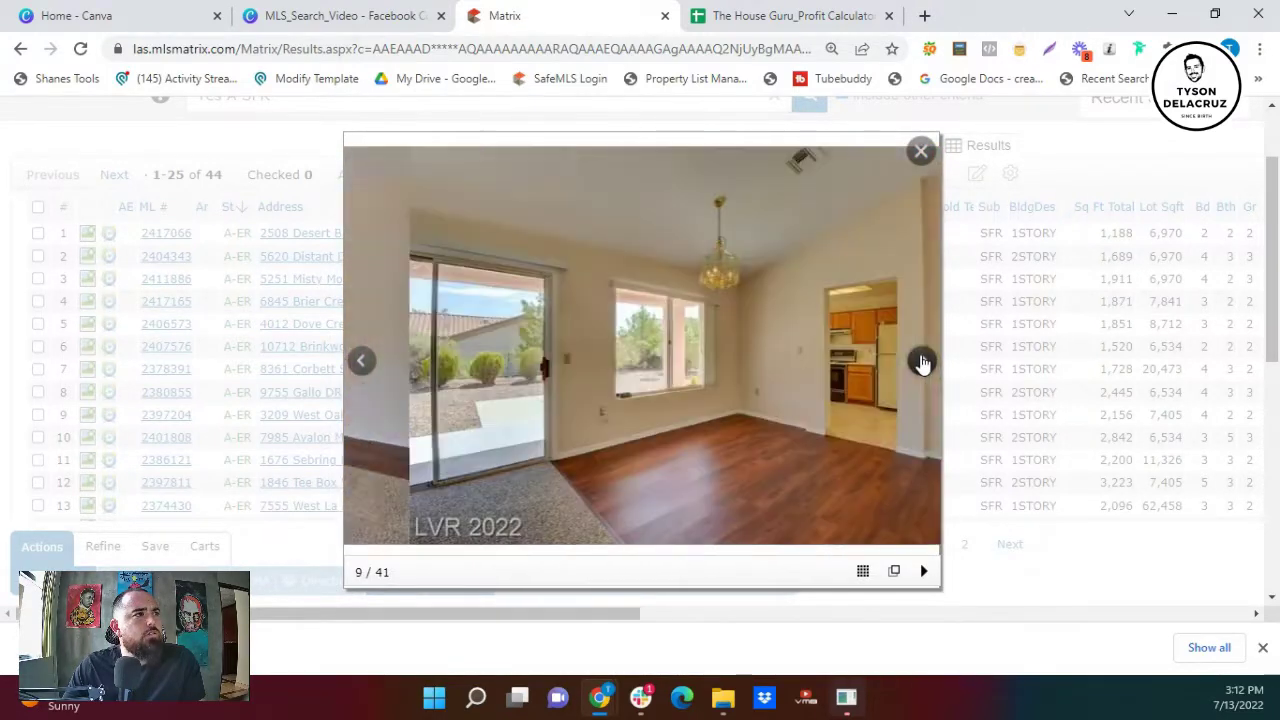
click(922, 362)
click(922, 362)
click(922, 362)
click(922, 362)
click(922, 362)
click(922, 362)
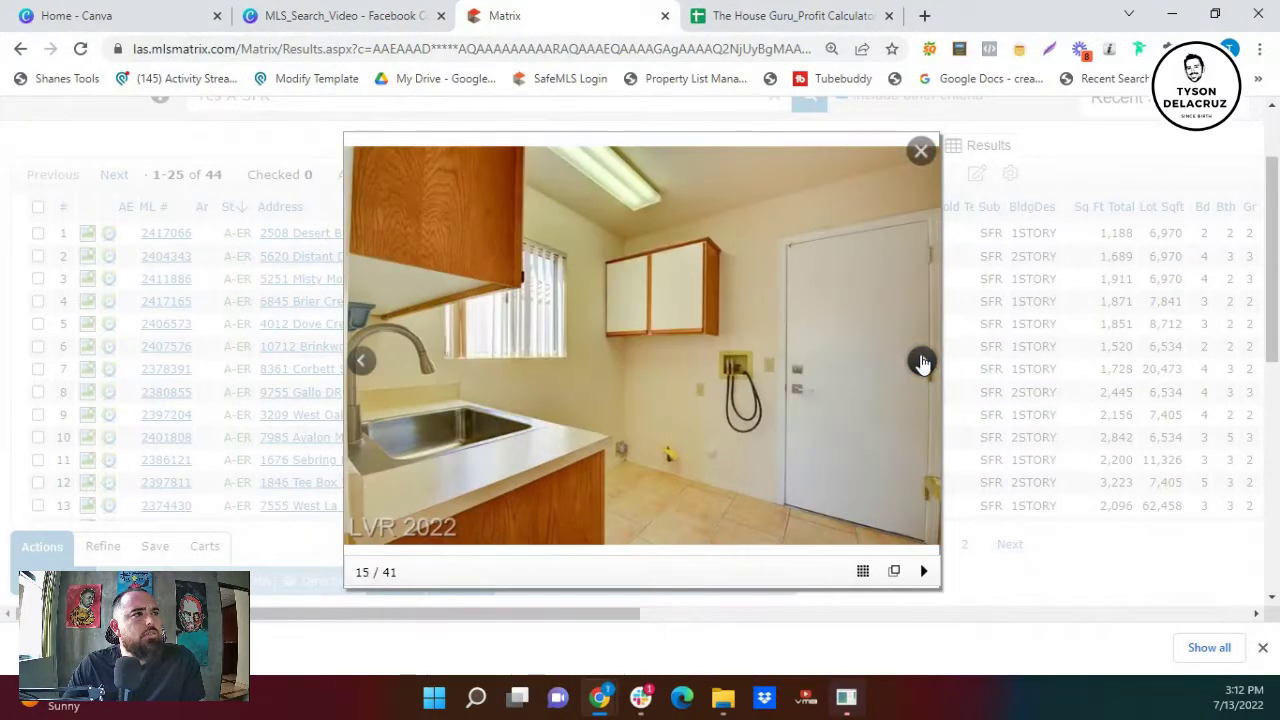
click(922, 362)
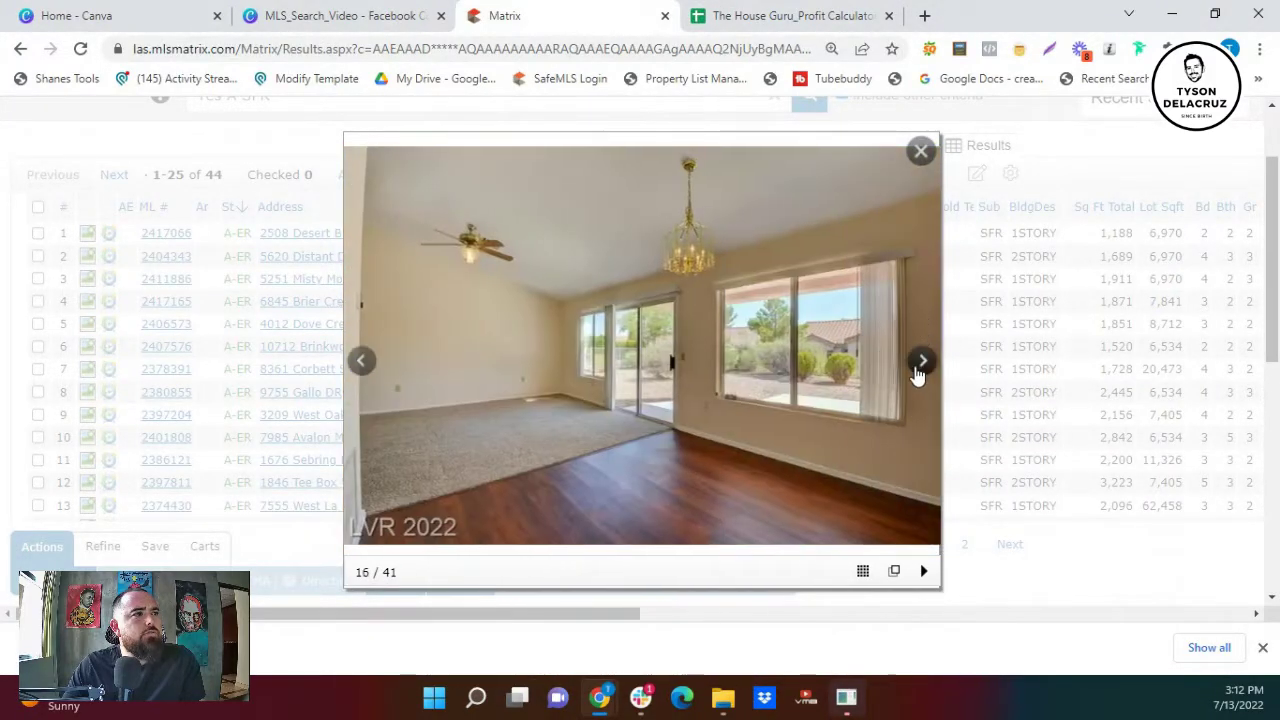
click(920, 365)
click(920, 366)
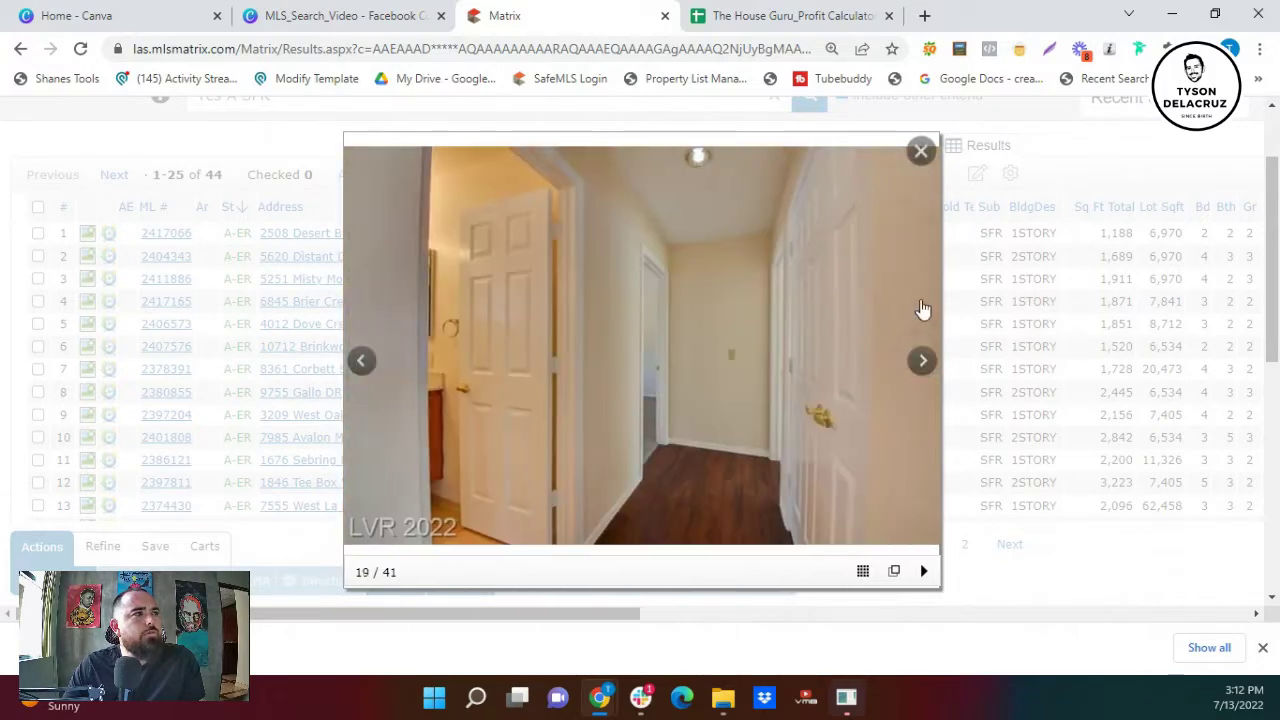
click(921, 153)
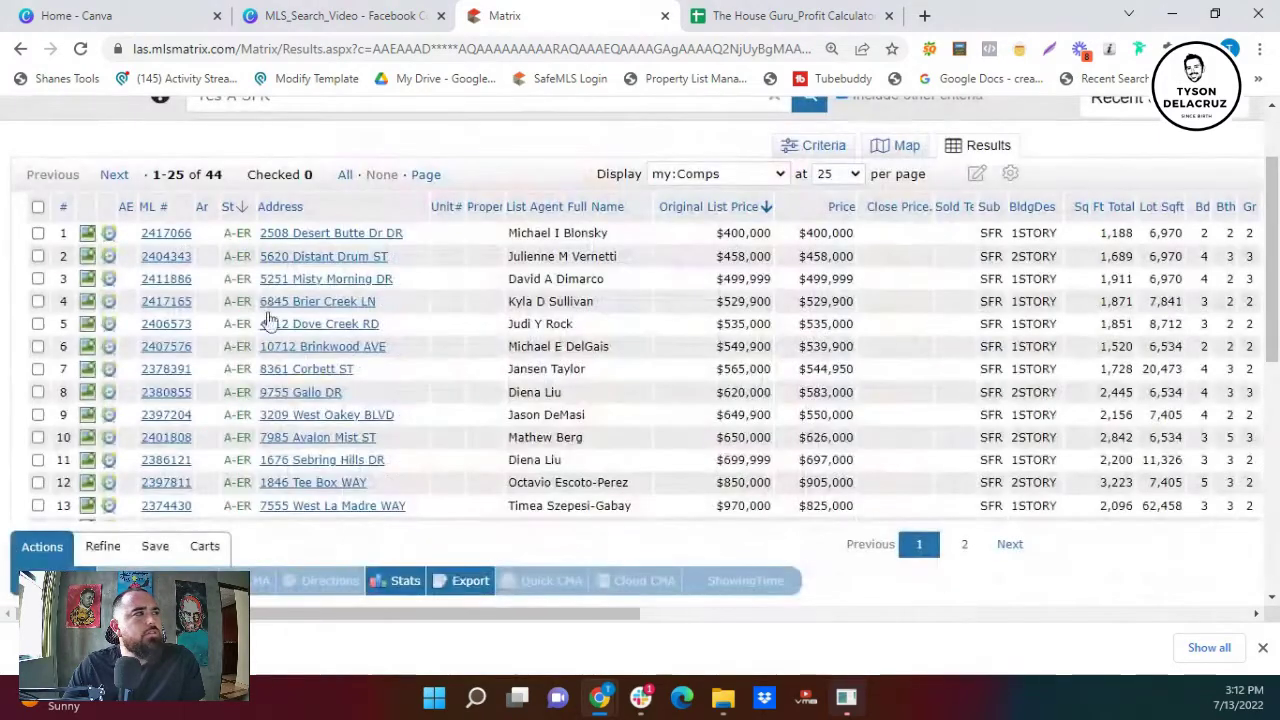
- Open the first listing's 360 Property View and scroll through its details
click(172, 236)
scroll(373, 352, down, 2)
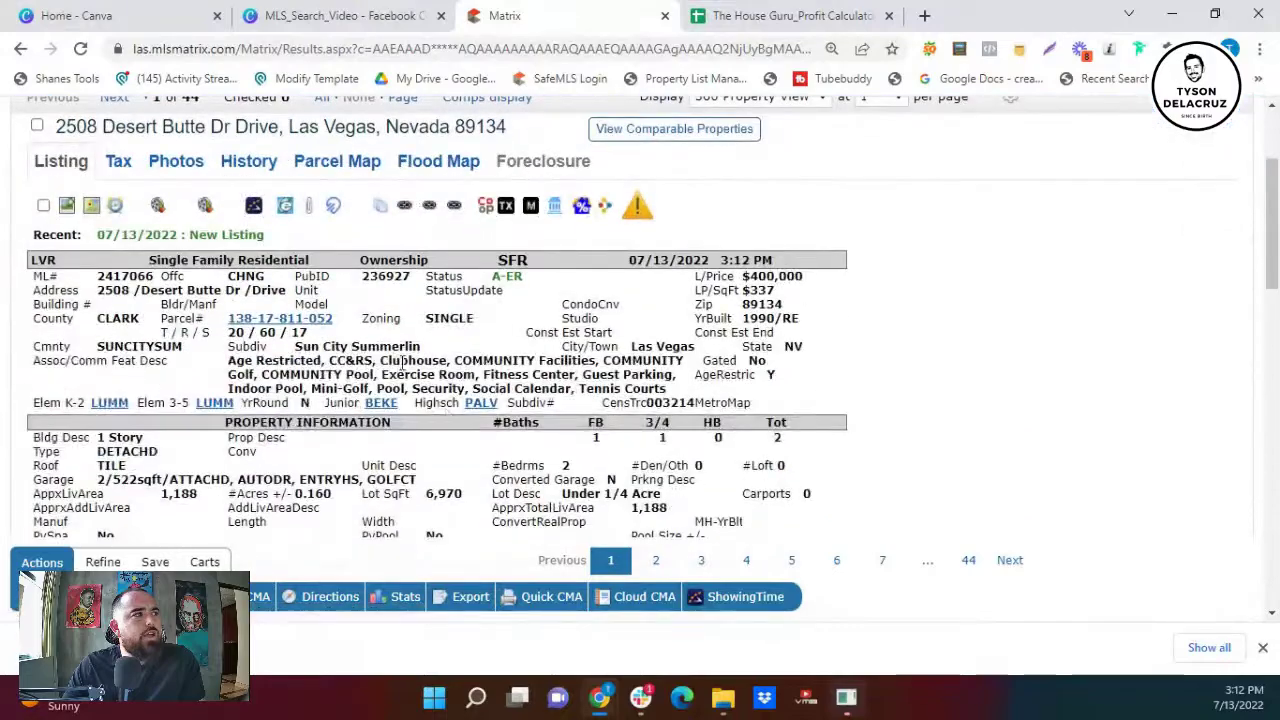
scroll(322, 361, down, 2)
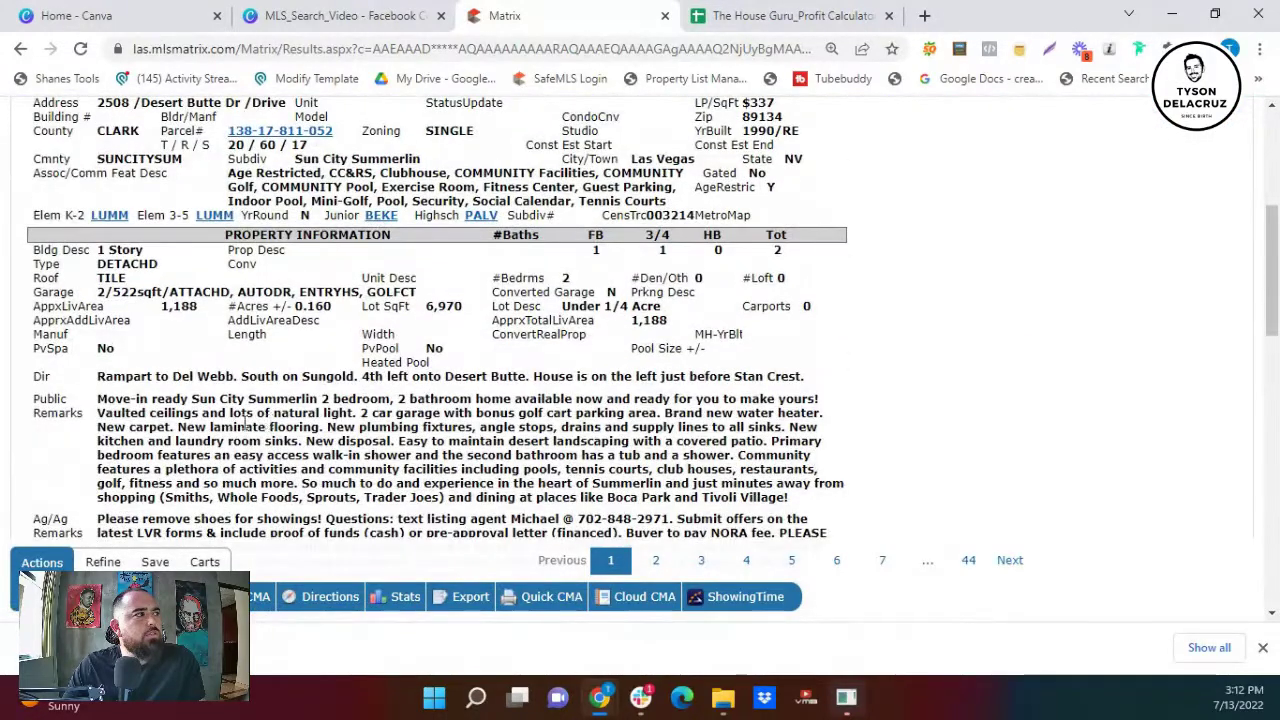
scroll(388, 421, down, 1)
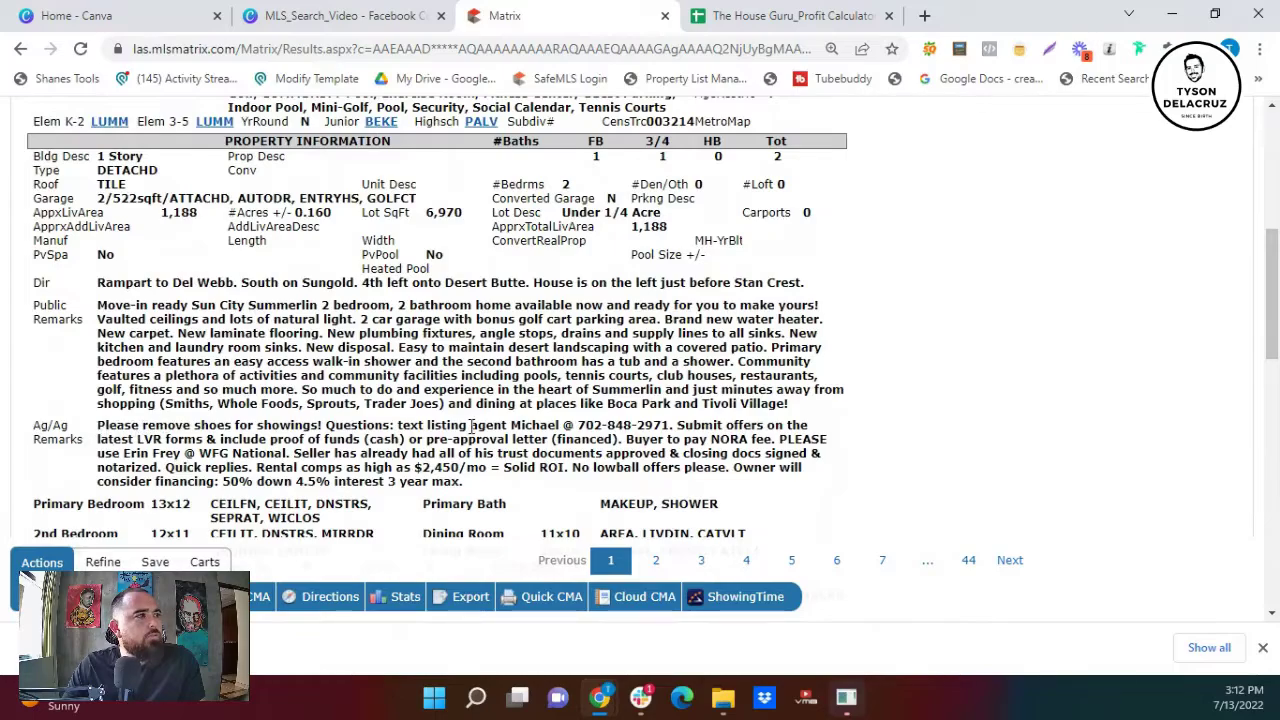
scroll(316, 425, down, 2)
scroll(316, 425, down, 1)
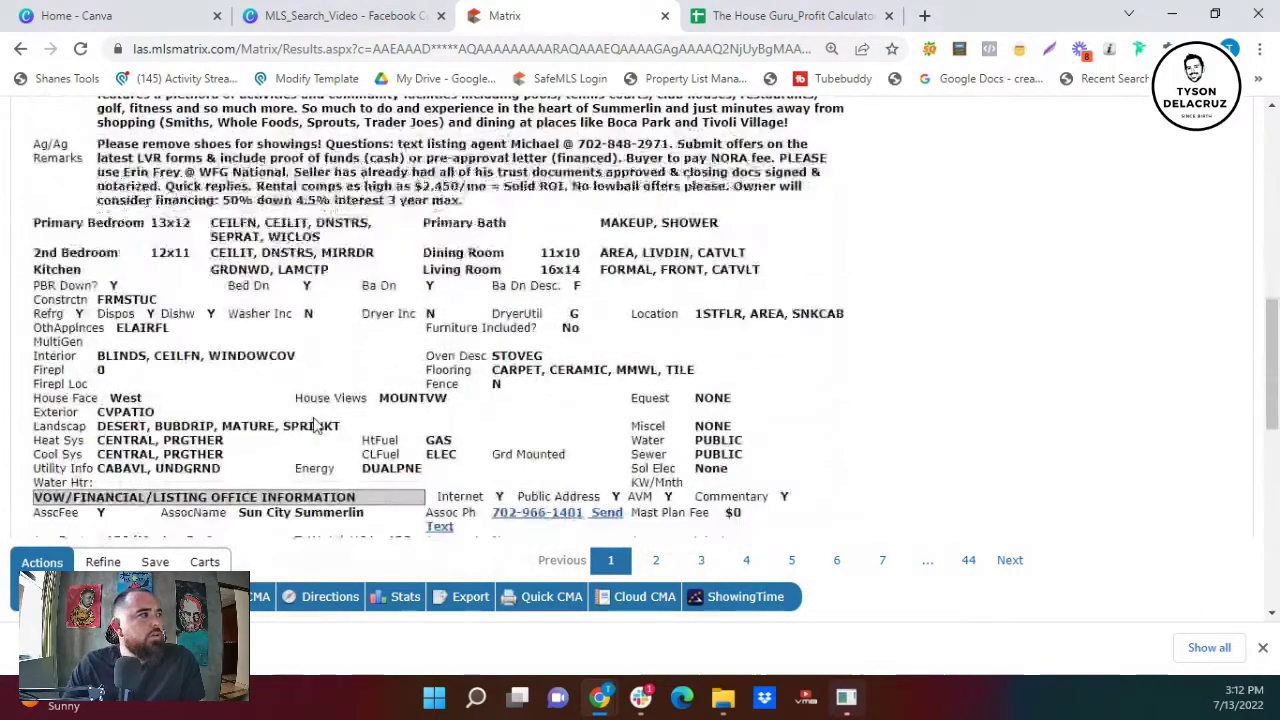
scroll(316, 425, down, 1)
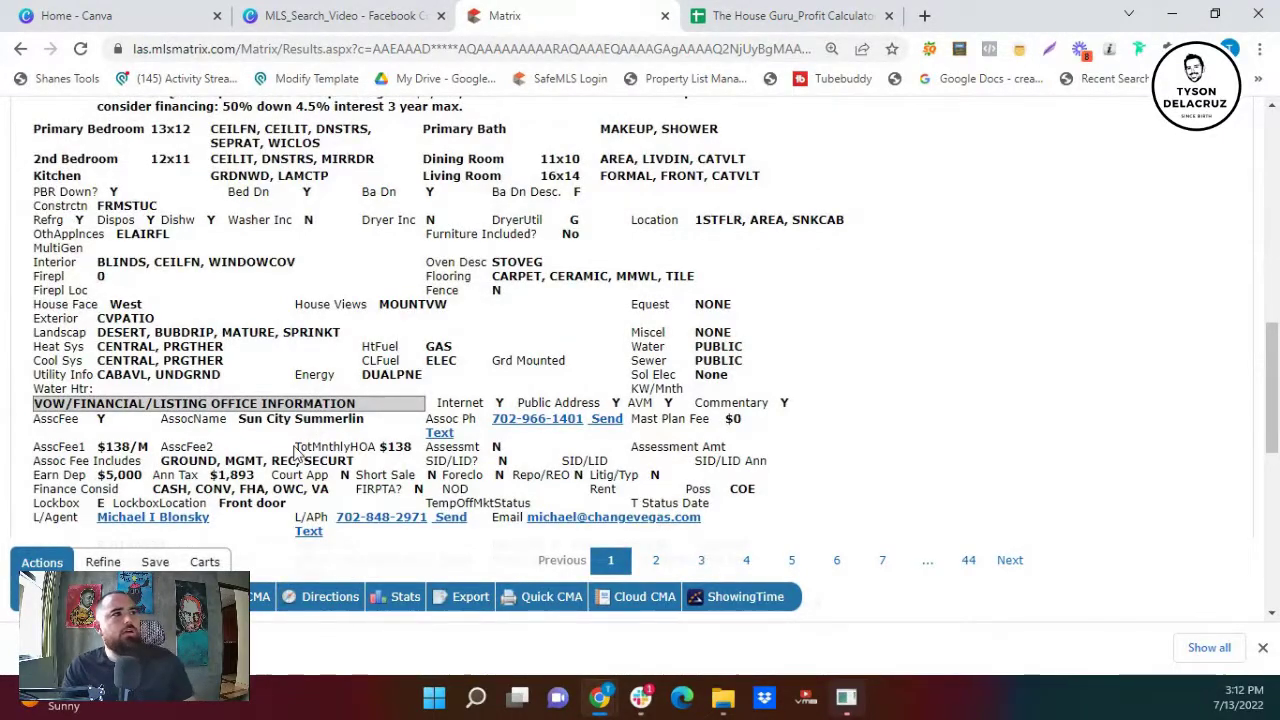
- Review the remarks and highlight CASH in the financing terms
scroll(300, 445, up, 4)
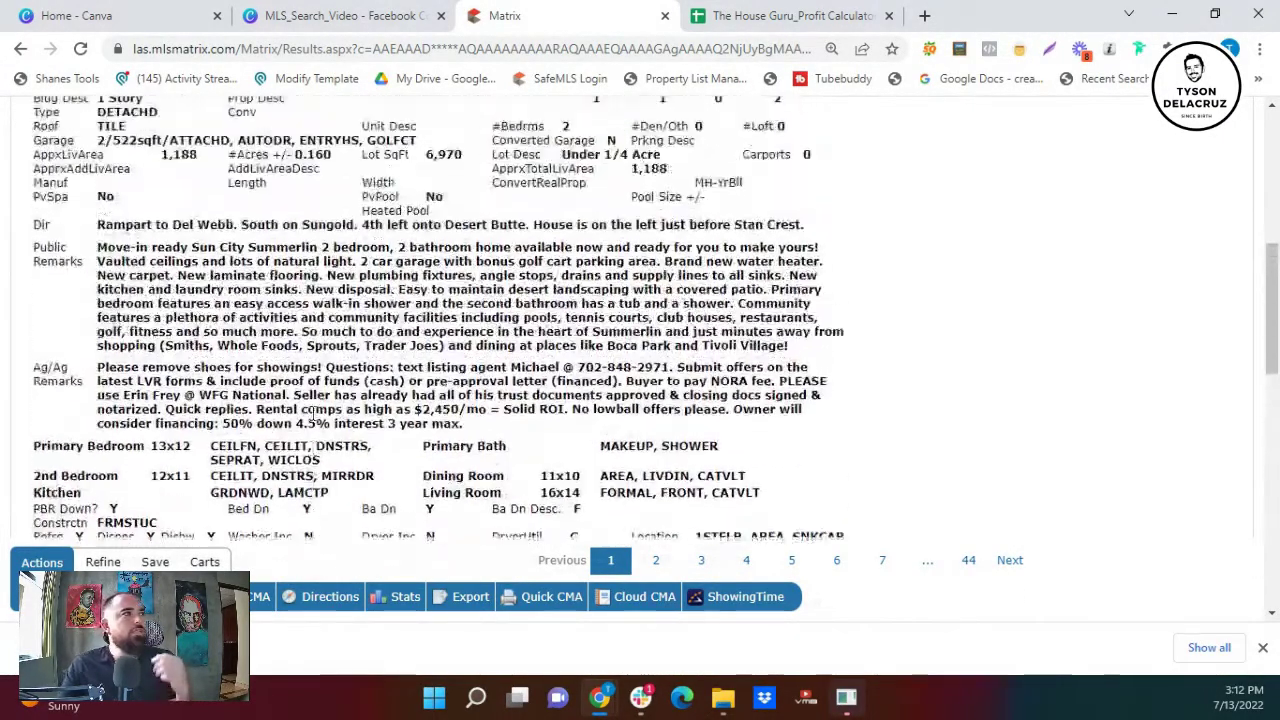
scroll(319, 410, up, 1)
scroll(320, 410, up, 1)
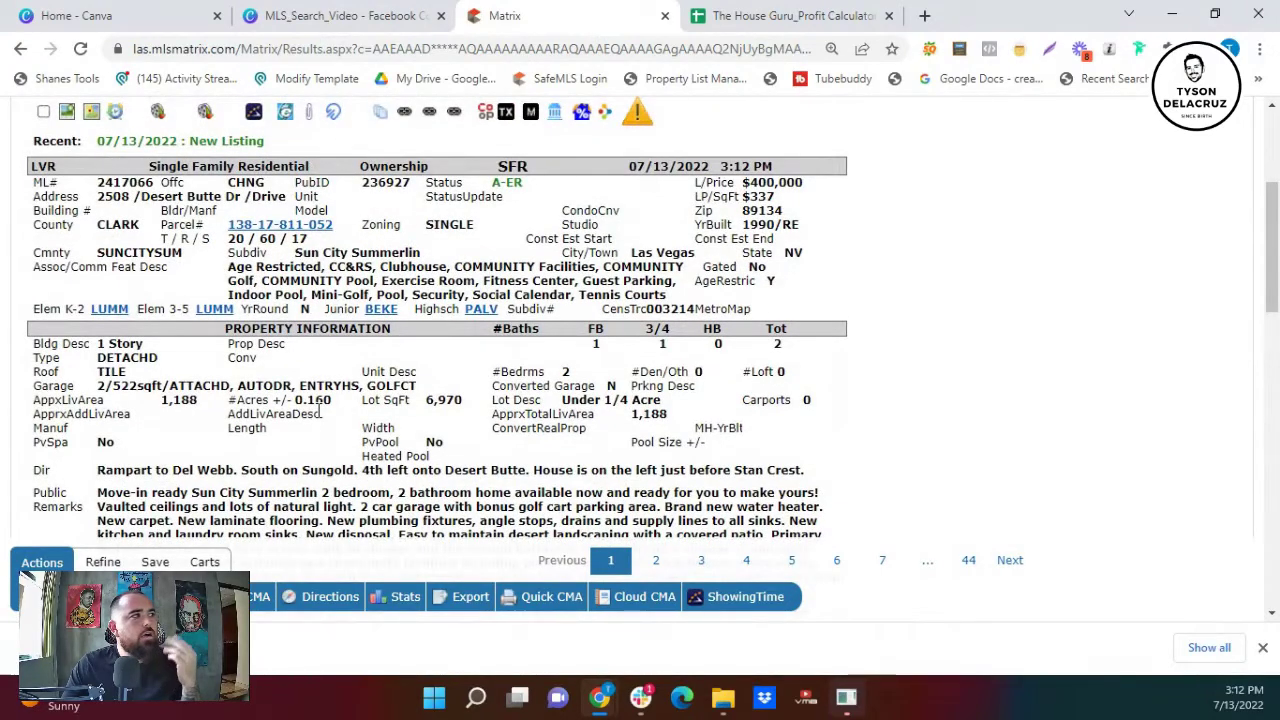
scroll(320, 413, up, 1)
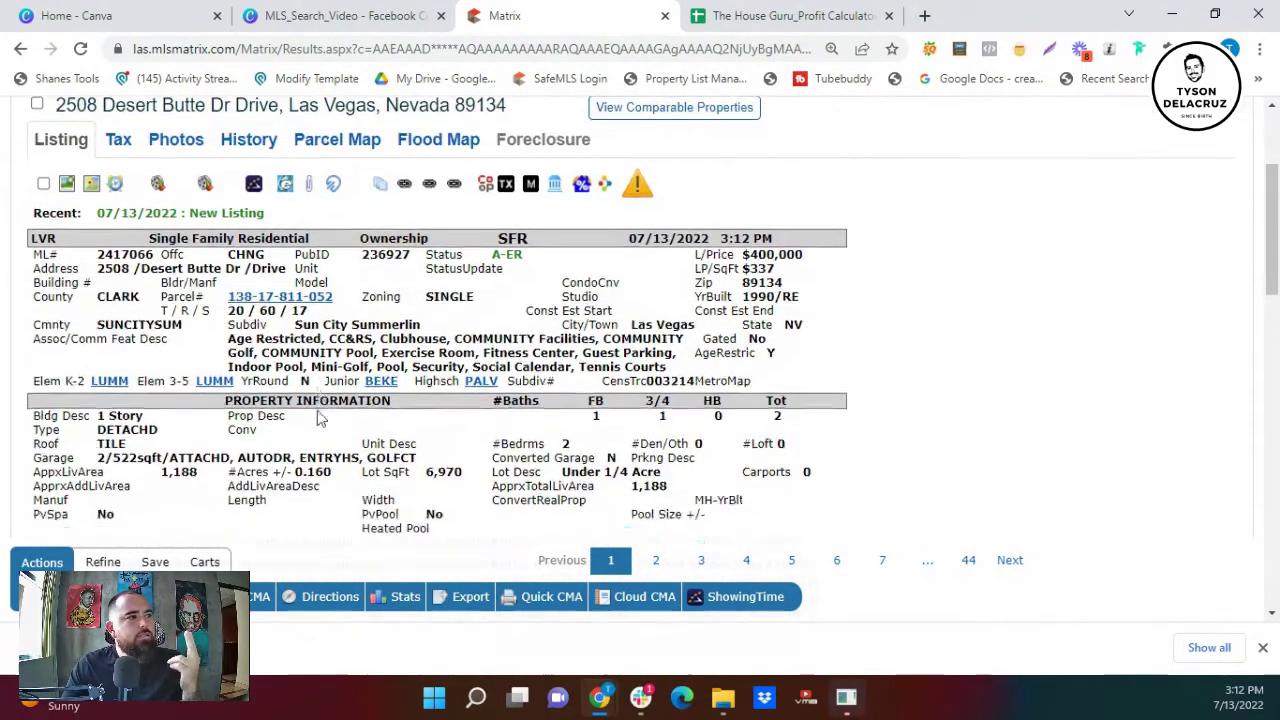
scroll(320, 415, down, 3)
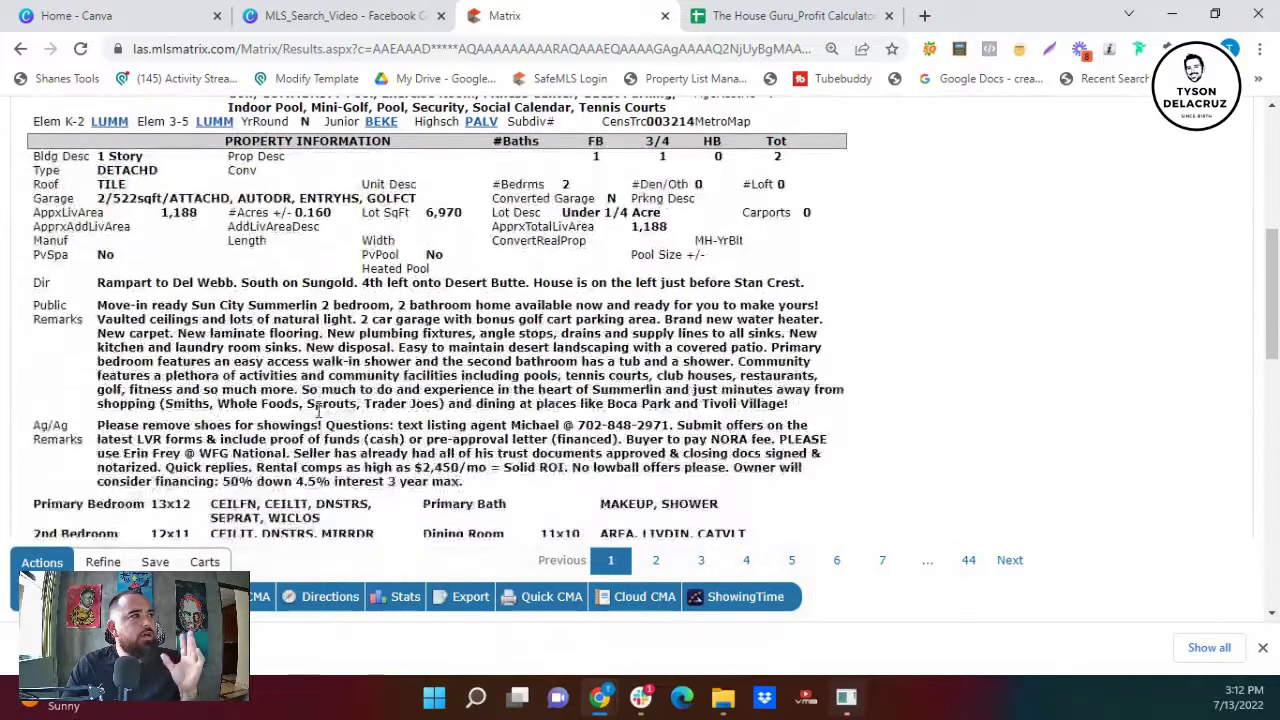
scroll(320, 412, down, 1)
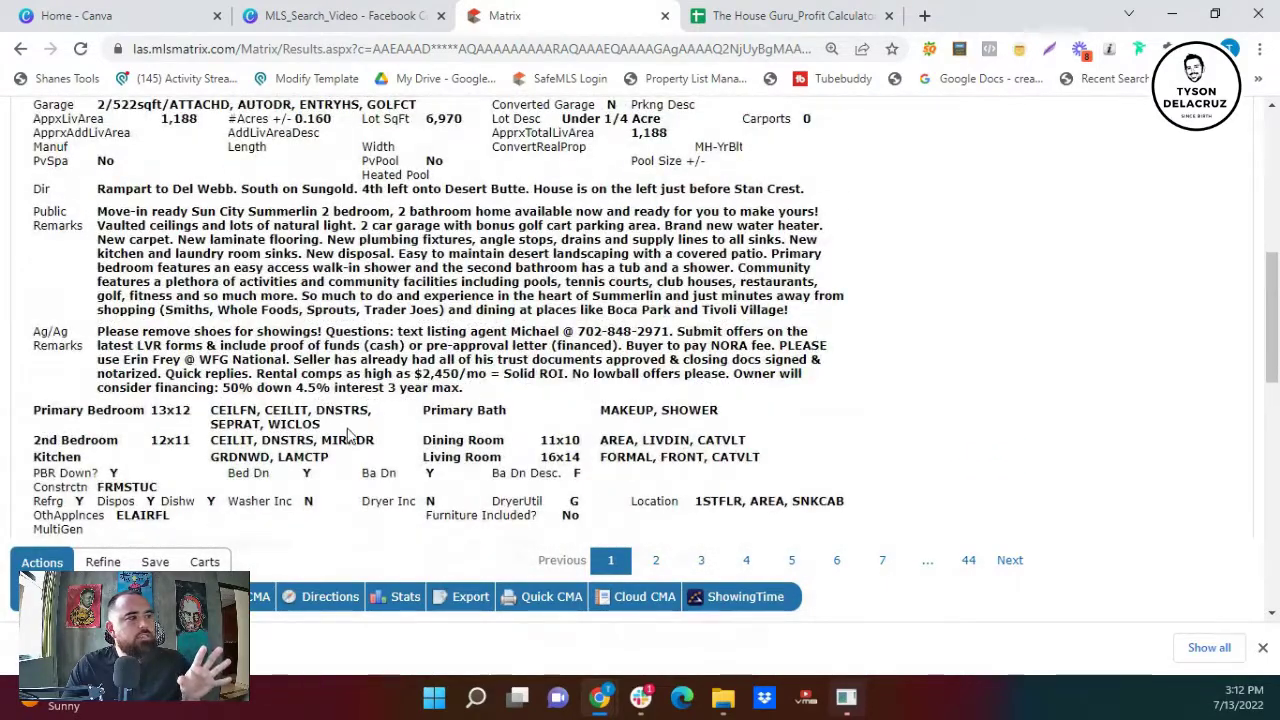
scroll(350, 435, down, 1)
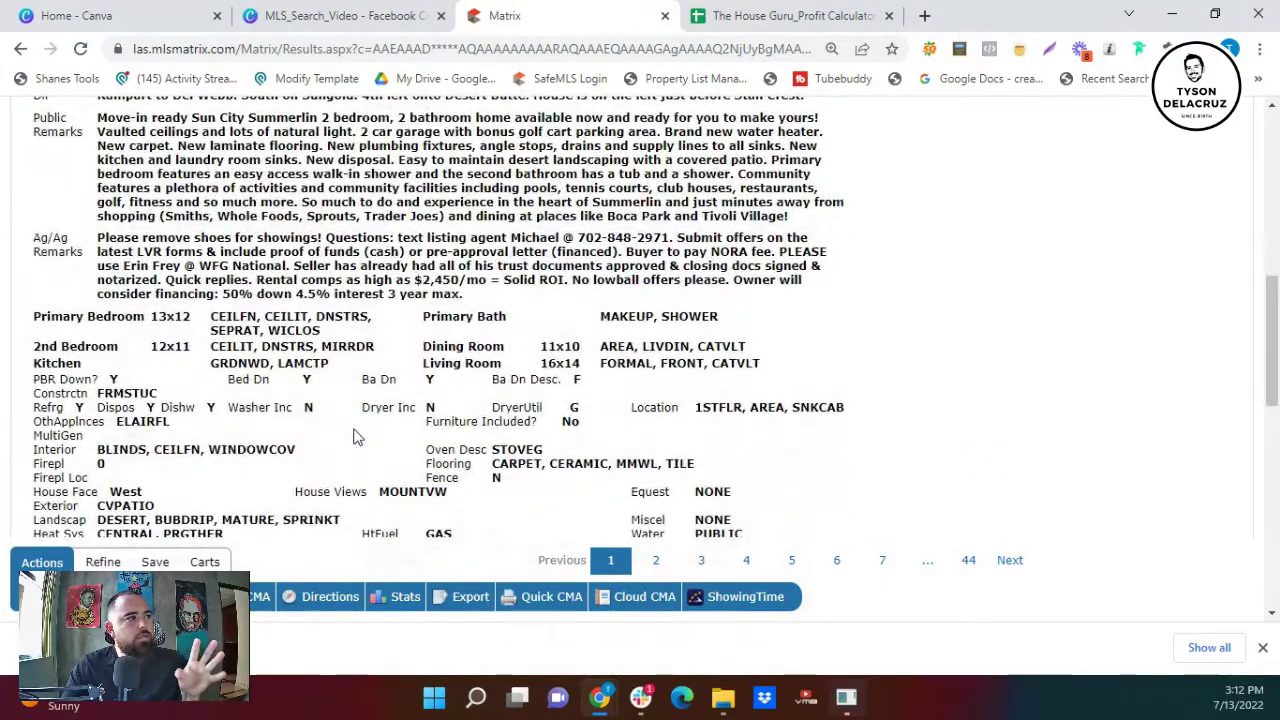
scroll(352, 437, down, 2)
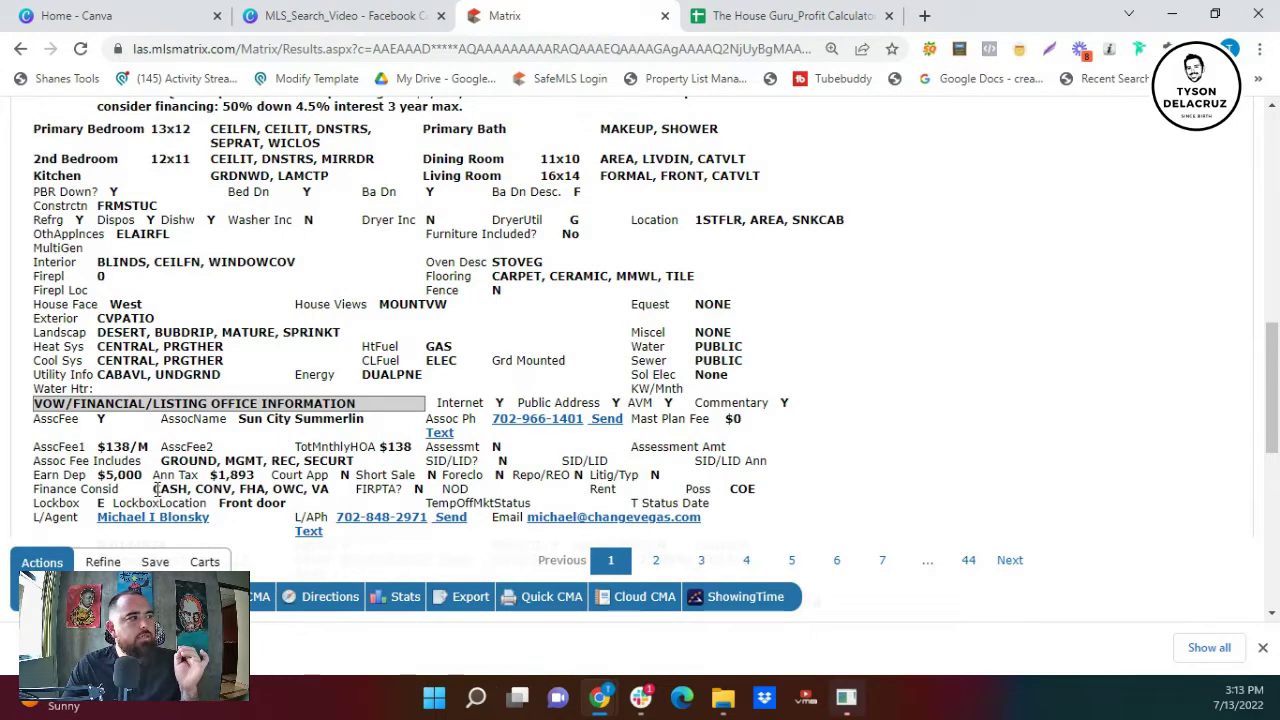
drag(157, 489, 323, 489)
scroll(753, 180, up, 10)
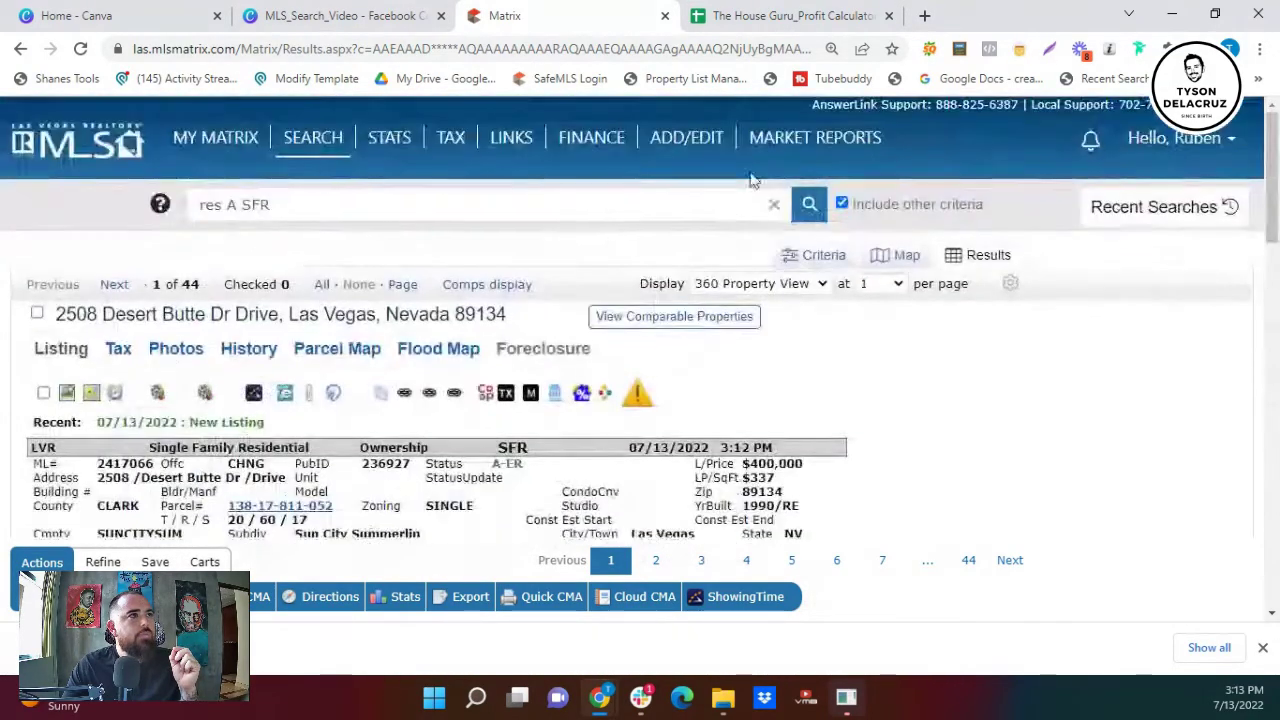
- Switch the results display back to the my:Comps layout
click(750, 283)
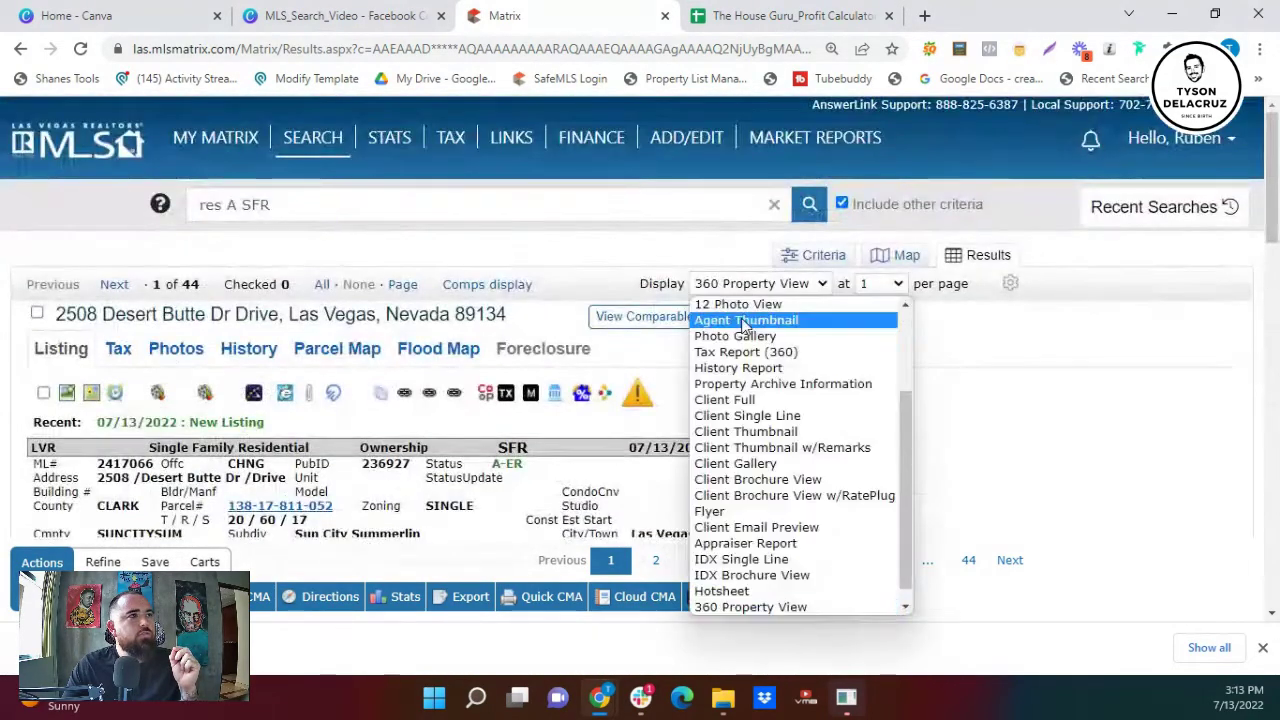
scroll(760, 340, up, 4)
click(757, 304)
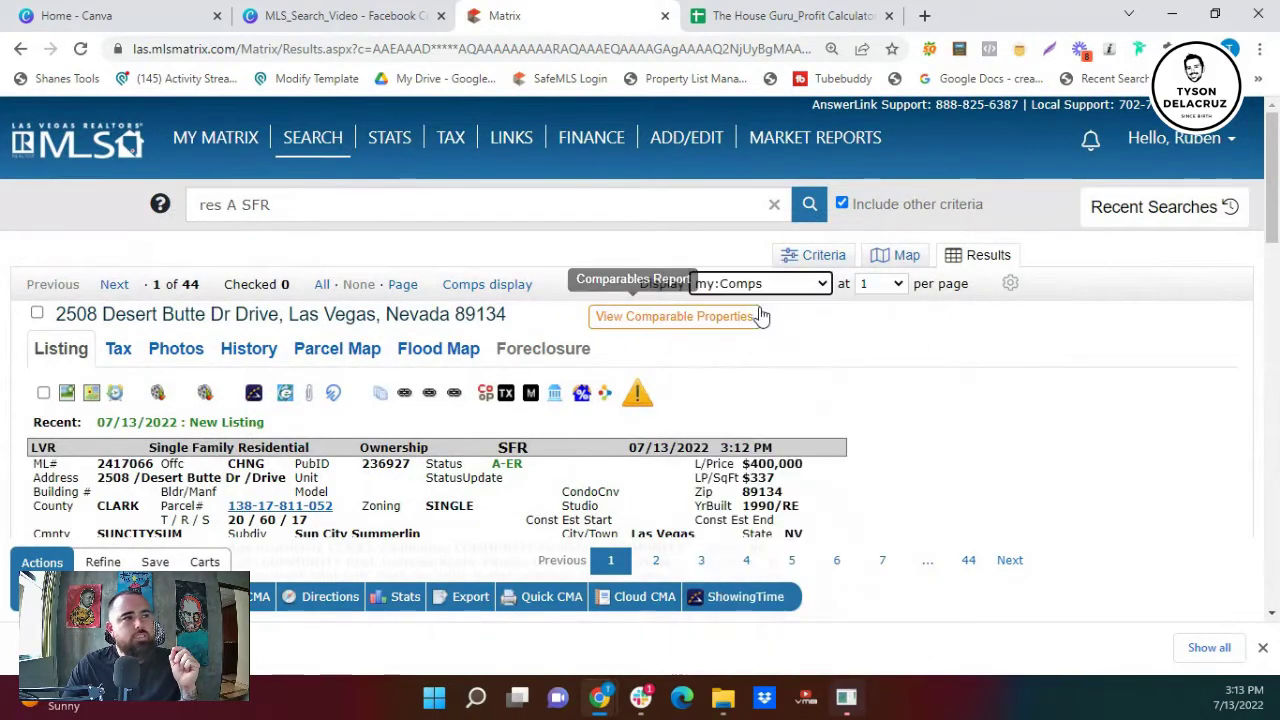
scroll(763, 307, down, 1)
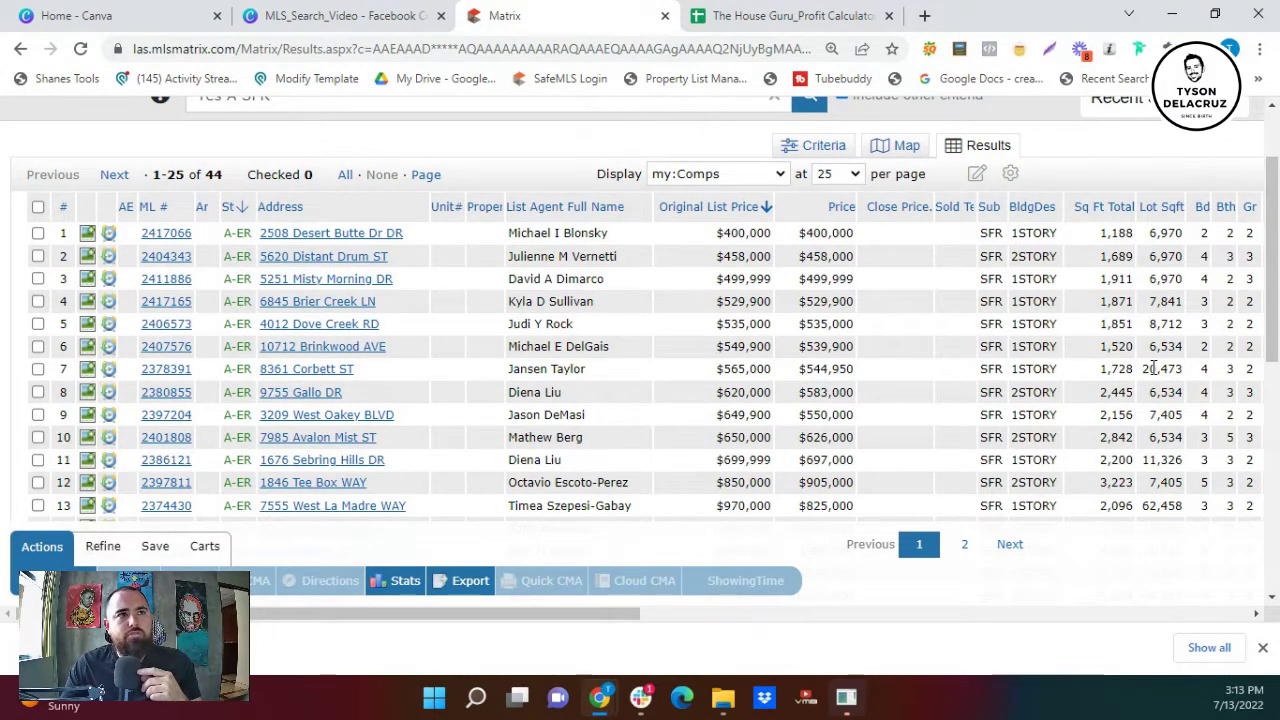
- Browse the seventh listing's photos through photo 27, then close the gallery
click(87, 369)
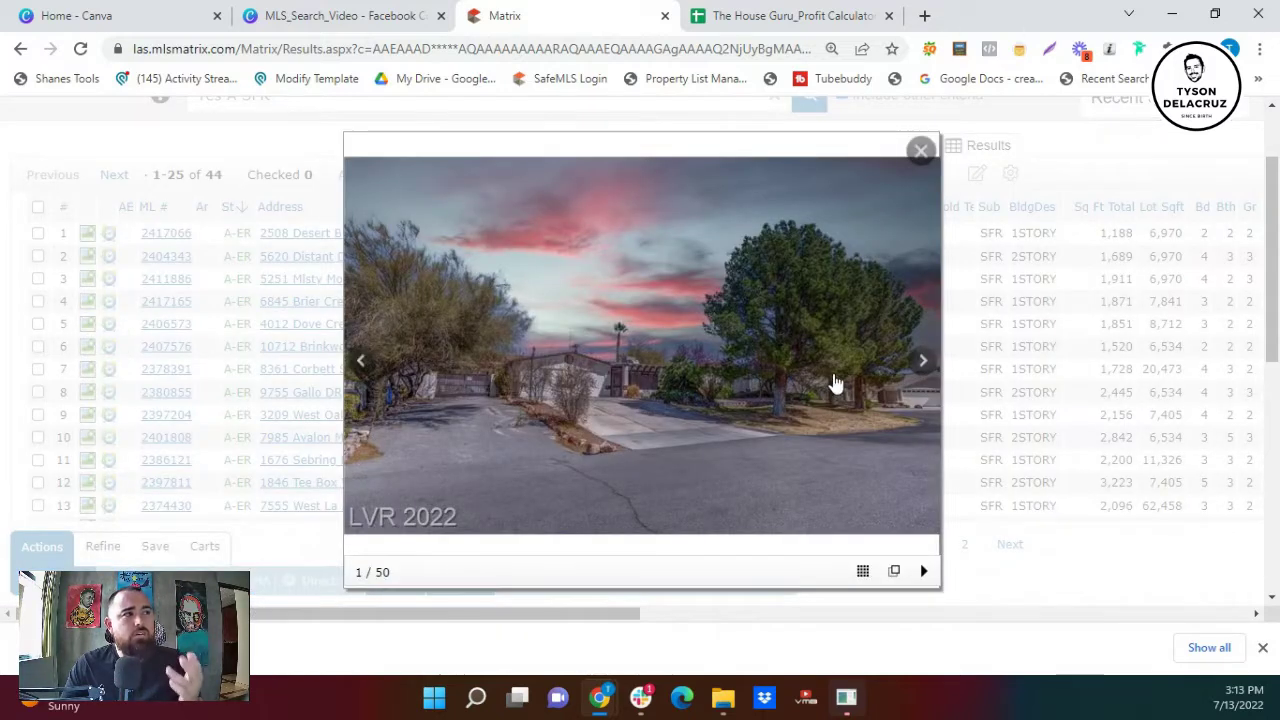
click(927, 368)
click(927, 368)
click(927, 368)
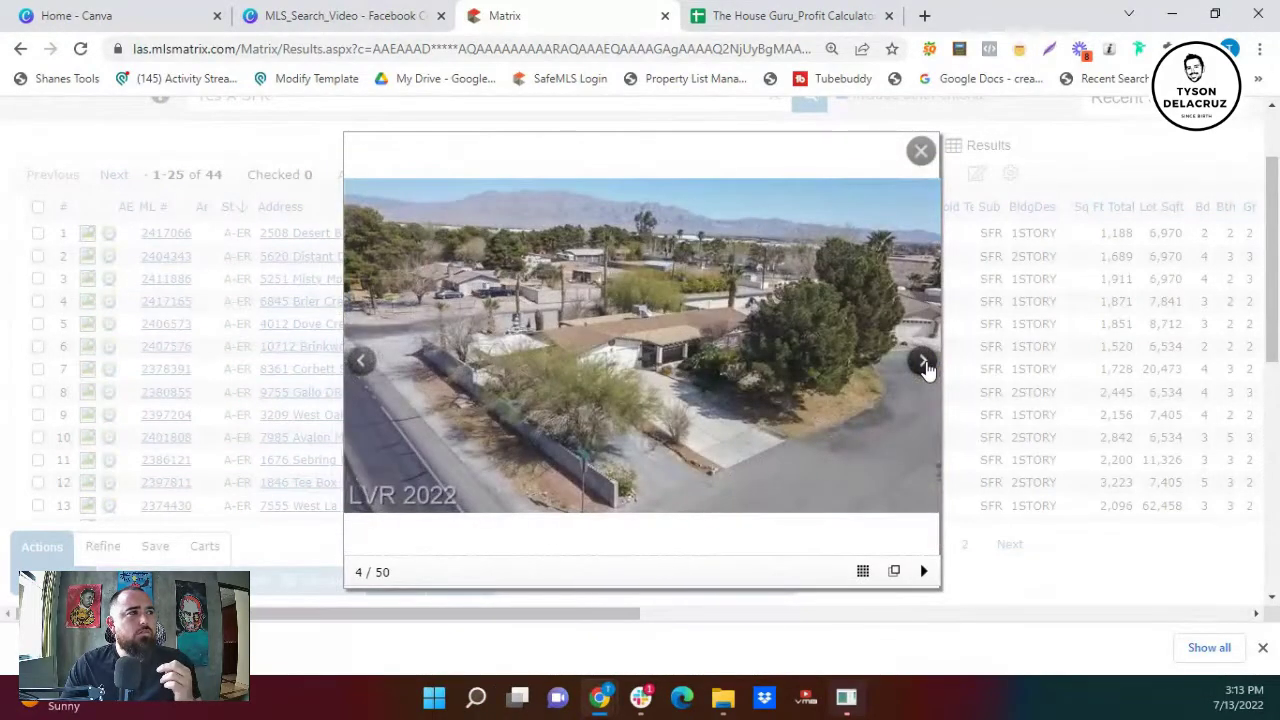
click(927, 368)
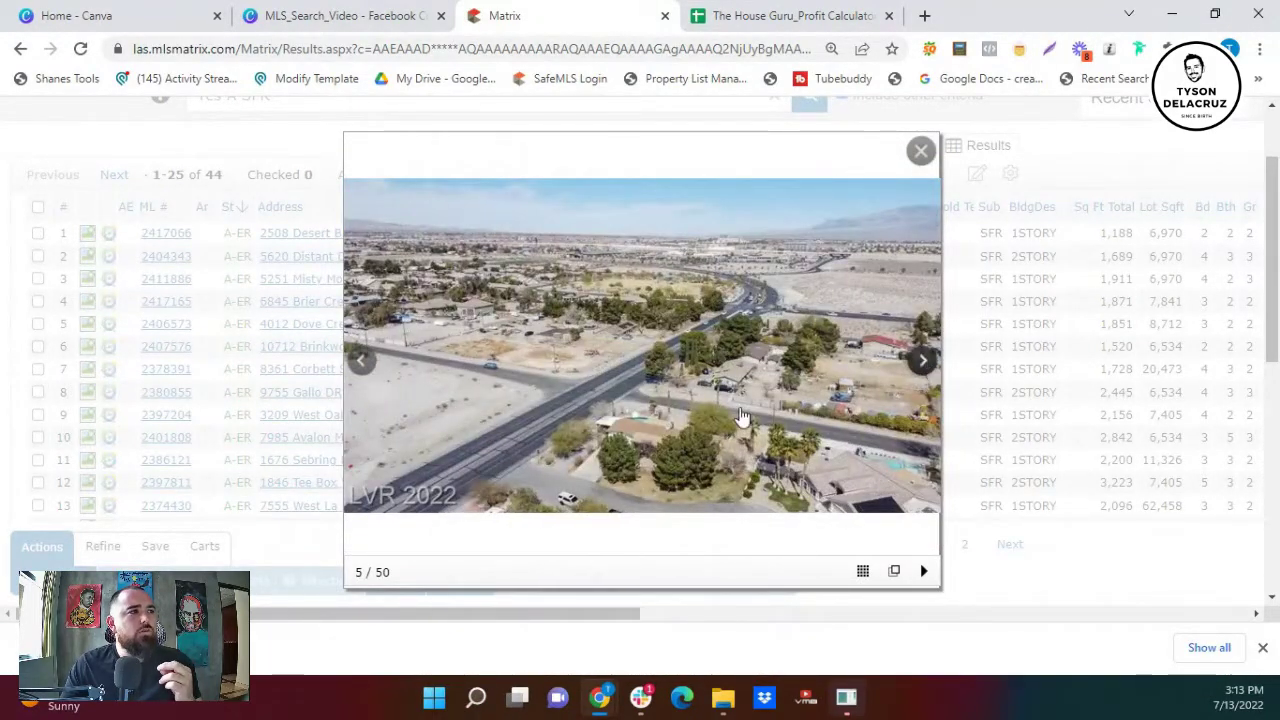
click(918, 366)
click(918, 366)
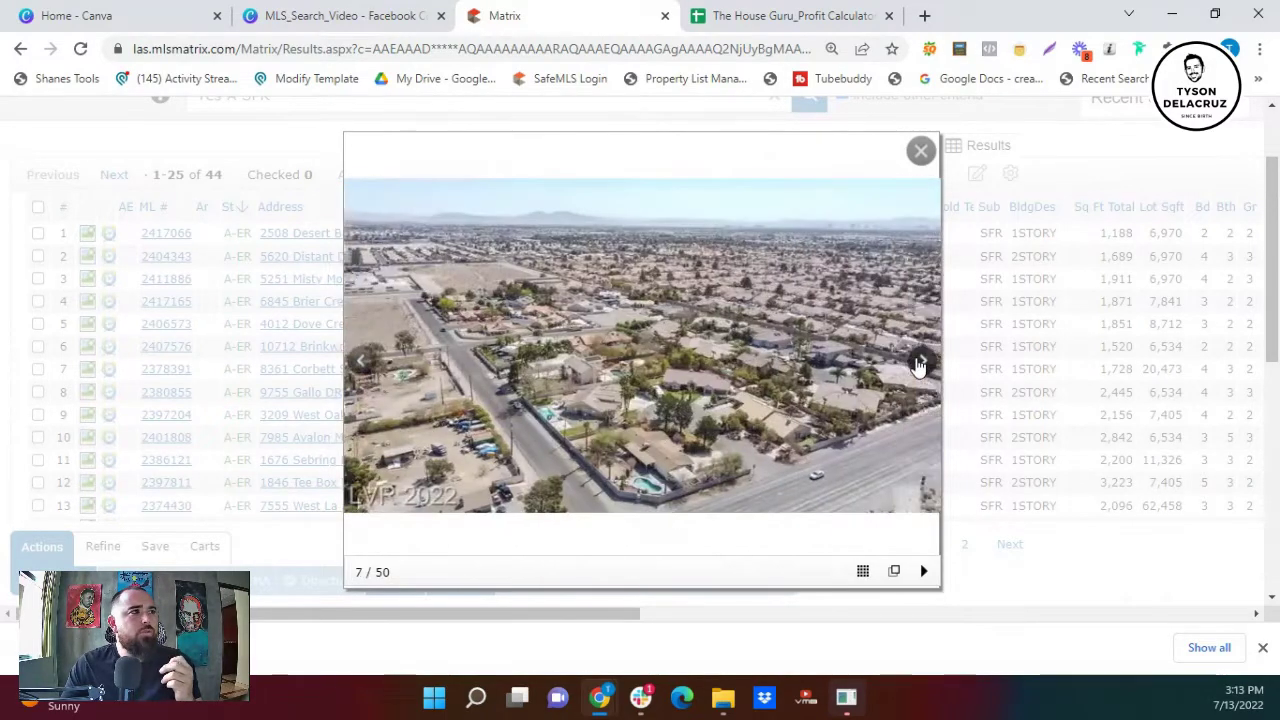
click(918, 366)
click(918, 366)
click(918, 366)
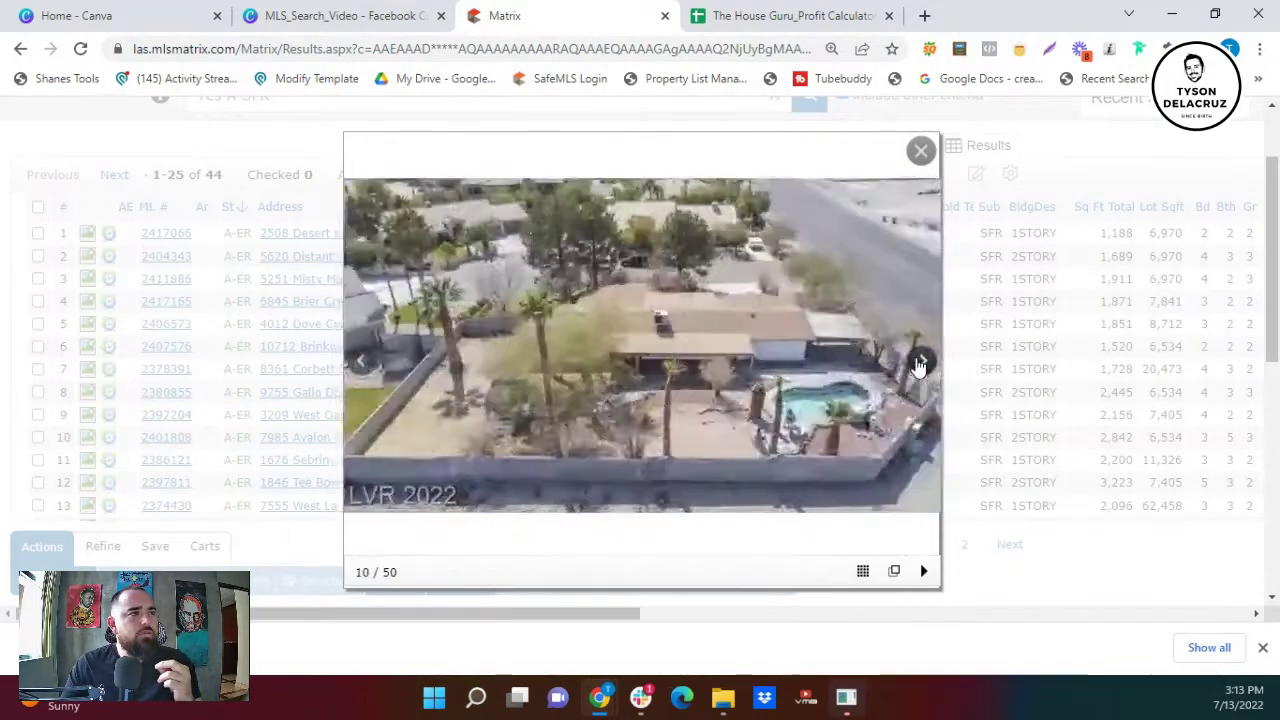
click(918, 366)
click(918, 366)
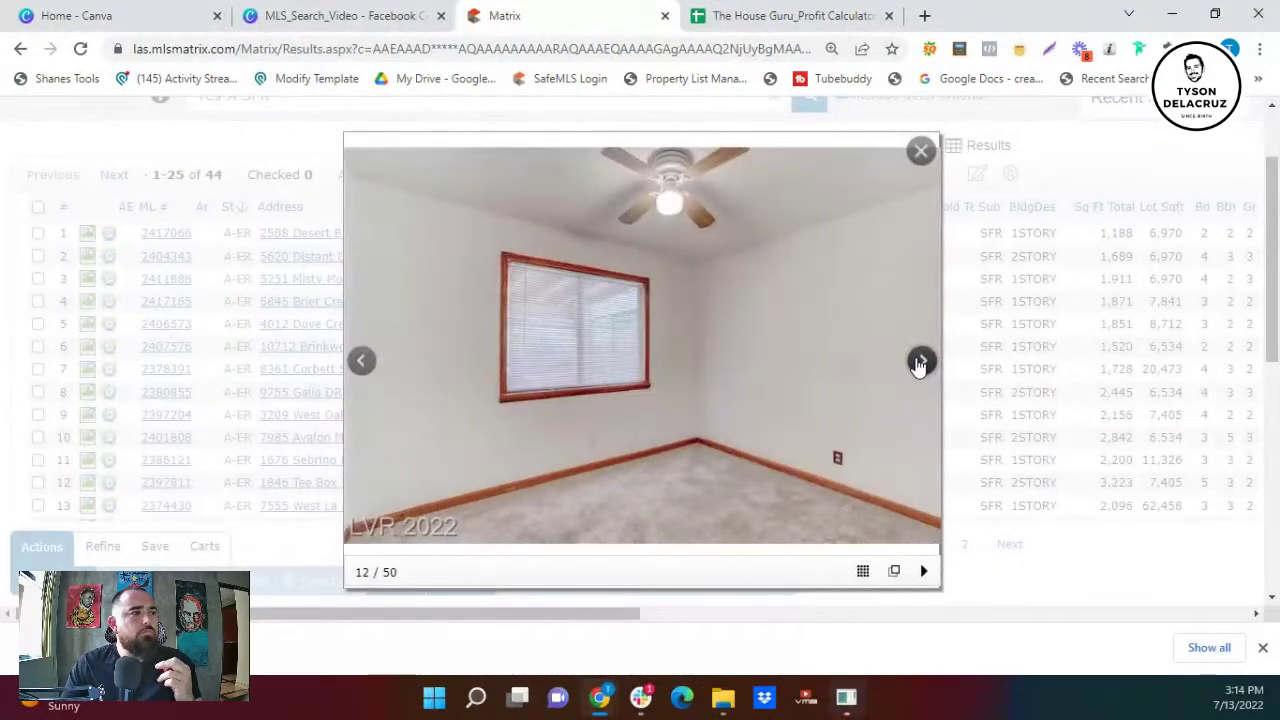
click(918, 366)
click(918, 366)
click(918, 366)
click(918, 366)
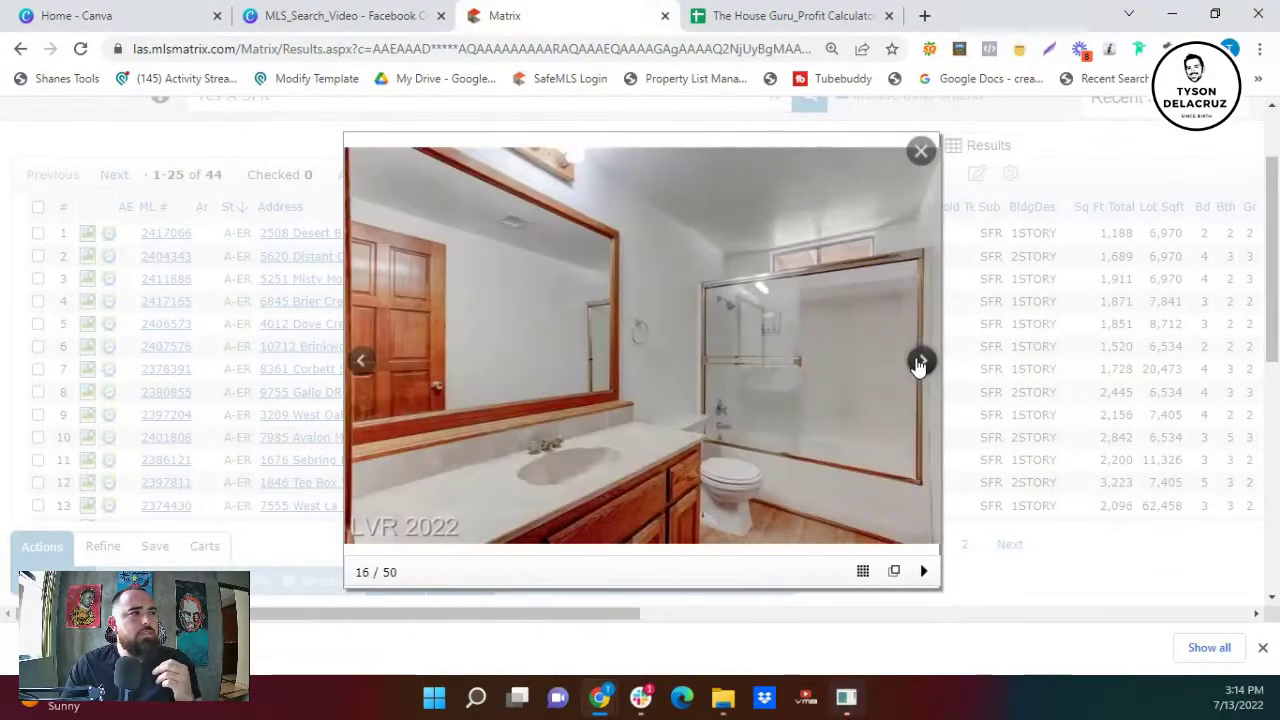
click(918, 366)
click(918, 366)
click(918, 366)
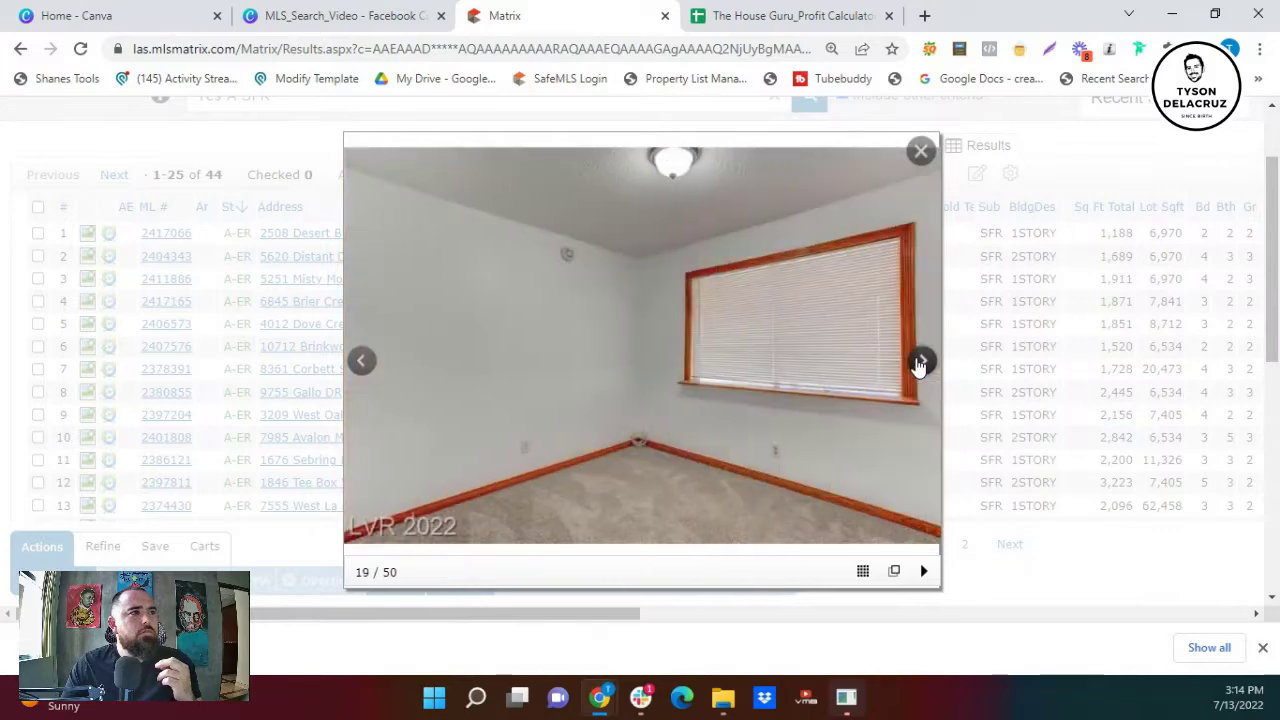
click(918, 366)
click(918, 366)
click(920, 364)
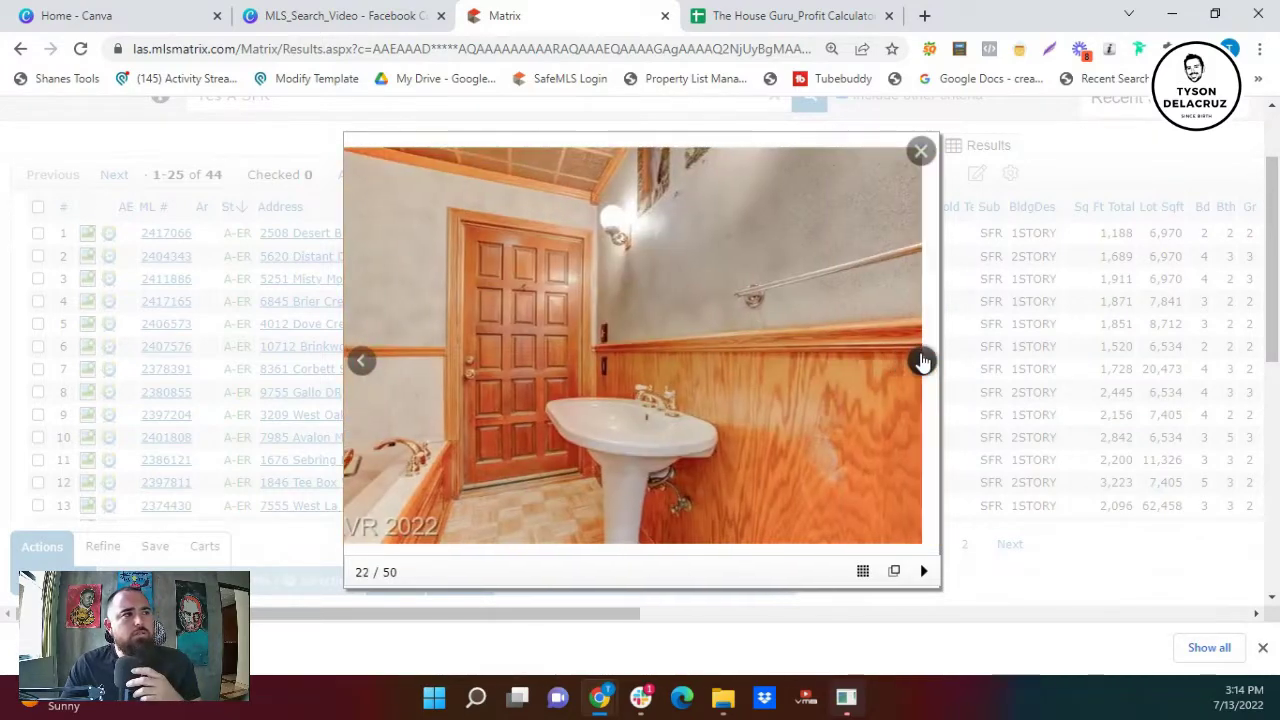
click(921, 362)
click(921, 362)
click(920, 360)
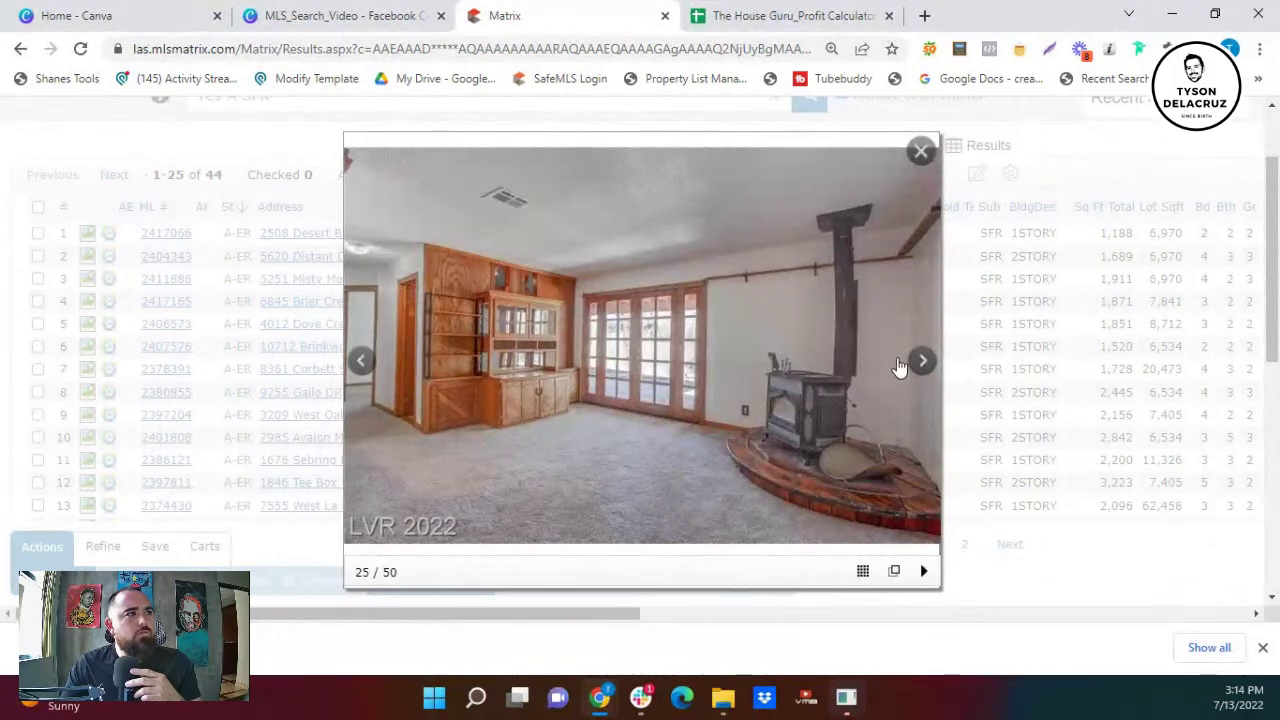
click(925, 362)
click(925, 362)
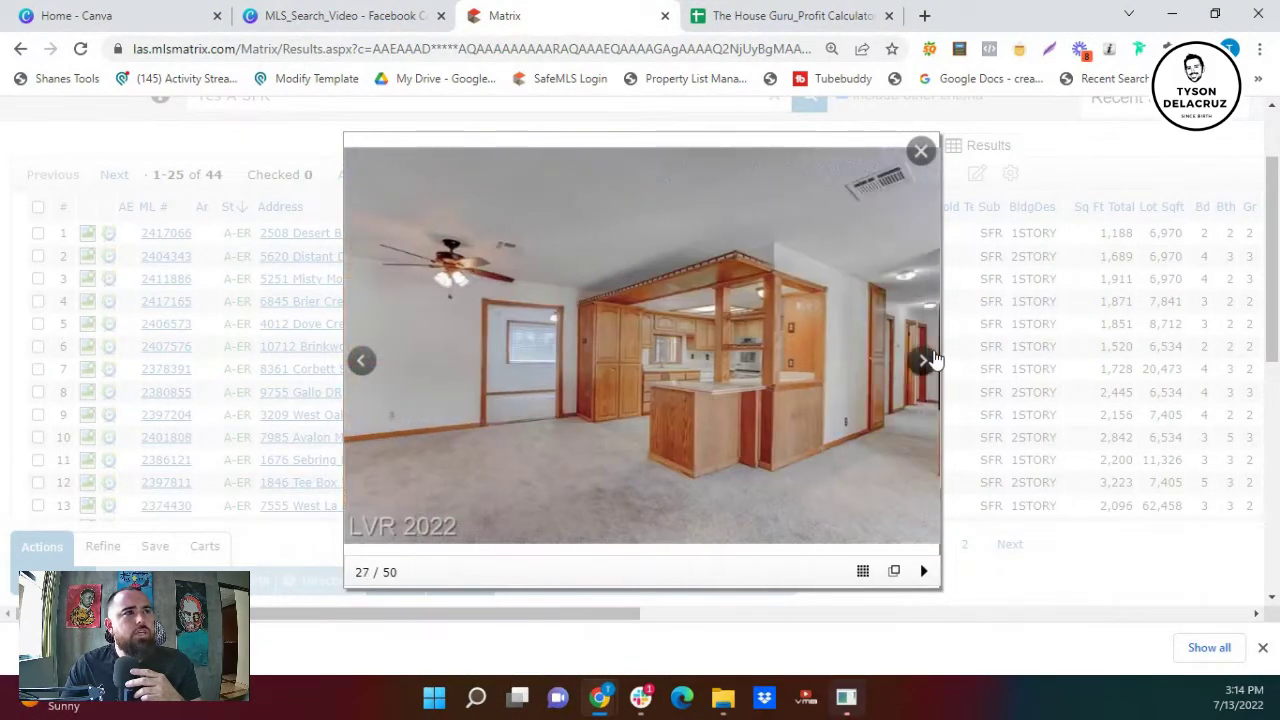
click(920, 150)
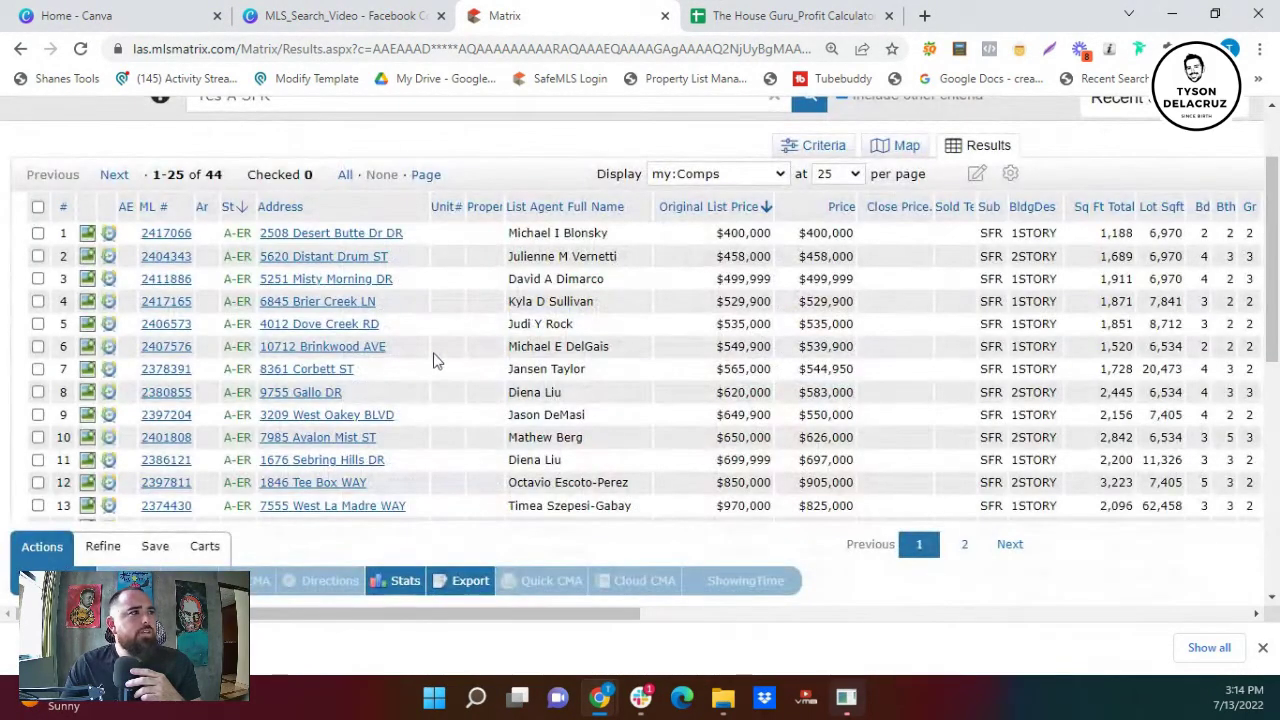
click(166, 370)
scroll(247, 421, down, 4)
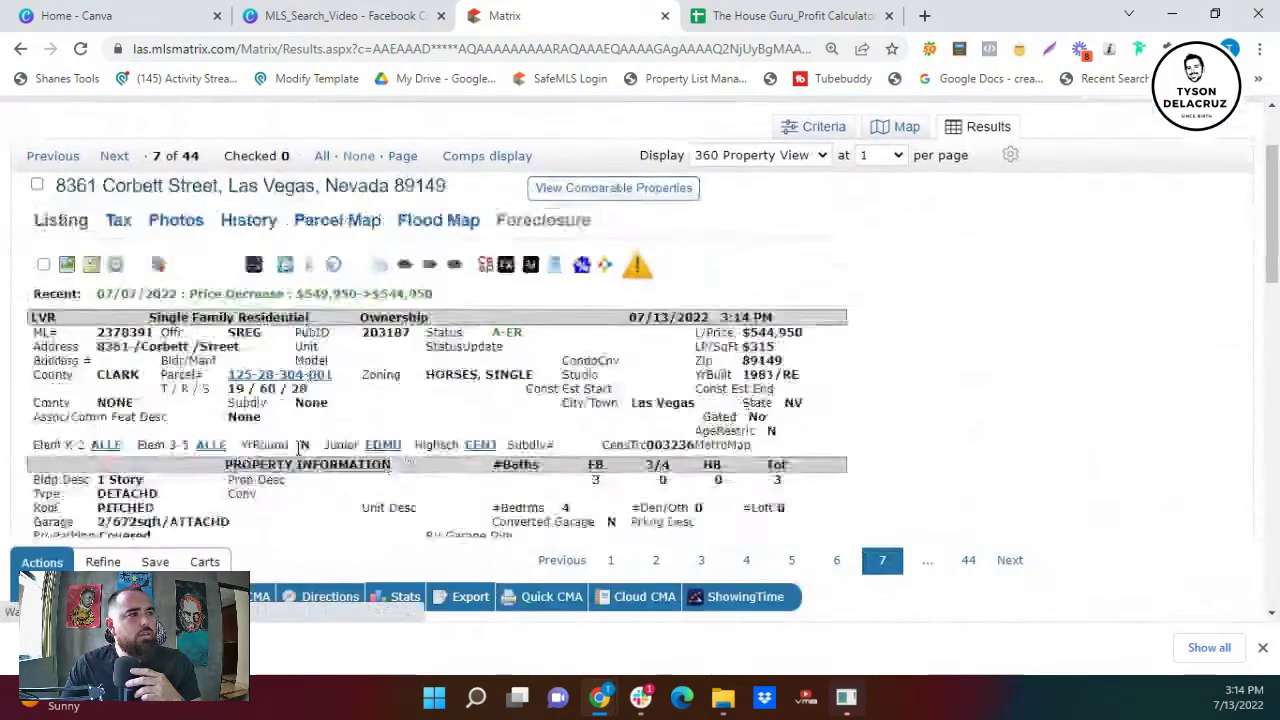
scroll(366, 362, down, 1)
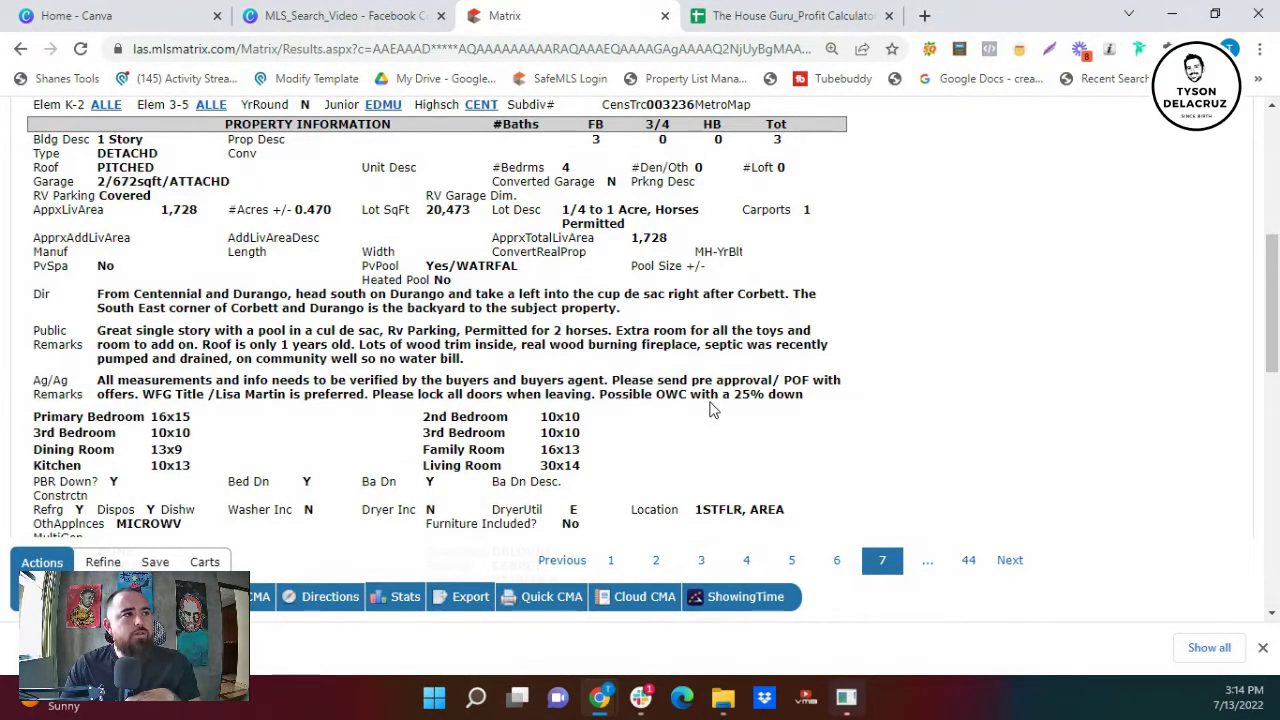
scroll(712, 410, up, 2)
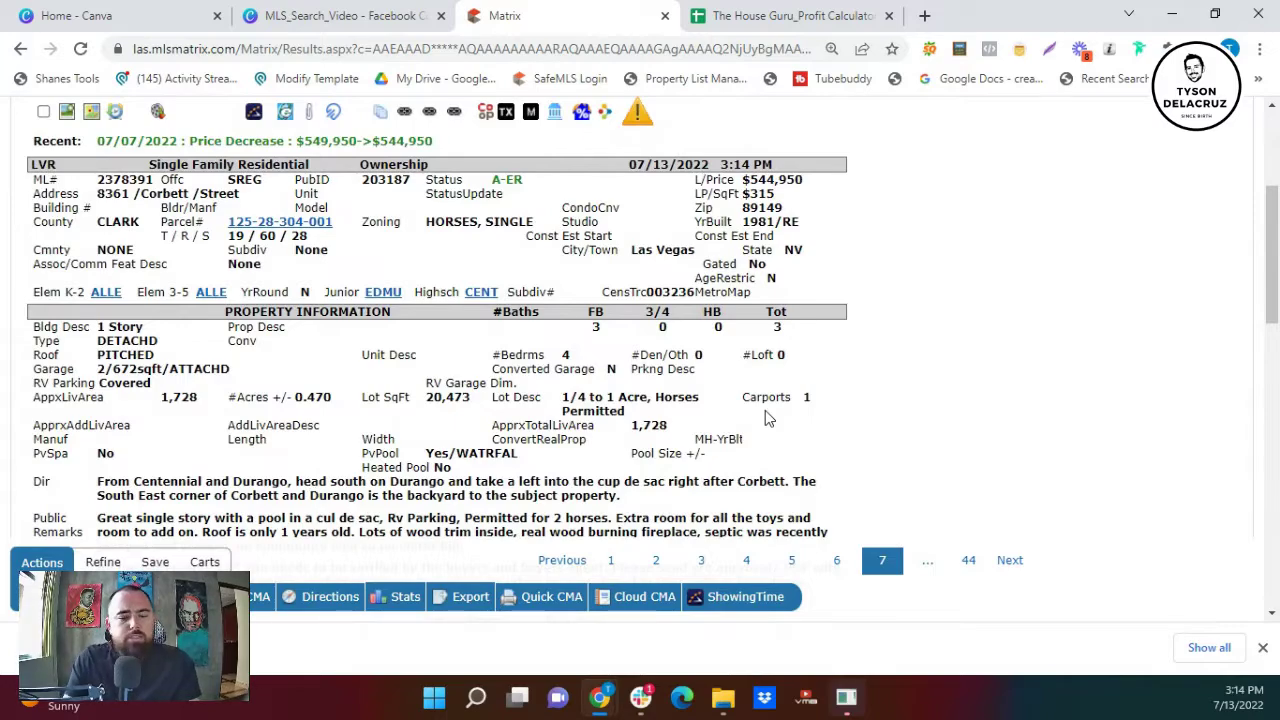
scroll(757, 420, down, 1)
scroll(757, 420, down, 4)
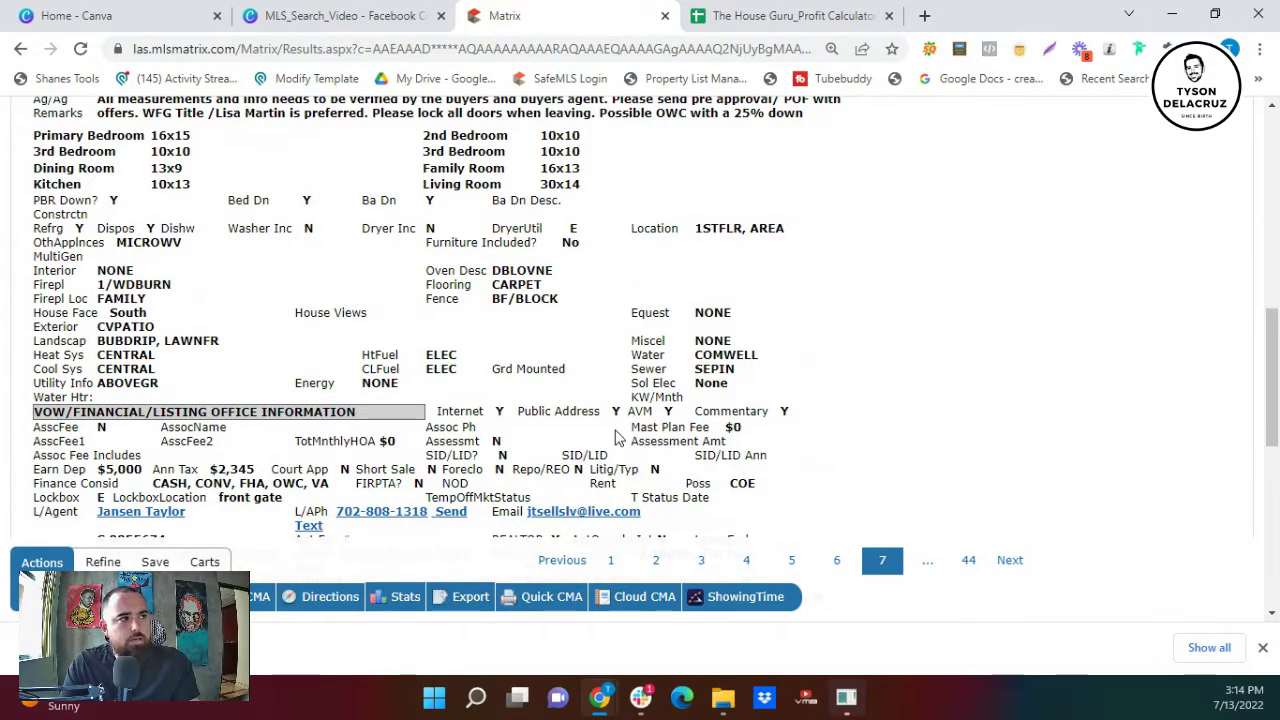
scroll(630, 420, down, 1)
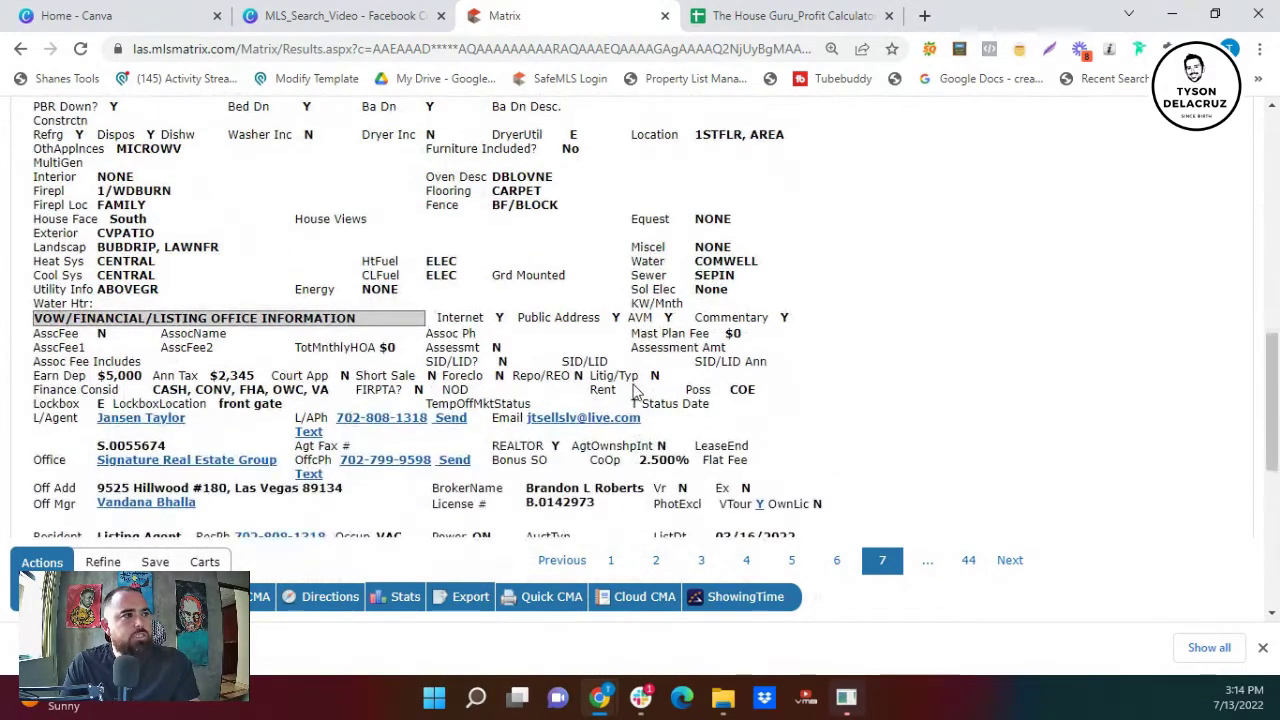
scroll(634, 390, down, 1)
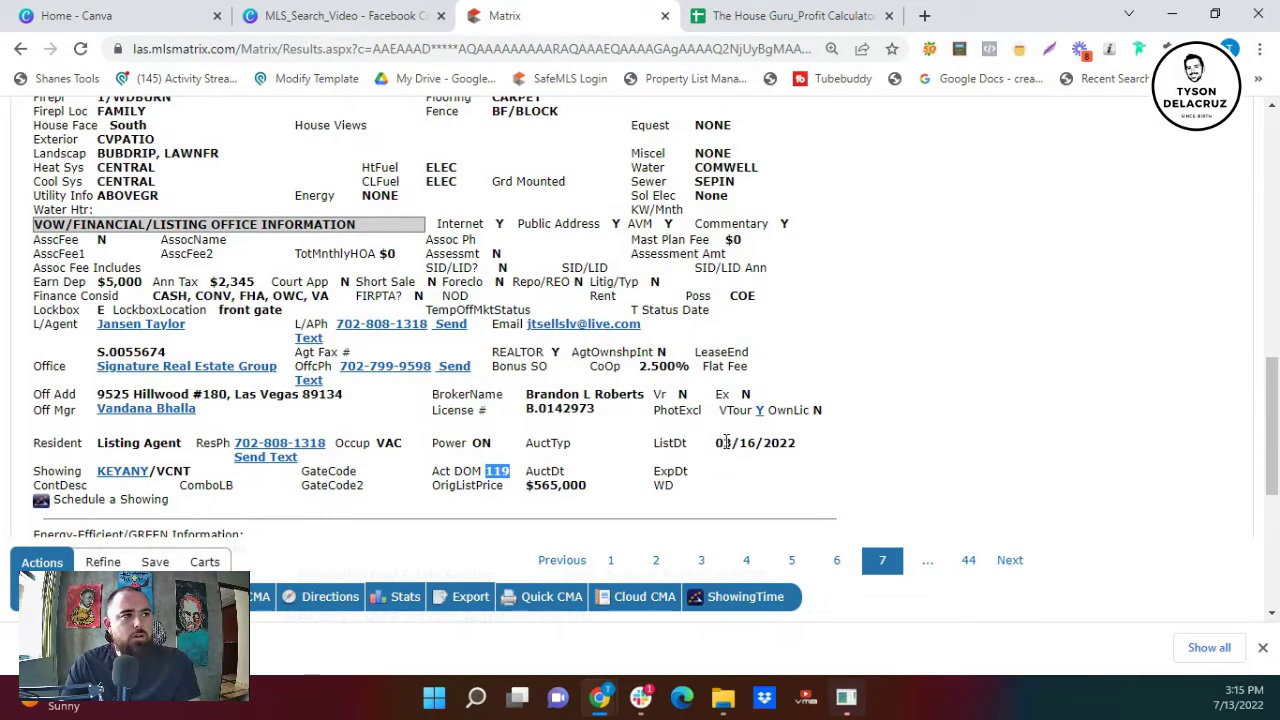
drag(723, 444, 732, 445)
scroll(587, 463, up, 8)
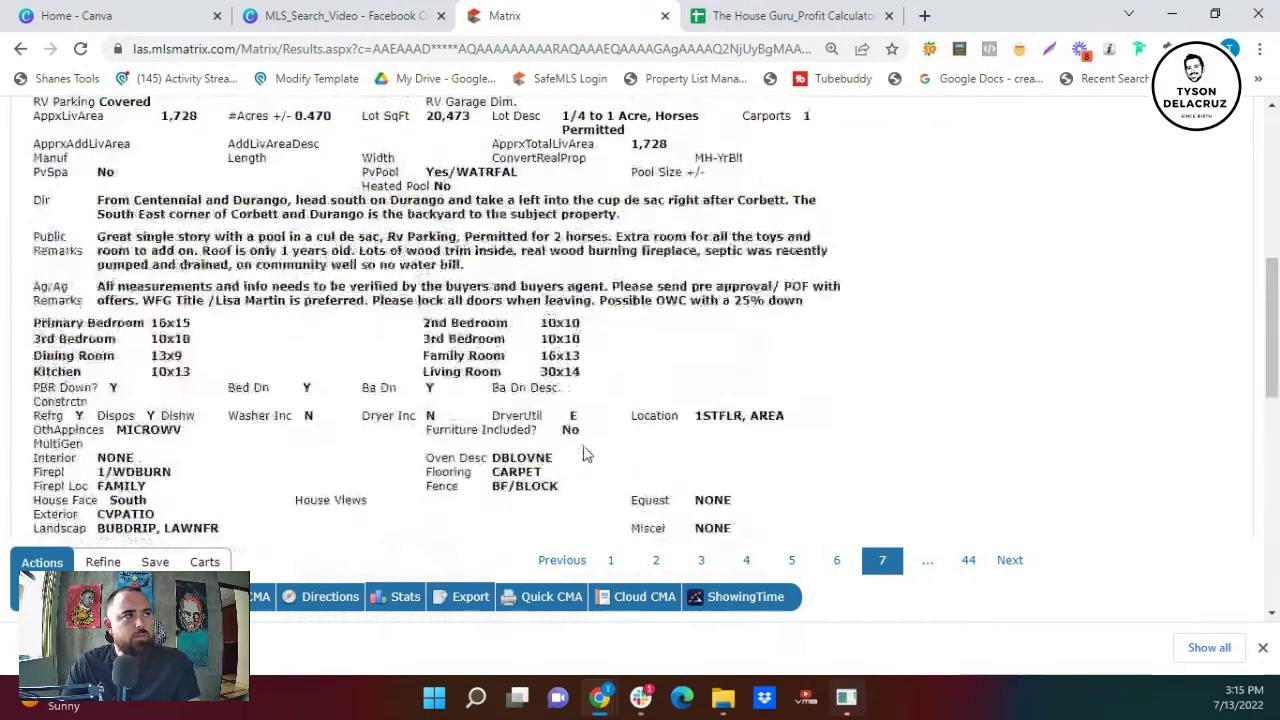
scroll(585, 453, up, 3)
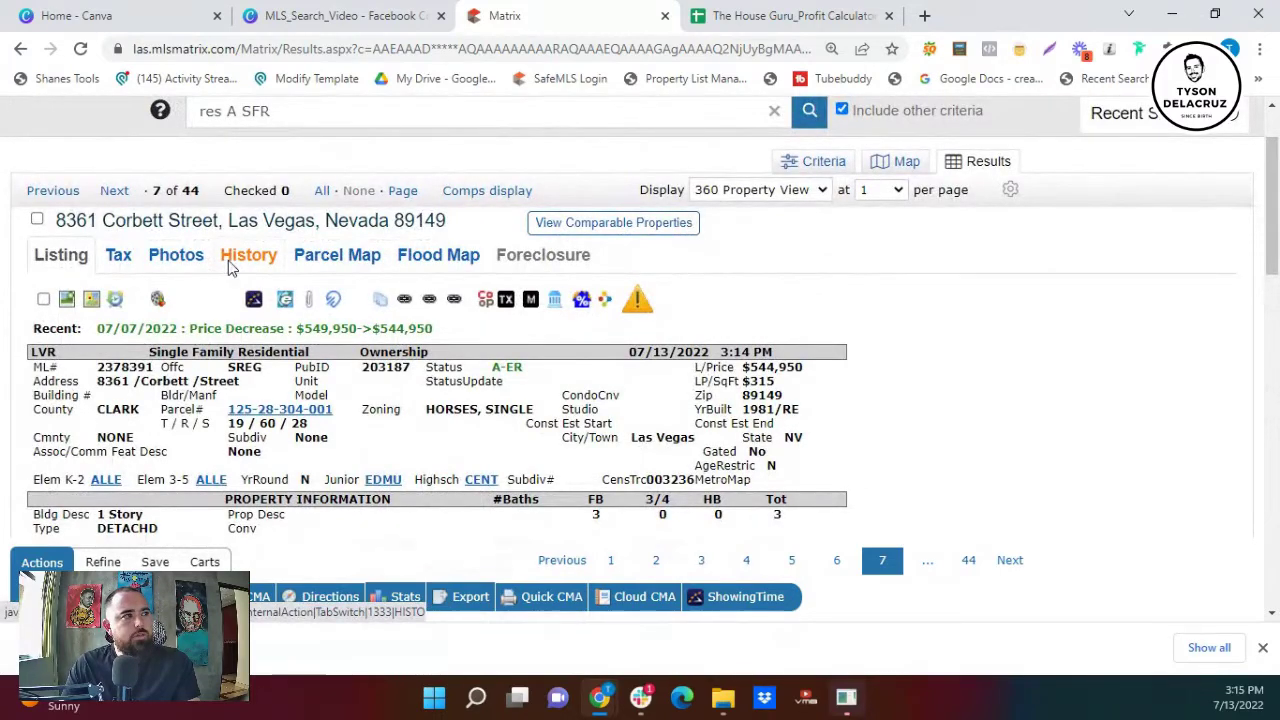
click(228, 262)
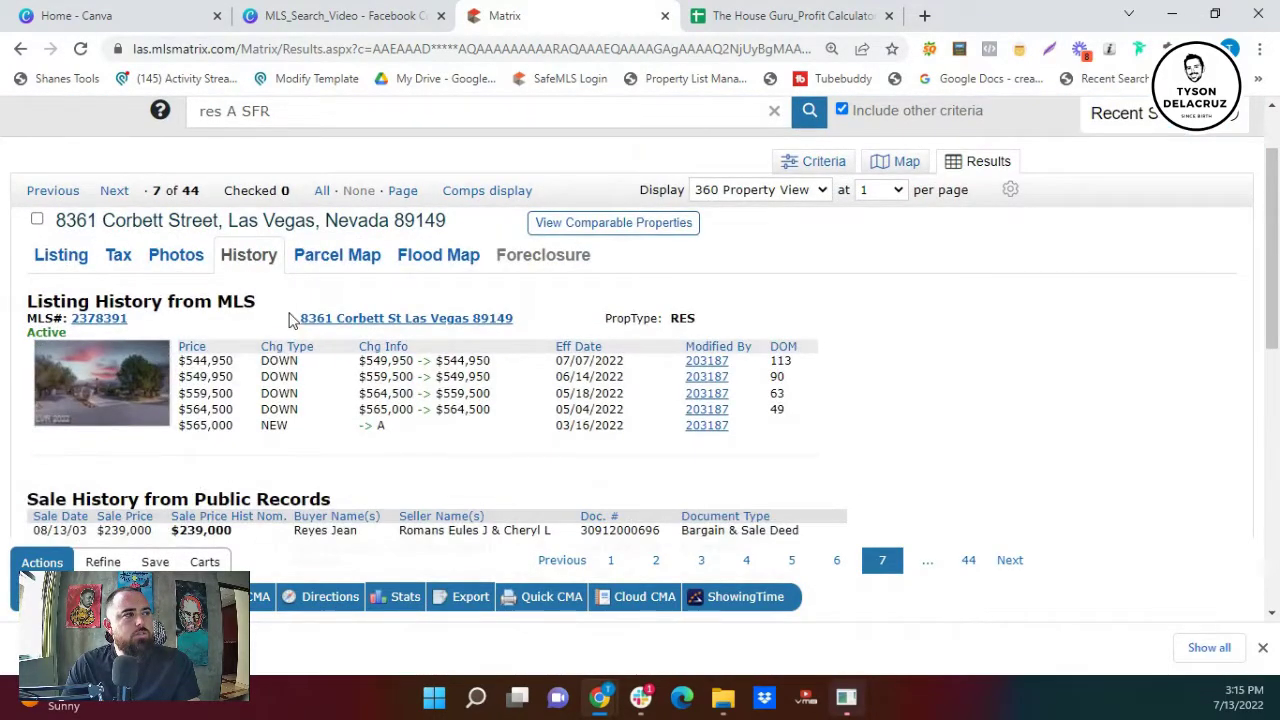
scroll(290, 318, down, 1)
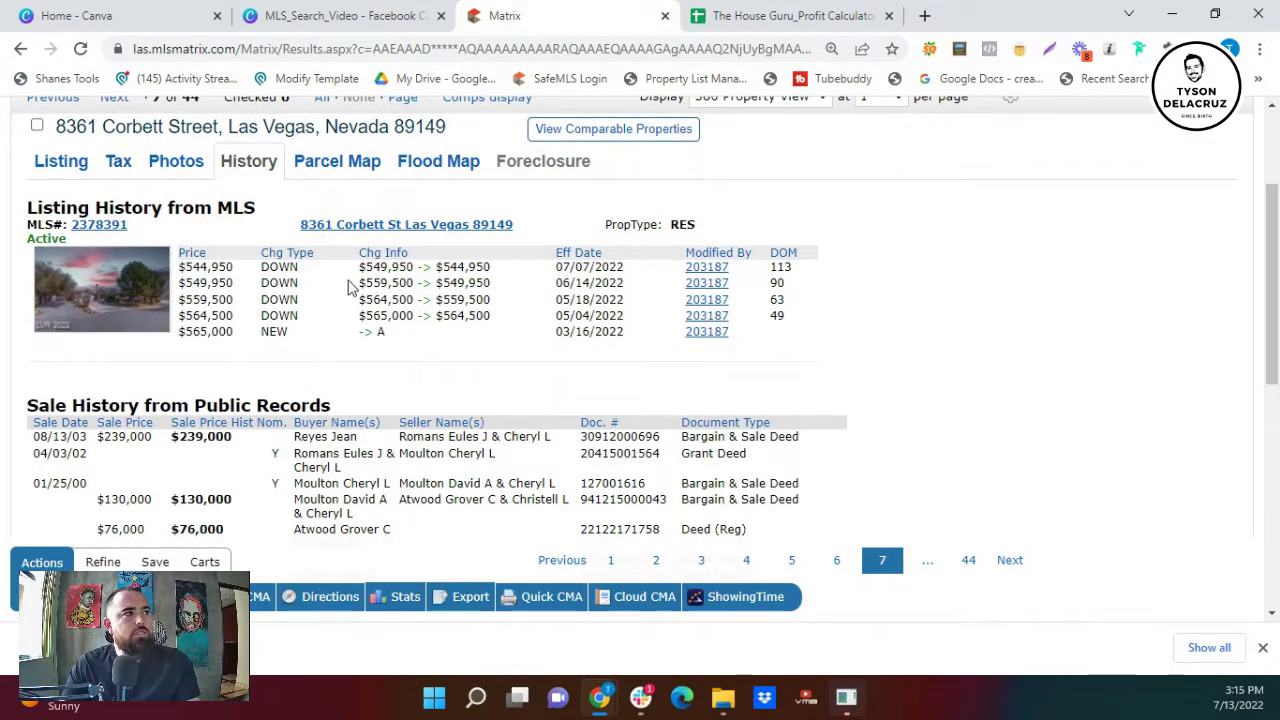
drag(551, 266, 624, 268)
scroll(597, 437, up, 2)
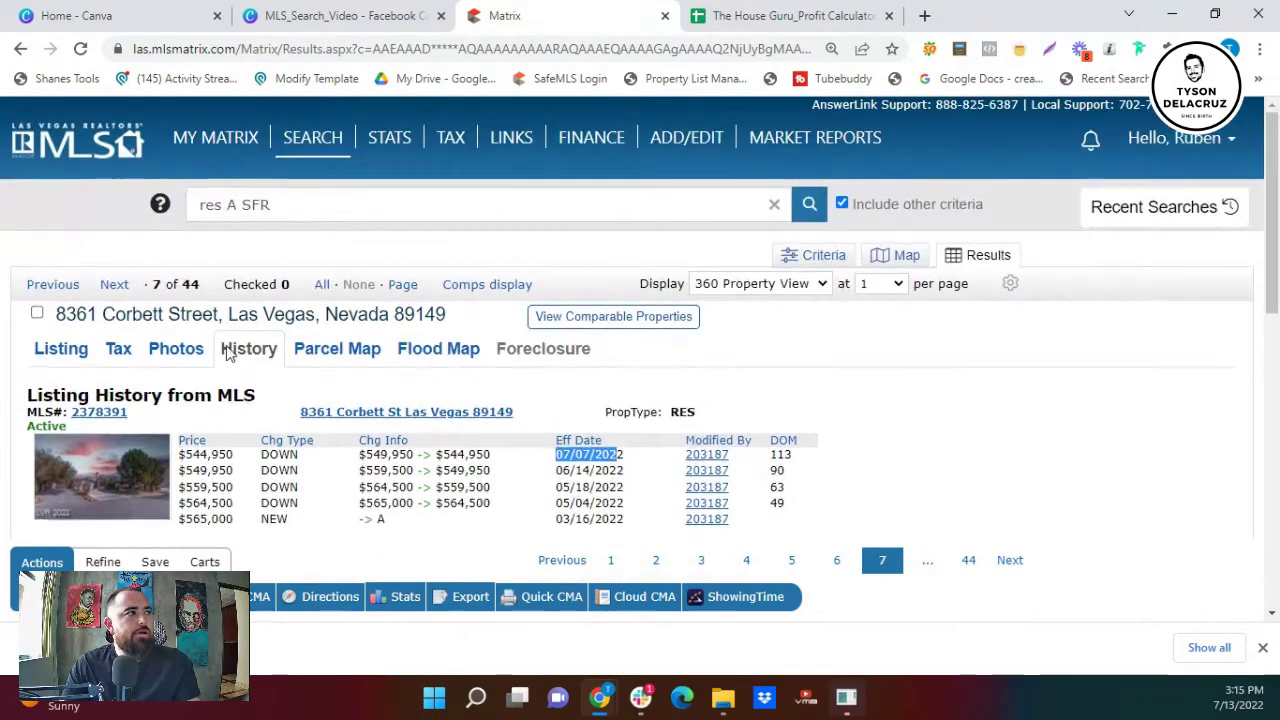
click(83, 353)
scroll(120, 352, down, 2)
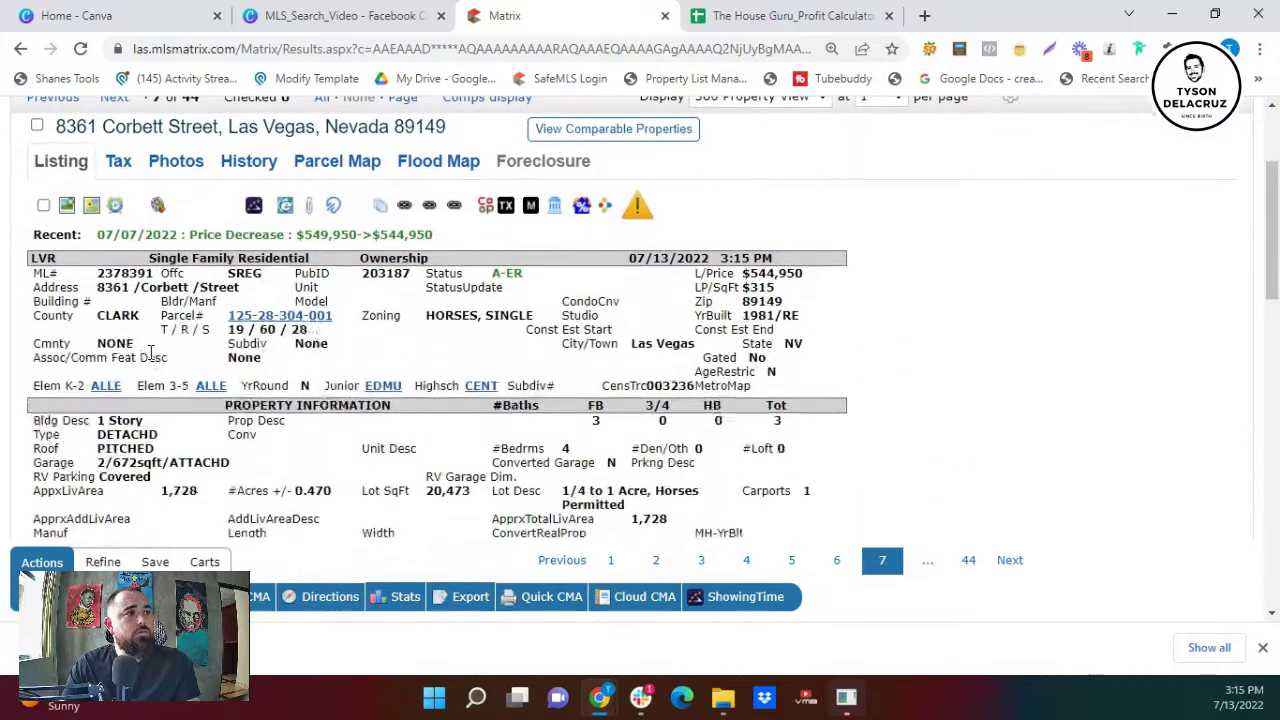
scroll(152, 350, down, 1)
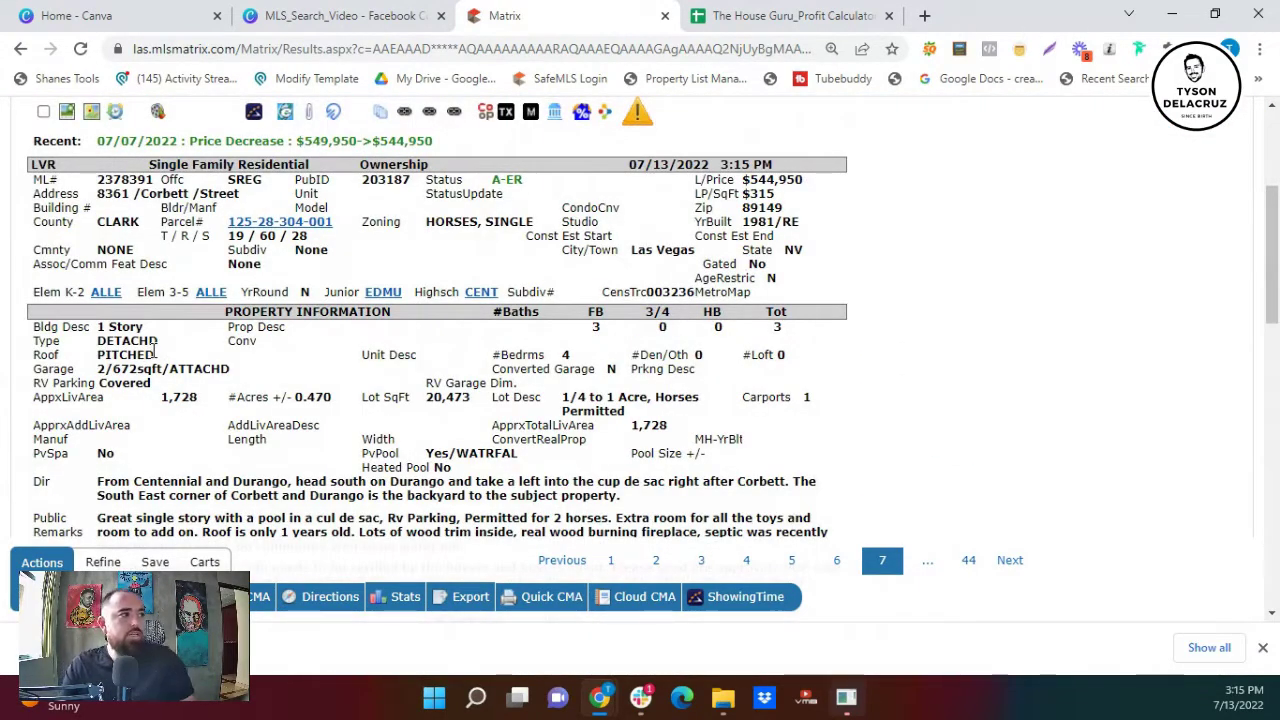
scroll(157, 357, down, 6)
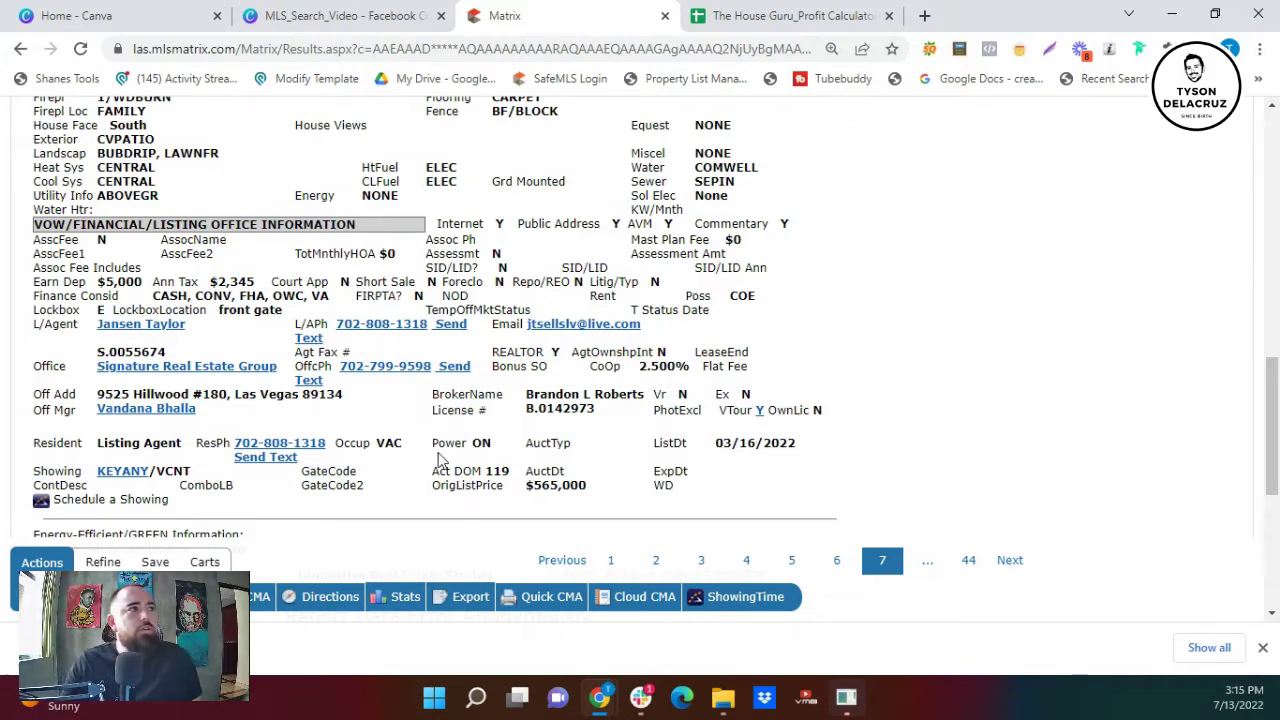
scroll(541, 438, up, 15)
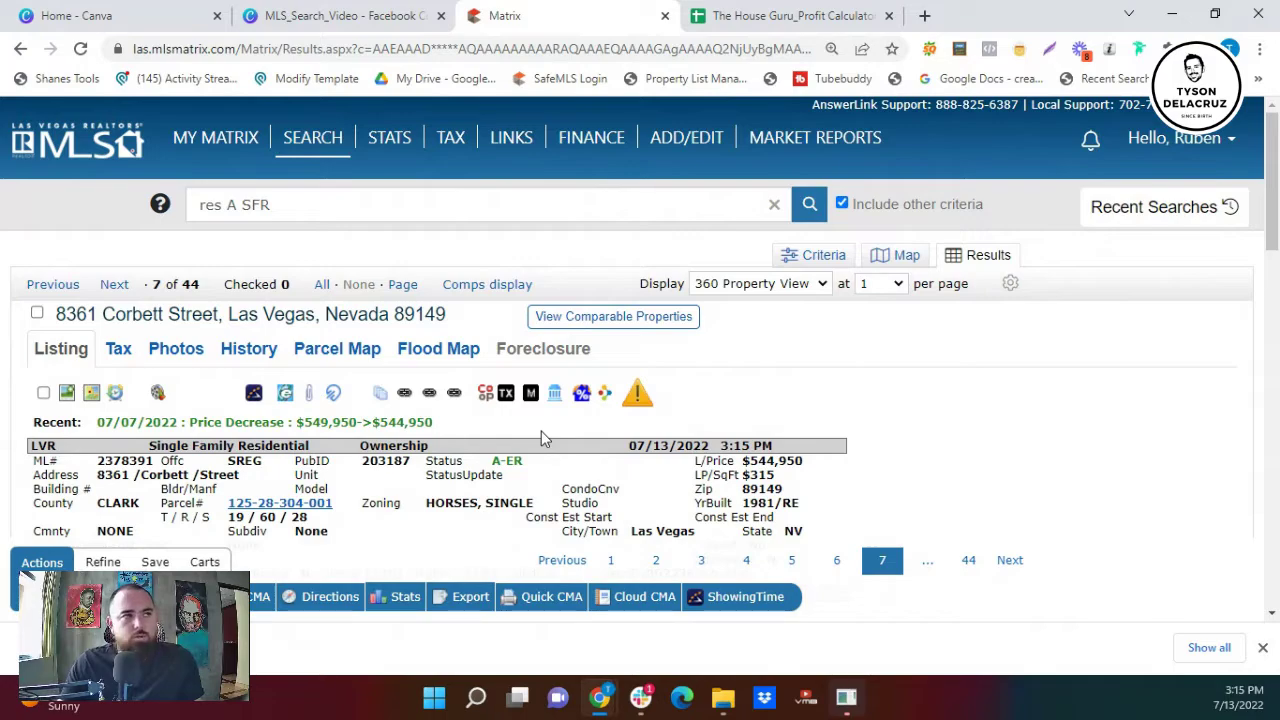
scroll(822, 325, down, 1)
scroll(822, 325, down, 3)
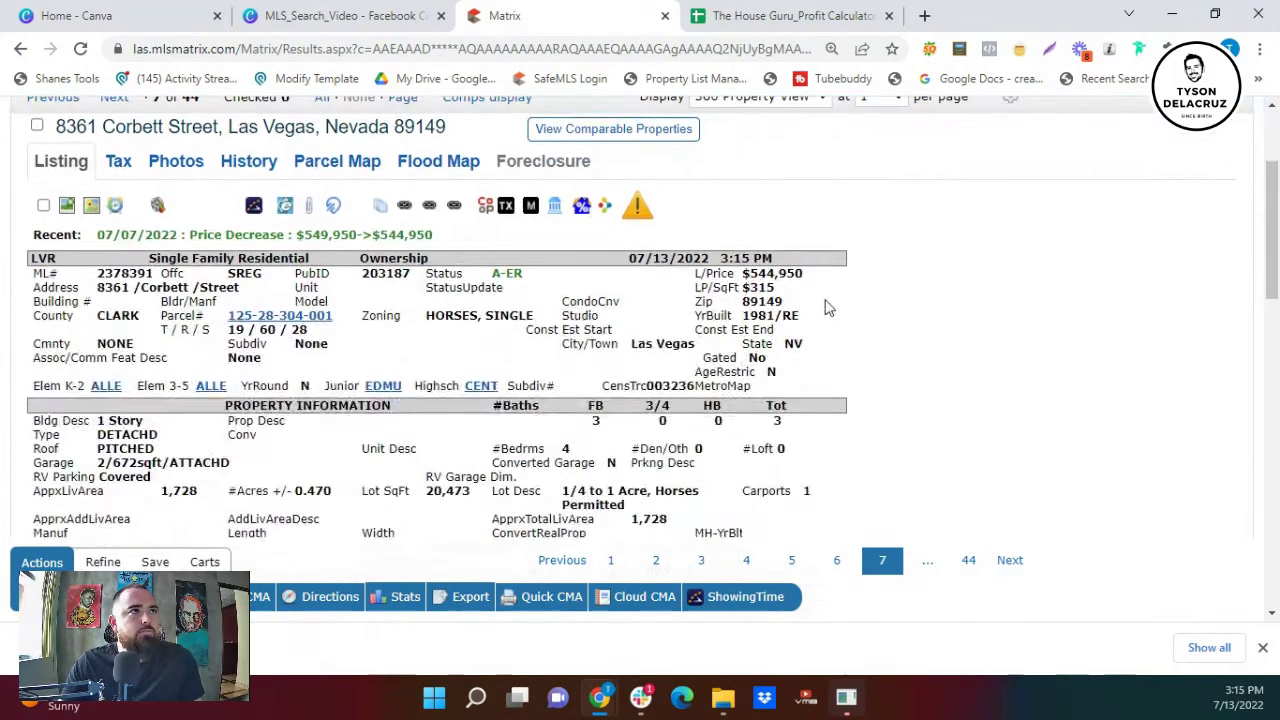
scroll(826, 300, up, 2)
- Return to the search criteria form and locate the Financing Considered list
click(823, 166)
scroll(436, 485, down, 8)
scroll(432, 485, down, 10)
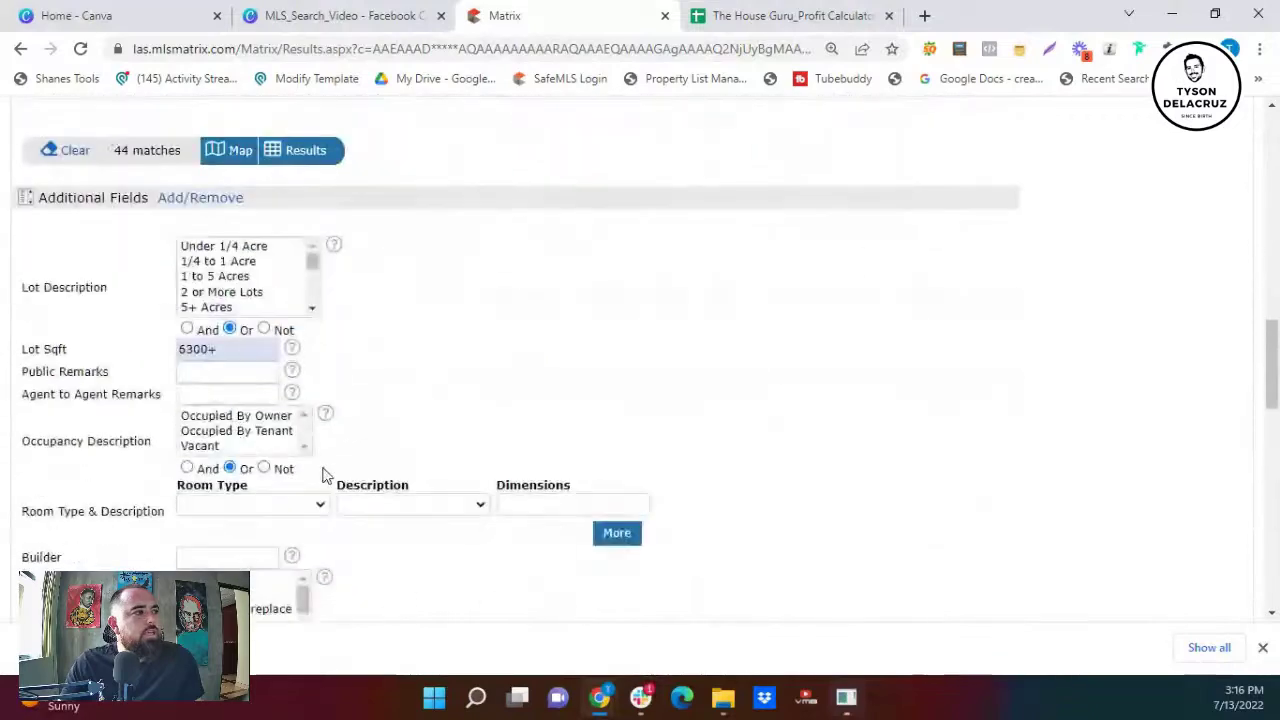
scroll(322, 476, down, 8)
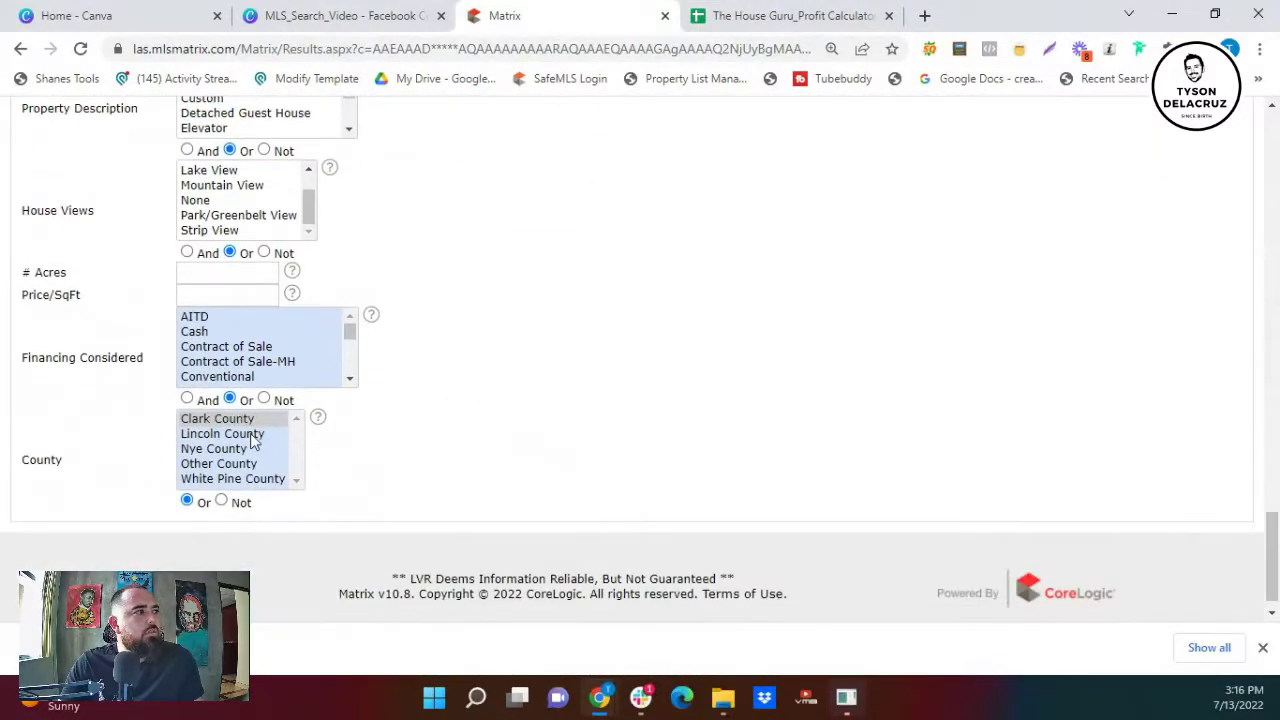
scroll(240, 440, up, 4)
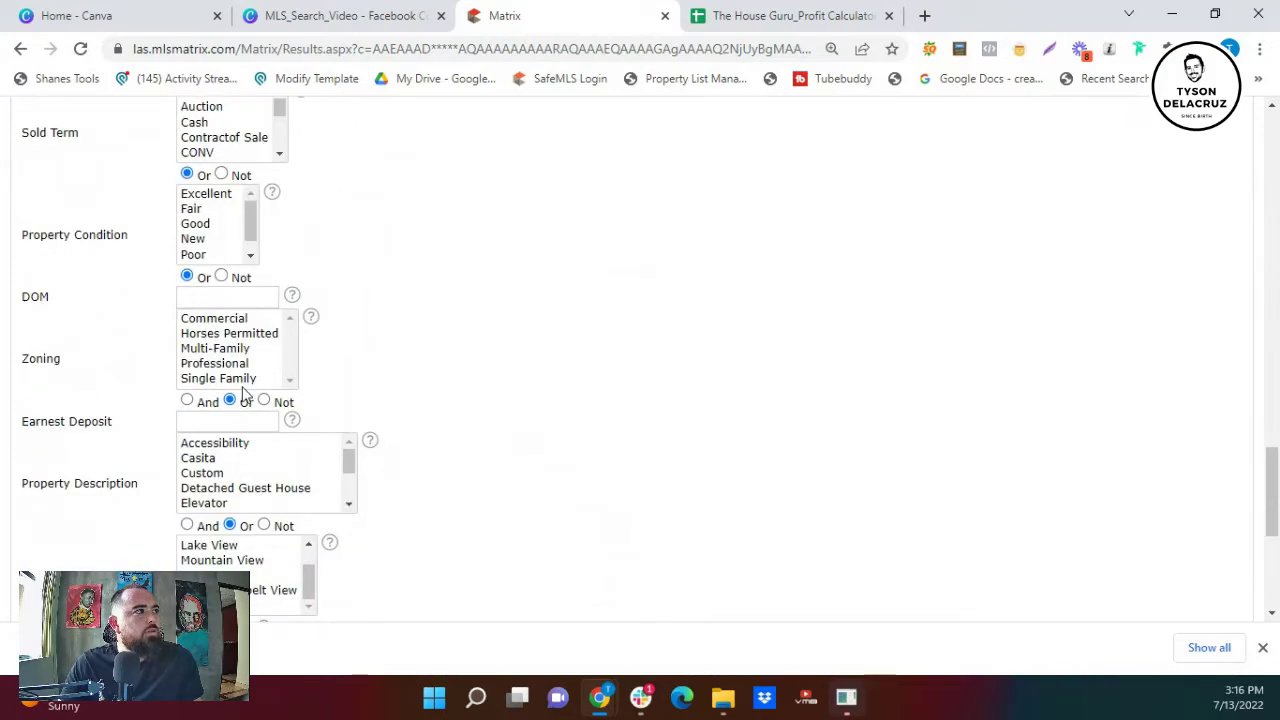
scroll(215, 345, up, 2)
scroll(240, 337, up, 1)
scroll(249, 380, down, 4)
scroll(325, 447, down, 2)
scroll(329, 457, down, 2)
scroll(294, 553, down, 4)
scroll(294, 553, up, 2)
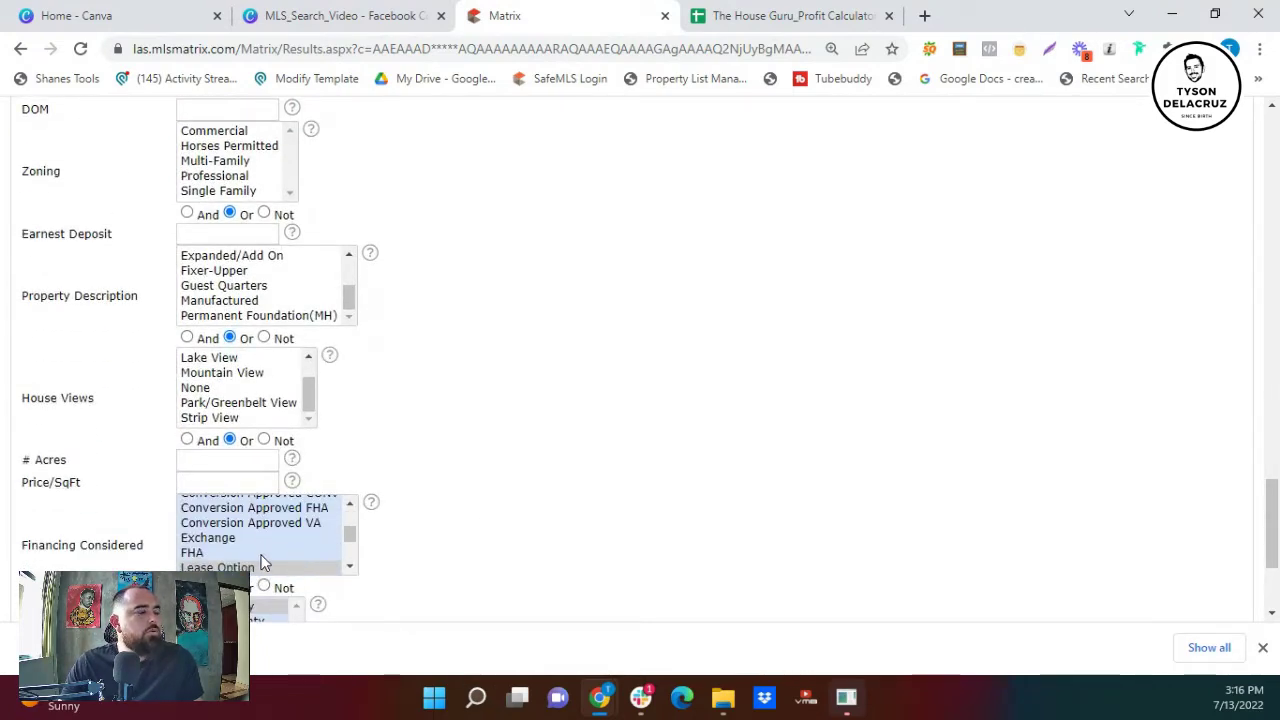
scroll(270, 556, up, 2)
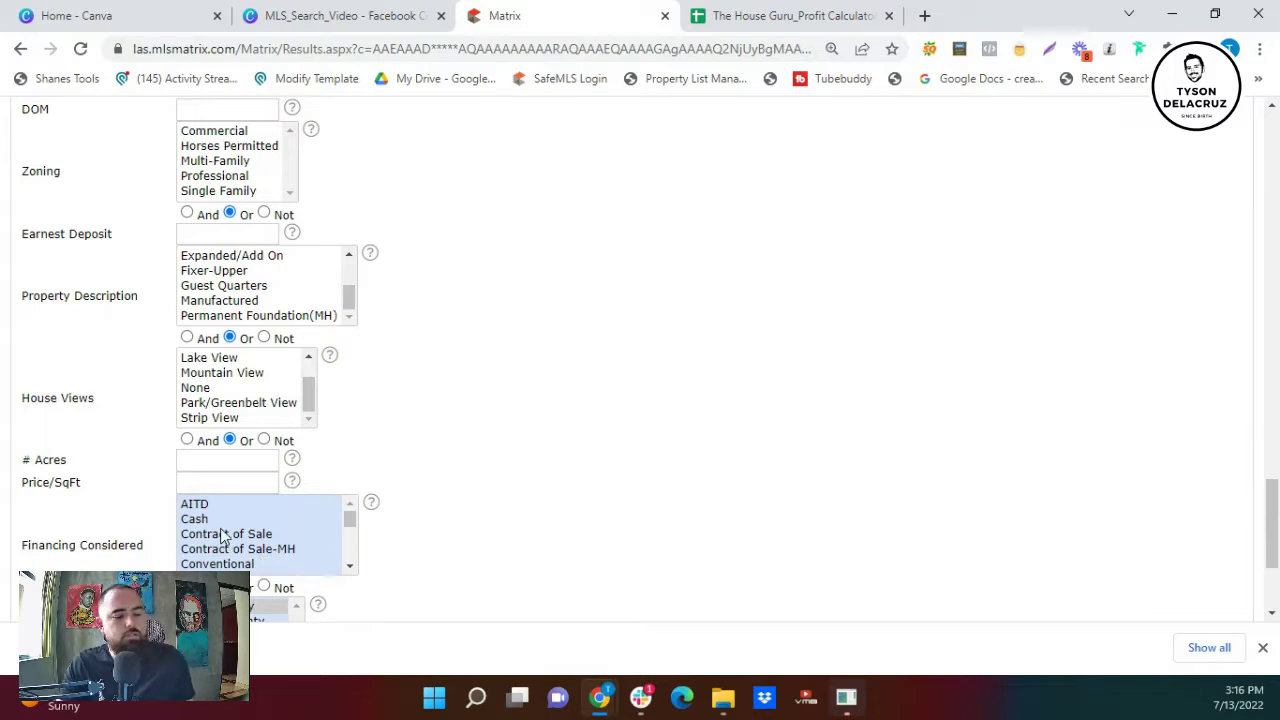
- Select Contract of Sale, Cash, Owner Will Carry and VA financing; dismiss the download bar
click(222, 534)
ctrl+click(213, 519)
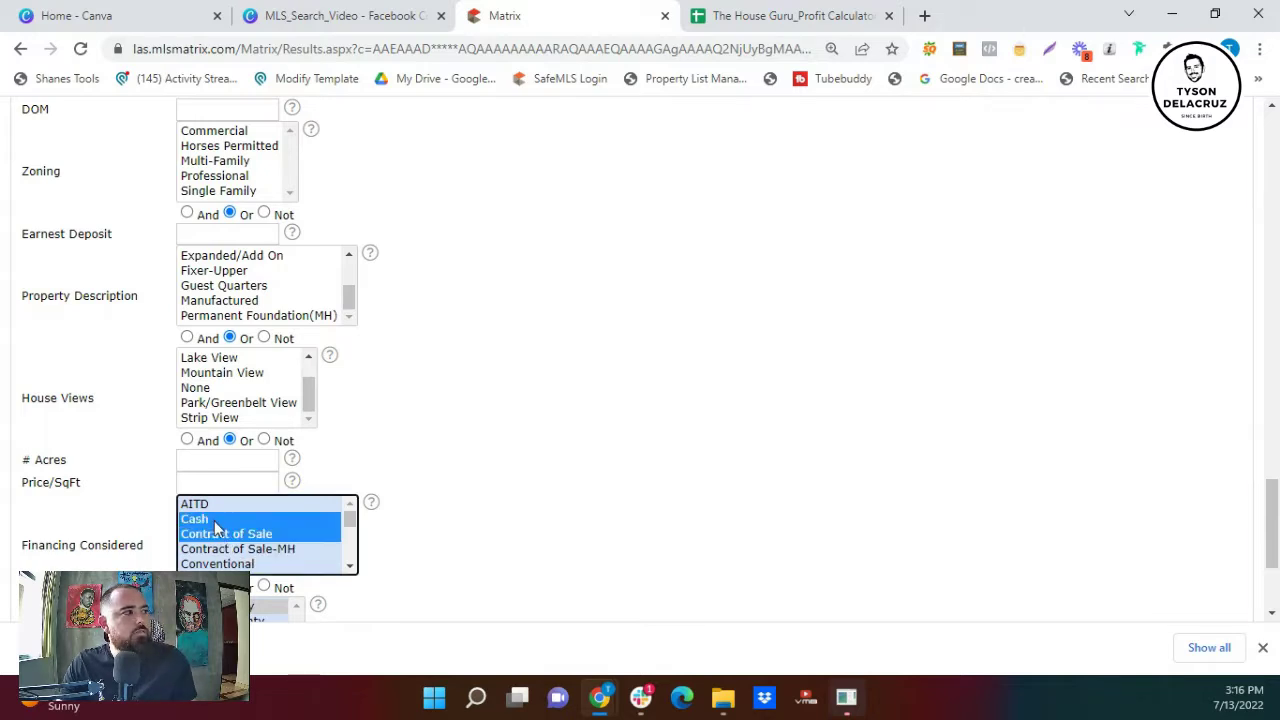
scroll(258, 535, down, 2)
ctrl+scroll(260, 530, up, 2)
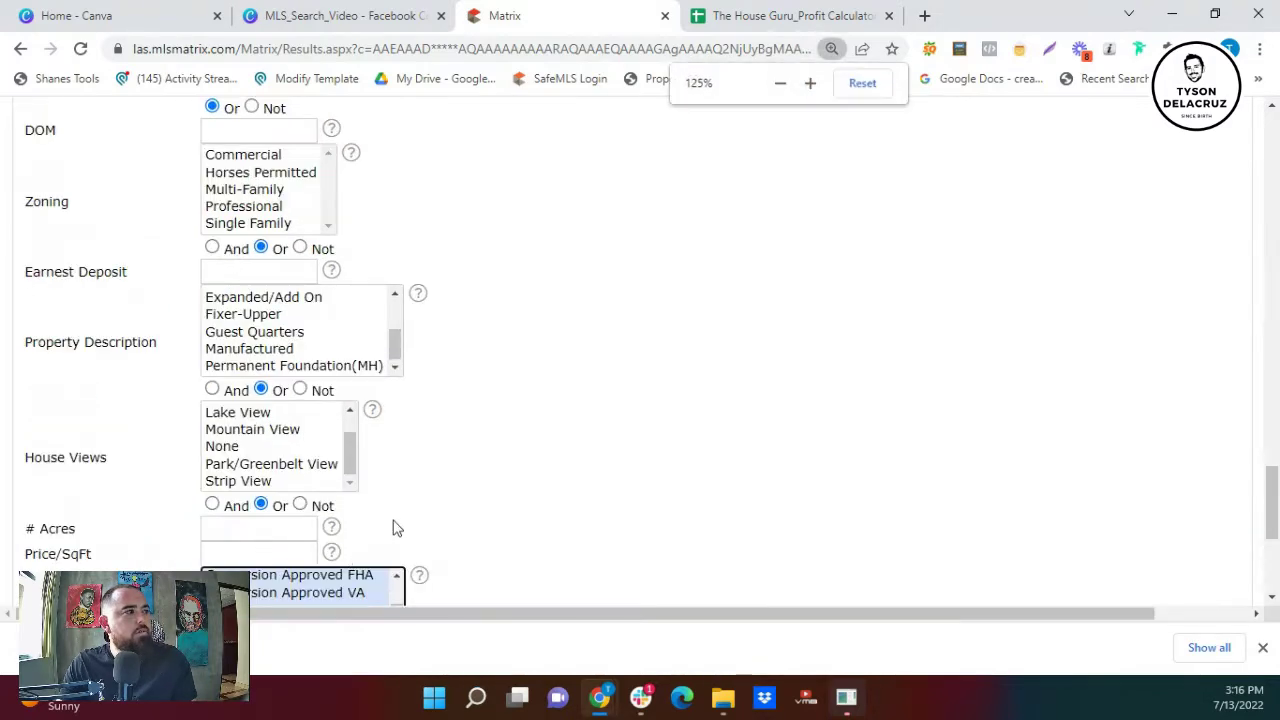
scroll(394, 526, down, 1)
scroll(347, 515, up, 3)
click(237, 490)
scroll(280, 511, down, 5)
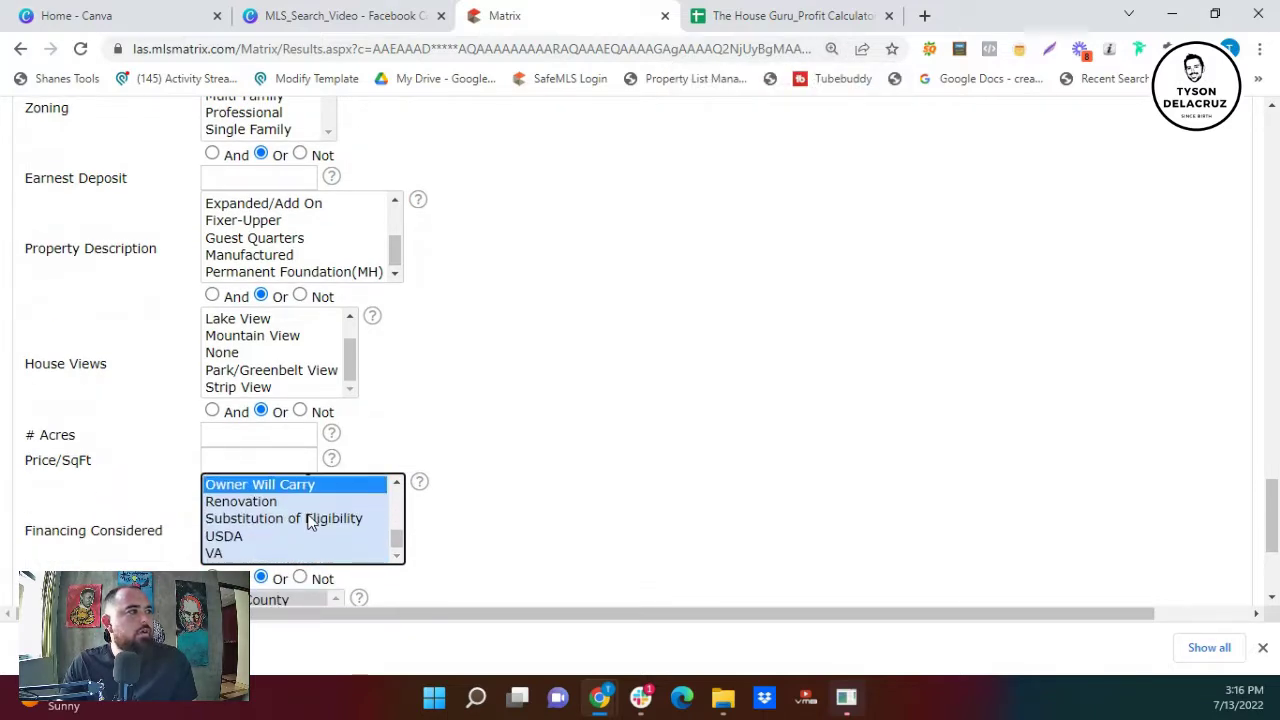
ctrl+click(265, 554)
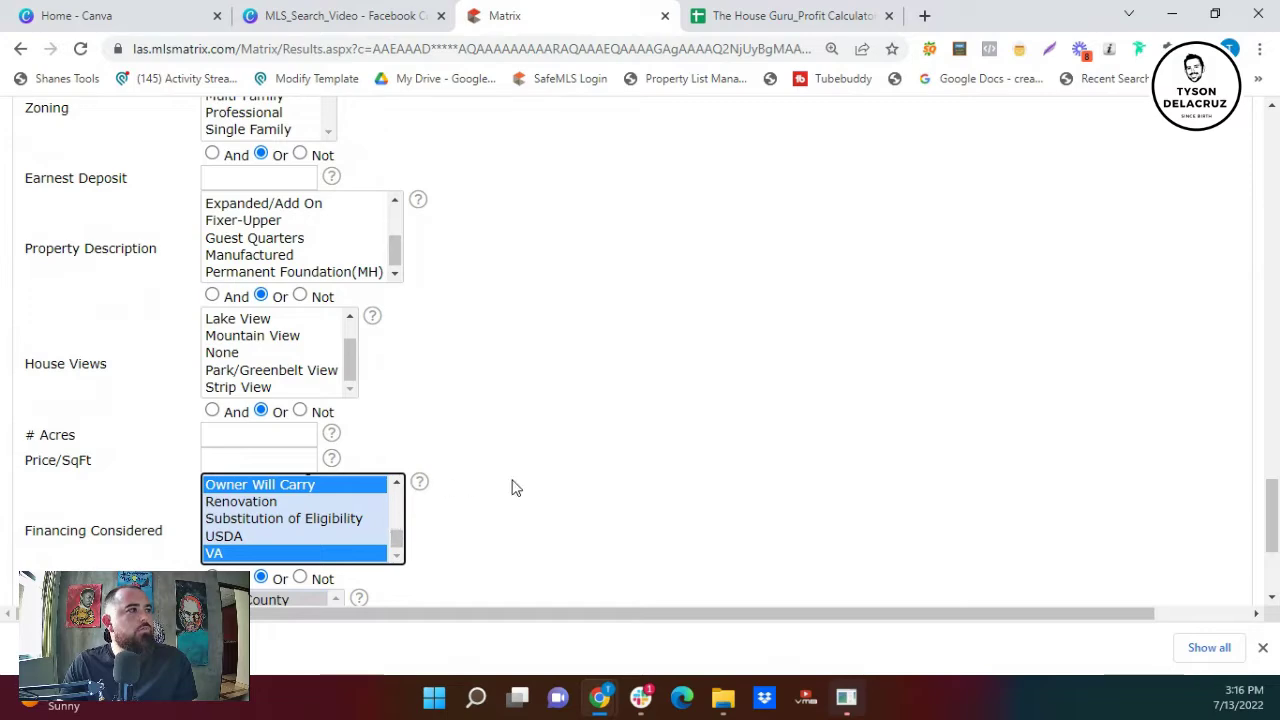
scroll(566, 486, up, 1)
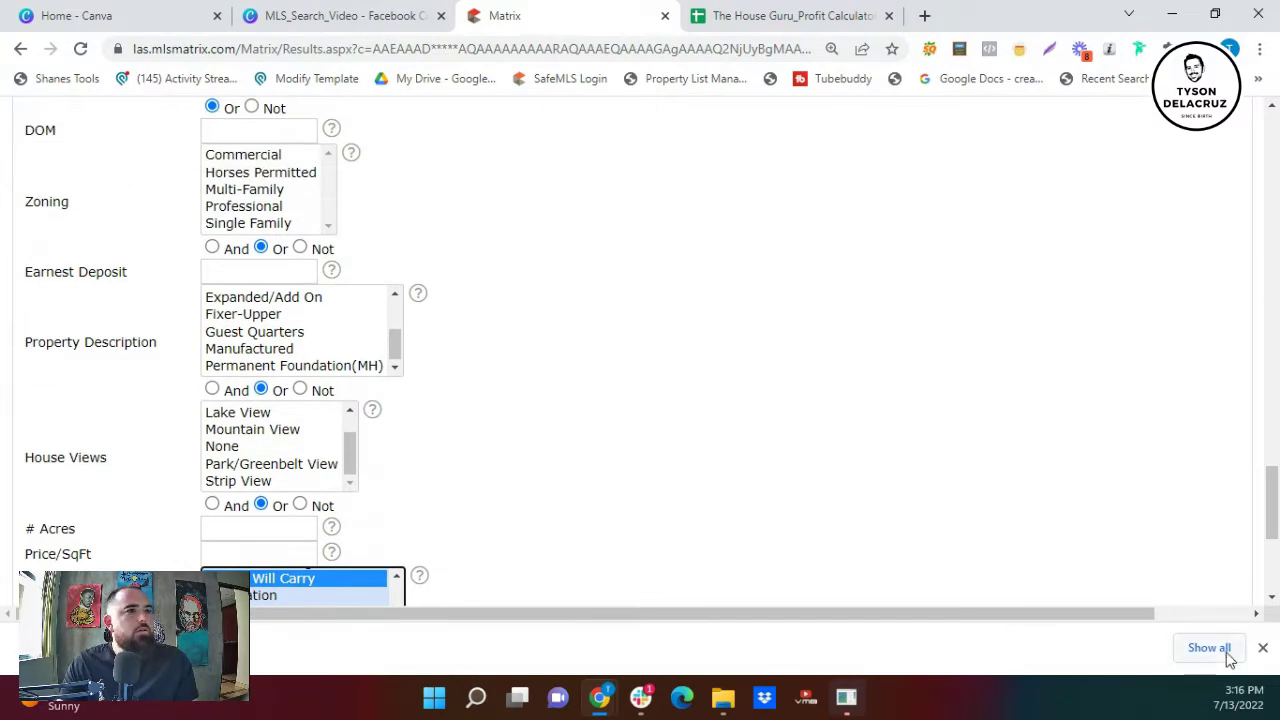
click(1263, 647)
scroll(446, 466, up, 1)
scroll(425, 487, up, 7)
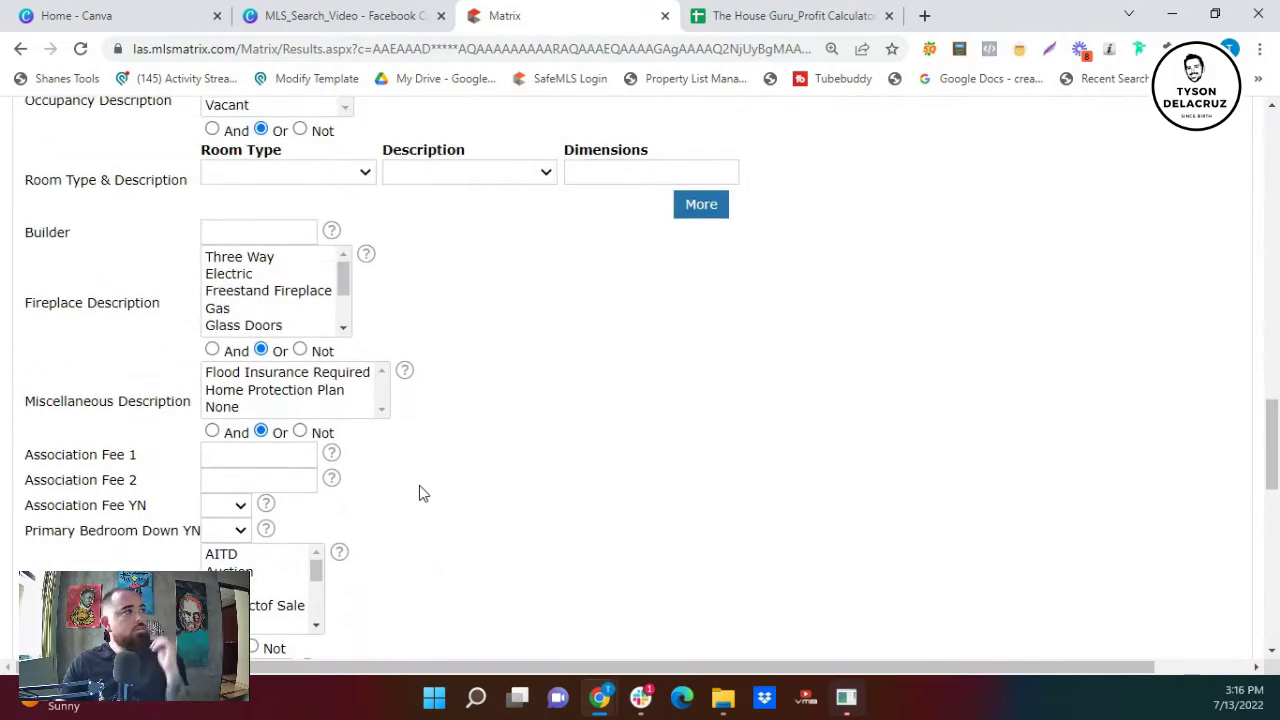
- Clear the 6300+ minimum from the Lot Sqft box
scroll(419, 488, up, 3)
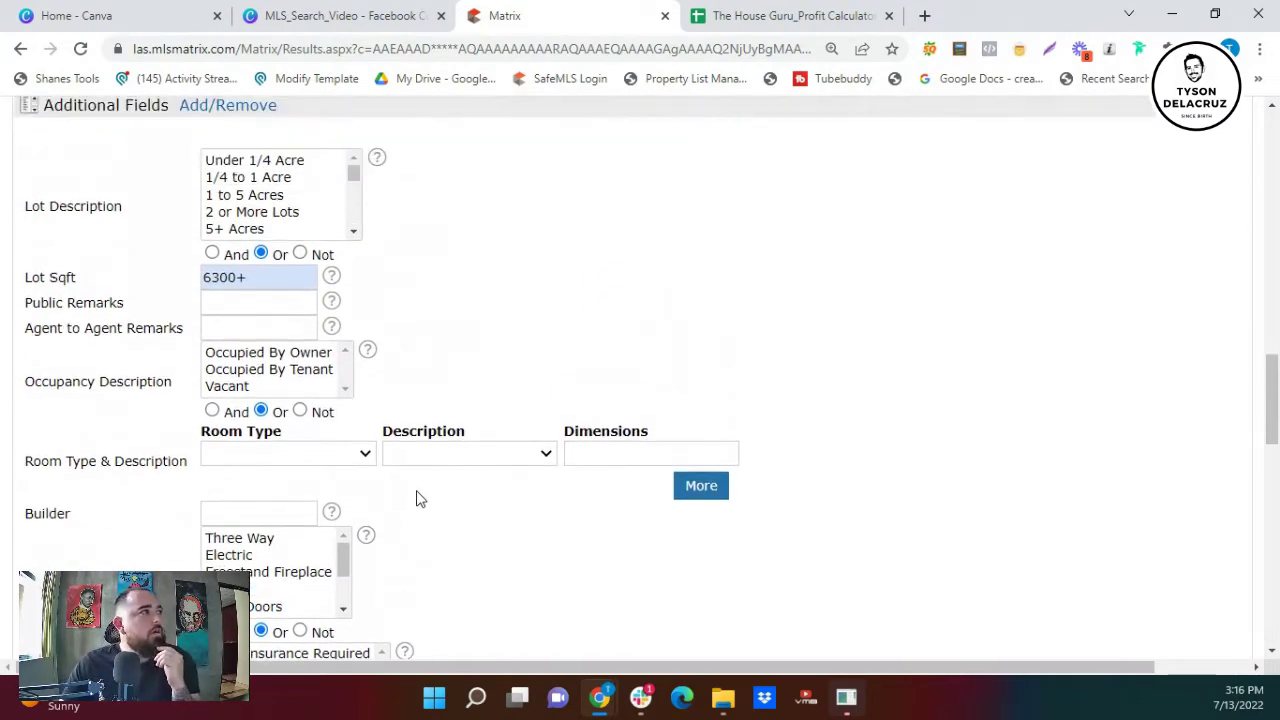
triple_click(260, 276)
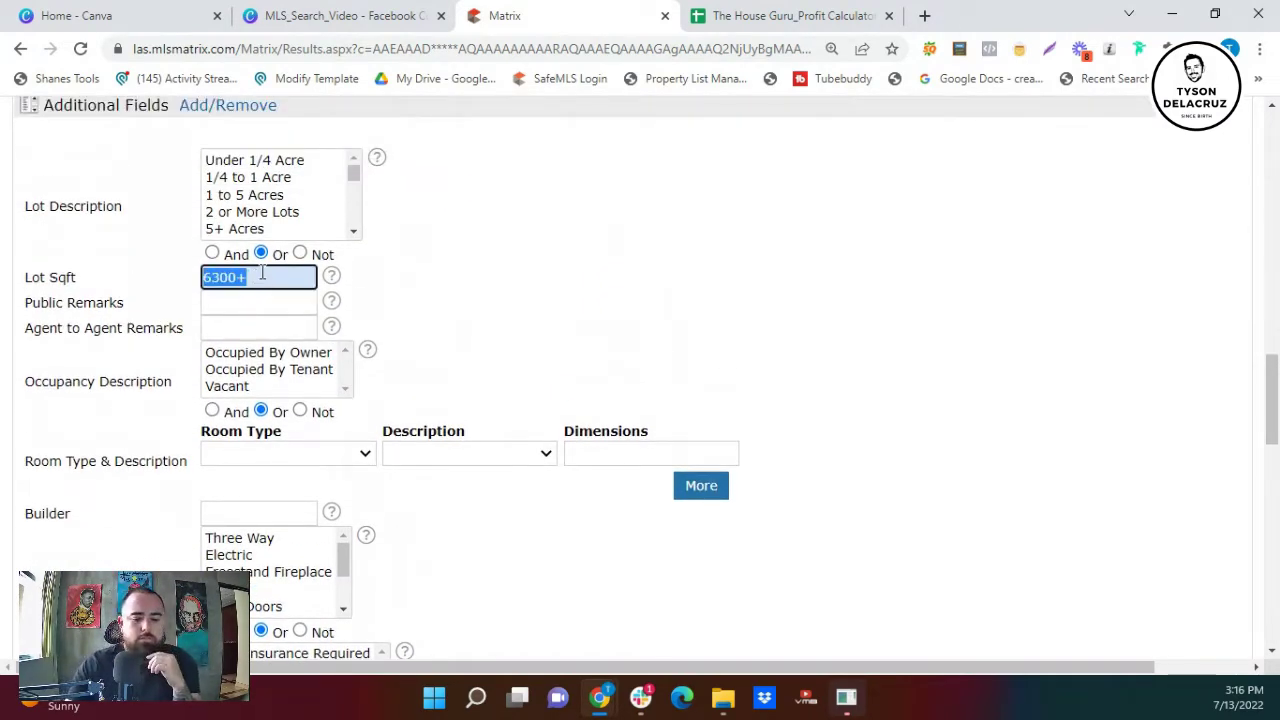
key(BackSpace)
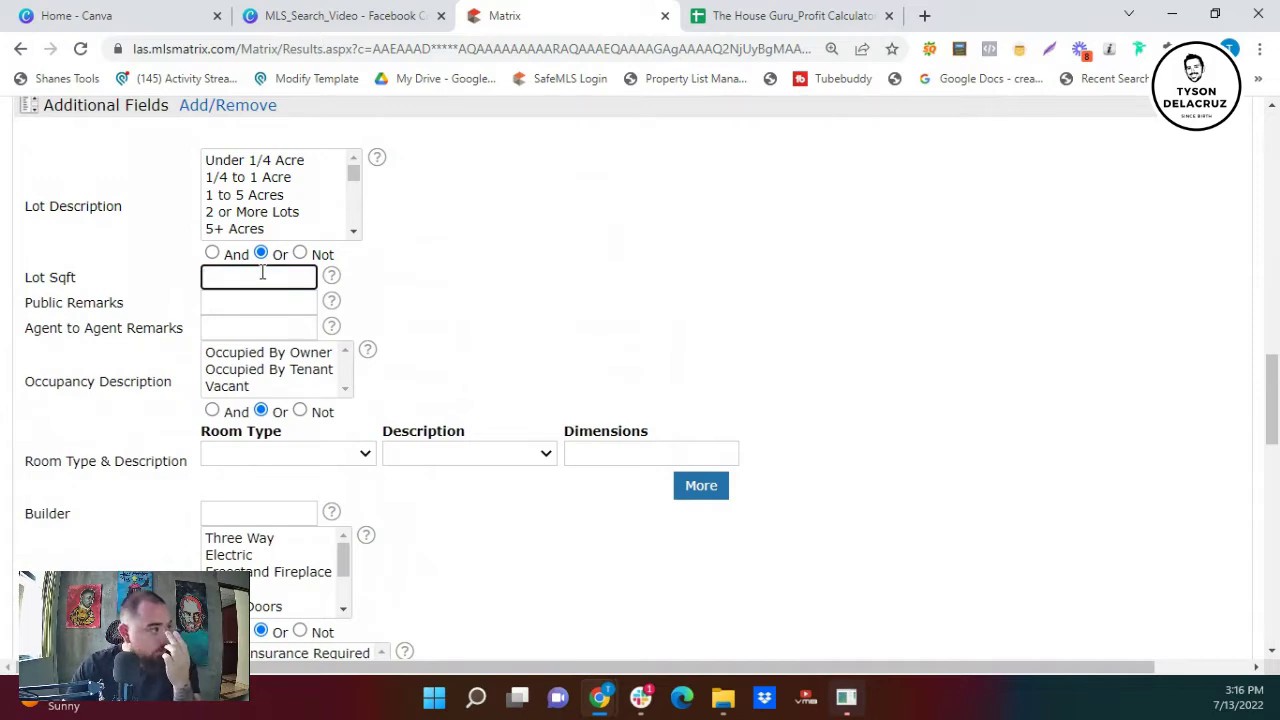
- Filter Public Remarks by *fixer* and show the 13 matching listings
scroll(265, 300, up, 2)
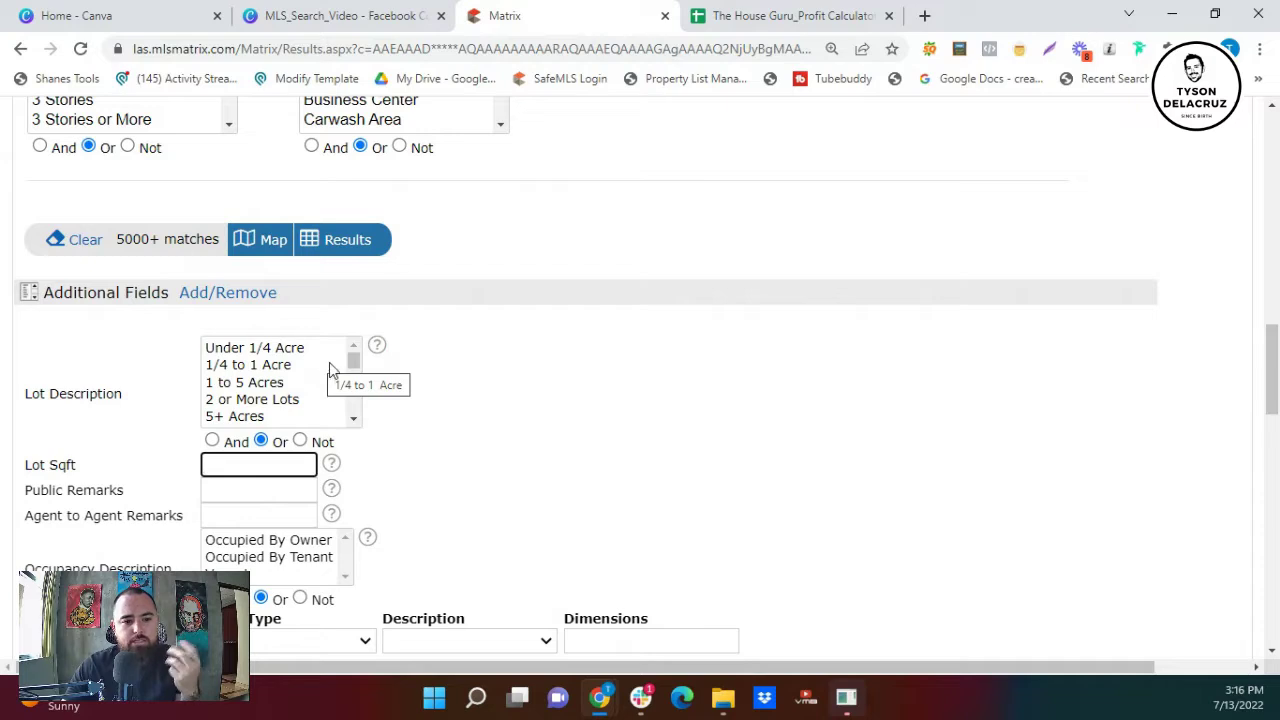
scroll(345, 365, down, 2)
scroll(557, 451, down, 1)
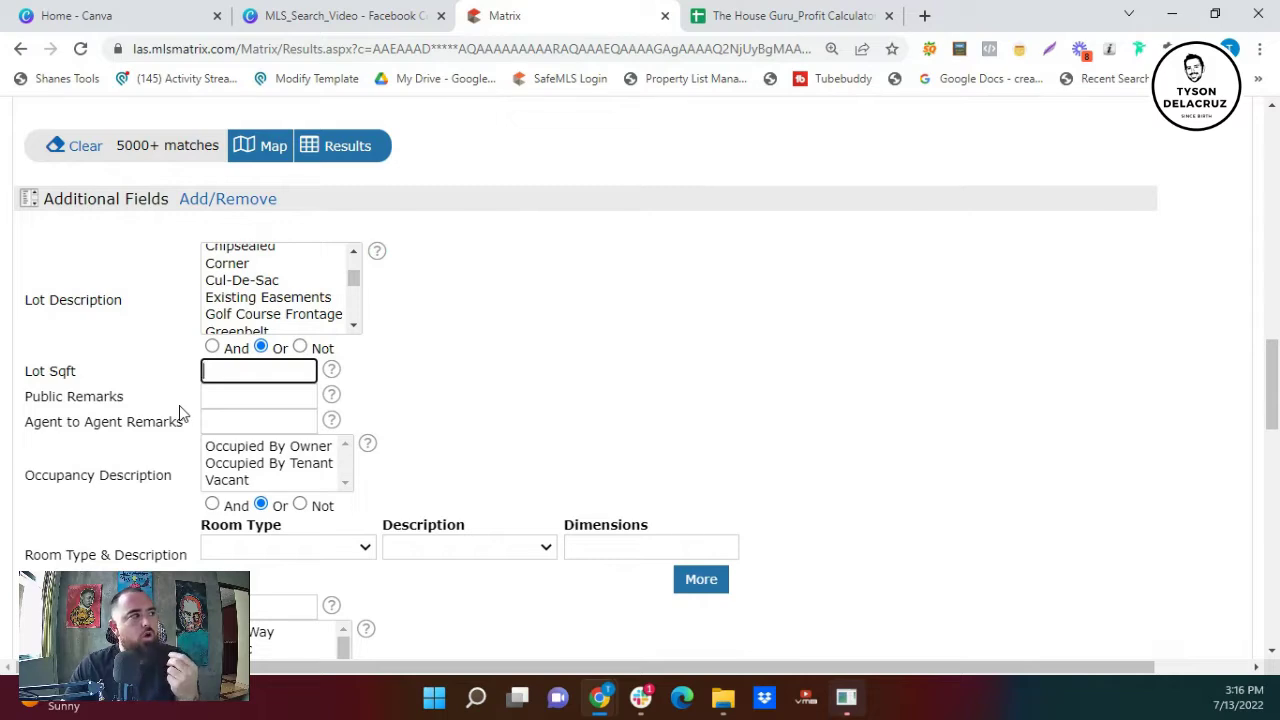
click(217, 396)
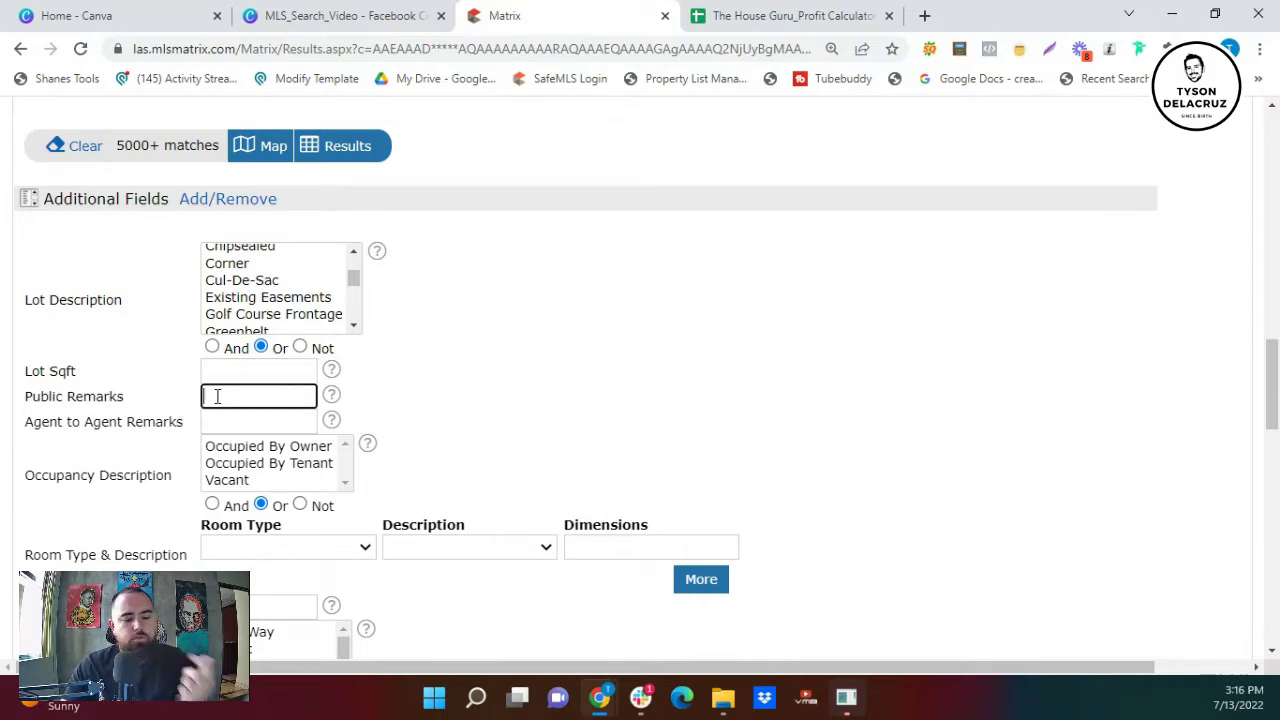
text(*)
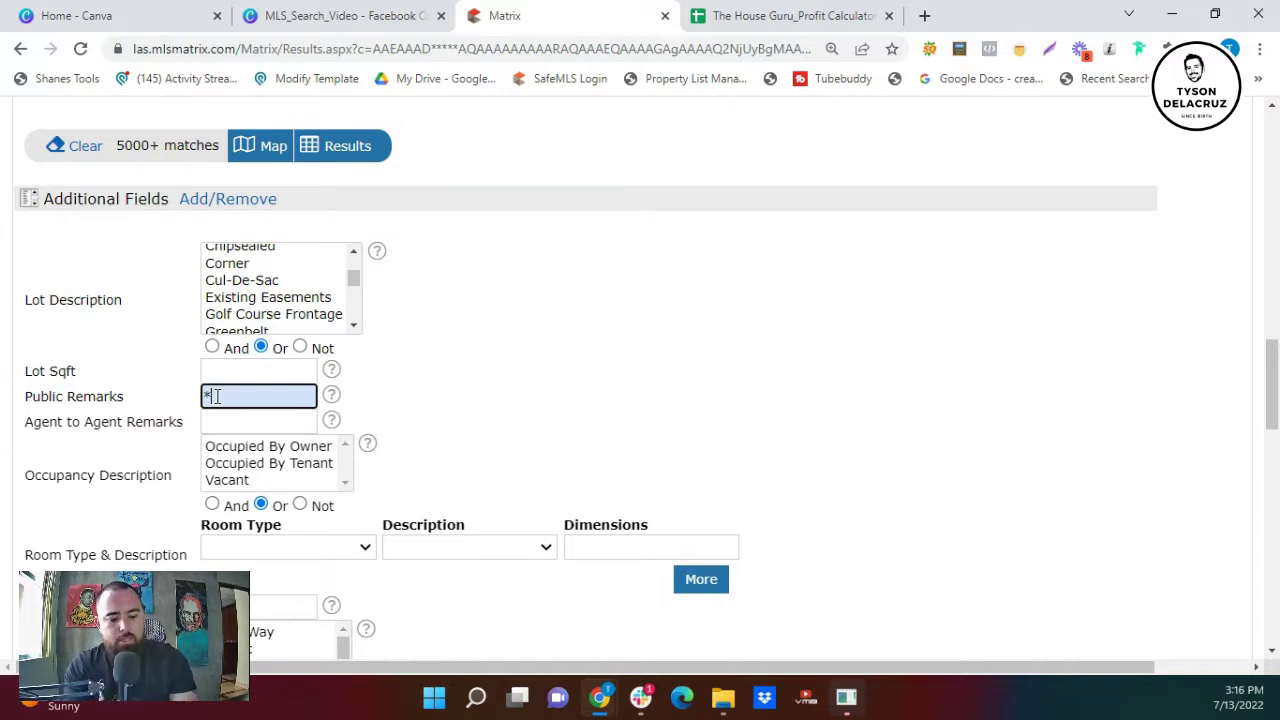
text(fixer*)
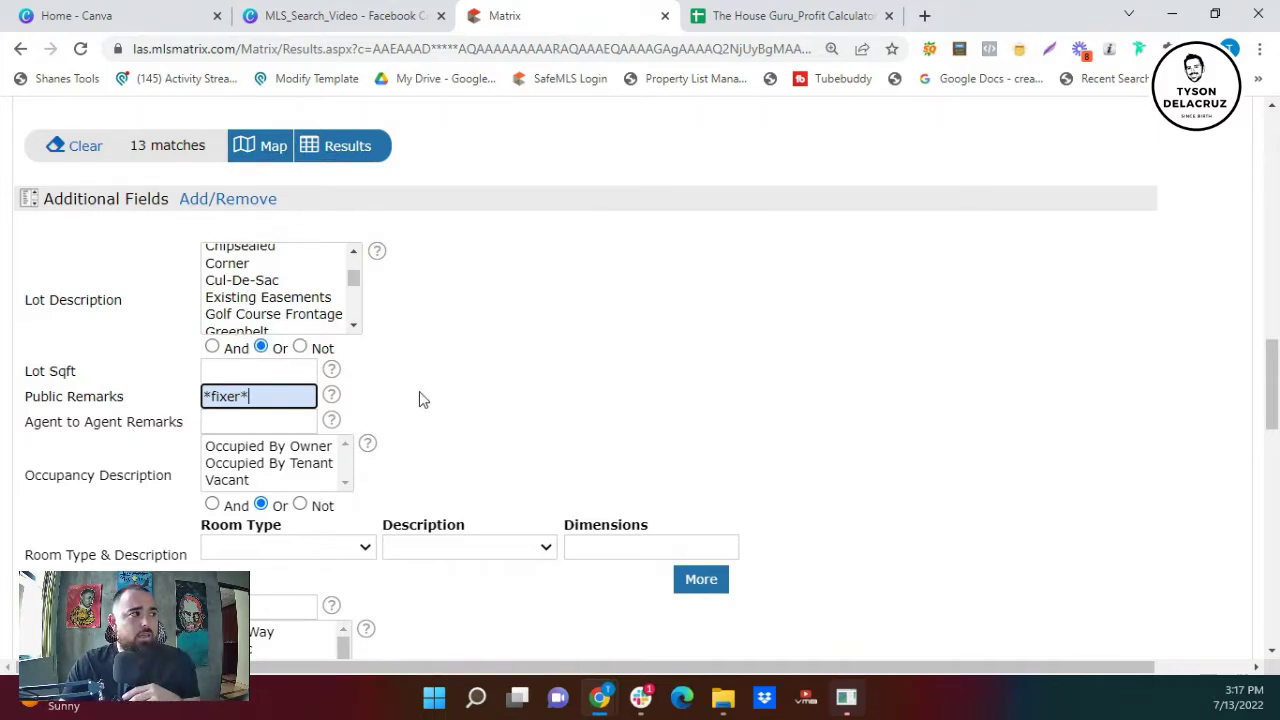
scroll(440, 405, down, 1)
scroll(368, 281, up, 2)
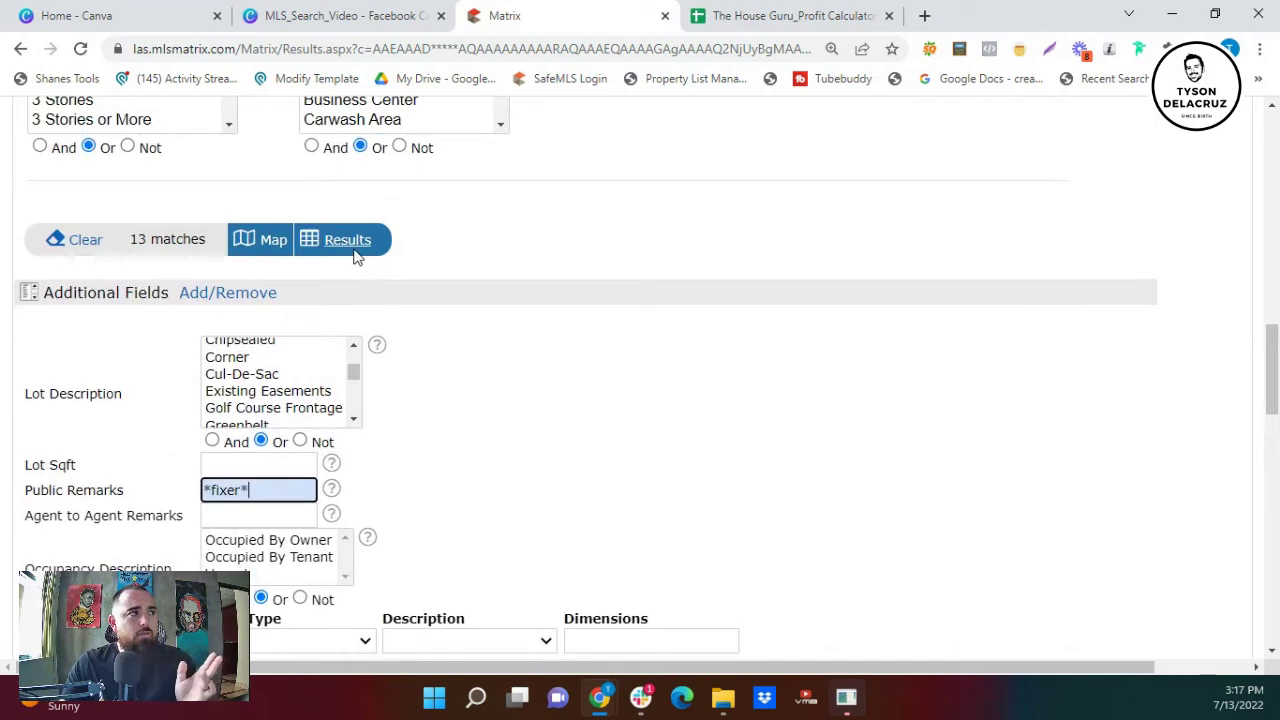
click(350, 250)
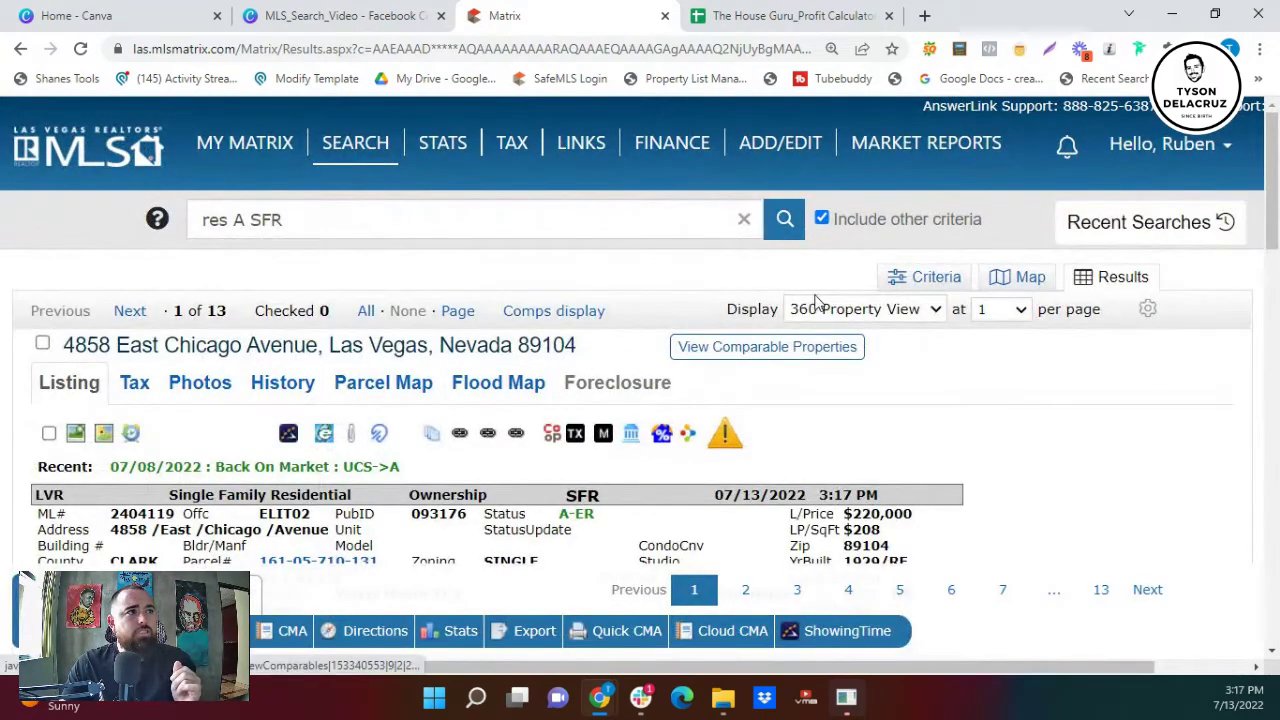
- Show the 13 results in the my:Comps layout, scrolled to the Sq Ft through DOM columns
click(815, 309)
scroll(843, 368, up, 4)
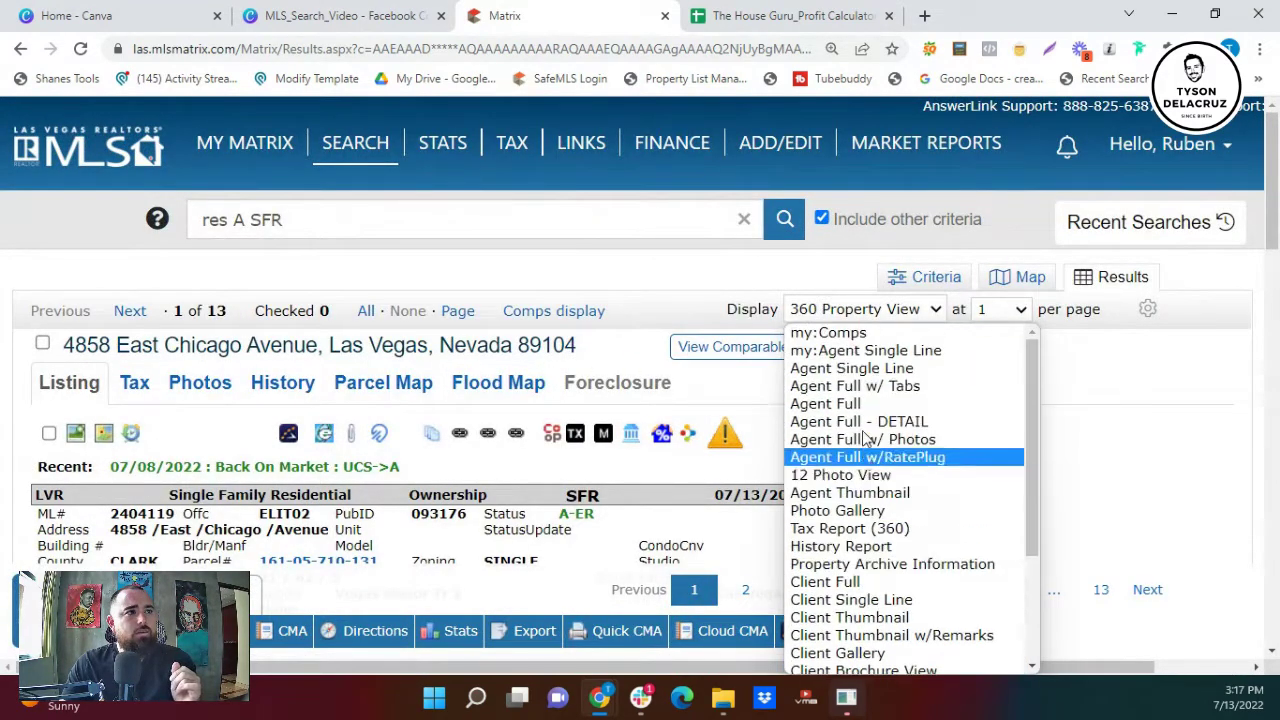
click(830, 332)
scroll(758, 414, down, 1)
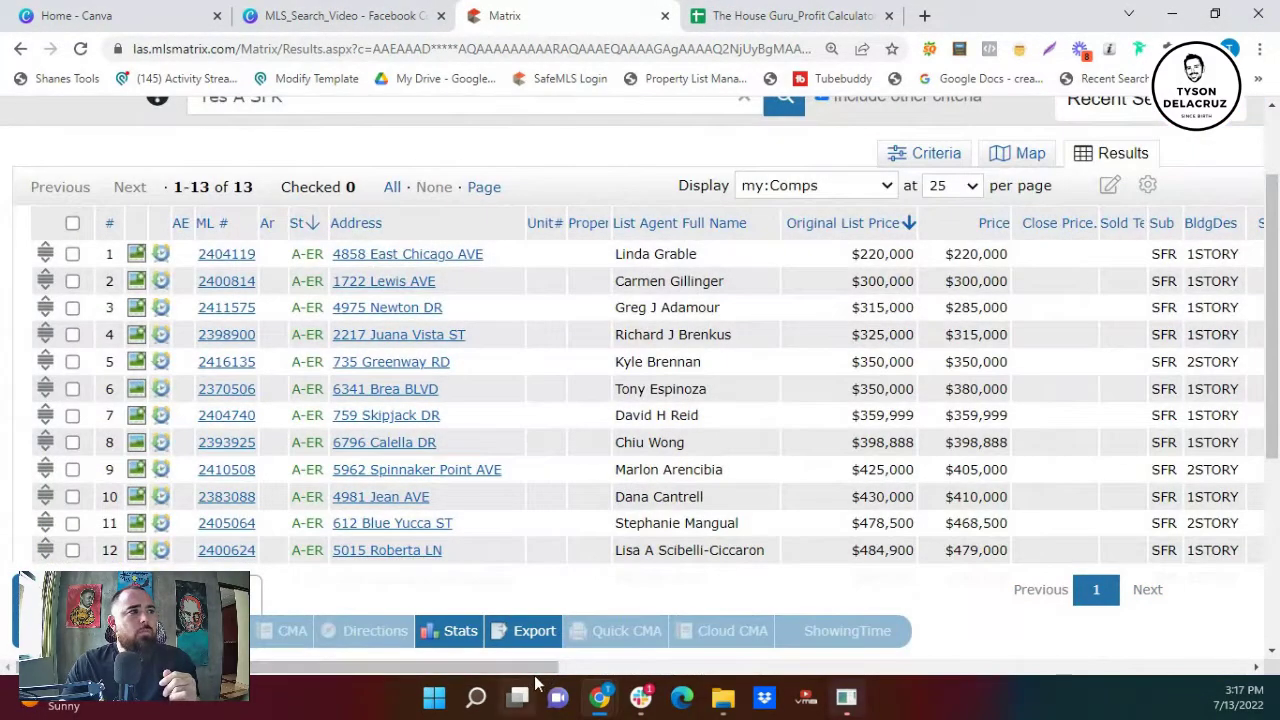
drag(508, 667, 574, 666)
scroll(407, 427, down, 1)
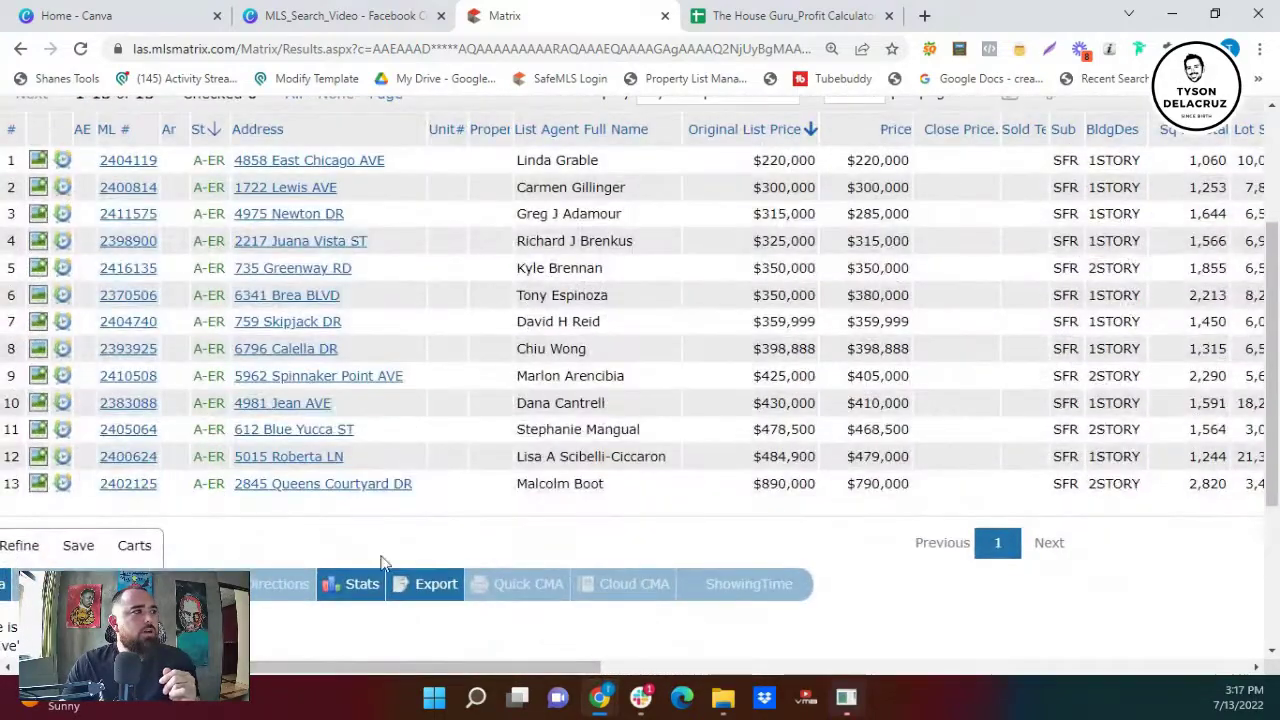
drag(373, 666, 621, 657)
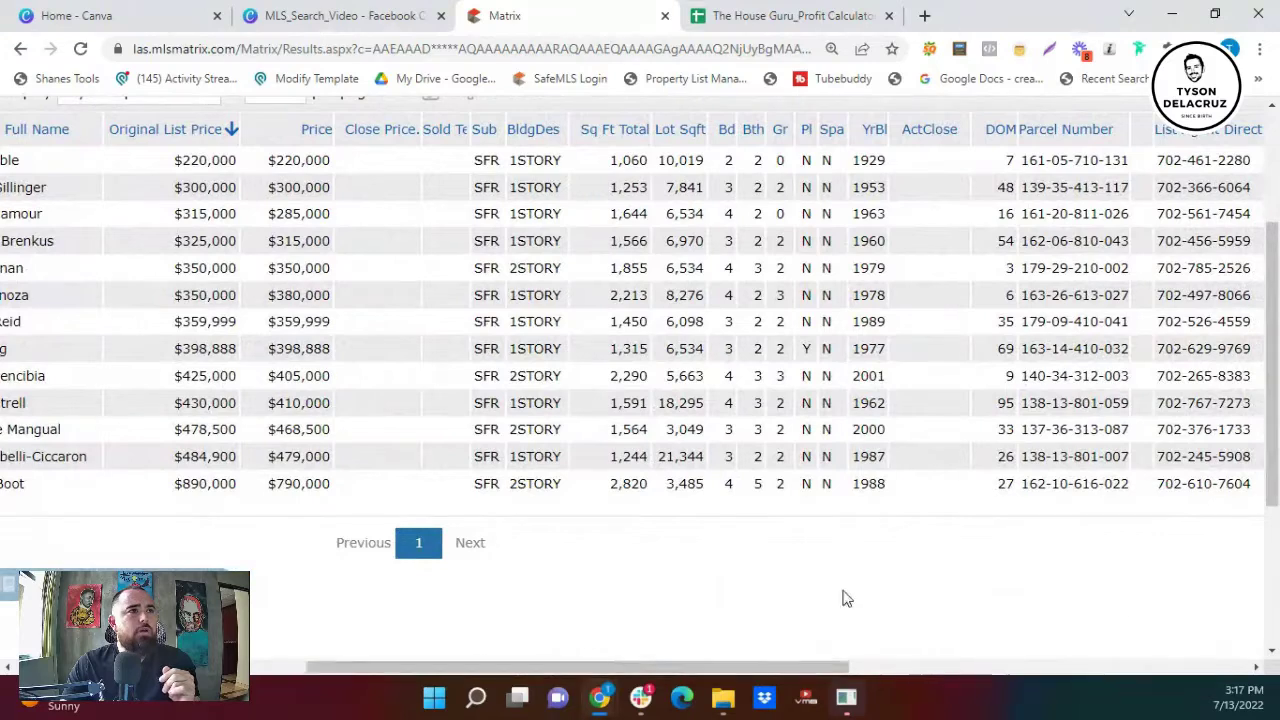
- Sort by DOM ascending (3 to 95 days) and review columns like the 1962 year built
click(1005, 138)
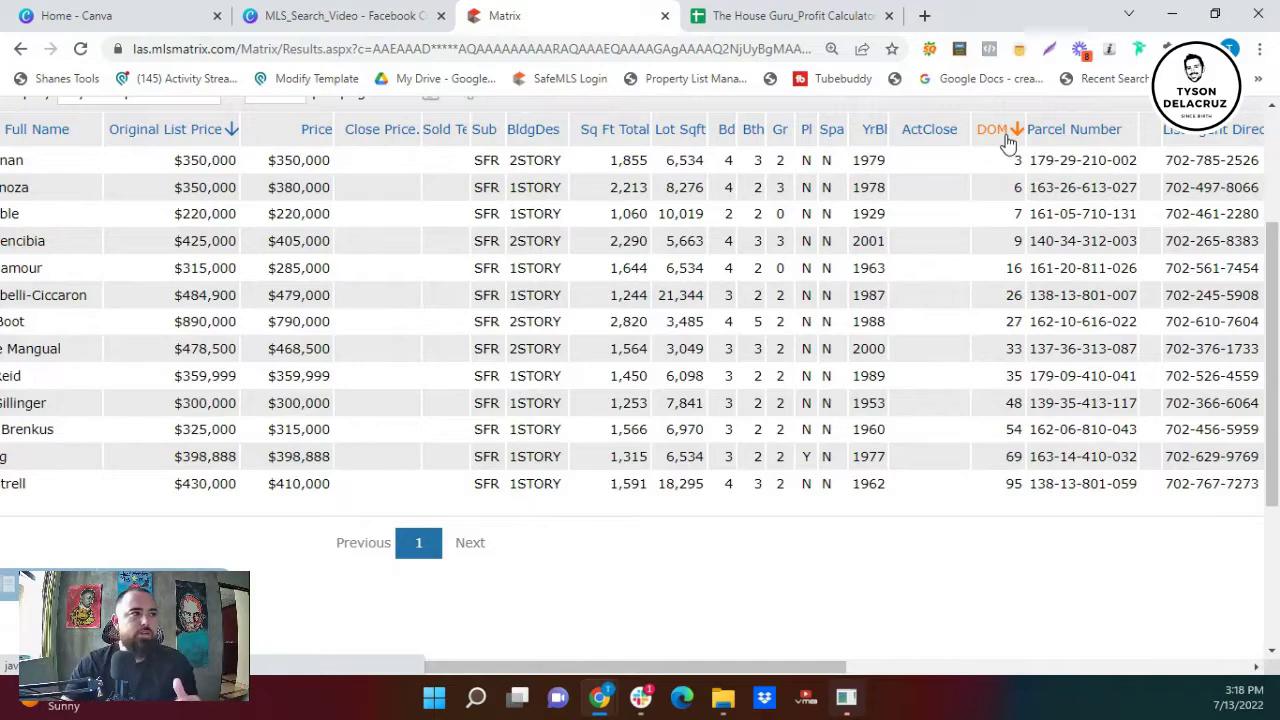
drag(556, 672, 290, 665)
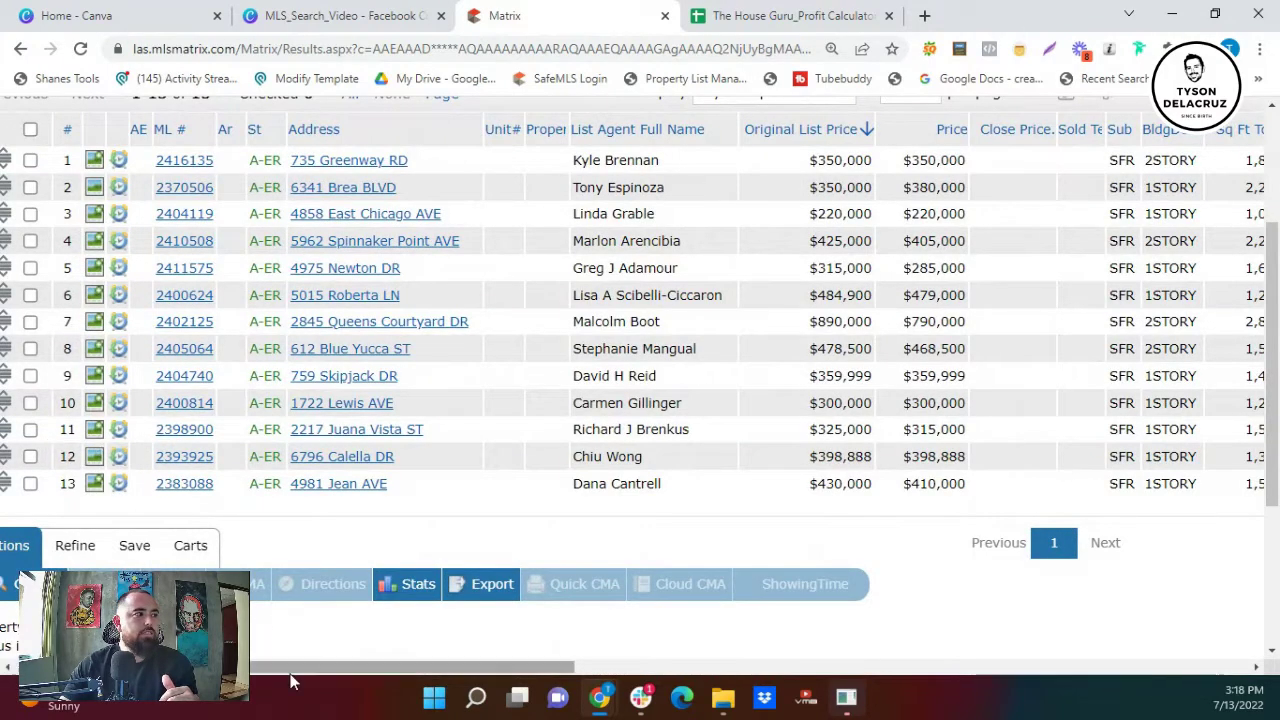
drag(302, 670, 633, 668)
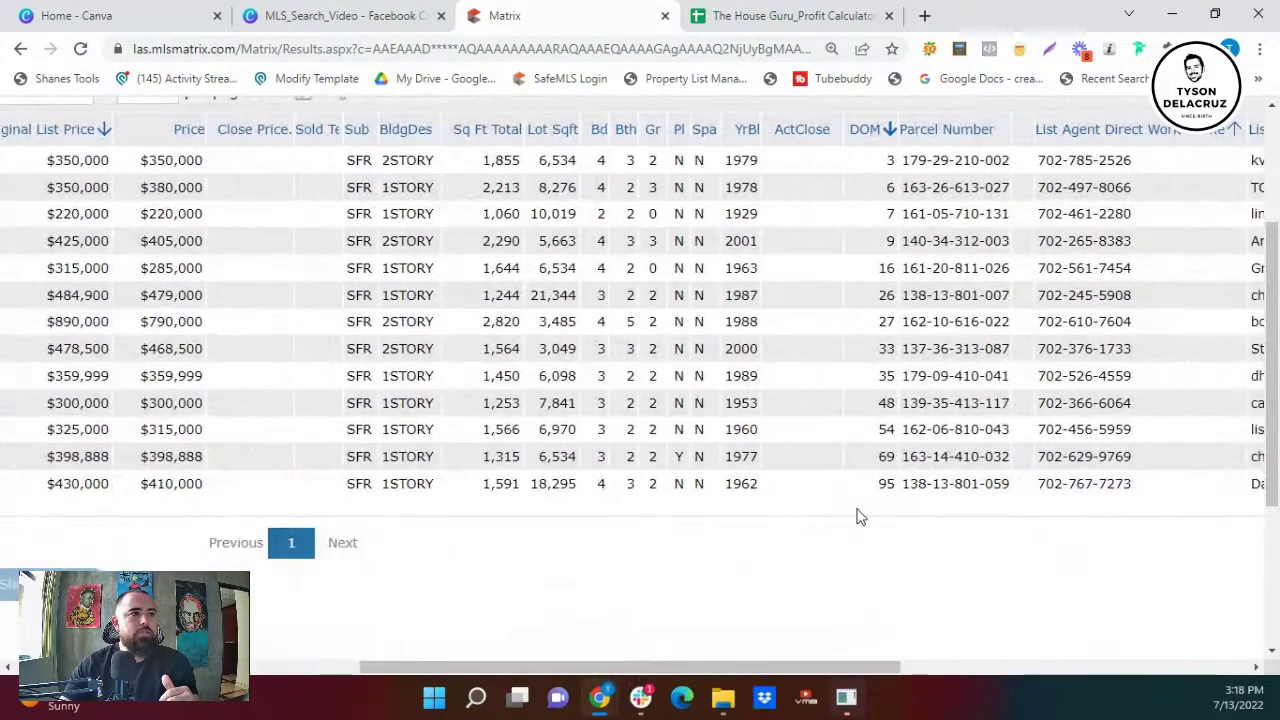
double_click(887, 484)
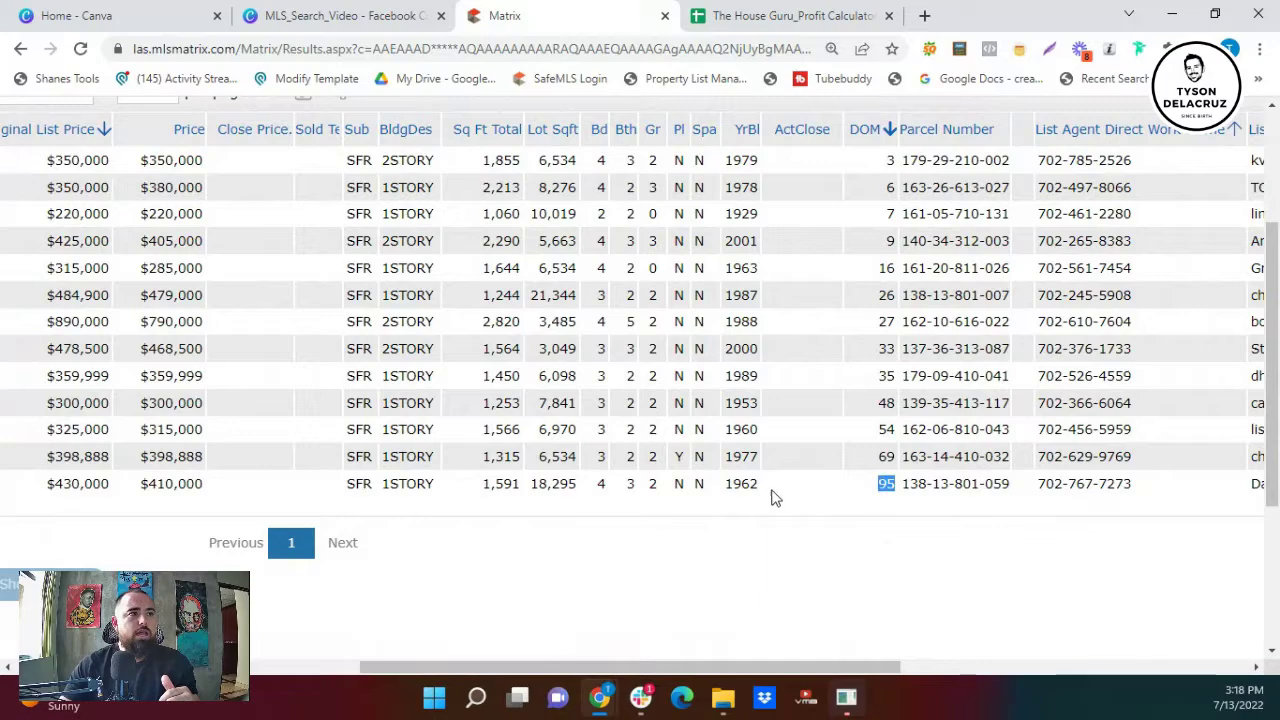
double_click(741, 484)
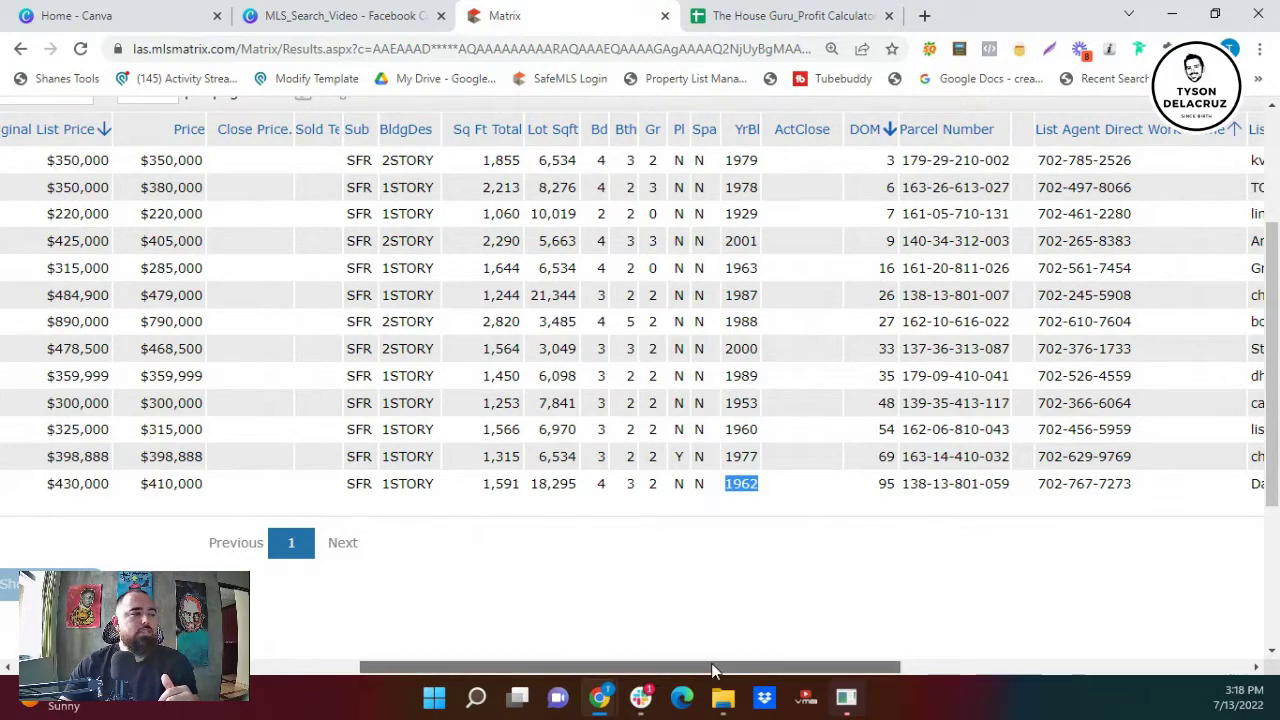
drag(706, 662, 276, 560)
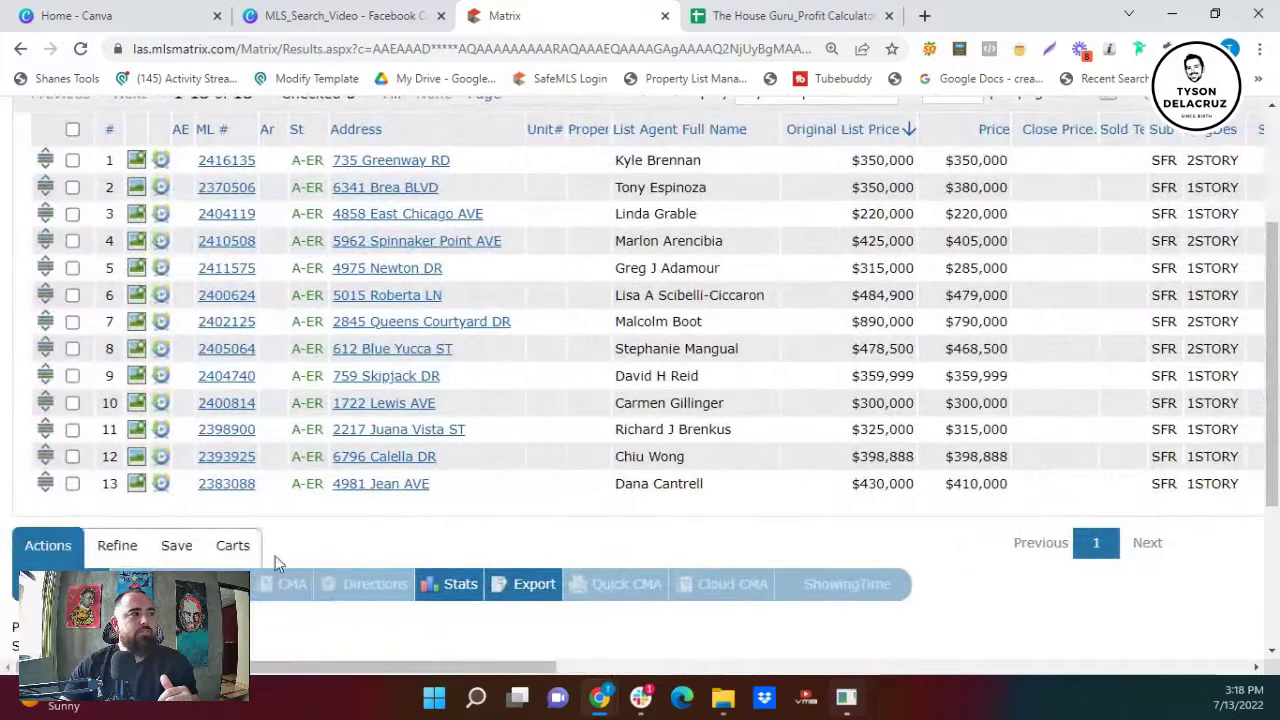
click(137, 483)
click(944, 389)
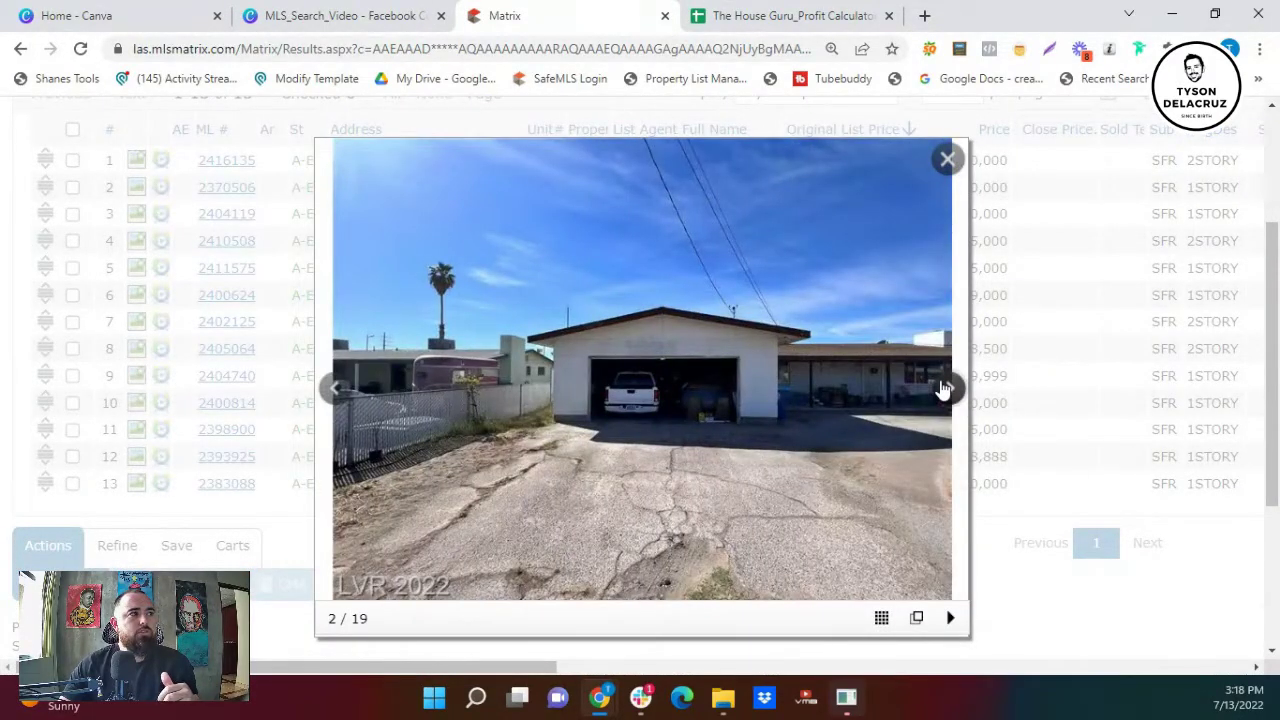
click(944, 389)
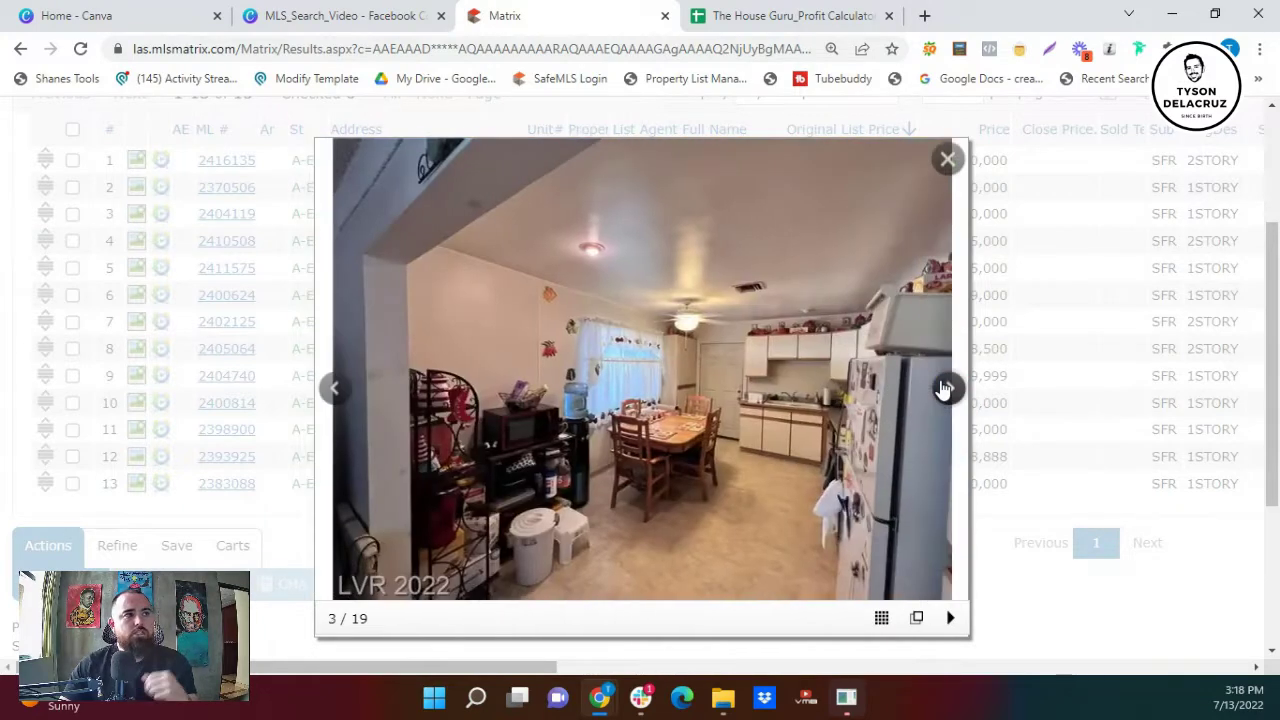
click(944, 389)
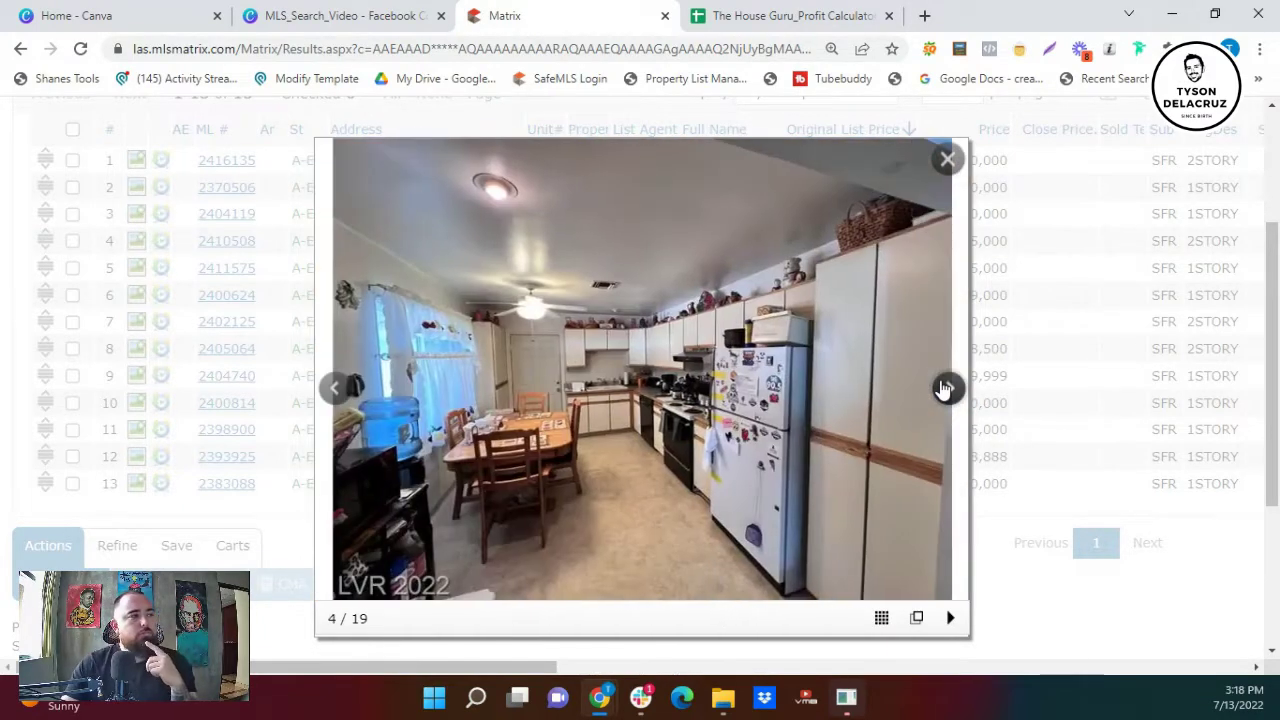
click(944, 389)
click(944, 389)
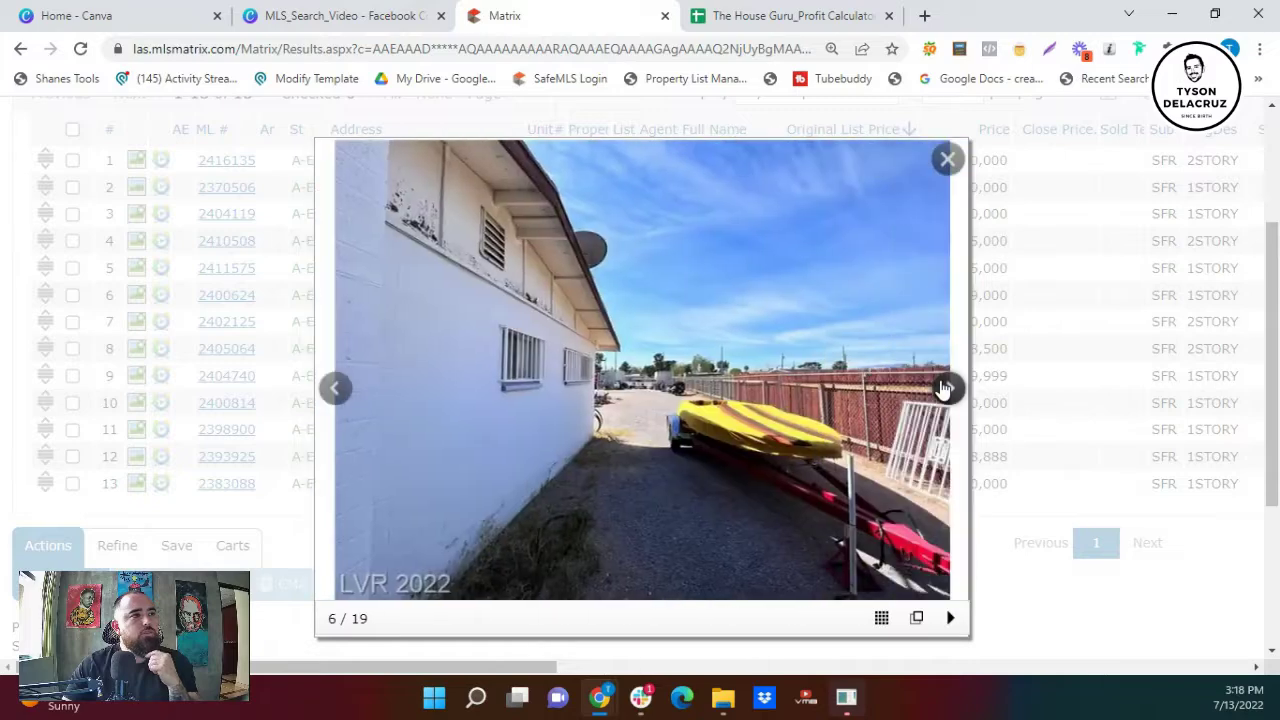
click(944, 389)
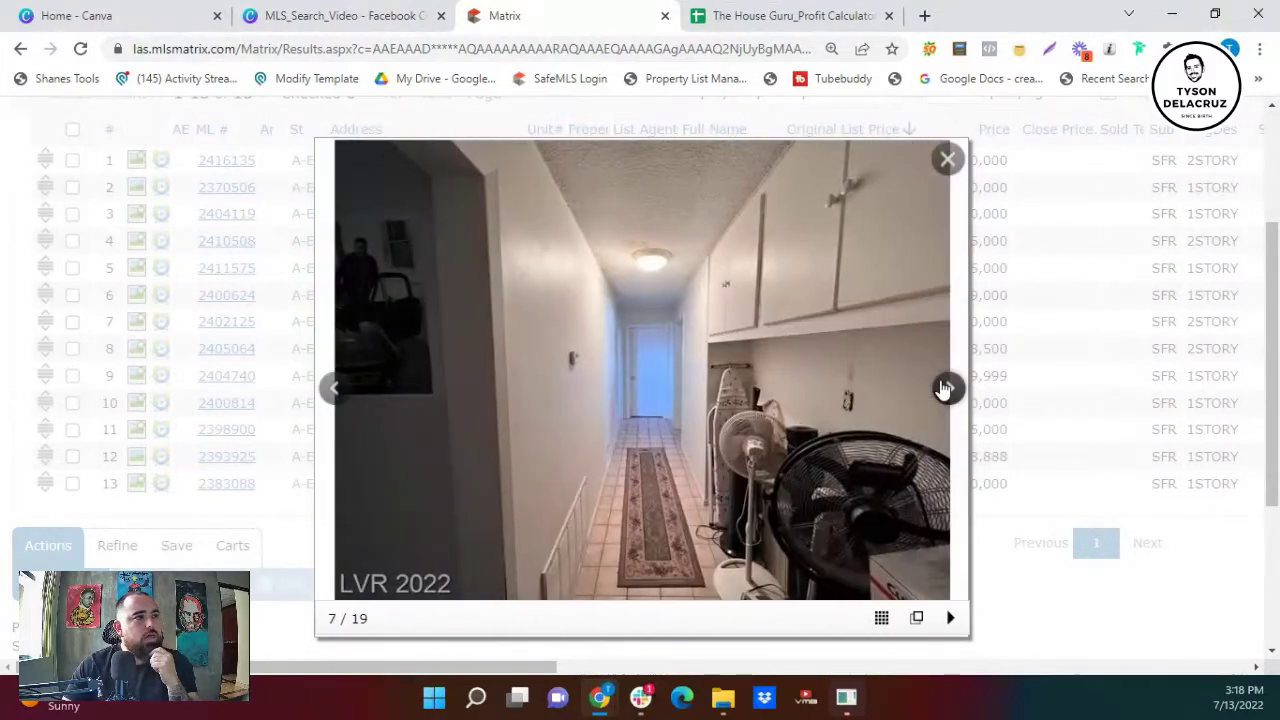
click(944, 388)
click(944, 388)
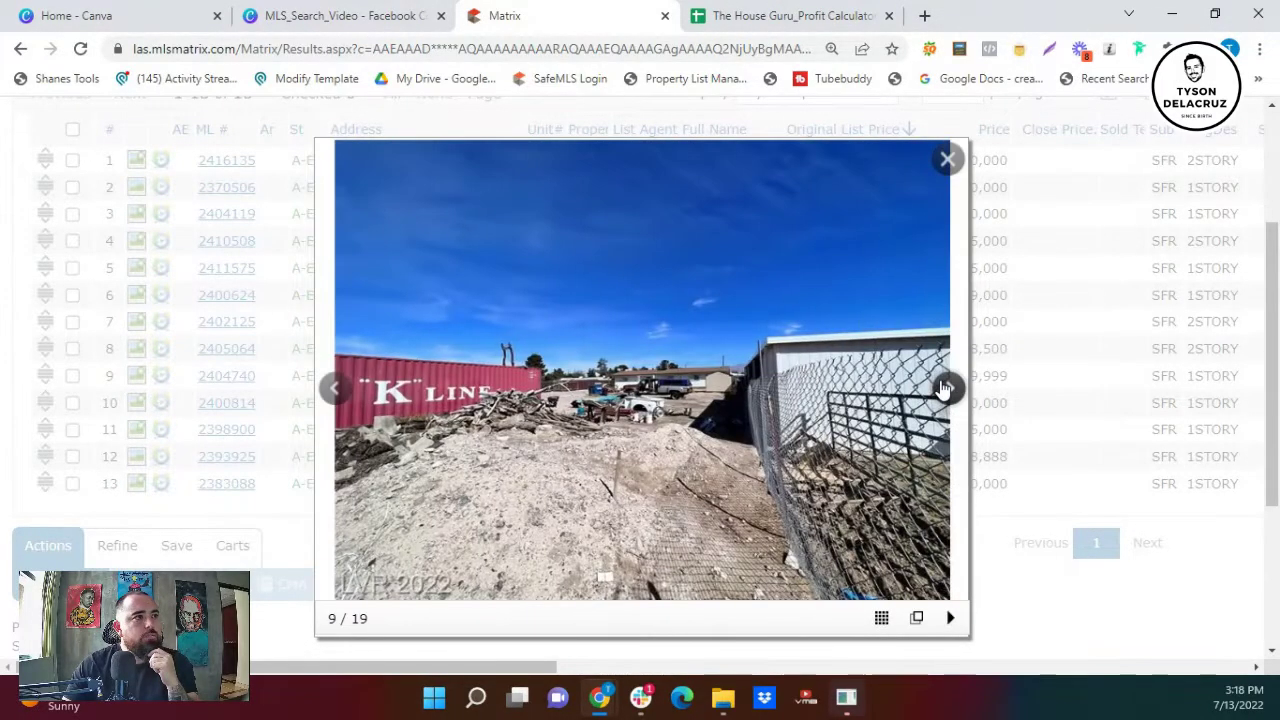
click(944, 388)
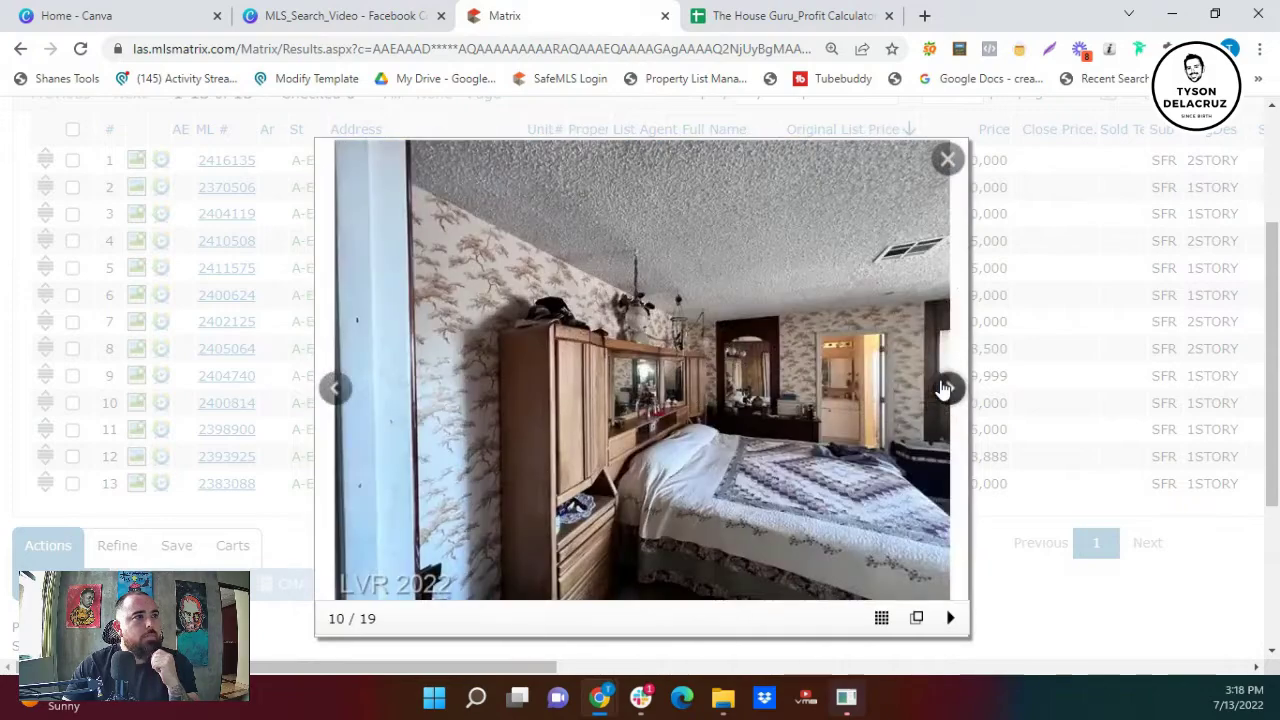
click(944, 388)
click(944, 388)
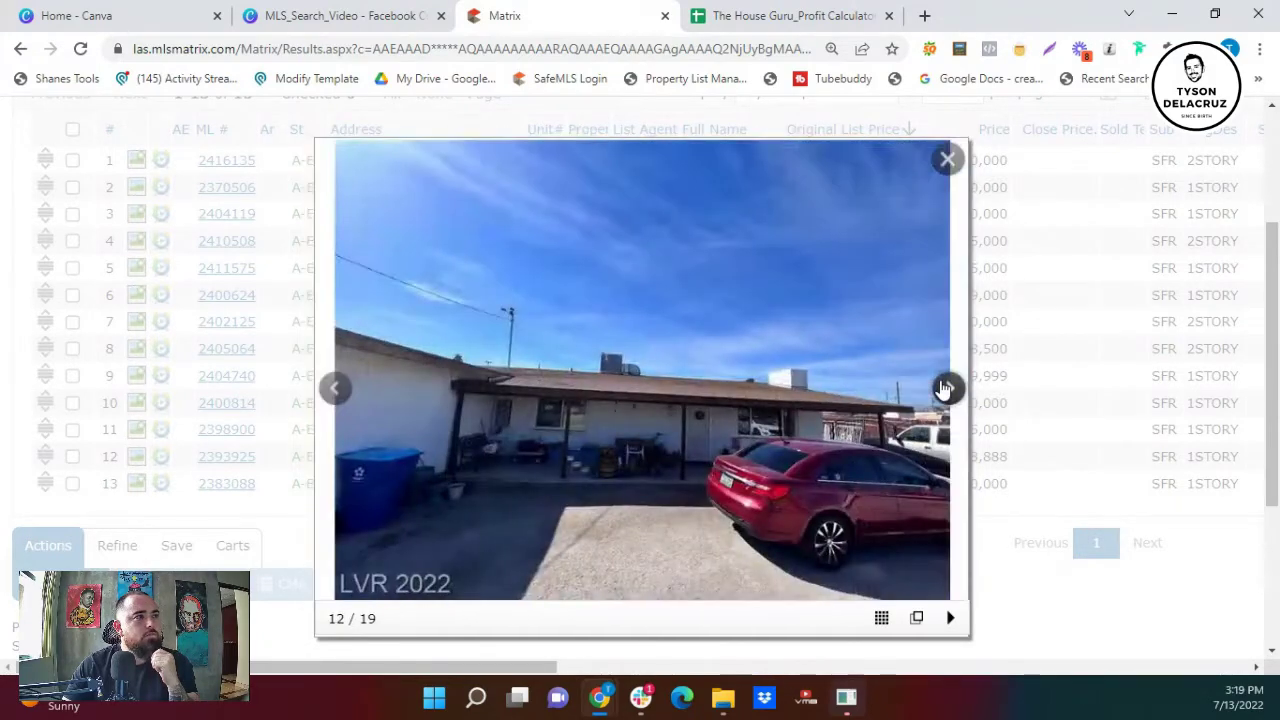
click(944, 388)
click(944, 388)
click(944, 388)
click(944, 388)
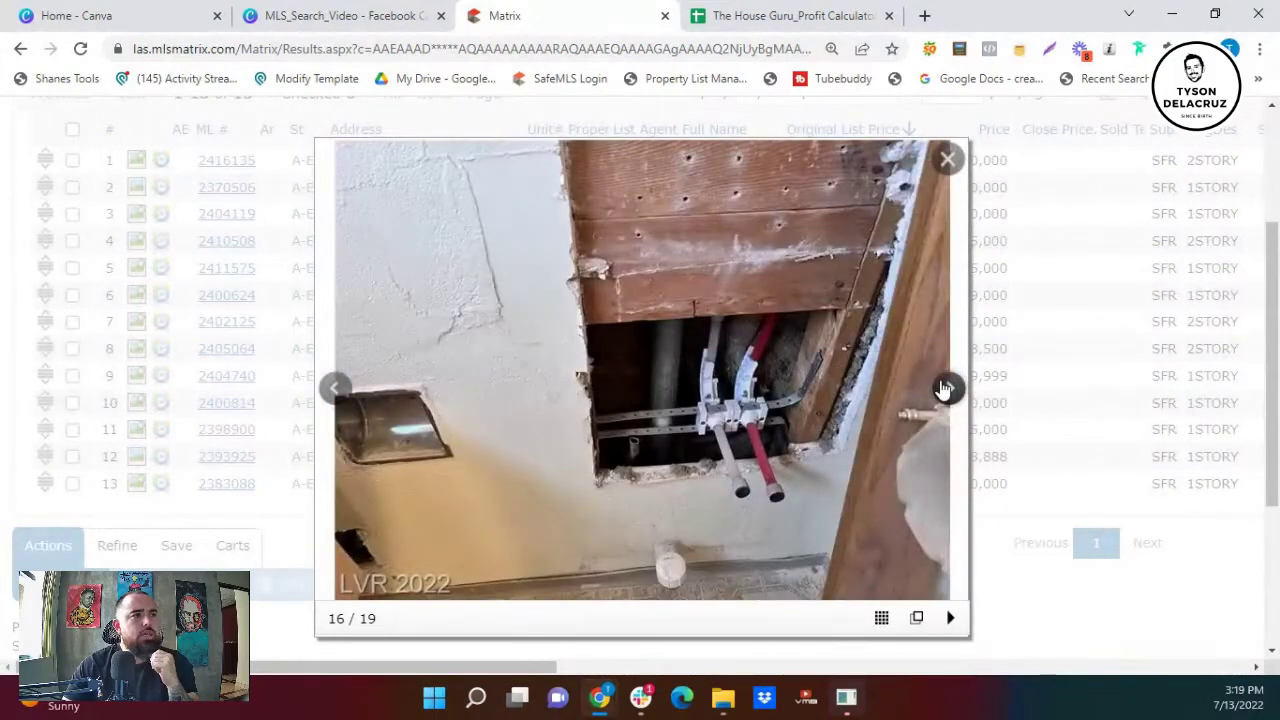
click(944, 388)
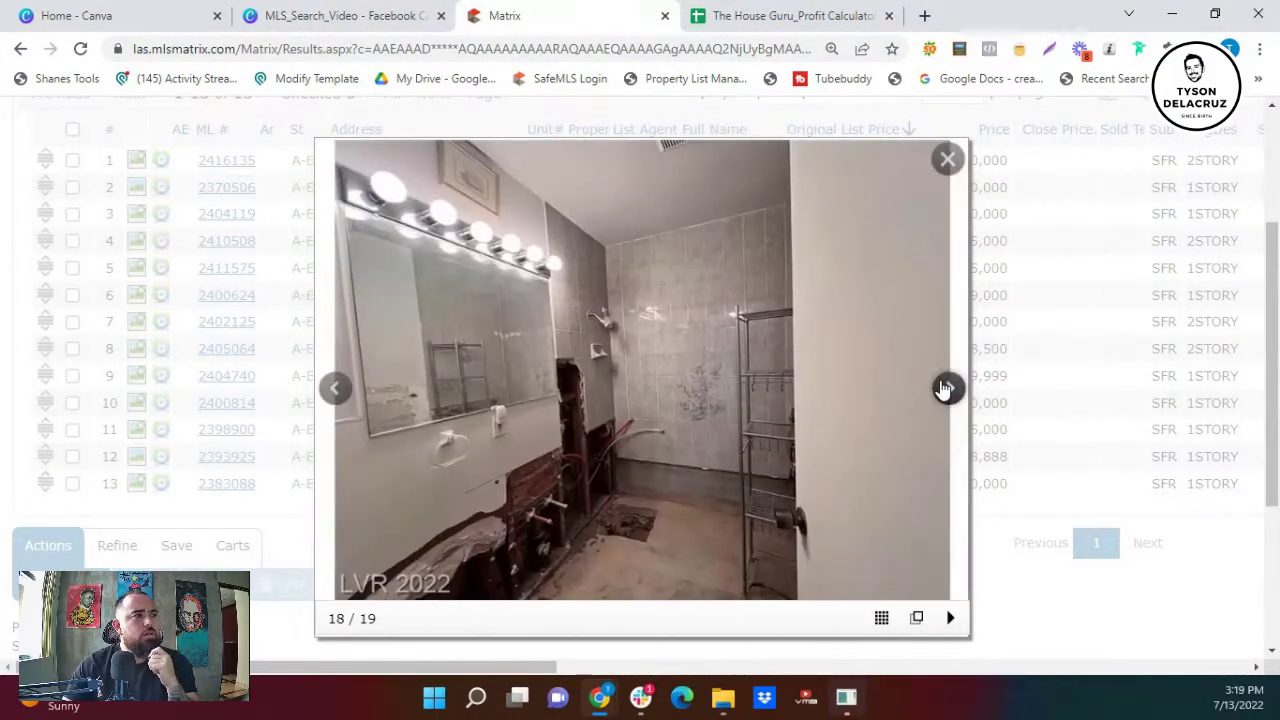
click(944, 388)
click(944, 388)
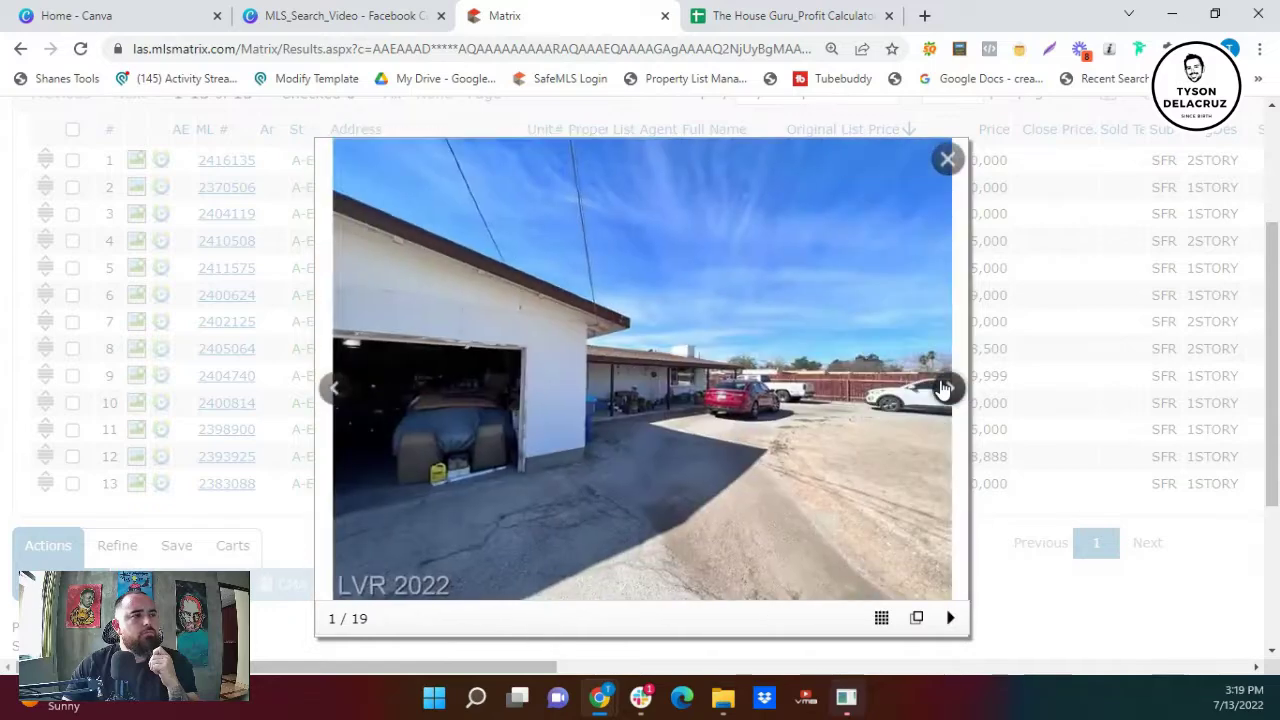
click(952, 163)
click(421, 486)
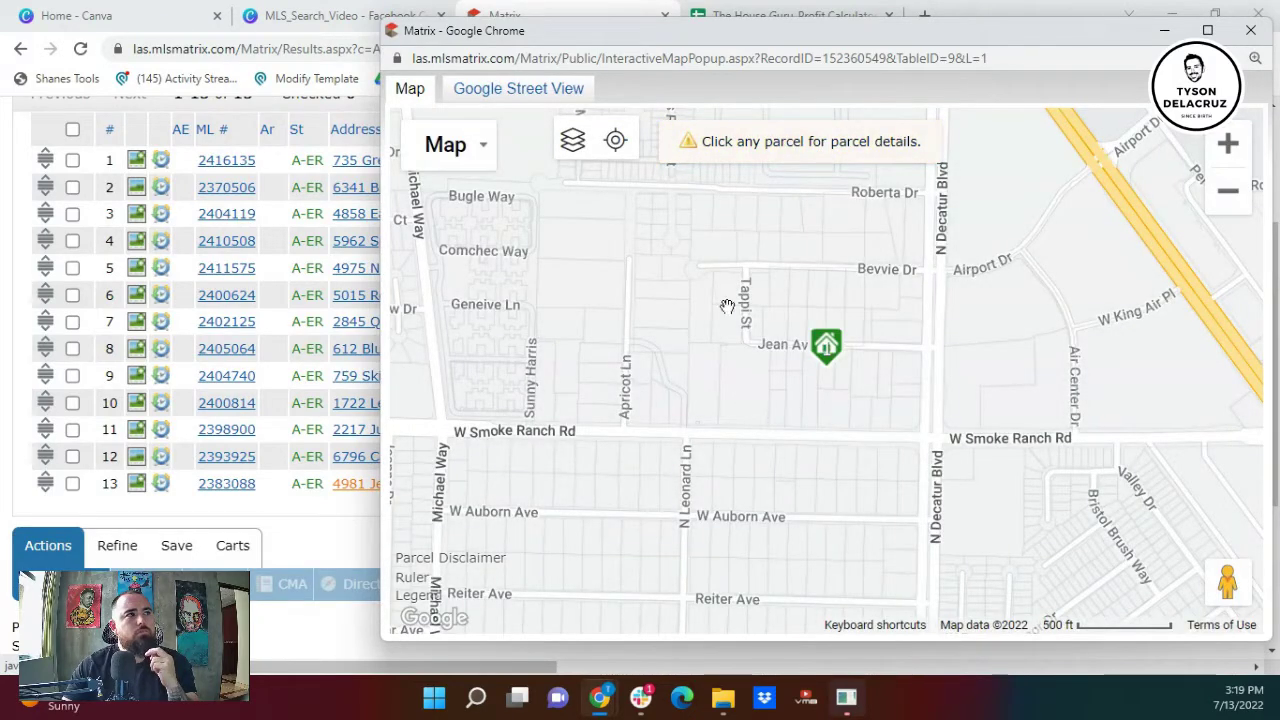
click(478, 162)
click(495, 236)
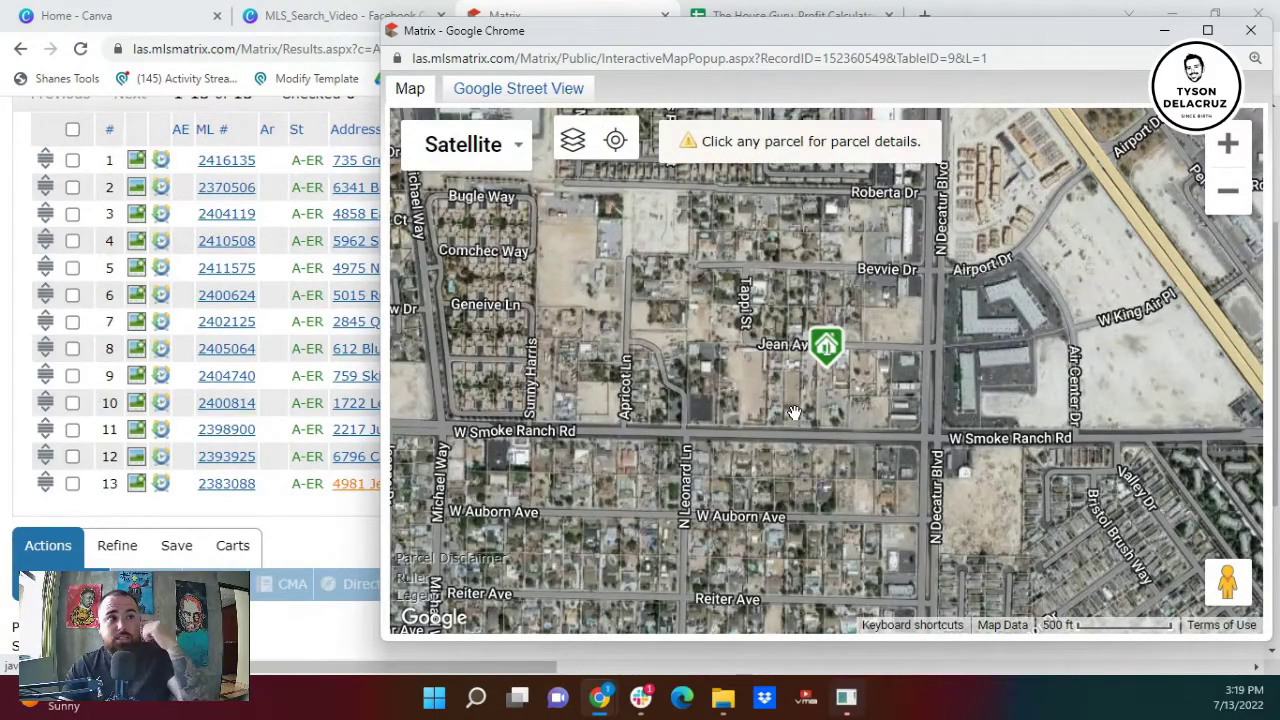
scroll(795, 410, up, 3)
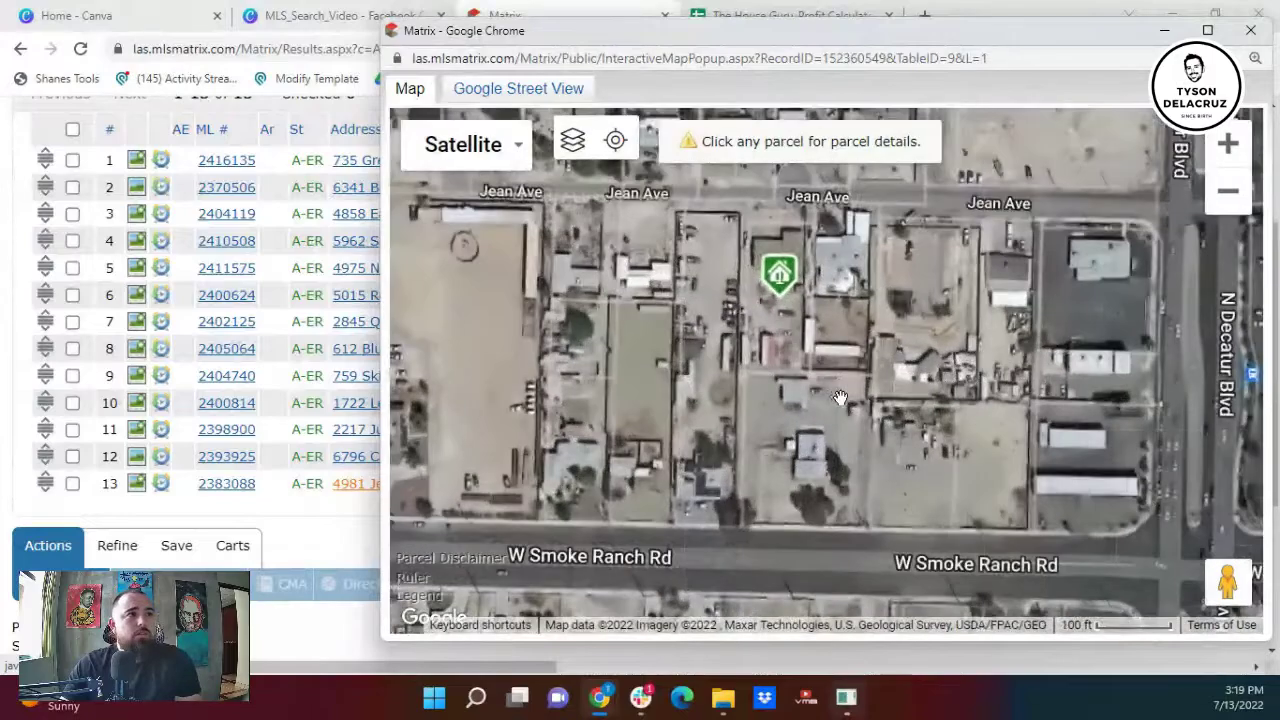
scroll(832, 420, up, 2)
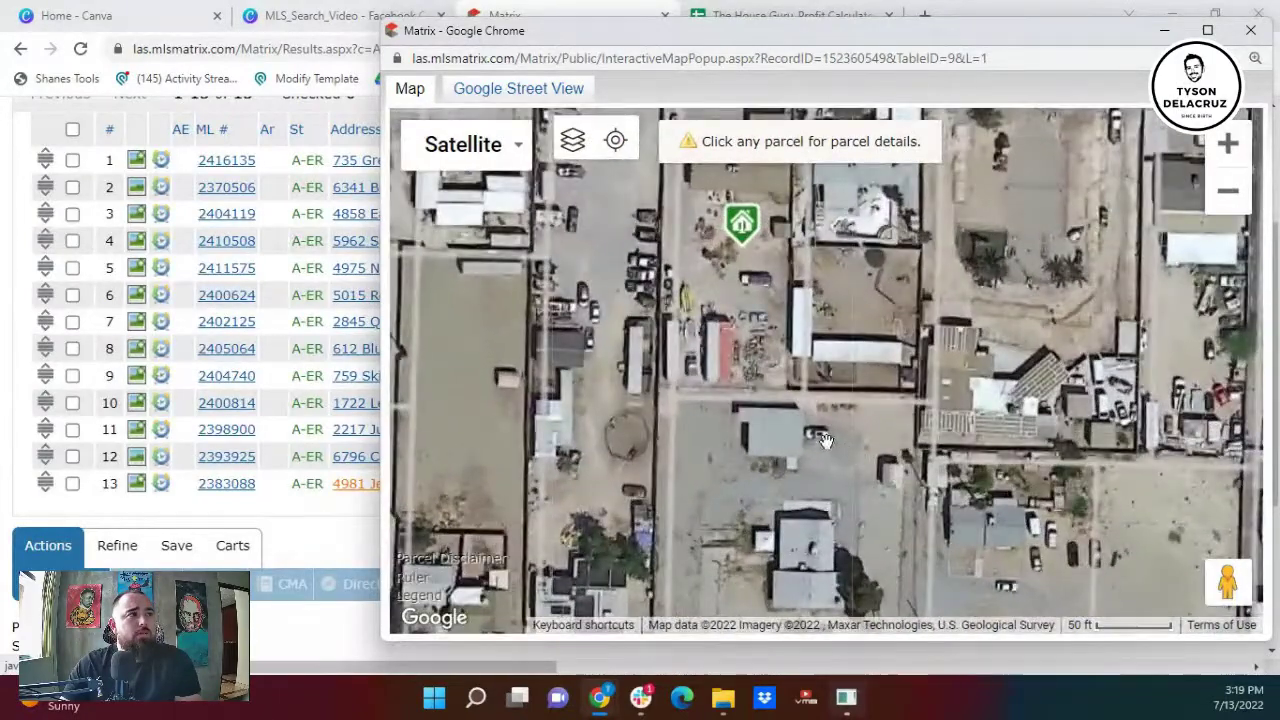
drag(825, 440, 891, 548)
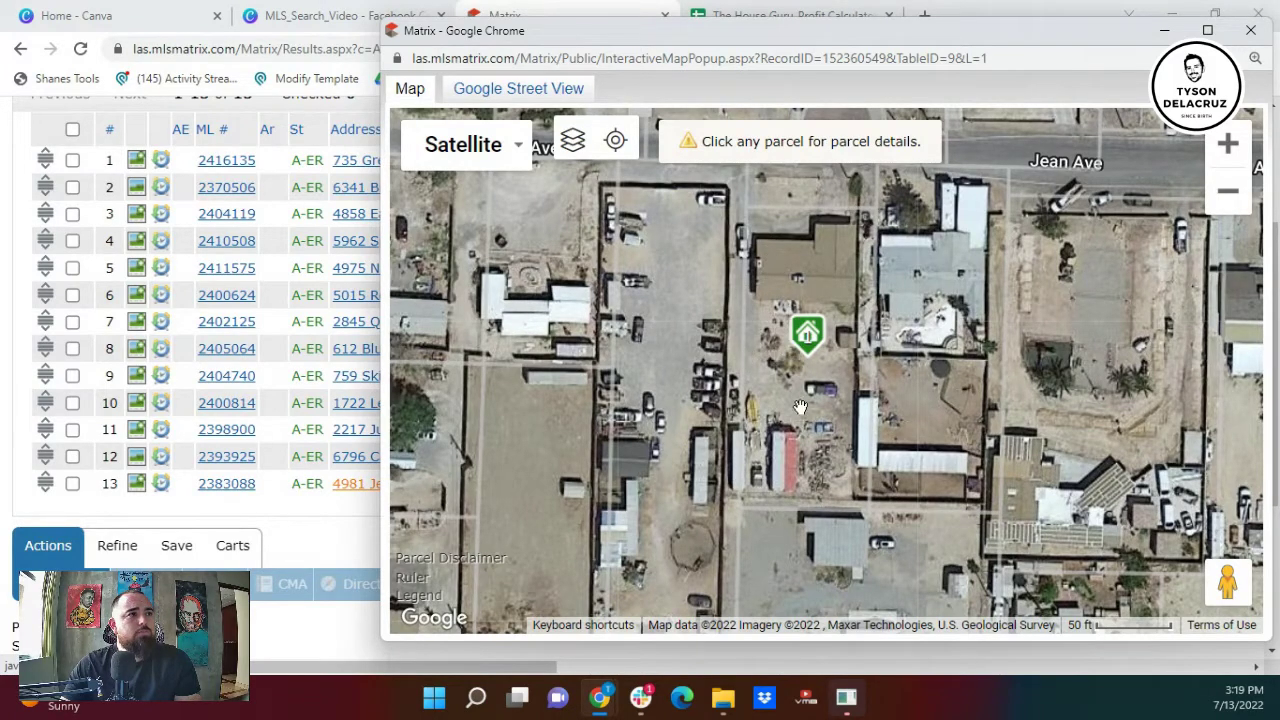
drag(822, 434, 845, 508)
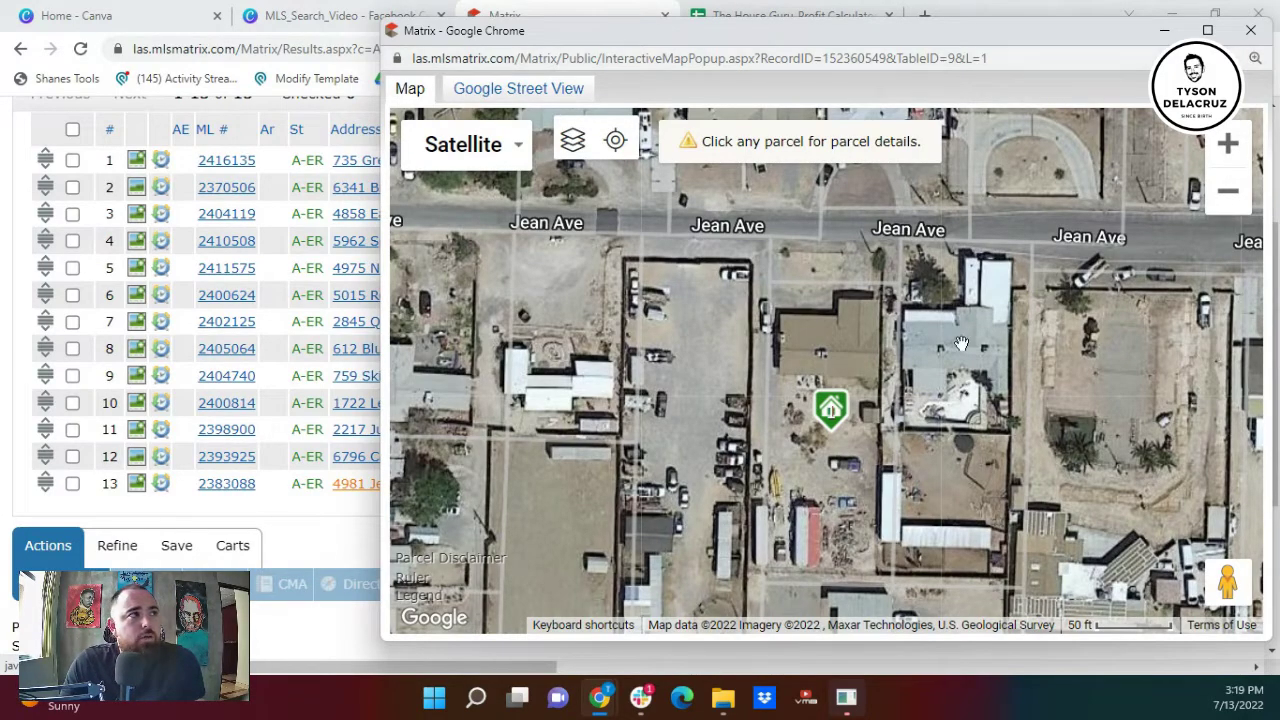
scroll(960, 340, down, 4)
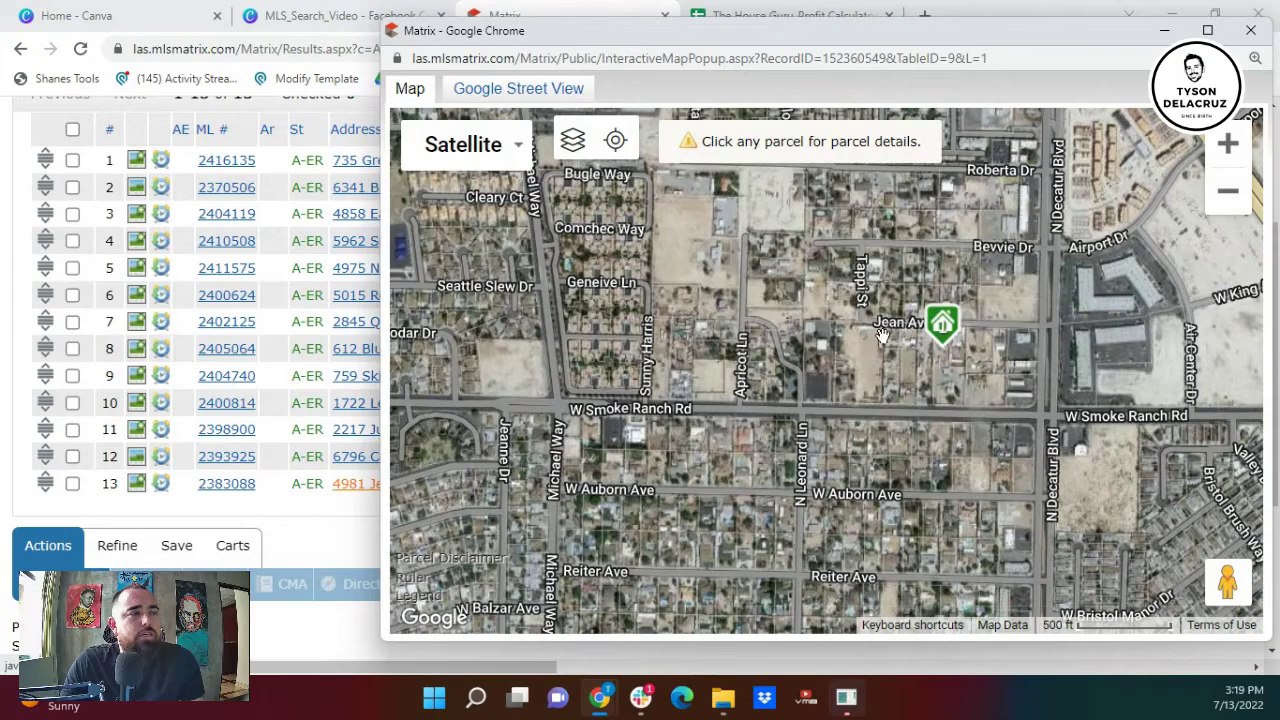
scroll(882, 336, up, 2)
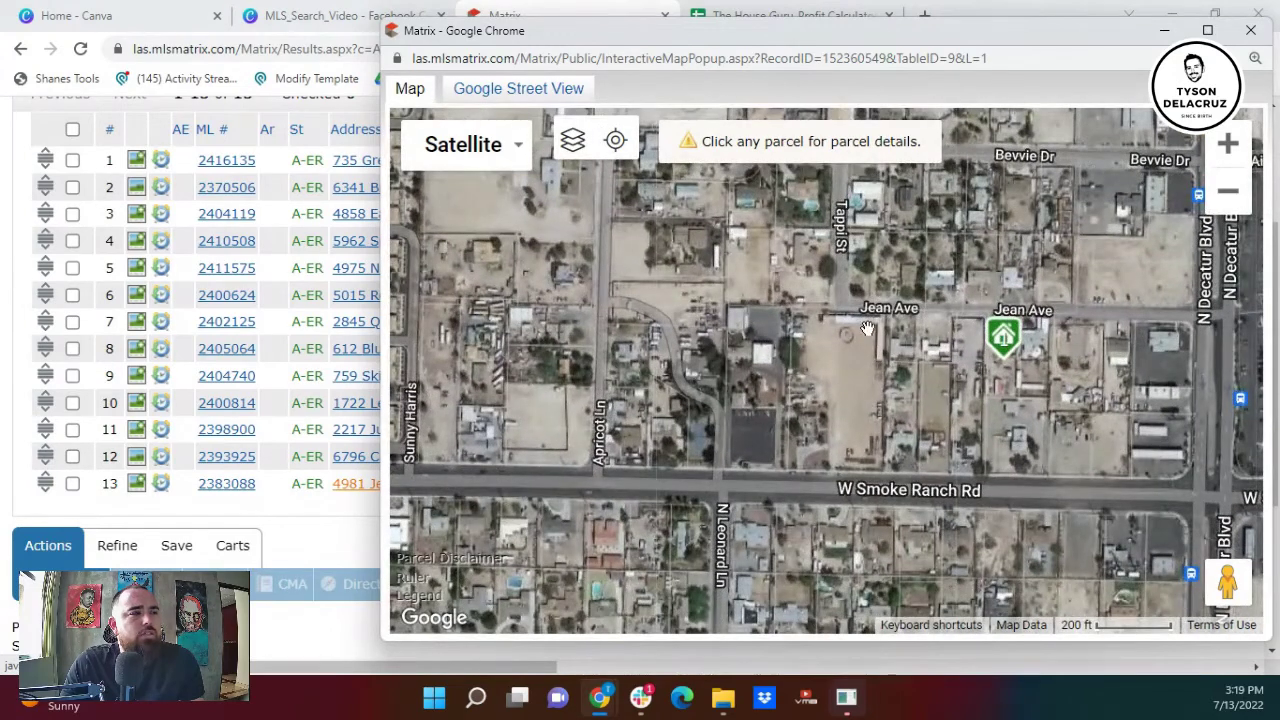
click(1252, 33)
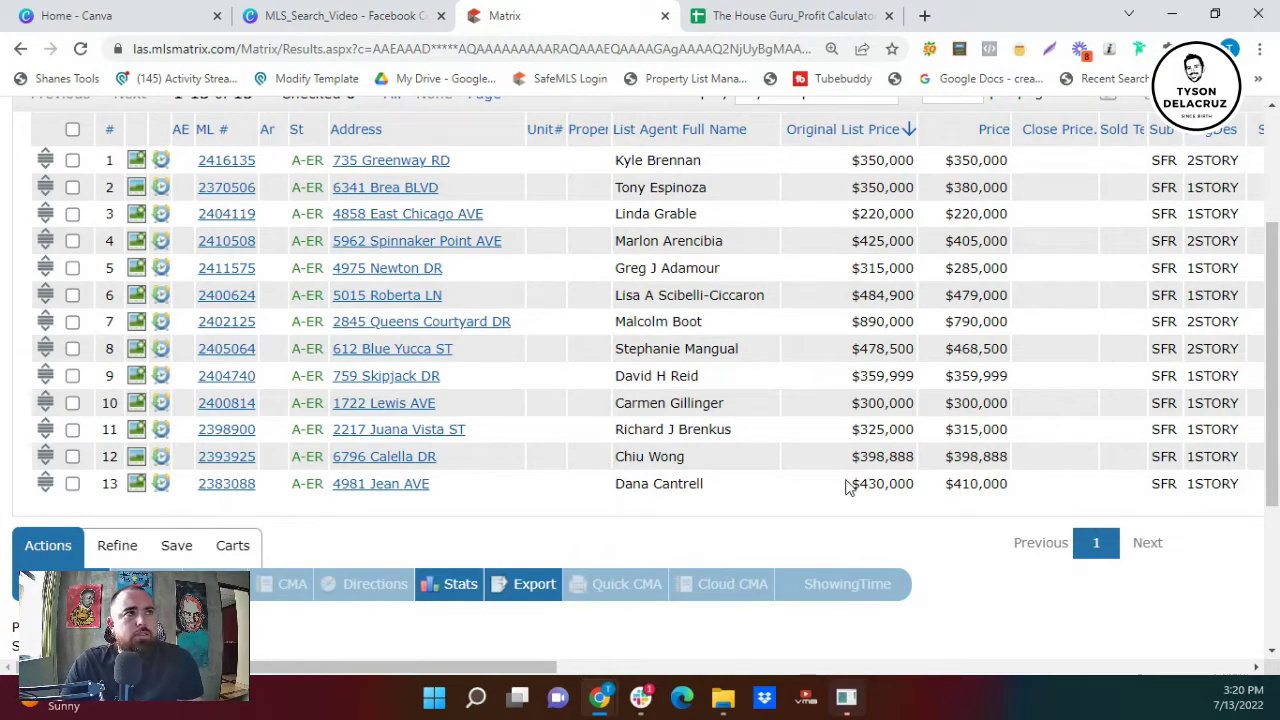
scroll(840, 450, up, 2)
scroll(800, 440, down, 2)
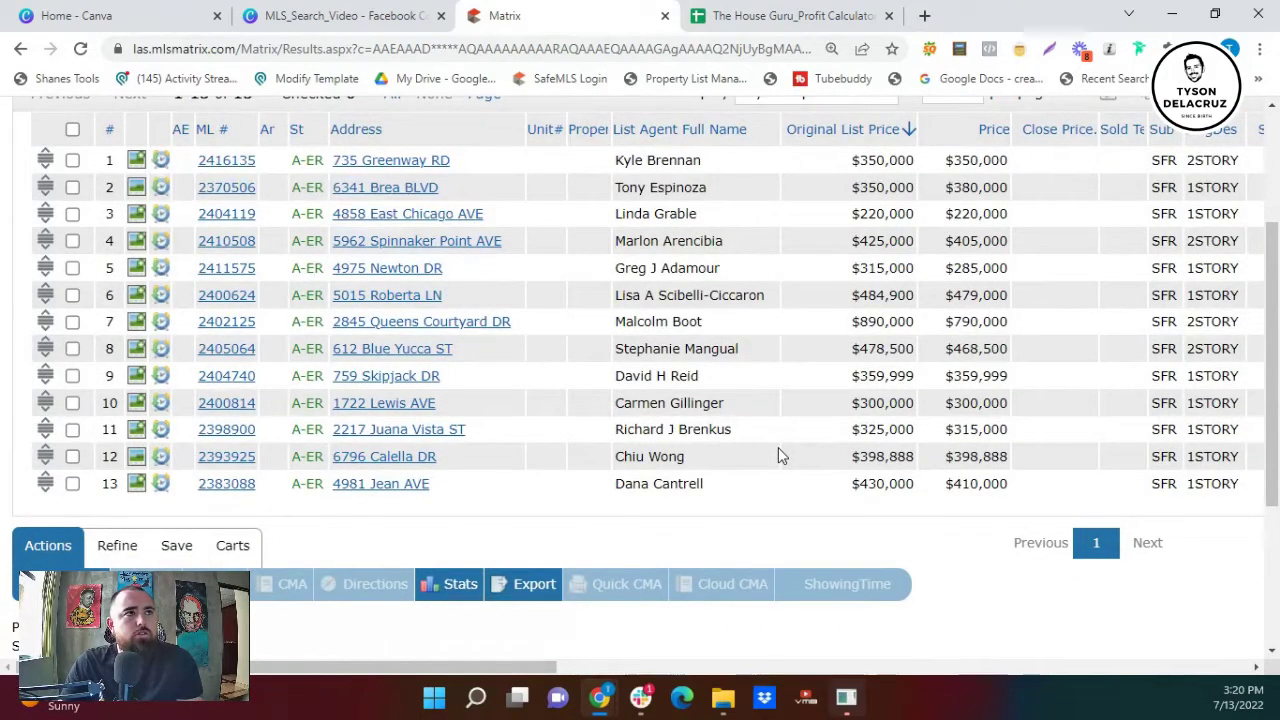
click(220, 486)
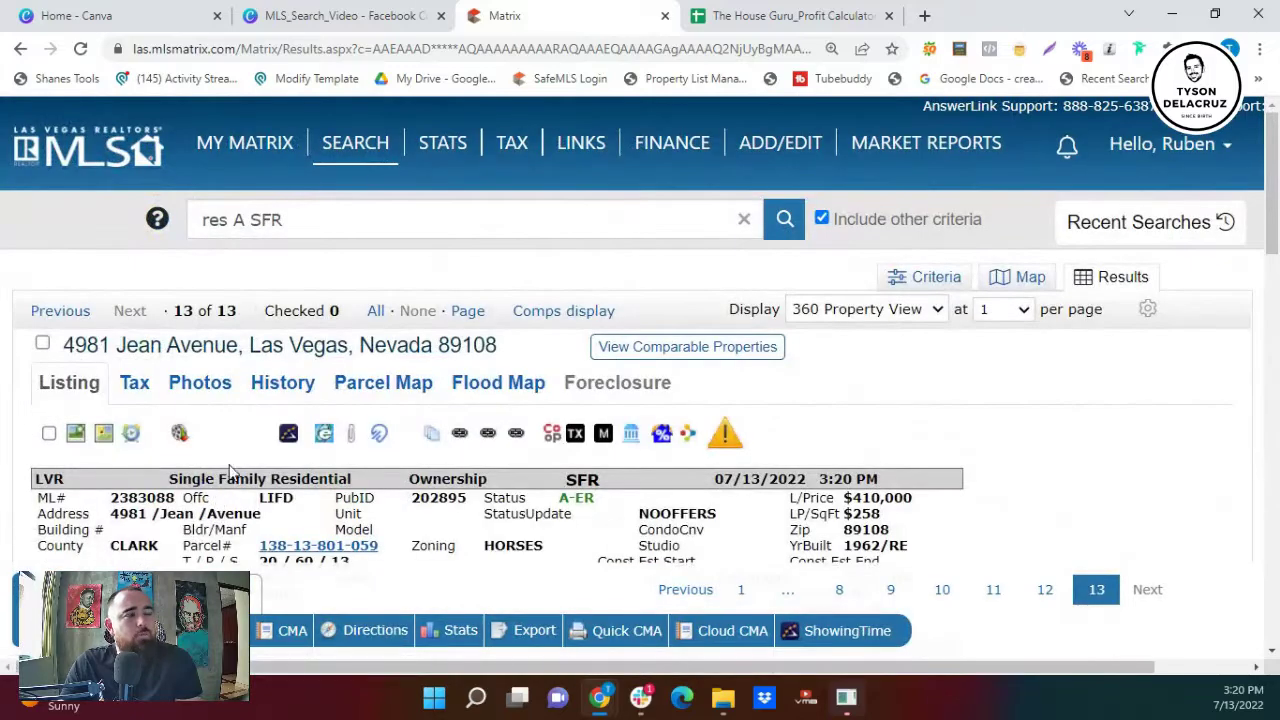
scroll(363, 327, down, 2)
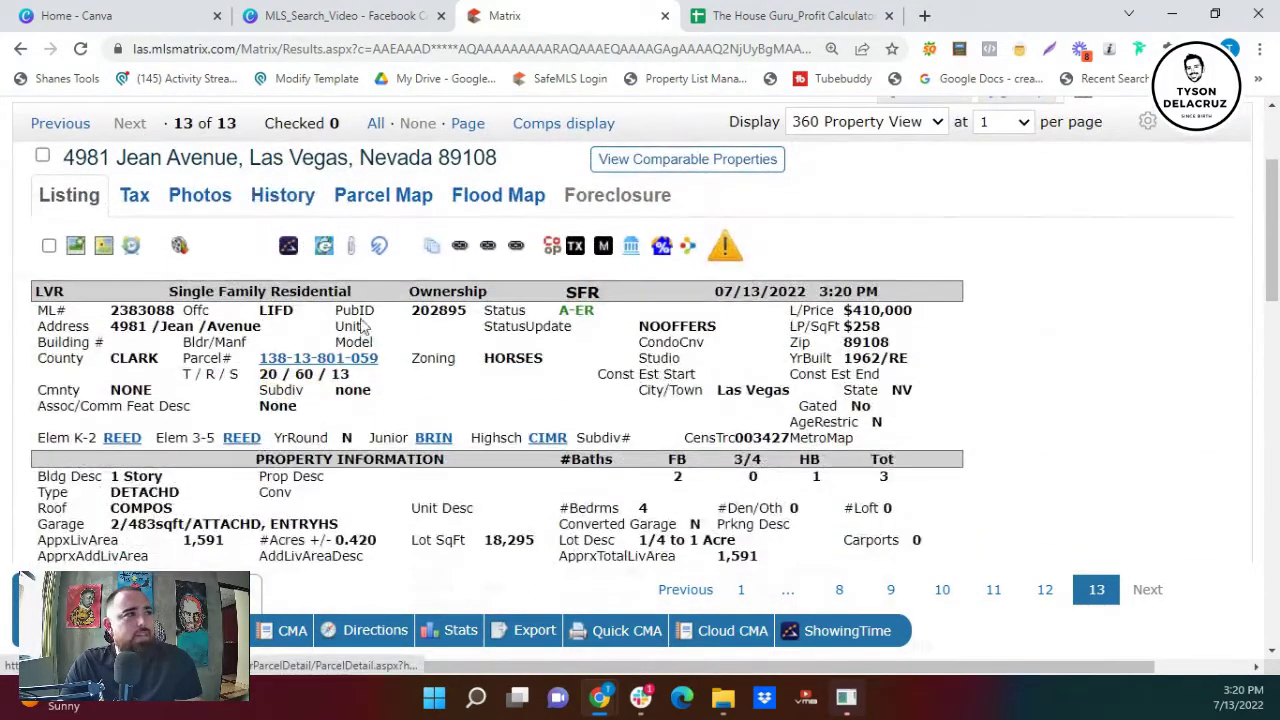
click(284, 195)
scroll(483, 459, down, 1)
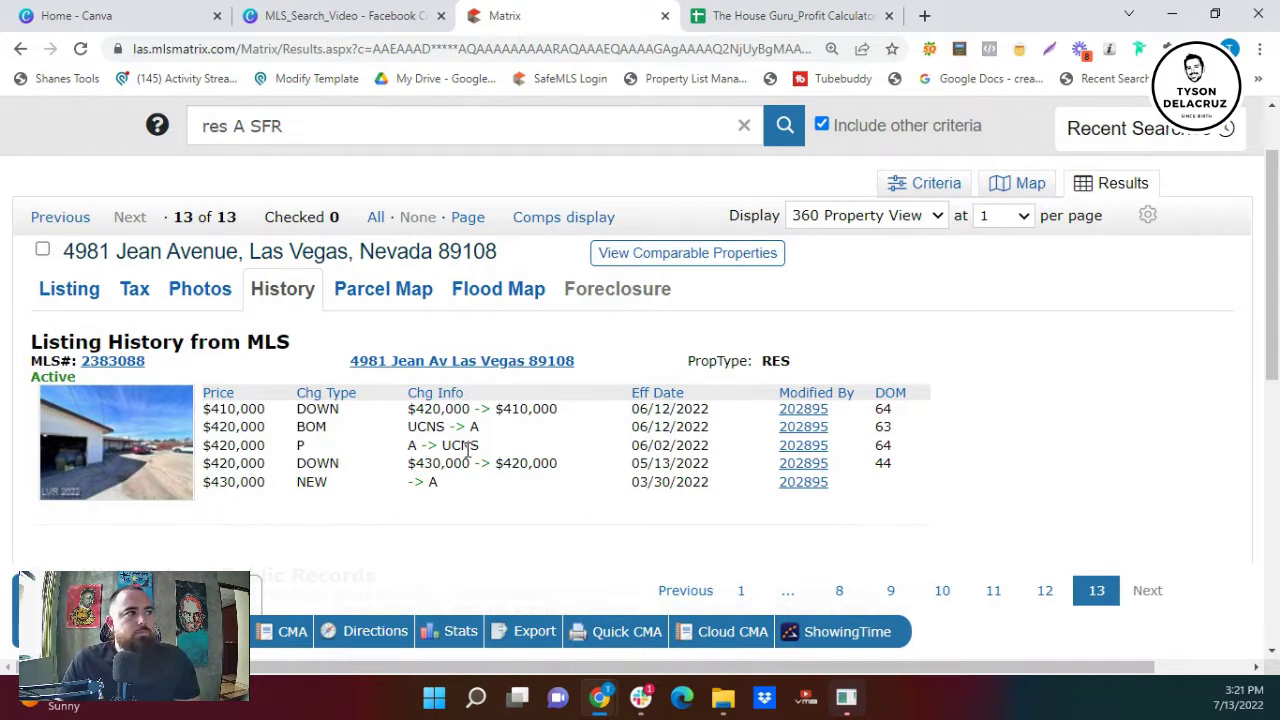
- Switch the results display to the my:Comps layout
click(890, 215)
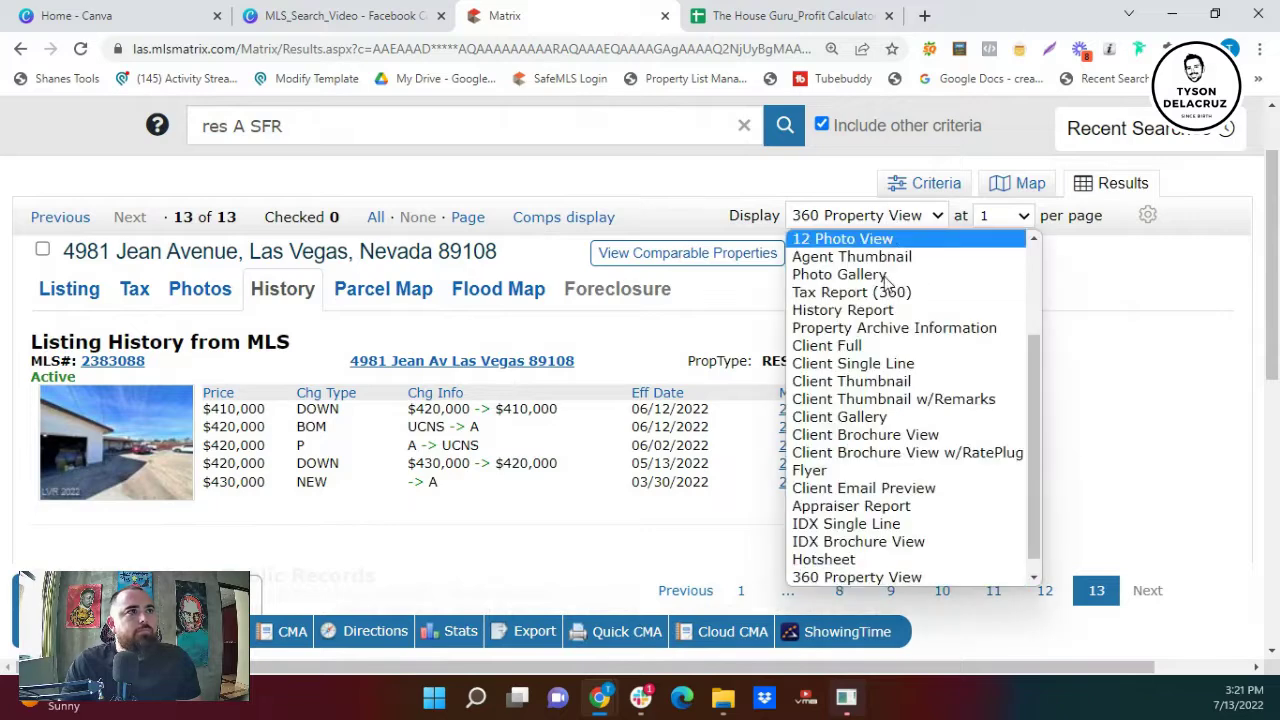
scroll(903, 323, up, 3)
click(830, 239)
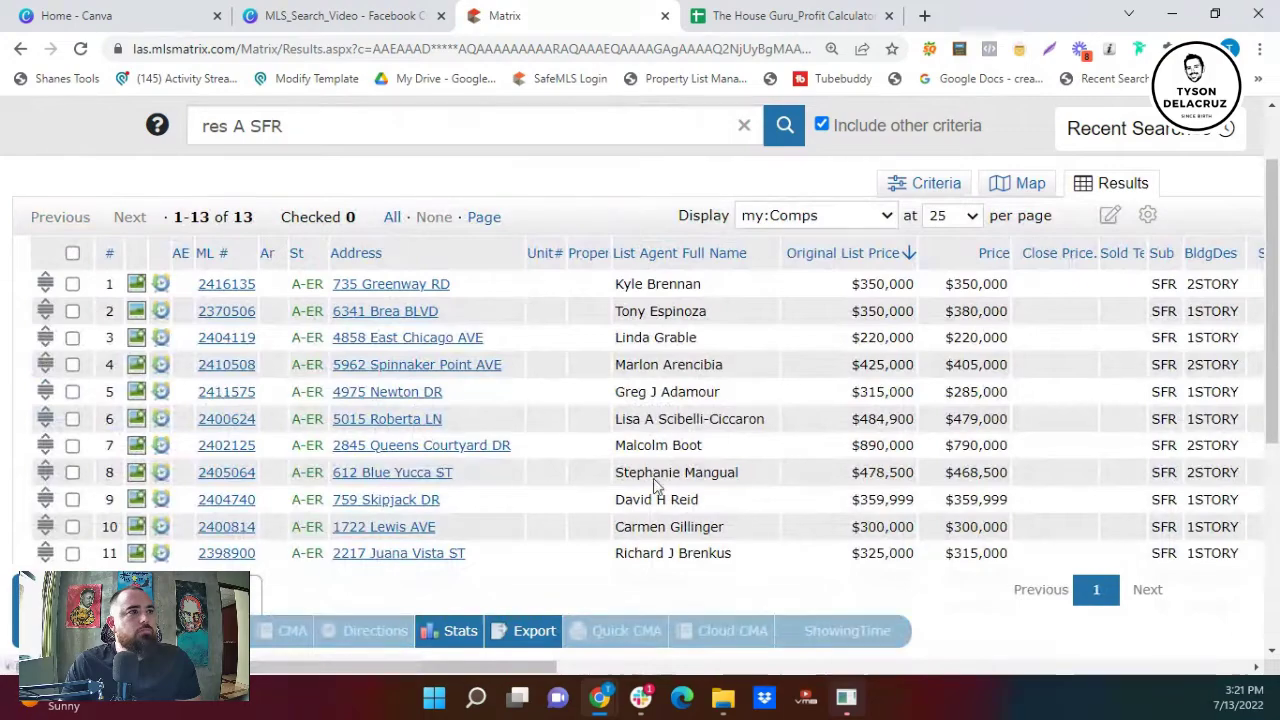
- Scroll the table across to the Sq Ft column and highlight the 2,820 figure
scroll(535, 668, down, 2)
drag(535, 668, 622, 670)
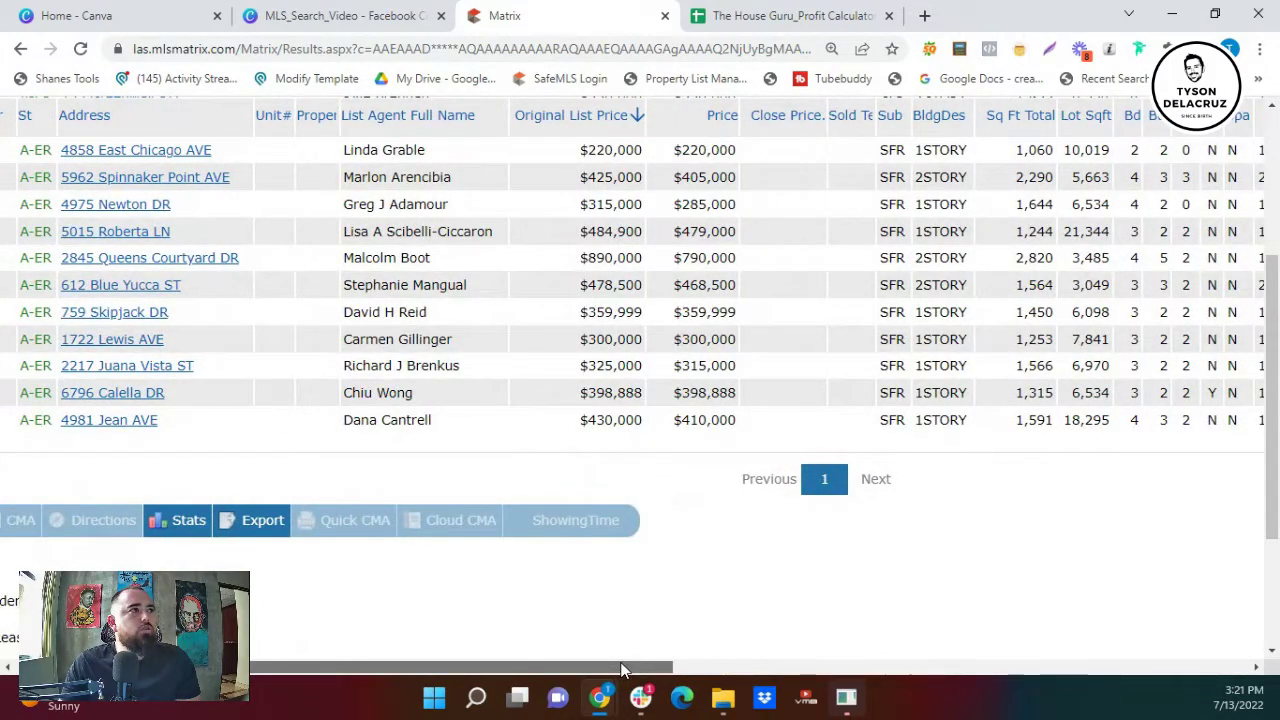
mouse_move(1016, 262)
mouse_down()
mouse_move(1046, 275)
mouse_move(1040, 258)
mouse_up()
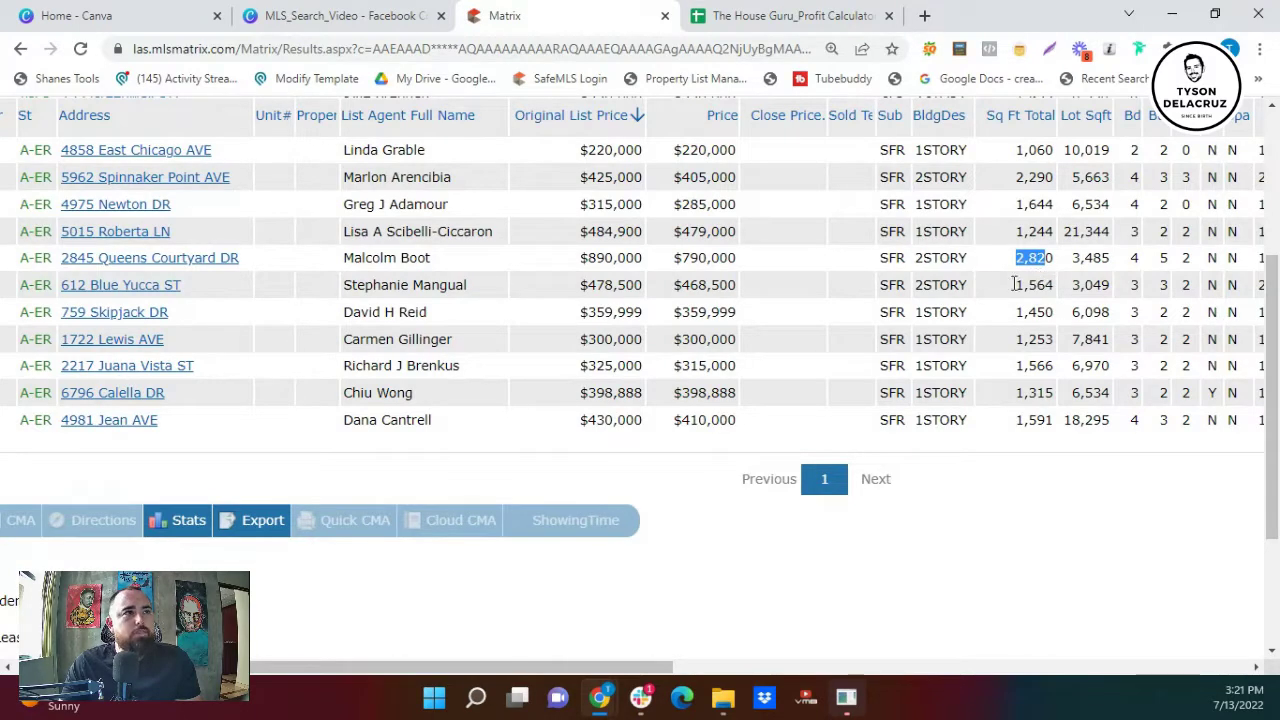
drag(645, 675, 548, 665)
click(92, 268)
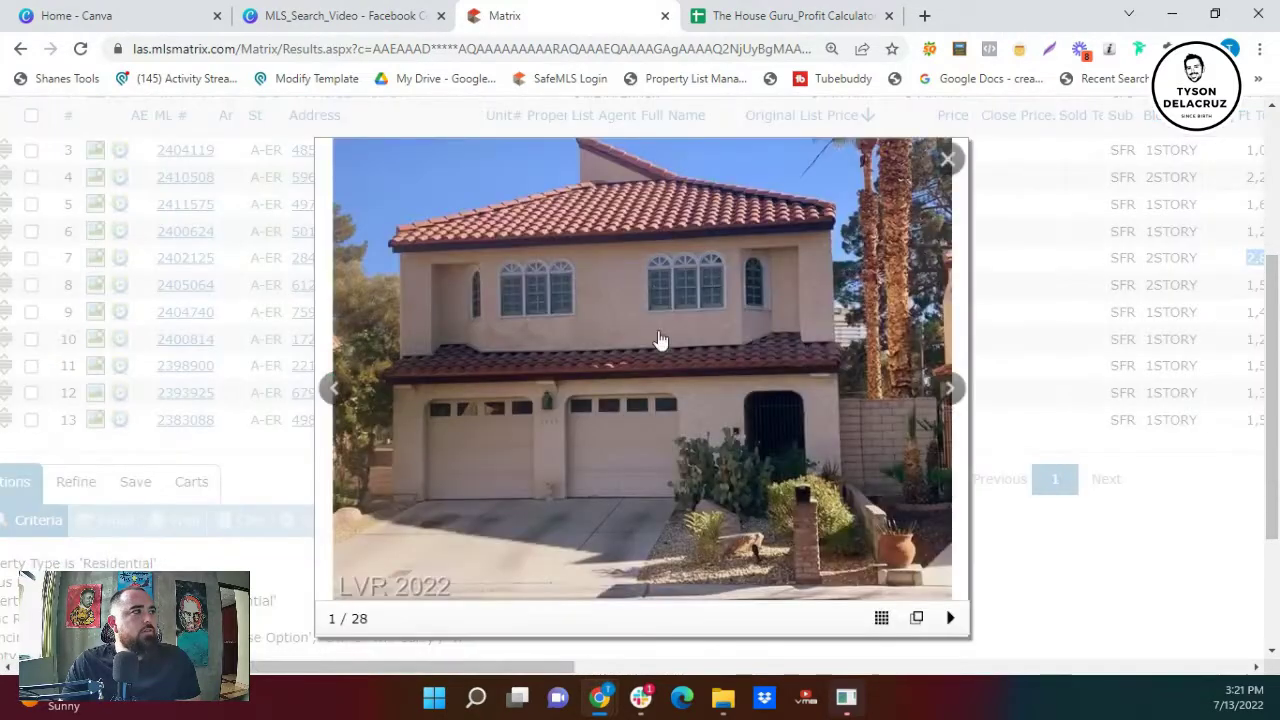
click(950, 391)
click(950, 391)
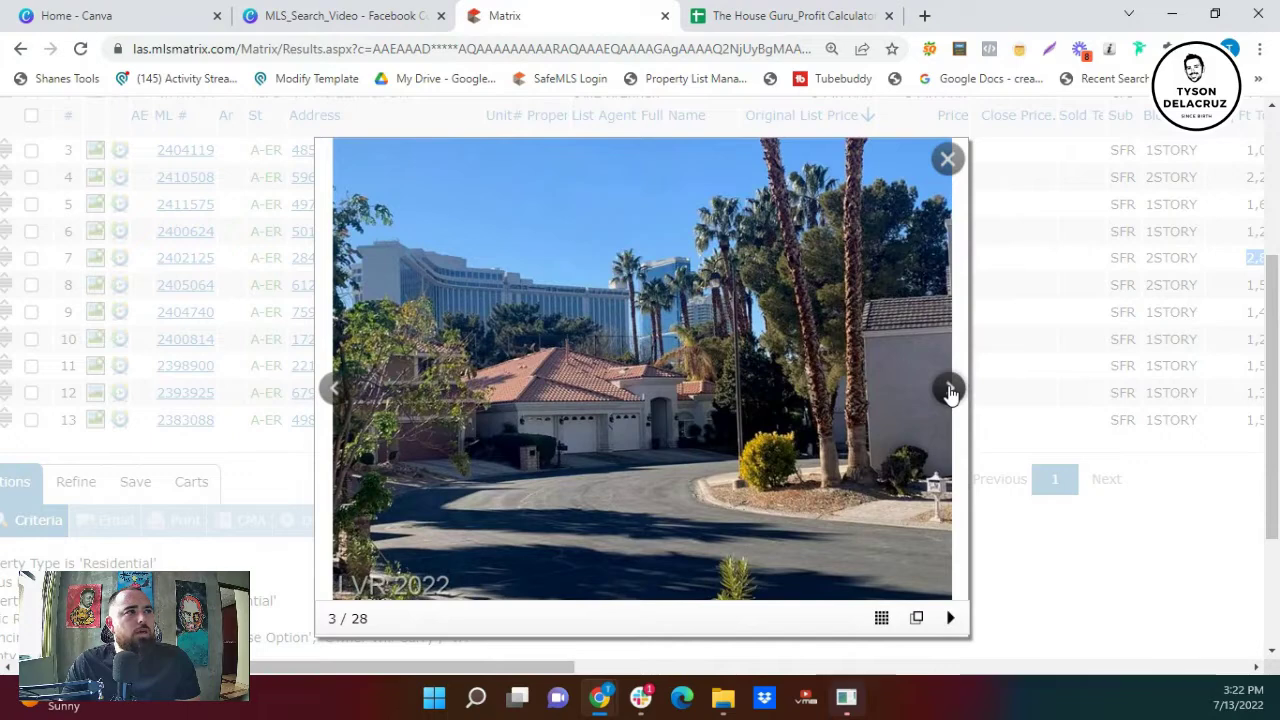
click(950, 391)
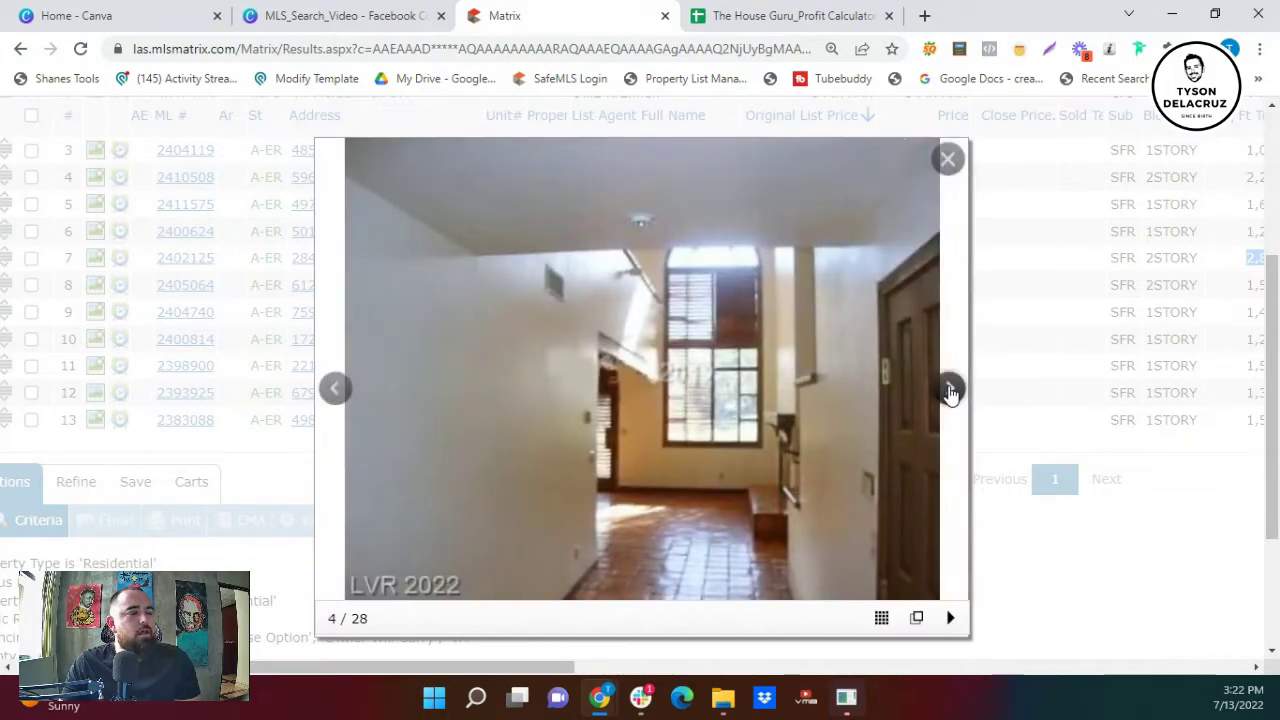
click(950, 391)
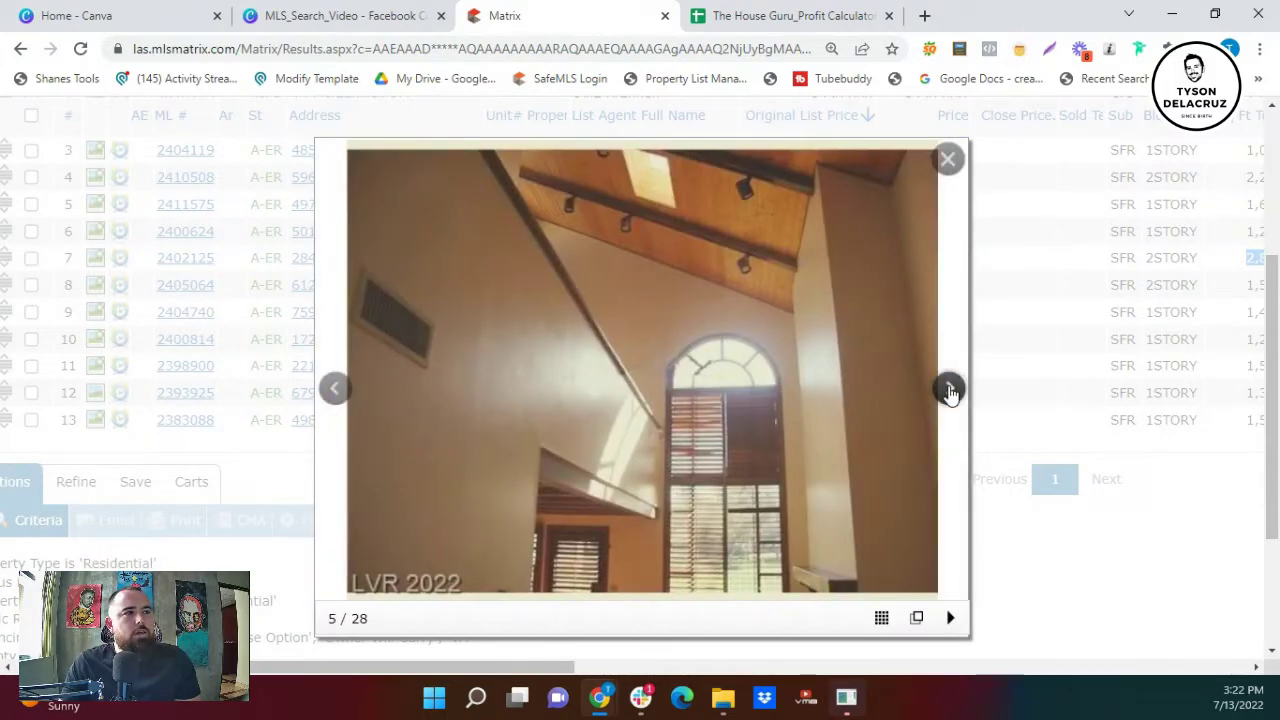
click(950, 391)
click(950, 391)
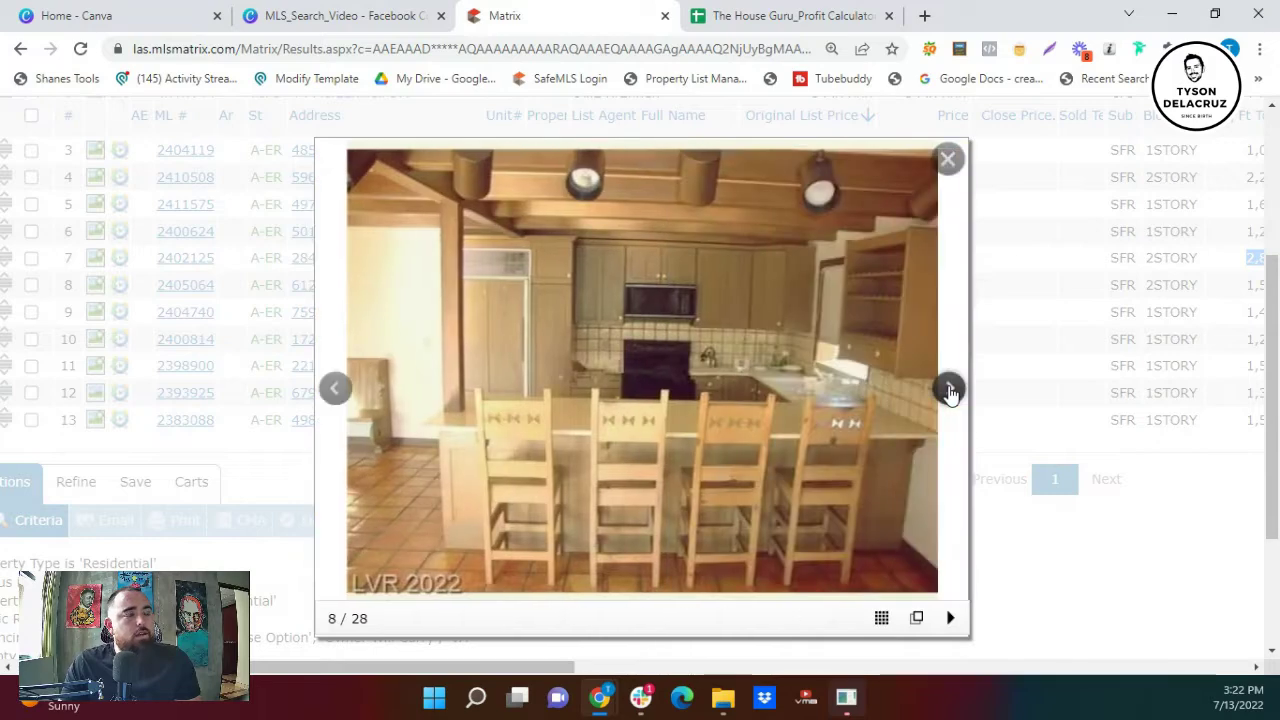
click(950, 390)
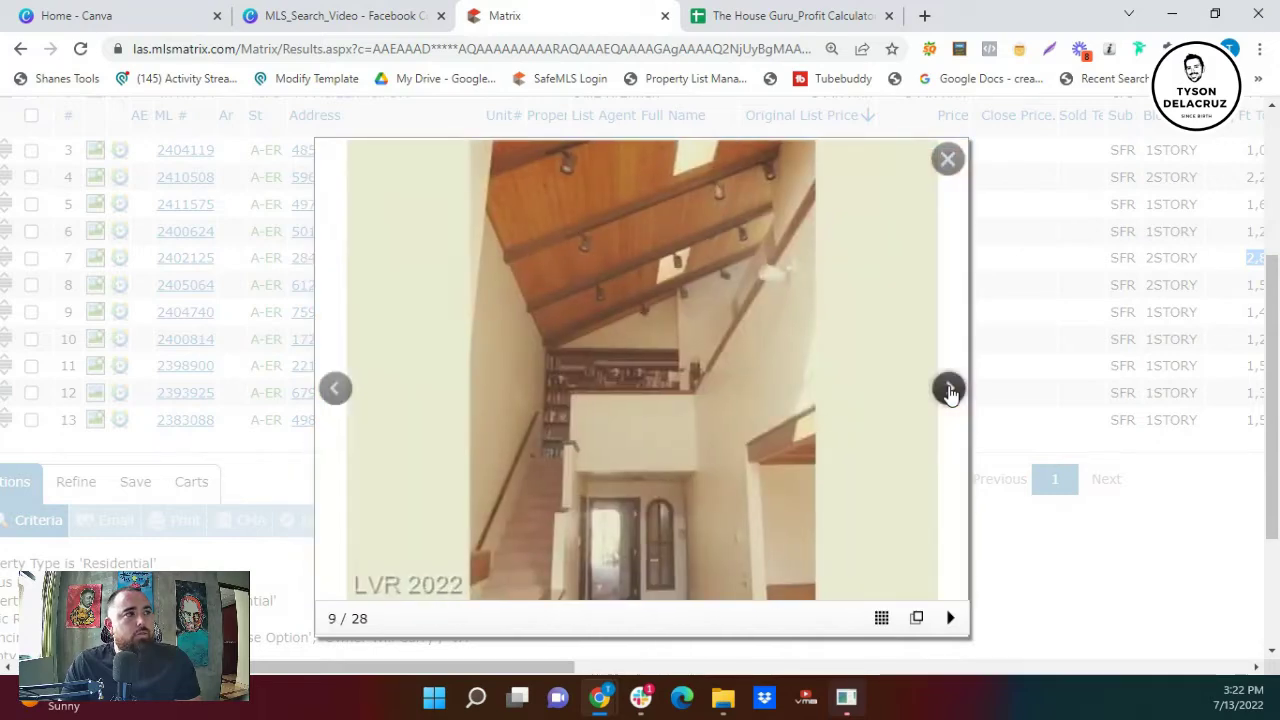
click(950, 390)
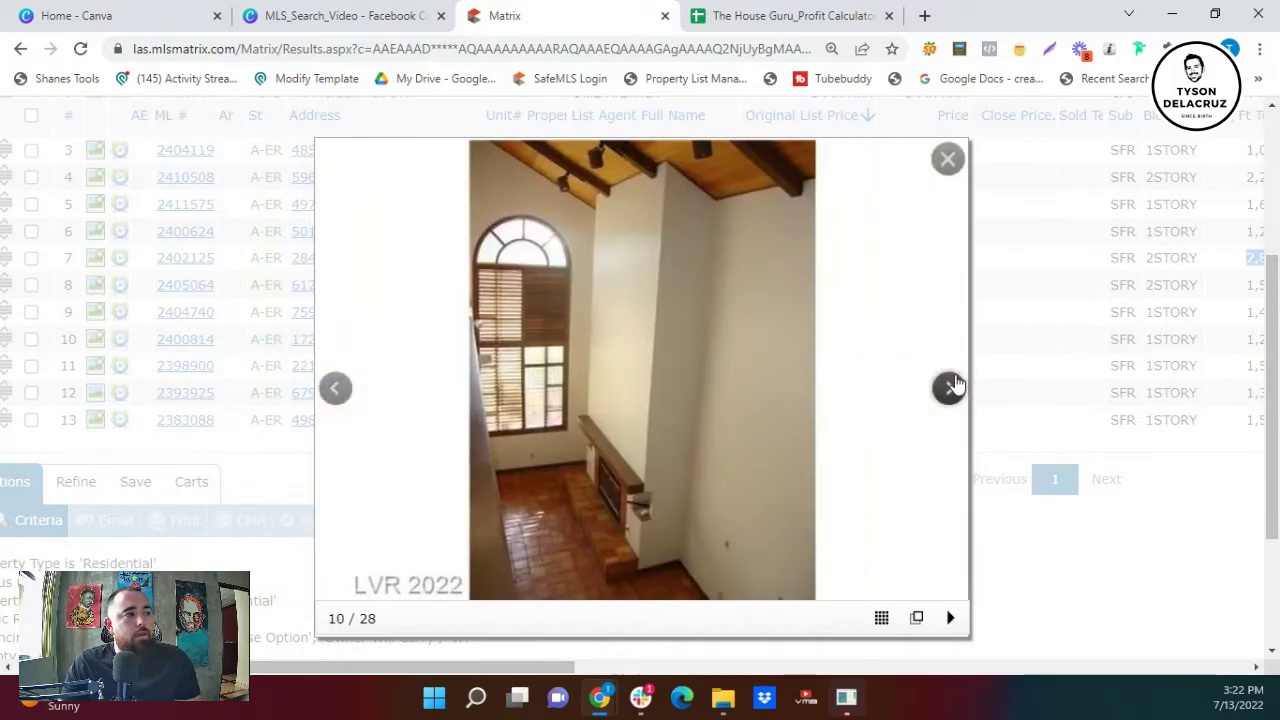
click(950, 390)
click(950, 390)
click(950, 392)
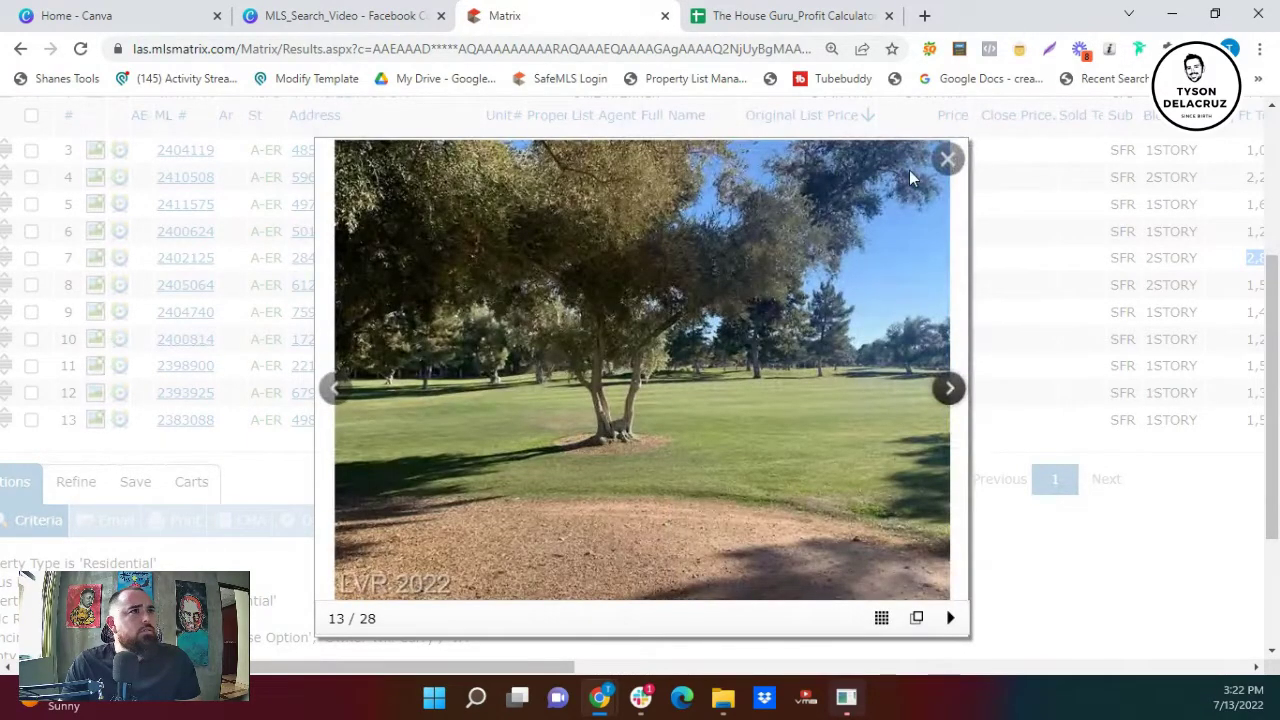
- Close the gallery and open the history for ML# 2402125
click(947, 158)
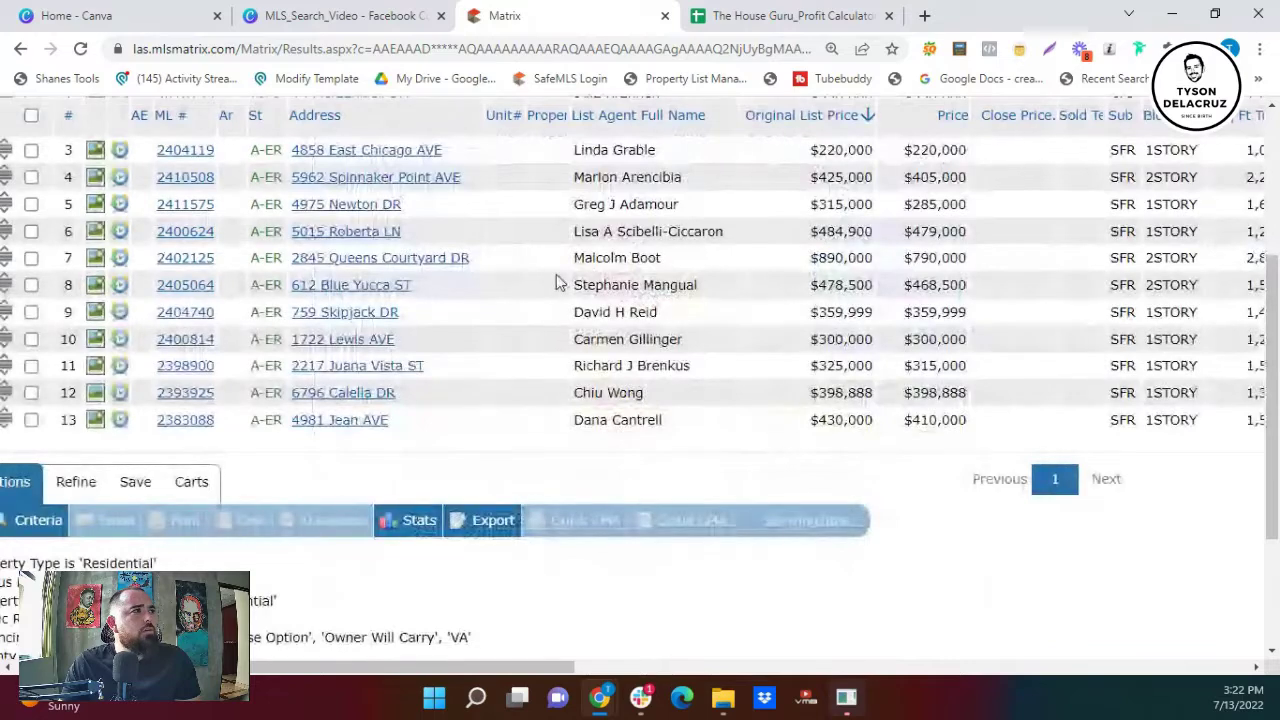
click(185, 260)
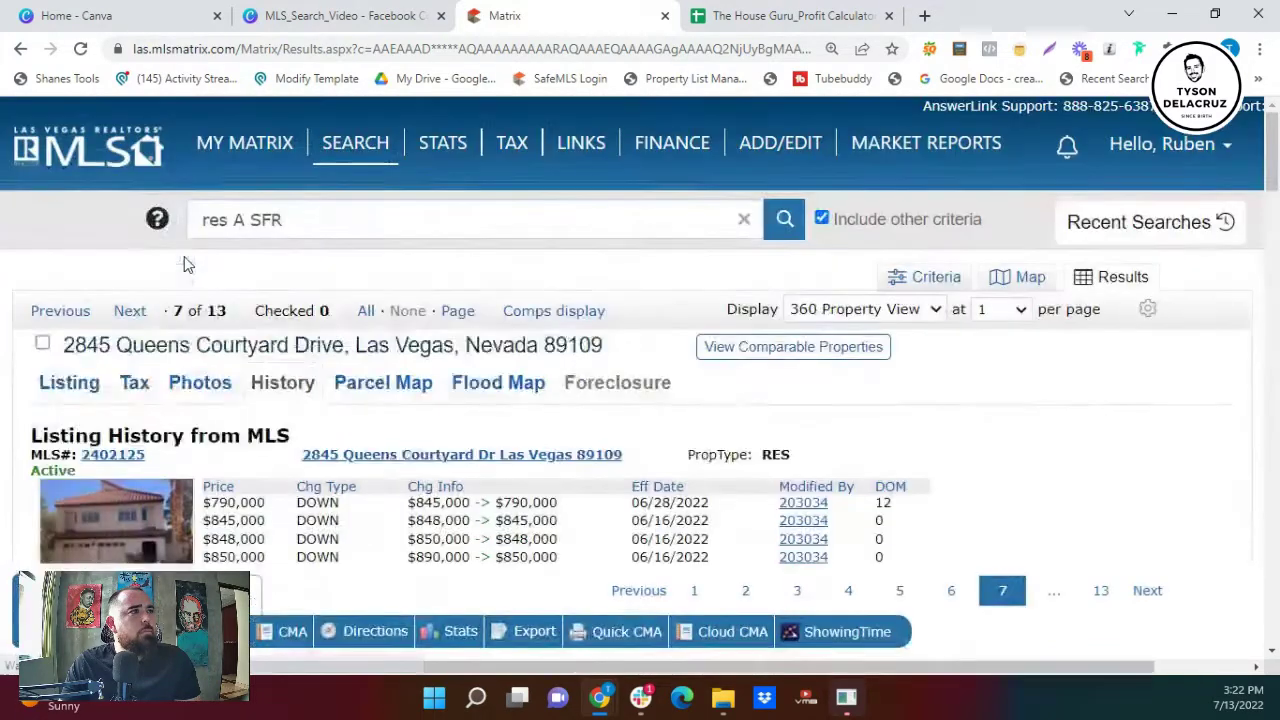
scroll(428, 370, down, 1)
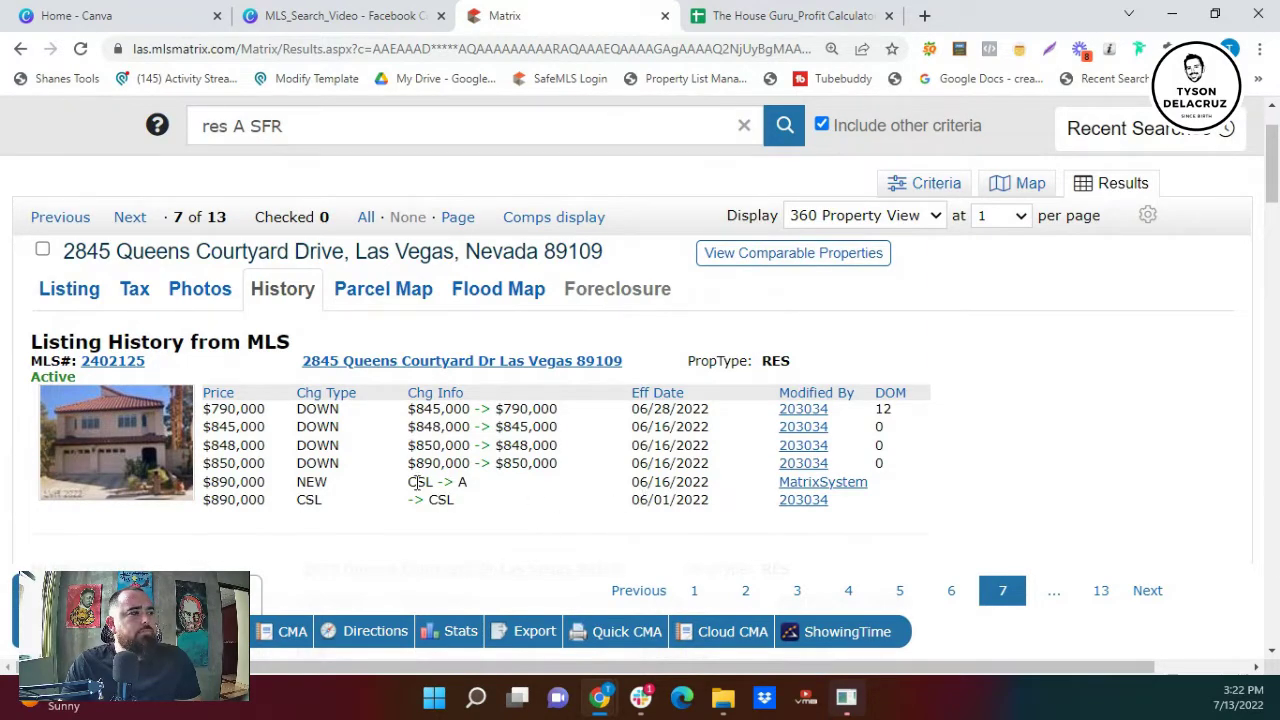
- Highlight the 06/16/2022 effective date in the listing's price history
scroll(418, 482, down, 1)
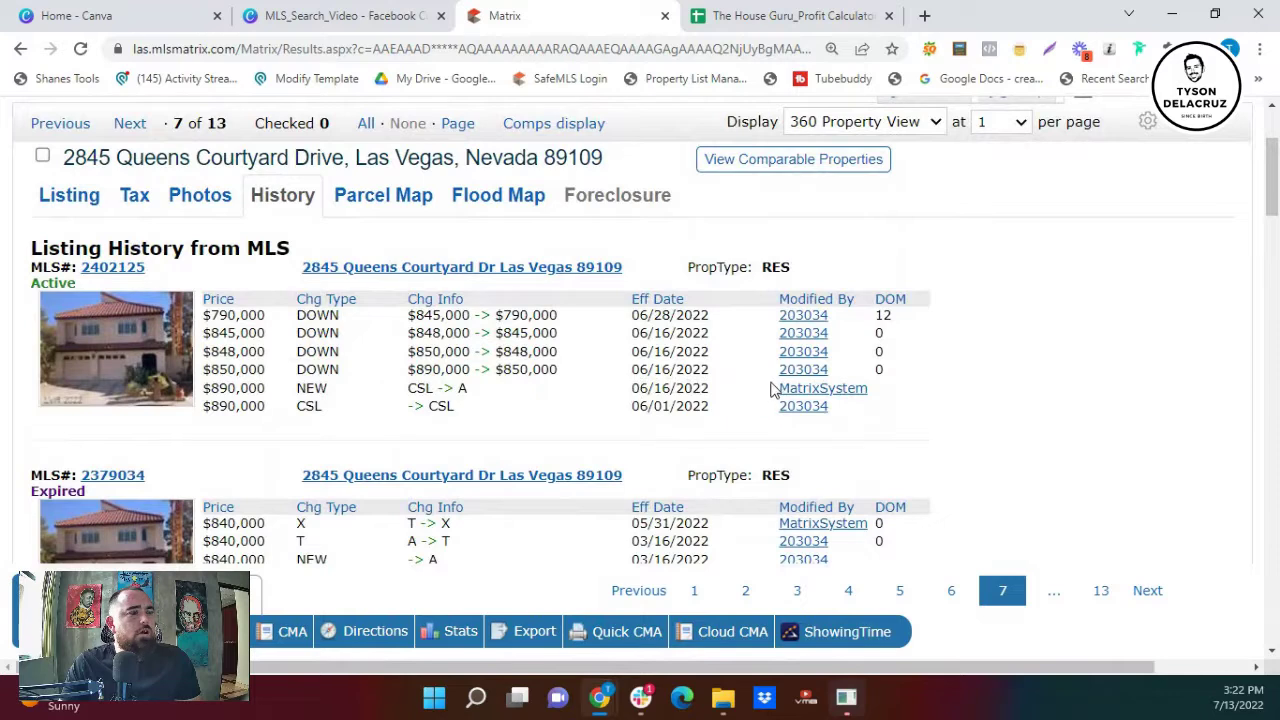
drag(637, 395, 679, 387)
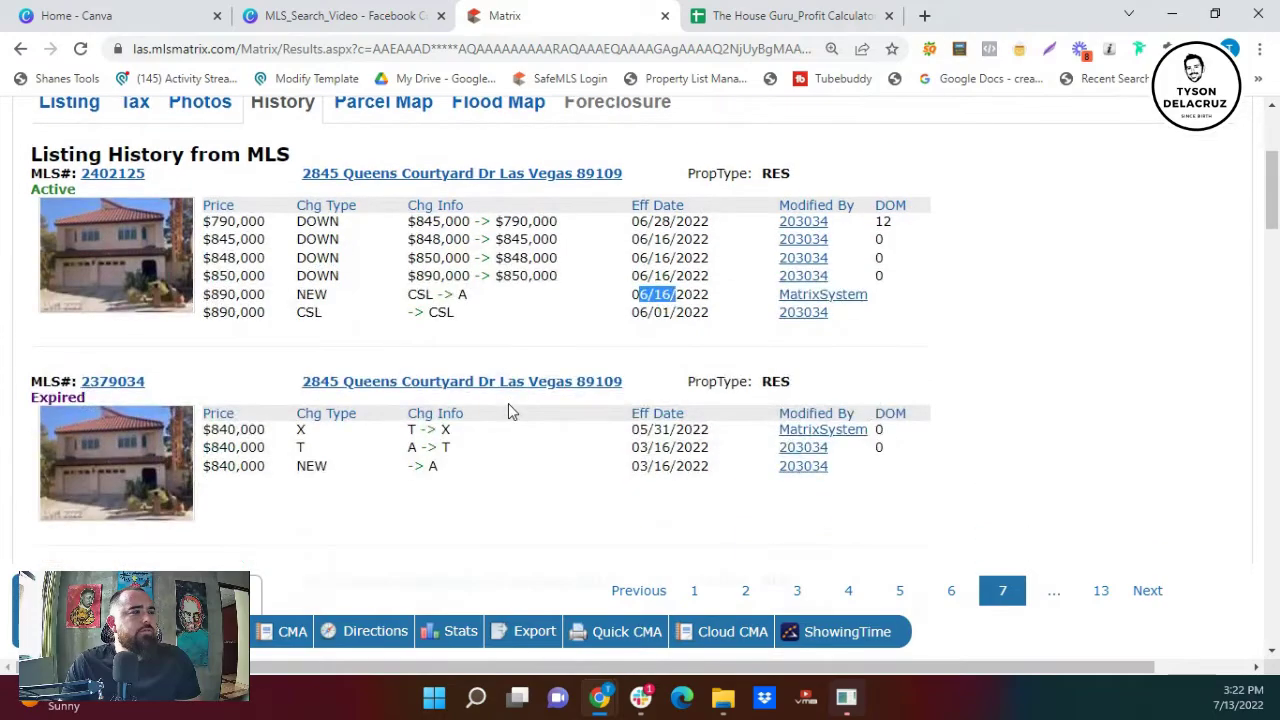
scroll(508, 411, up, 1)
click(52, 298)
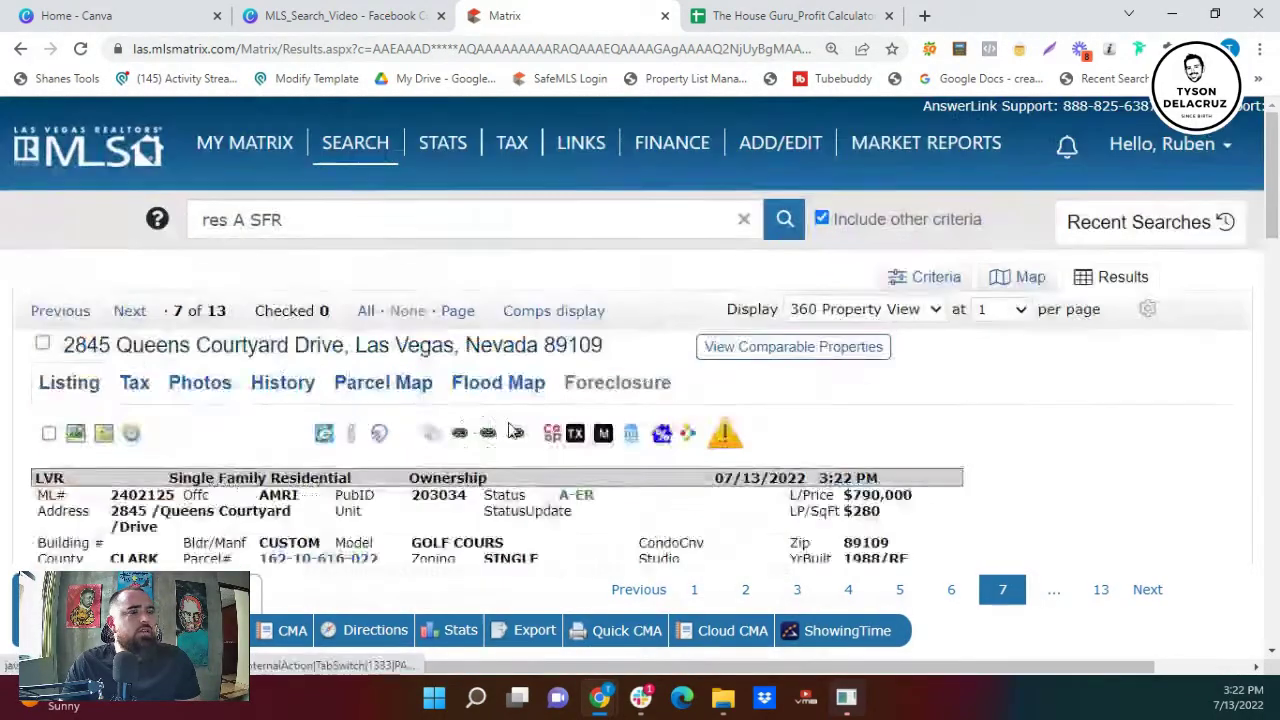
scroll(557, 490, down, 1)
scroll(557, 490, down, 4)
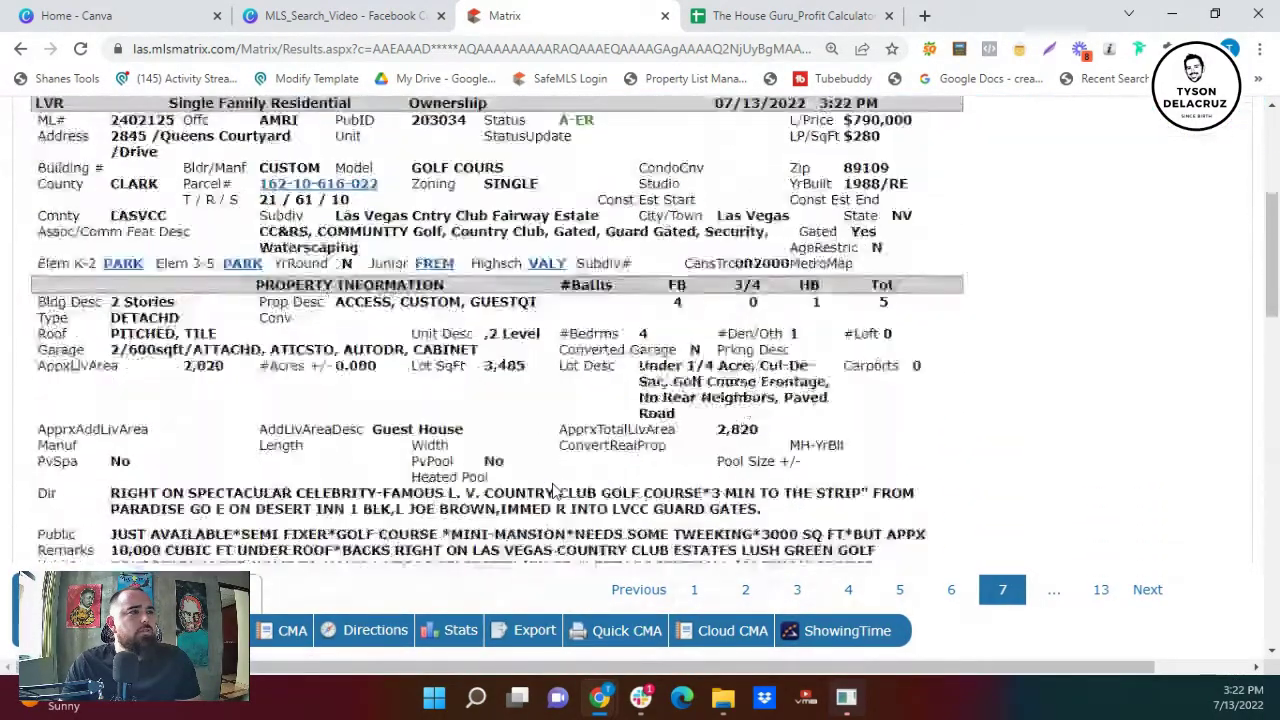
scroll(557, 490, down, 3)
scroll(557, 490, up, 10)
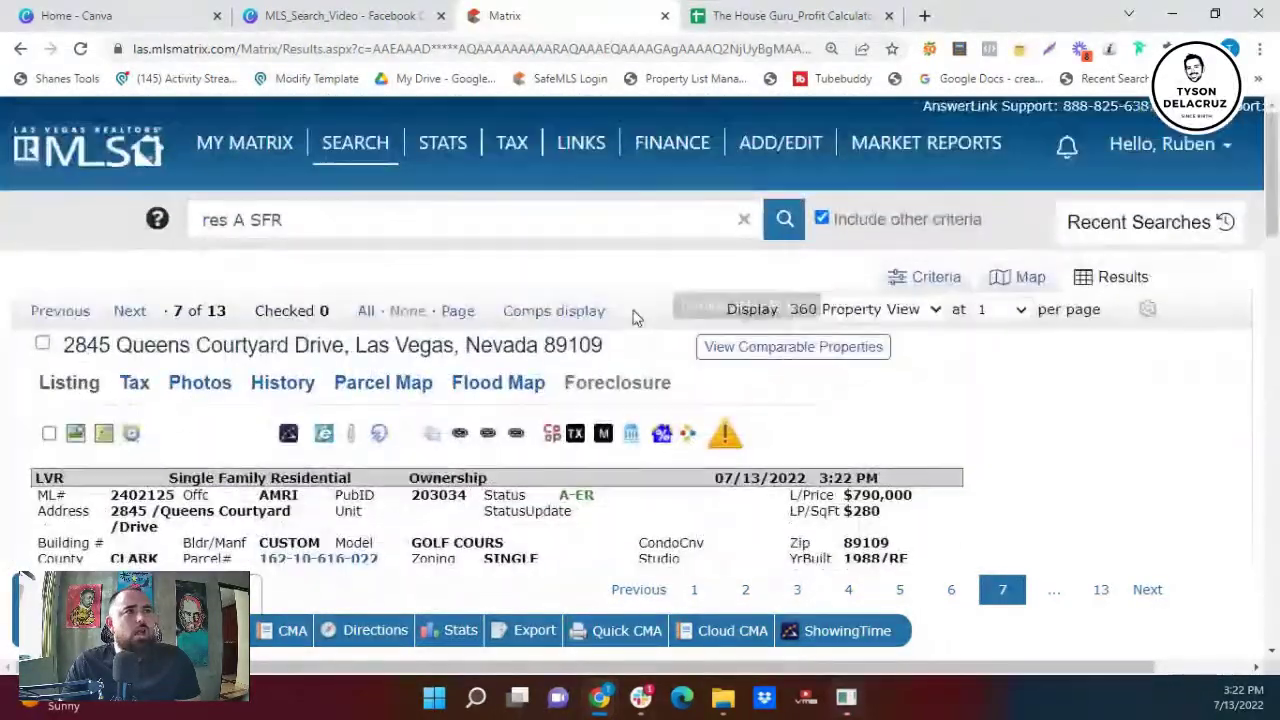
click(884, 310)
scroll(884, 312, up, 5)
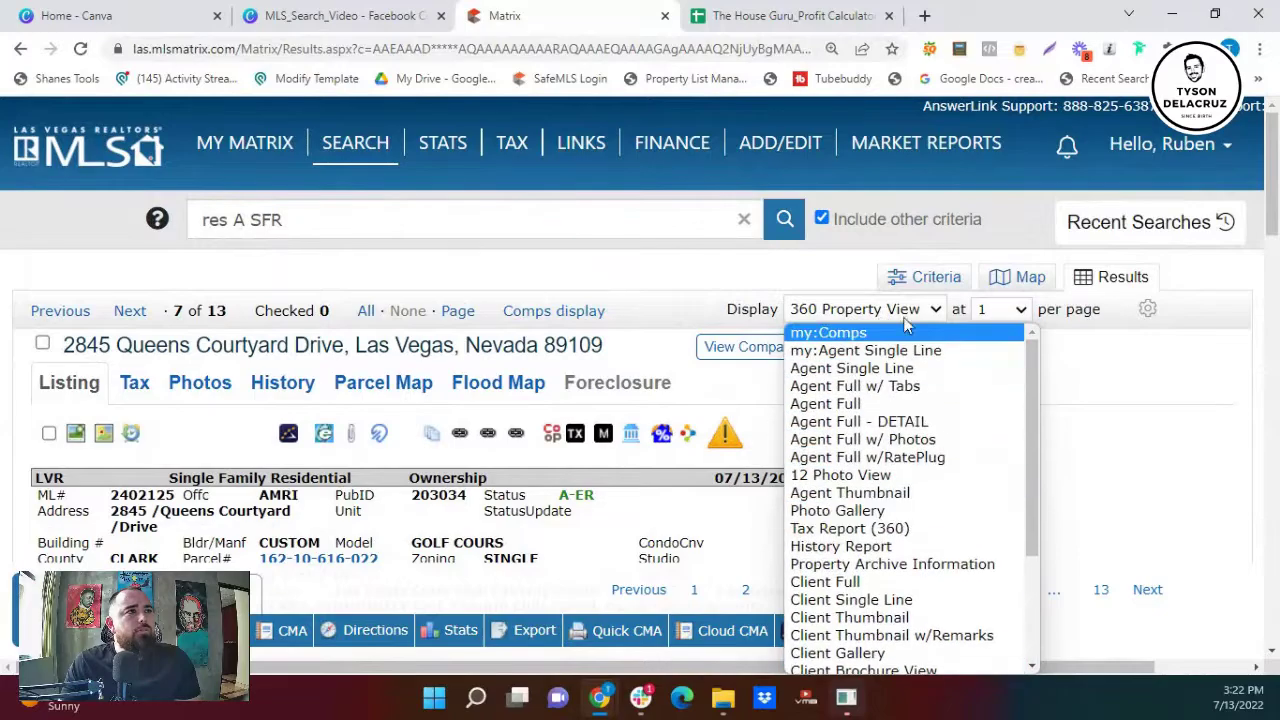
- On the criteria form, replace the Public Remarks keyword *fixer* with *handyman*, giving 4 matches
click(925, 277)
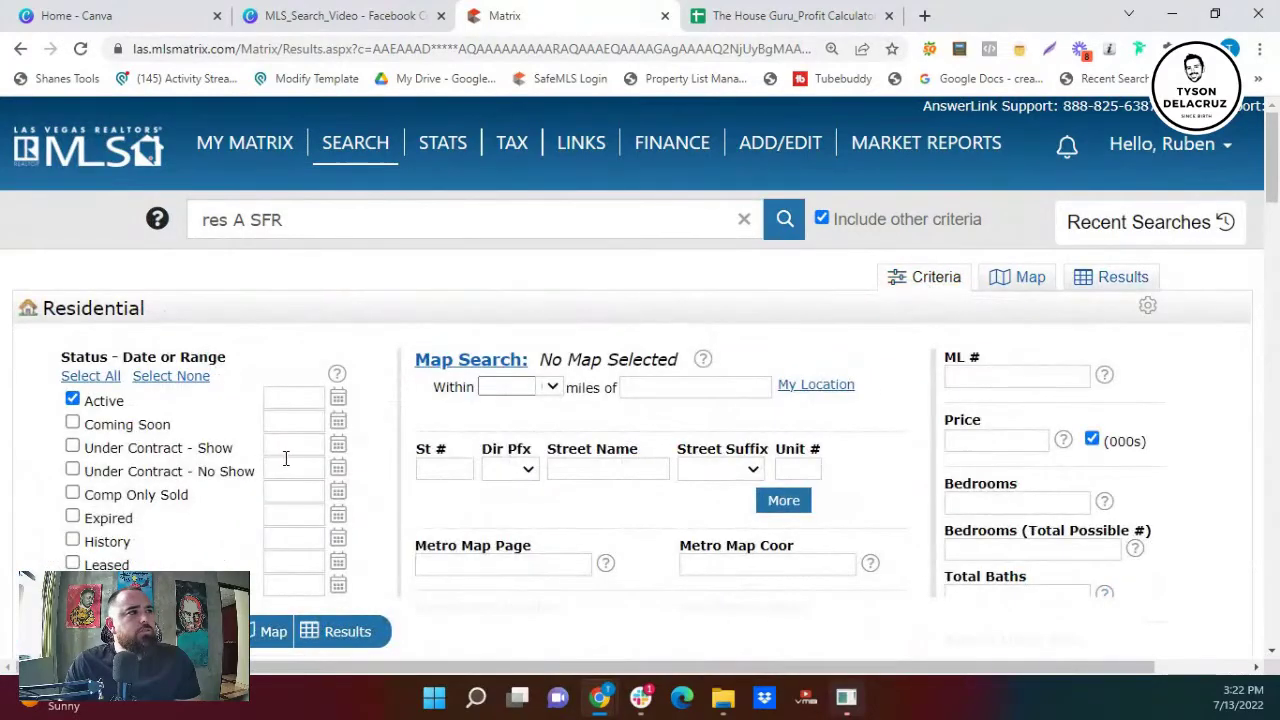
scroll(285, 458, down, 15)
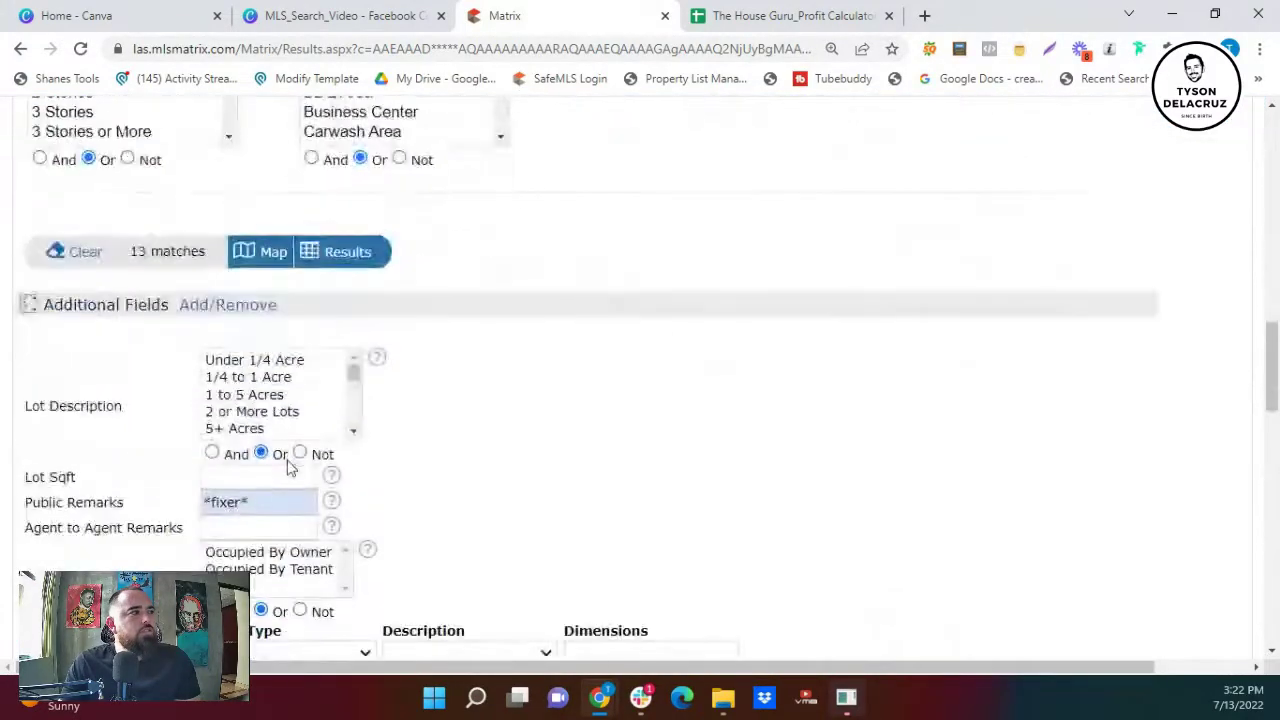
scroll(288, 468, down, 3)
drag(294, 220, 144, 236)
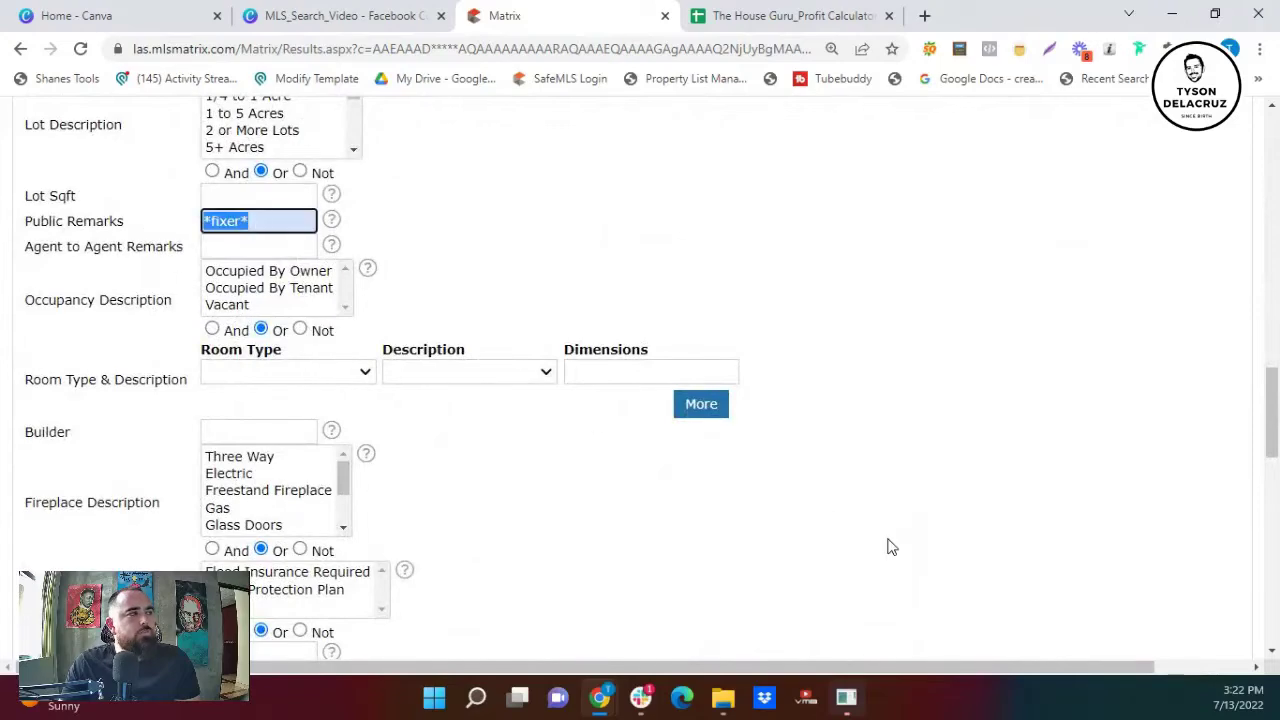
scroll(600, 420, up, 2)
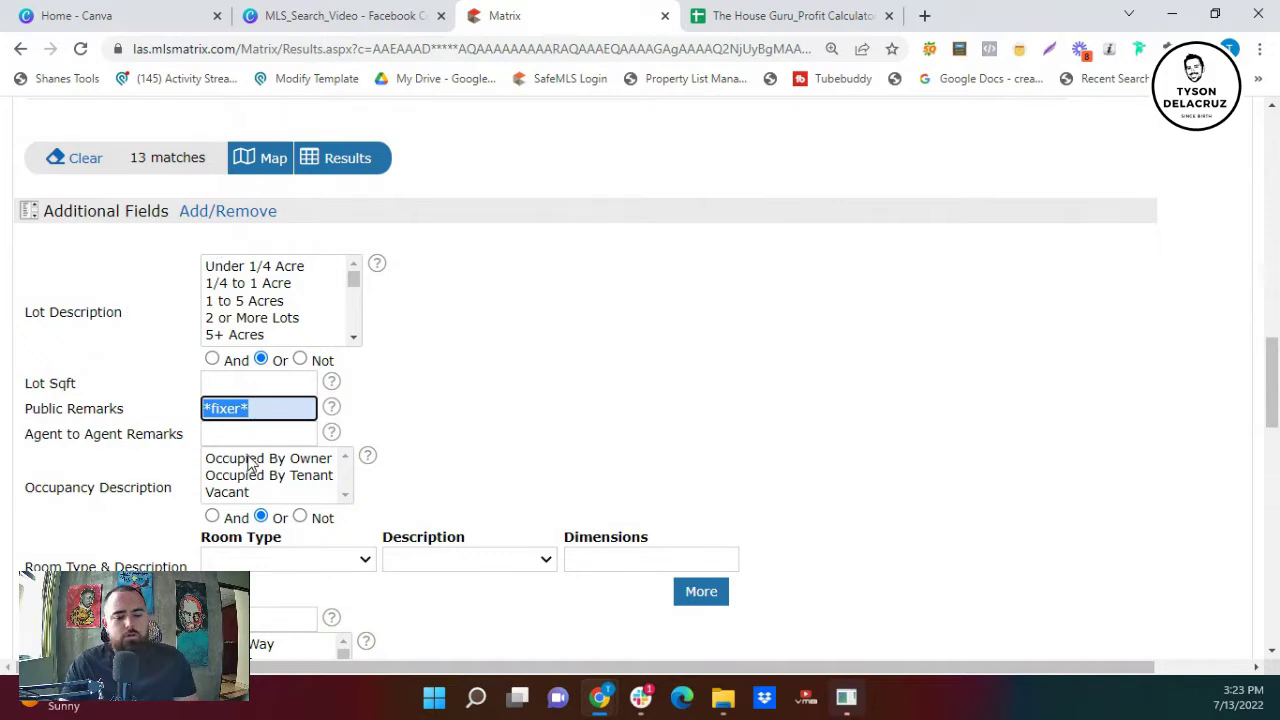
text(*)
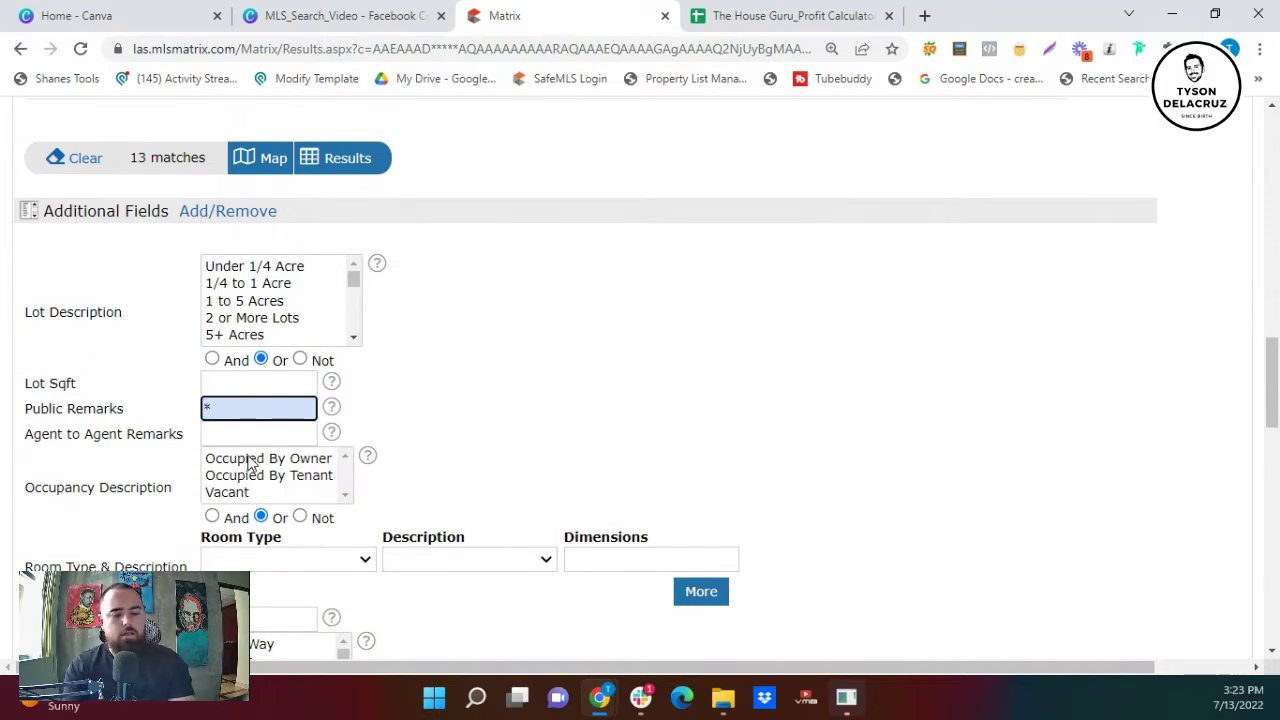
text(hand)
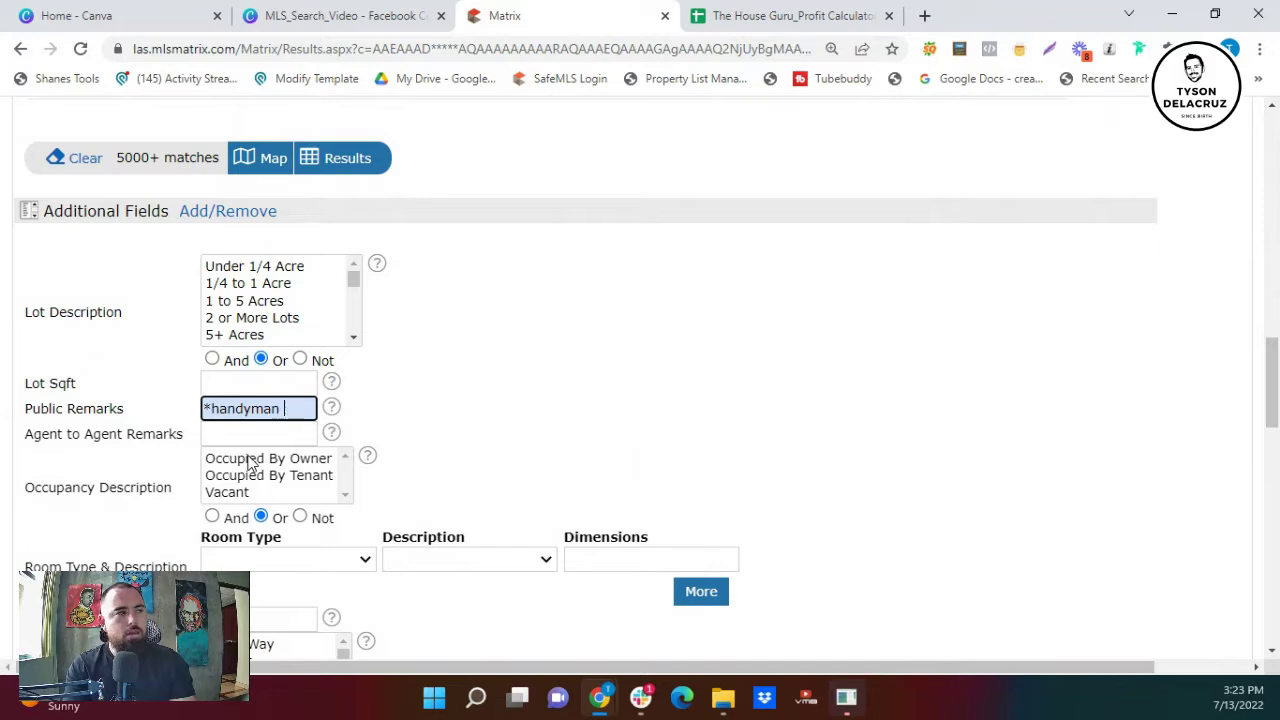
text(yman*)
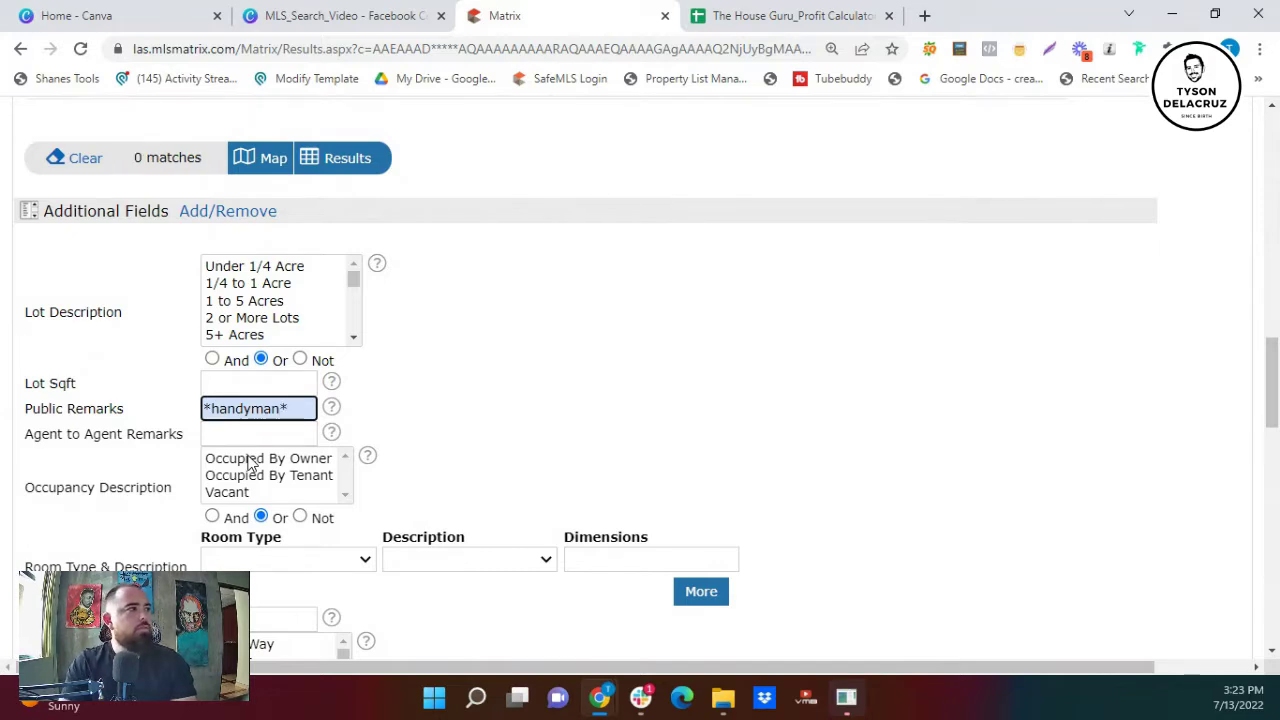
drag(310, 412, 183, 395)
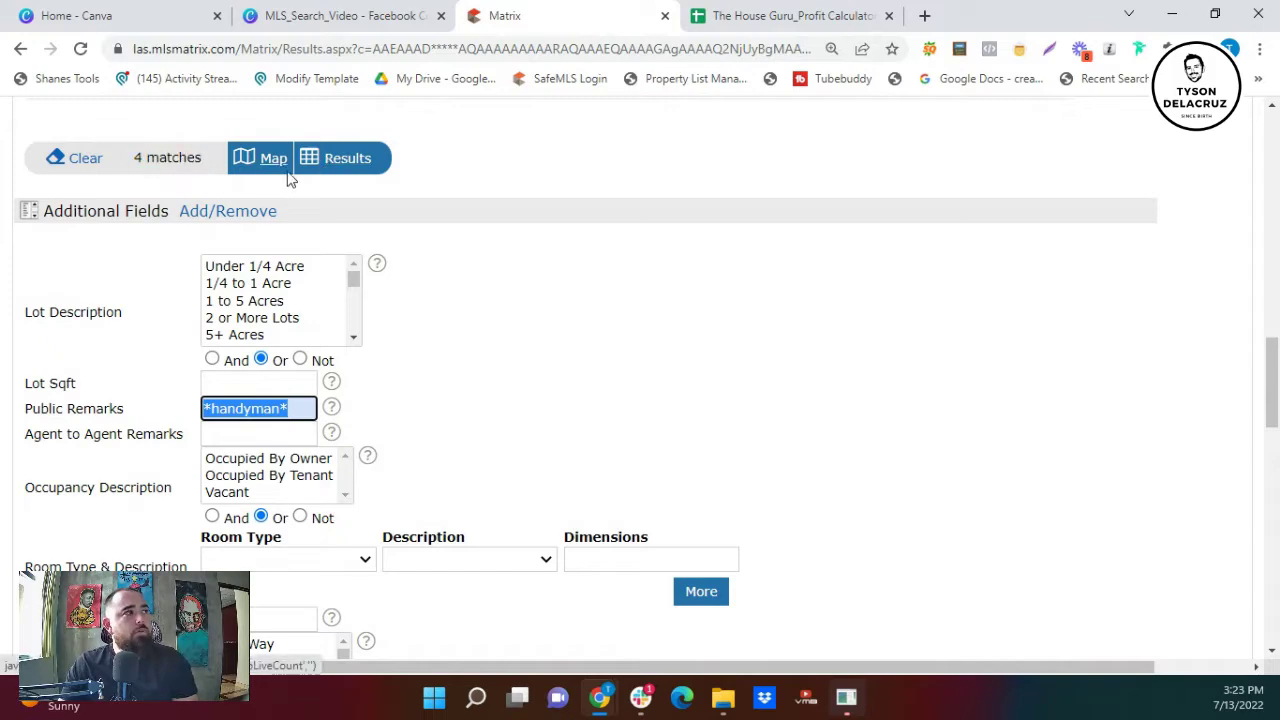
- Run the handyman search and view the 4 results in the my:Comps table, scrolling across its columns
click(348, 168)
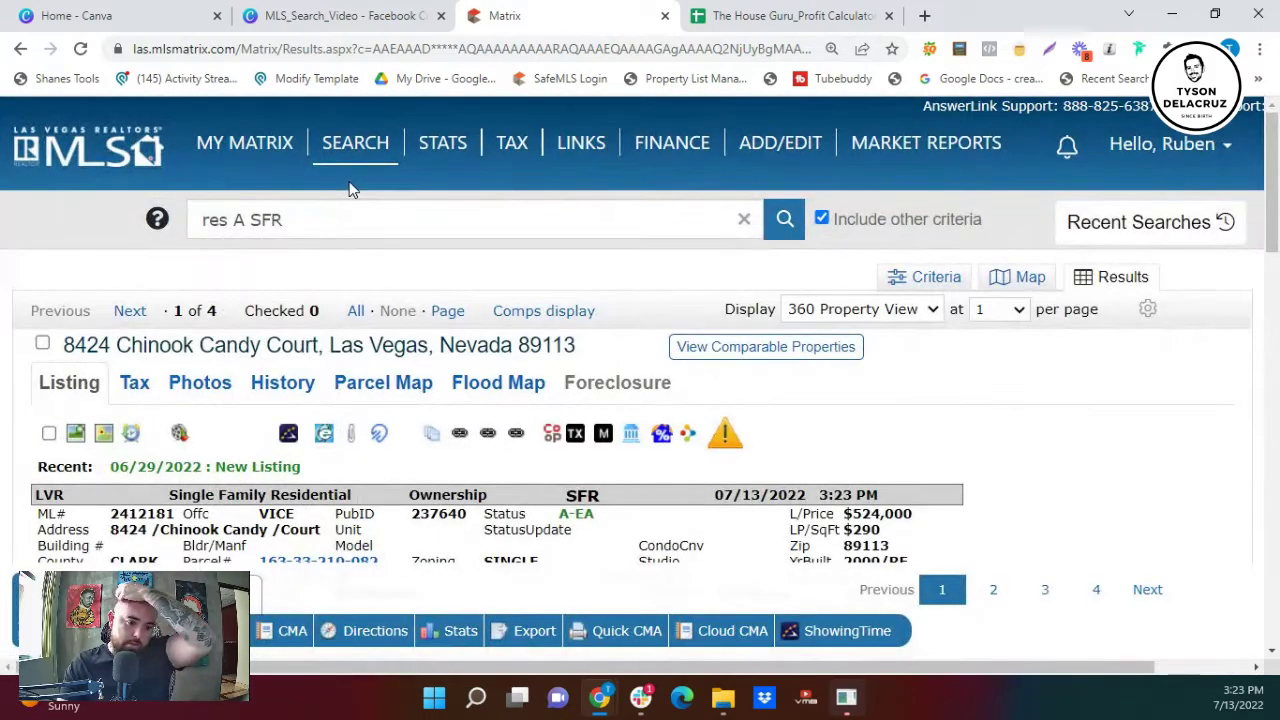
click(858, 309)
scroll(860, 345, up, 4)
click(858, 334)
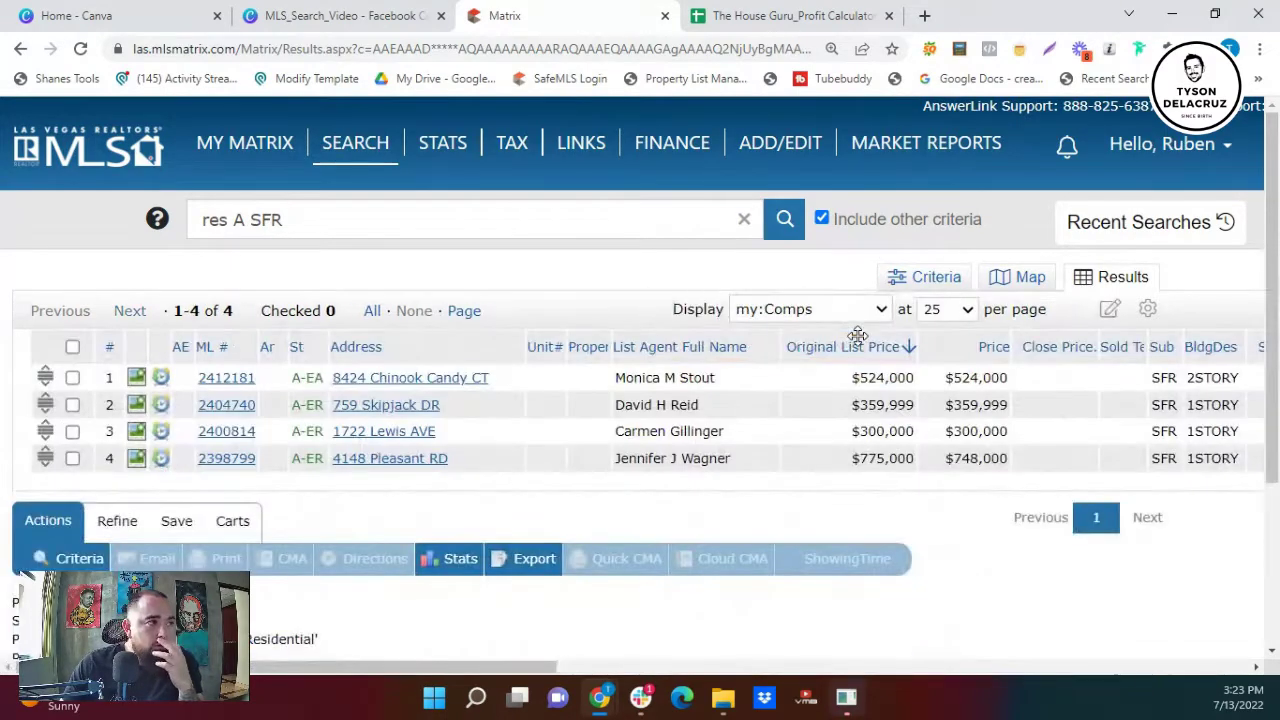
scroll(752, 414, down, 3)
drag(503, 667, 580, 606)
scroll(591, 580, up, 2)
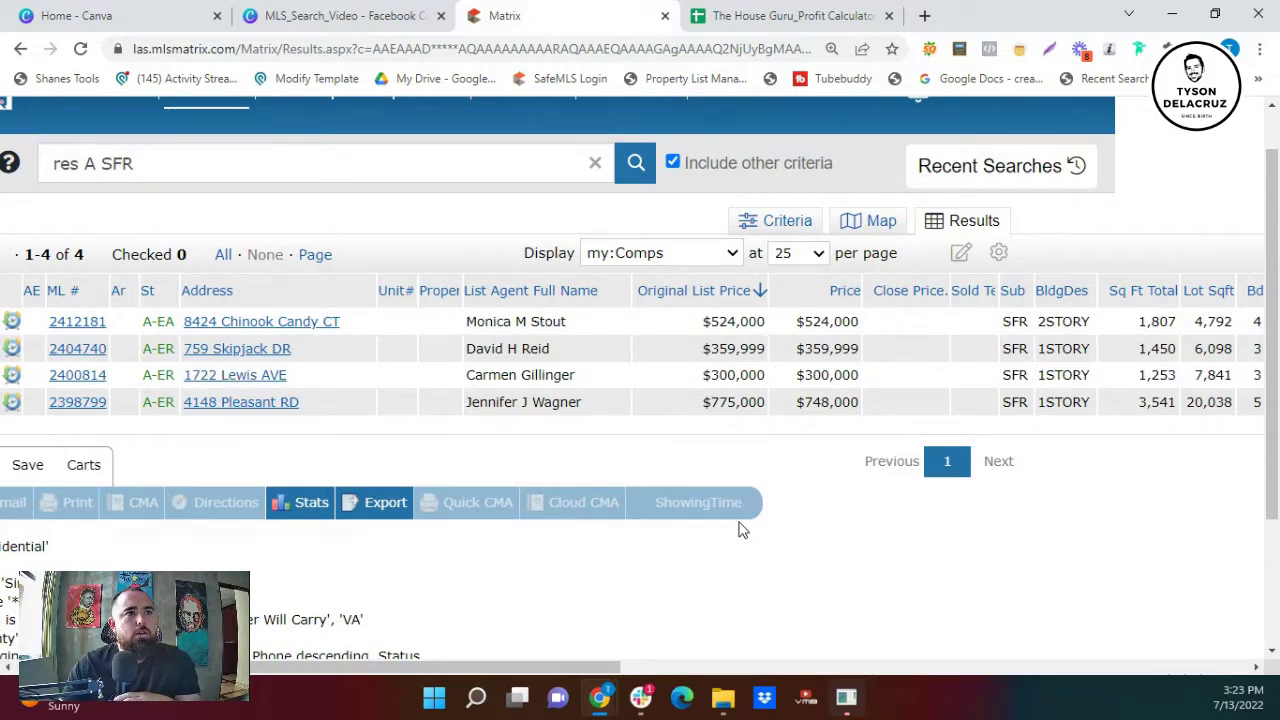
drag(545, 665, 478, 657)
- Page through the top handyman listing's photo gallery
click(136, 322)
click(945, 395)
click(940, 403)
click(940, 403)
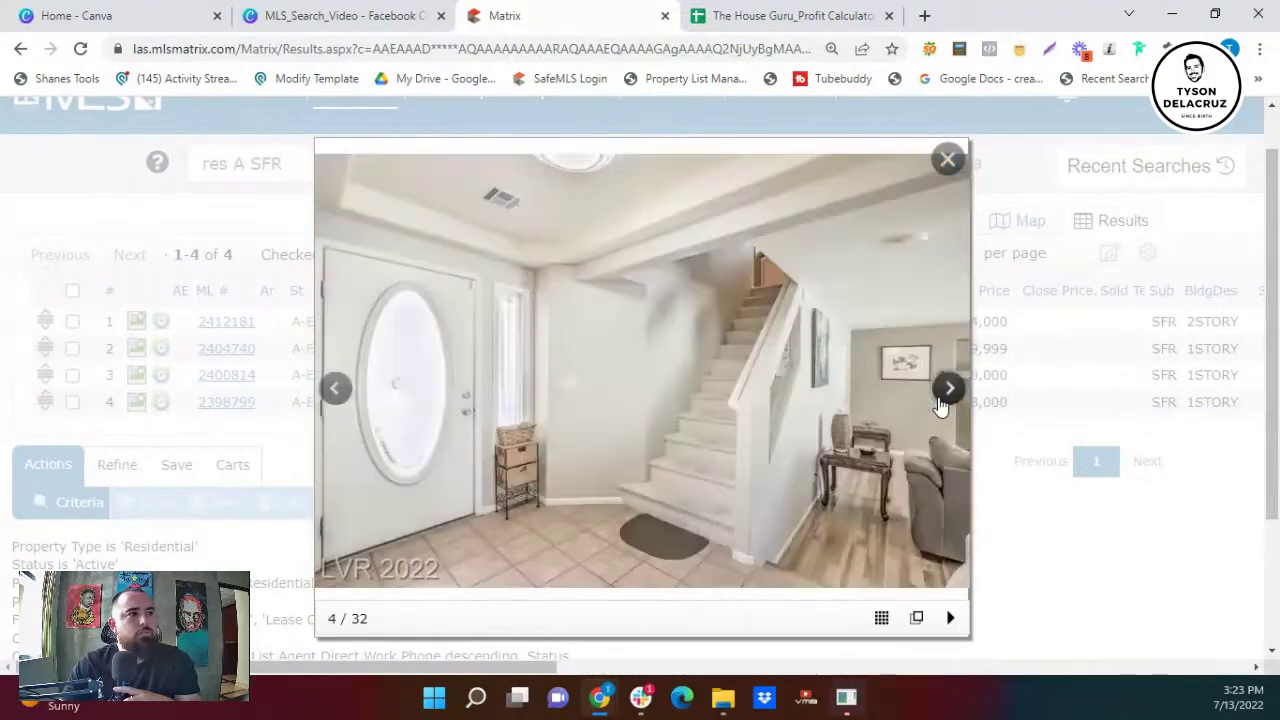
click(940, 403)
click(940, 403)
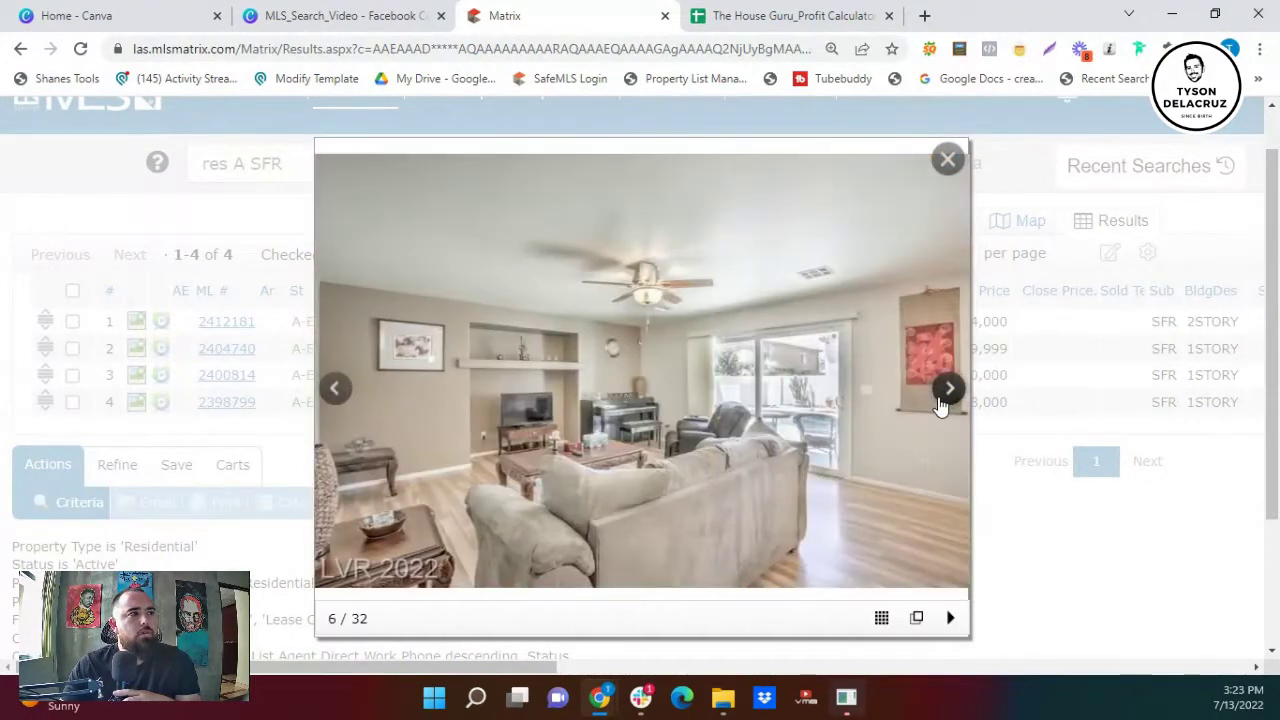
click(940, 403)
click(940, 403)
click(940, 403)
click(940, 403)
click(940, 403)
click(940, 403)
click(940, 403)
click(940, 403)
click(940, 403)
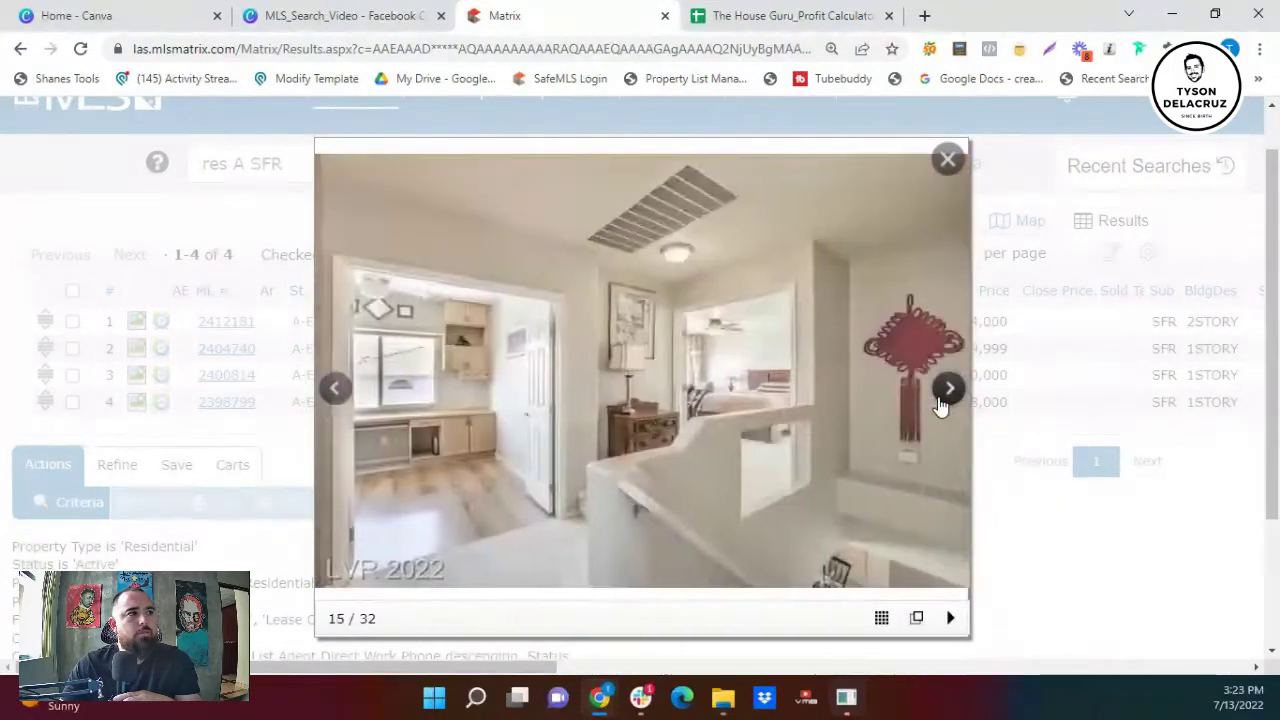
click(940, 403)
click(940, 403)
click(940, 403)
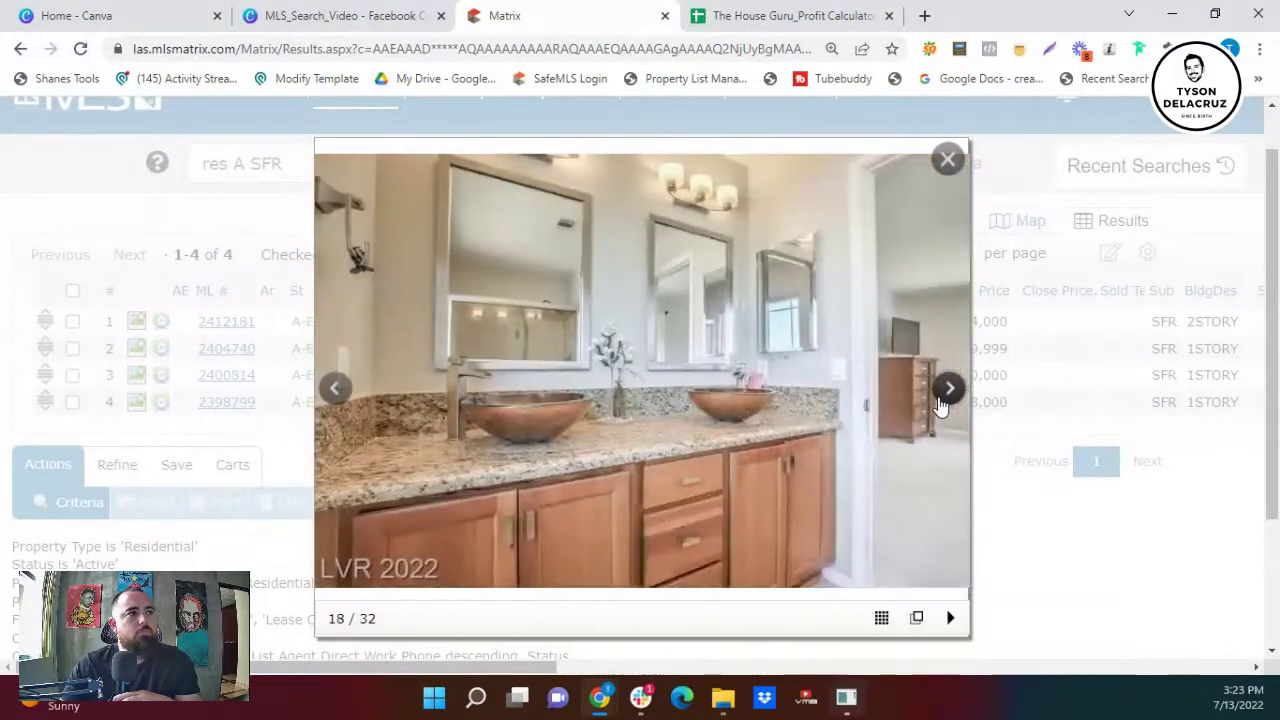
click(940, 403)
click(940, 403)
click(940, 403)
click(940, 403)
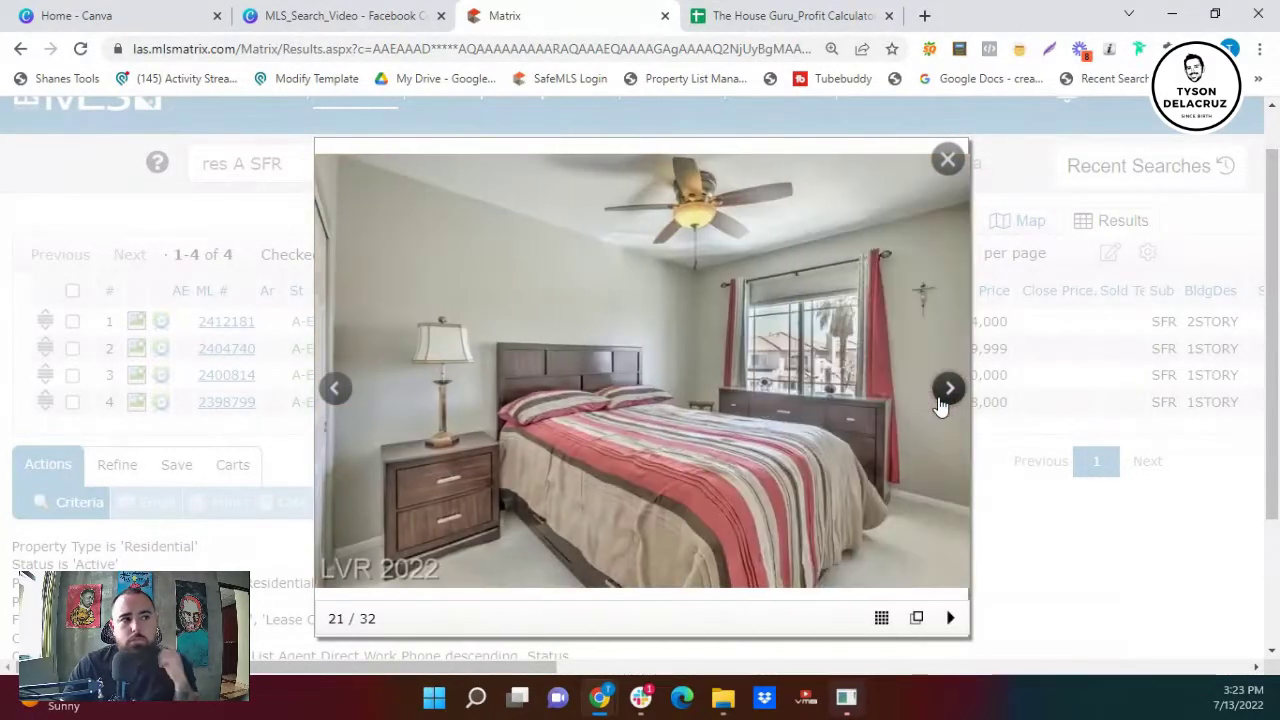
click(940, 403)
click(947, 159)
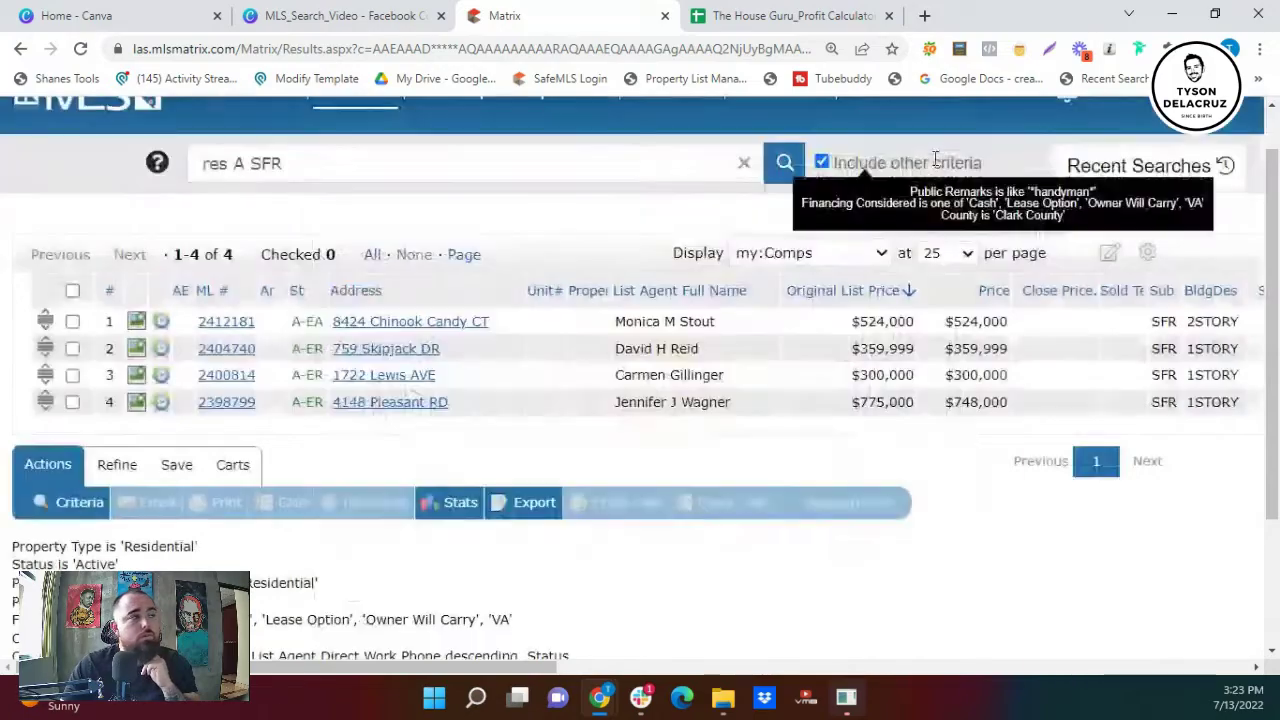
click(245, 325)
scroll(365, 478, down, 5)
- Highlight 'Your handyman will love it!' in the Public Remarks
scroll(365, 478, down, 1)
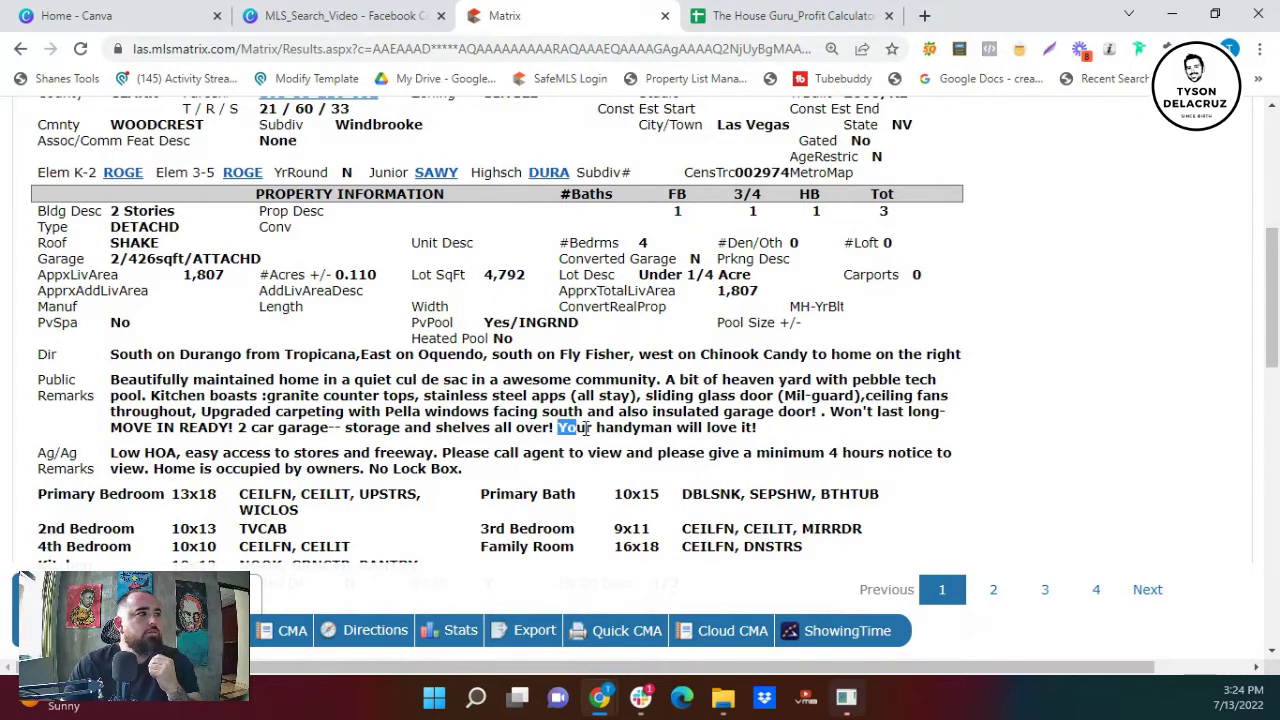
drag(587, 428, 717, 432)
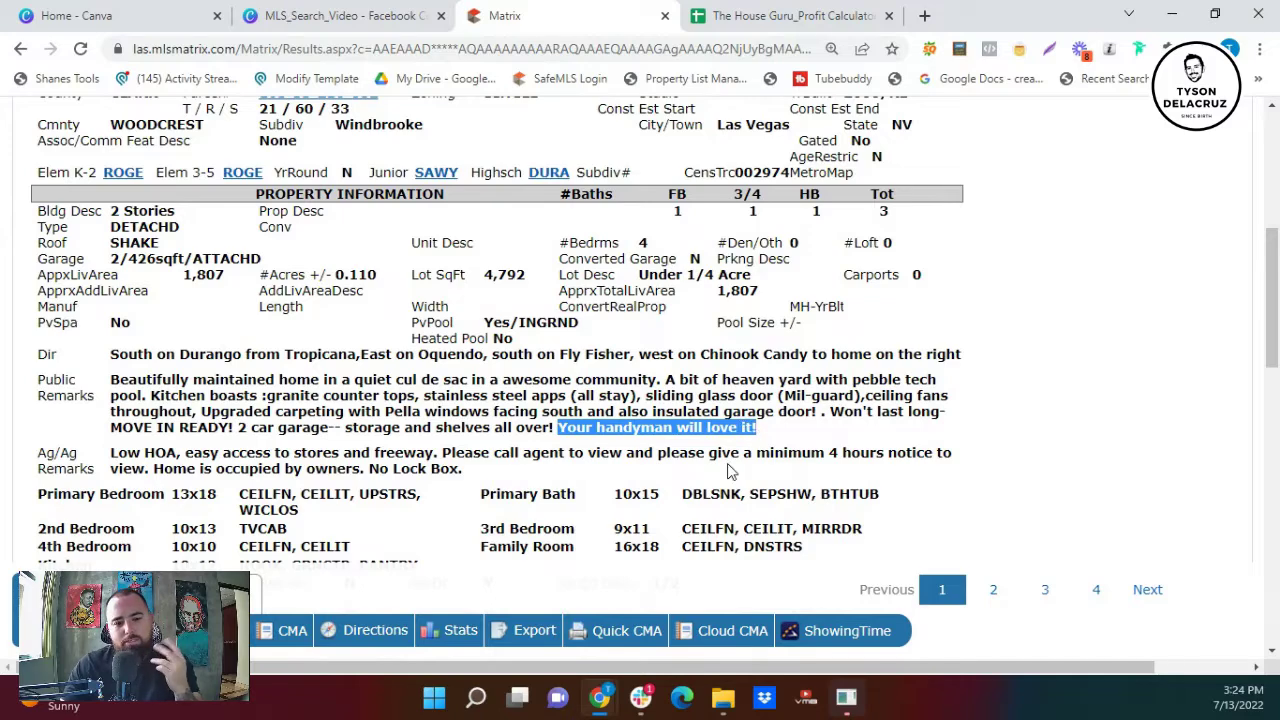
scroll(552, 429, up, 5)
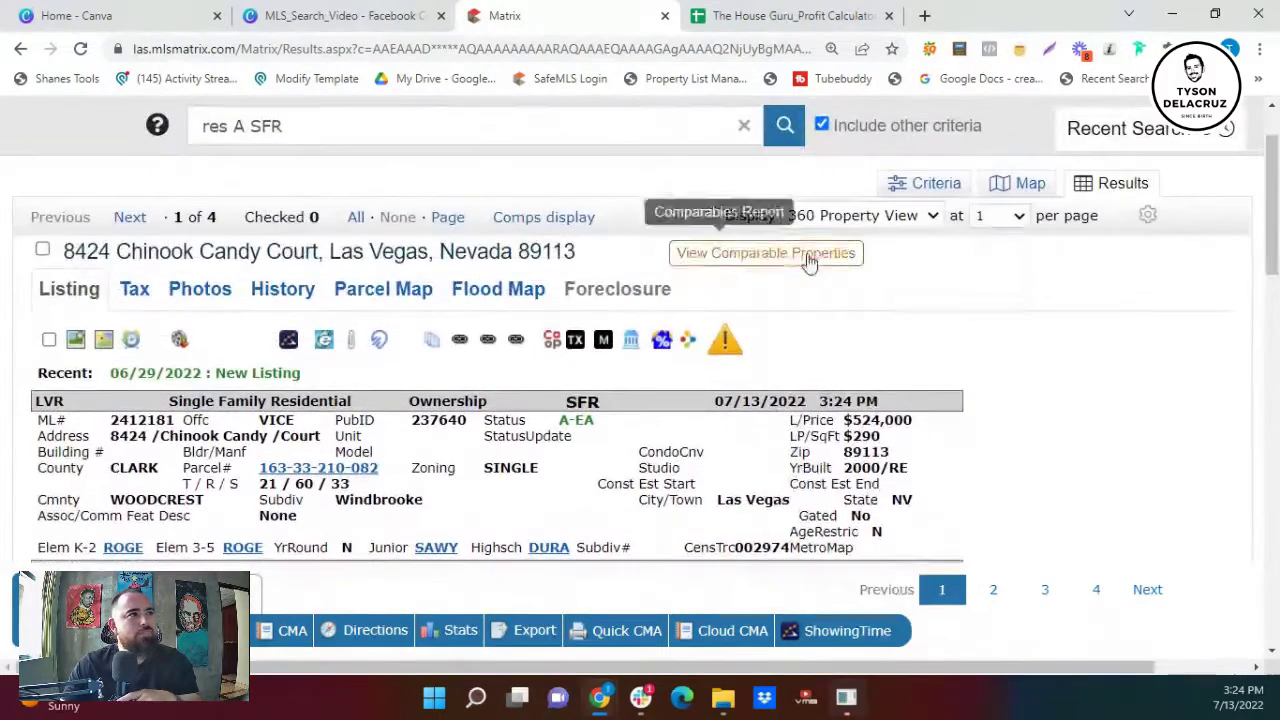
- Return to the four results in the my:Comps table
click(862, 215)
scroll(870, 272, up, 3)
click(840, 240)
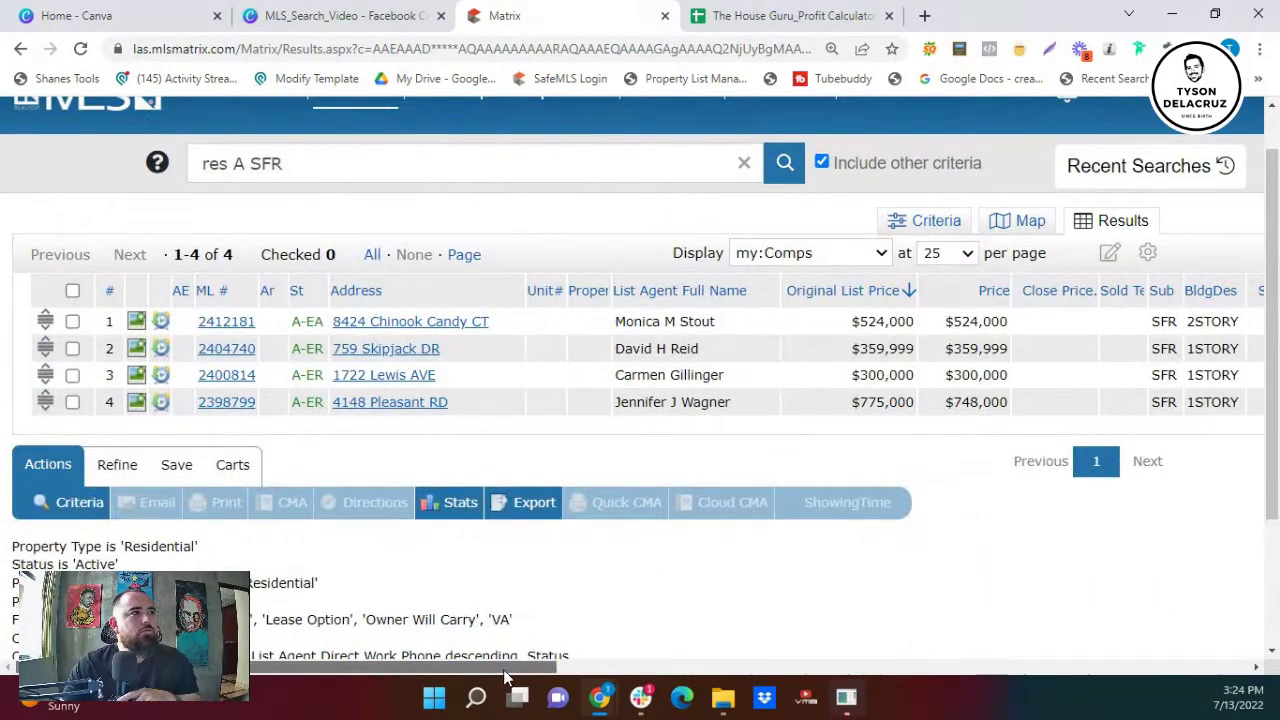
mouse_move(509, 660)
mouse_down()
mouse_move(597, 665)
mouse_move(647, 690)
mouse_move(520, 683)
mouse_up()
click(91, 402)
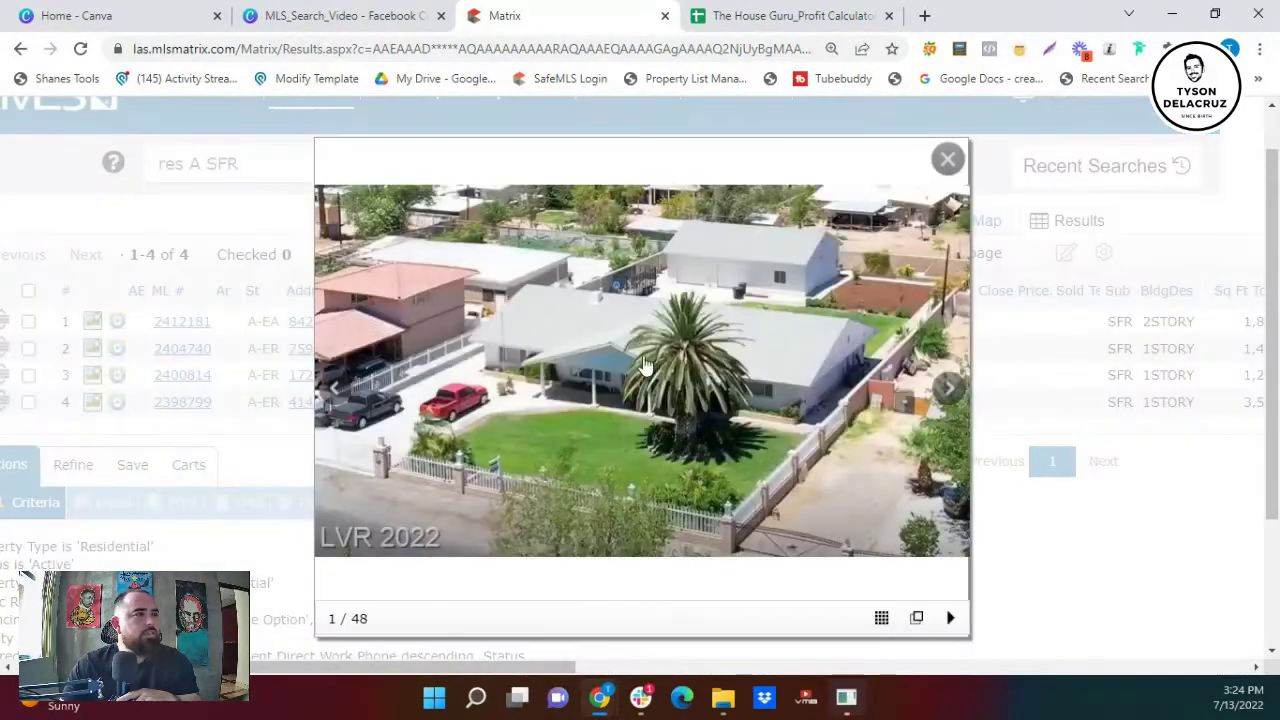
click(950, 395)
click(950, 393)
click(950, 393)
click(950, 393)
click(950, 393)
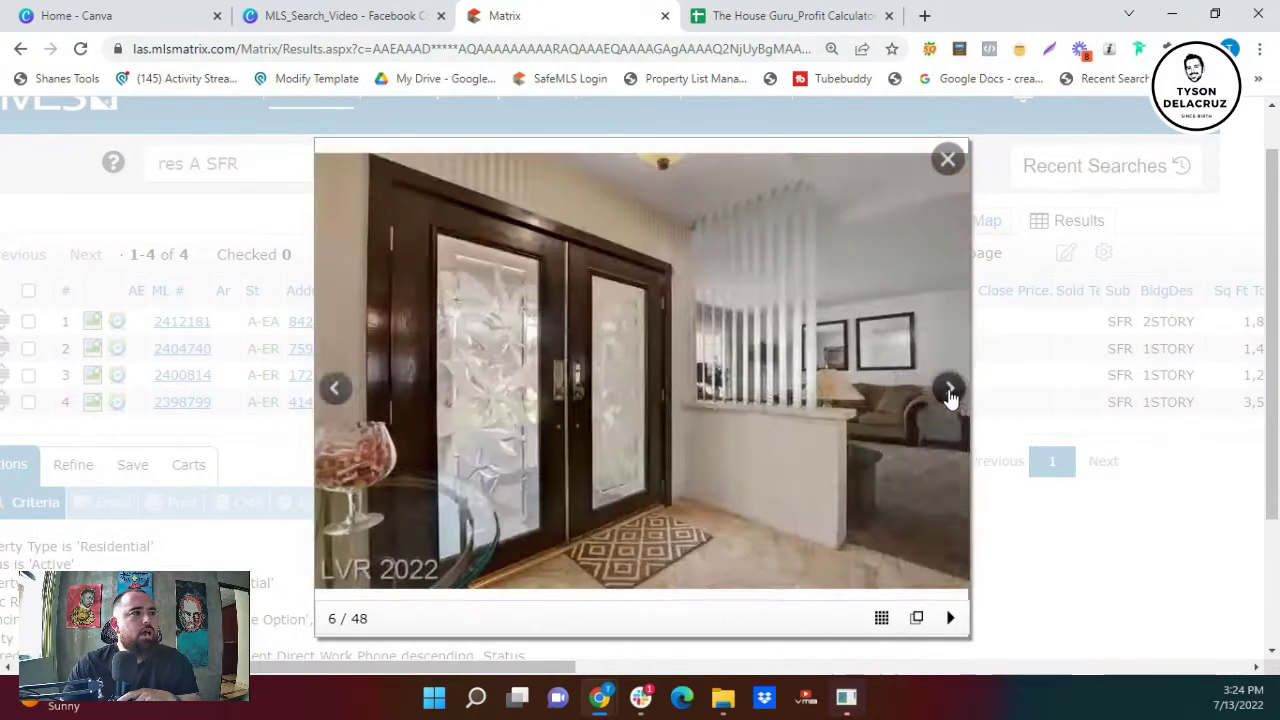
click(950, 393)
click(950, 393)
click(950, 393)
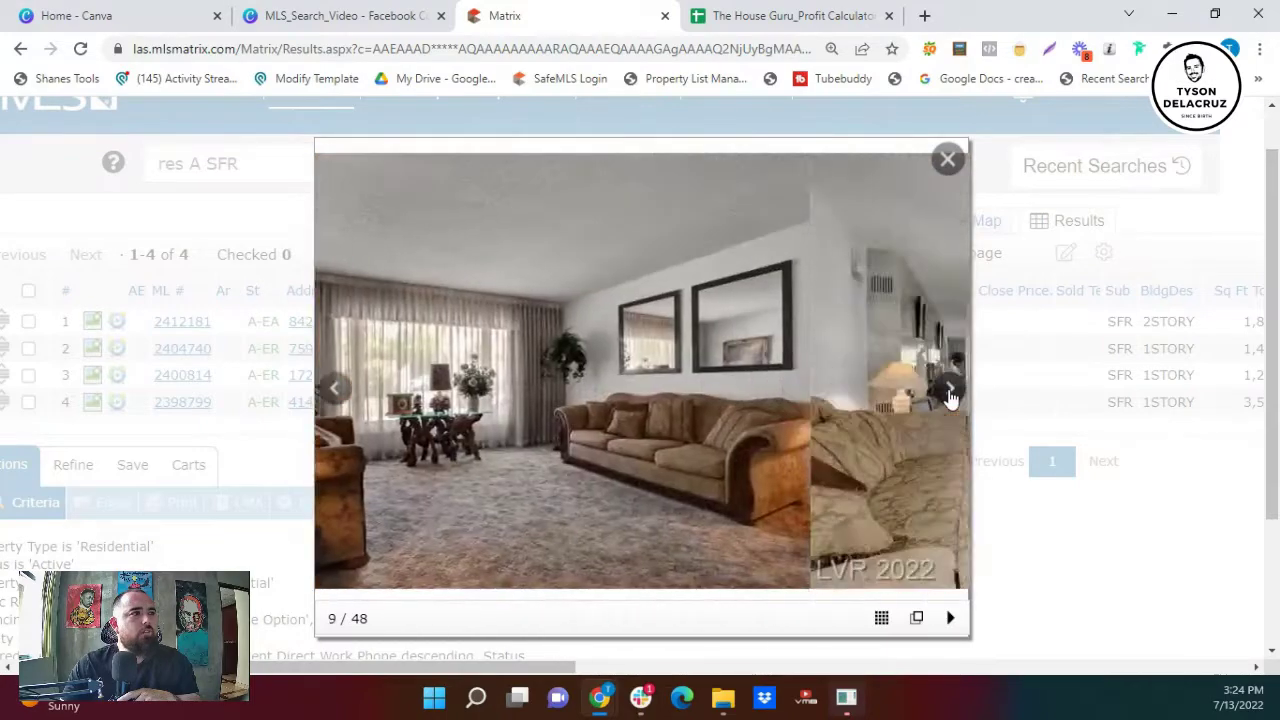
click(950, 393)
click(950, 393)
click(950, 393)
click(950, 393)
click(950, 393)
click(950, 393)
click(950, 393)
click(950, 393)
click(950, 393)
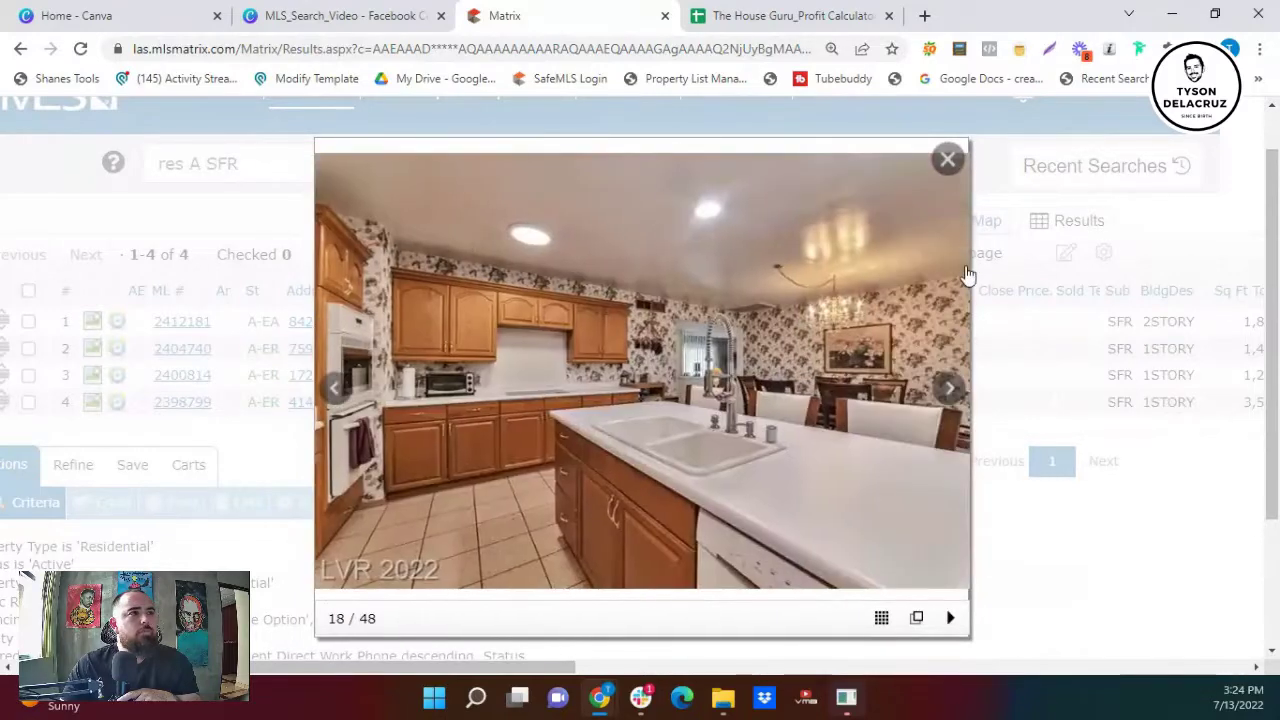
click(949, 162)
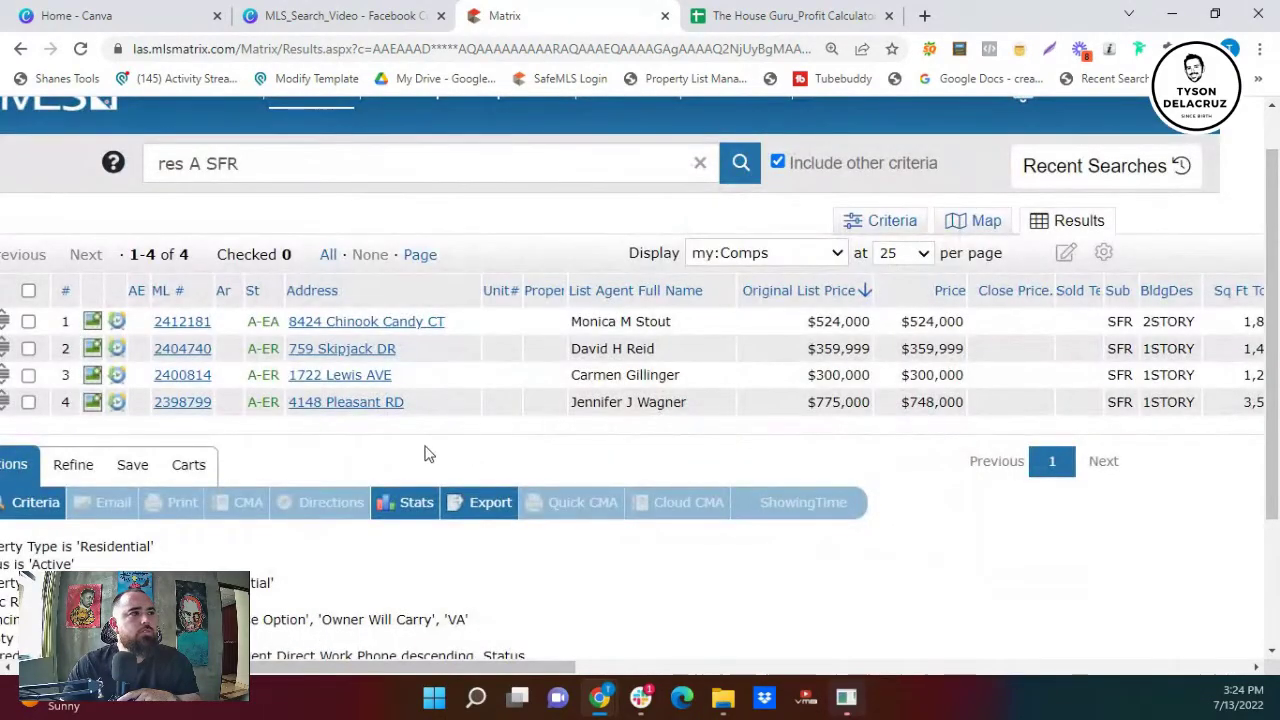
click(310, 404)
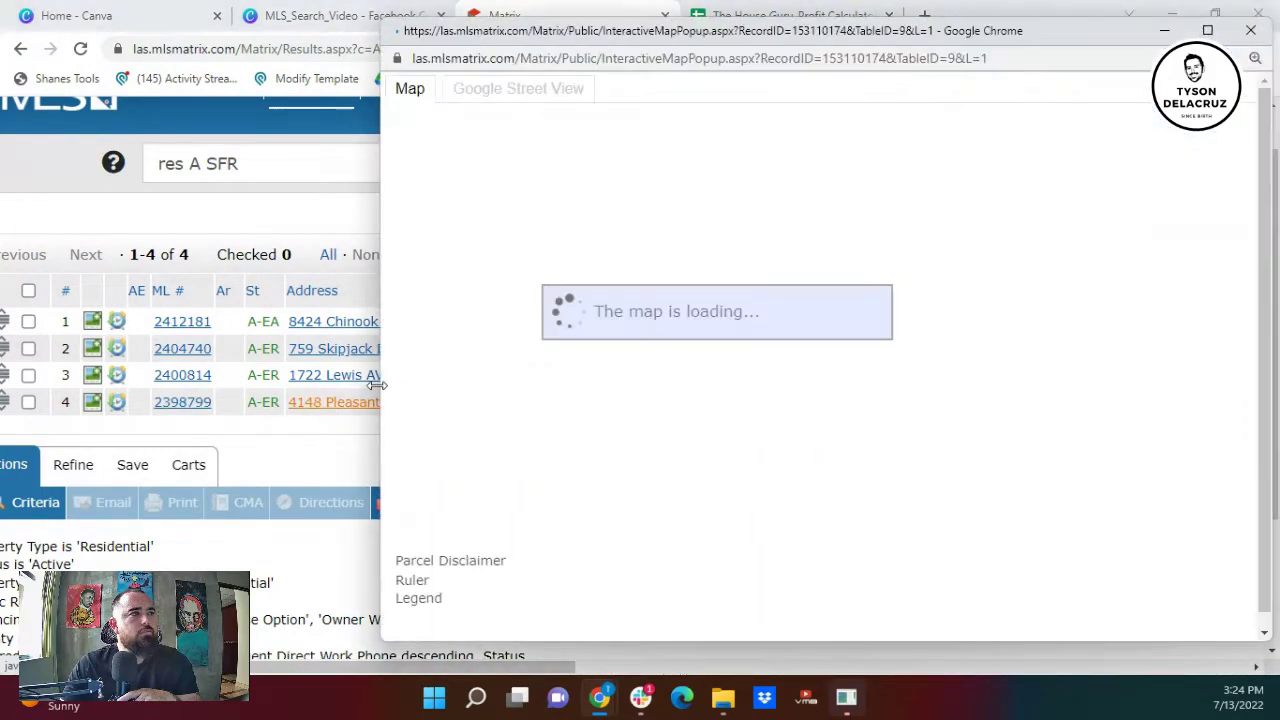
click(1250, 30)
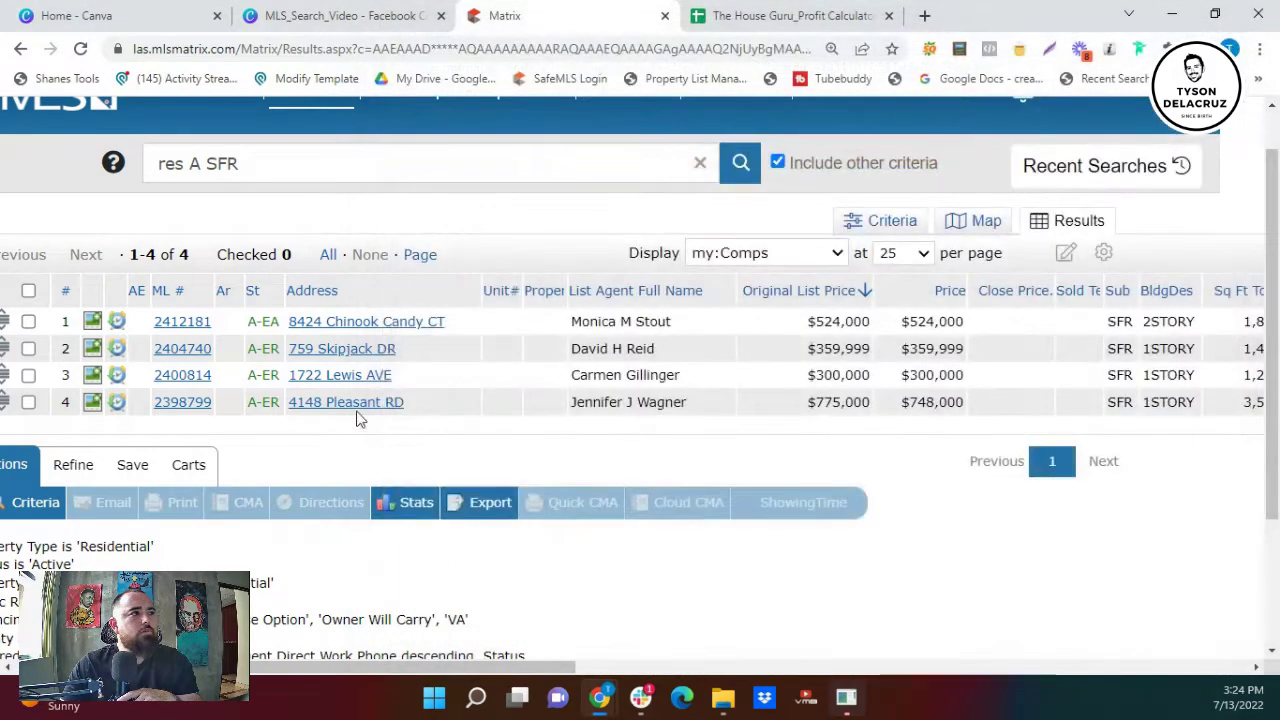
mouse_move(340, 664)
mouse_down()
mouse_move(632, 664)
mouse_move(350, 664)
mouse_up()
click(55, 402)
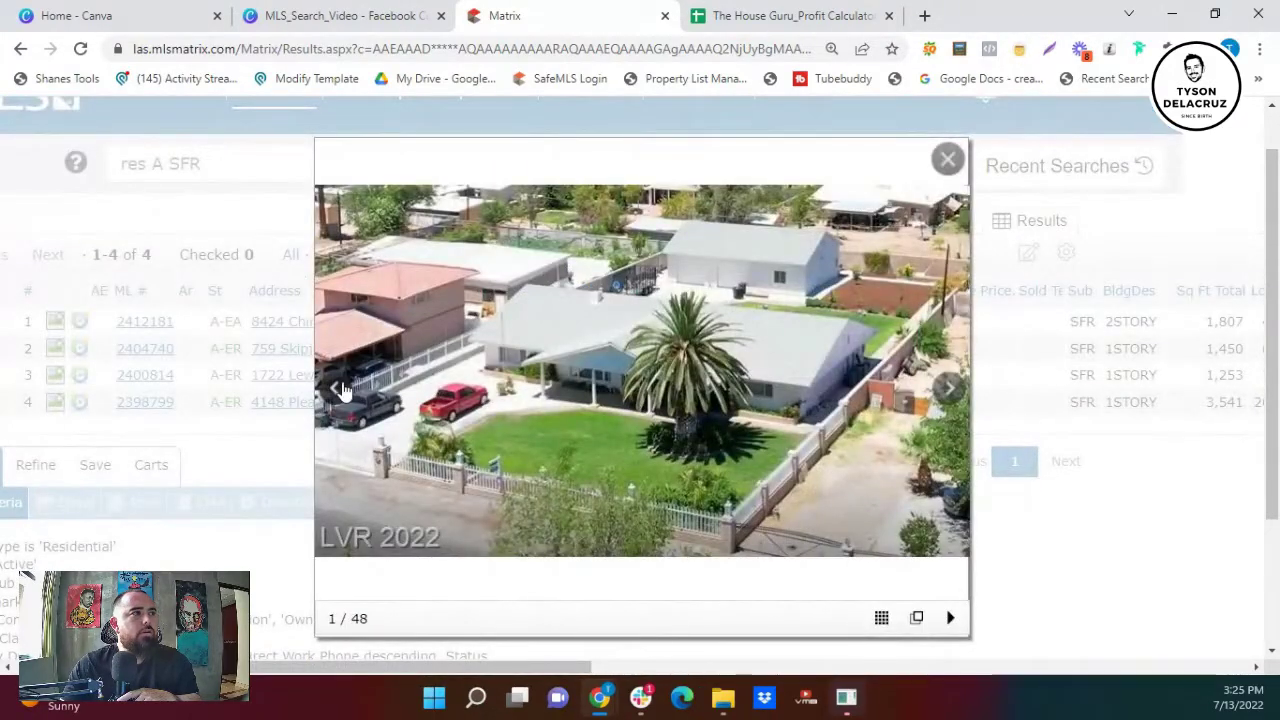
click(340, 389)
click(340, 389)
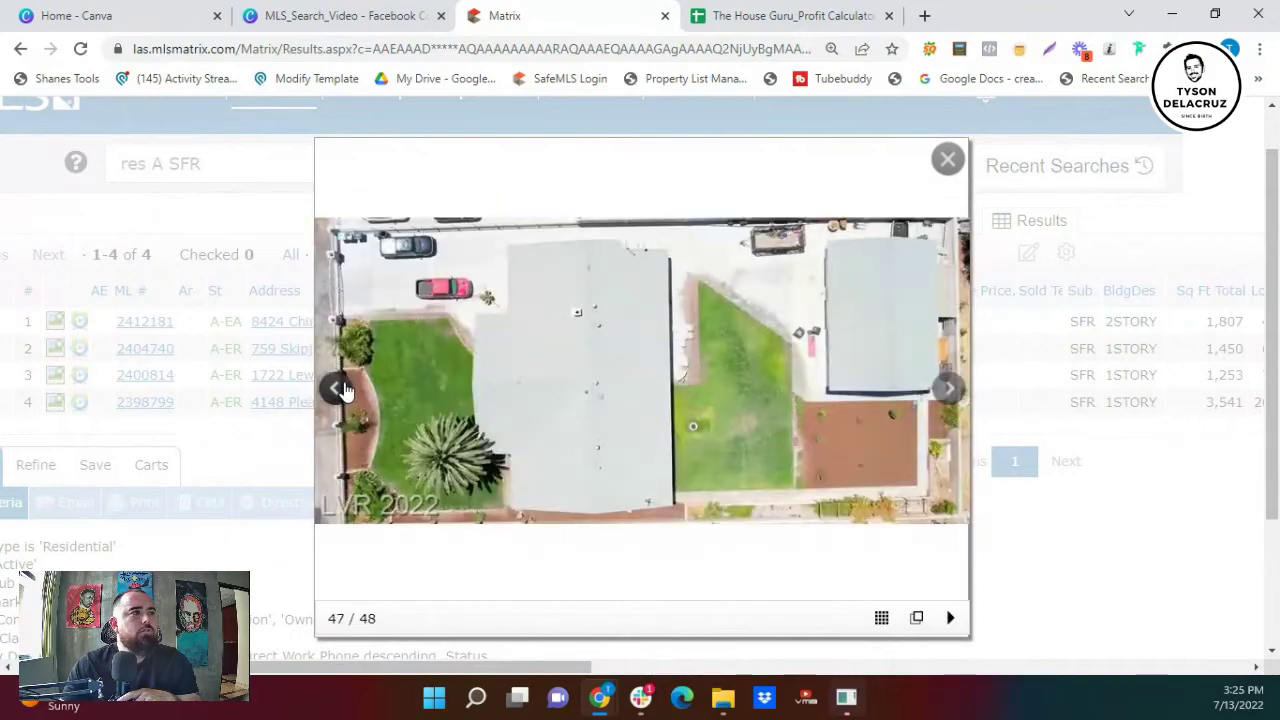
click(338, 389)
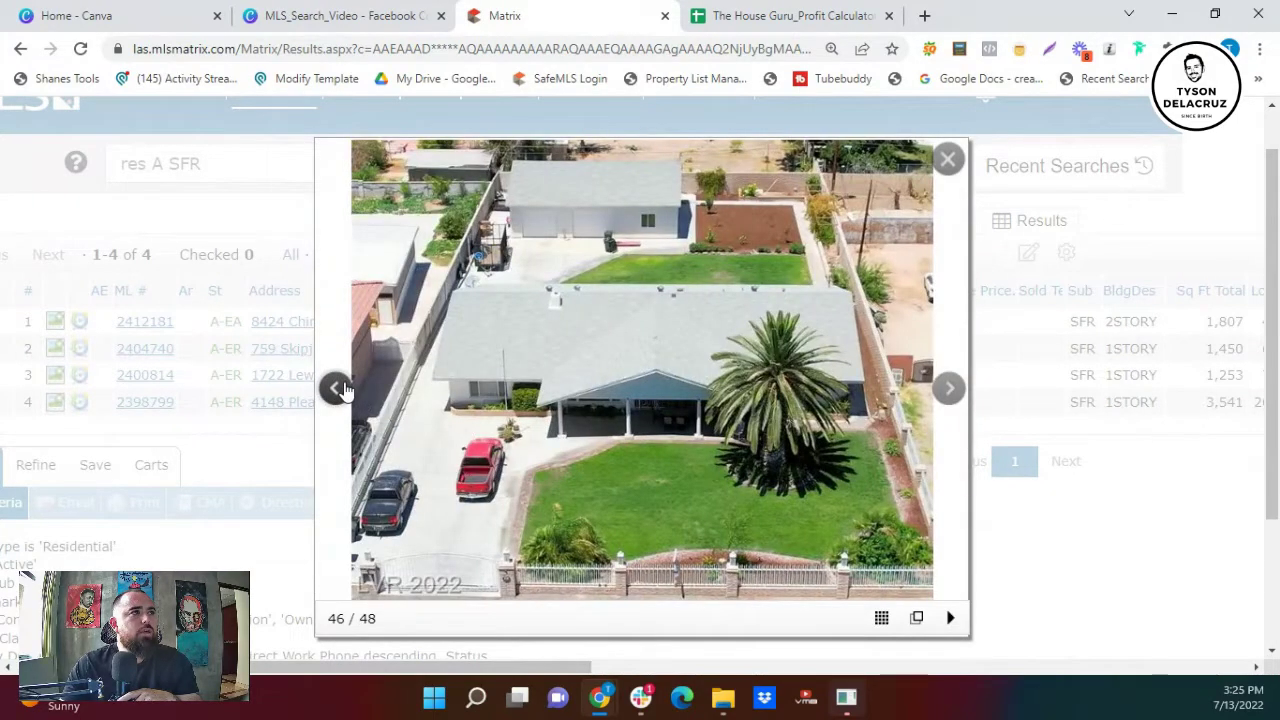
click(338, 389)
click(946, 388)
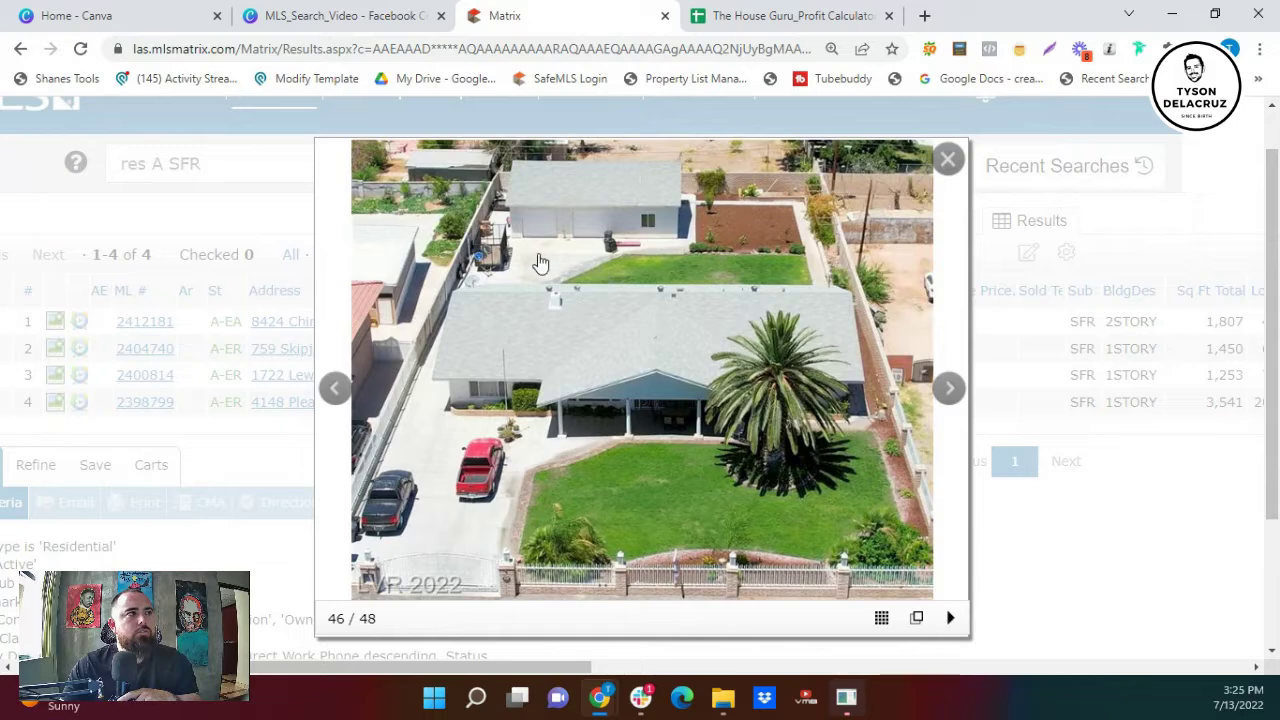
click(949, 390)
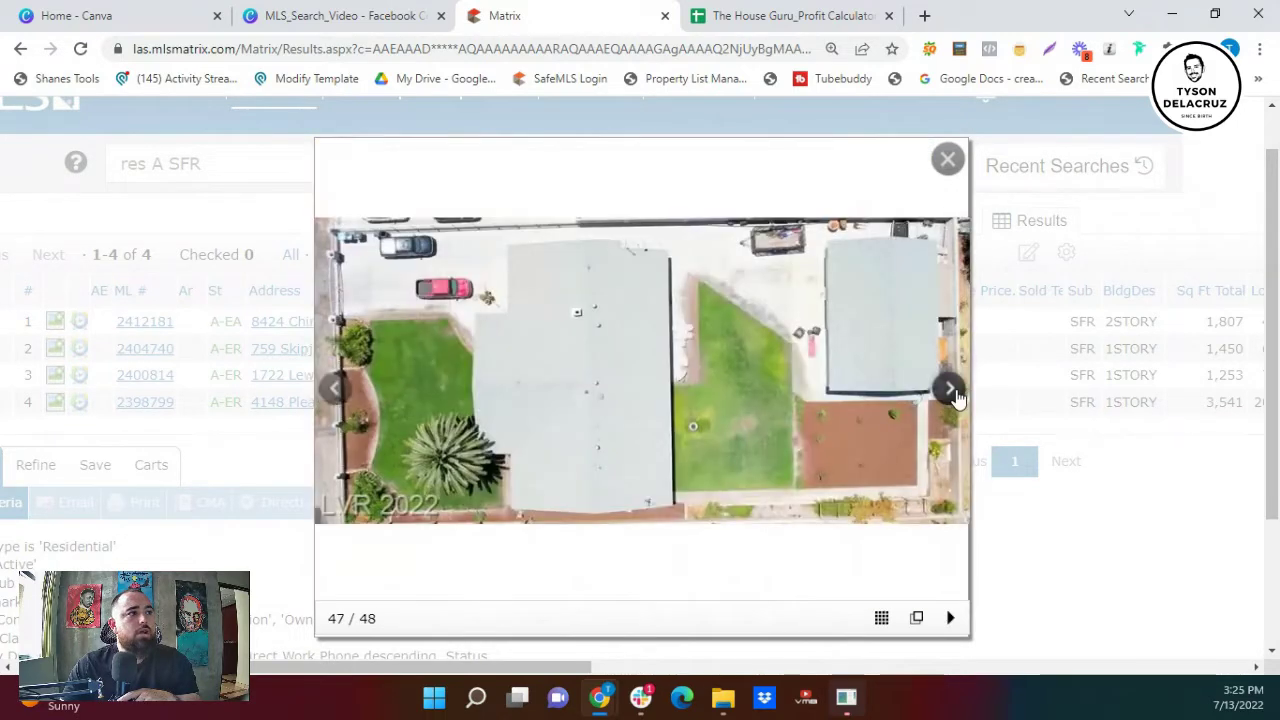
click(950, 392)
click(950, 392)
click(950, 392)
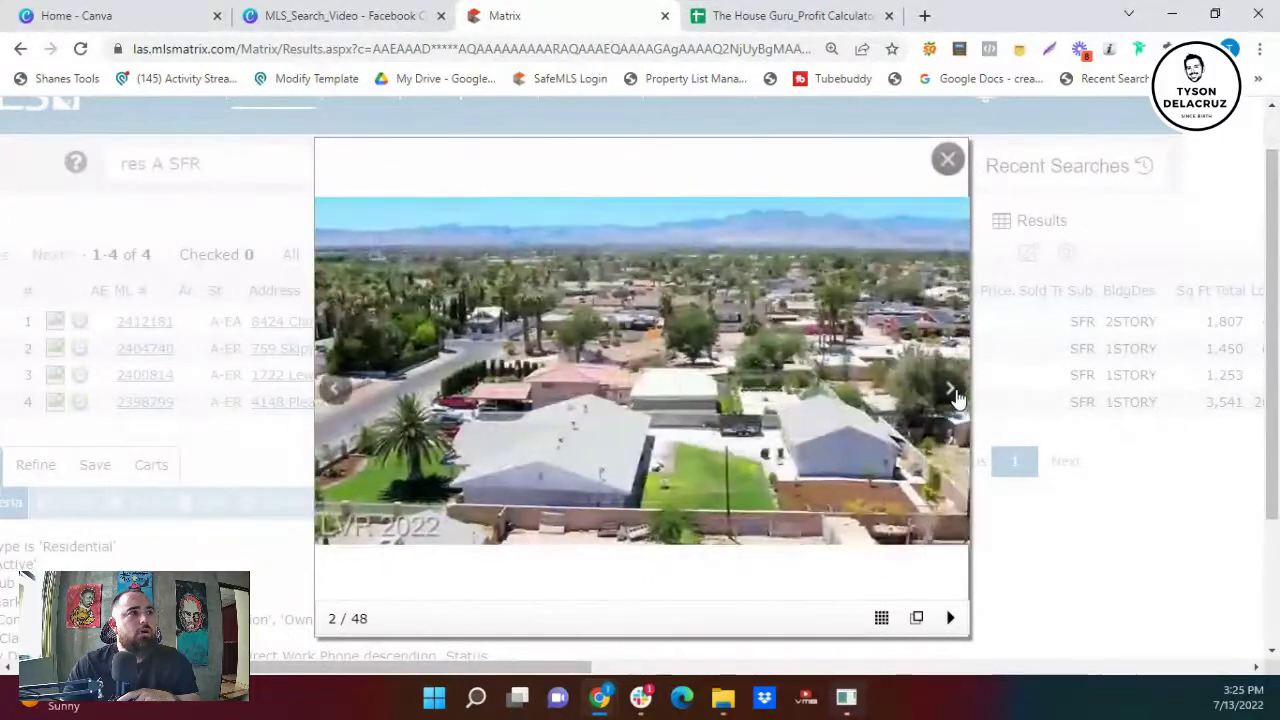
click(955, 393)
click(955, 393)
click(955, 393)
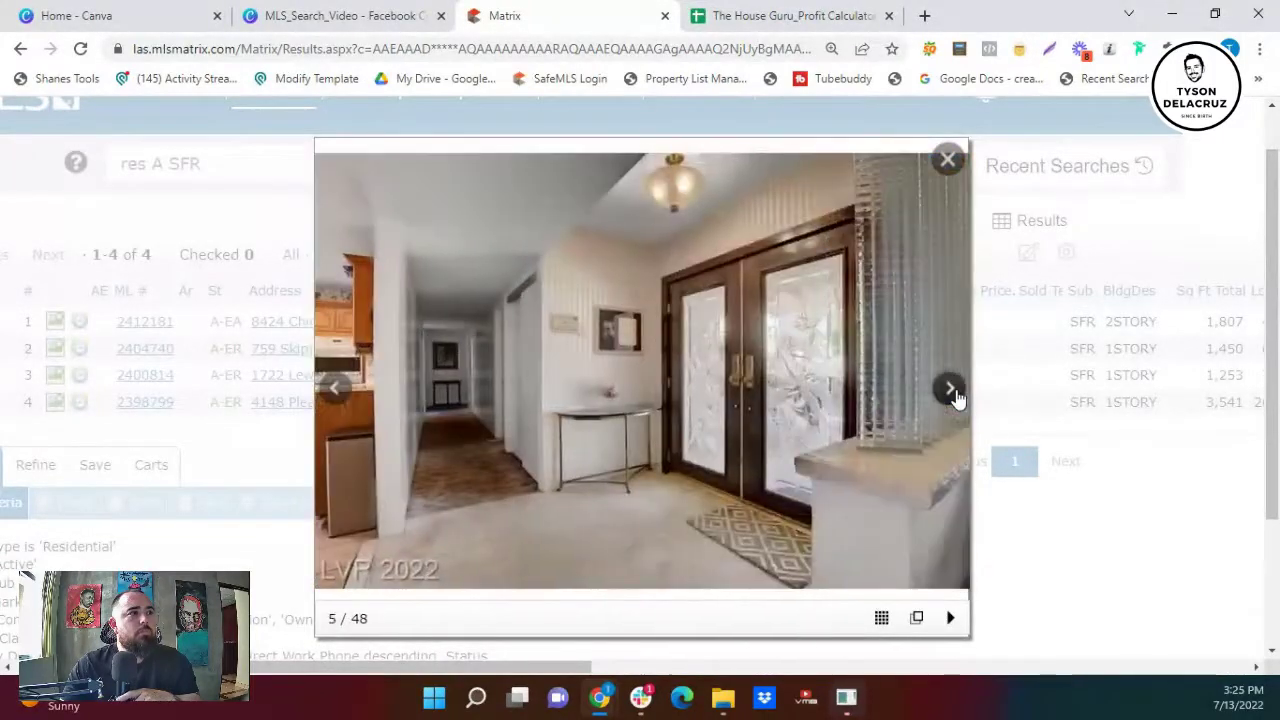
click(952, 392)
click(952, 392)
click(952, 392)
click(952, 392)
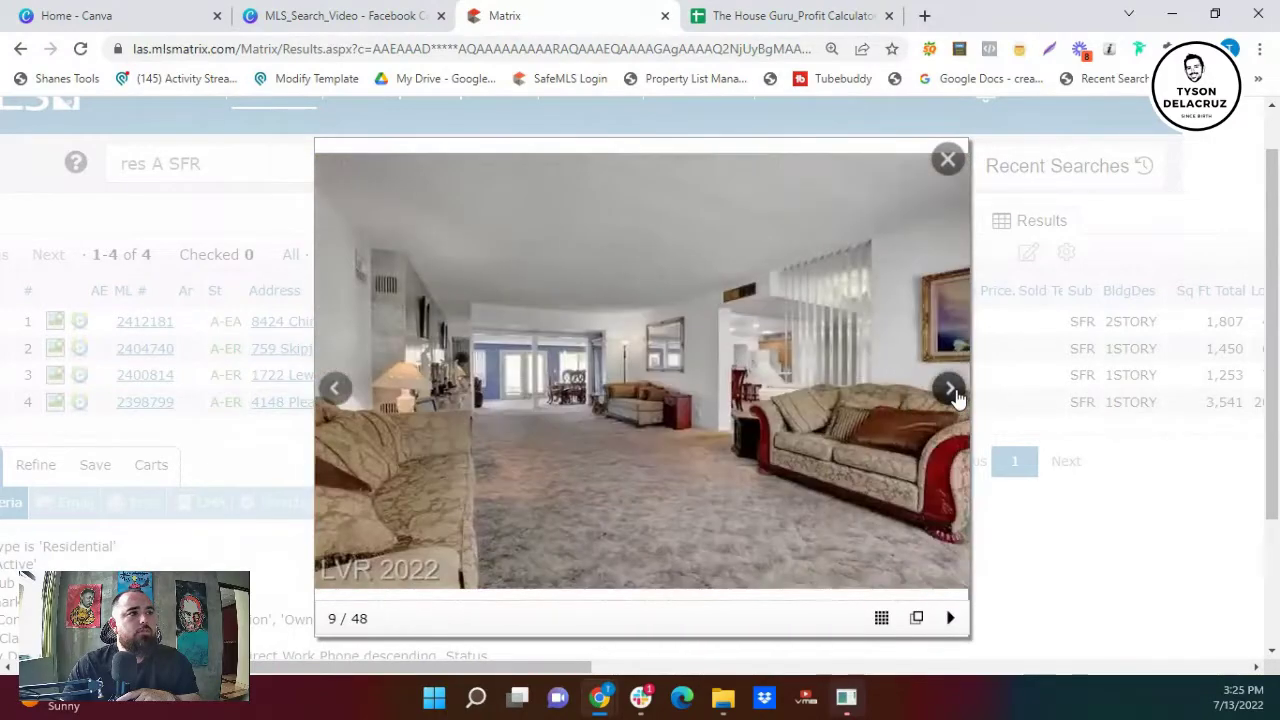
click(952, 392)
click(952, 392)
click(952, 392)
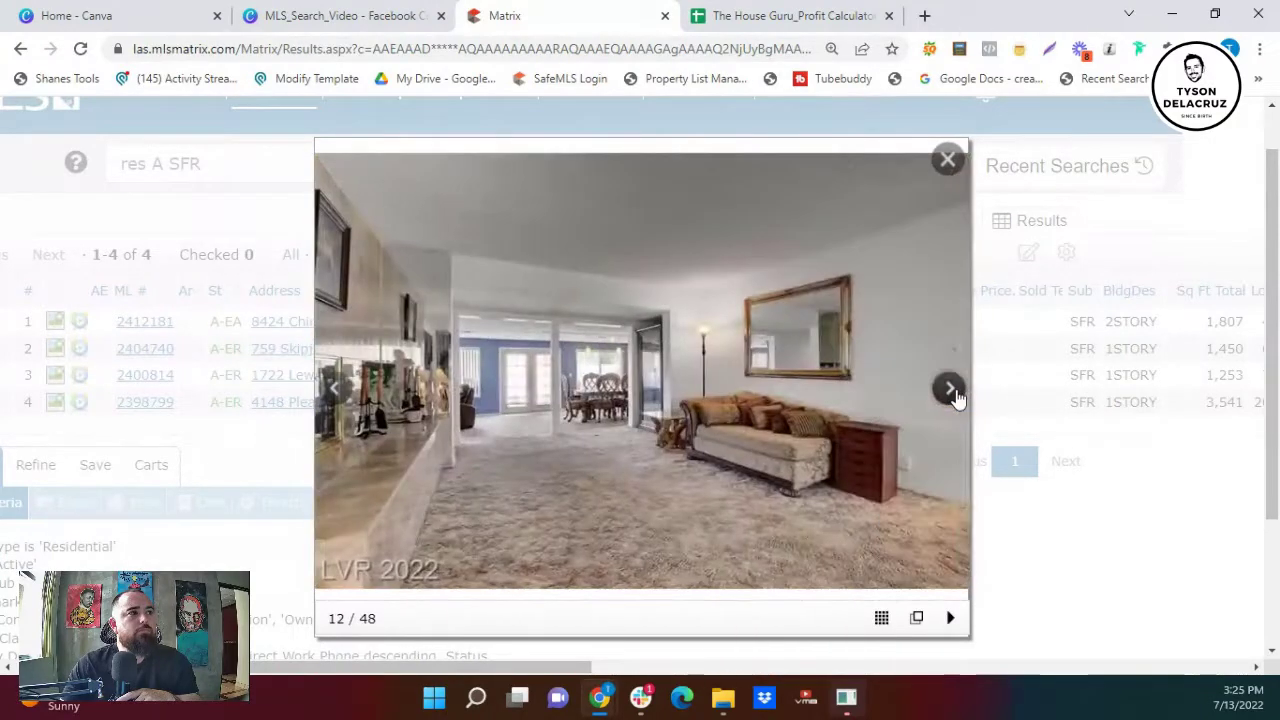
click(952, 392)
click(952, 392)
click(952, 392)
click(952, 392)
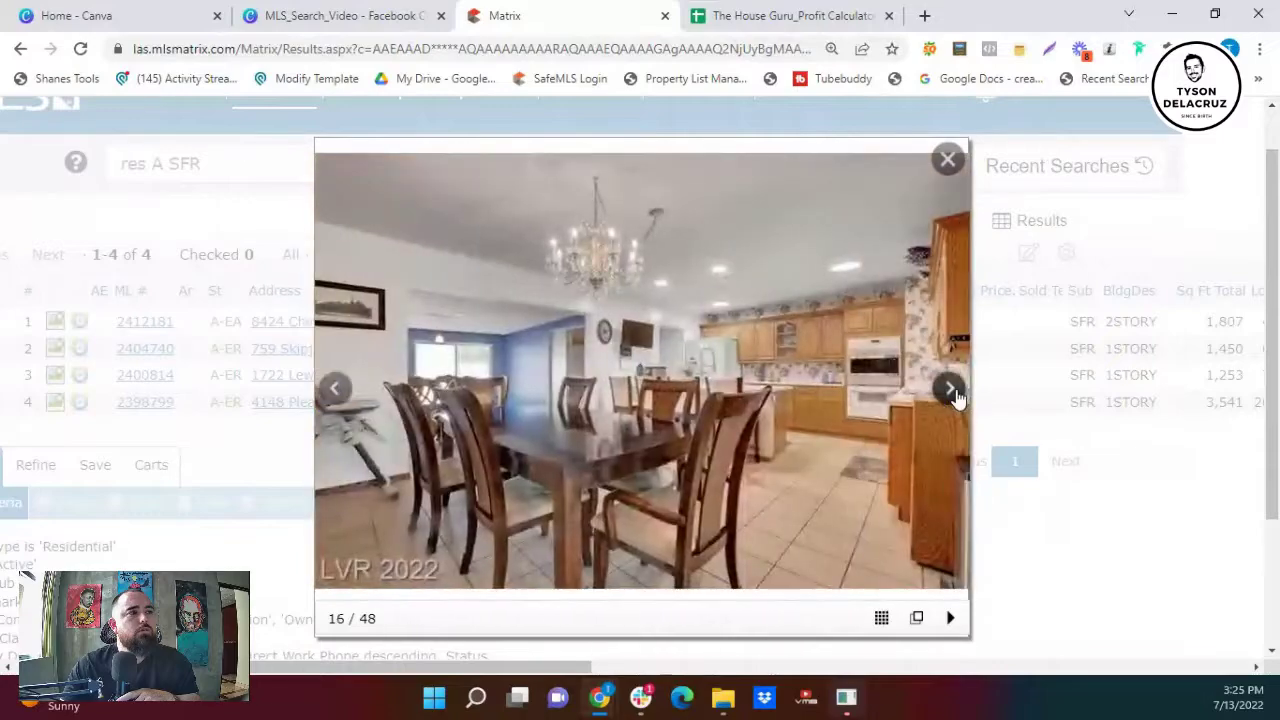
click(952, 392)
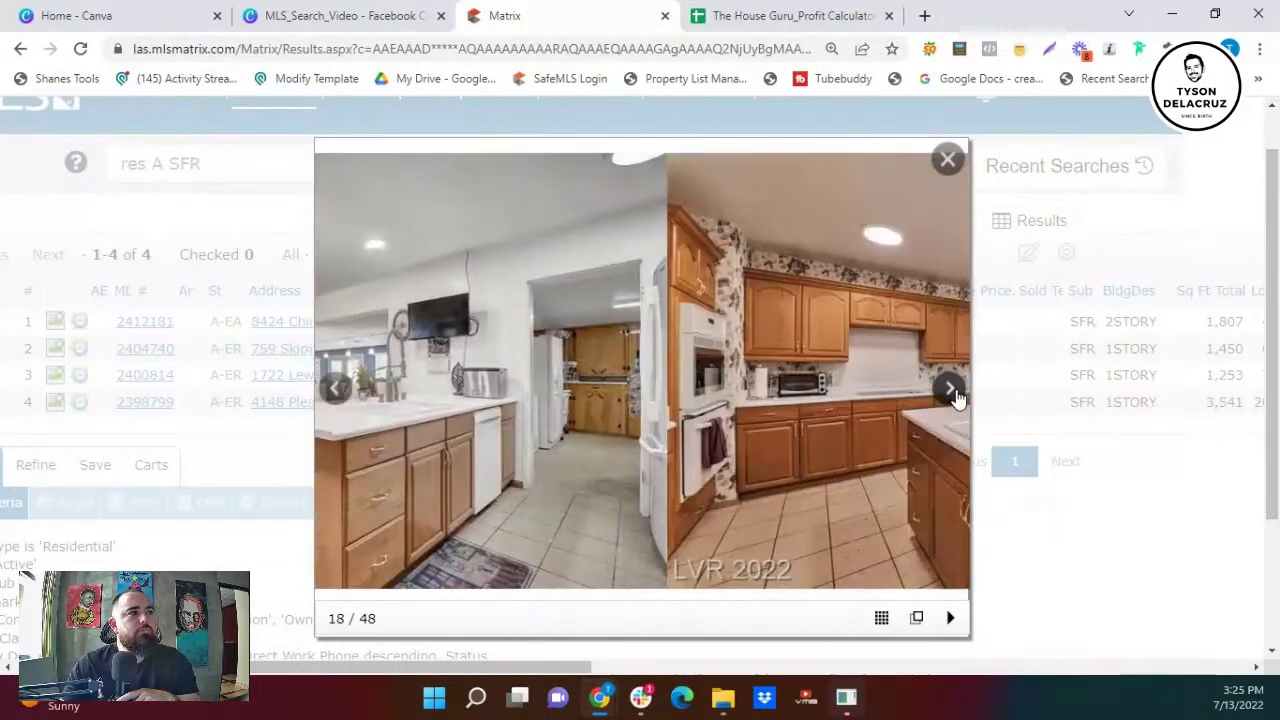
click(952, 390)
click(952, 390)
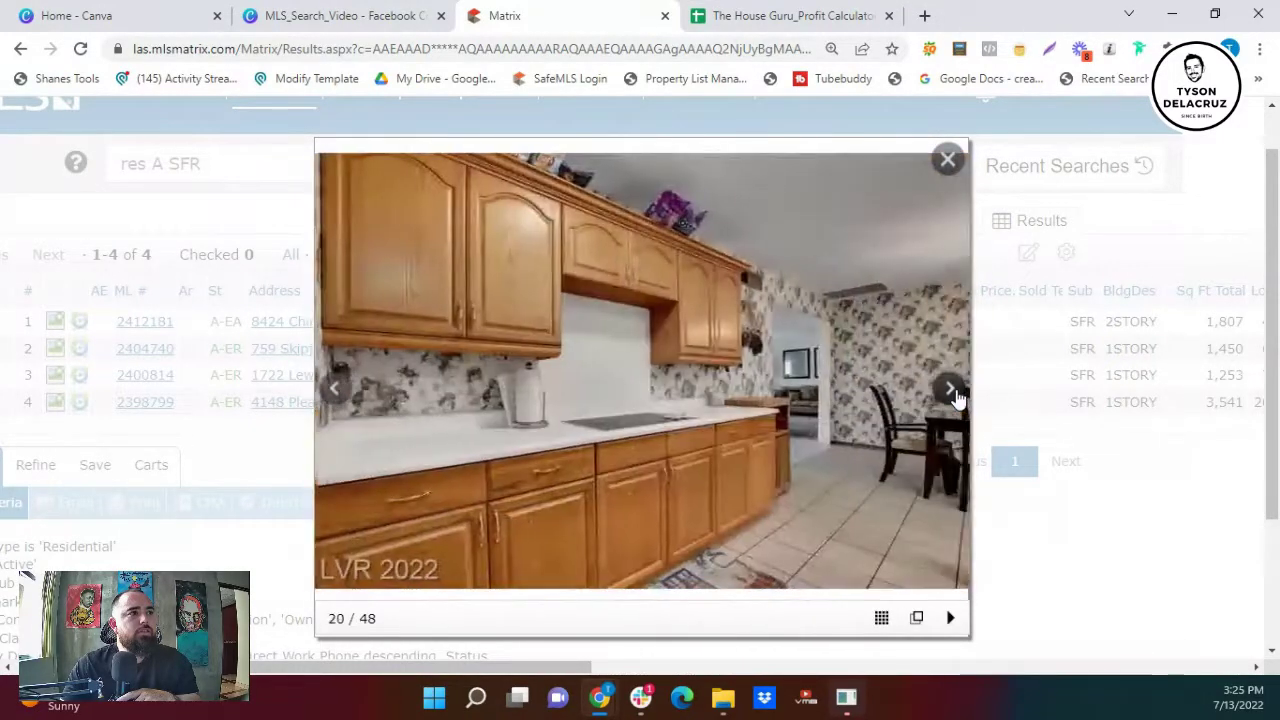
click(952, 390)
click(952, 390)
click(952, 390)
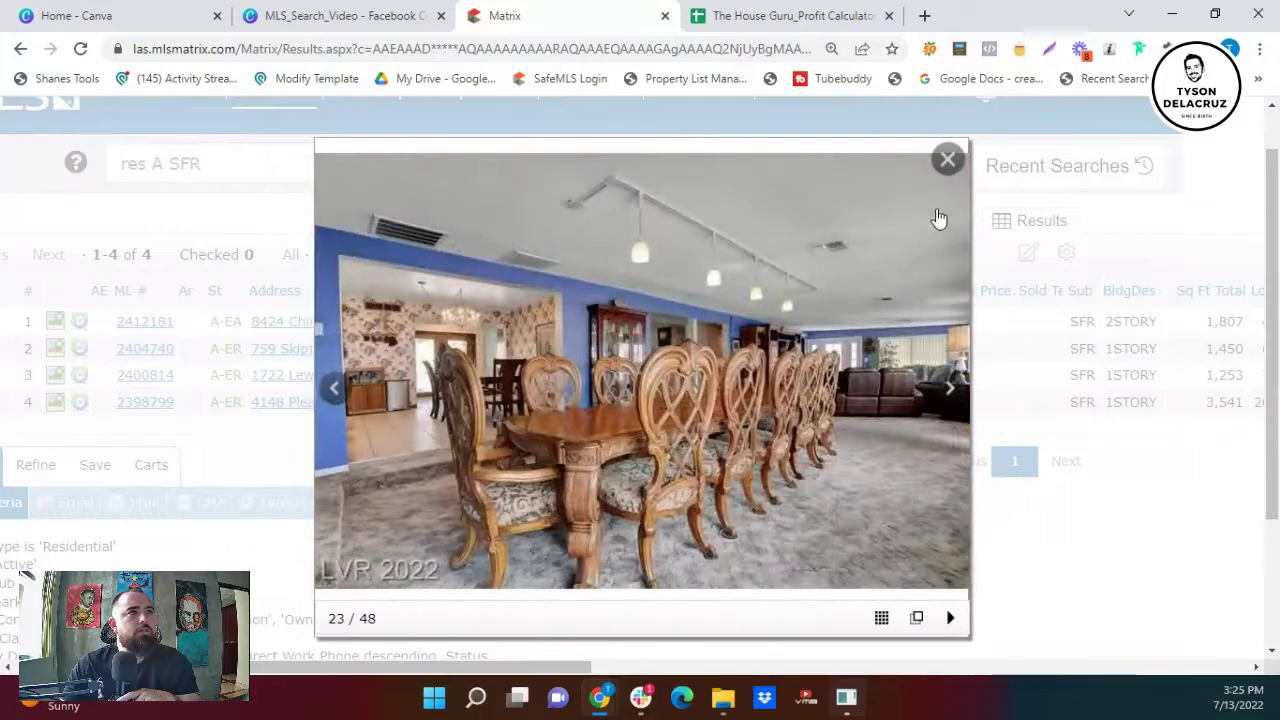
click(948, 160)
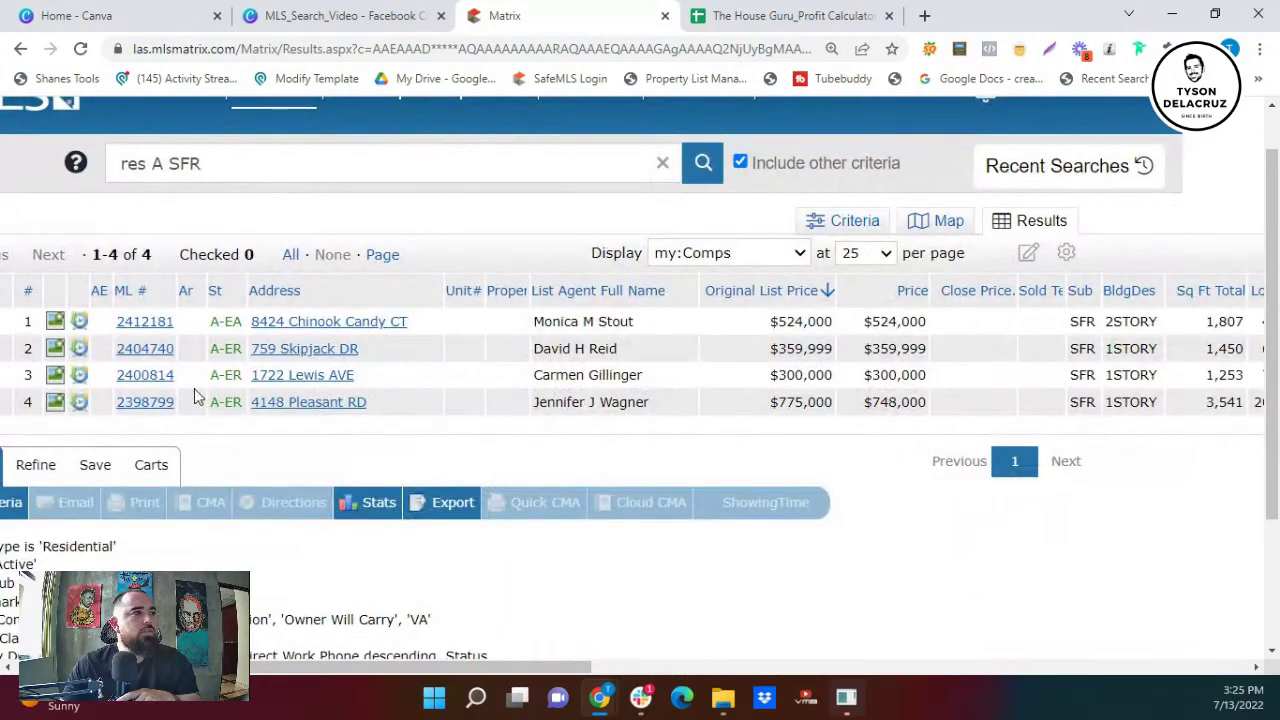
click(150, 402)
scroll(490, 487, down, 3)
scroll(490, 485, down, 2)
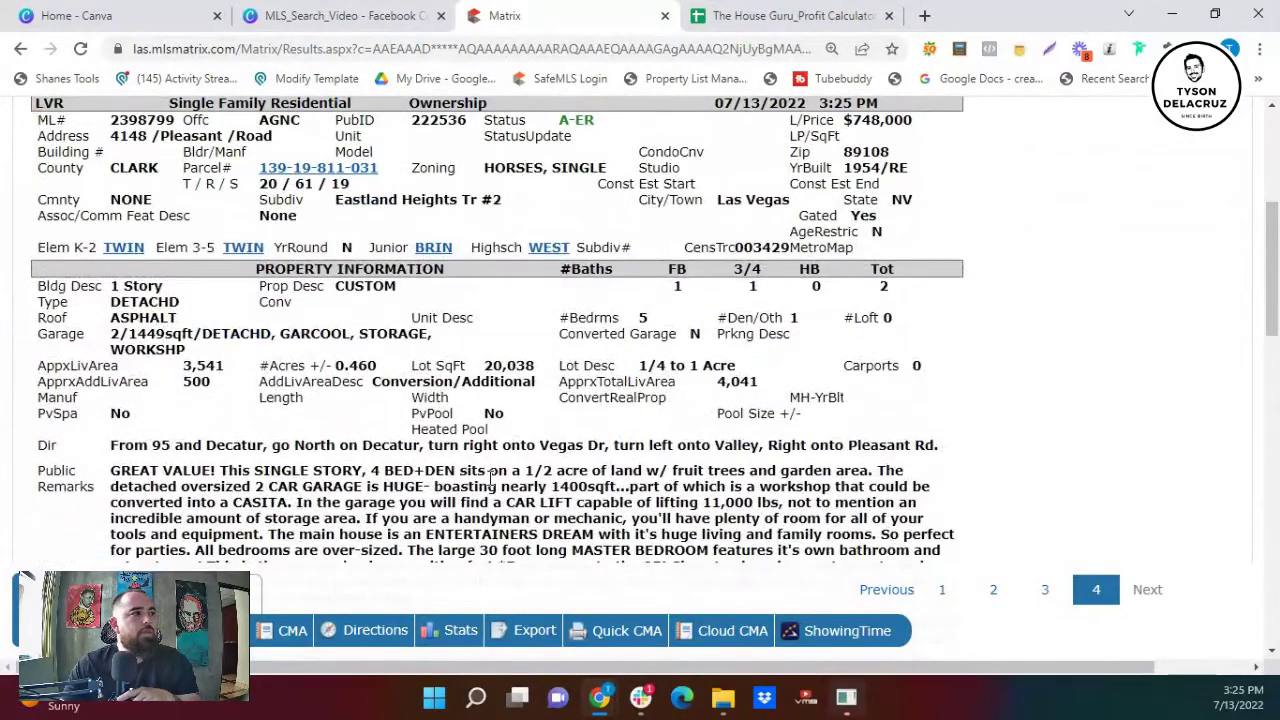
scroll(490, 478, down, 1)
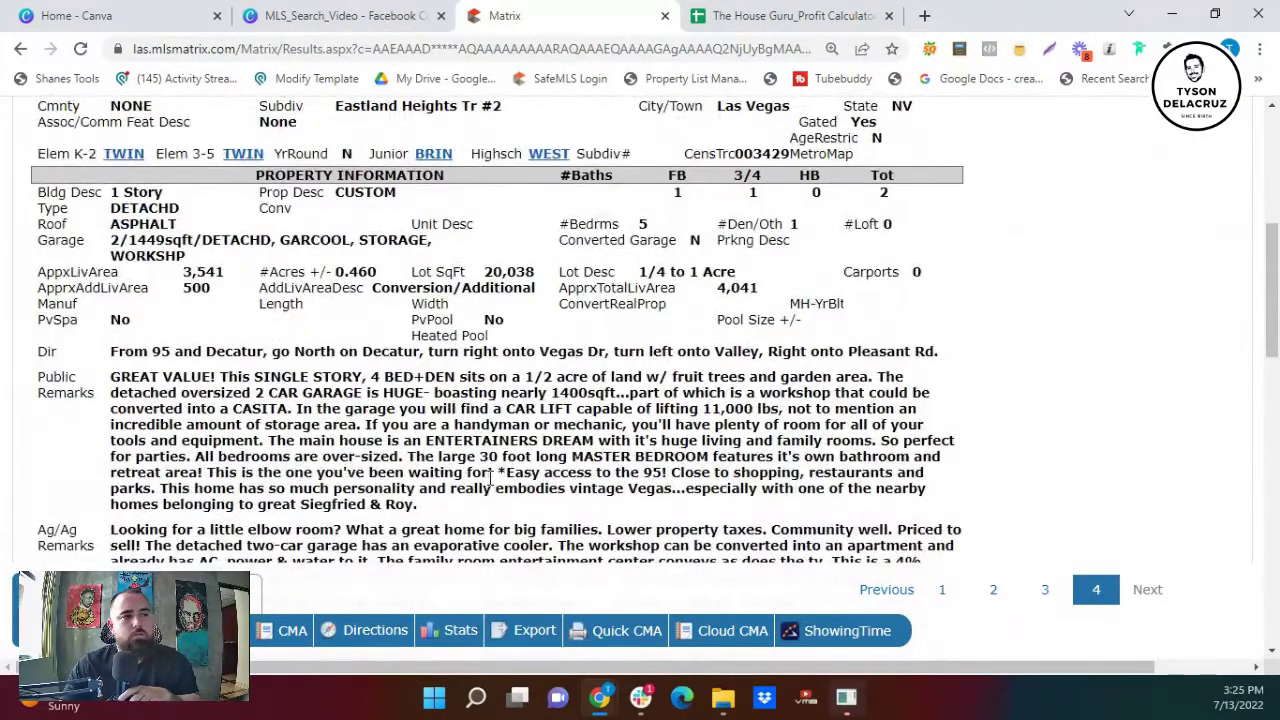
scroll(470, 485, down, 1)
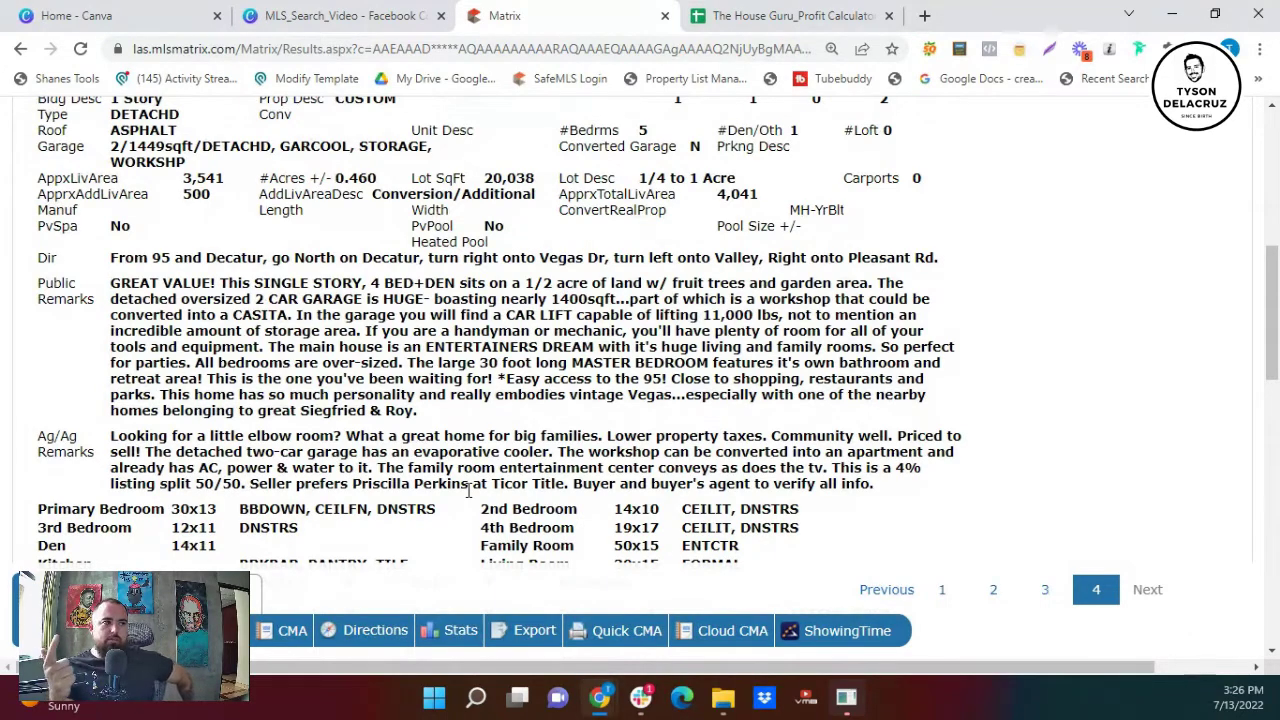
scroll(467, 490, up, 4)
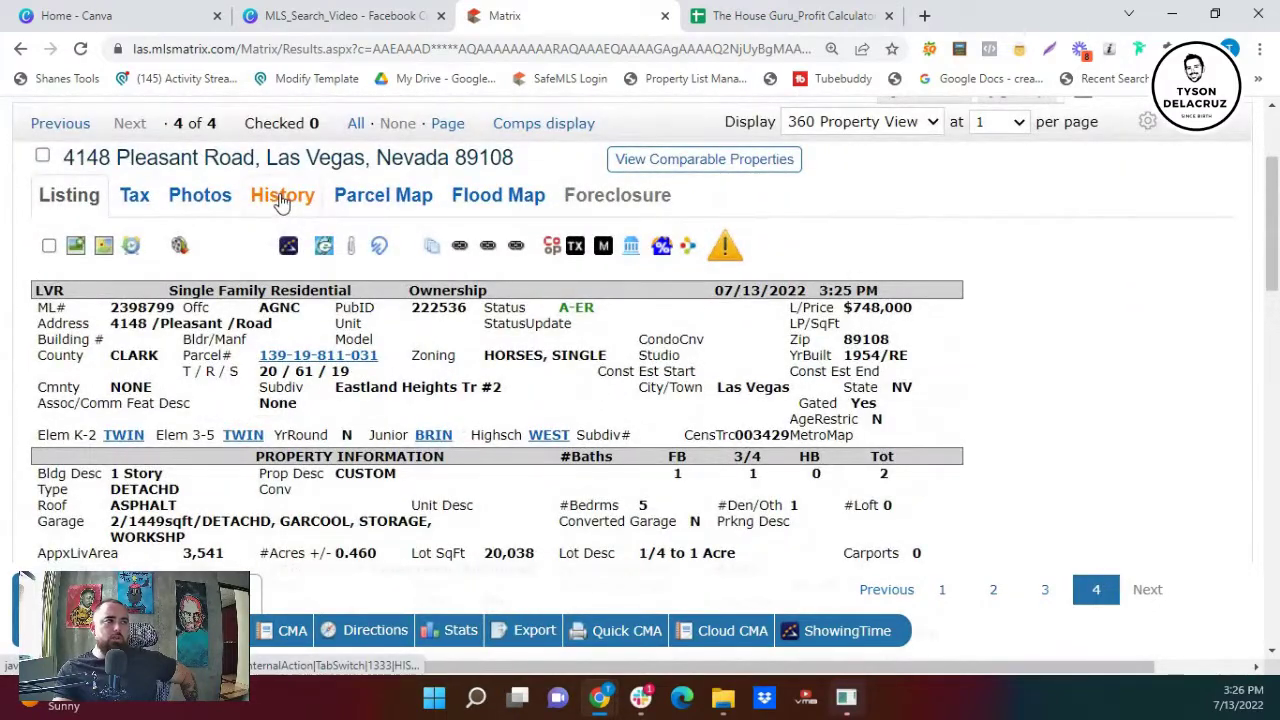
click(282, 198)
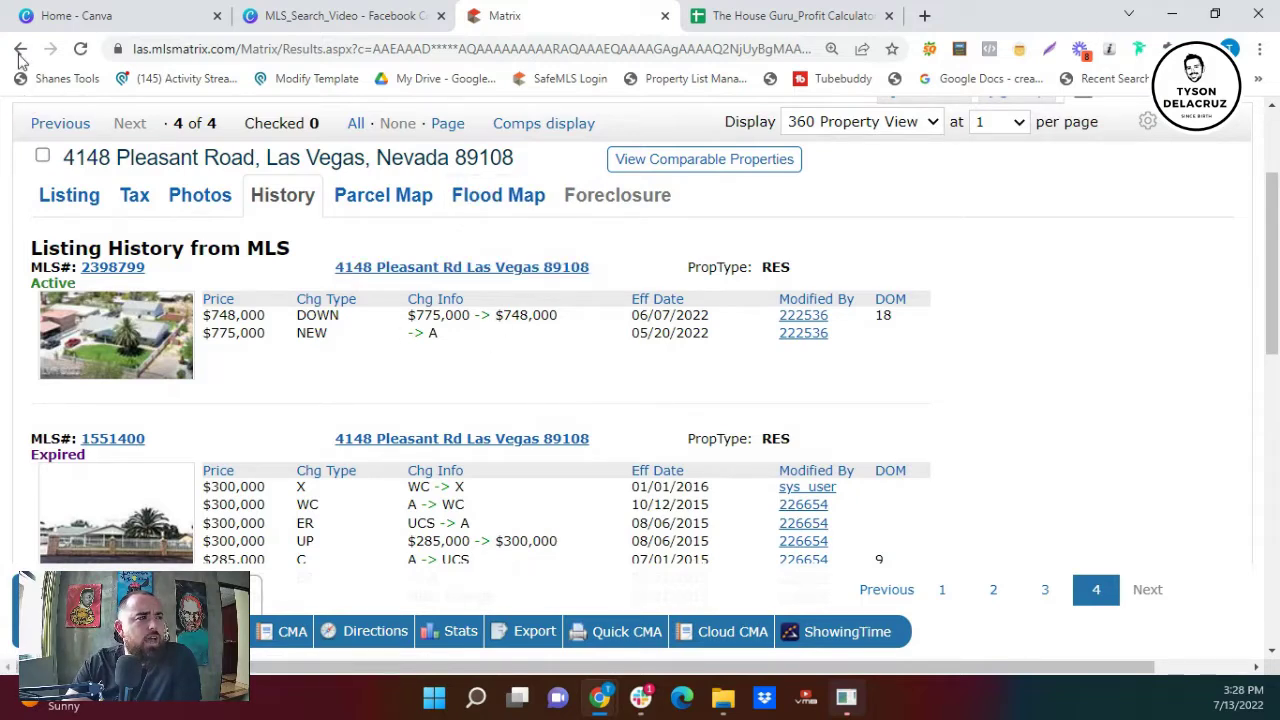
- Go back to the search results and display them in the my:Comps layout
click(20, 52)
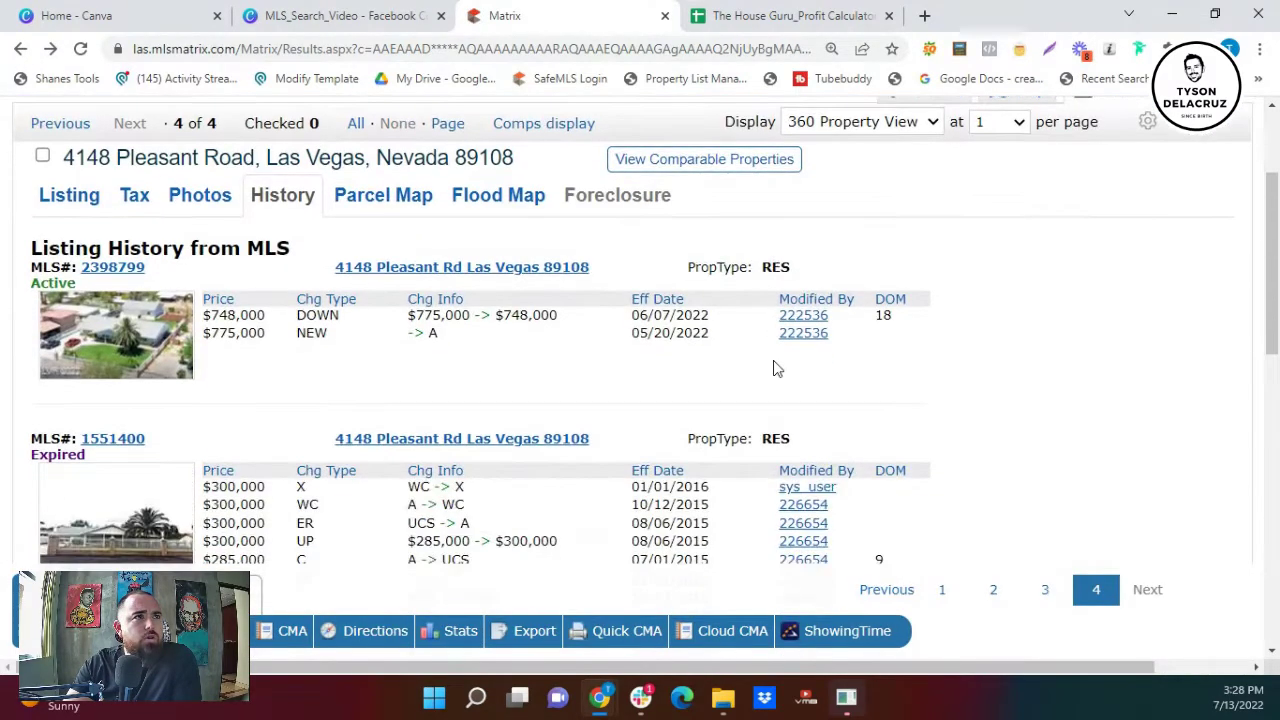
click(856, 221)
scroll(880, 340, up, 3)
click(859, 242)
scroll(380, 428, down, 1)
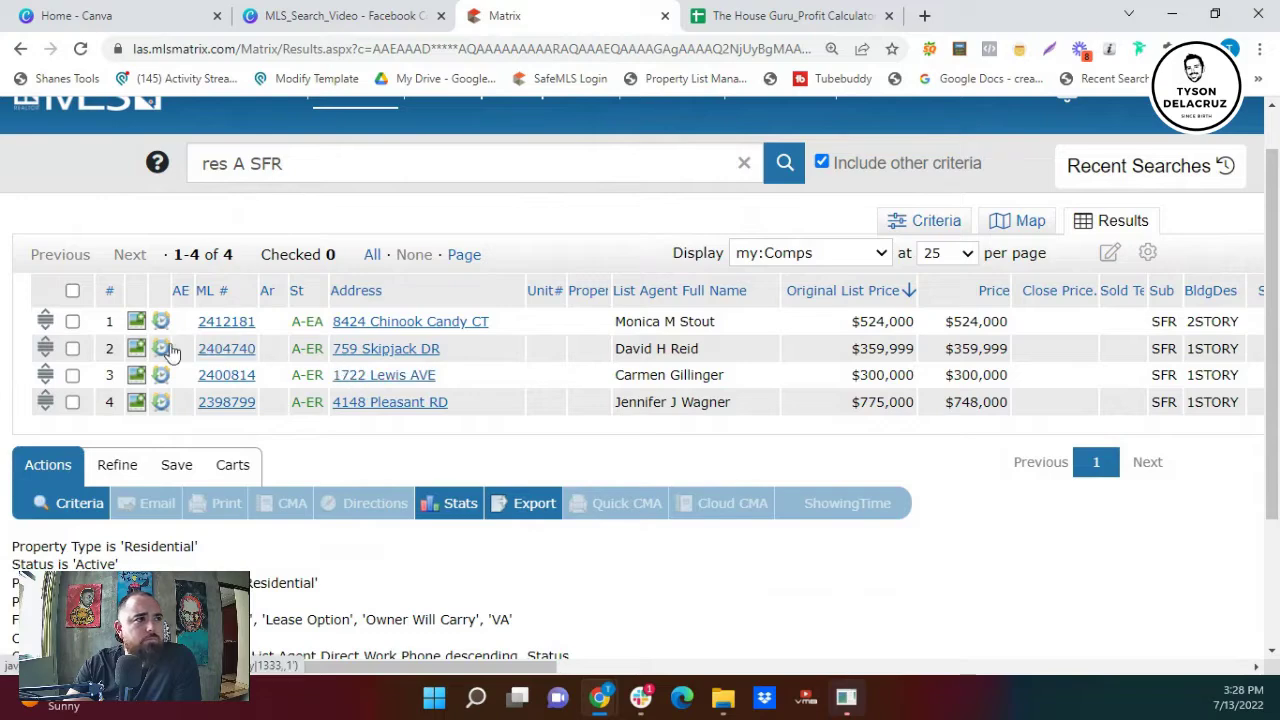
click(136, 352)
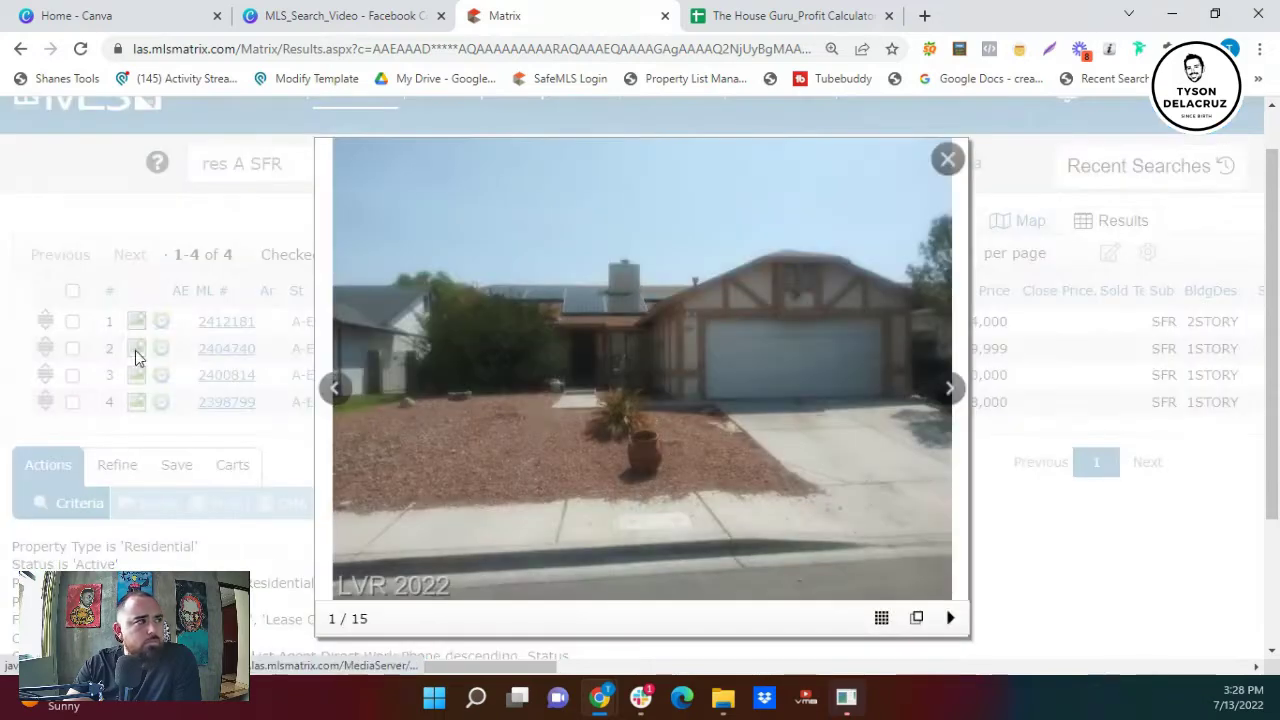
click(945, 390)
click(938, 396)
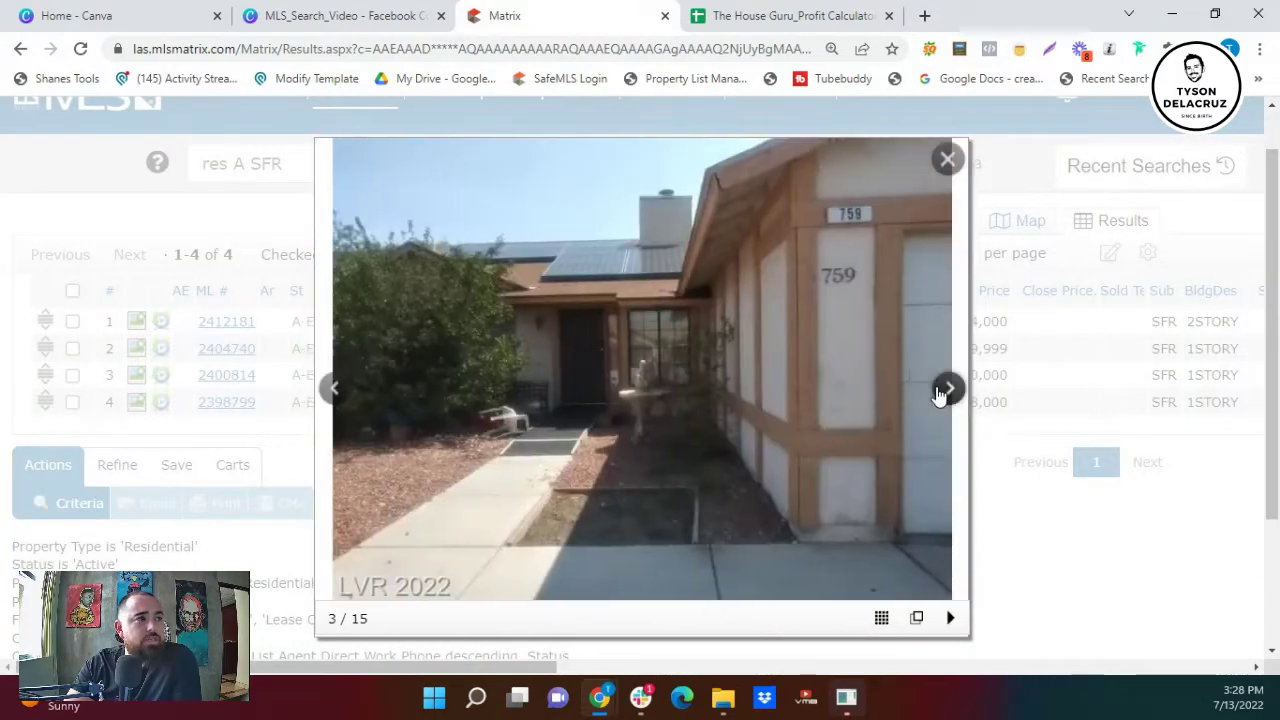
click(938, 396)
click(938, 396)
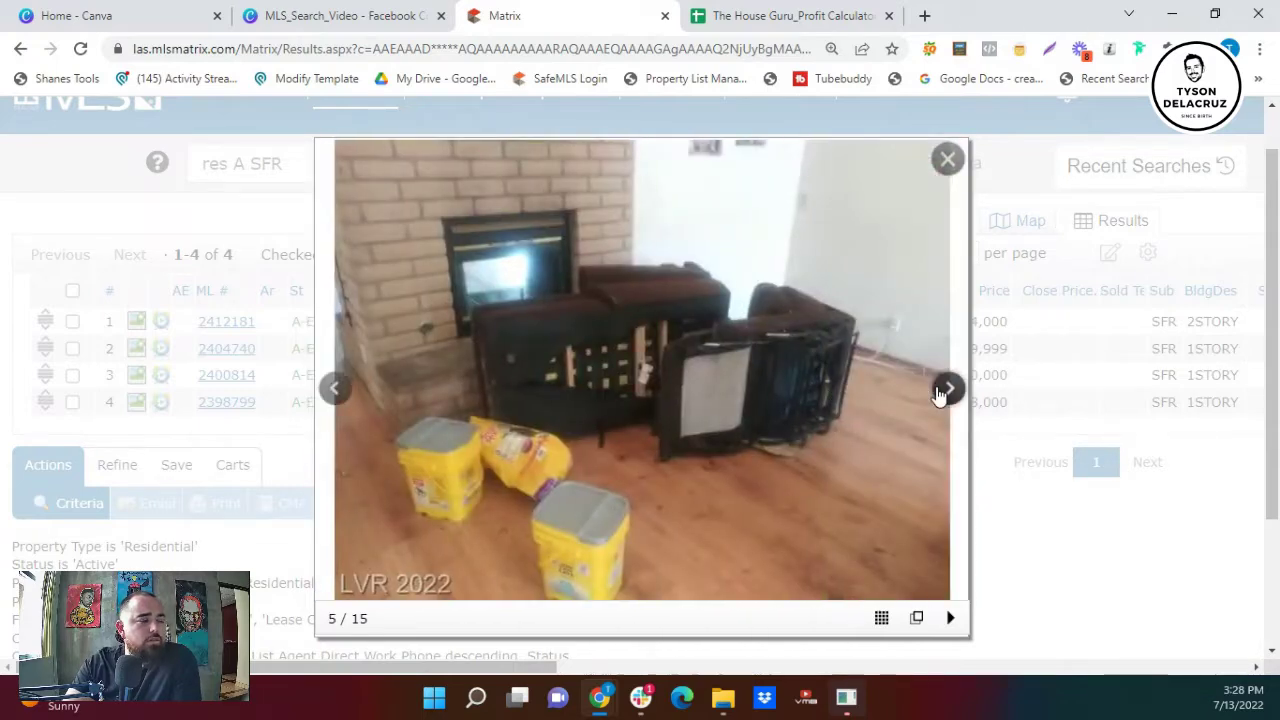
click(938, 396)
click(938, 396)
click(938, 396)
click(938, 396)
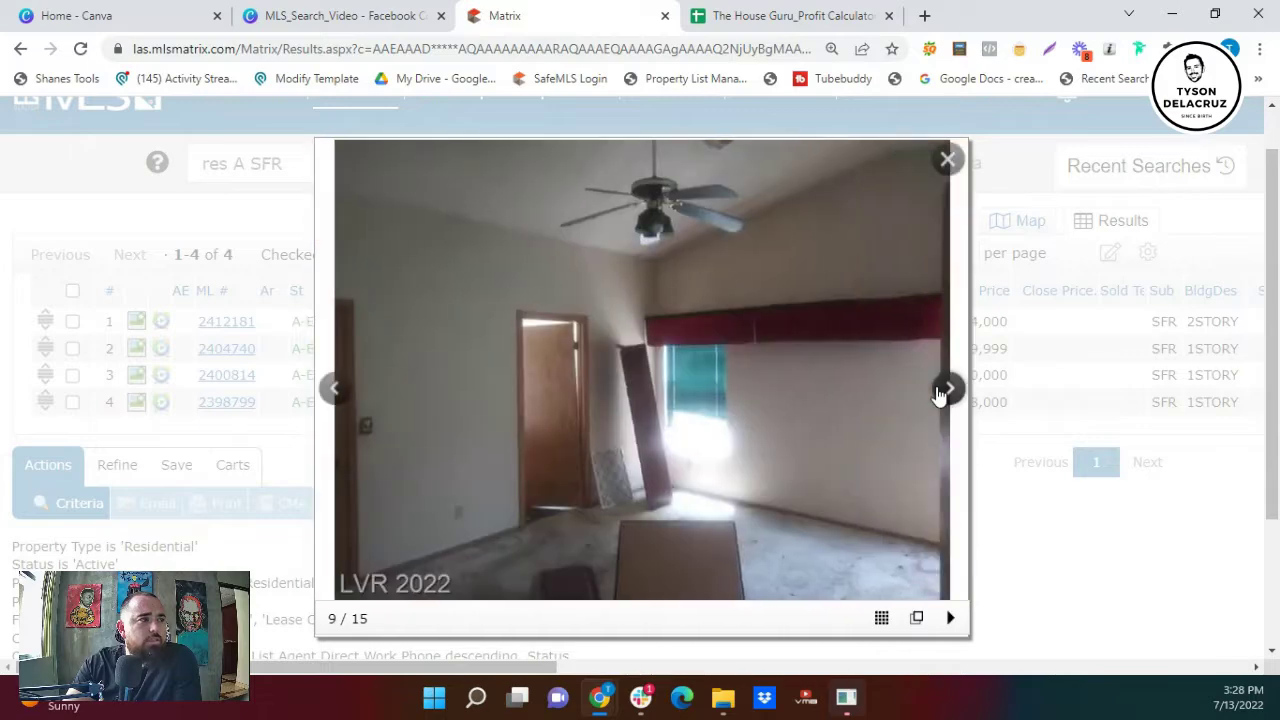
click(938, 396)
click(938, 396)
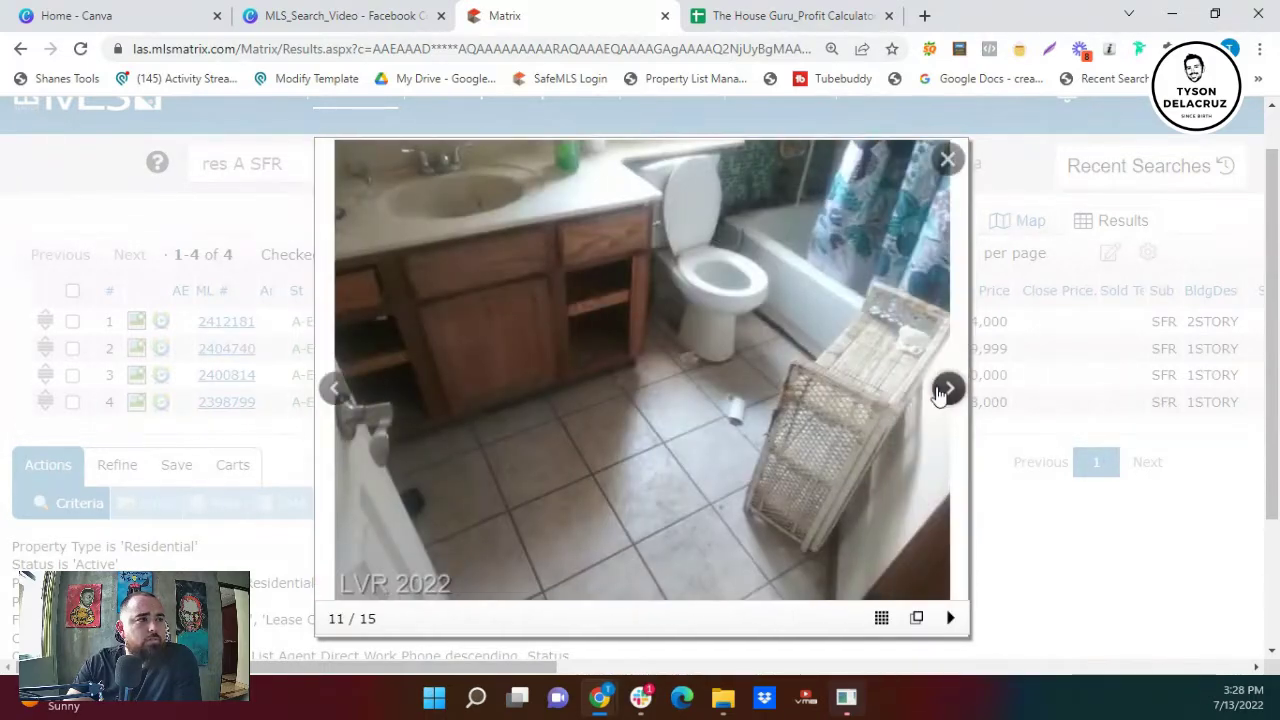
click(938, 396)
click(938, 396)
click(938, 396)
click(938, 396)
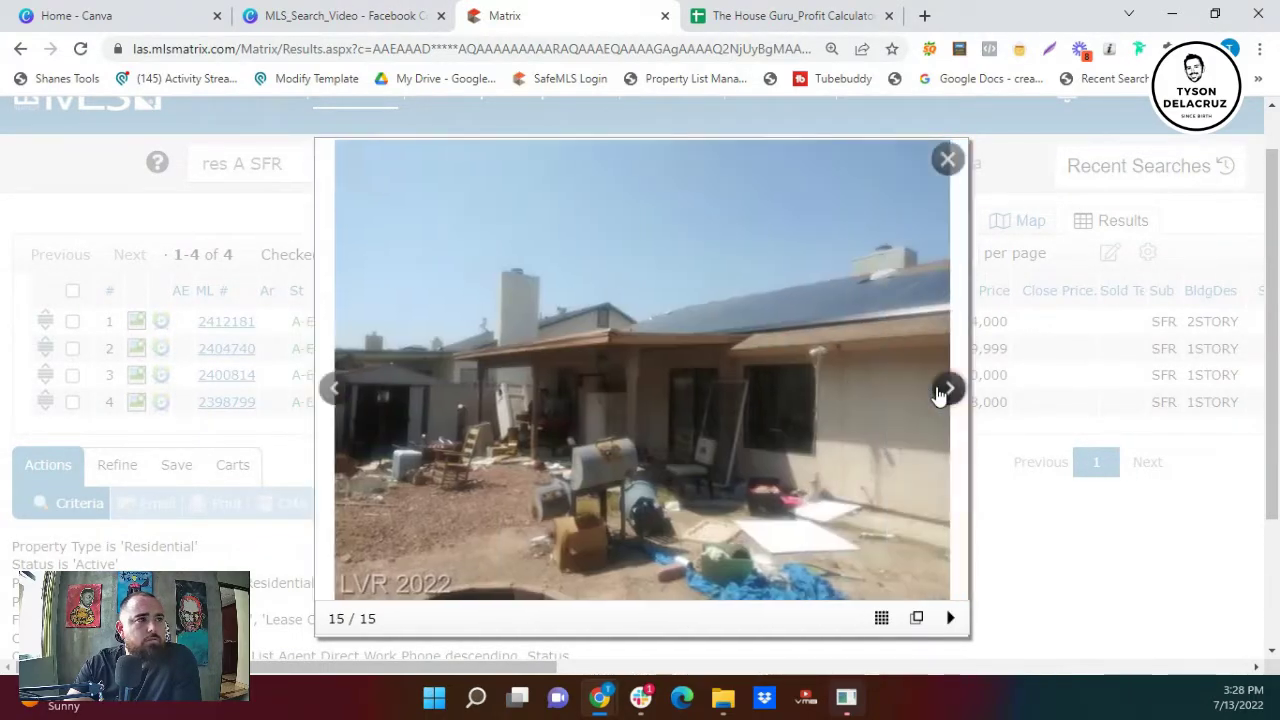
click(938, 396)
click(938, 396)
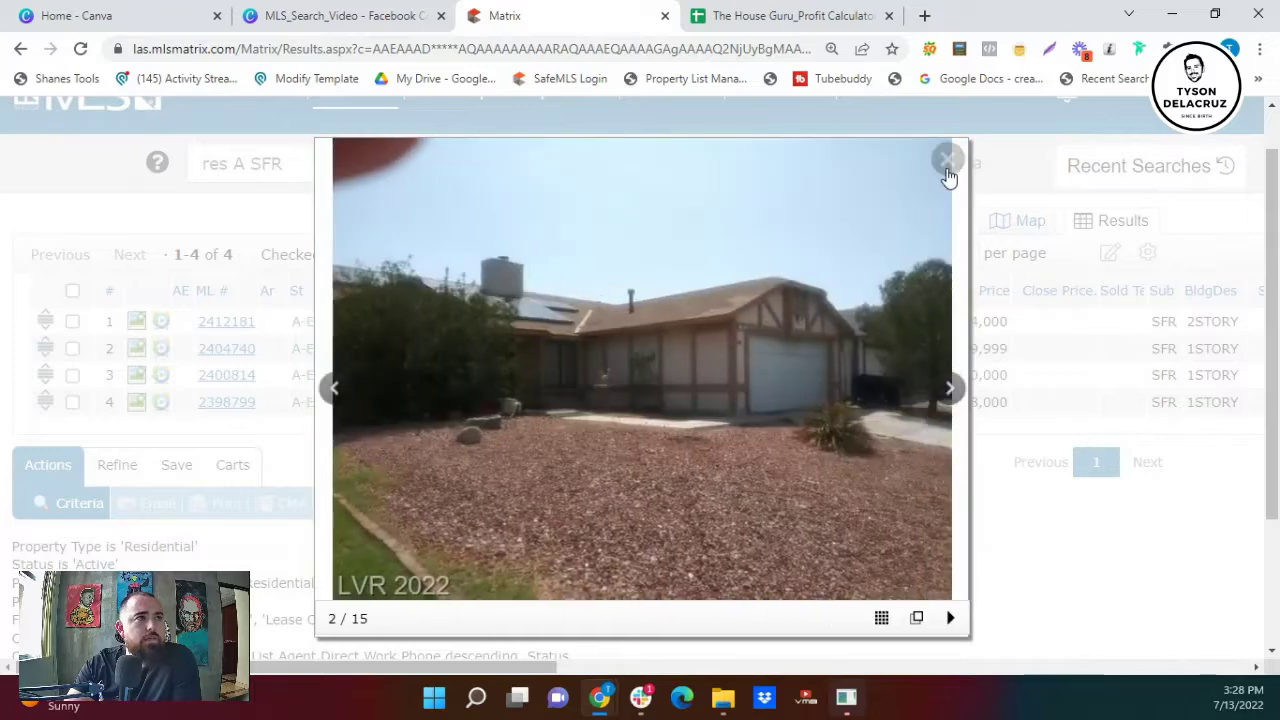
click(946, 158)
click(220, 349)
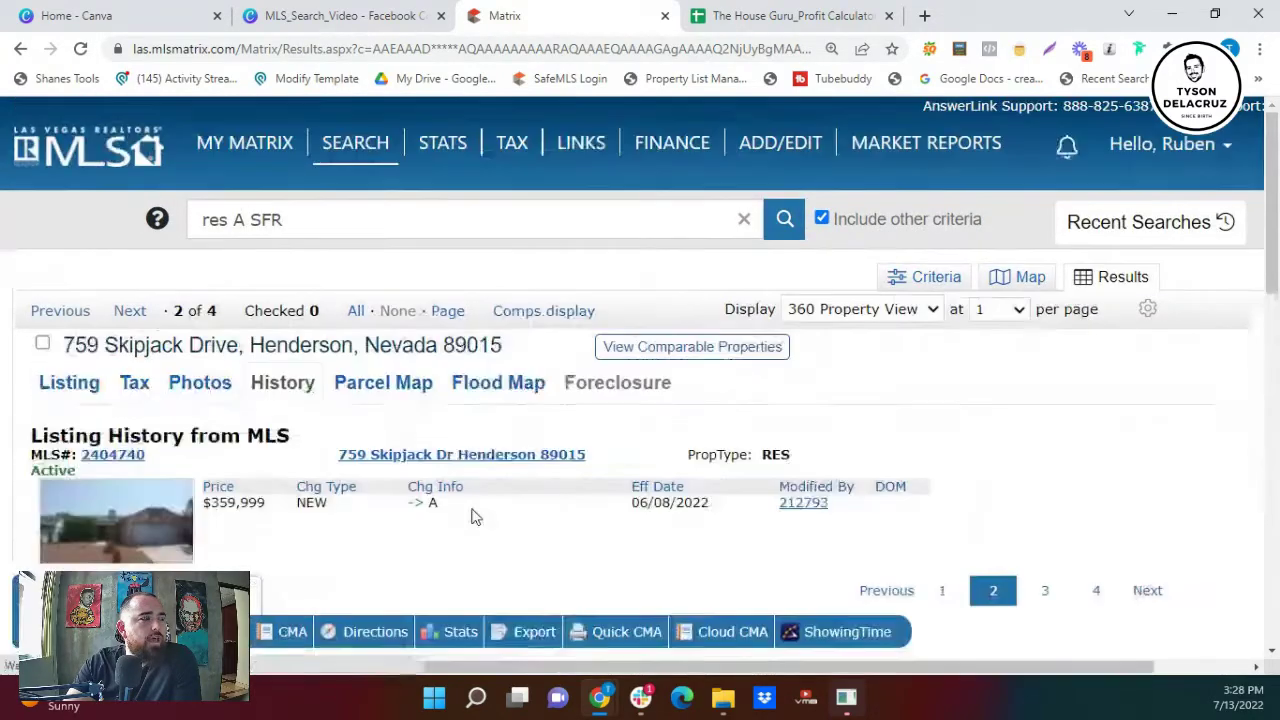
scroll(475, 513, down, 2)
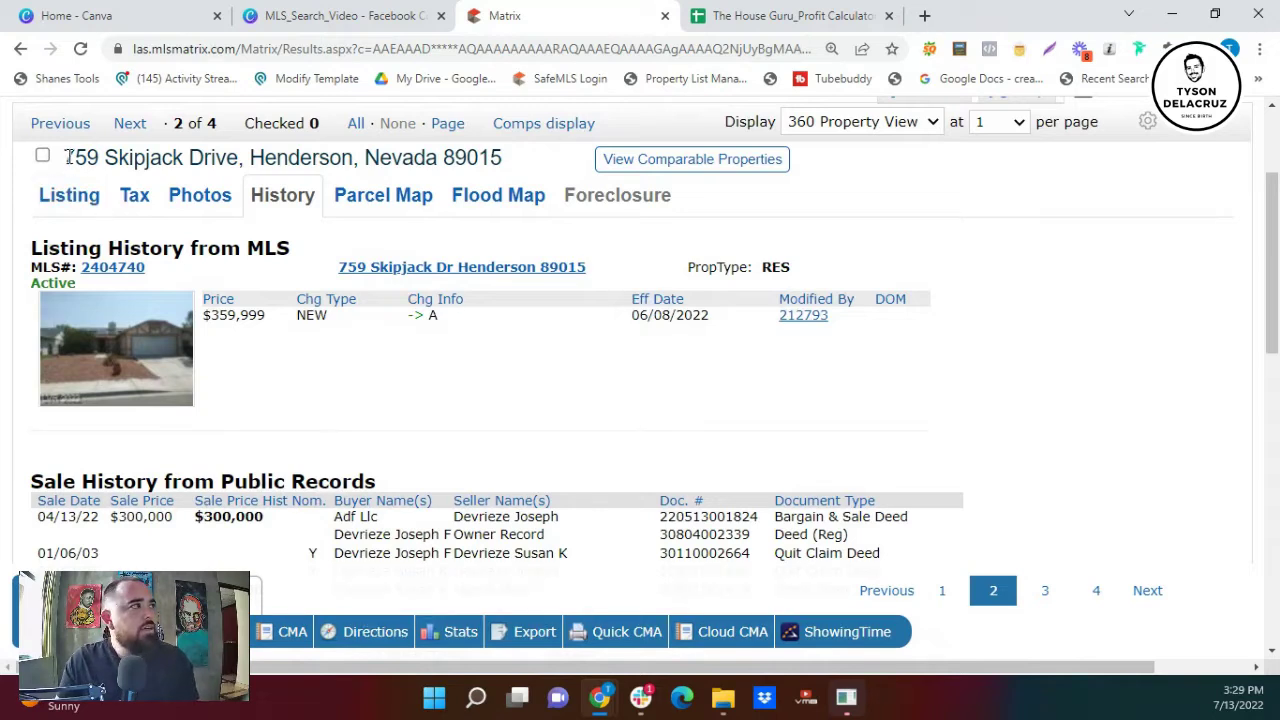
drag(63, 157, 230, 163)
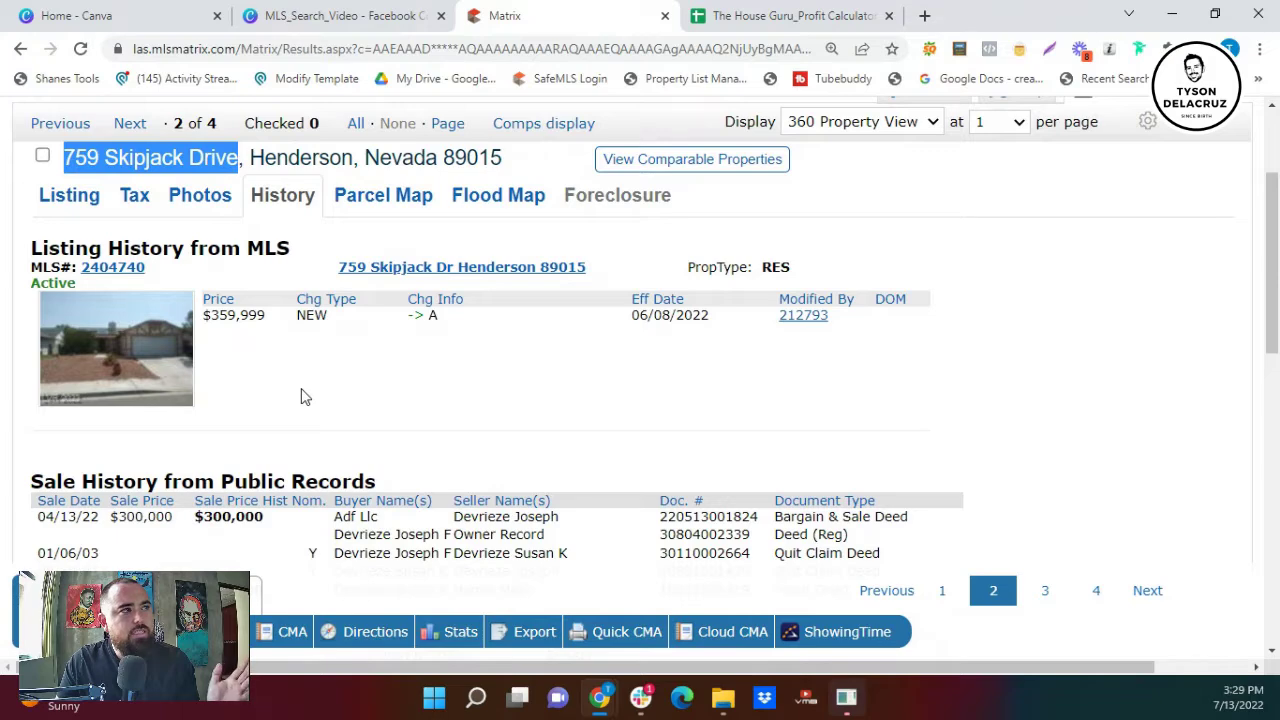
scroll(668, 271, up, 2)
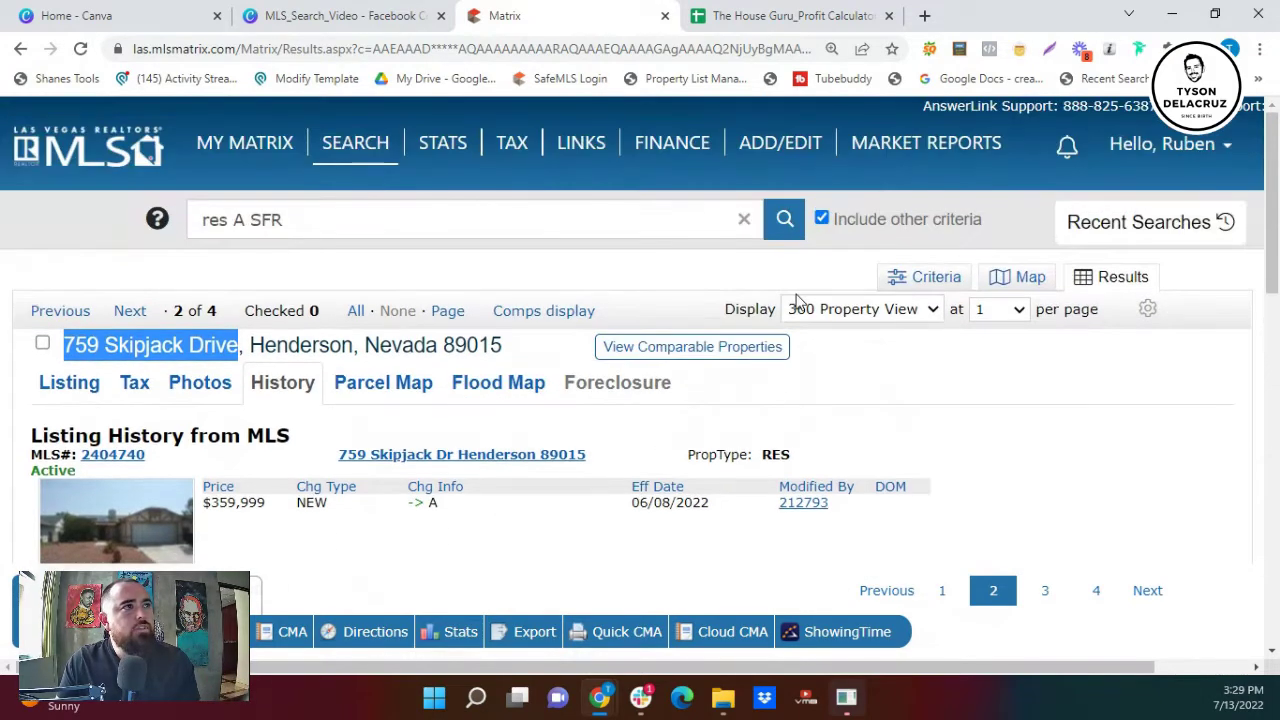
click(374, 160)
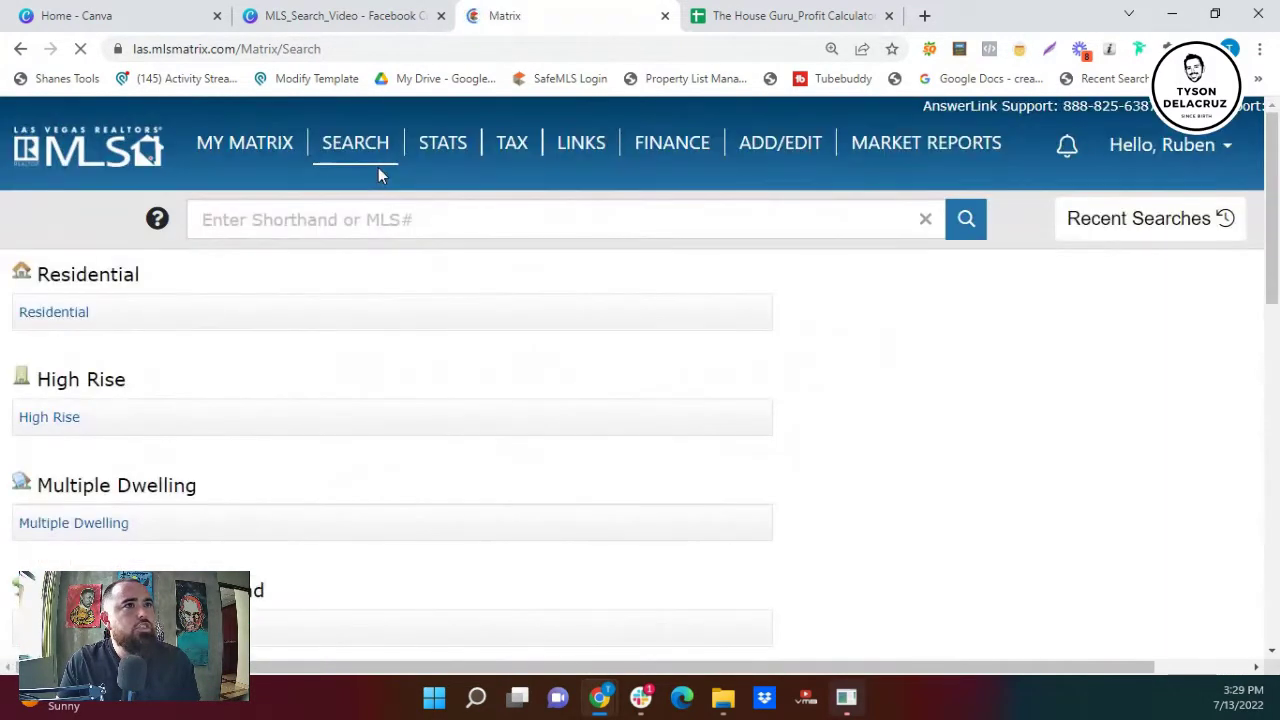
scroll(423, 268, down, 2)
scroll(403, 269, up, 1)
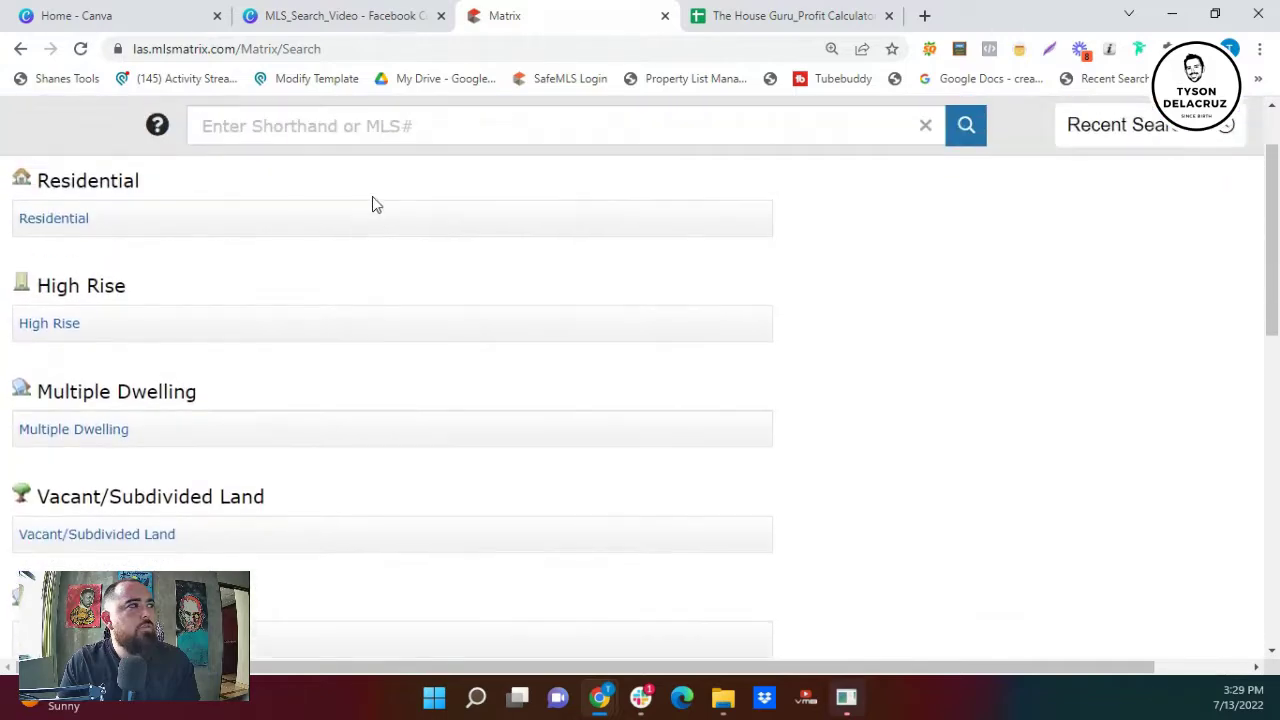
scroll(368, 181, up, 1)
mouse_move(355, 148)
click(372, 176)
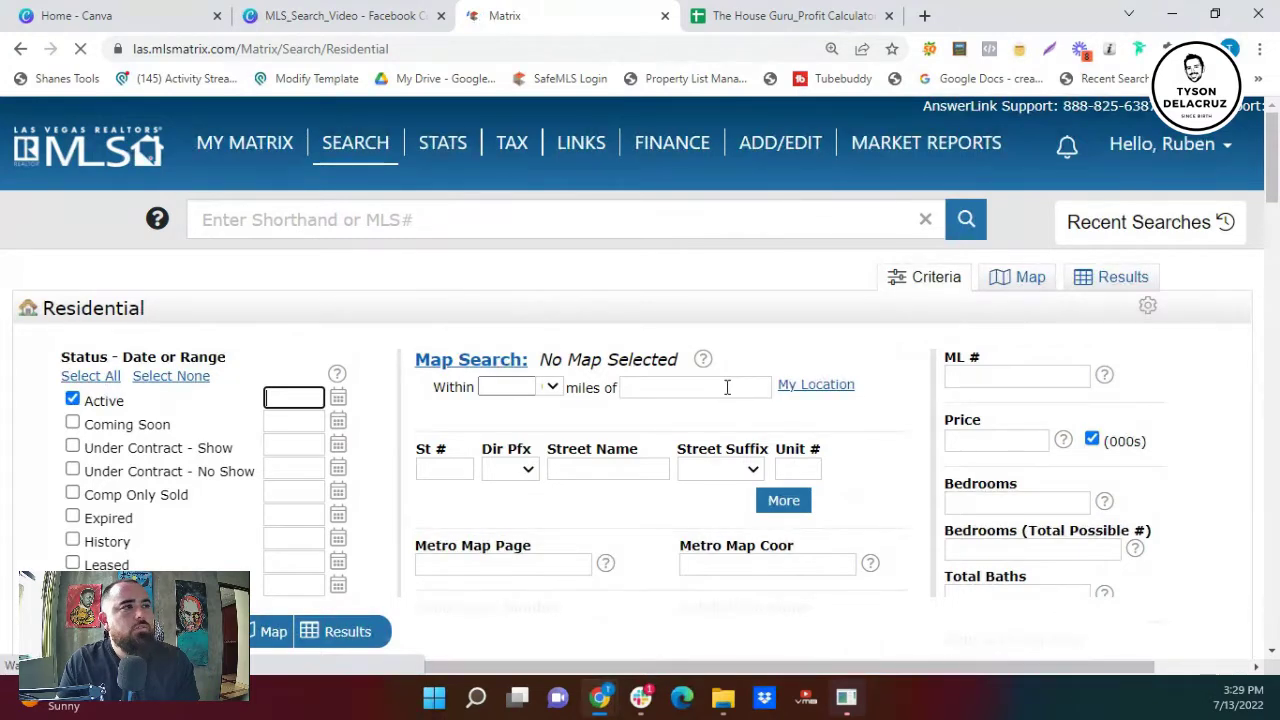
click(726, 387)
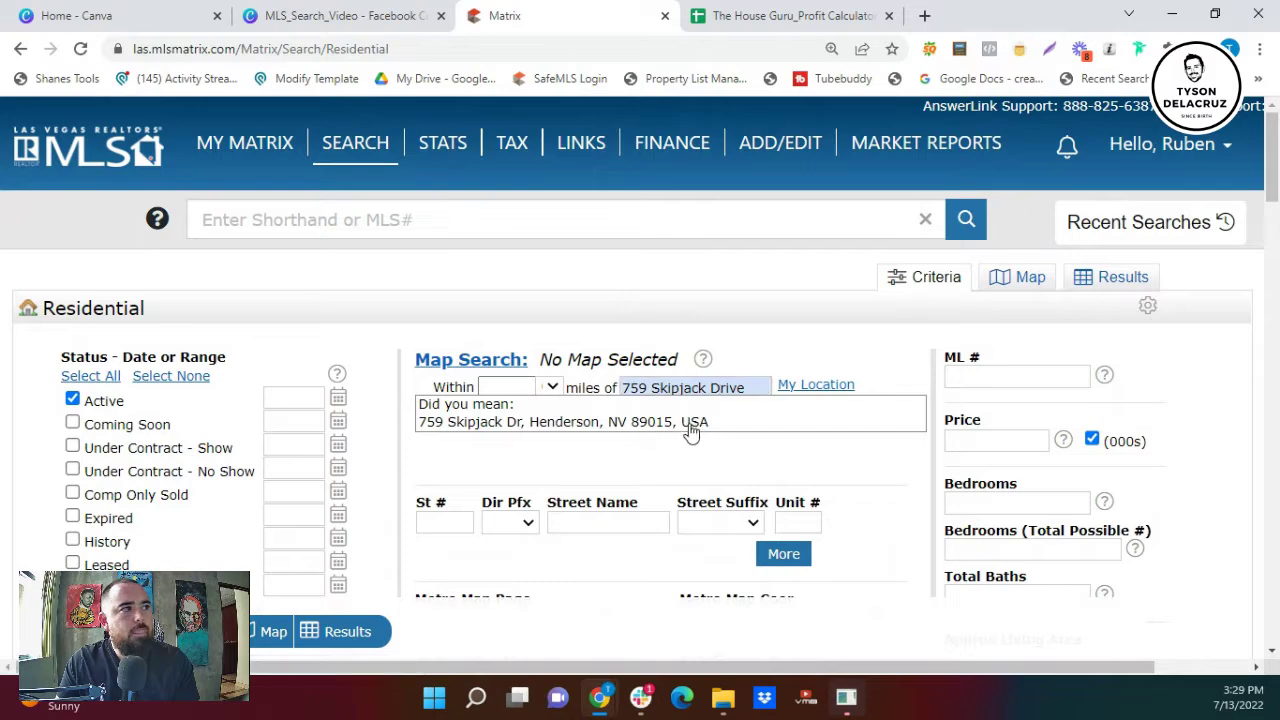
click(690, 424)
- Include Under Contract Show, Under Contract No Show and Sold statuses, then show results
scroll(80, 420, down, 1)
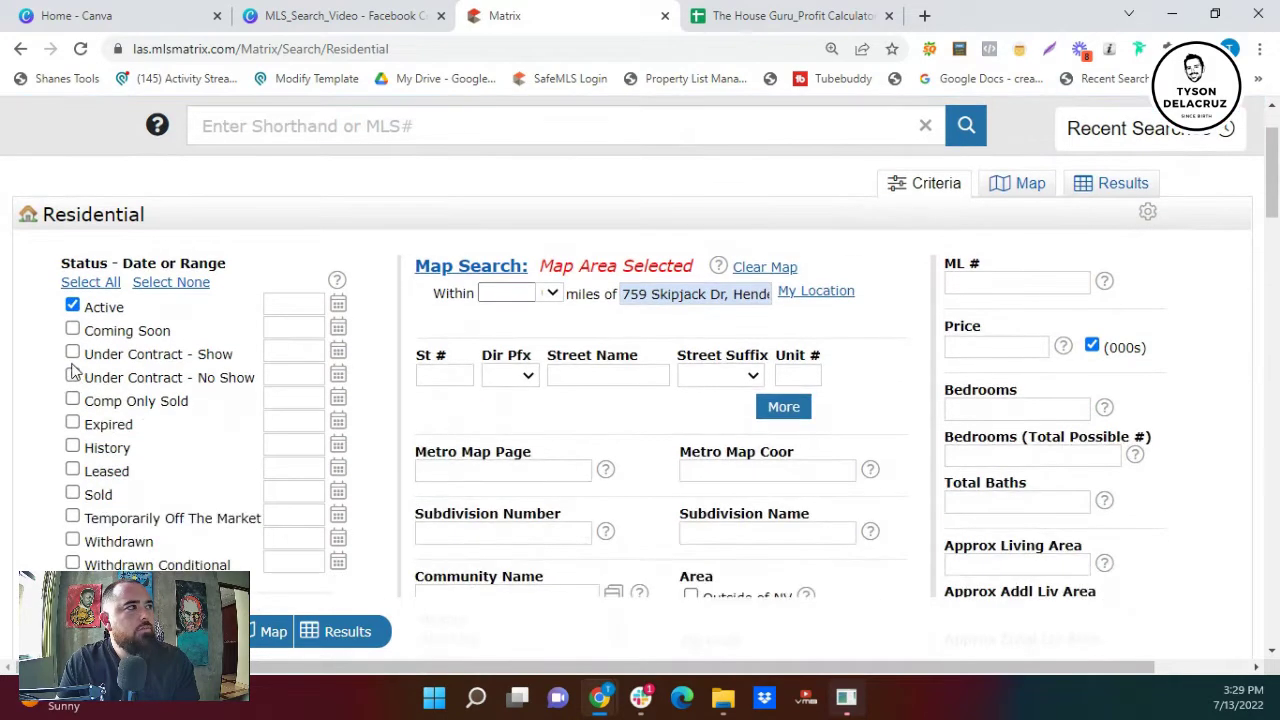
click(72, 354)
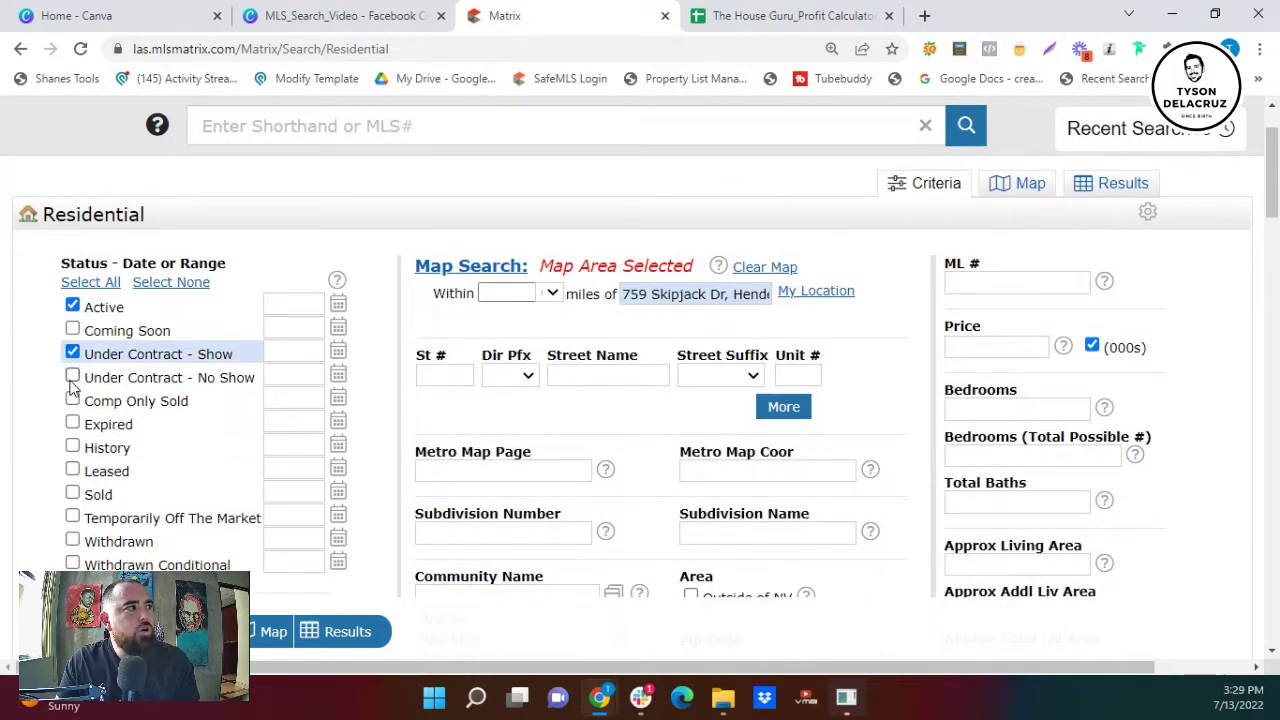
click(72, 377)
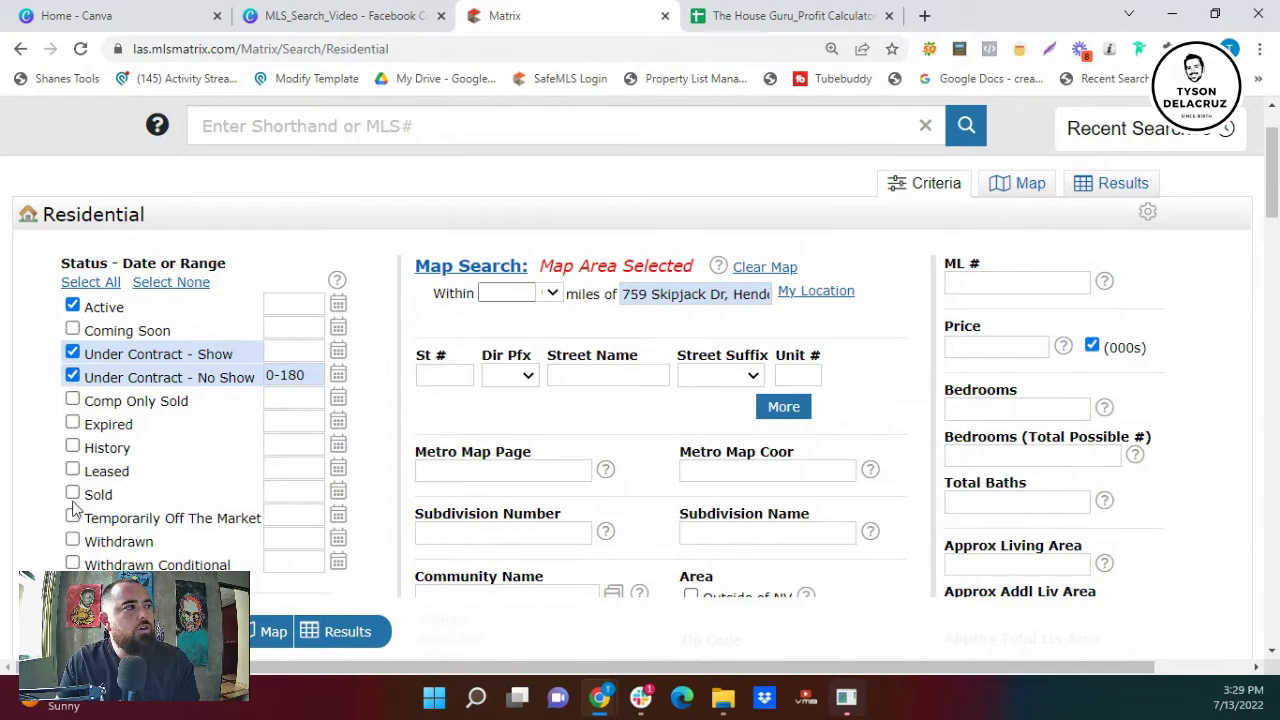
click(73, 494)
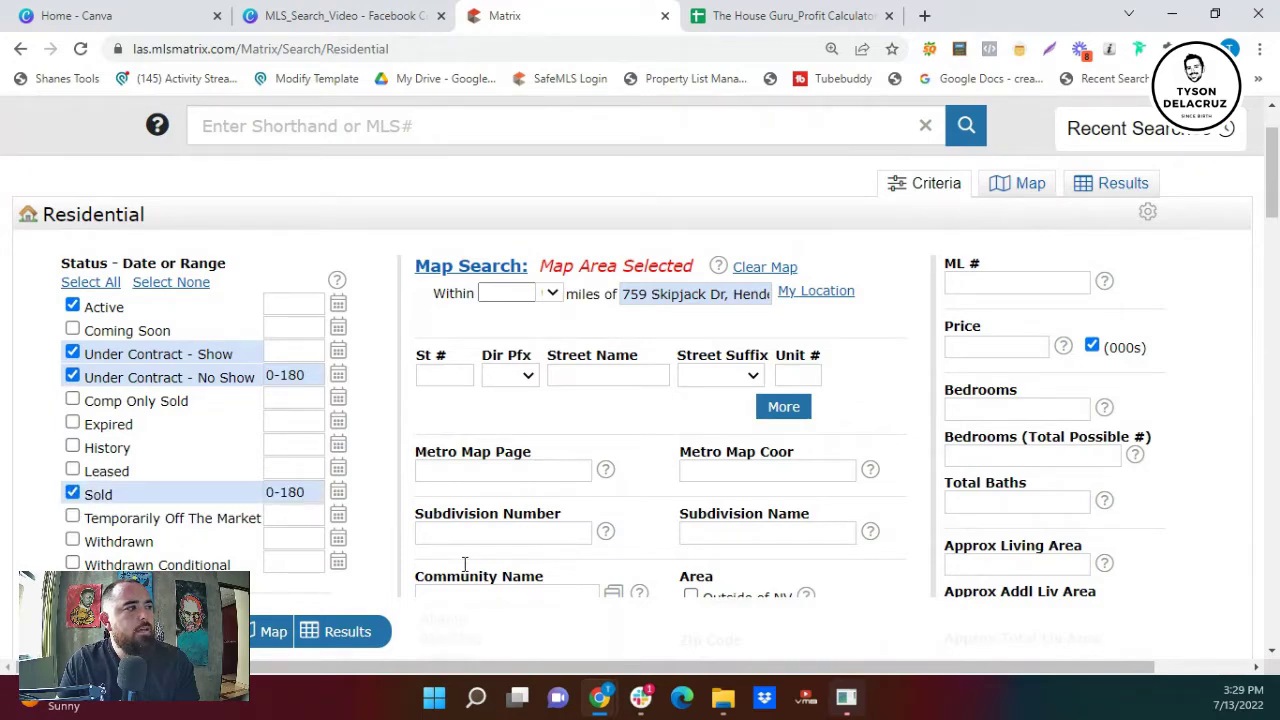
click(363, 628)
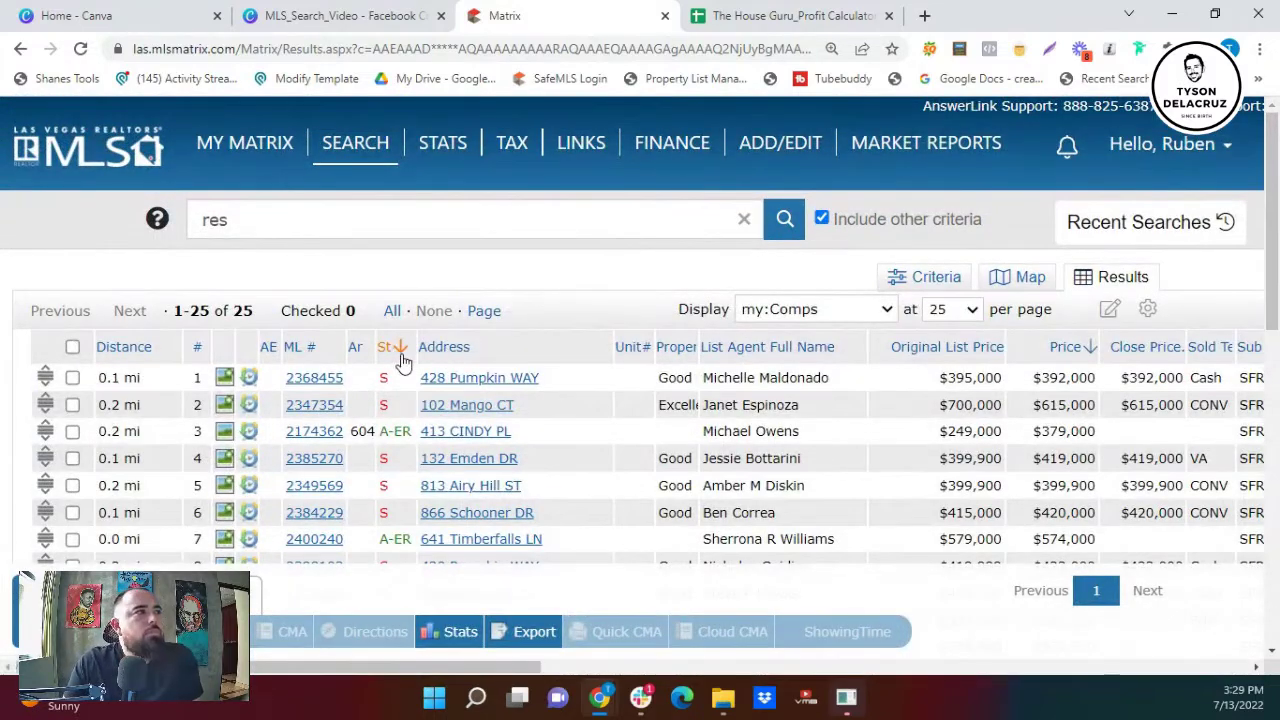
- Sort the comps results by the St (status) column
click(394, 354)
scroll(552, 400, down, 1)
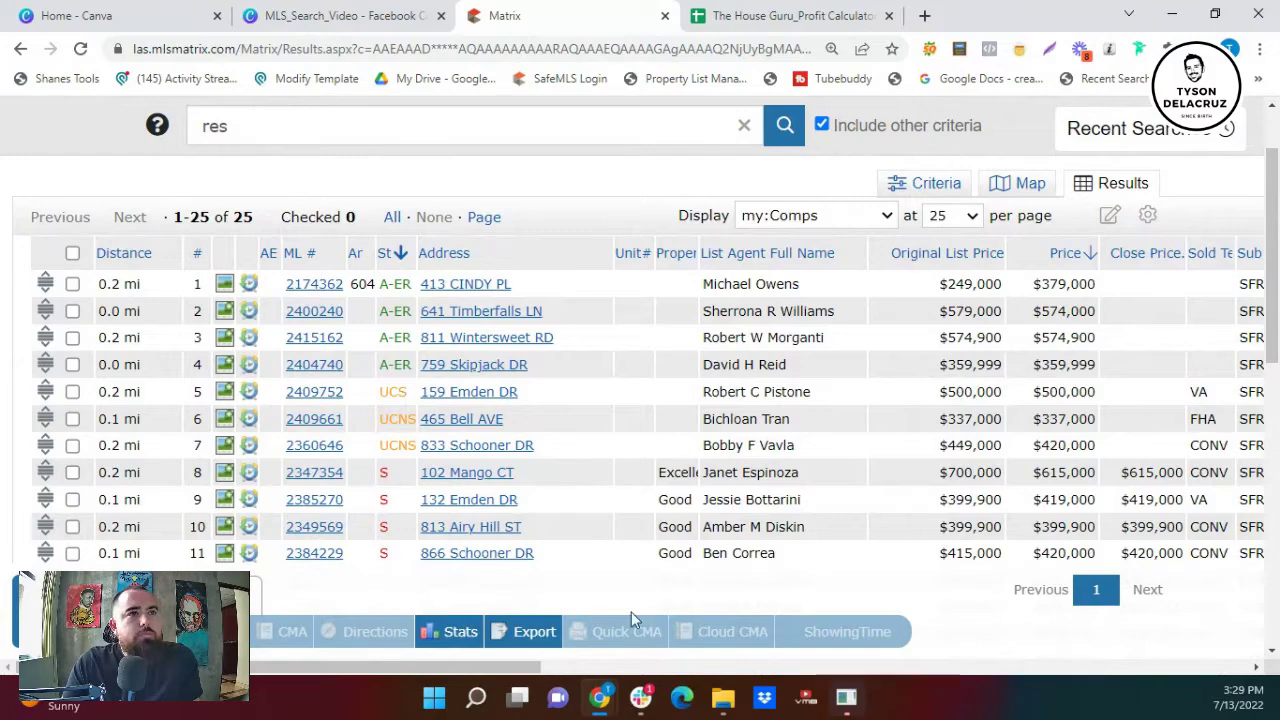
drag(496, 664, 534, 611)
- Filter Approx Living Area to 1200-1550 sq ft and rerun the search
click(840, 188)
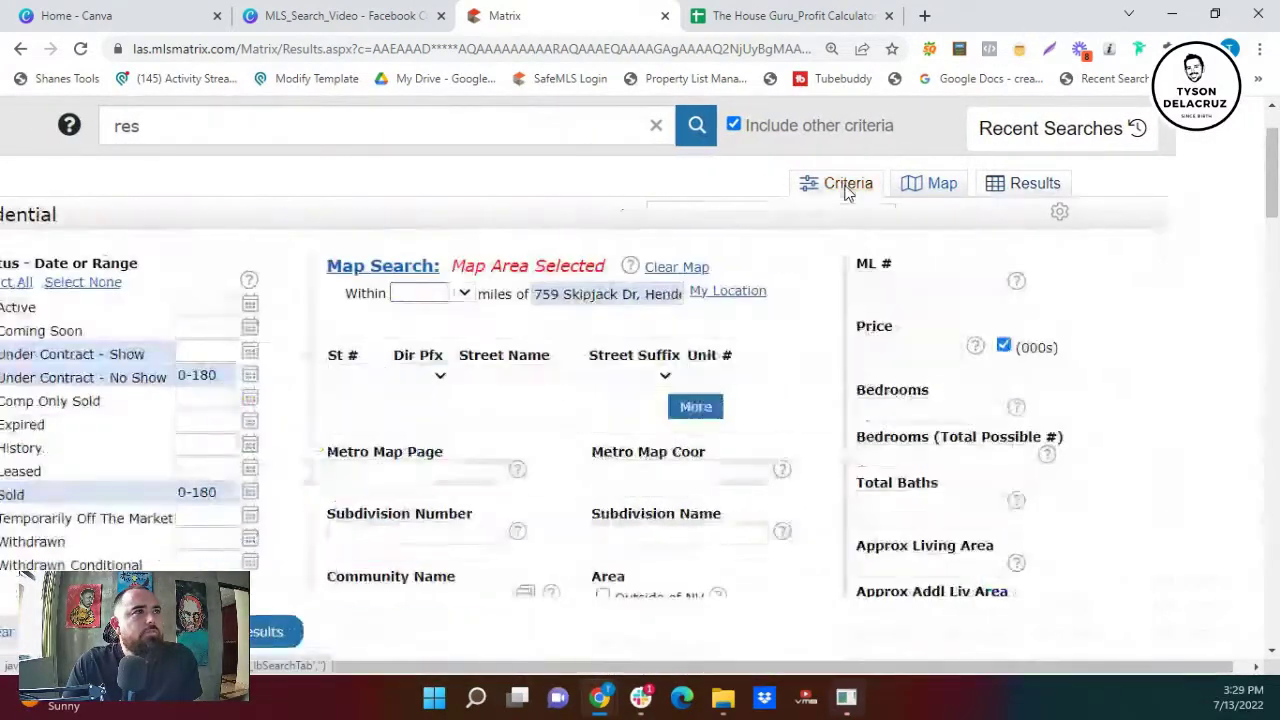
click(883, 568)
text(1200-)
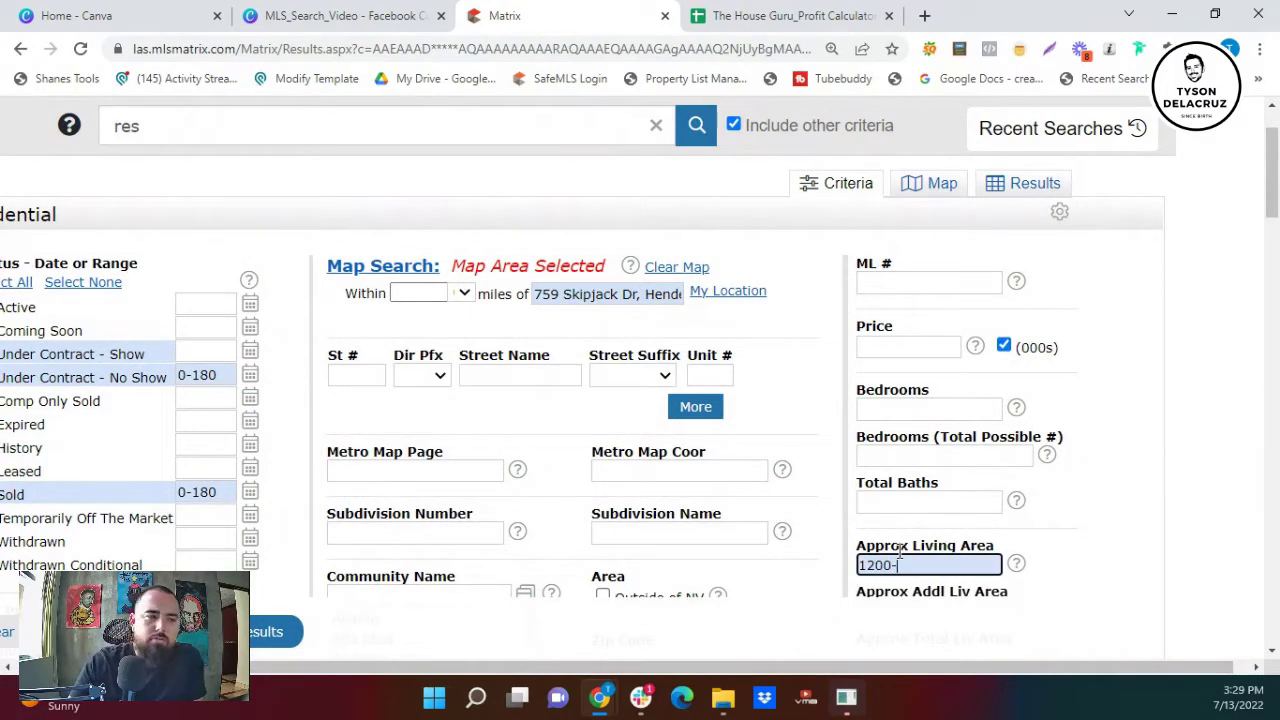
text(0)
key(BackSpace)
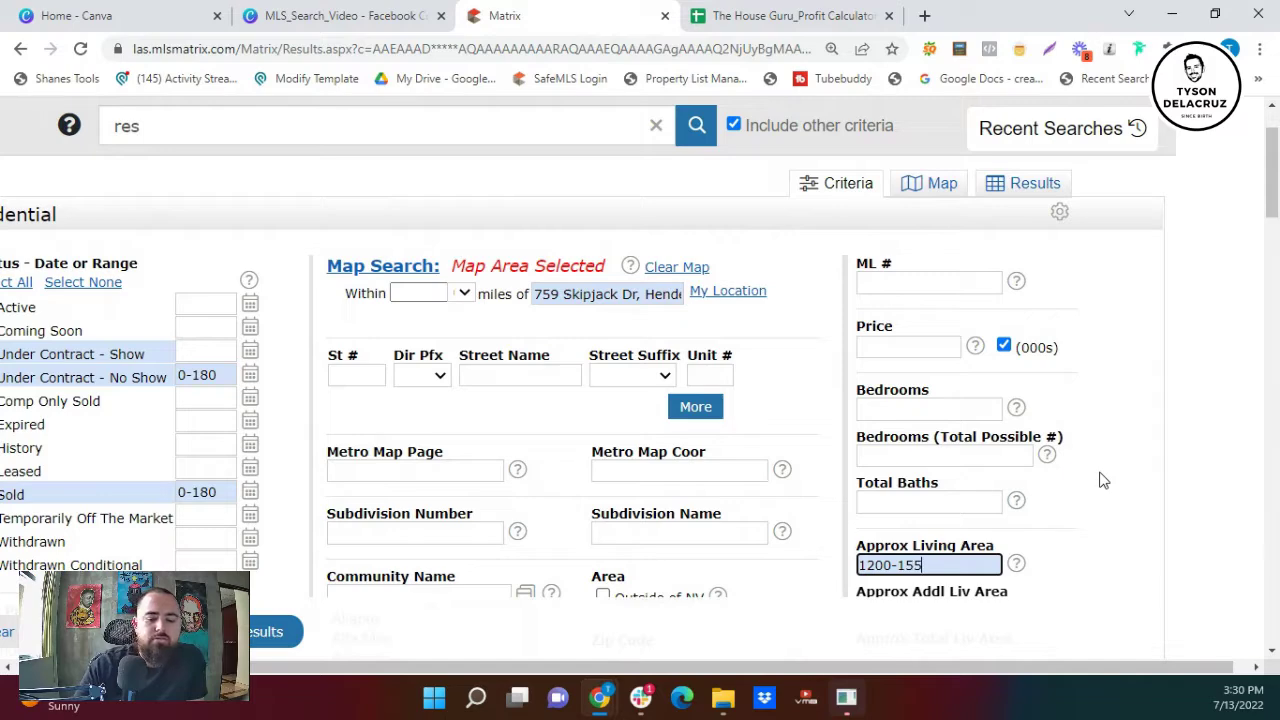
click(262, 631)
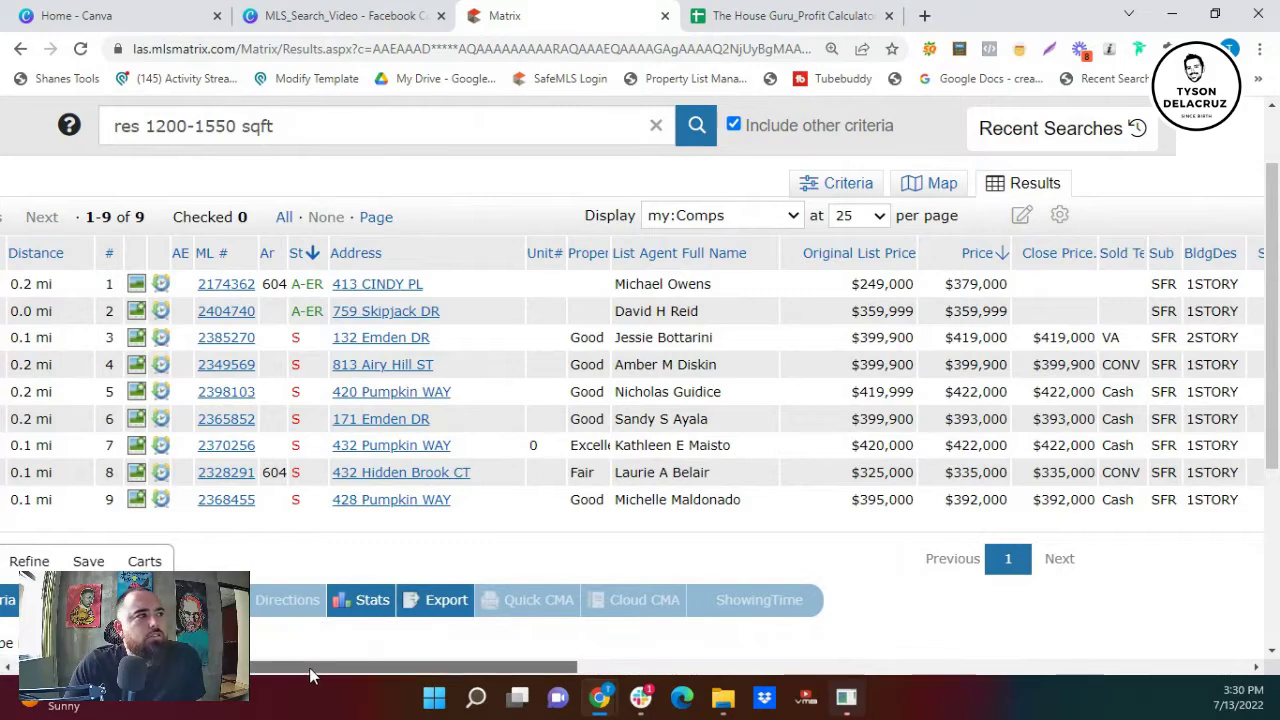
drag(314, 667, 376, 665)
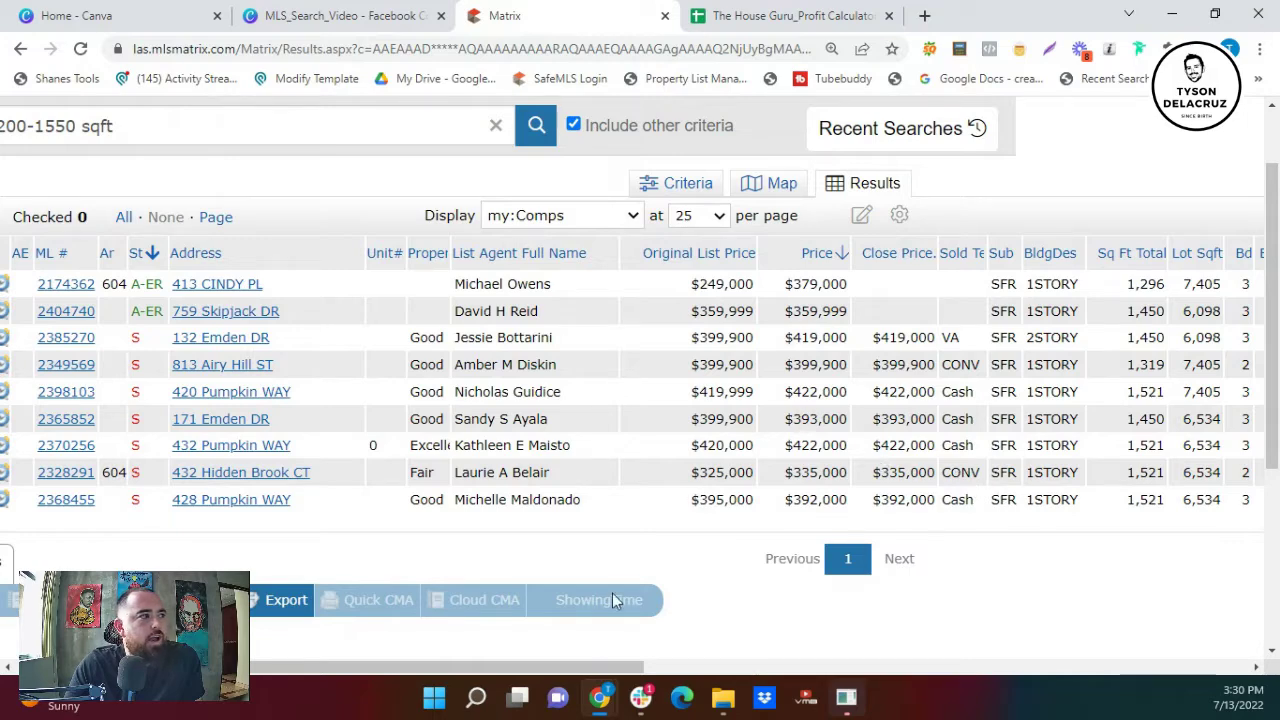
drag(536, 666, 492, 667)
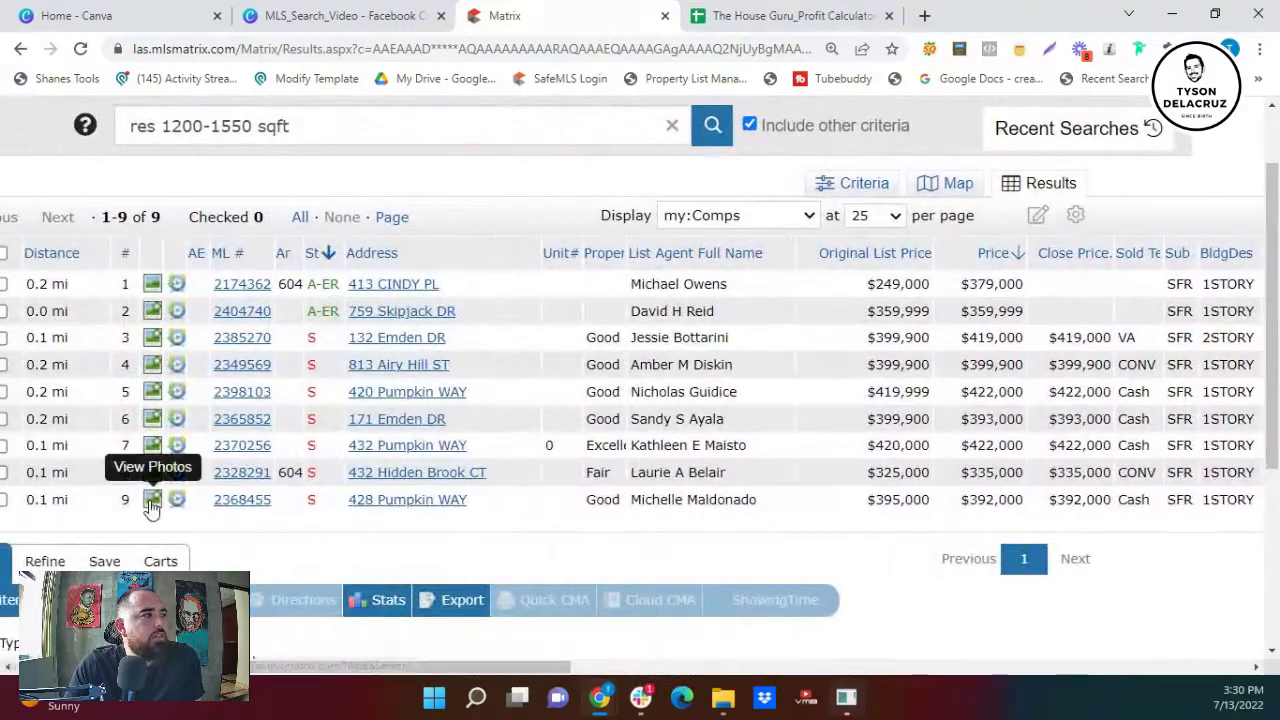
click(151, 502)
click(943, 389)
click(943, 389)
click(943, 389)
click(943, 389)
click(943, 389)
click(943, 389)
click(943, 389)
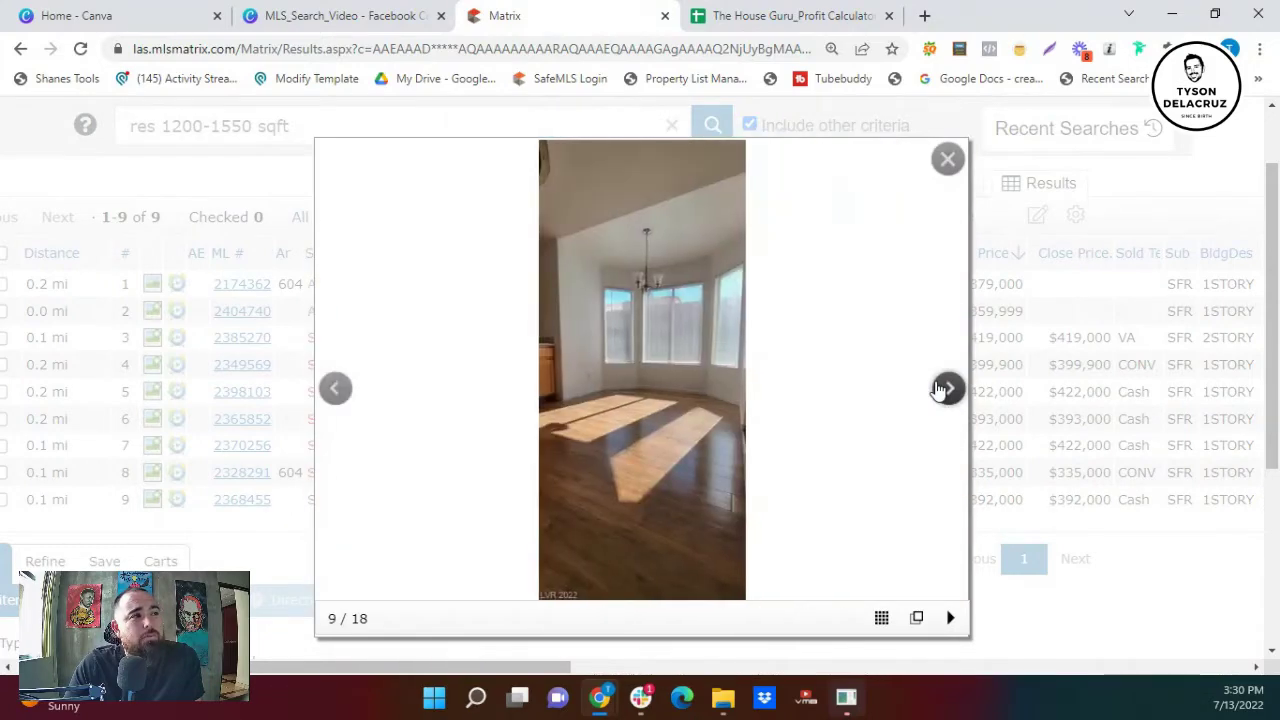
click(943, 389)
click(943, 389)
click(943, 389)
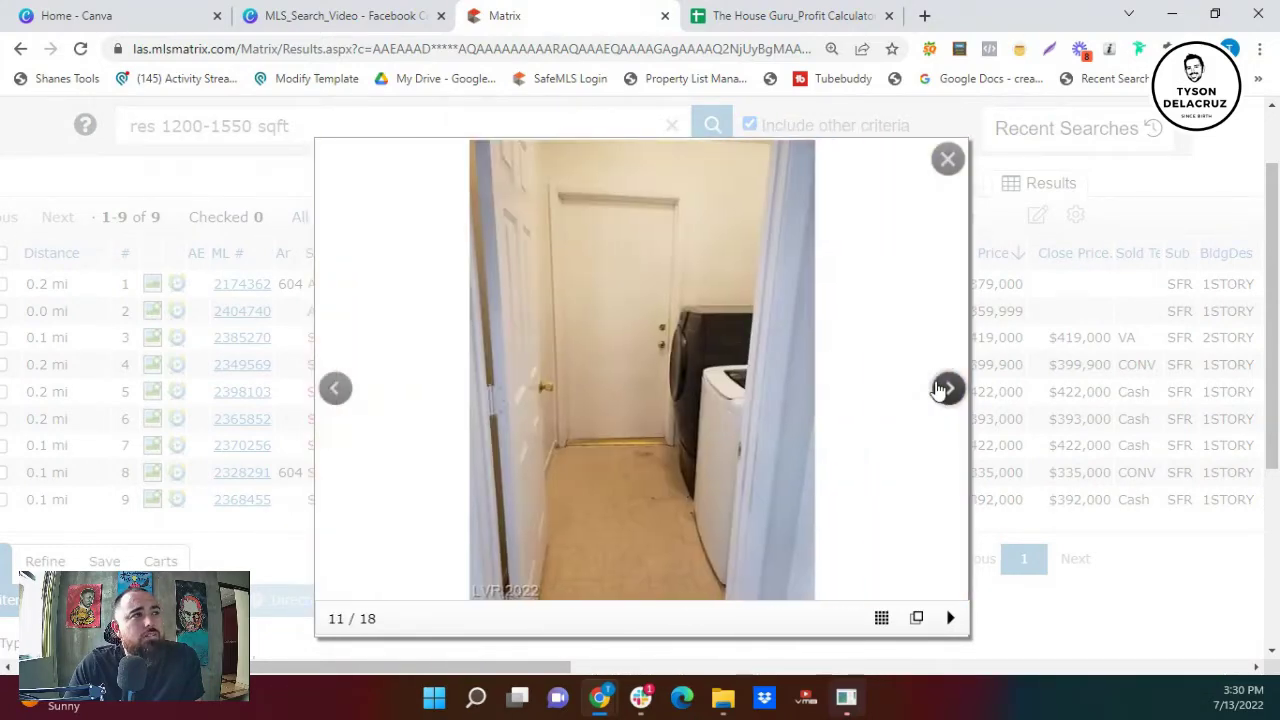
click(943, 389)
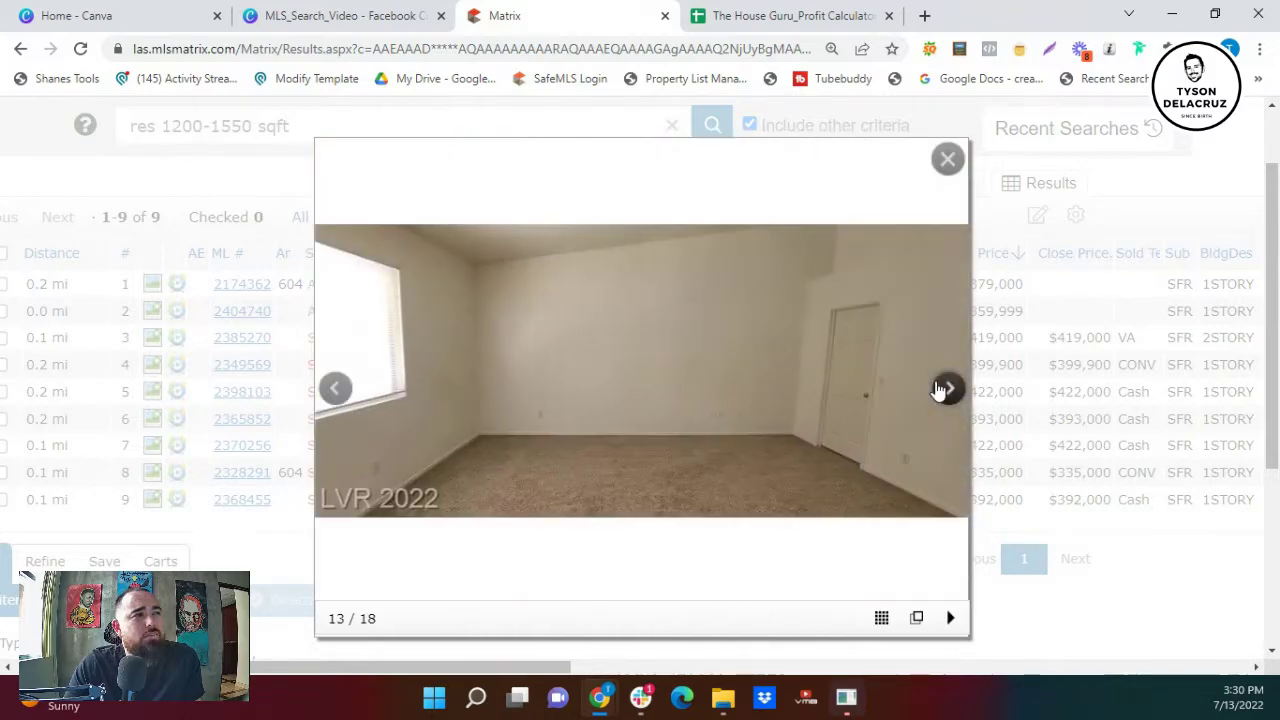
click(943, 389)
click(943, 389)
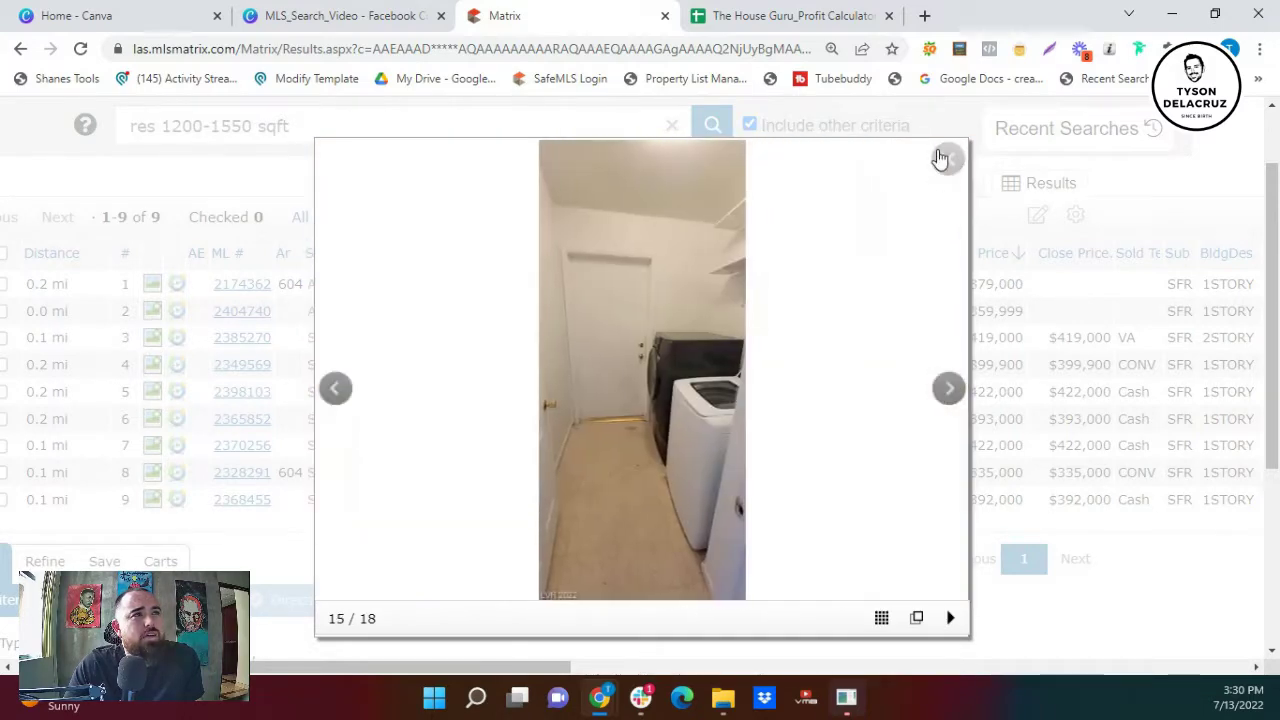
click(947, 158)
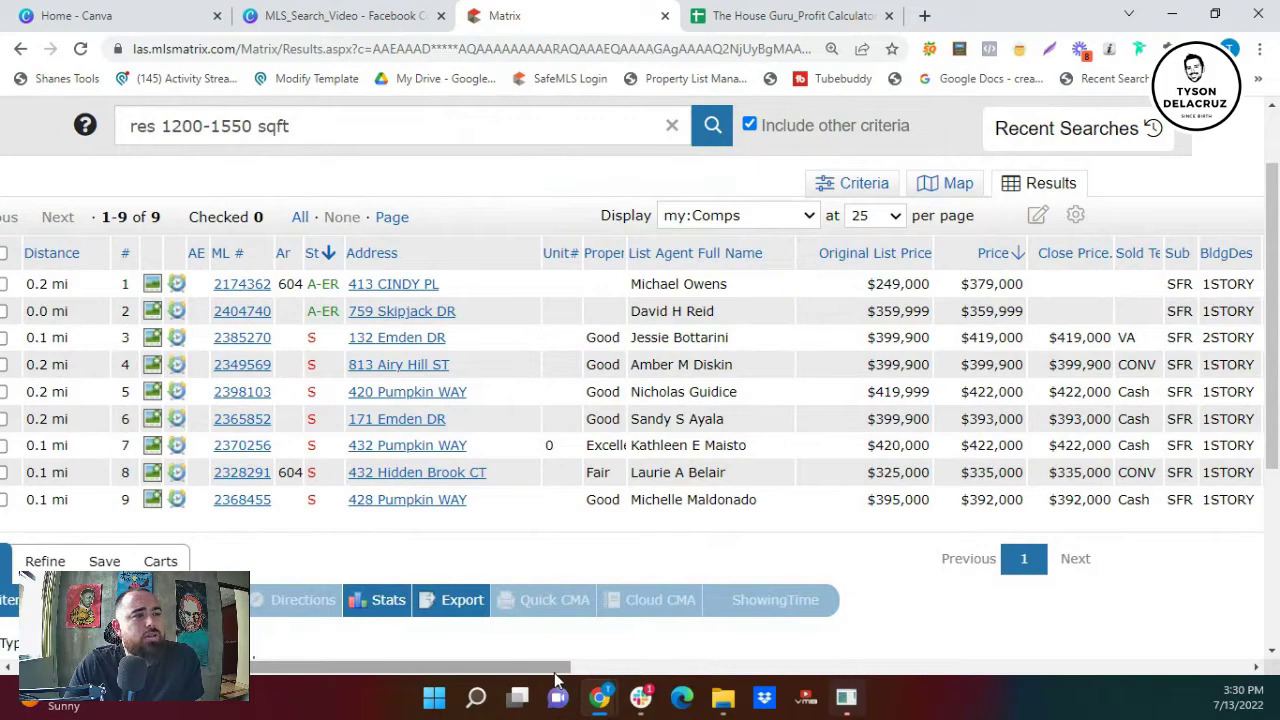
- Widen the Property column, highlight row 7's $422,000 close price and preview its photos
drag(556, 672, 590, 671)
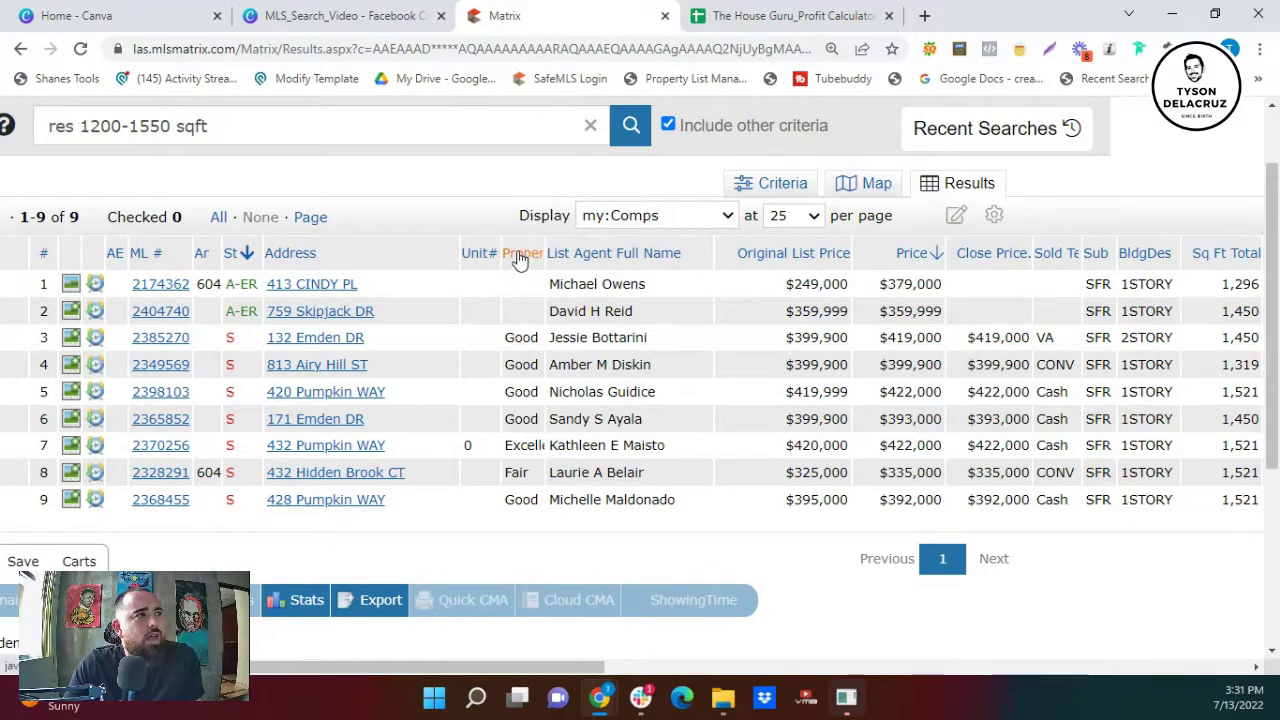
drag(547, 252, 578, 251)
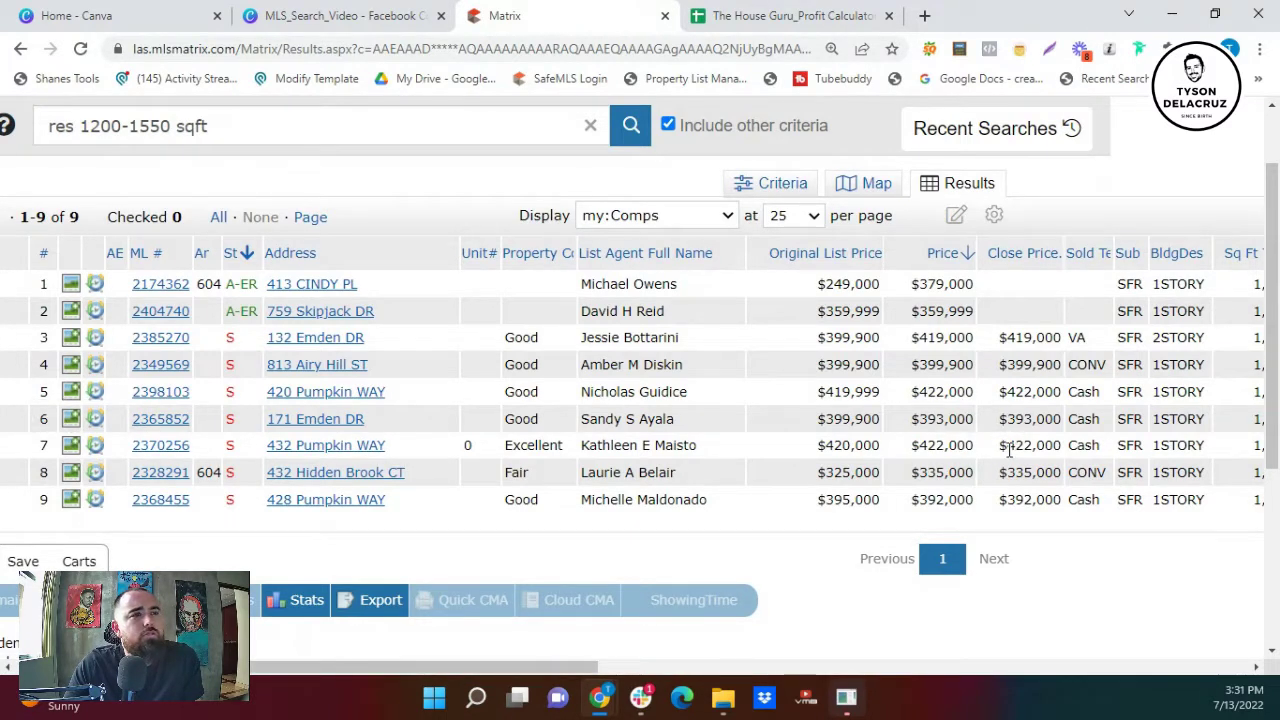
drag(1008, 448, 1066, 457)
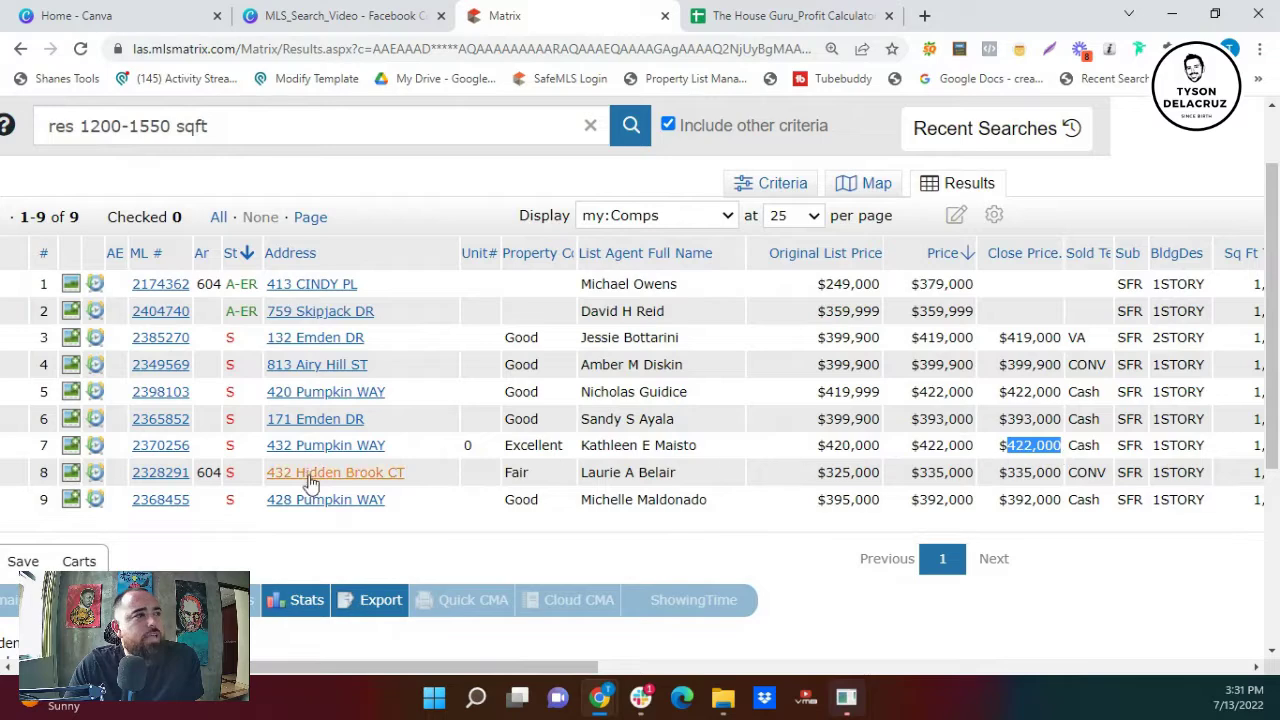
click(72, 447)
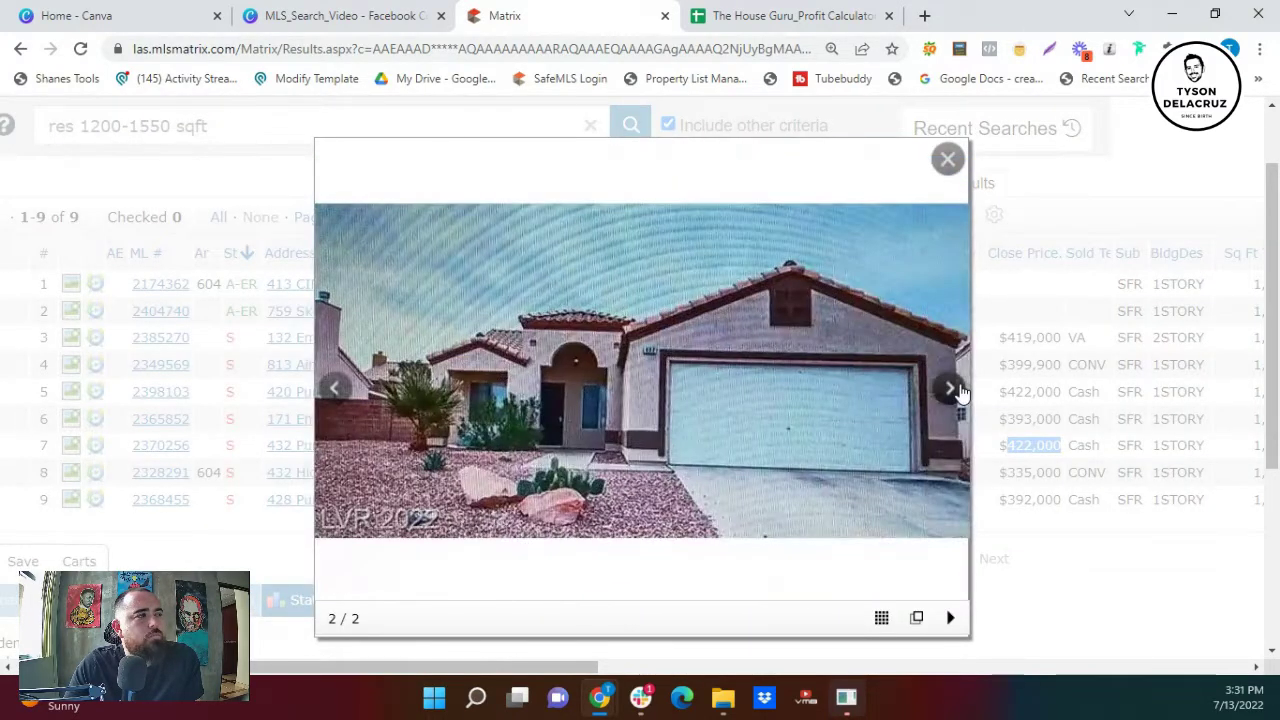
click(945, 160)
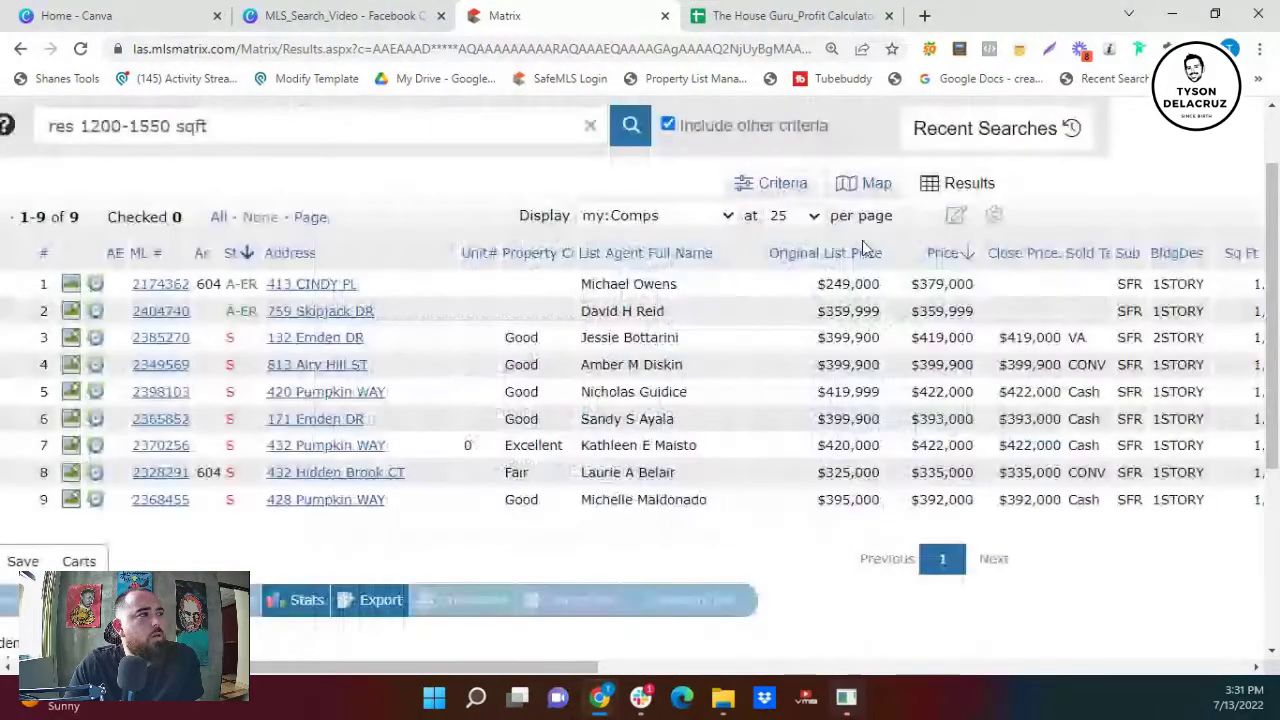
click(72, 452)
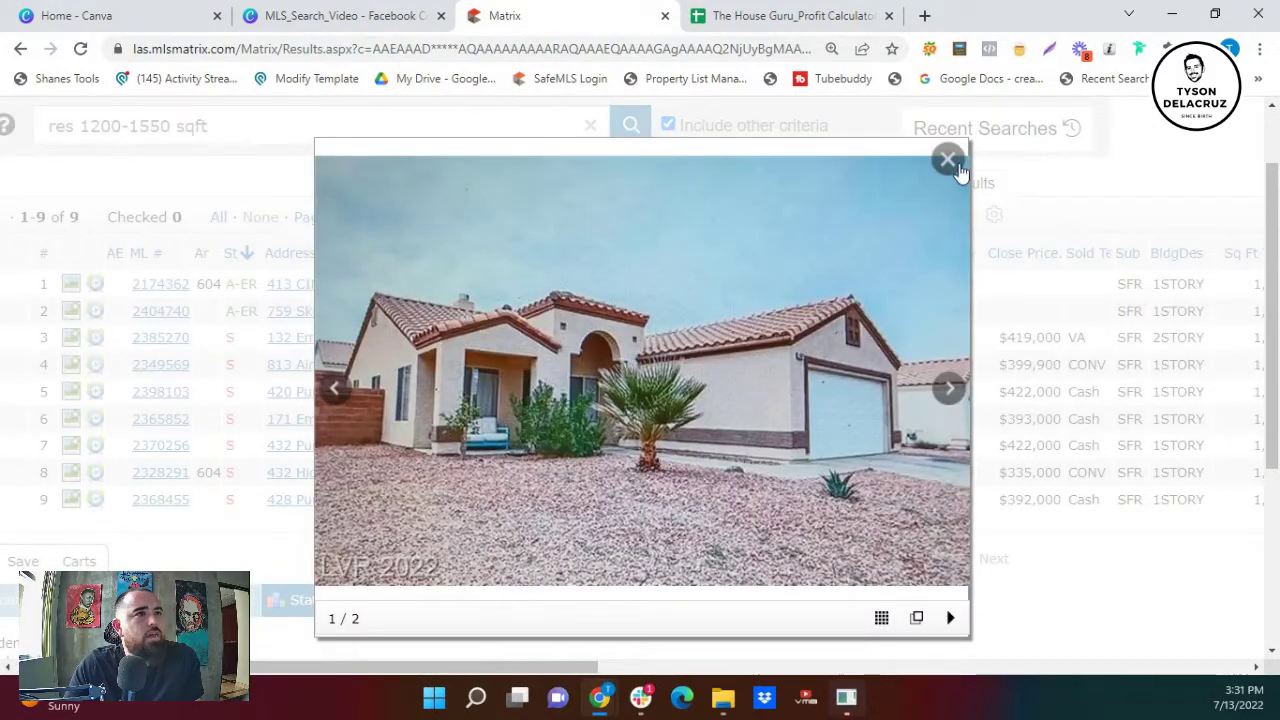
click(947, 160)
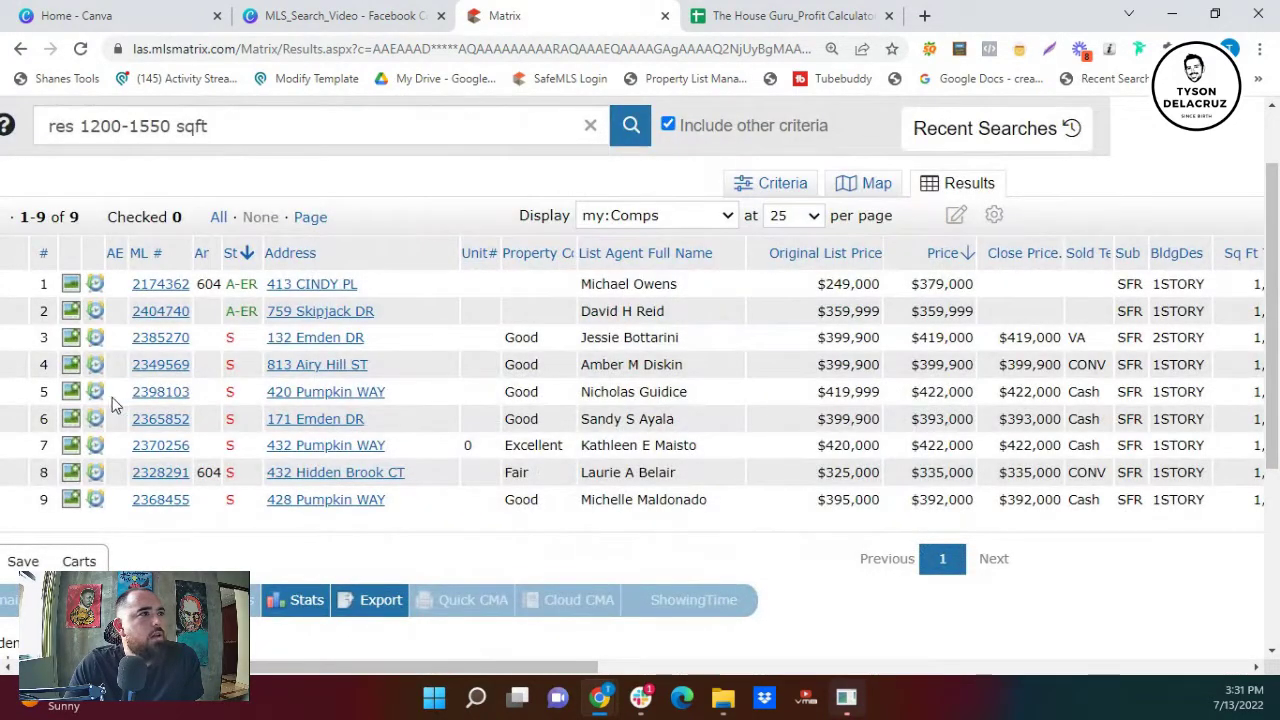
click(70, 391)
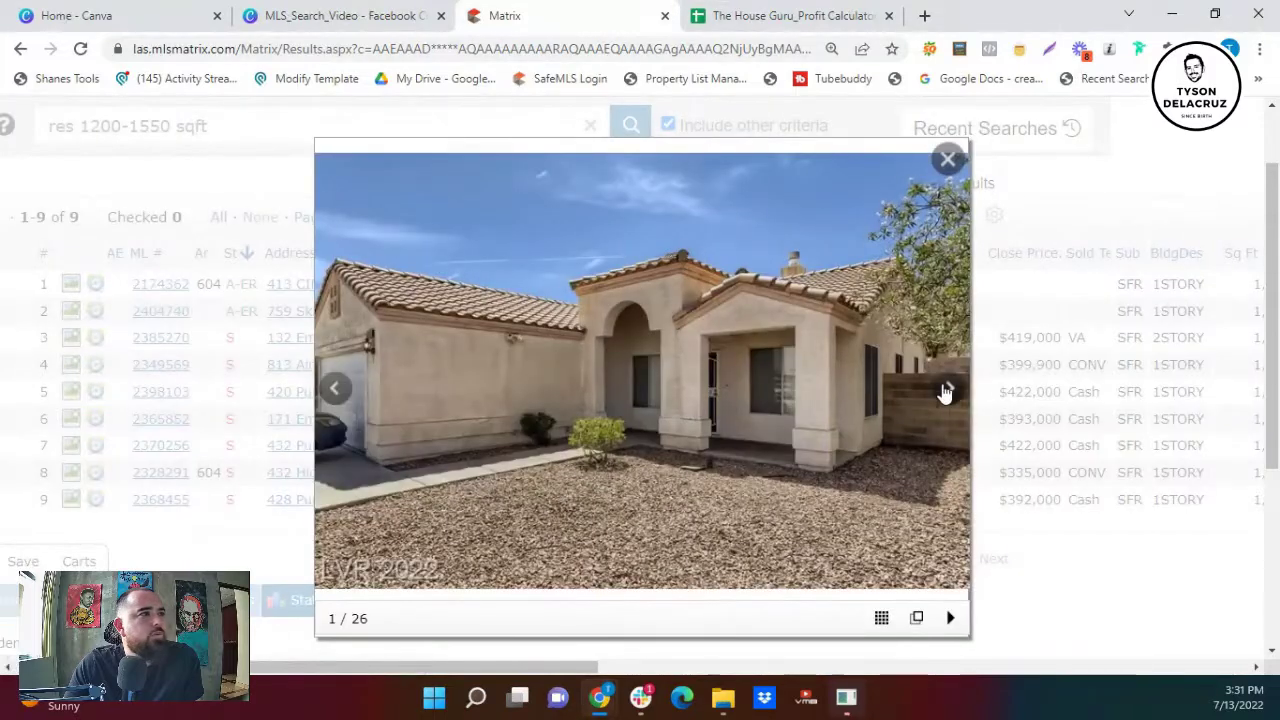
click(946, 392)
click(946, 392)
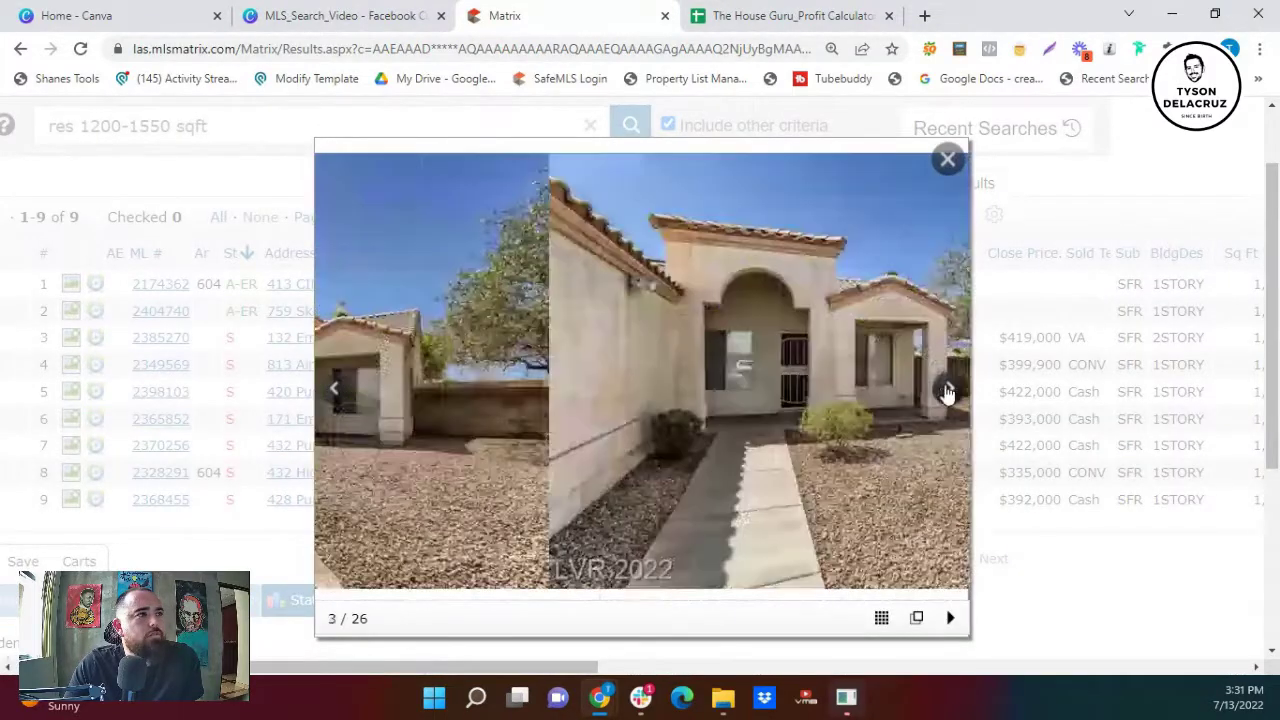
click(946, 392)
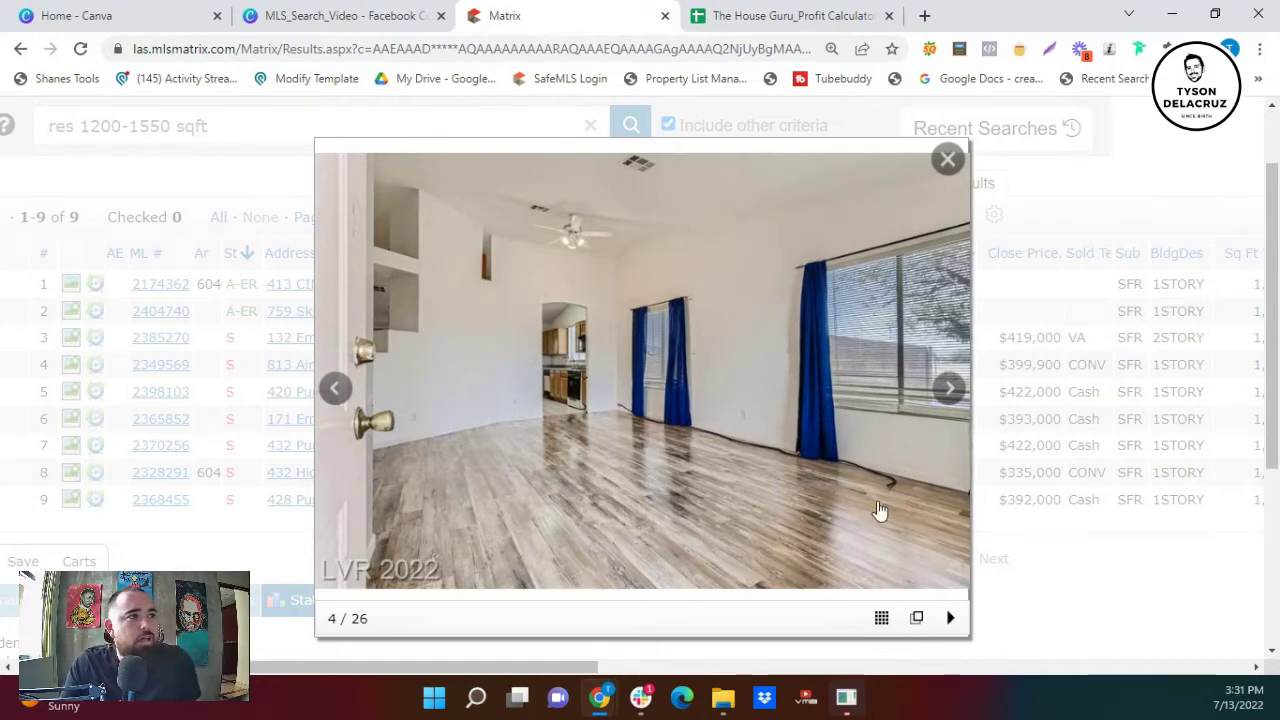
click(950, 390)
click(950, 390)
click(950, 390)
click(950, 390)
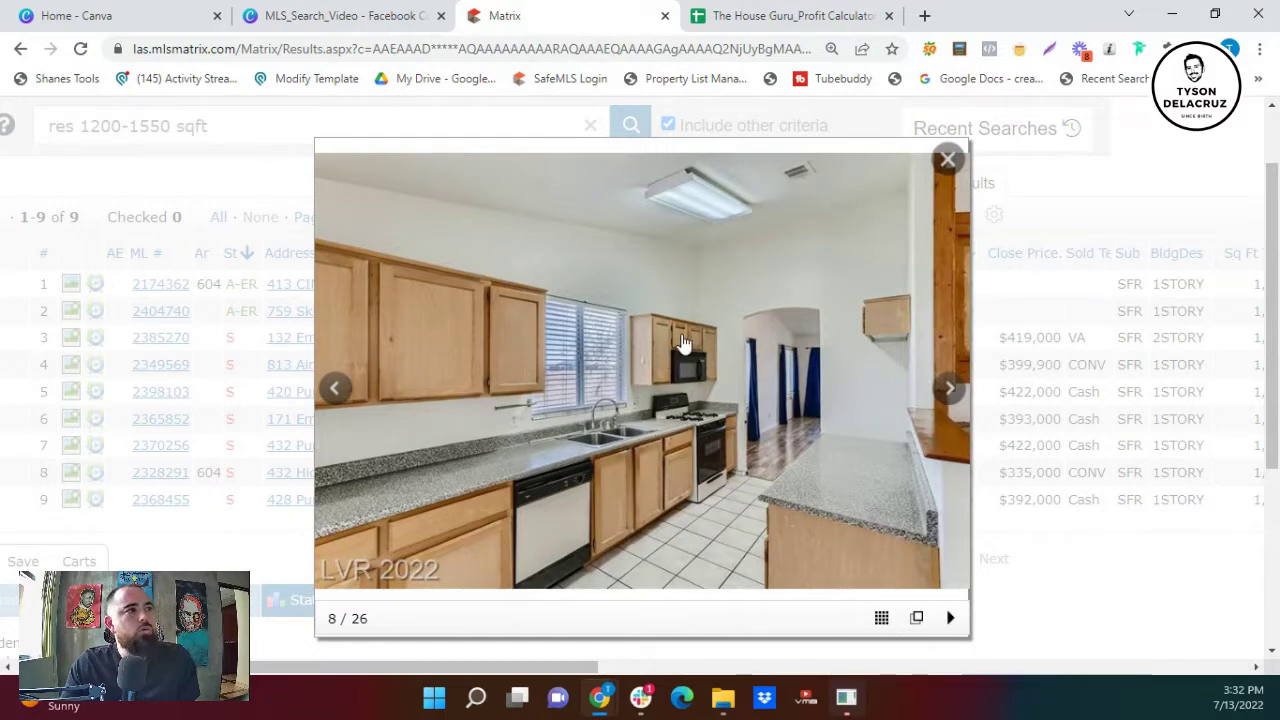
click(947, 394)
click(947, 394)
click(947, 394)
click(947, 394)
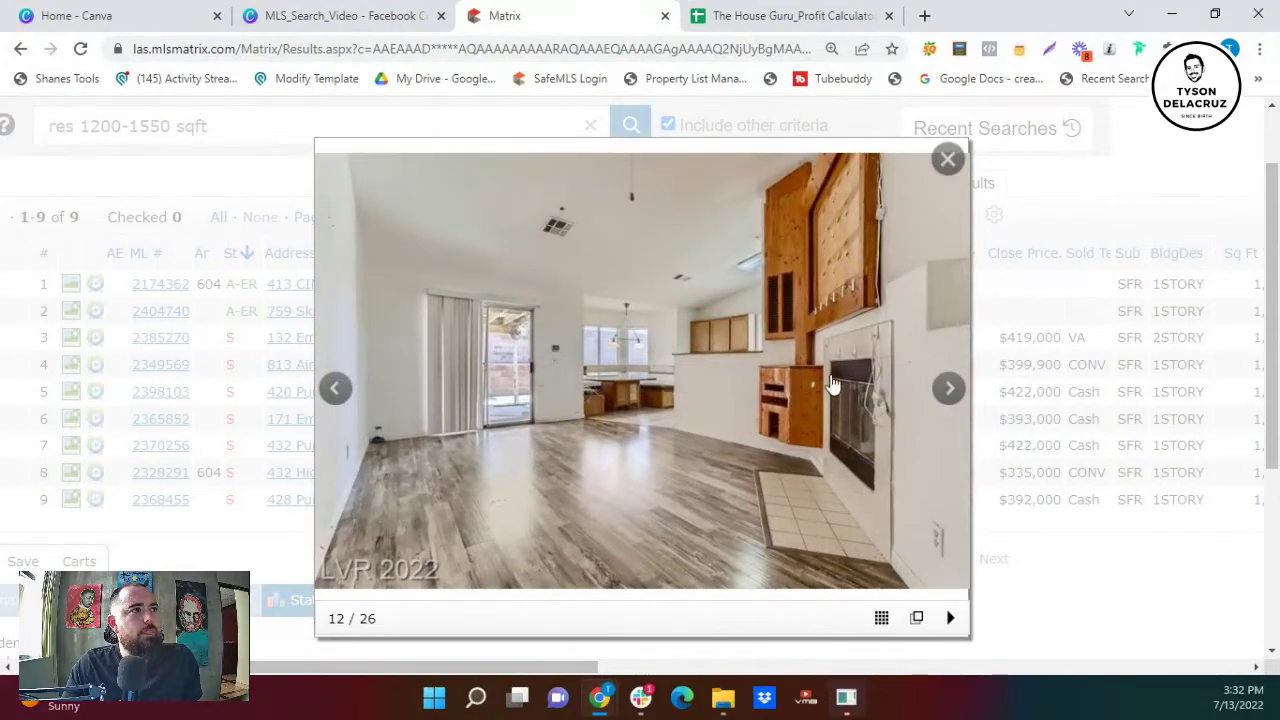
click(950, 395)
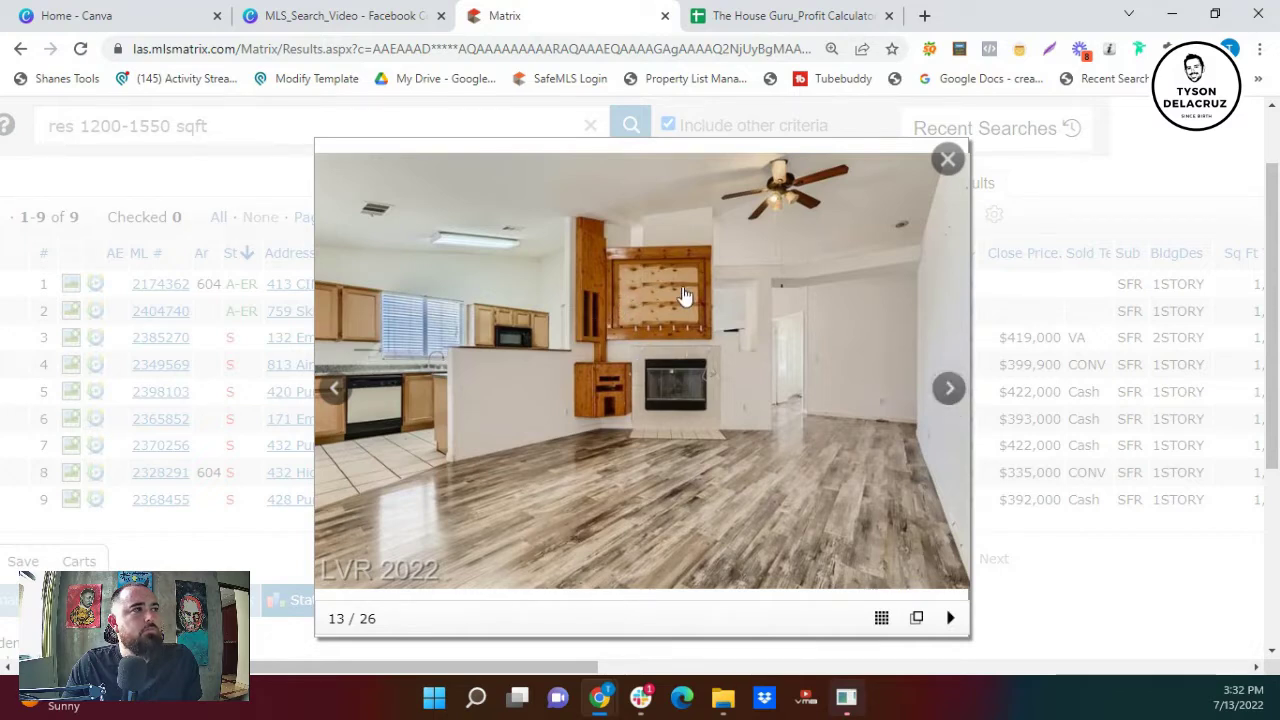
click(948, 393)
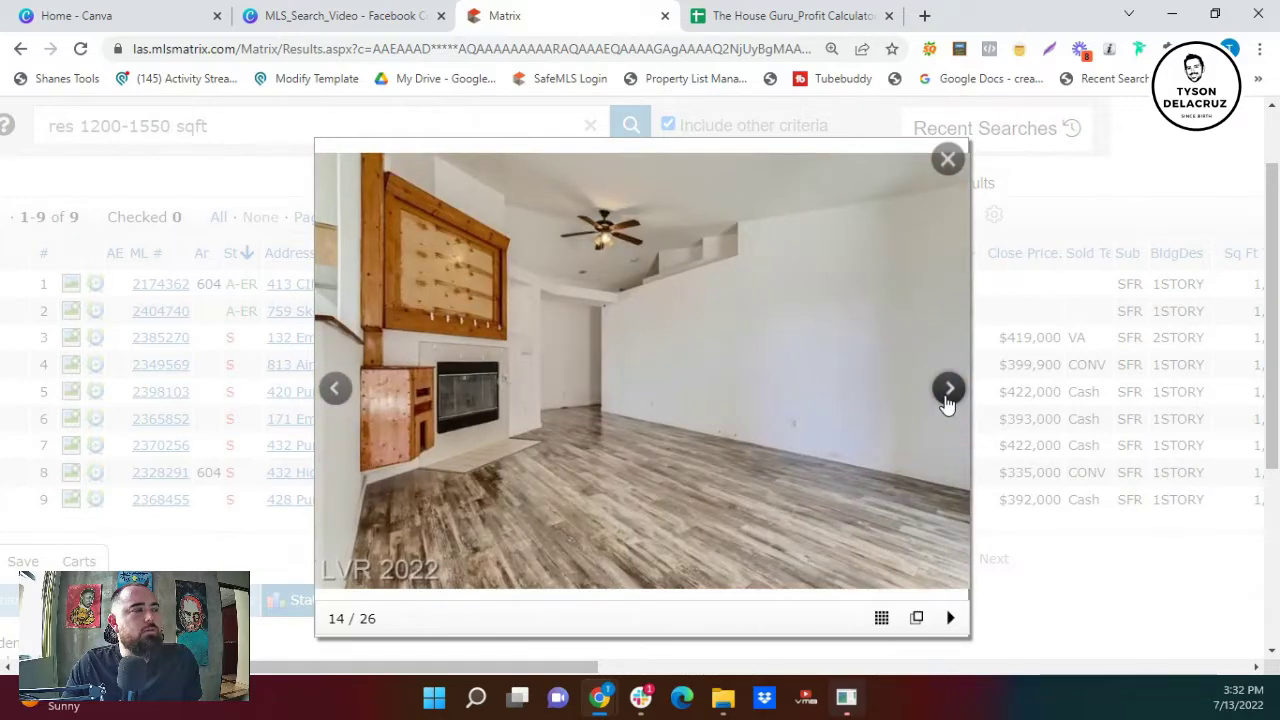
click(948, 393)
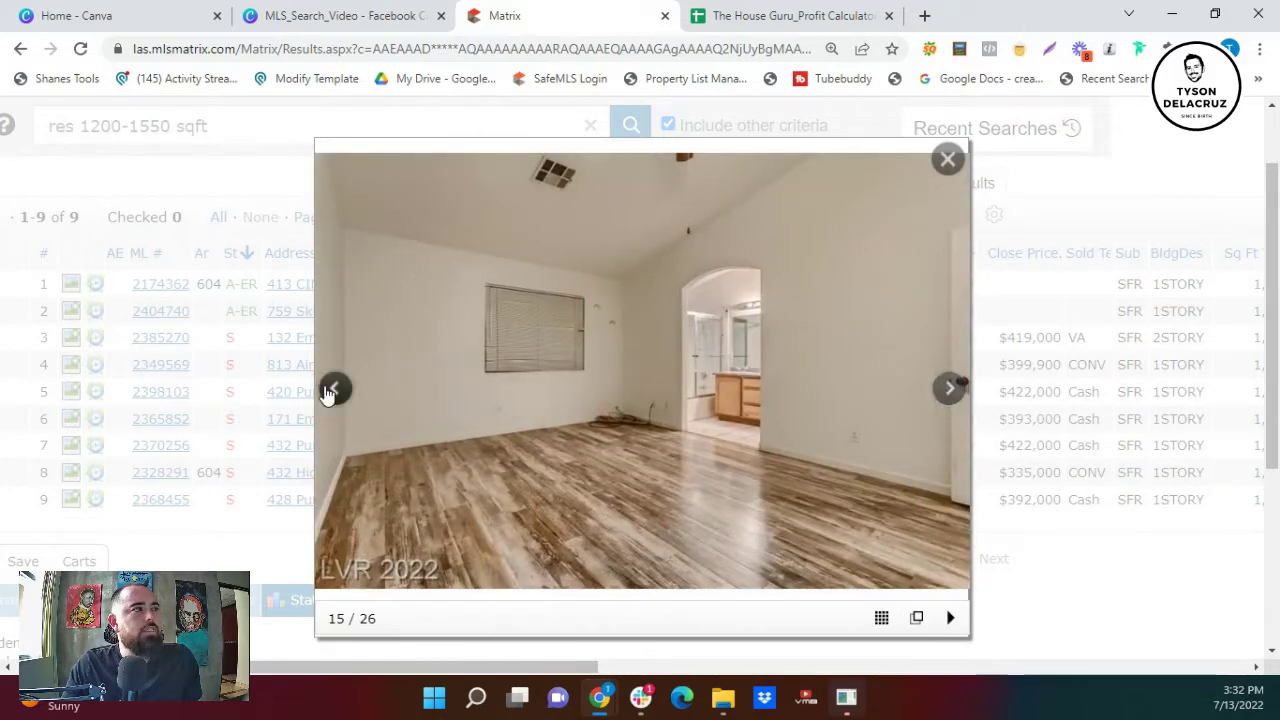
- Continue through the bathroom, laundry, patio and yard photos past the end, then close the gallery
click(333, 390)
click(929, 398)
click(929, 398)
click(929, 398)
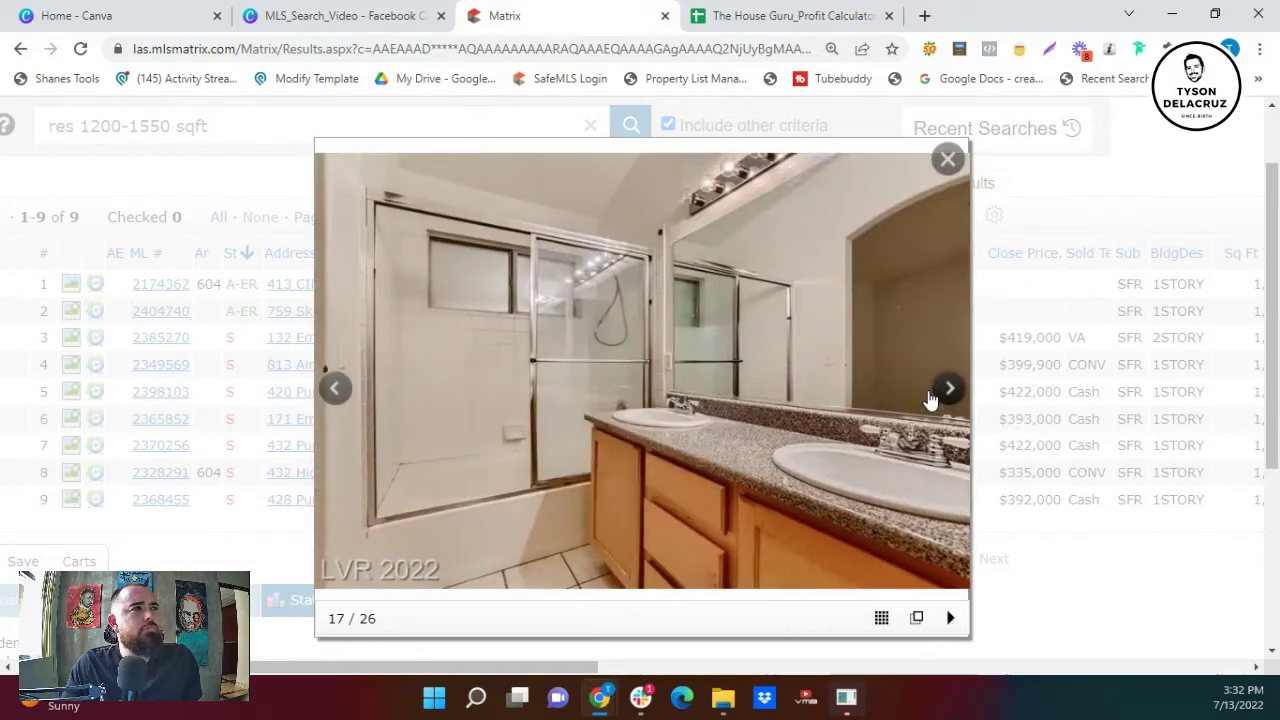
click(935, 396)
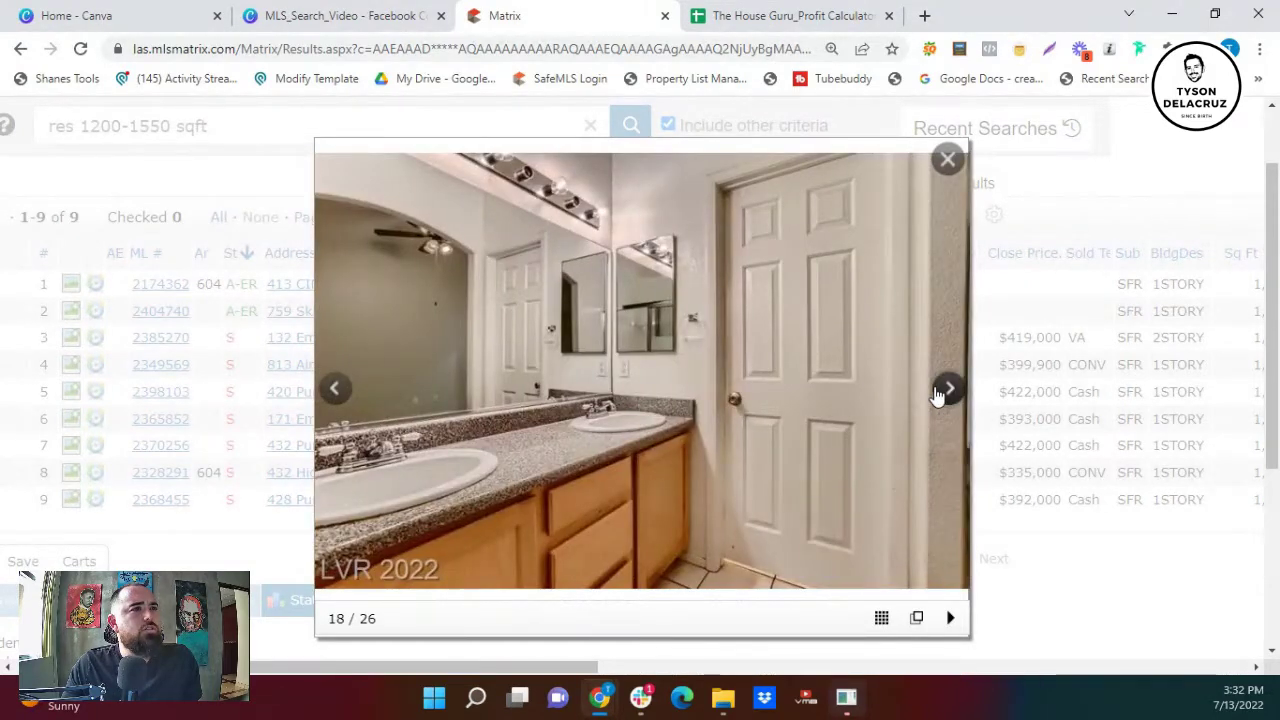
click(935, 396)
click(935, 396)
click(935, 396)
click(935, 396)
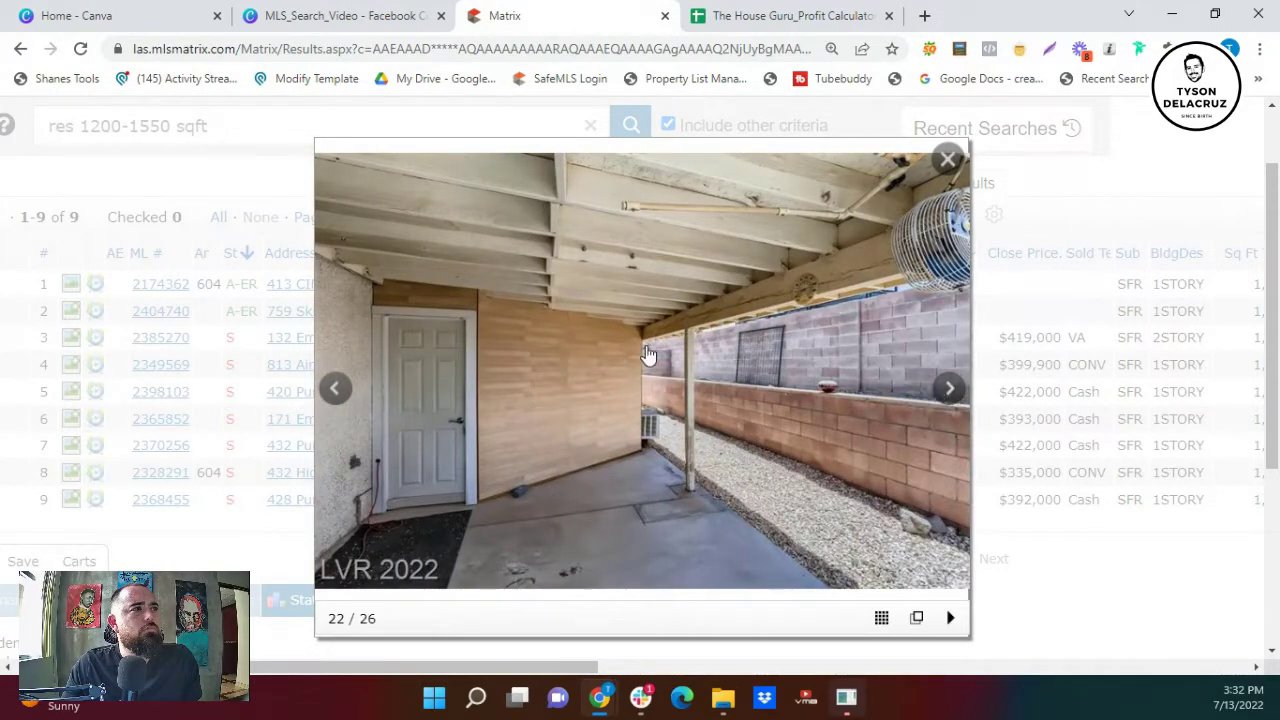
click(949, 390)
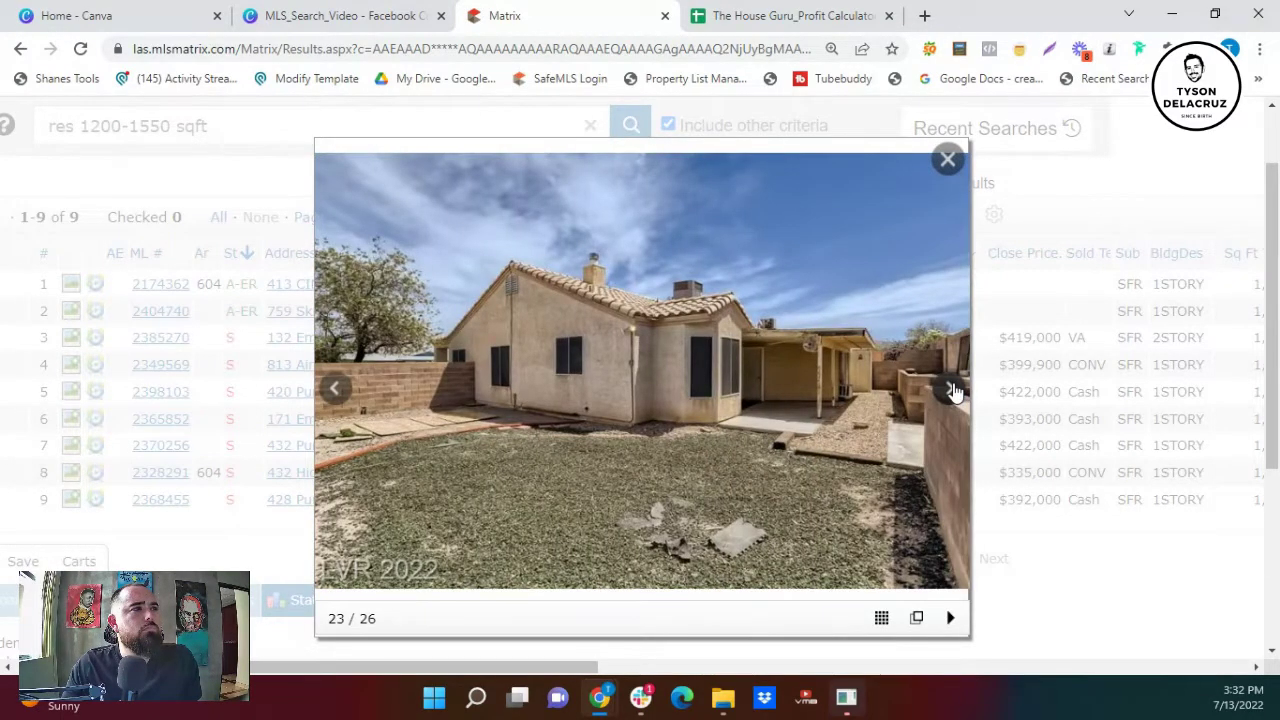
click(952, 391)
click(952, 391)
click(952, 391)
click(952, 391)
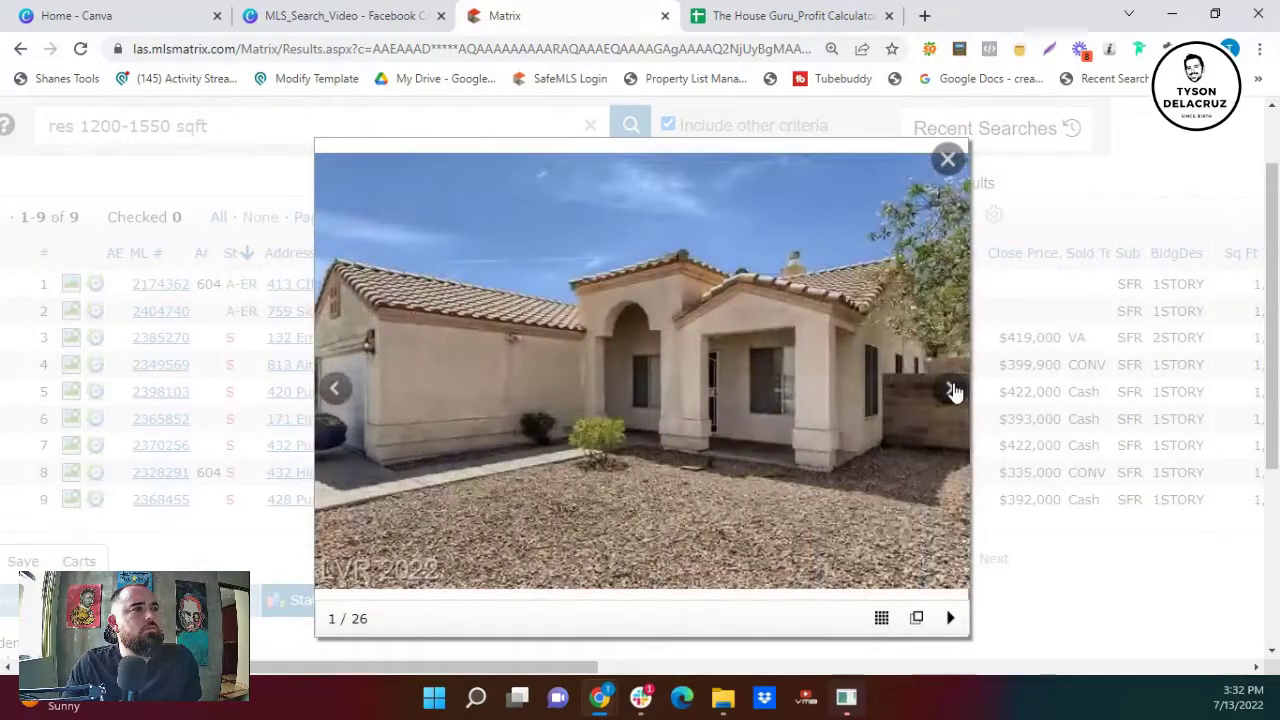
click(952, 391)
click(952, 391)
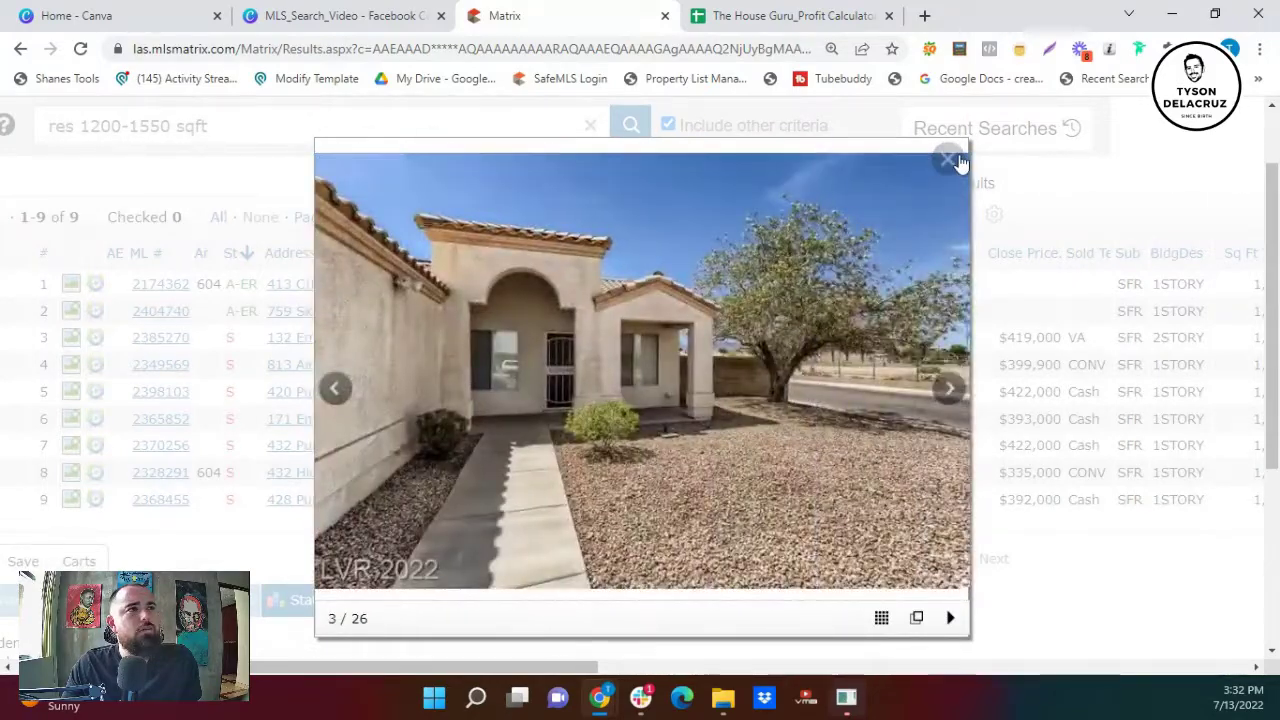
click(948, 159)
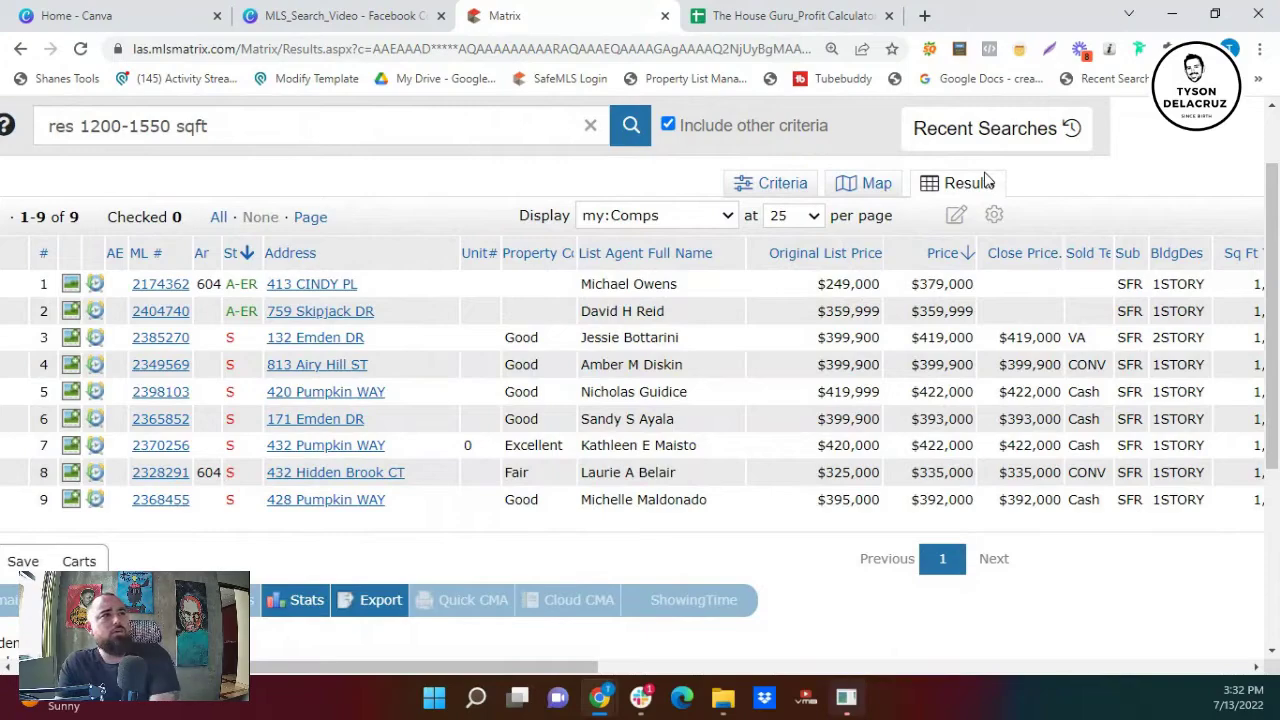
click(72, 338)
click(952, 391)
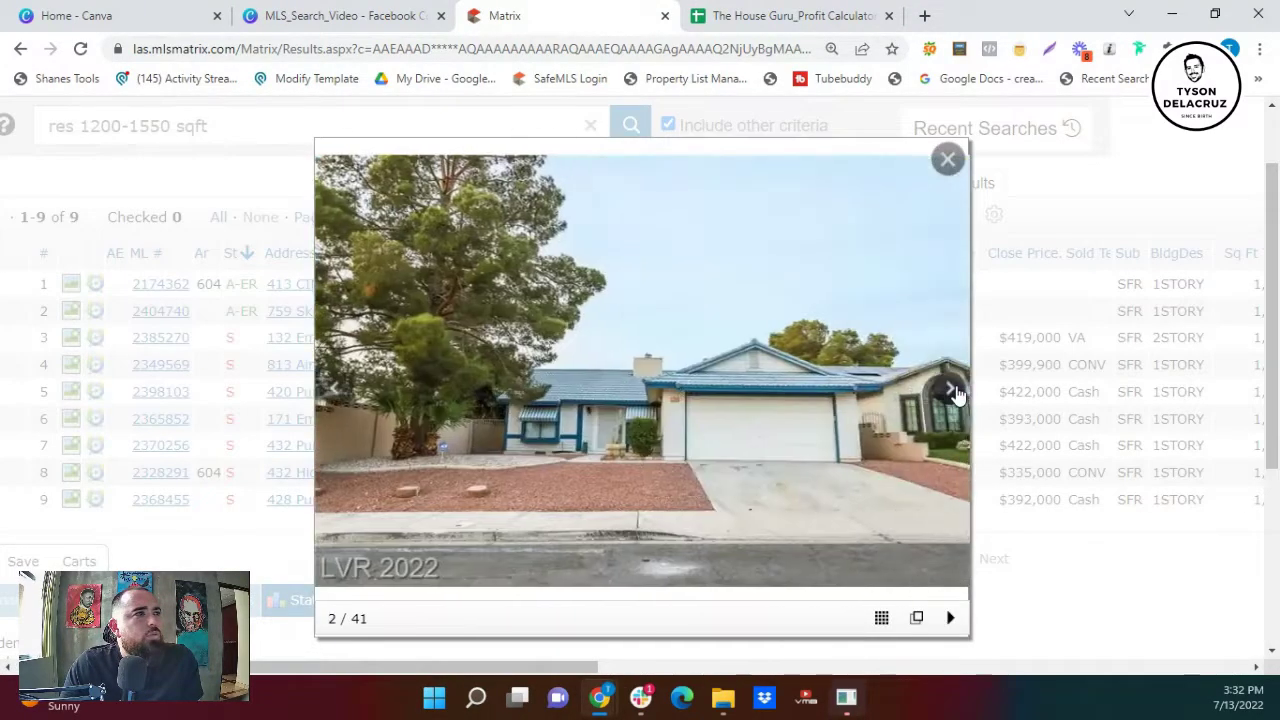
click(952, 391)
click(952, 391)
click(952, 391)
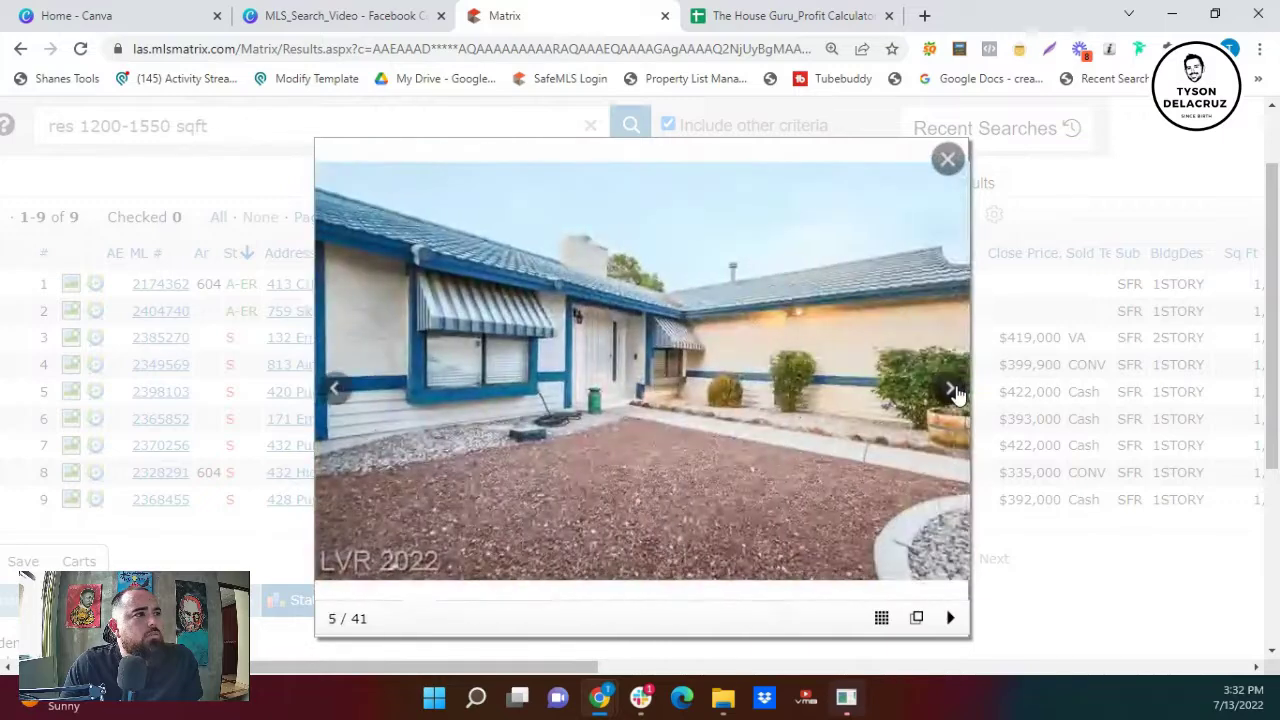
click(952, 391)
click(952, 391)
click(952, 391)
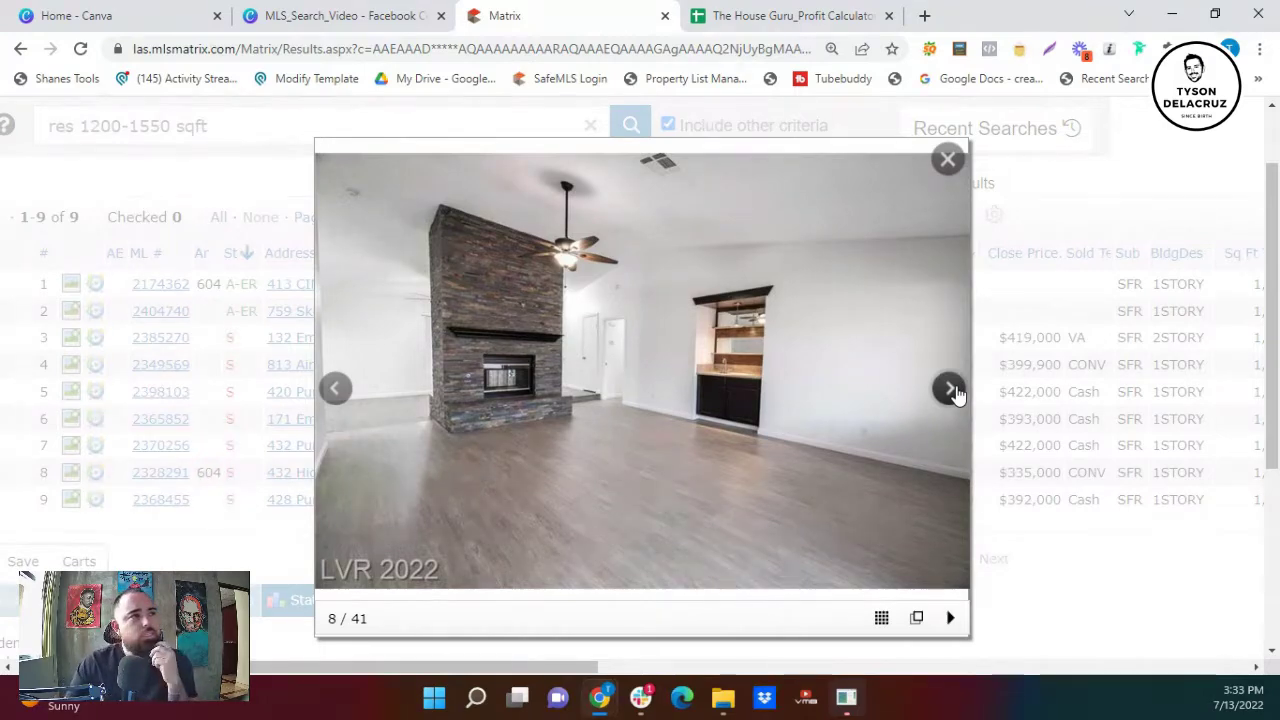
click(952, 391)
click(952, 391)
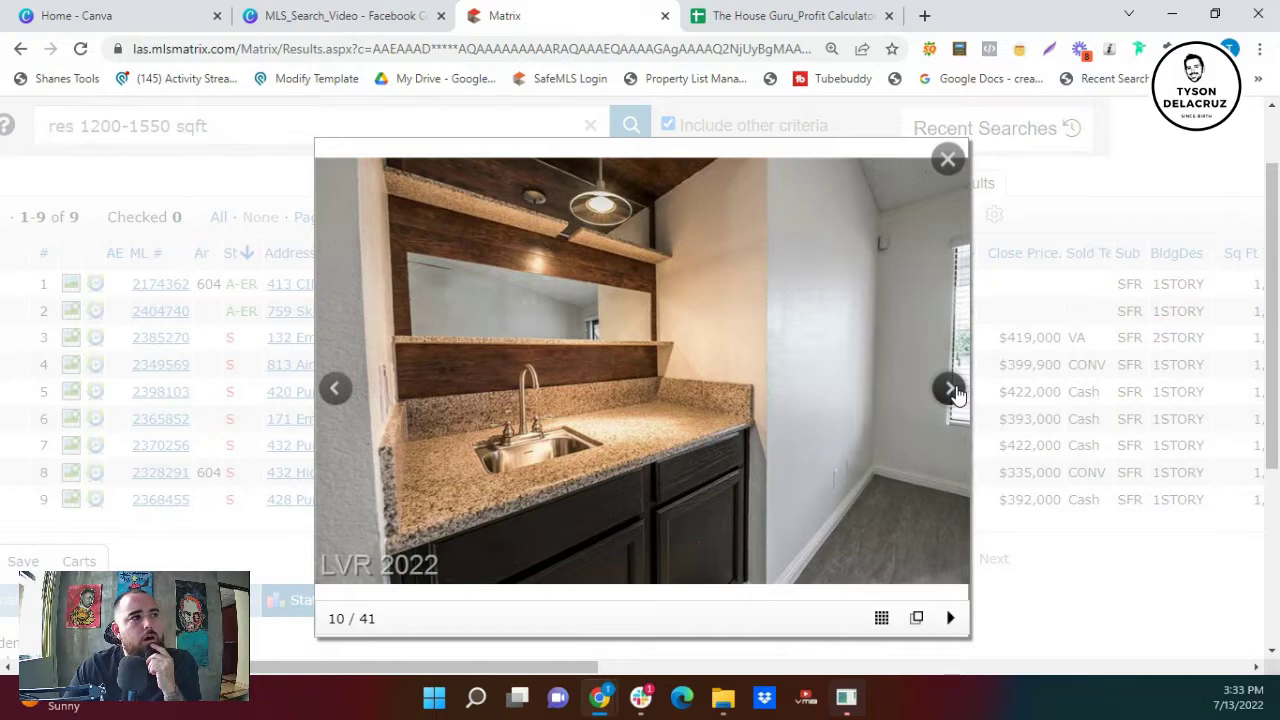
click(952, 391)
click(952, 391)
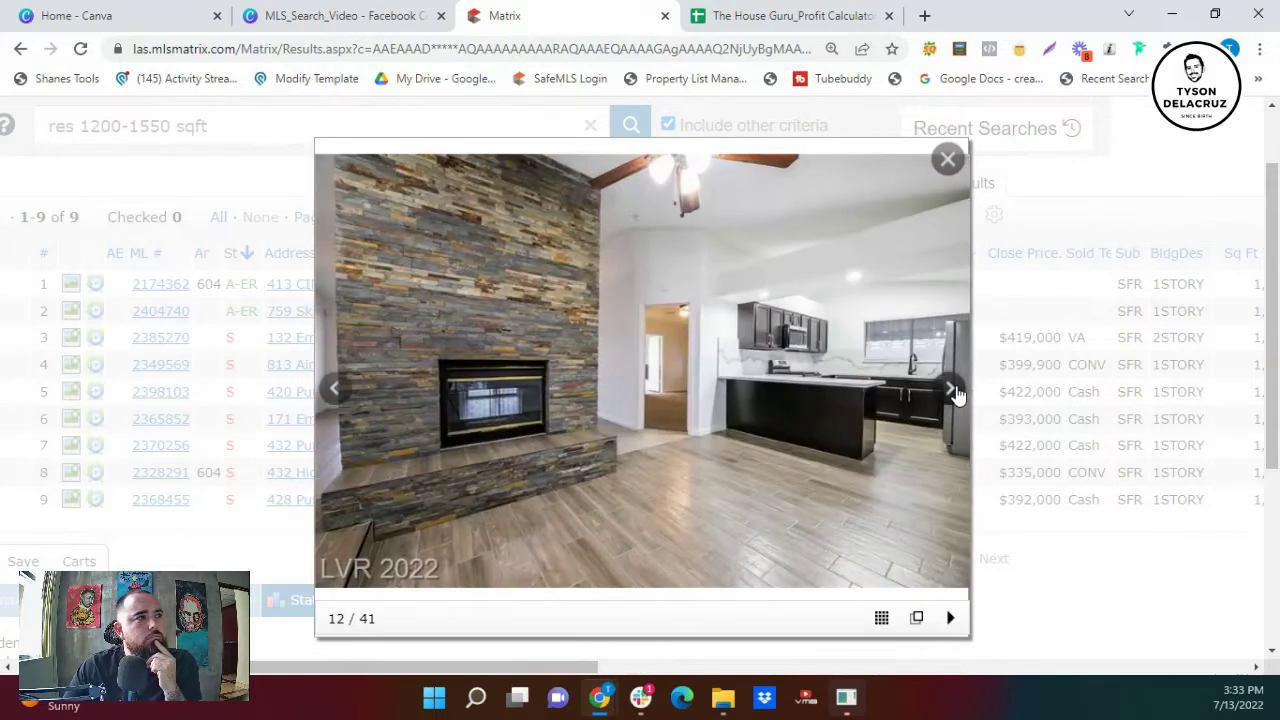
click(952, 391)
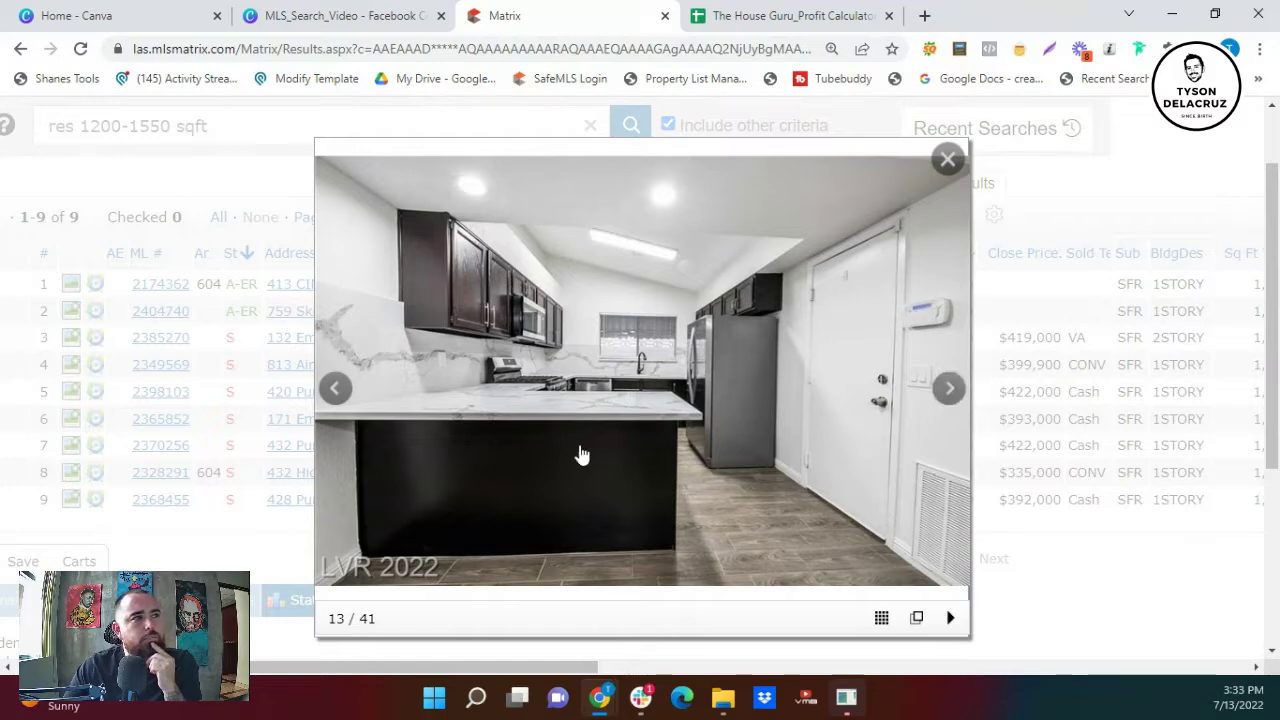
click(950, 391)
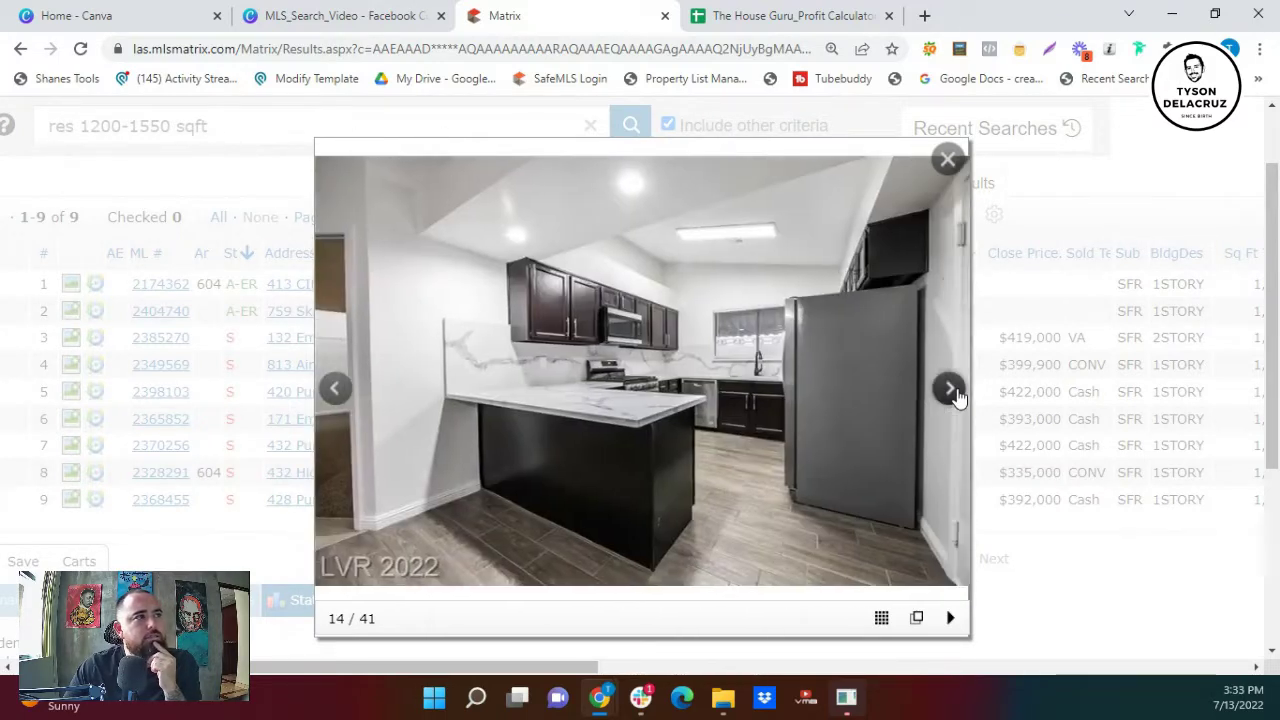
click(950, 391)
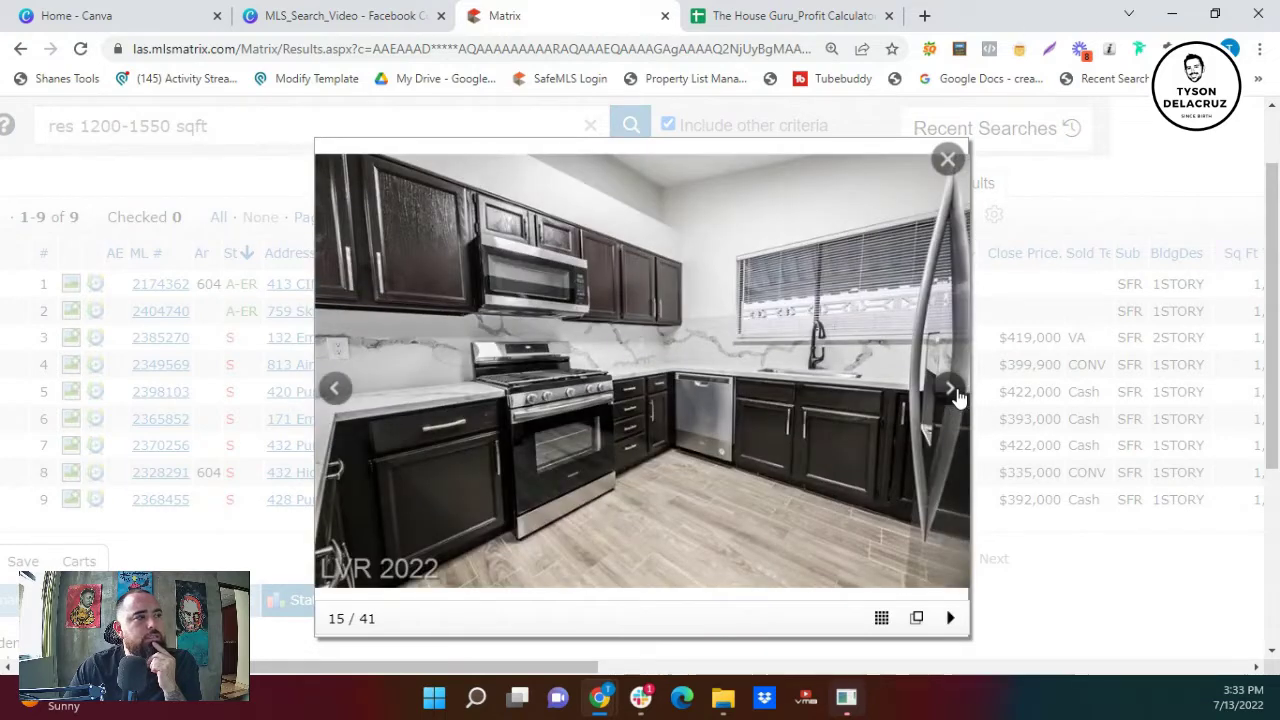
click(952, 392)
click(952, 392)
click(952, 392)
click(952, 392)
click(952, 392)
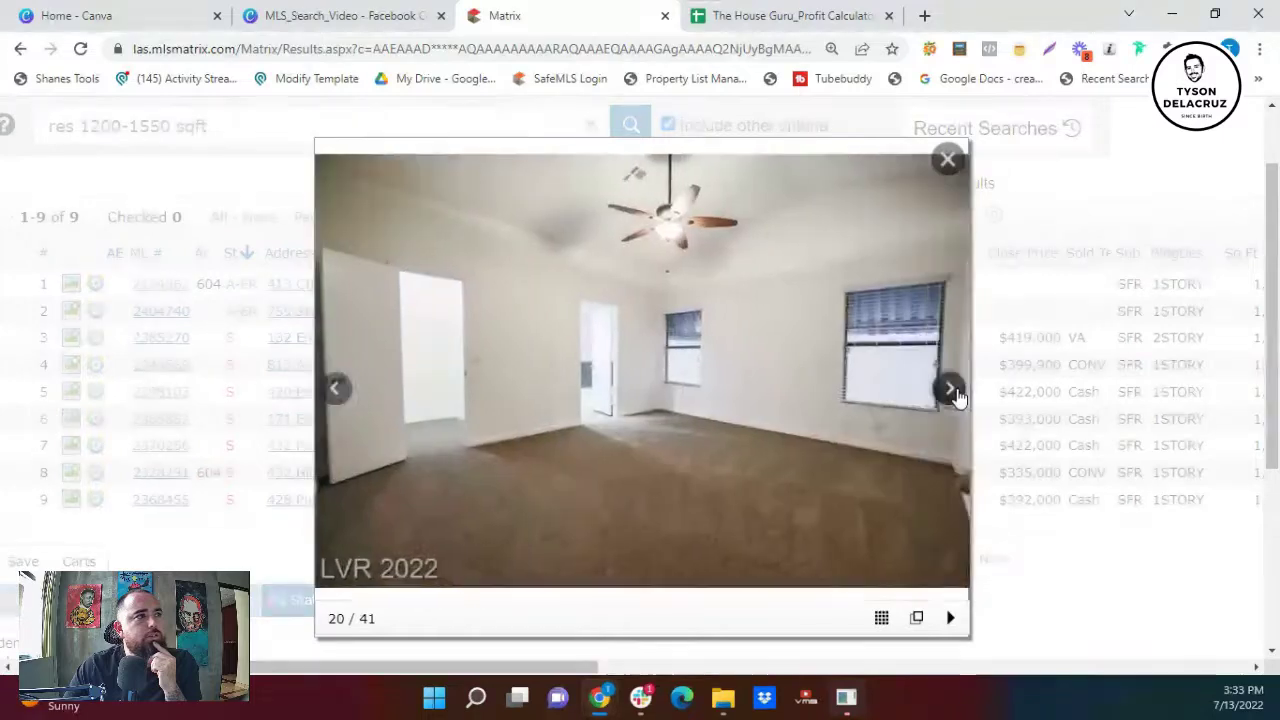
click(945, 160)
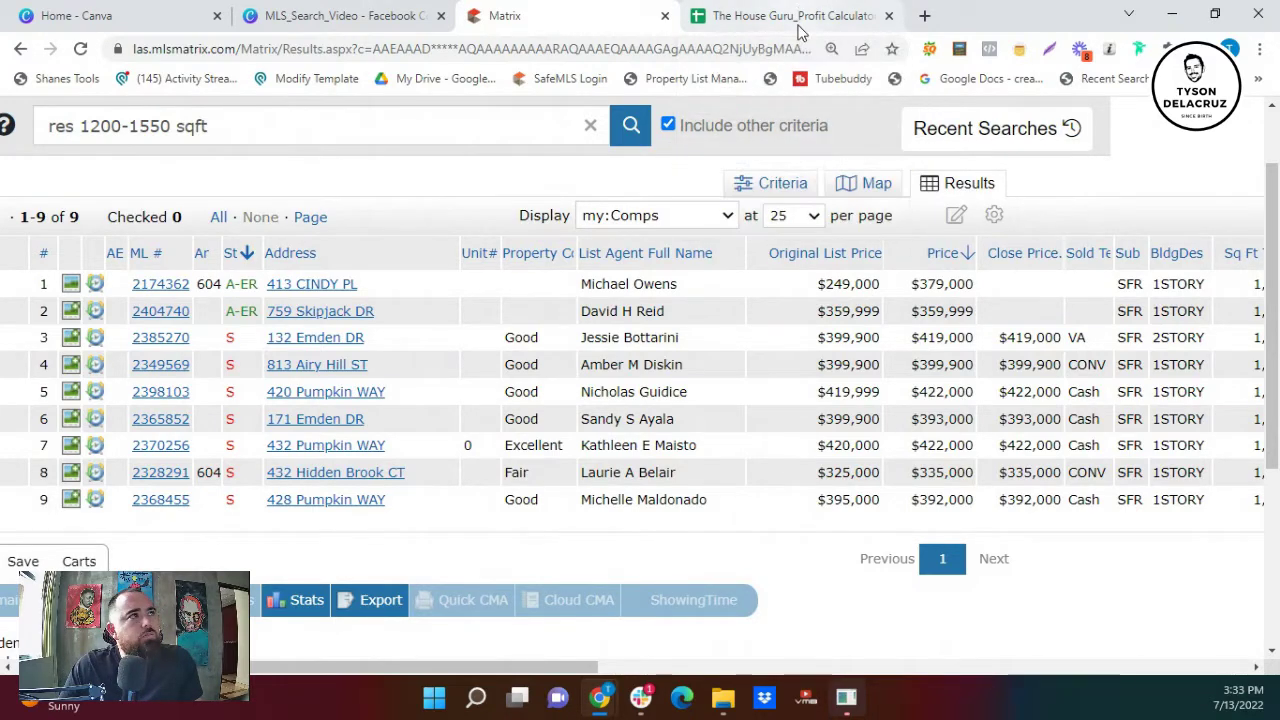
- Enter 420000 as the ARV in cell B6 of the profit calculator
click(798, 16)
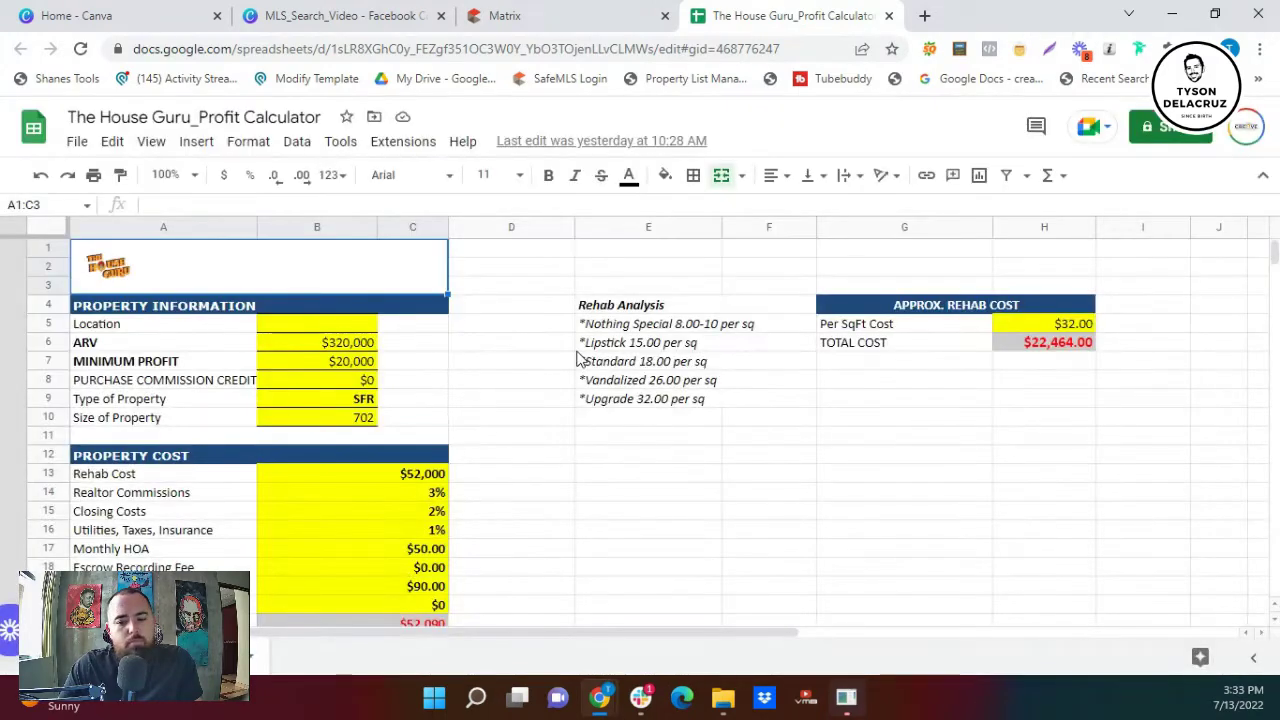
click(353, 344)
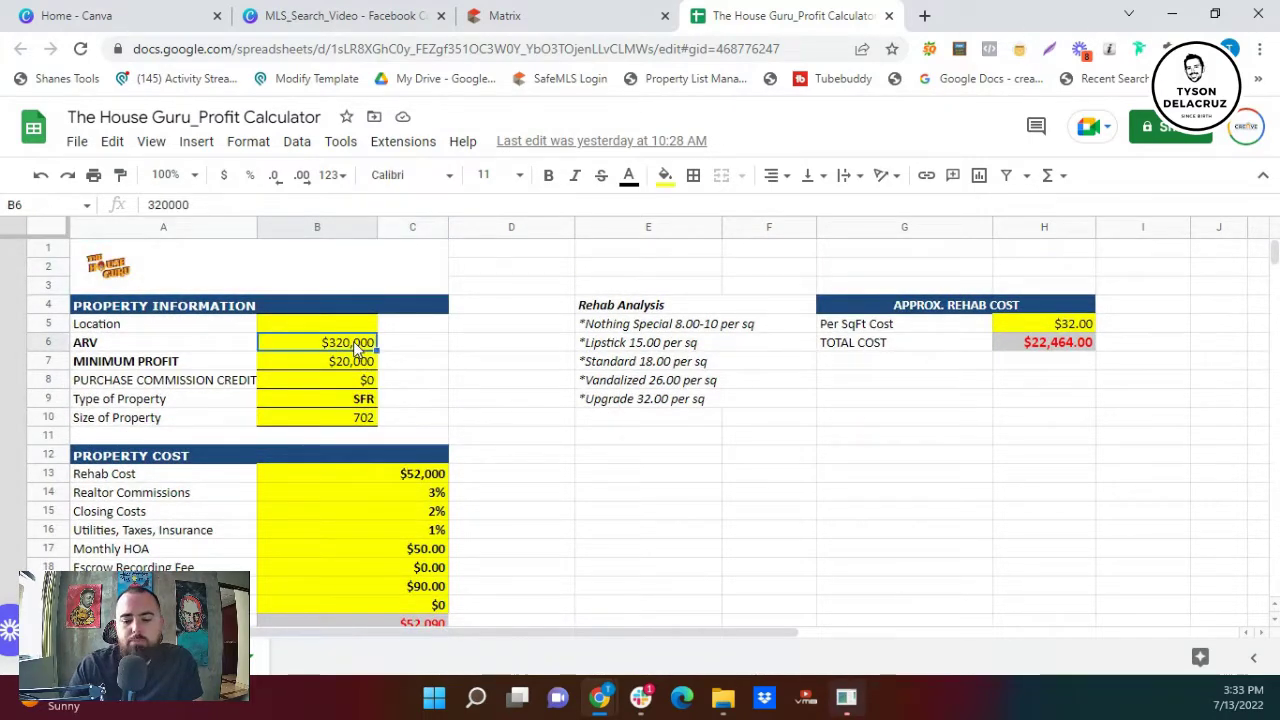
text(42)
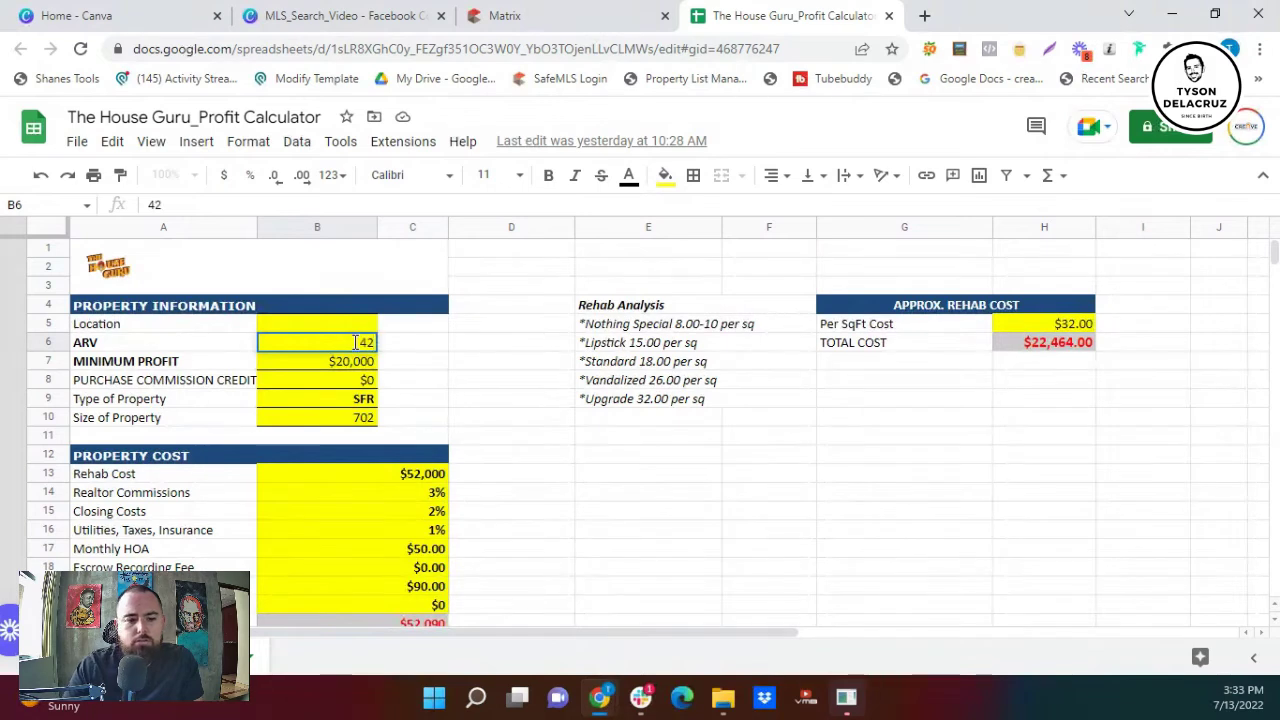
text(0)
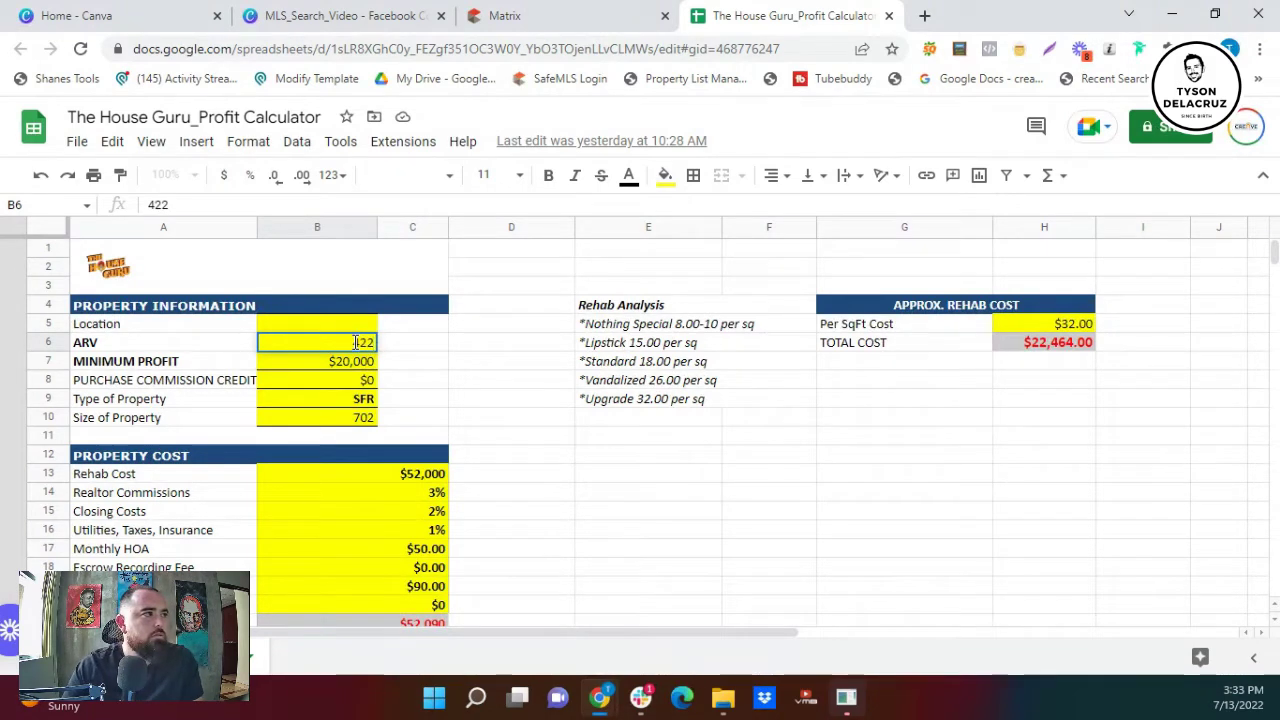
text(000)
click(452, 397)
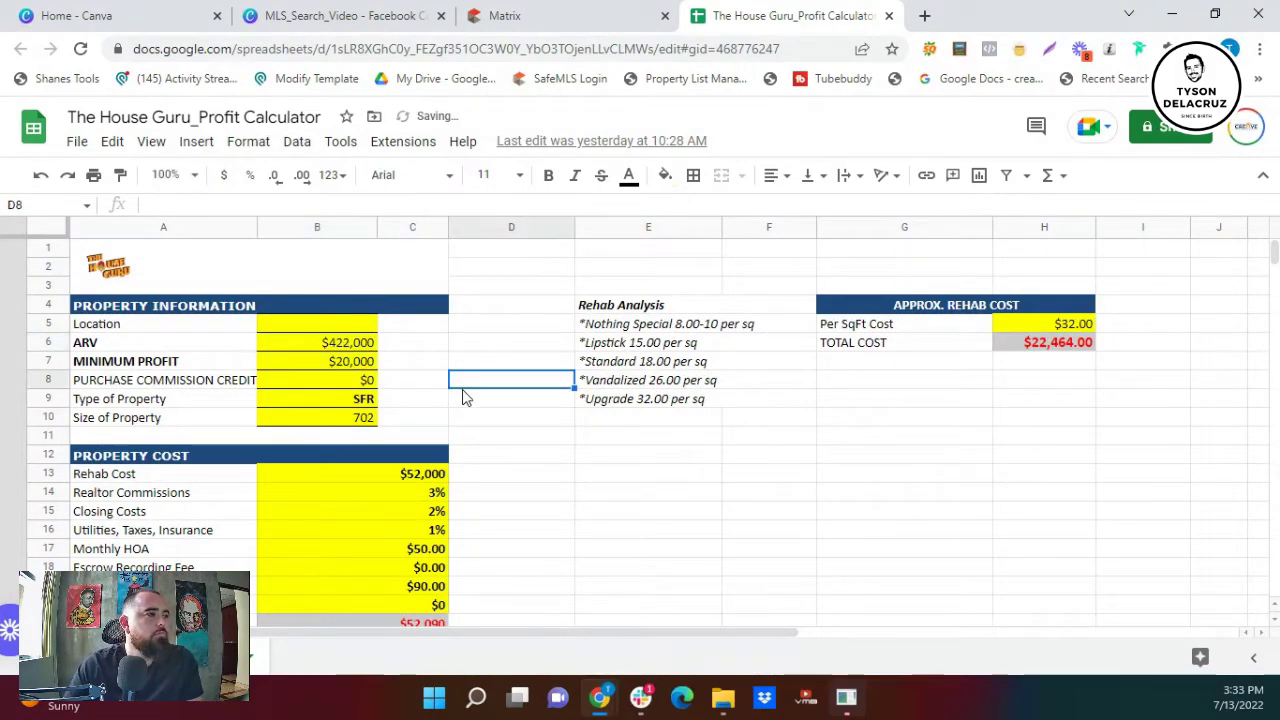
- Open the second listing's gallery and page through entry, fireplace, living room, kitchen and bedroom photos
click(600, 16)
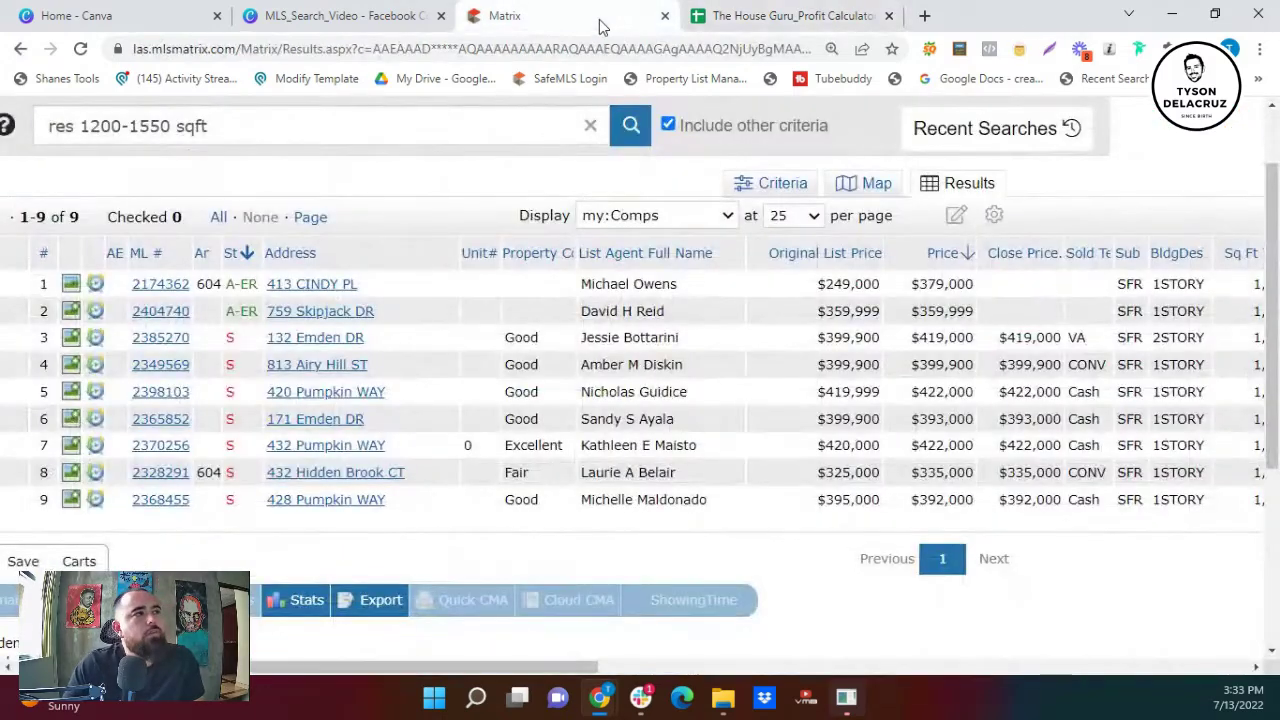
click(72, 311)
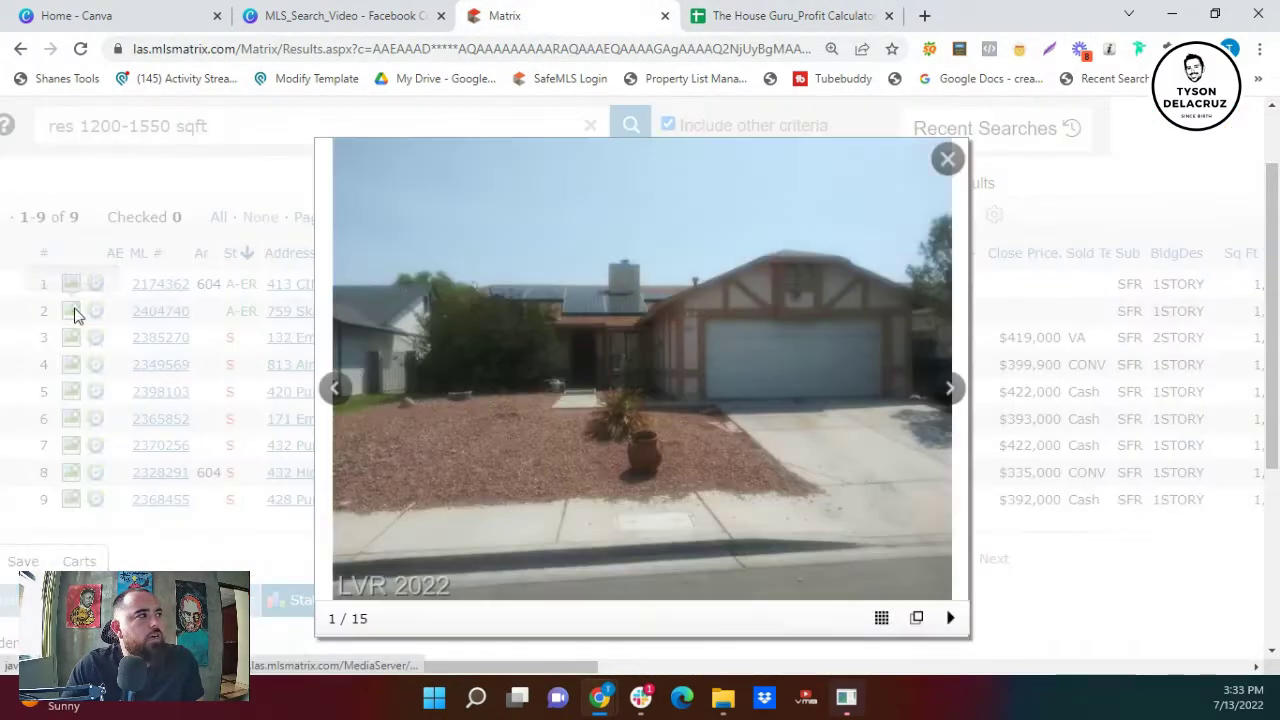
click(951, 390)
click(951, 391)
click(948, 392)
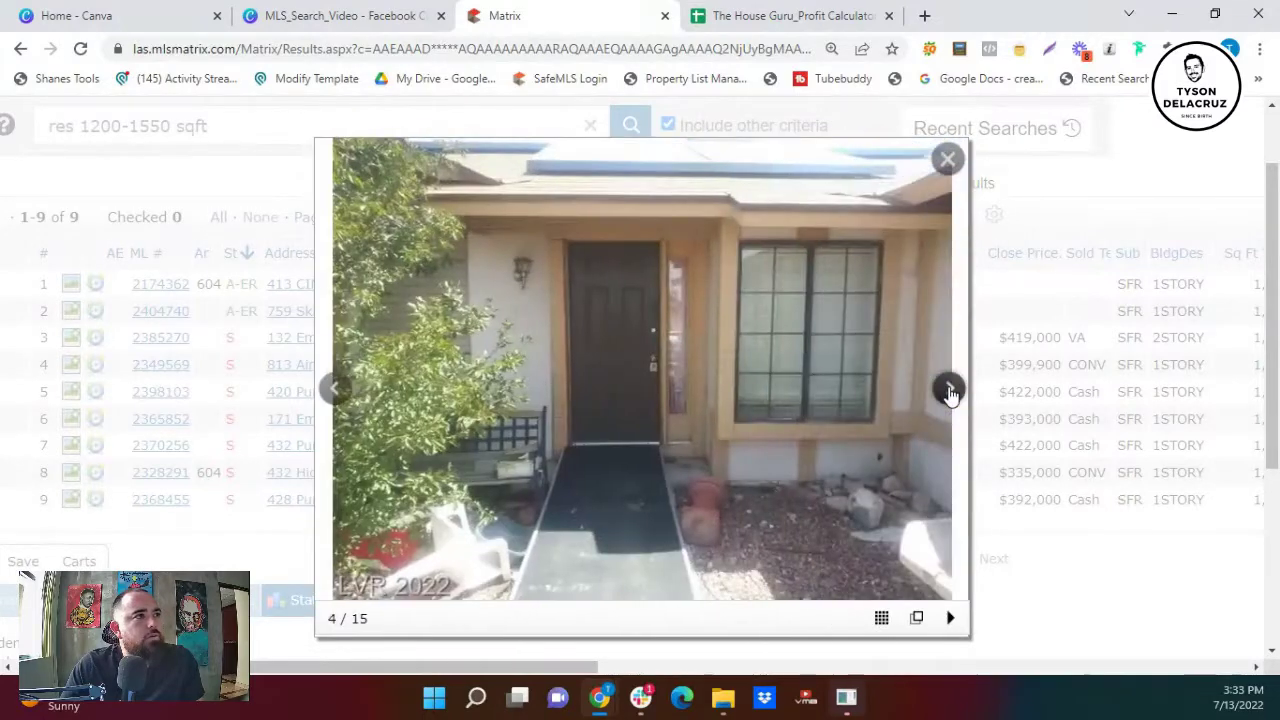
click(950, 391)
click(950, 391)
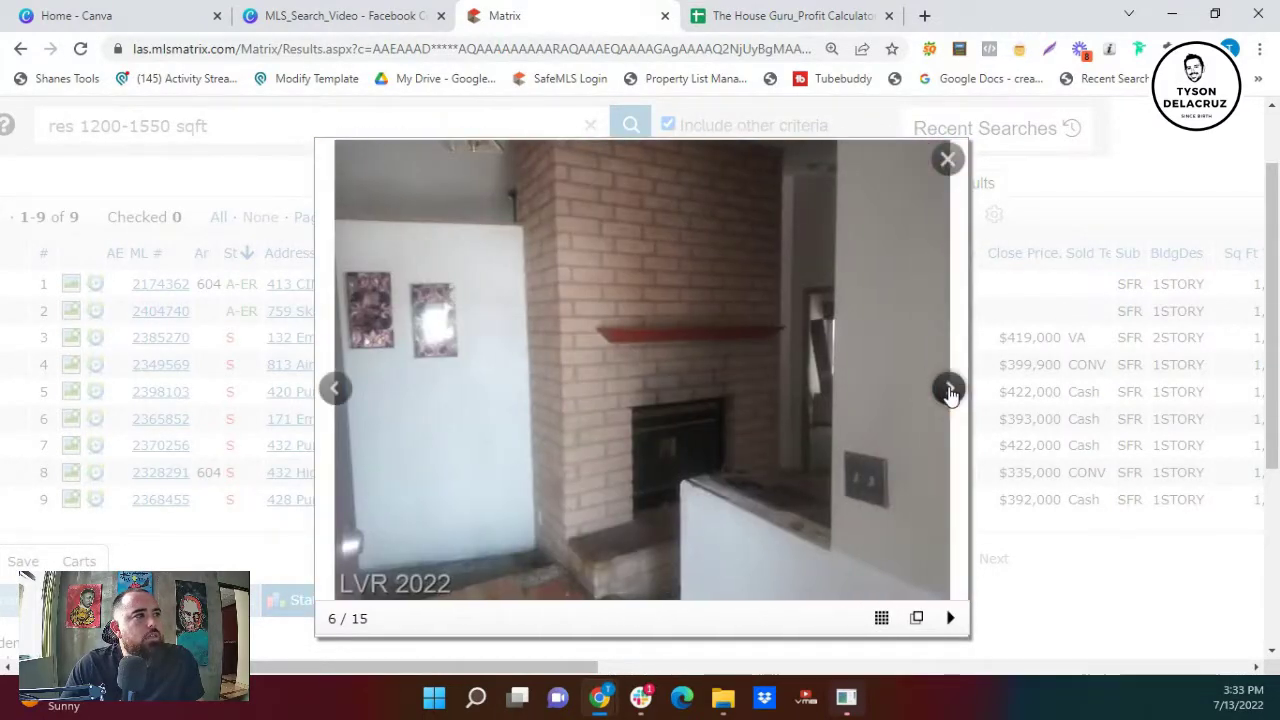
click(950, 391)
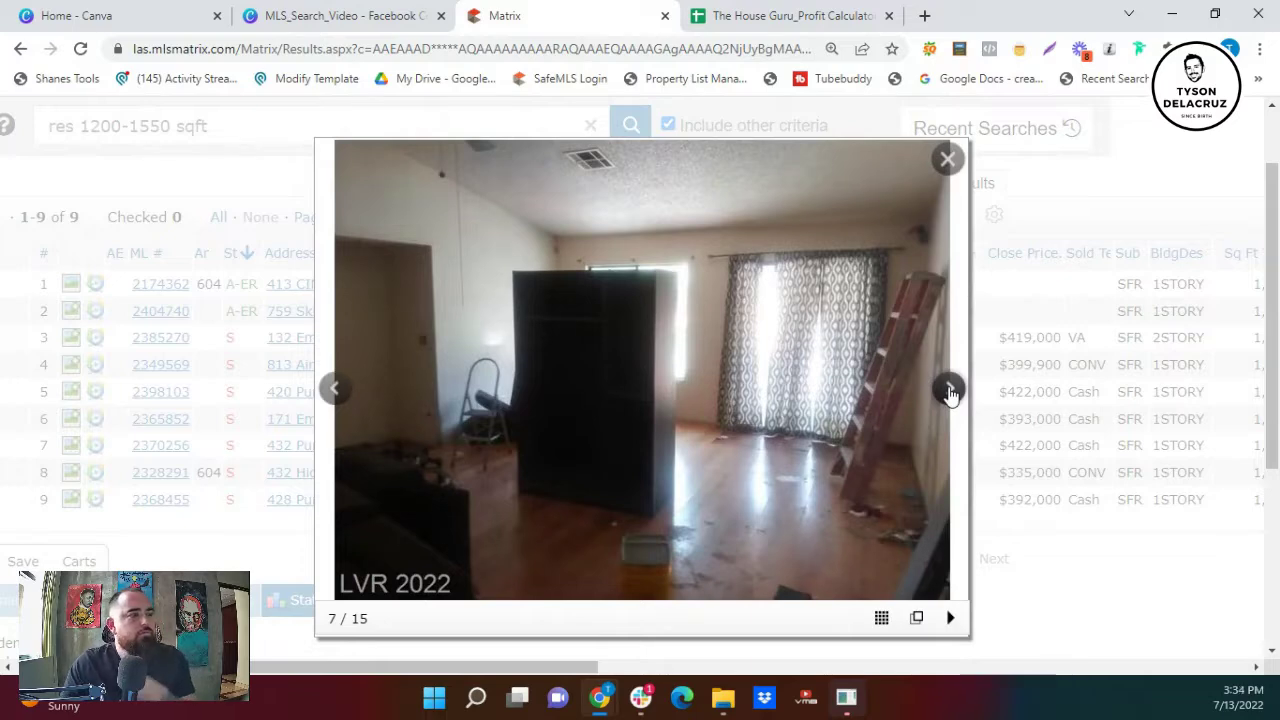
click(950, 391)
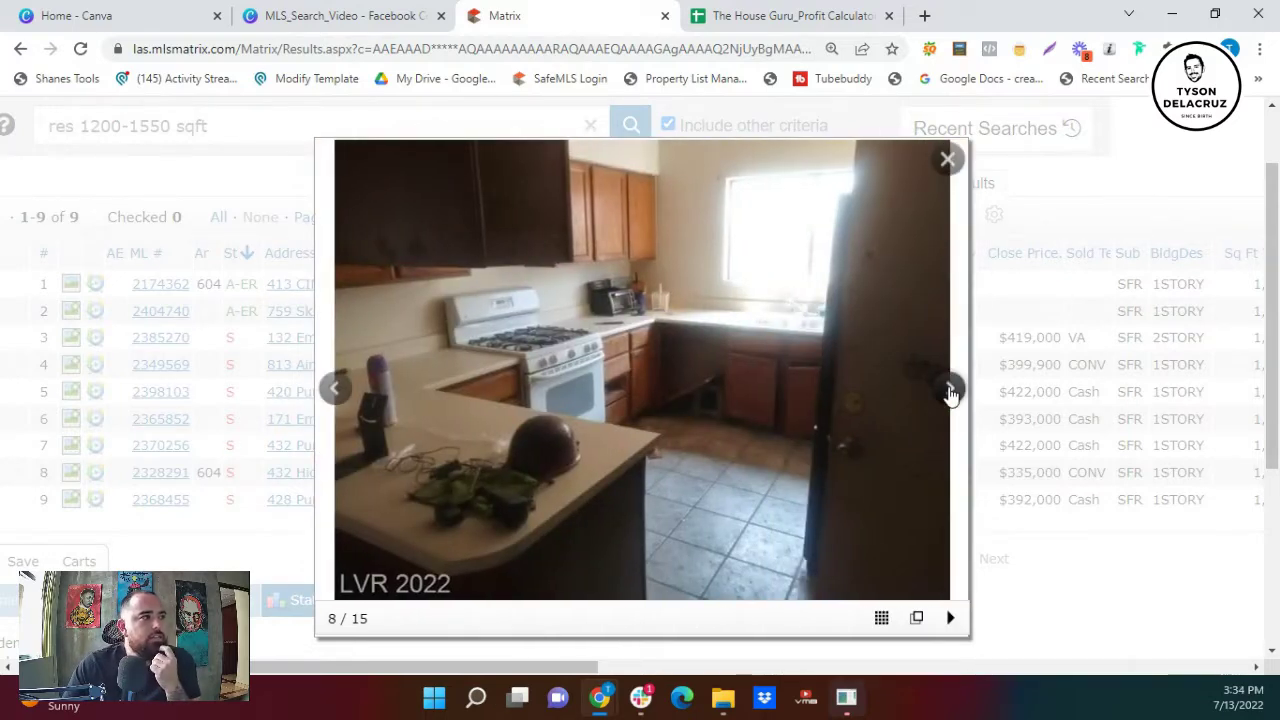
click(950, 391)
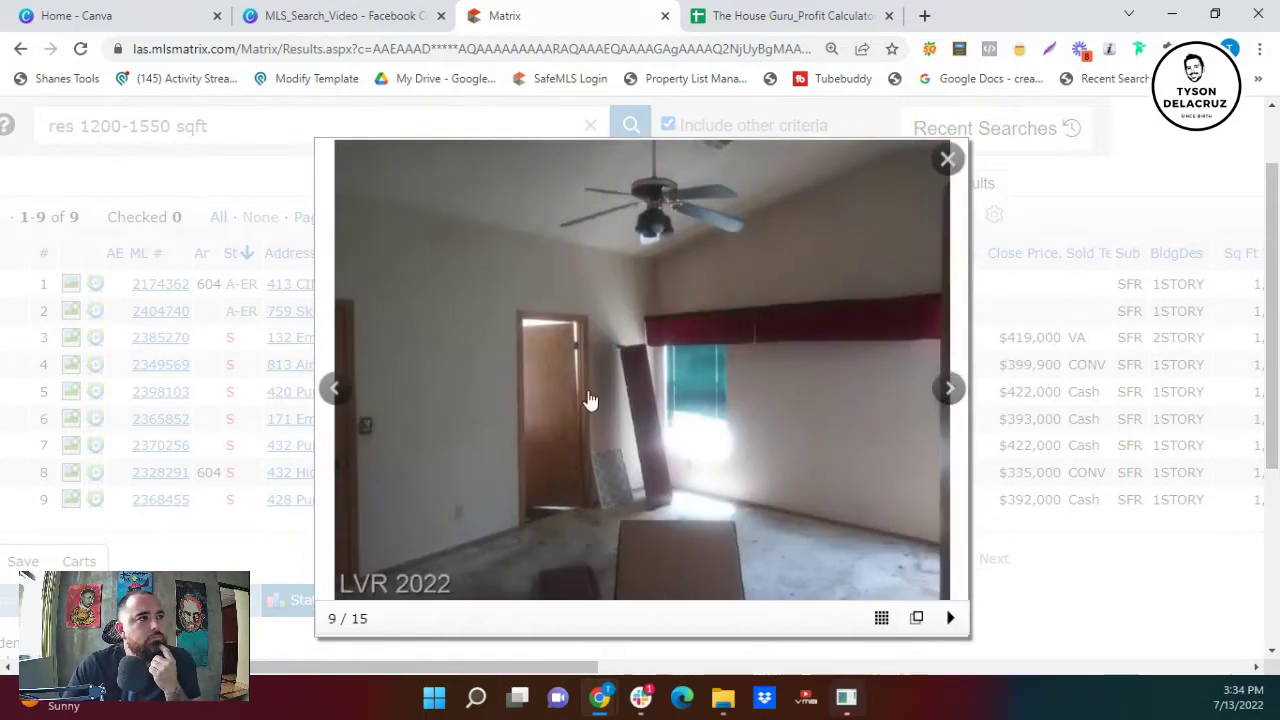
- Step back through the photos to the house exterior shot
click(340, 391)
click(348, 396)
click(348, 396)
click(348, 396)
click(348, 396)
click(348, 396)
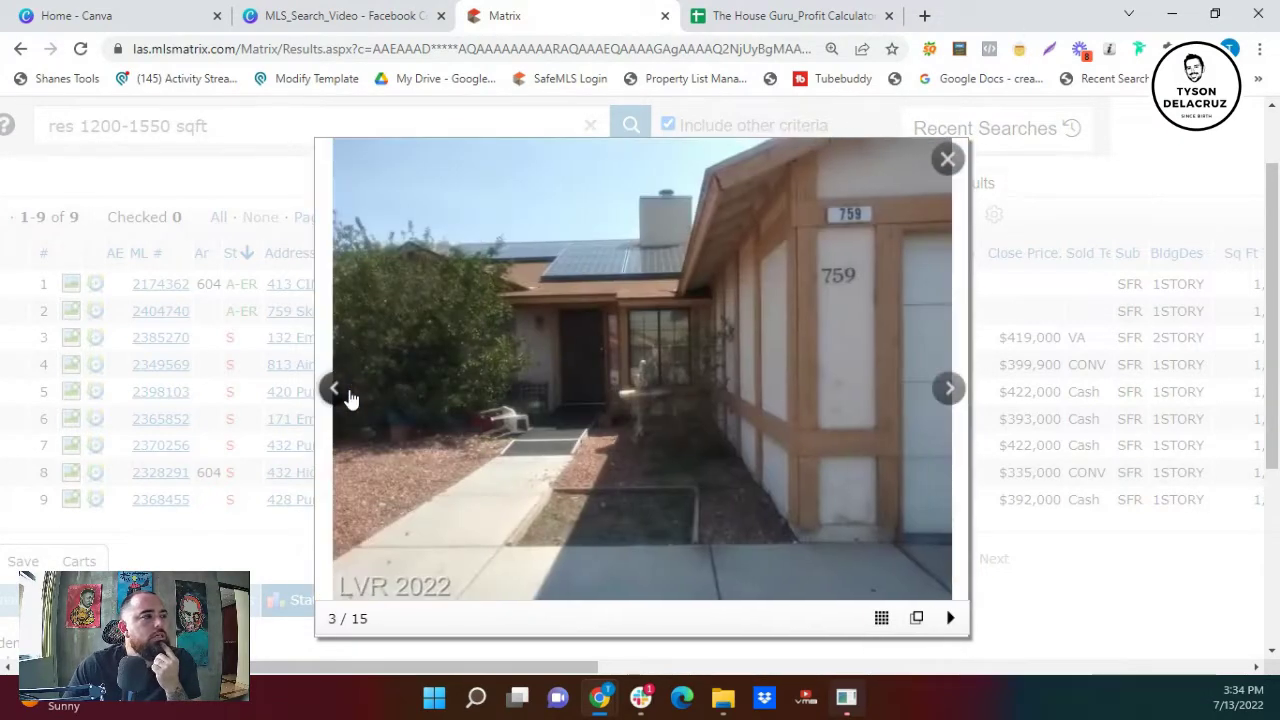
click(348, 396)
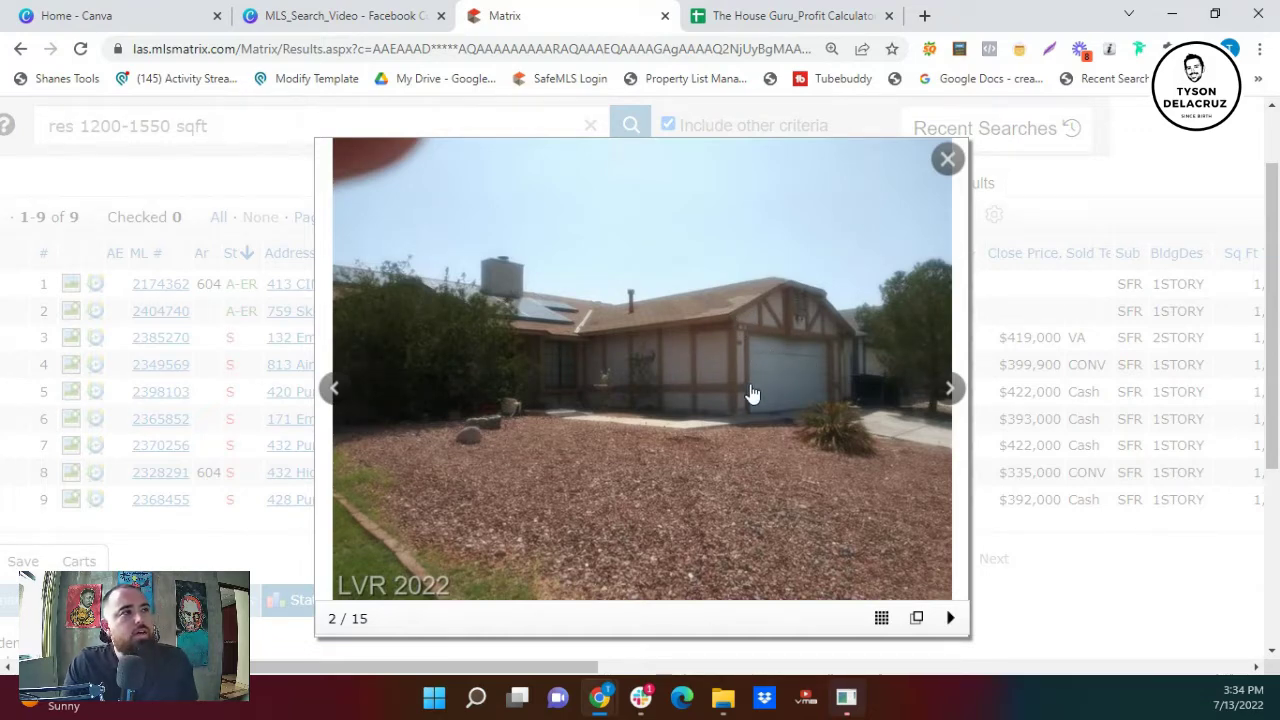
- Adjust the page zoom and advance from photo 3 through the front door and fireplace rooms
key(ctrl+plus)
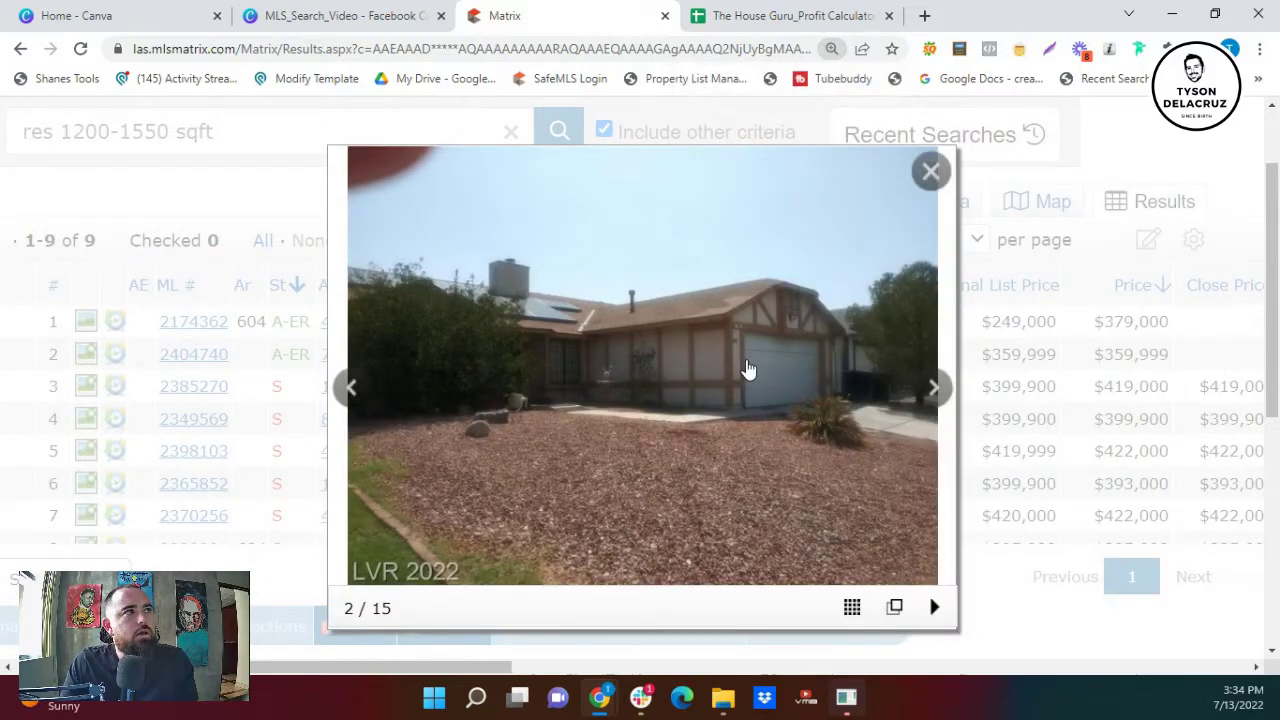
key(ctrl+minus)
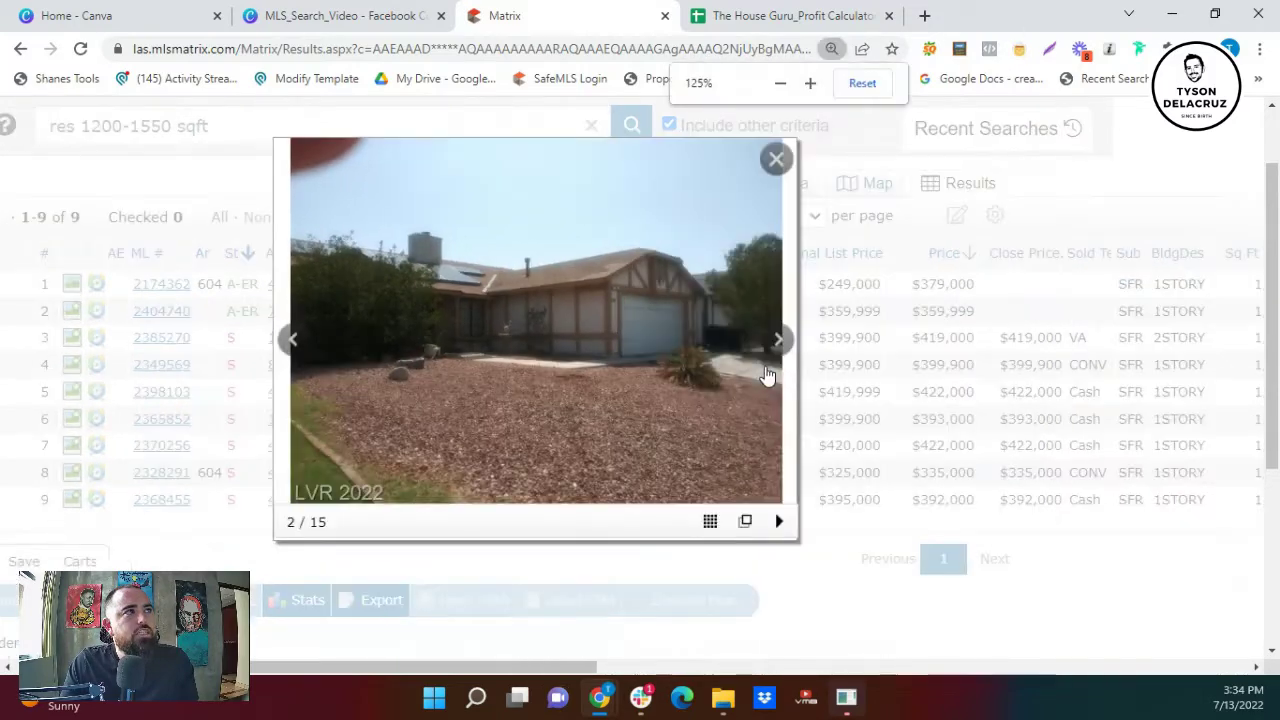
key(ctrl+plus)
click(949, 391)
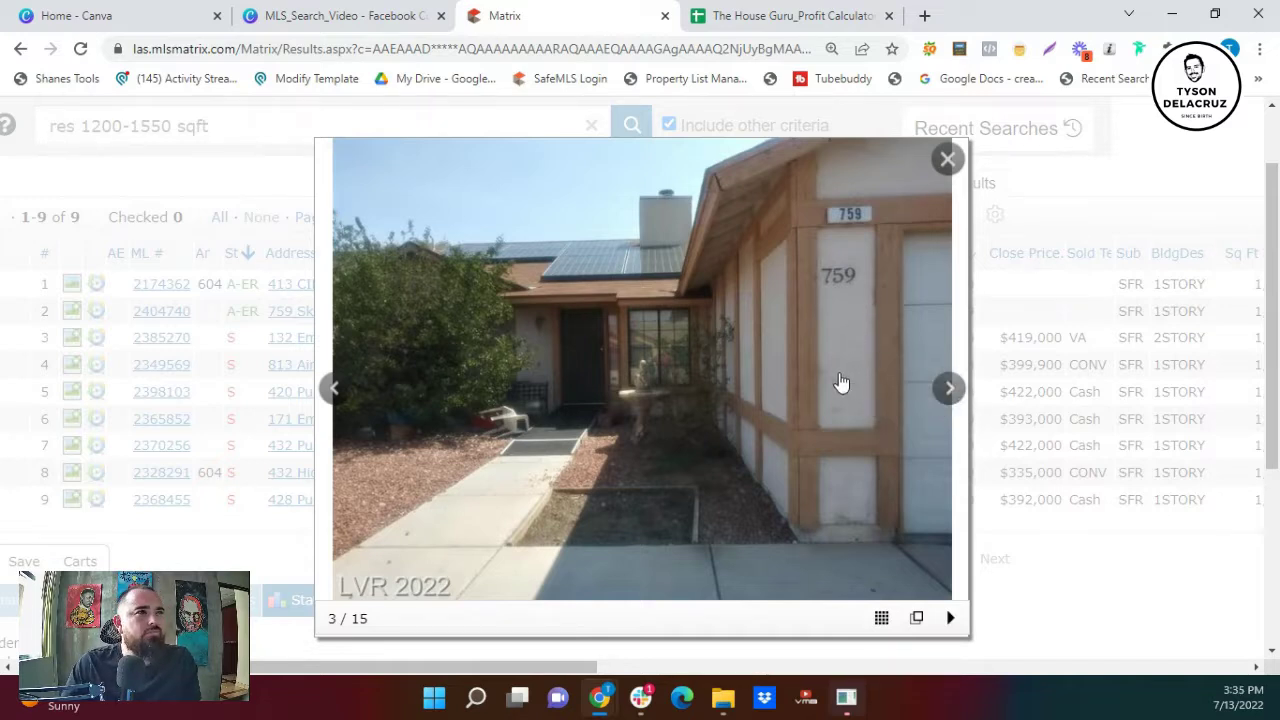
click(950, 390)
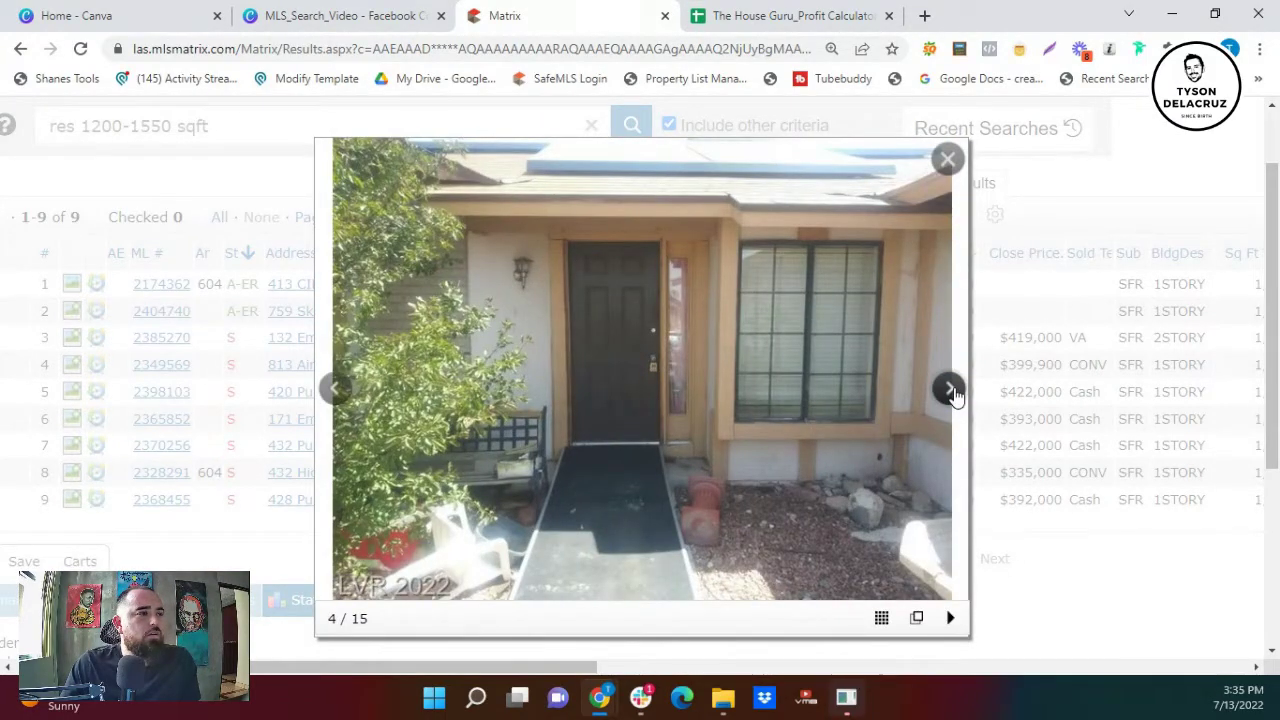
click(950, 390)
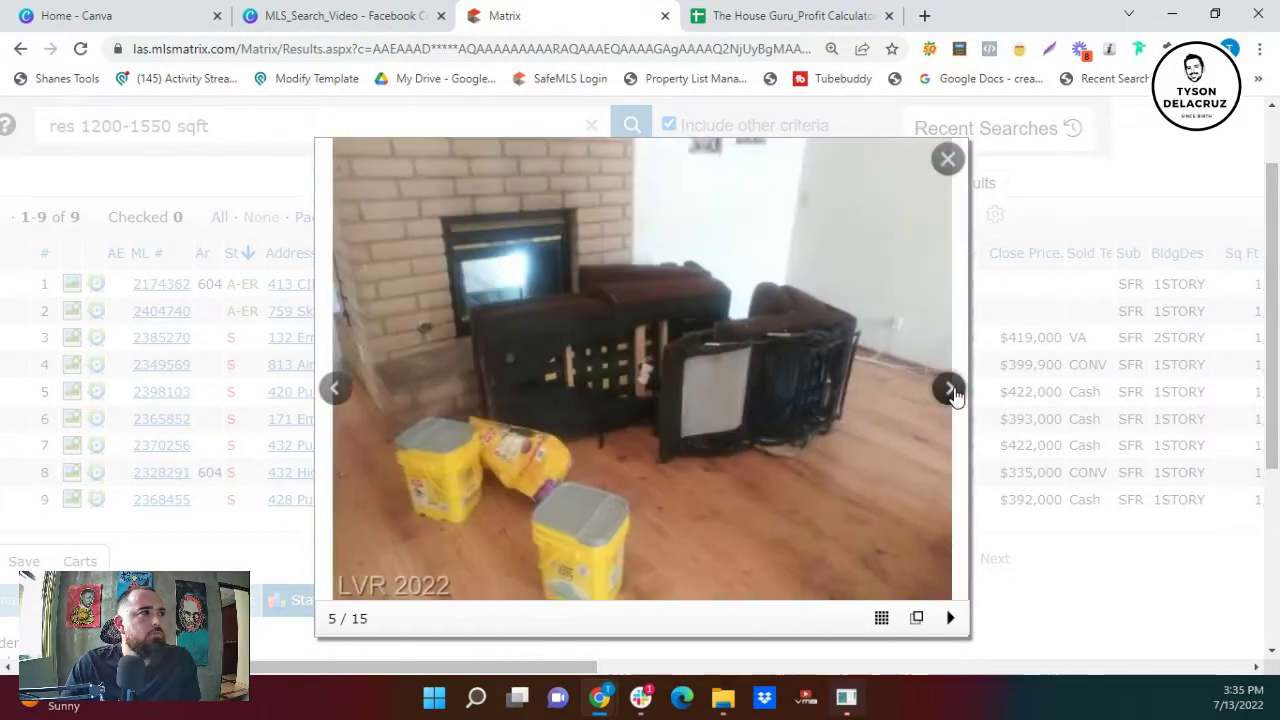
click(334, 390)
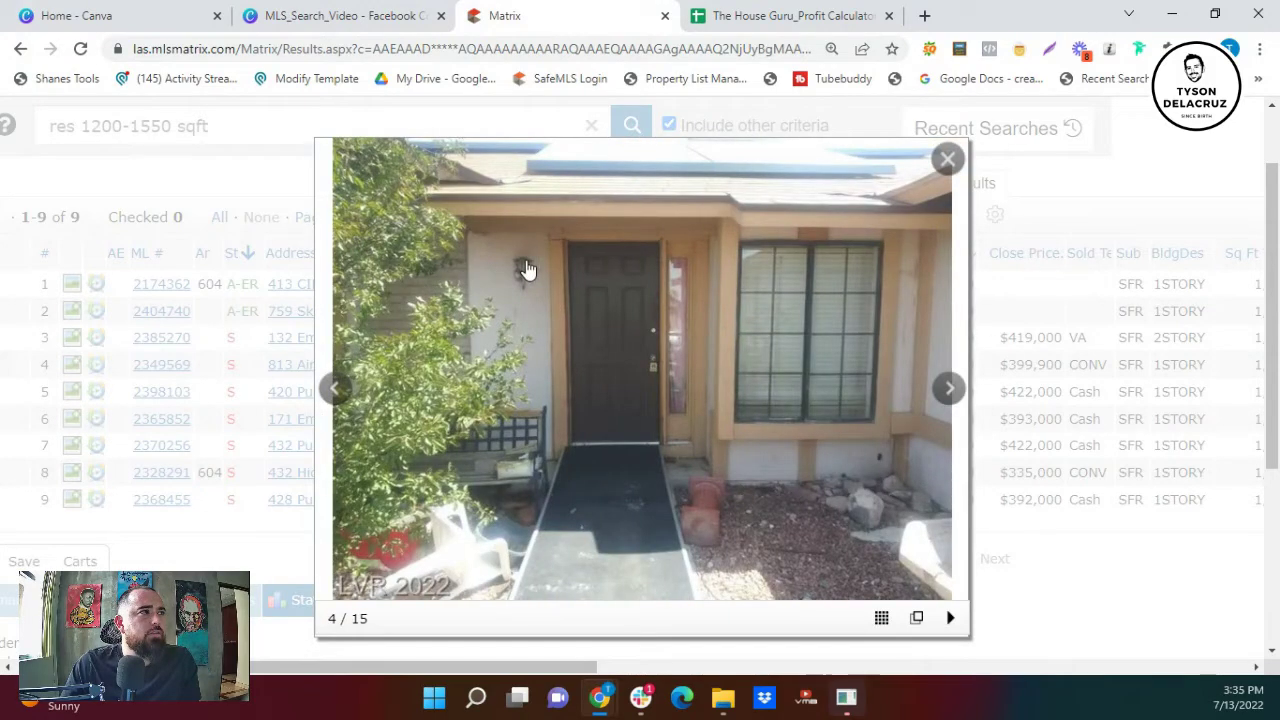
click(950, 388)
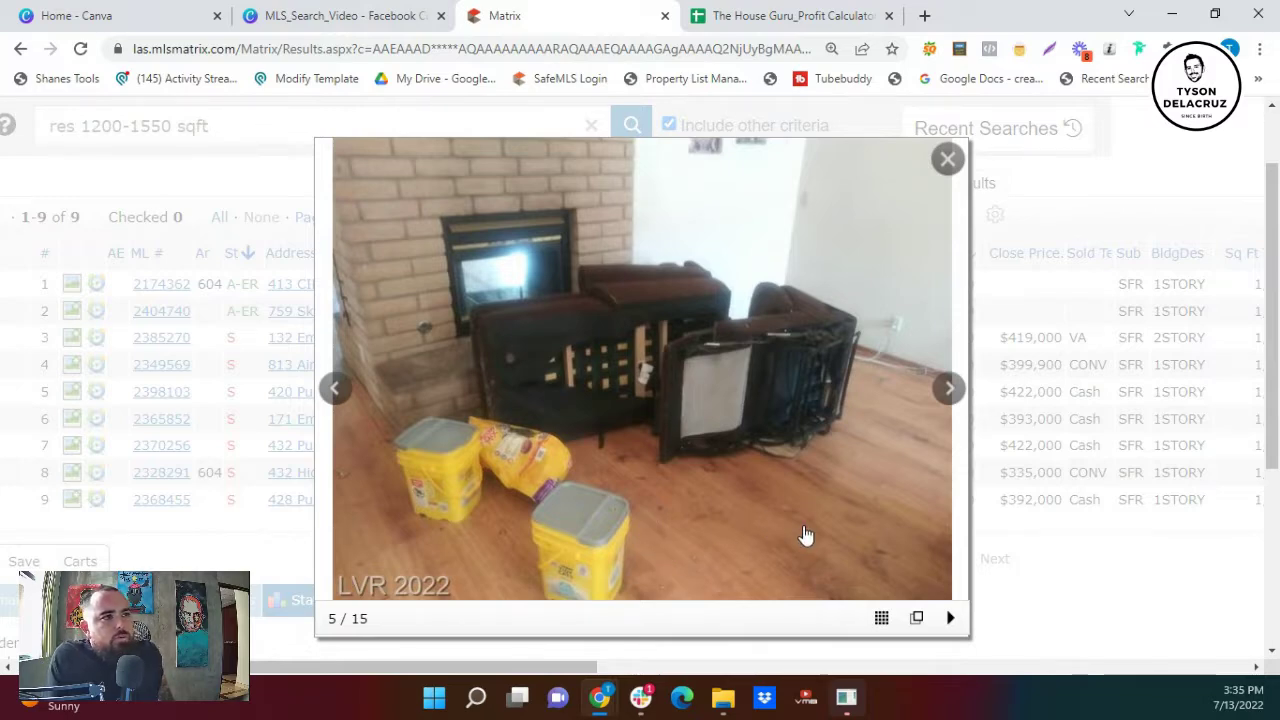
click(946, 388)
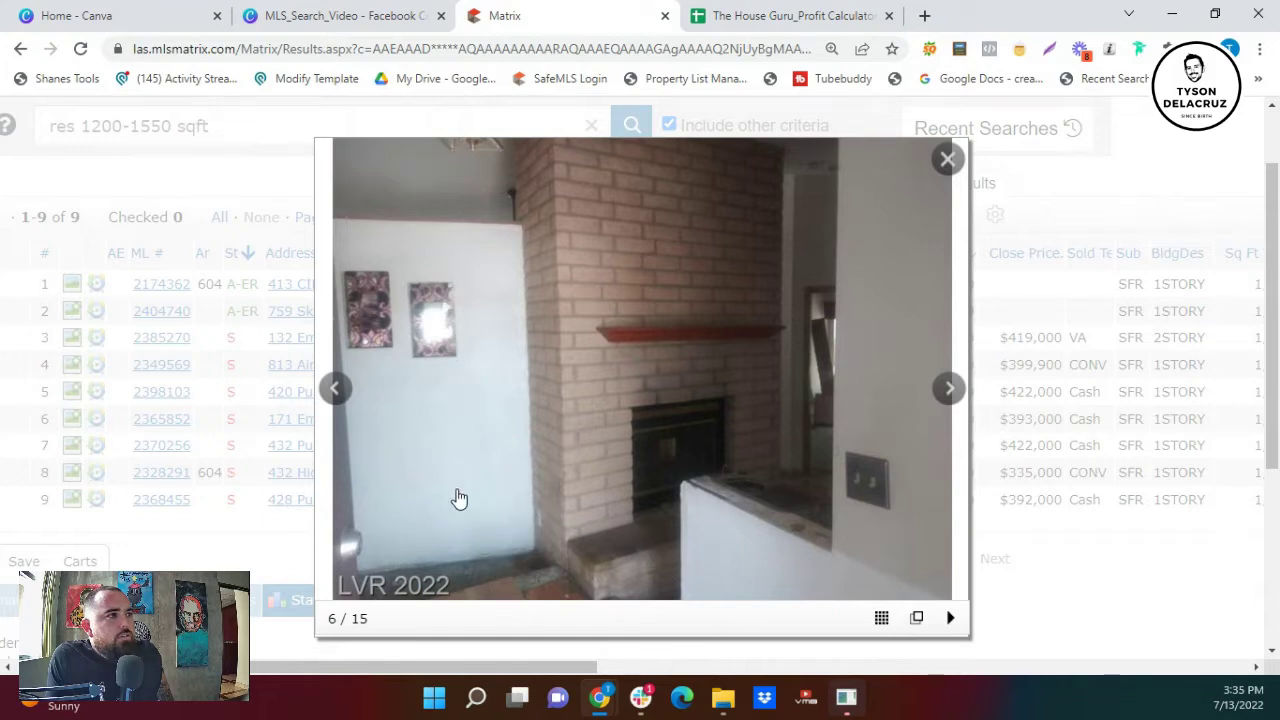
- Continue through living room, kitchen, bedrooms, bathrooms and backyard, wrapping back to photo 1
click(950, 410)
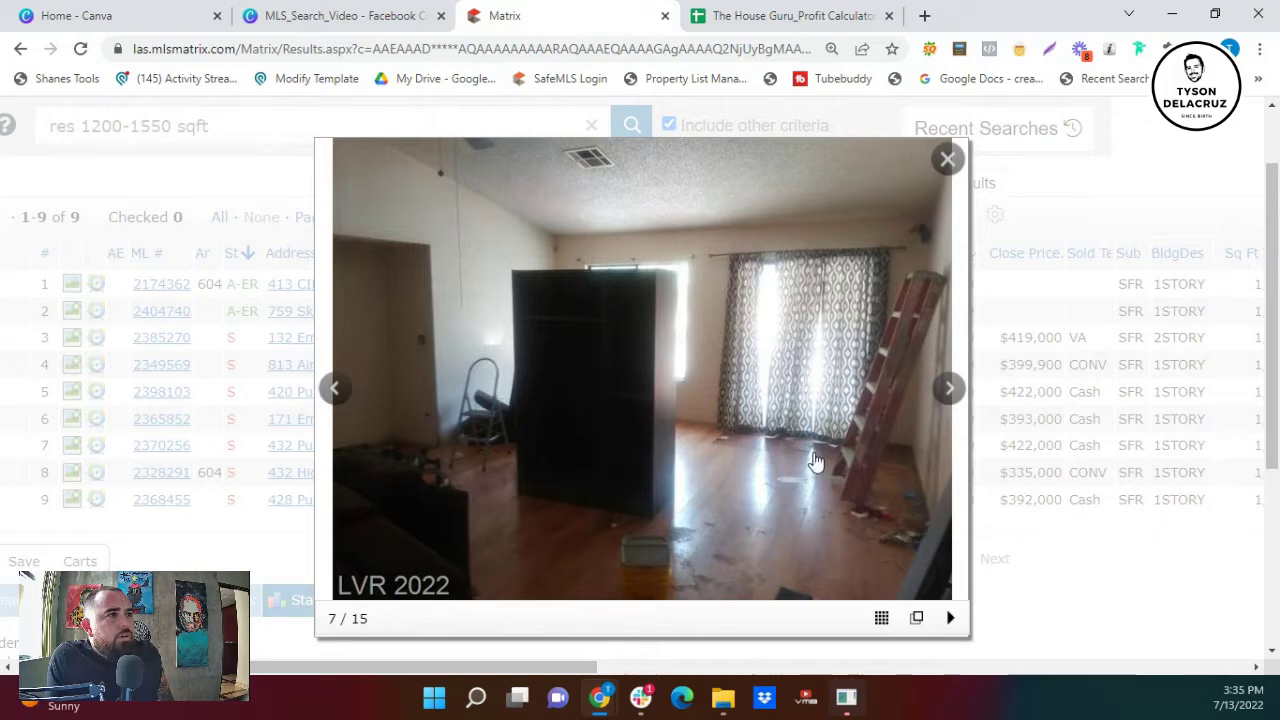
click(956, 400)
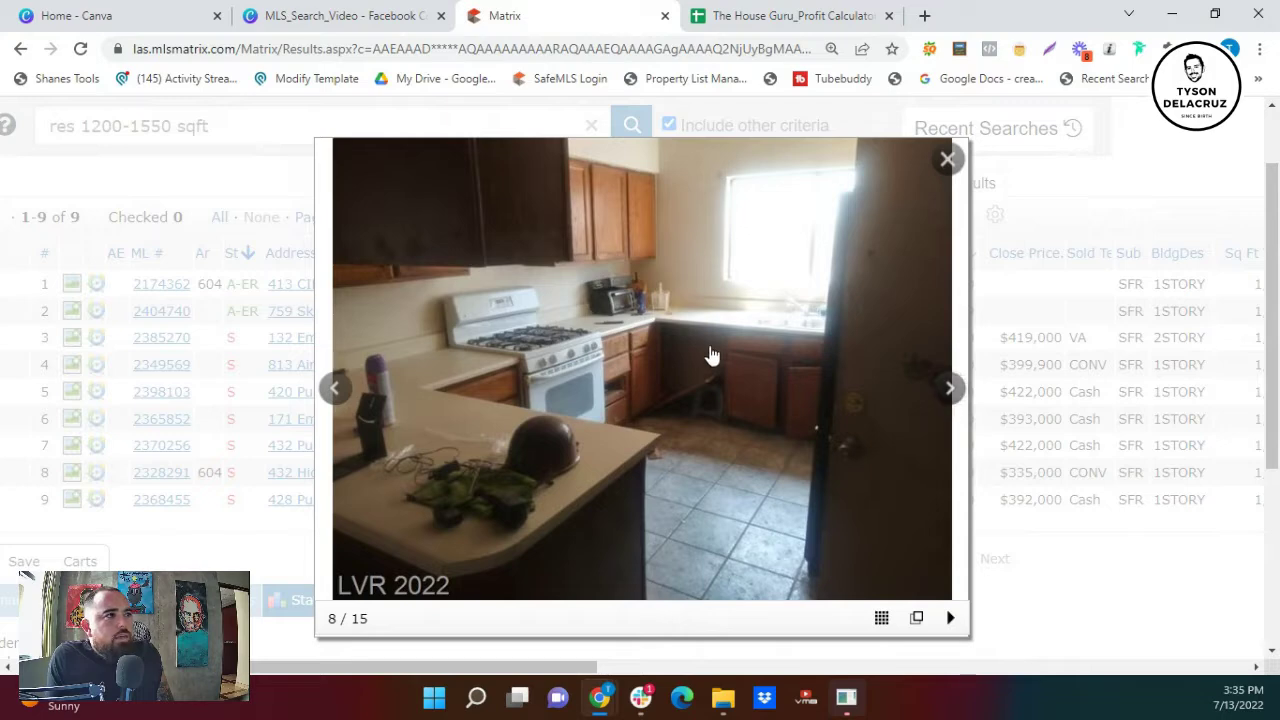
click(951, 390)
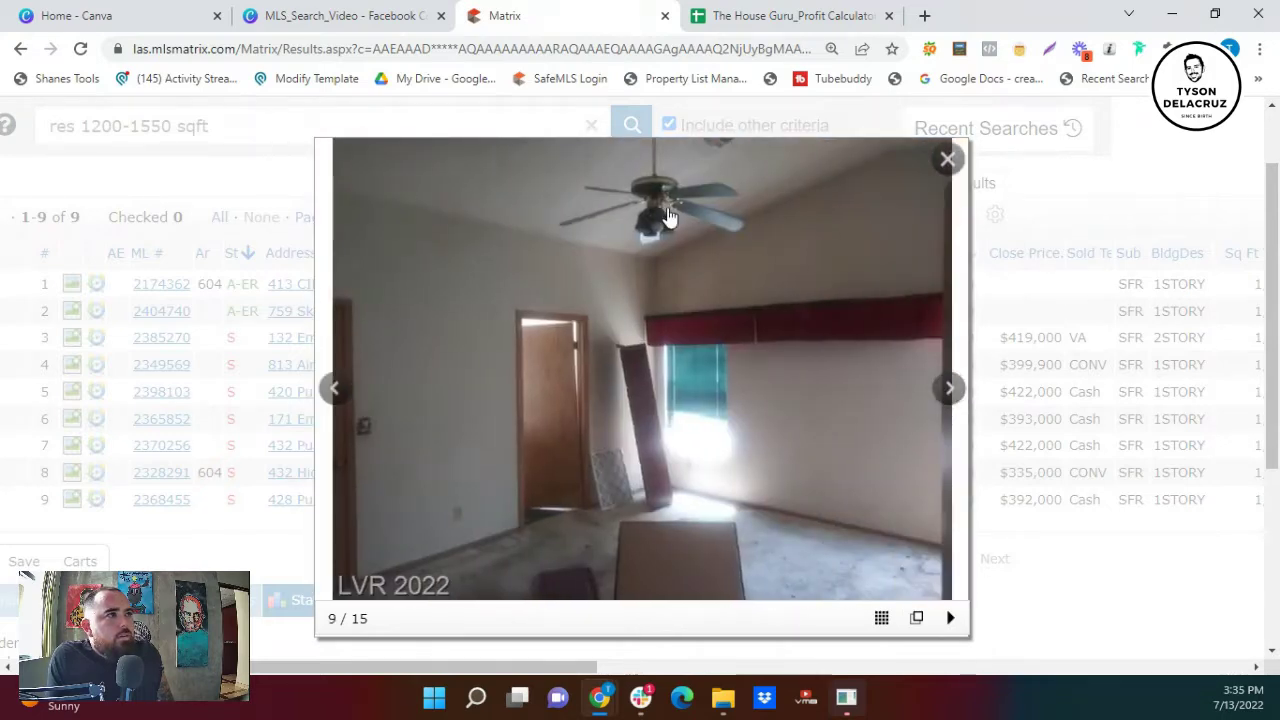
click(940, 402)
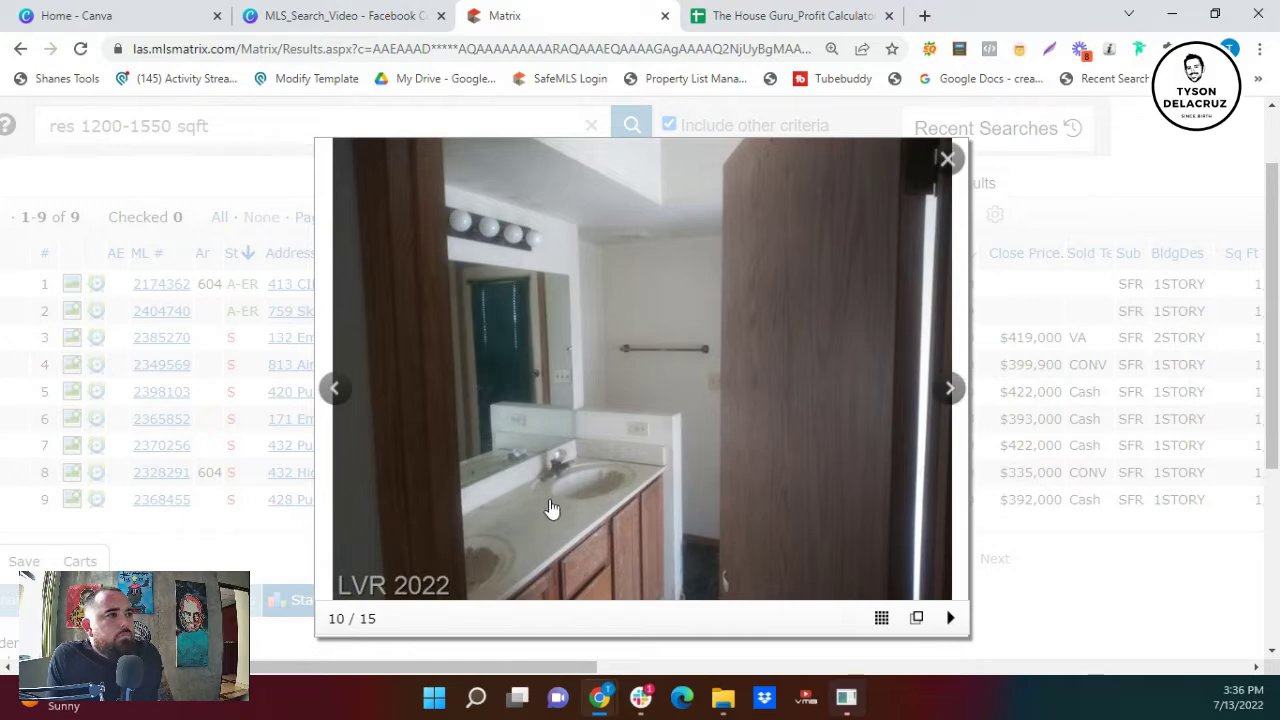
click(950, 393)
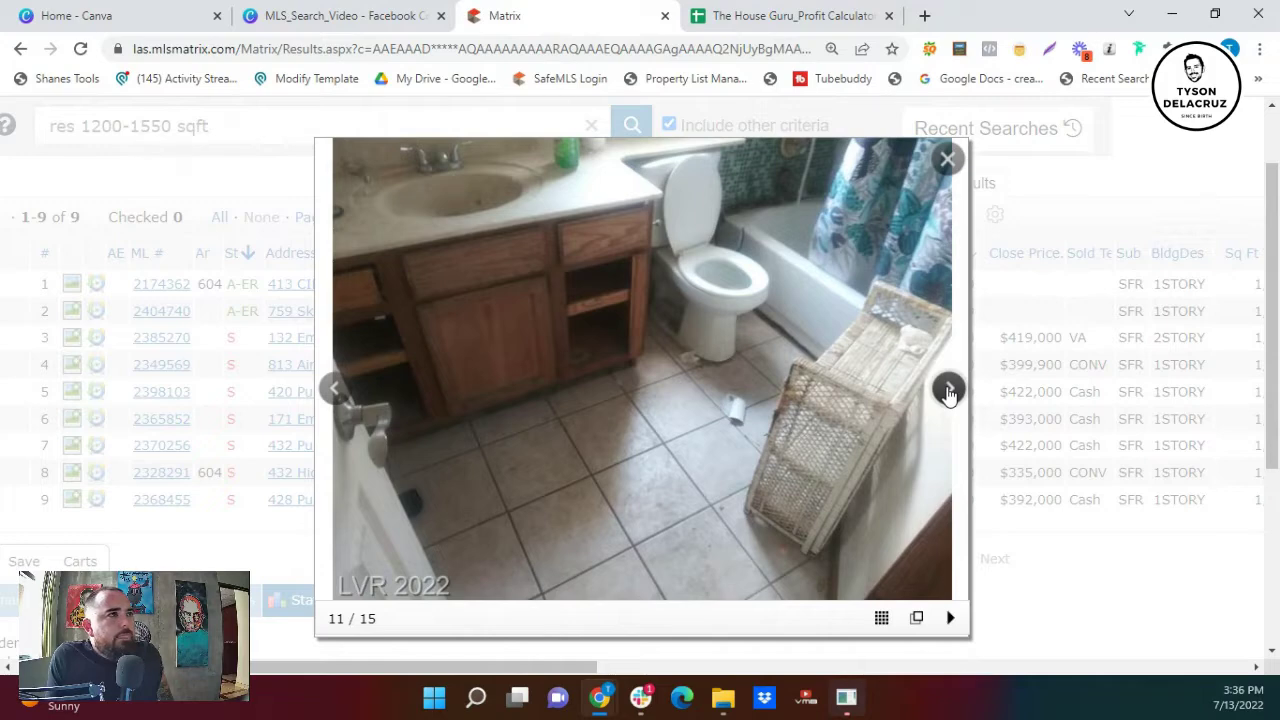
click(950, 393)
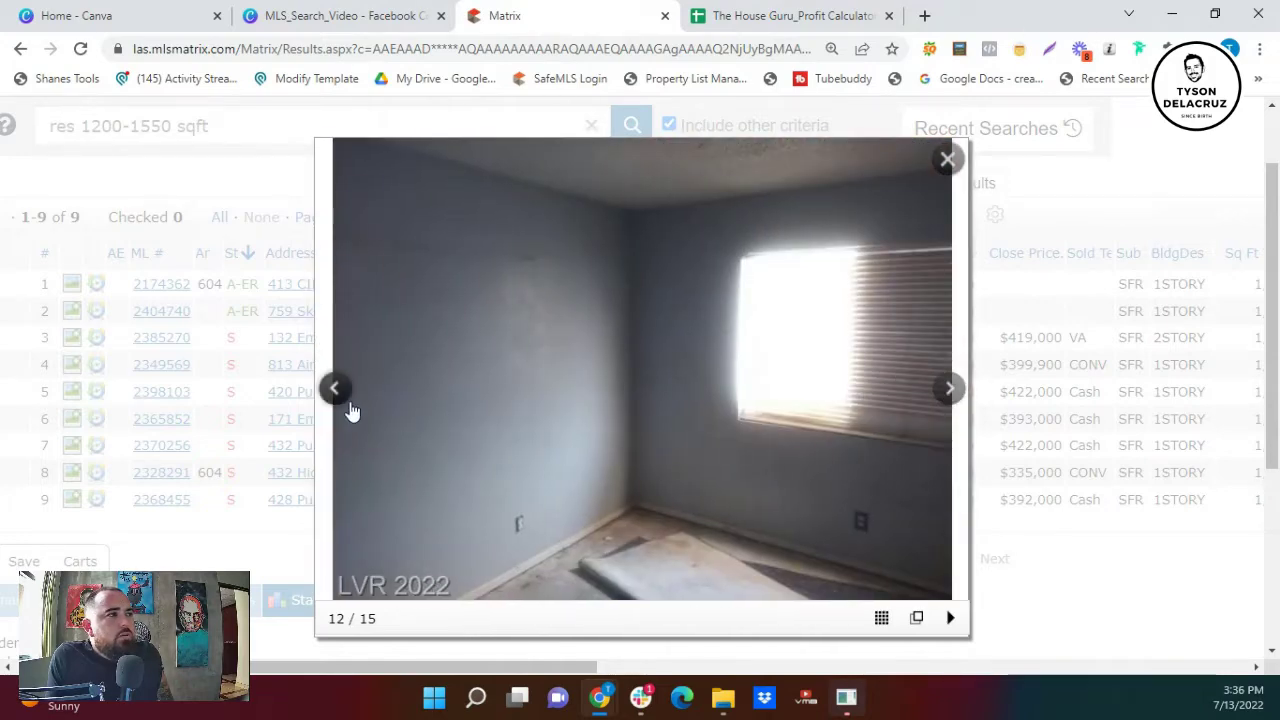
click(340, 400)
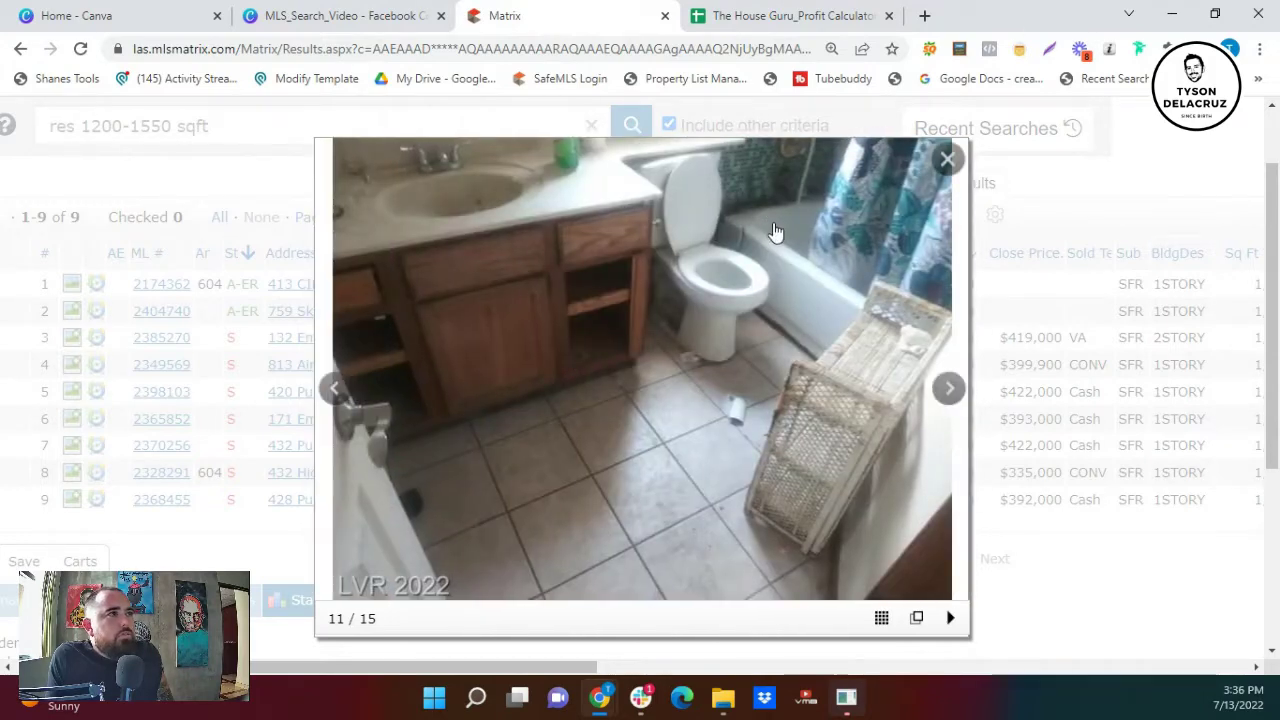
click(937, 400)
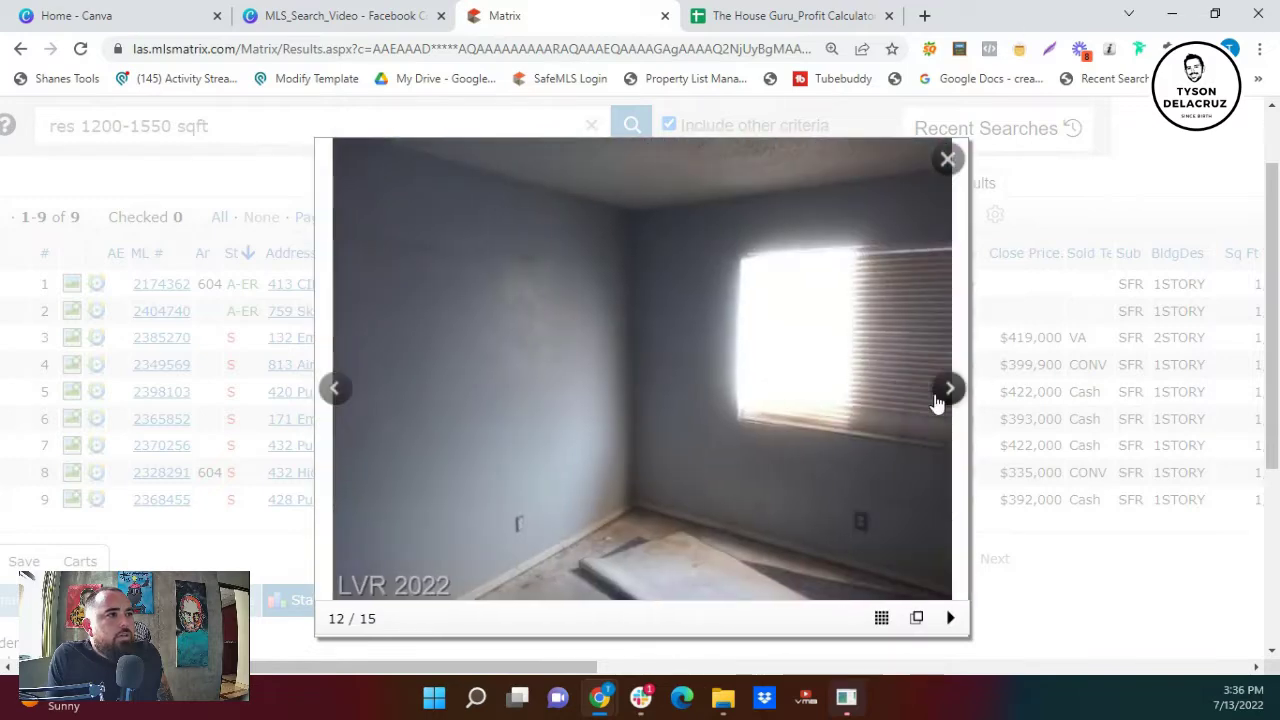
click(937, 400)
click(937, 400)
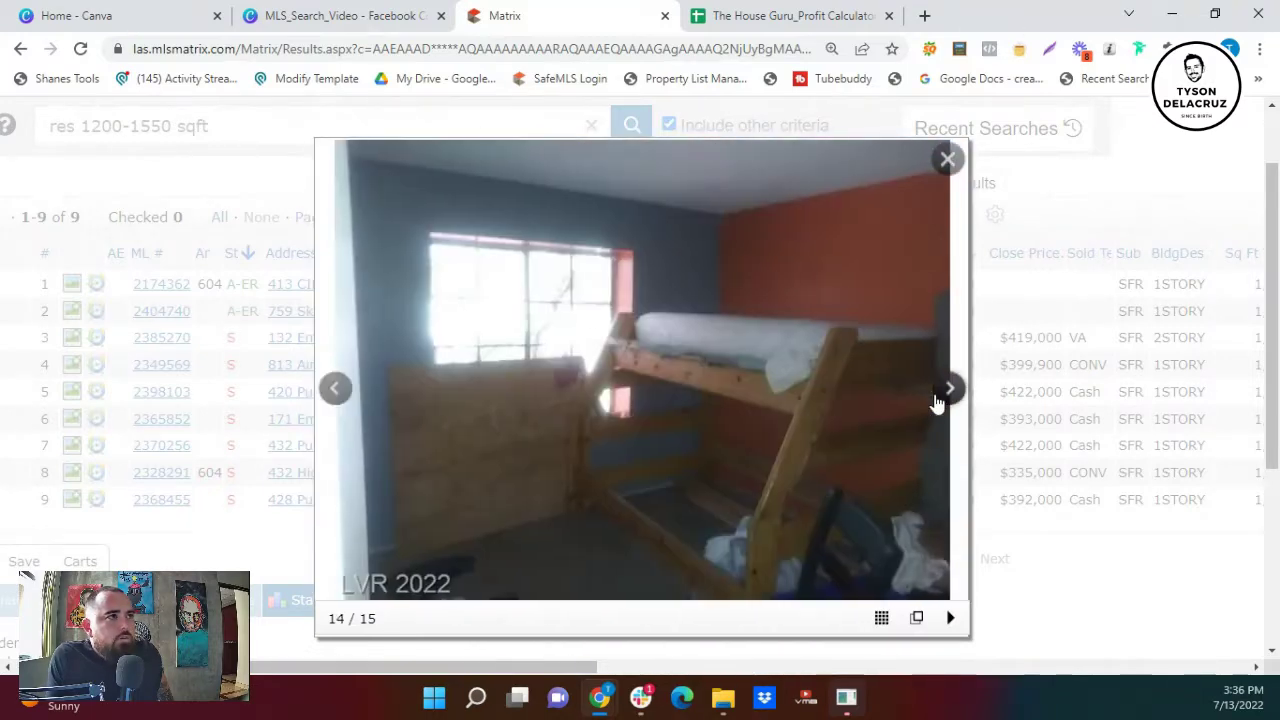
click(937, 400)
click(937, 400)
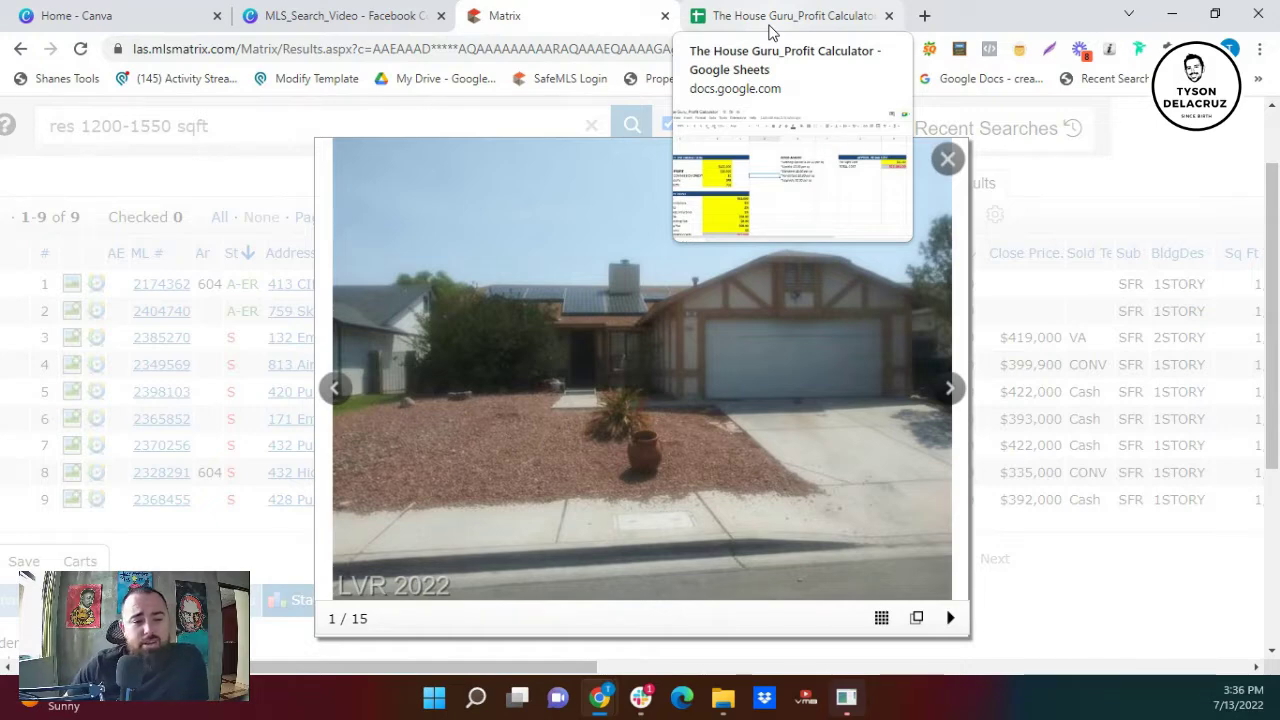
click(770, 20)
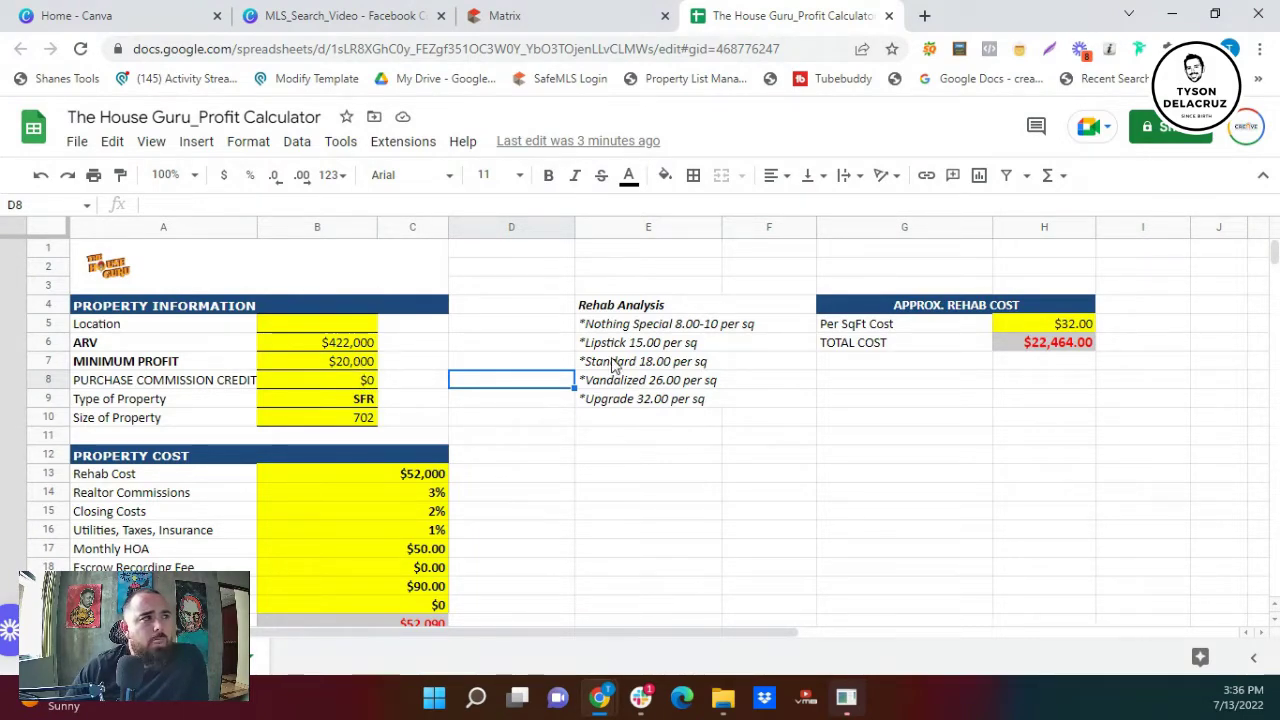
click(645, 330)
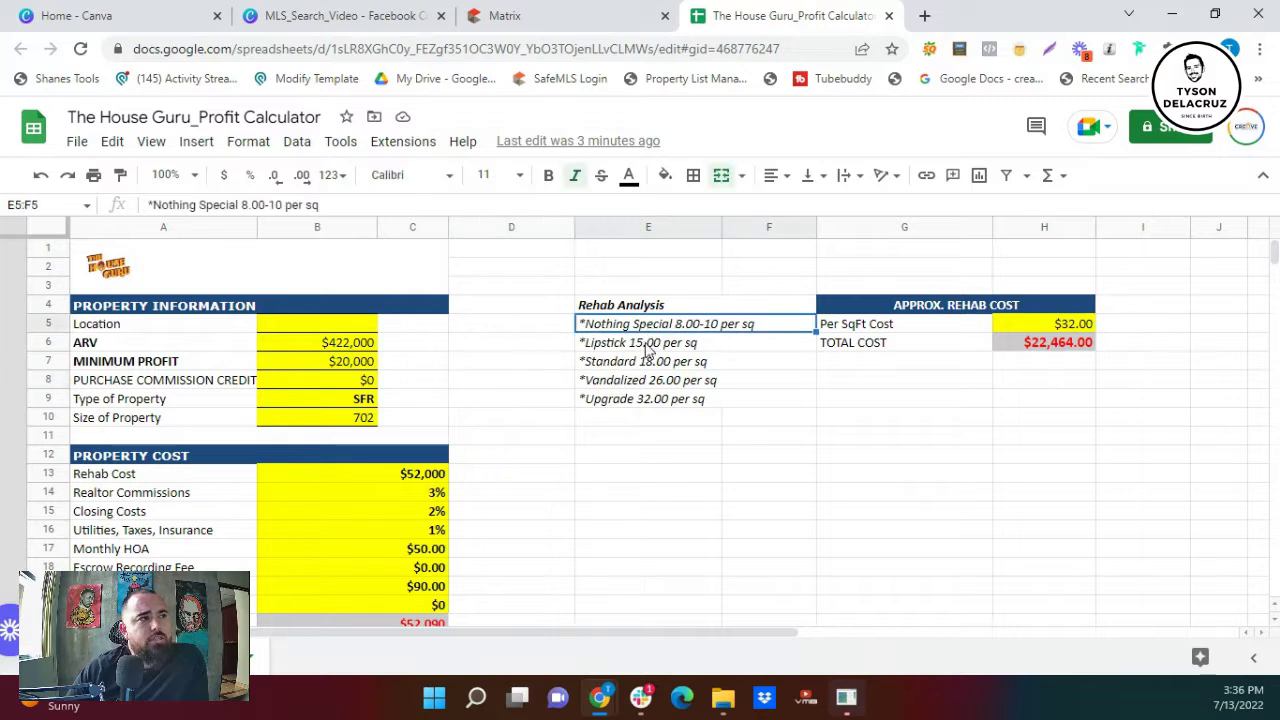
click(649, 345)
click(651, 365)
click(652, 383)
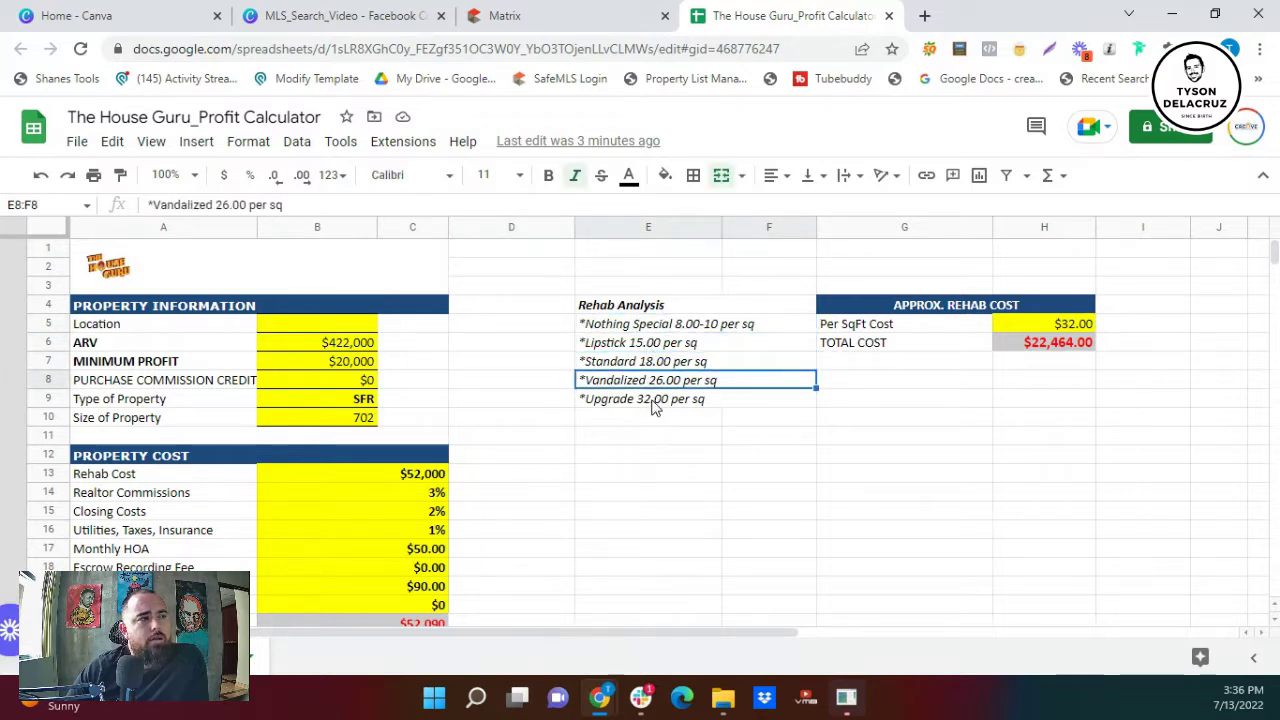
click(656, 400)
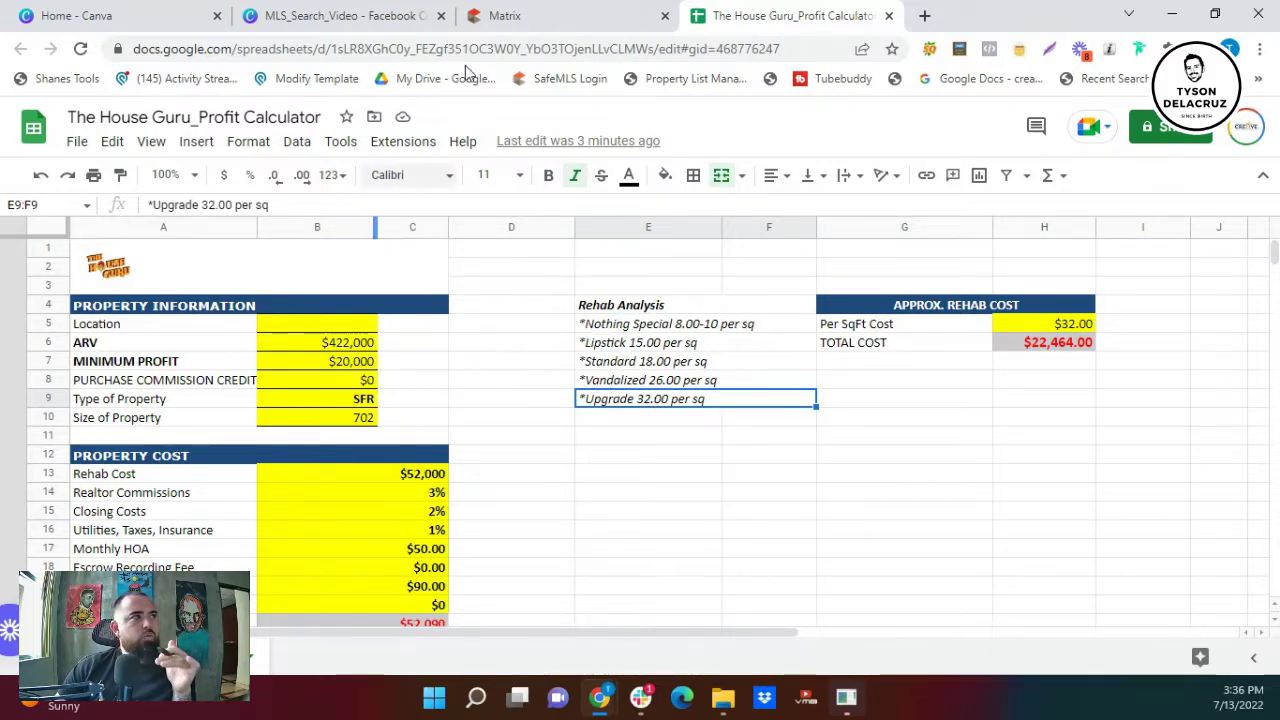
- Close the listing photos and scroll the results table right to the Sq Ft column
click(520, 16)
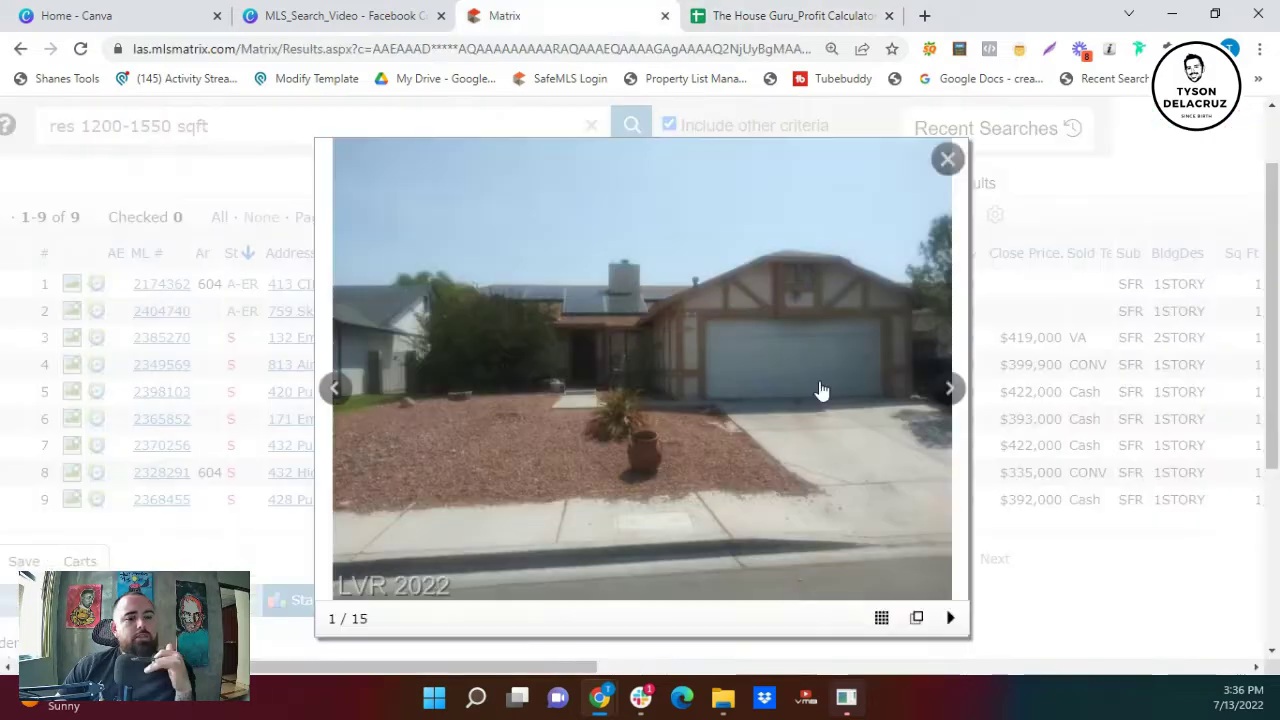
click(947, 158)
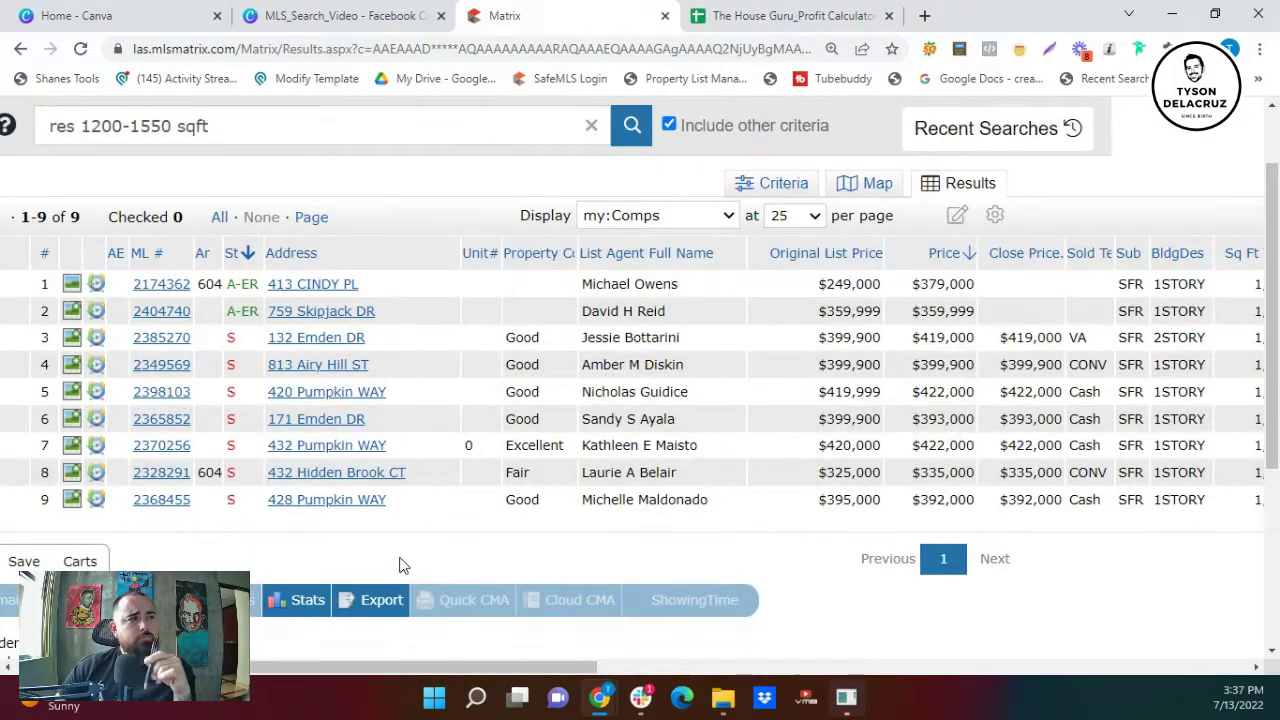
drag(383, 666, 547, 677)
- Set Size of Property to 1450 and check the per-square-foot rehab cost
click(748, 15)
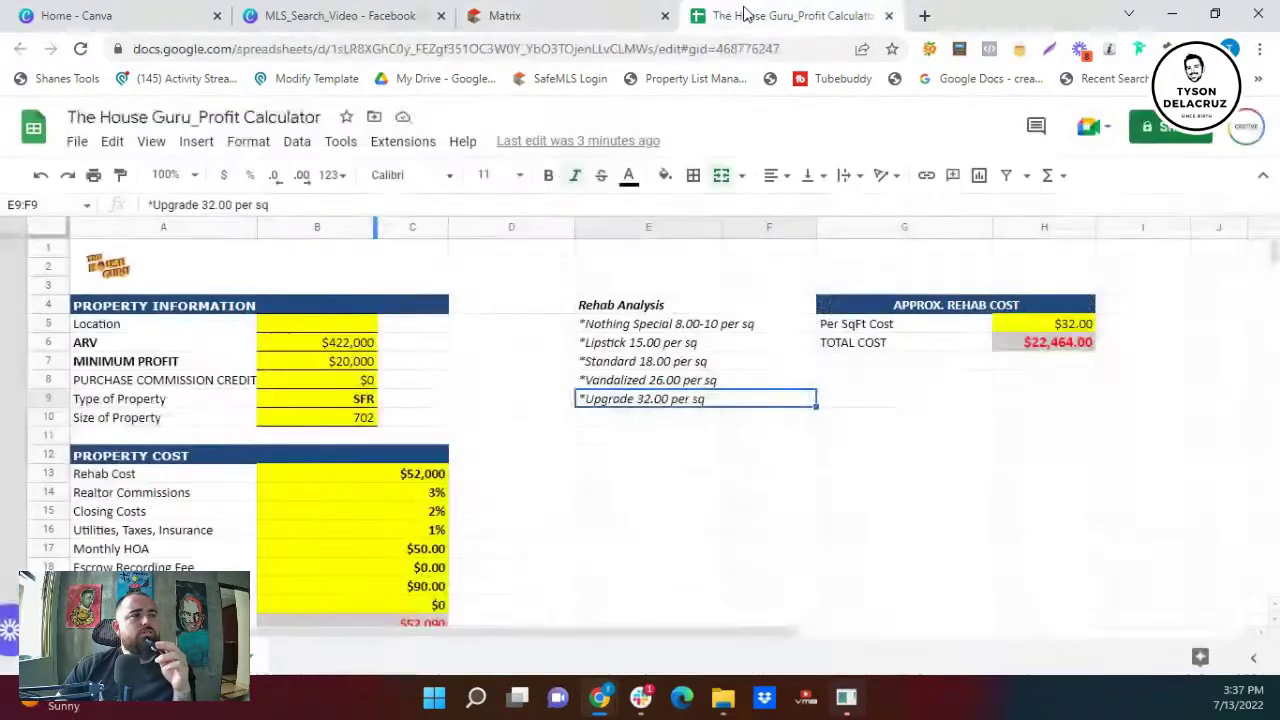
click(352, 420)
text(1450)
click(605, 493)
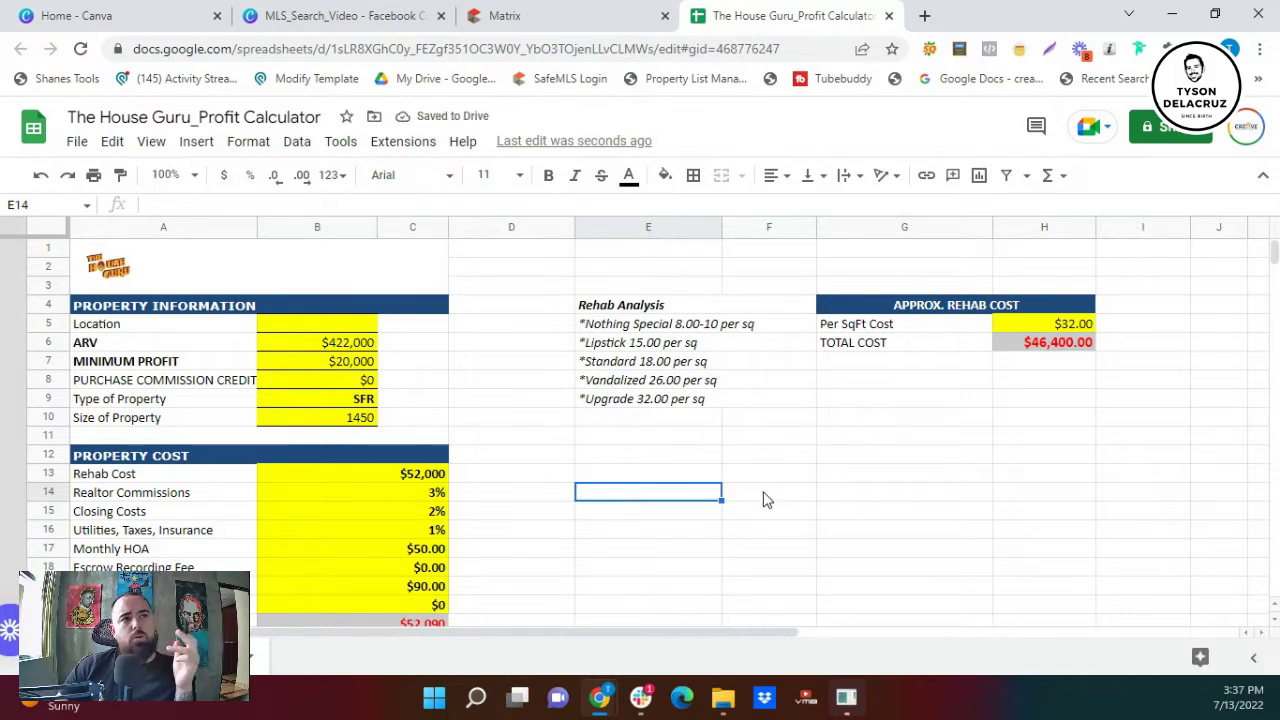
click(1055, 328)
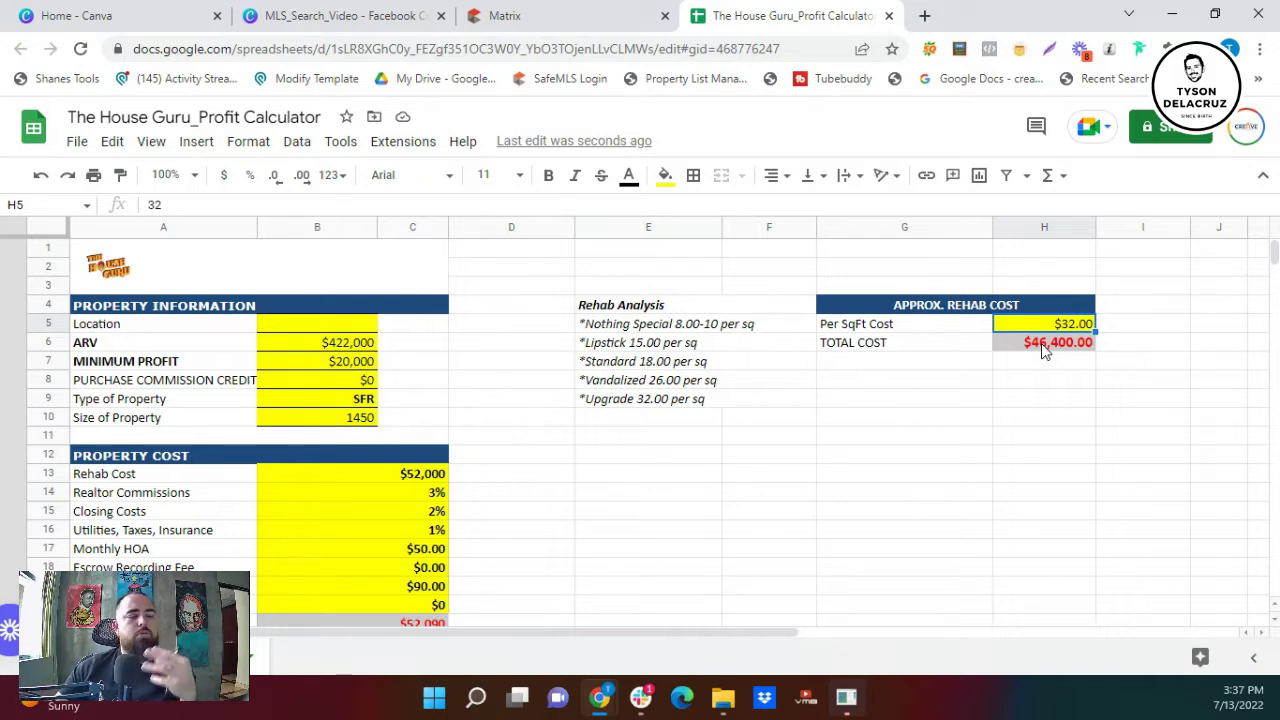
- Change the Rehab Cost to $46,000
click(420, 476)
text(45000)
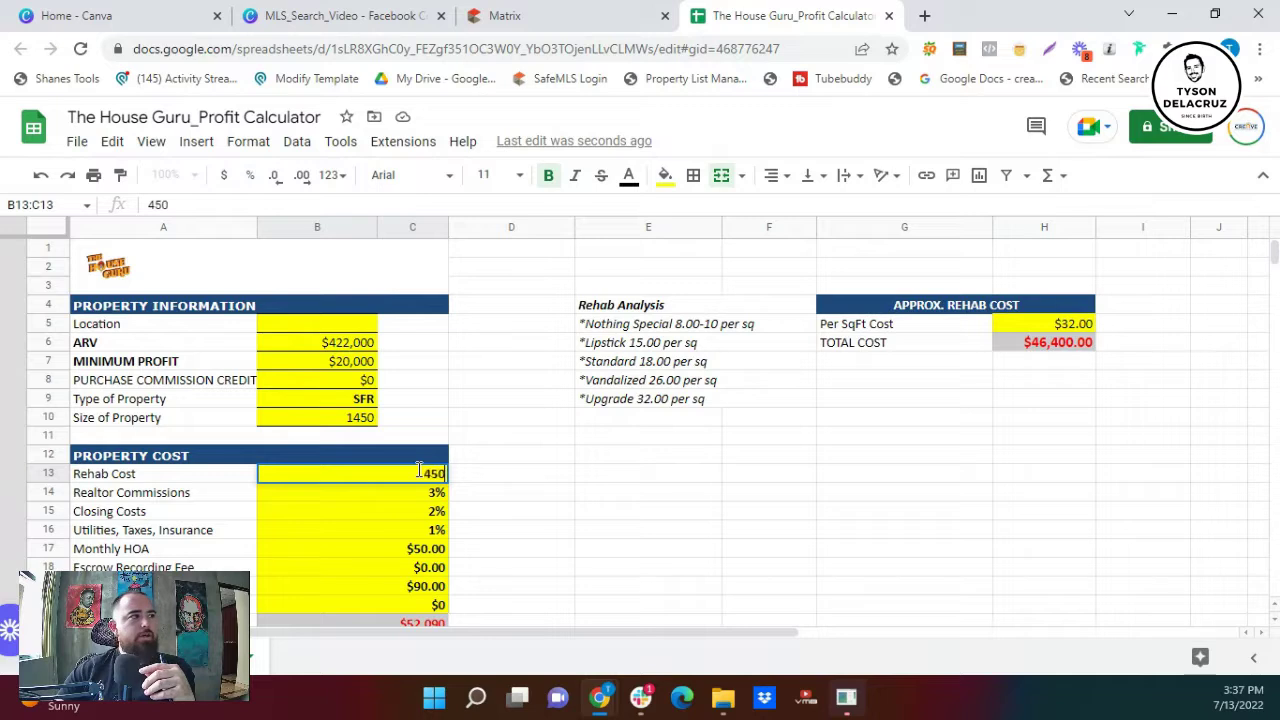
key(BackSpace)
key(BackSpace)
key(BackSpace)
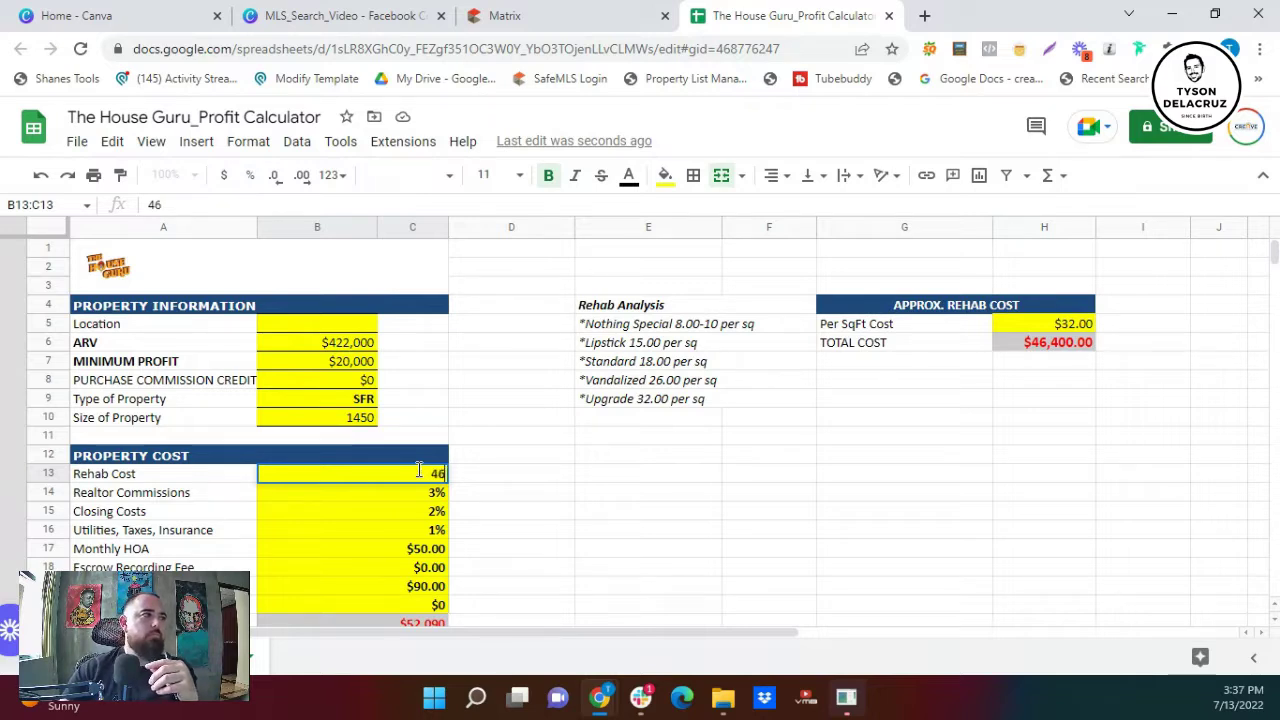
text(000)
click(577, 523)
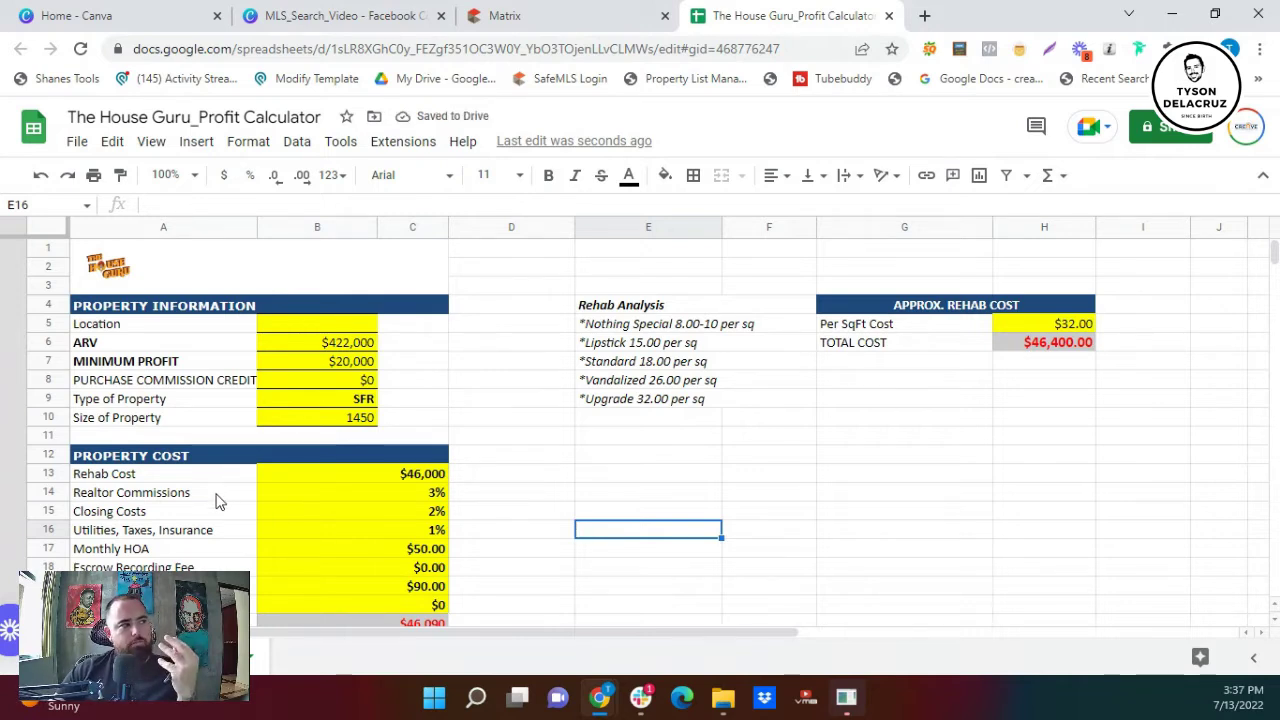
- Set the Monthly HOA to $0.00 and review the calculator totals
scroll(216, 498, down, 1)
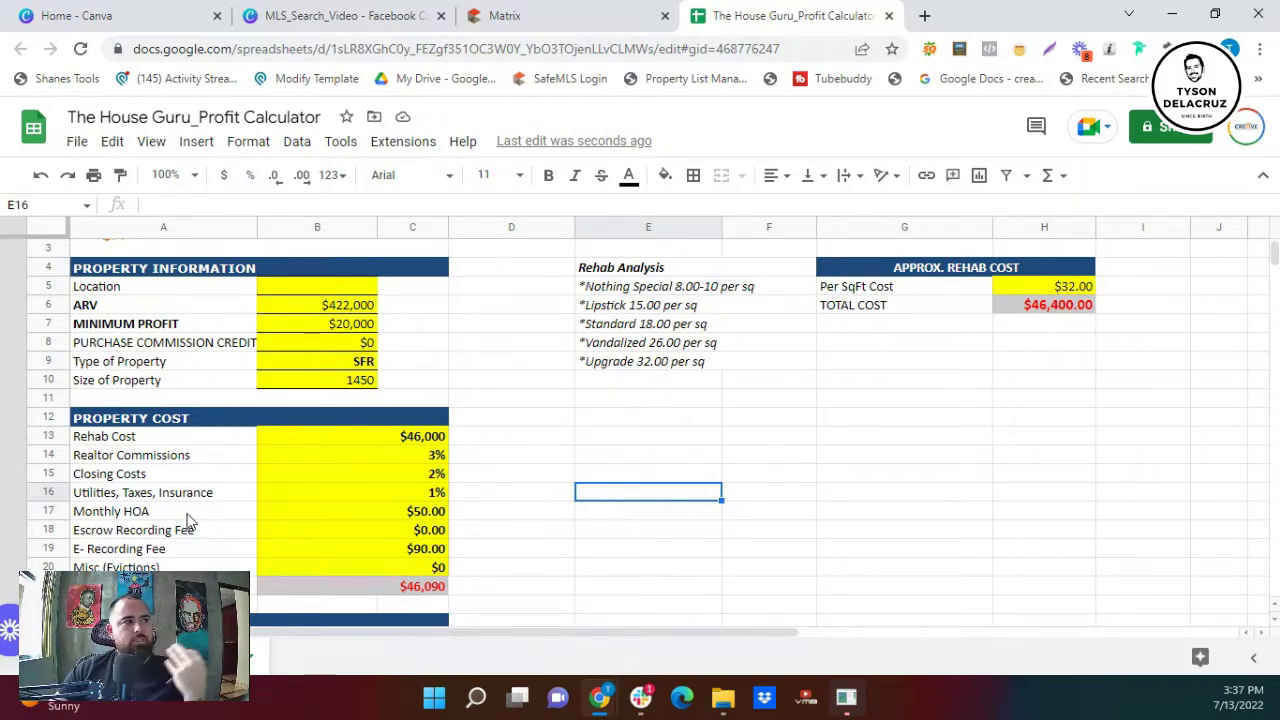
click(188, 514)
click(420, 513)
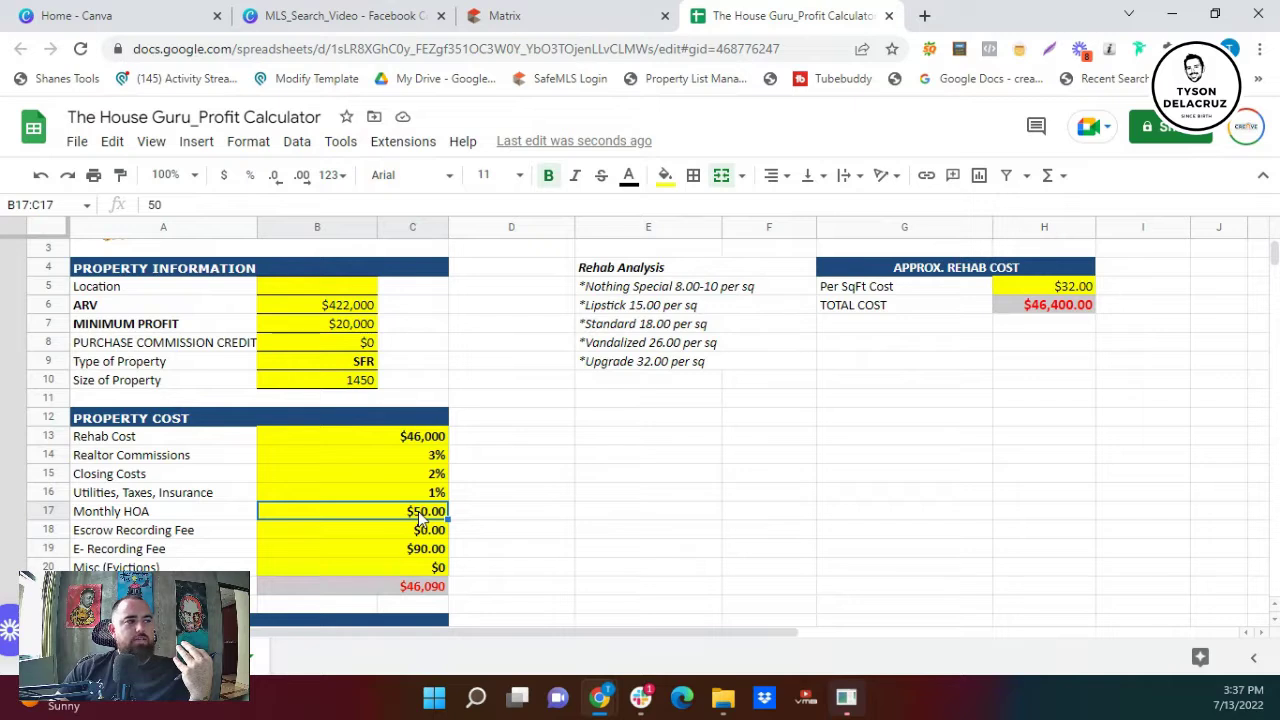
text(0)
click(548, 536)
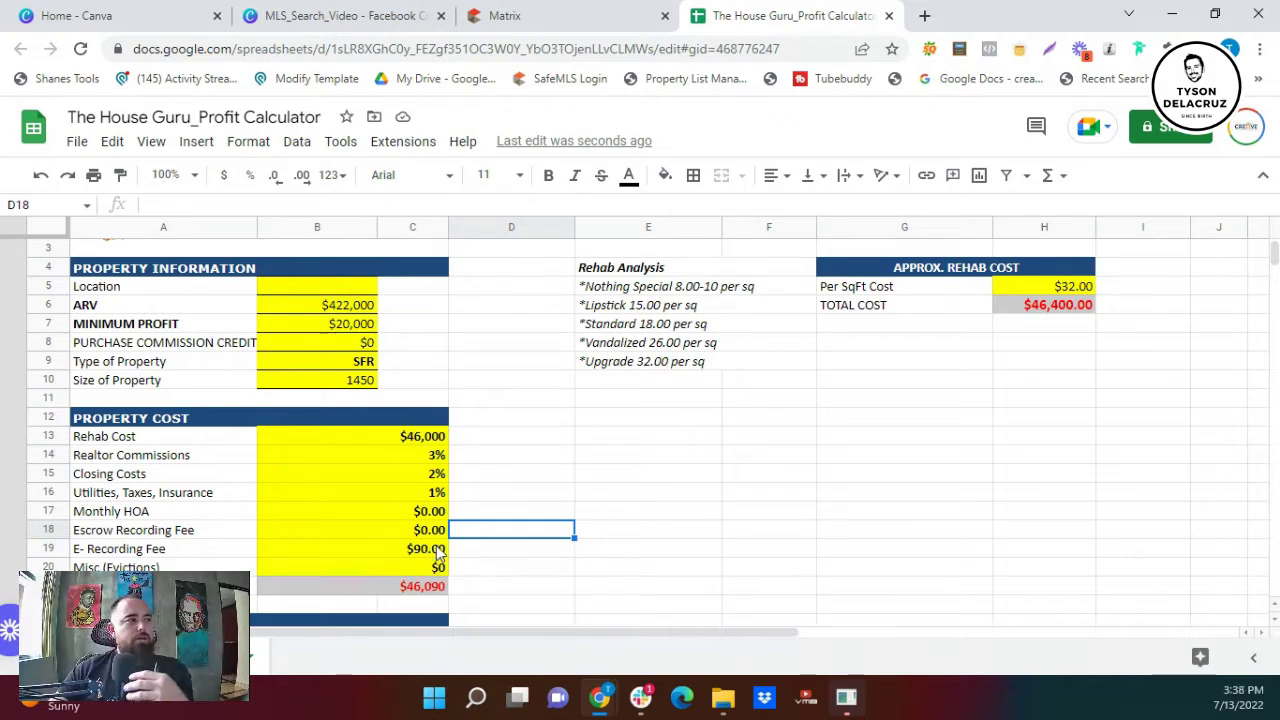
scroll(436, 554, down, 1)
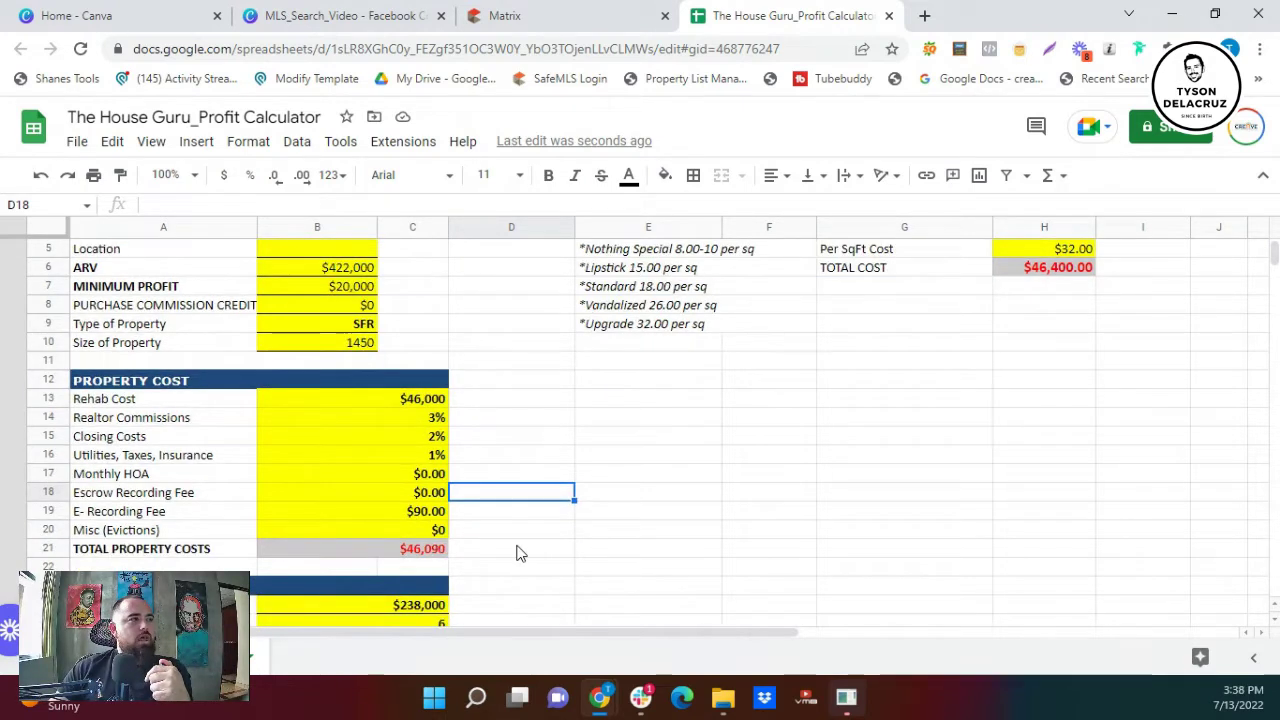
scroll(517, 553, down, 2)
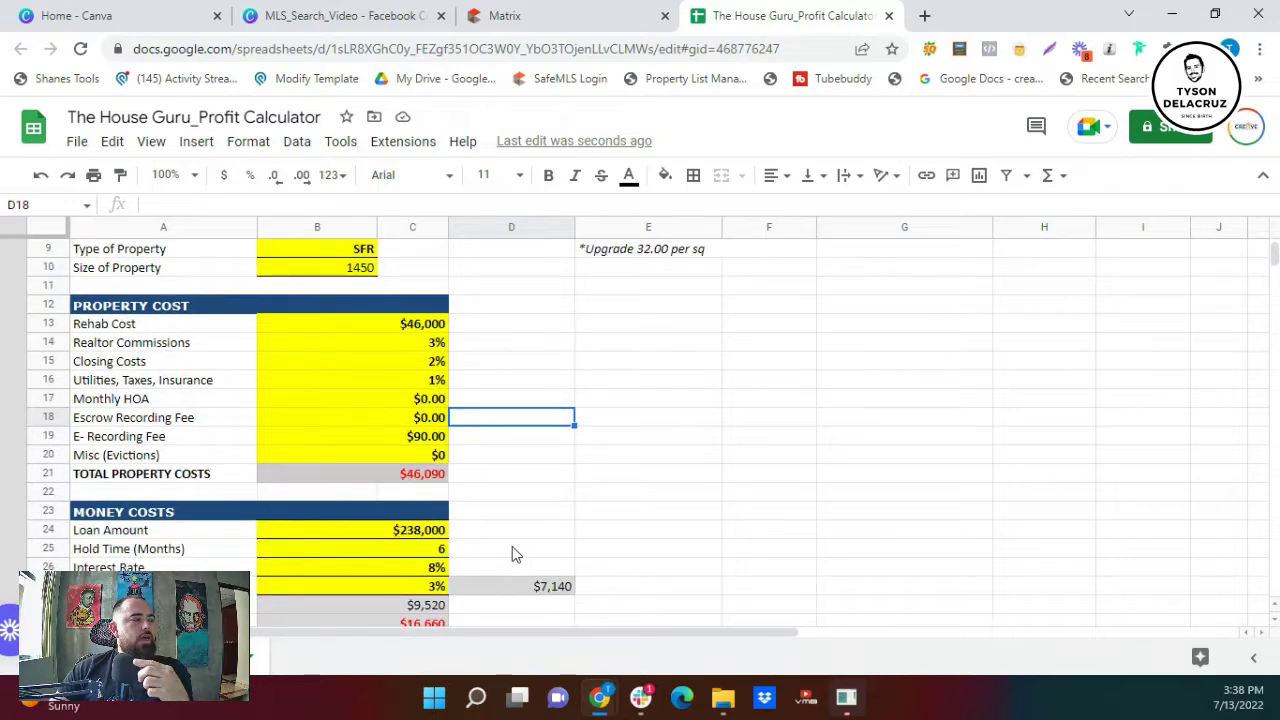
scroll(510, 553, up, 3)
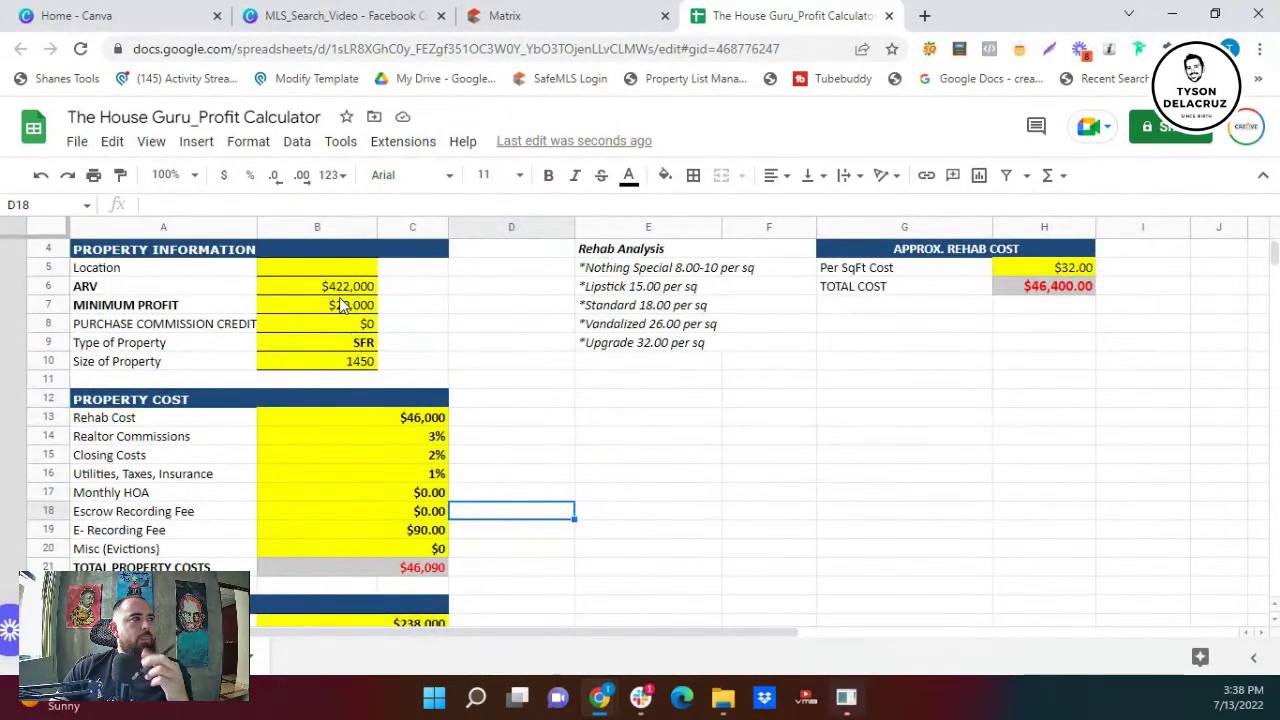
scroll(345, 315, down, 6)
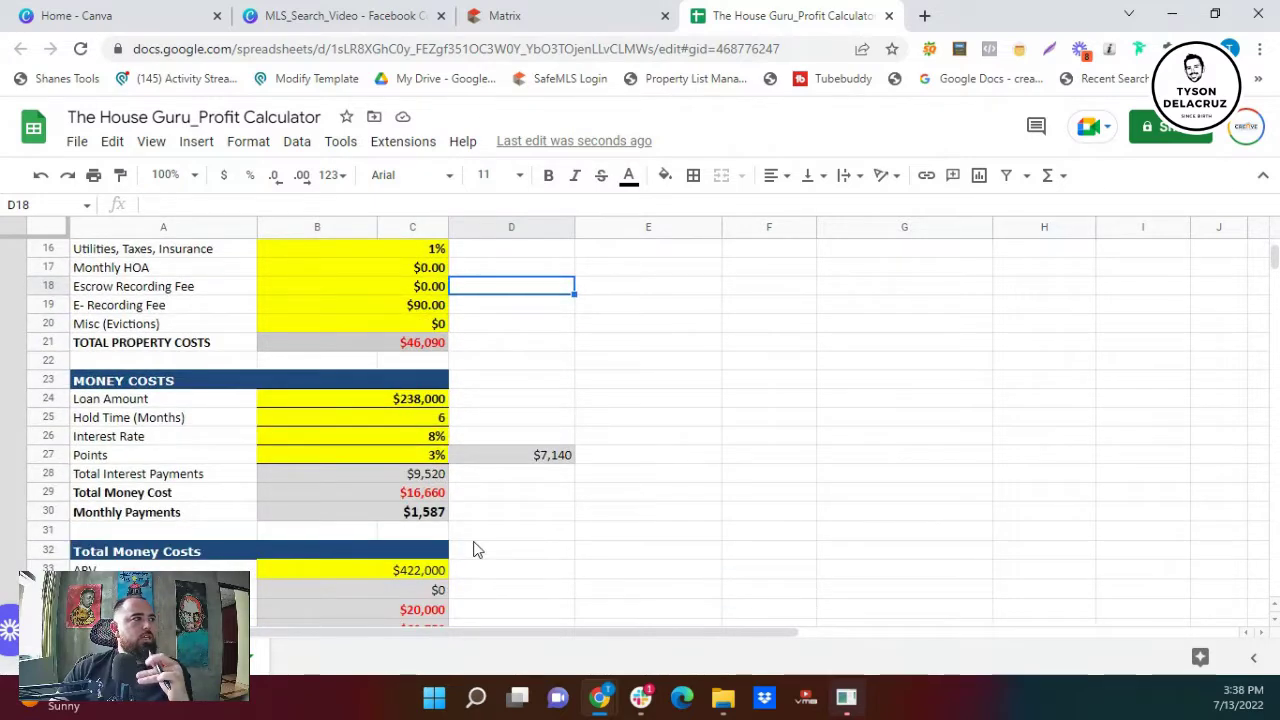
scroll(432, 442, up, 5)
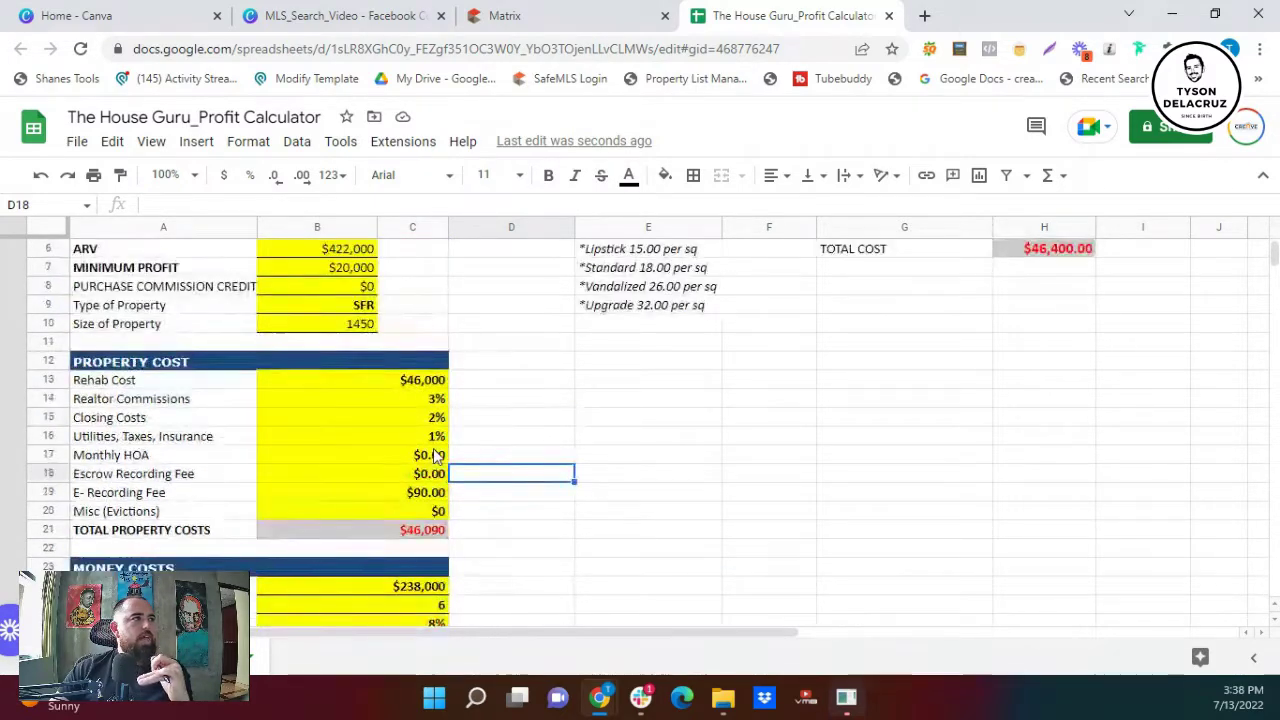
scroll(436, 434, down, 5)
scroll(436, 434, down, 3)
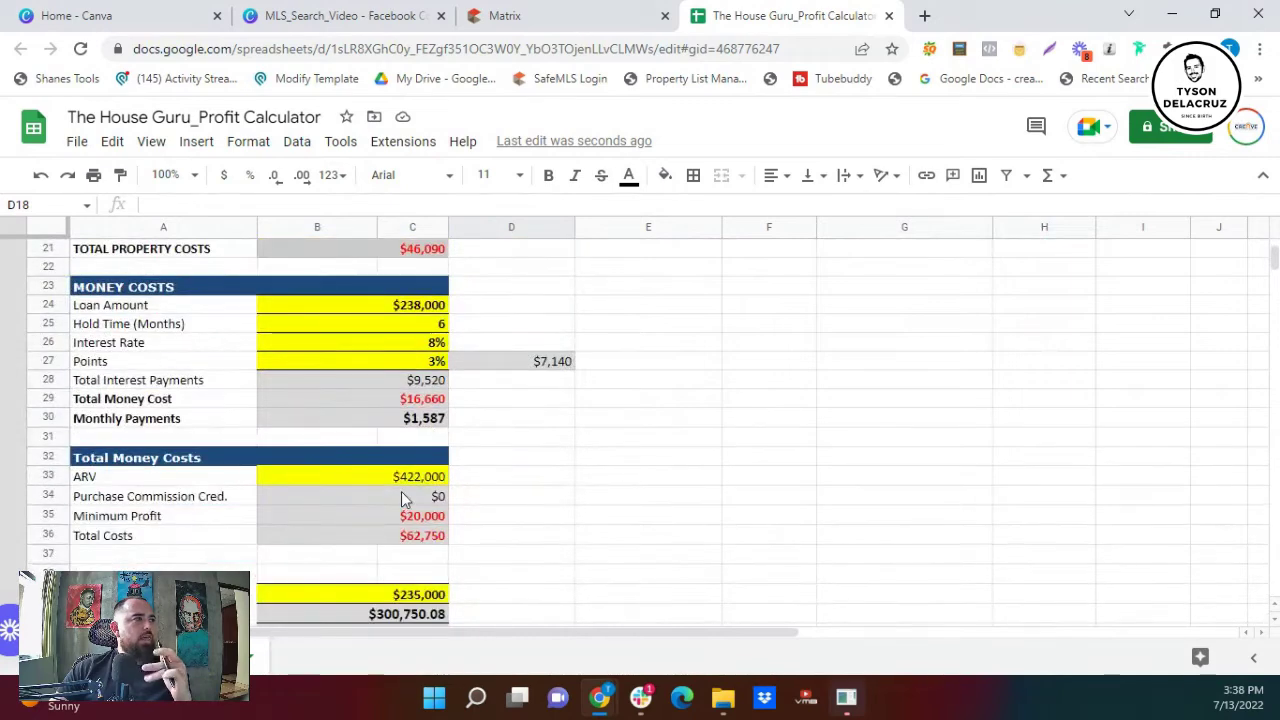
scroll(400, 496, down, 1)
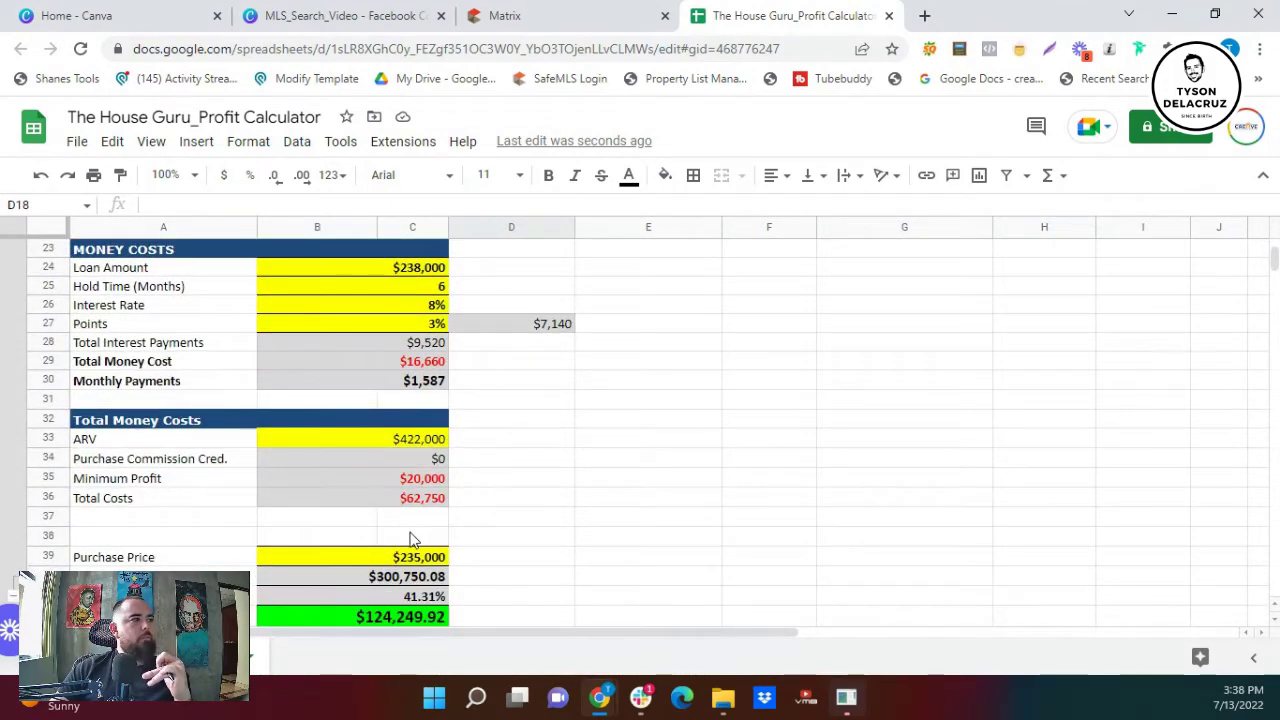
- Enter 379000 as the Purchase Price in B39 and review the resulting profit
click(537, 12)
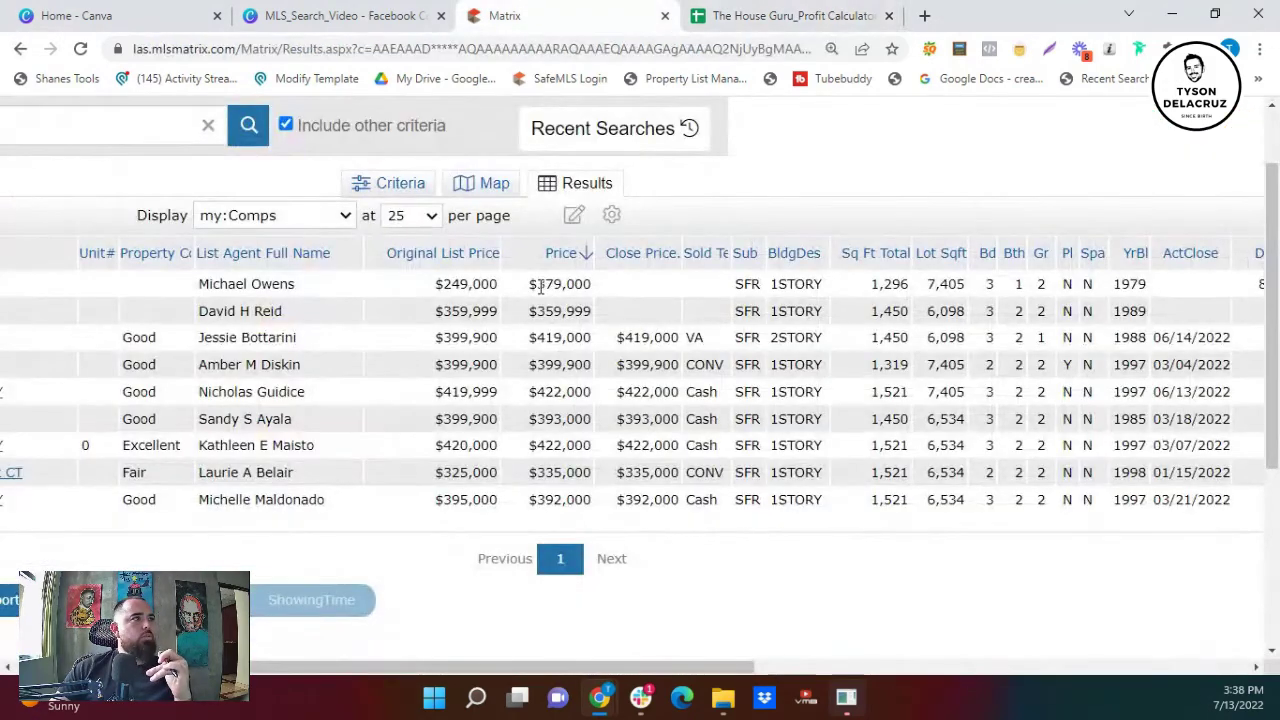
click(752, 15)
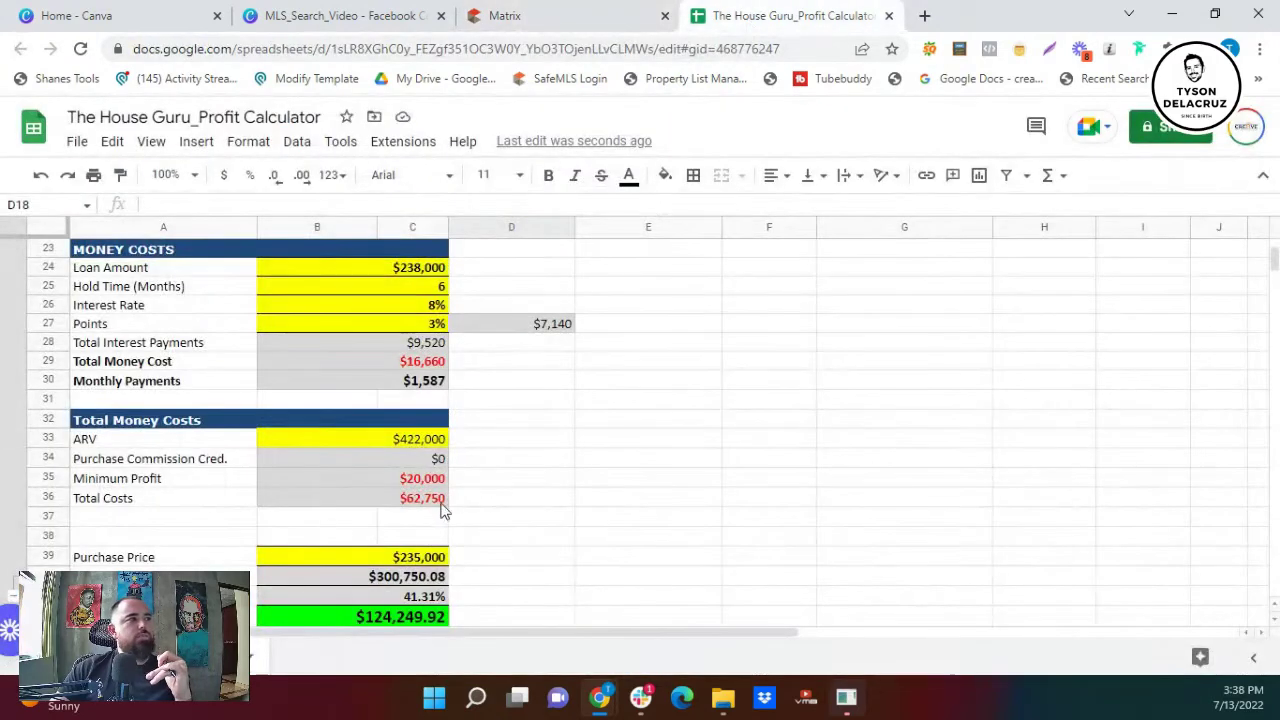
click(418, 560)
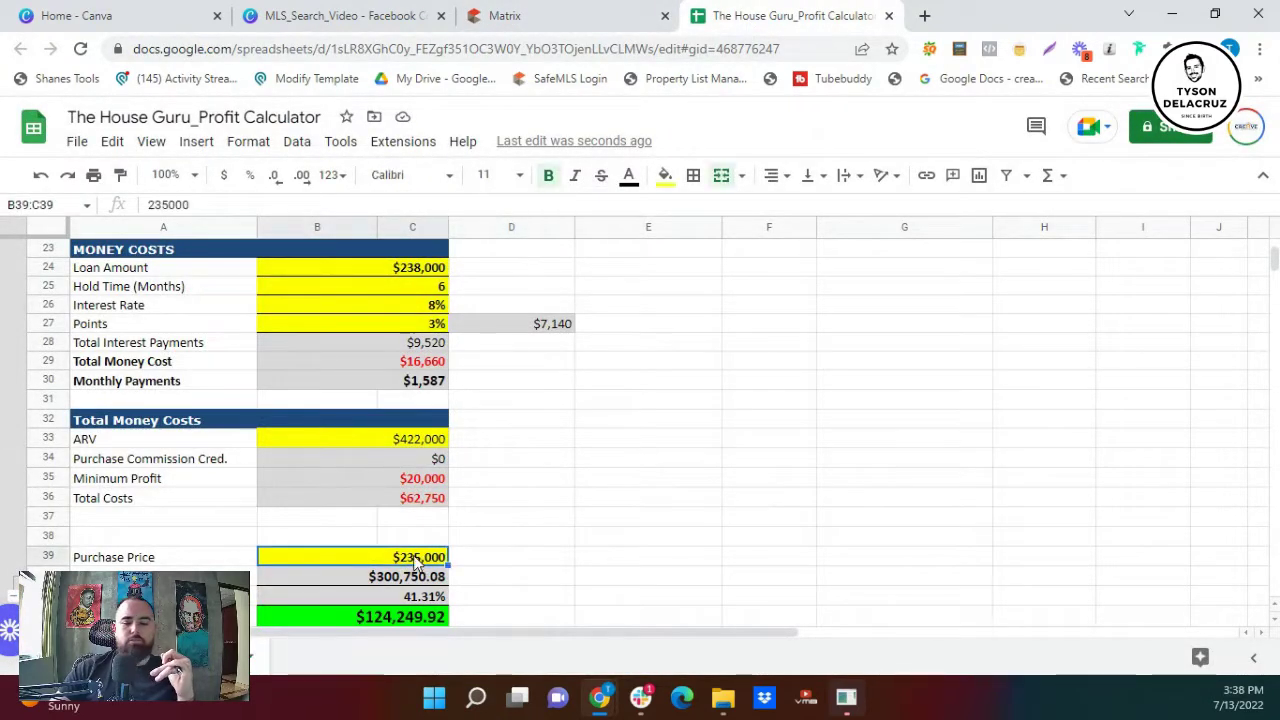
text(379000)
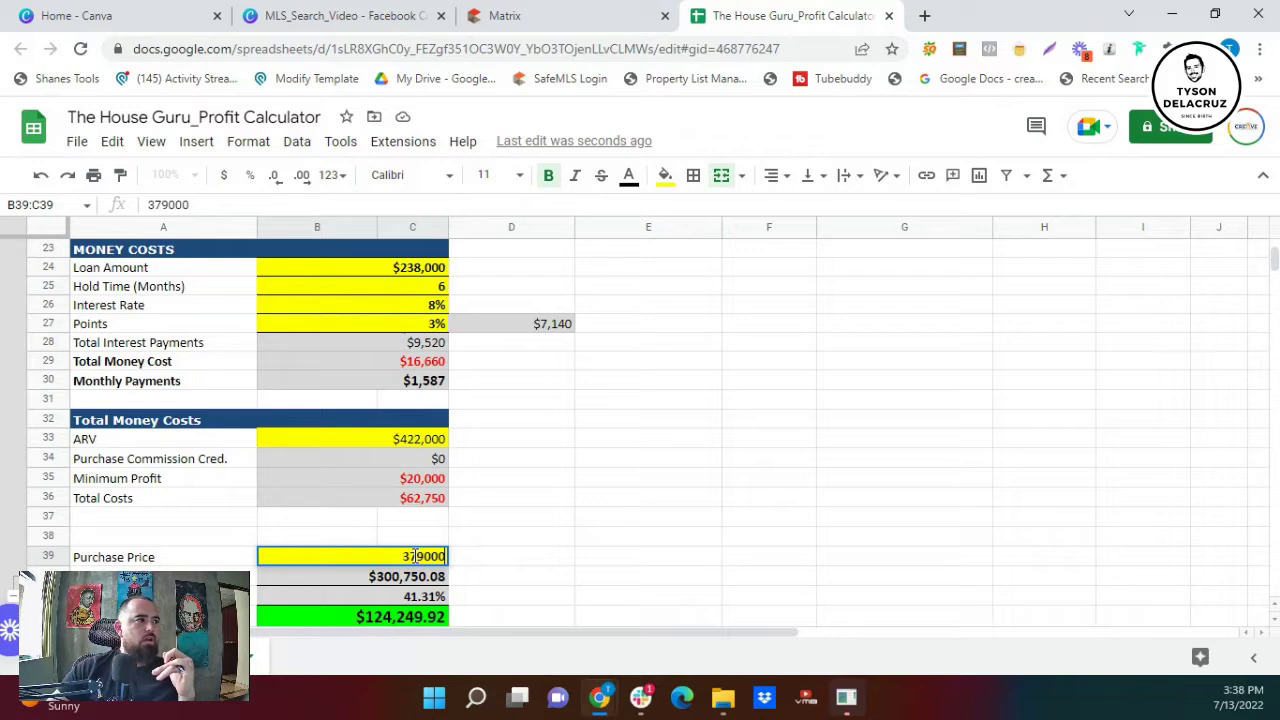
click(585, 577)
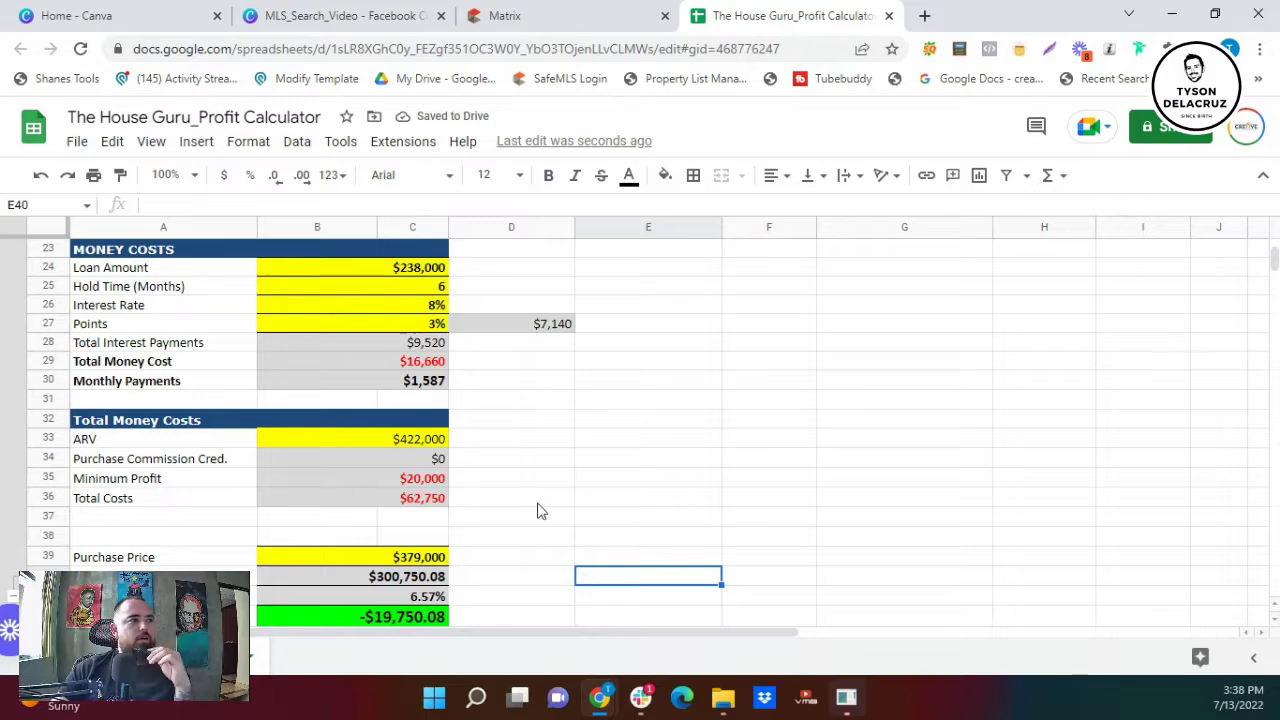
scroll(546, 506, down, 3)
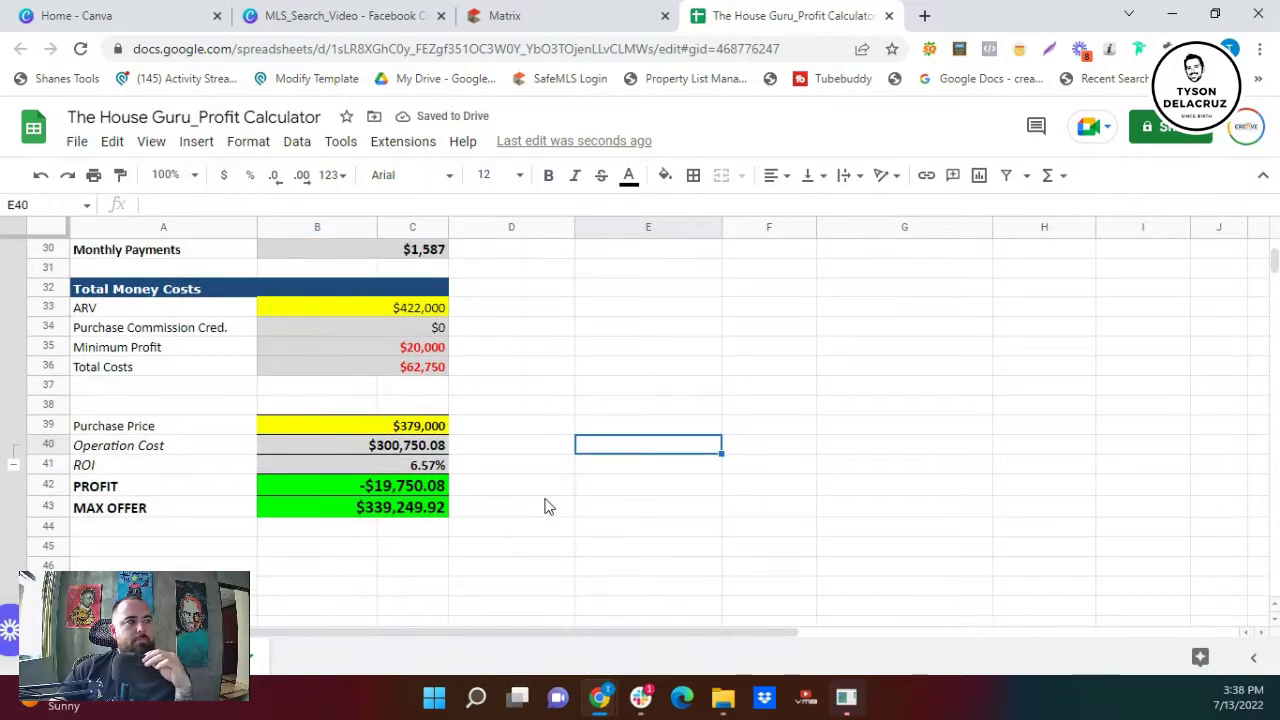
scroll(508, 392, up, 3)
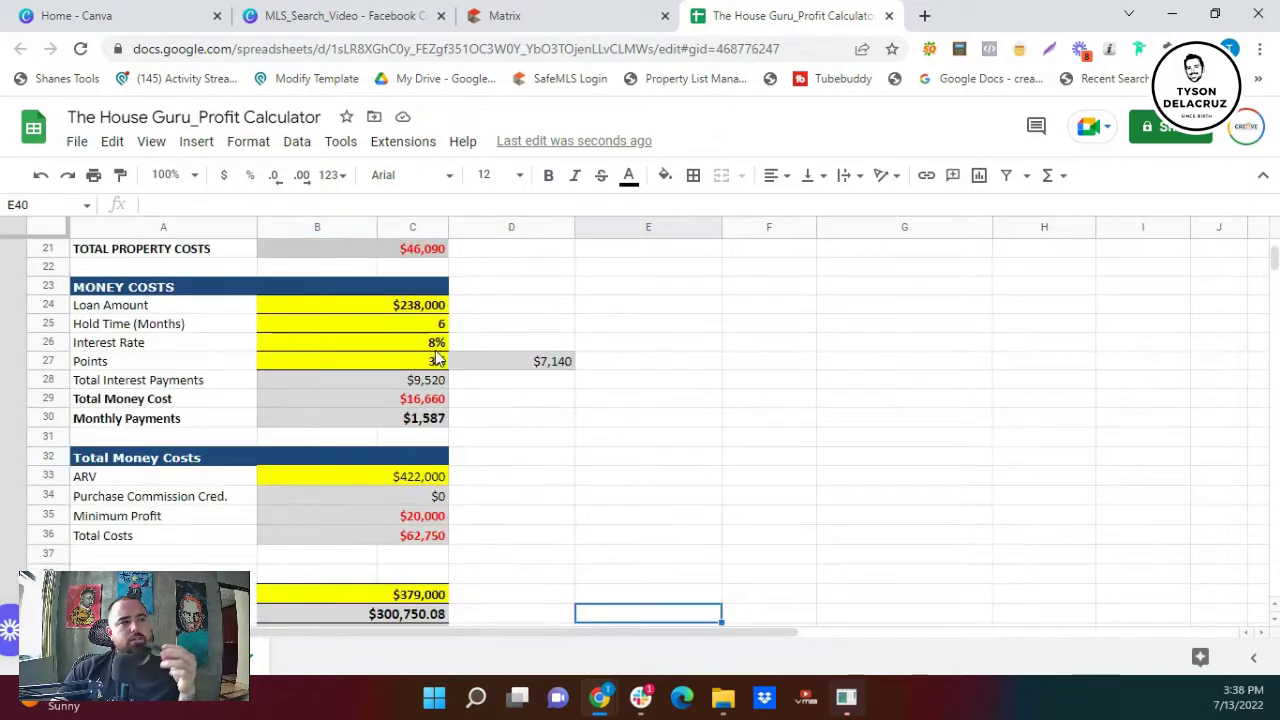
scroll(437, 361, up, 4)
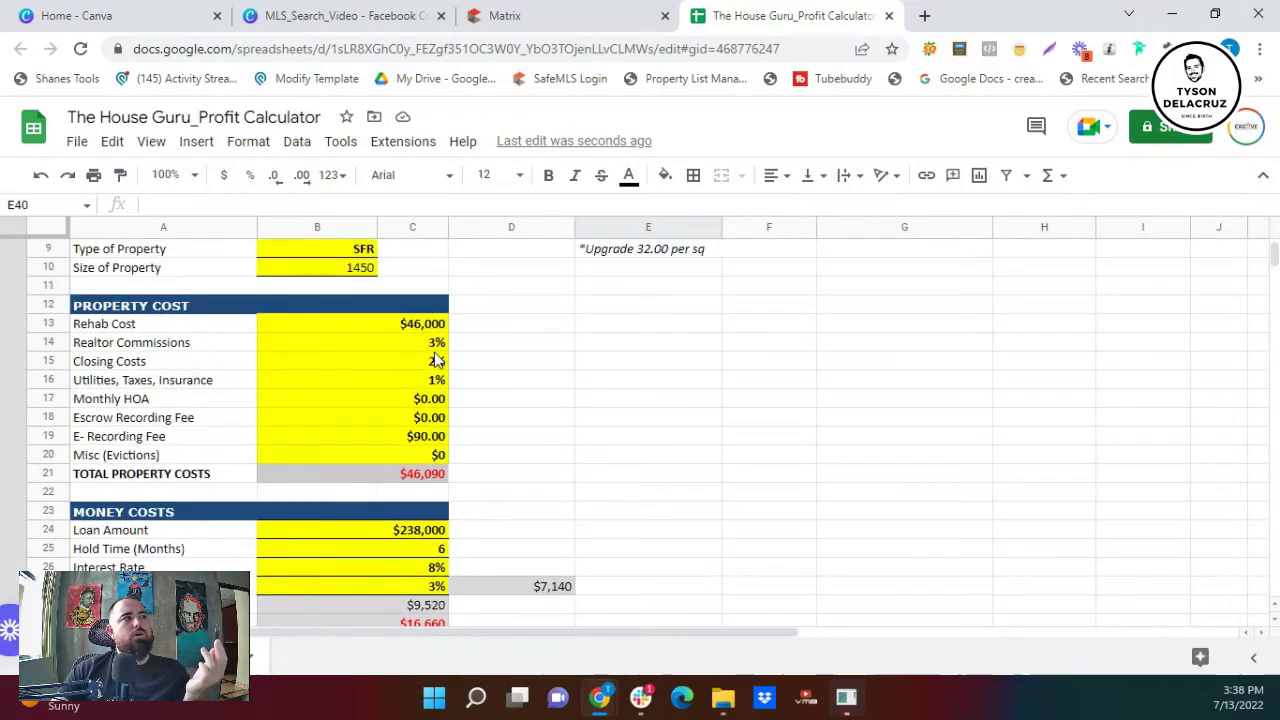
scroll(437, 361, up, 3)
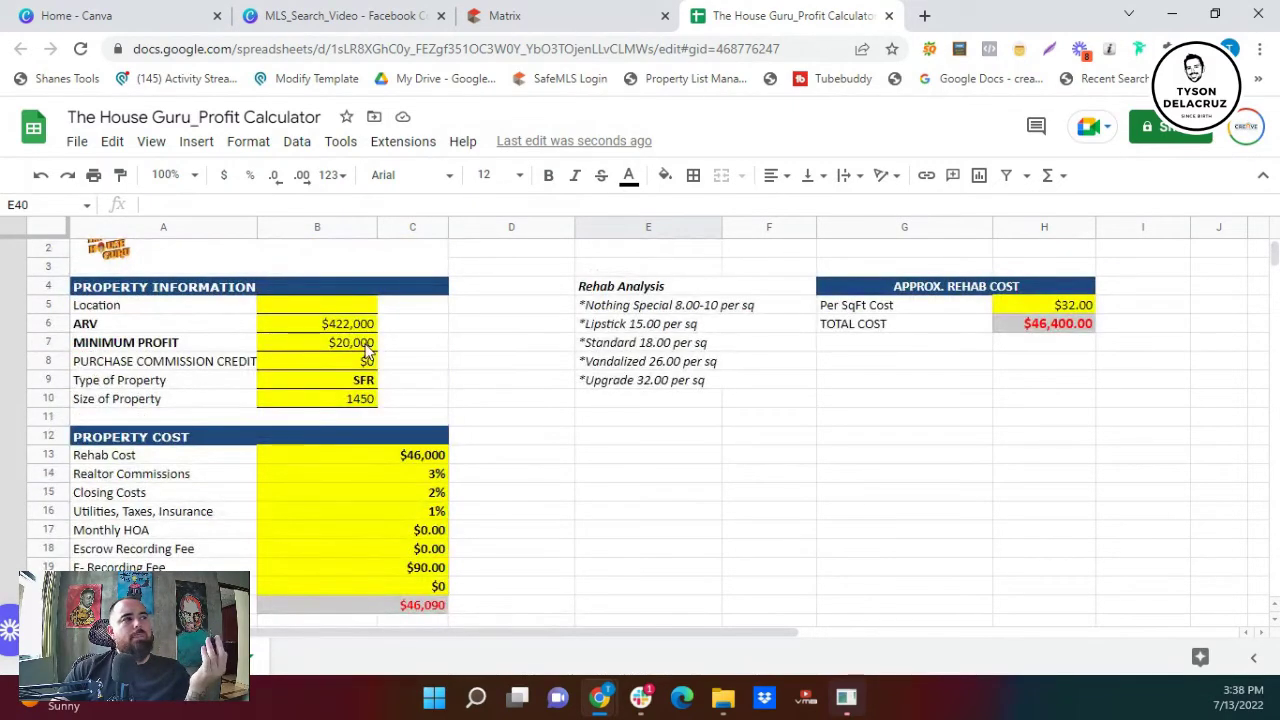
- Enter 30,000 as the Minimum Profit and check that MAX OFFER drops to $329,249.92
click(366, 344)
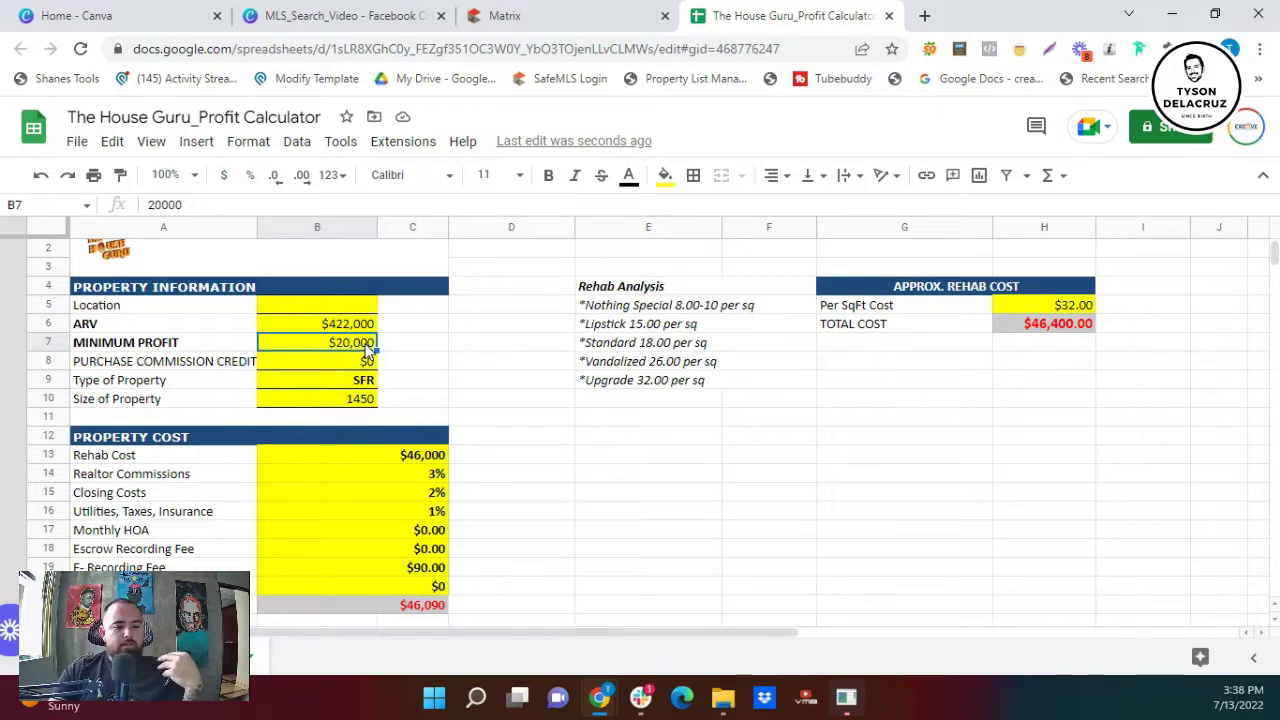
text(3)
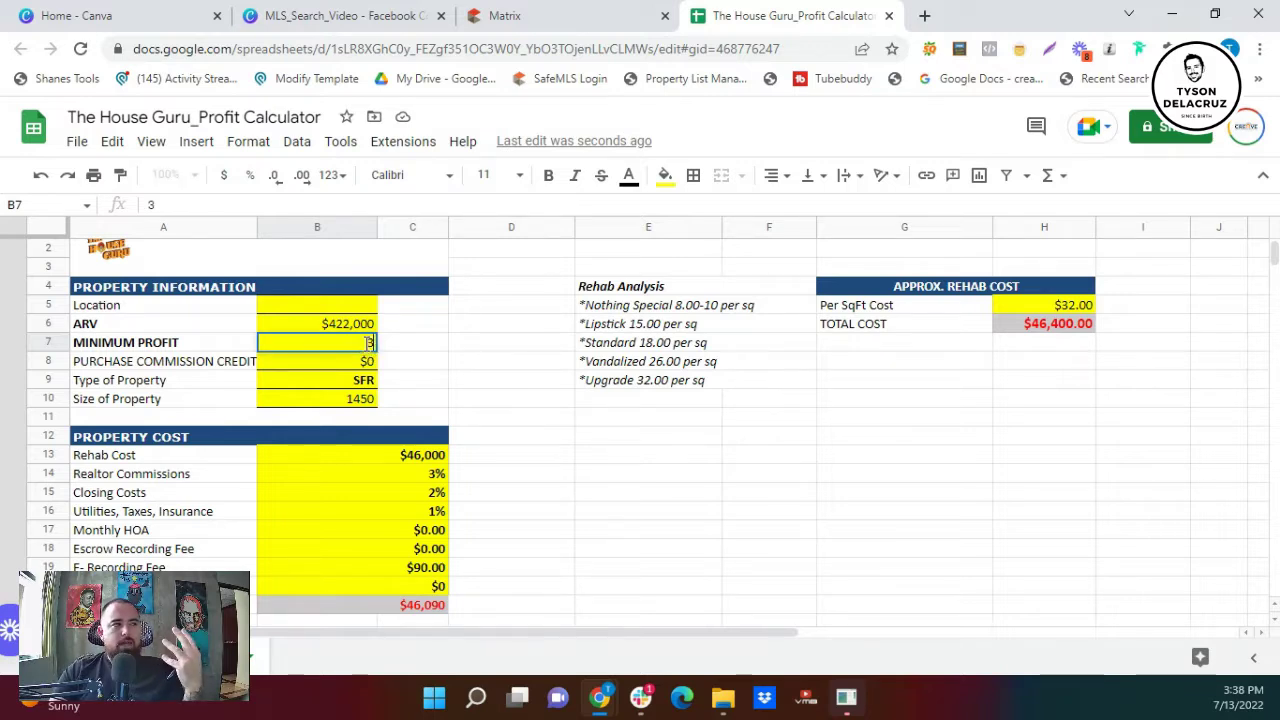
text(0,000)
click(422, 349)
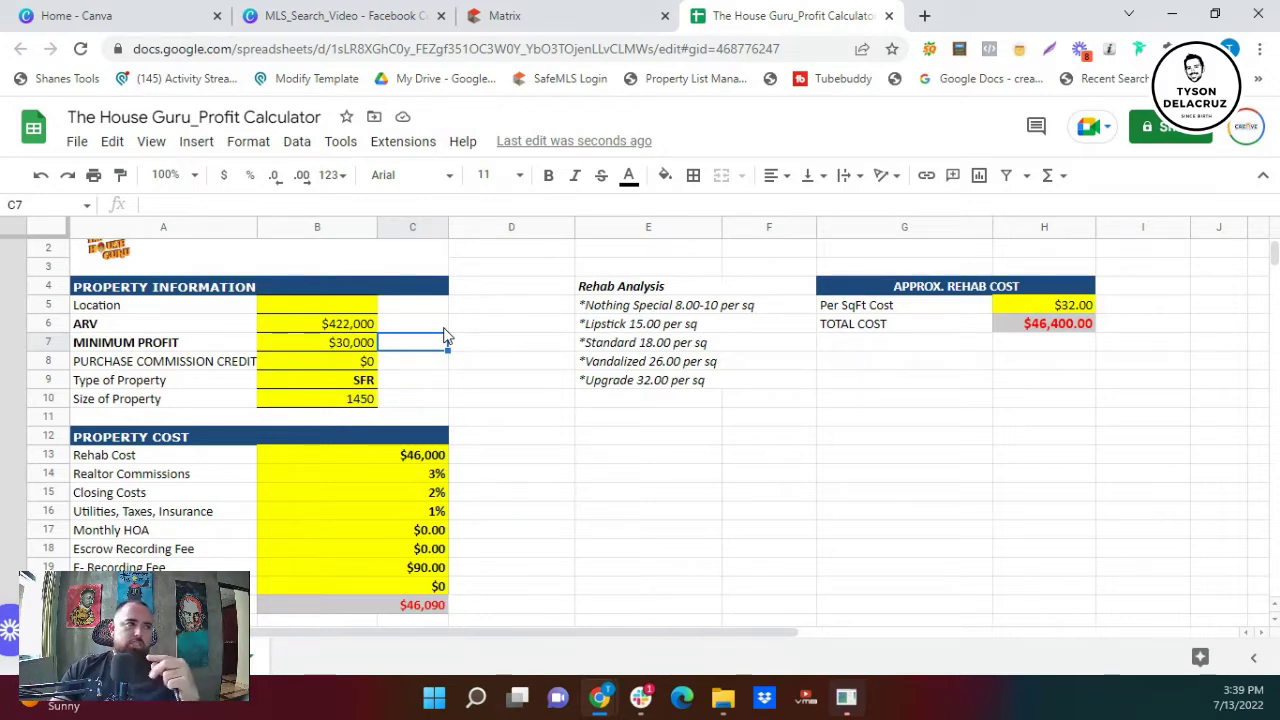
scroll(445, 337, down, 1)
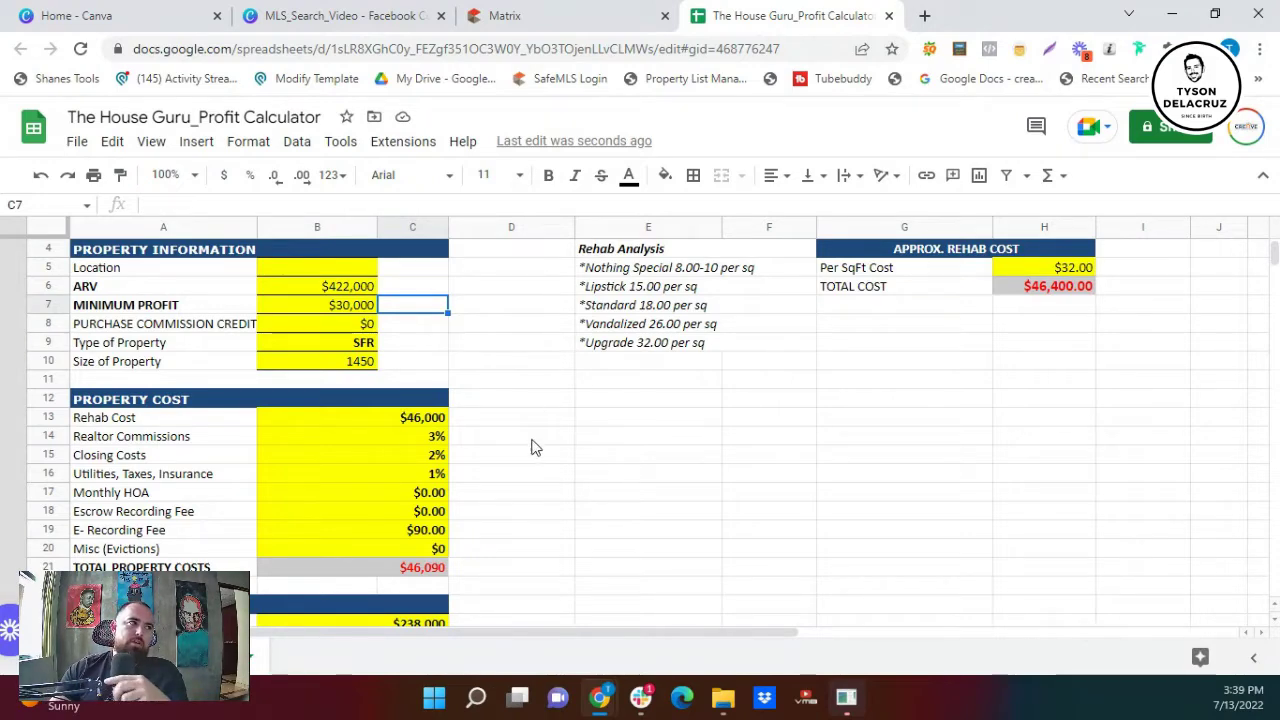
scroll(532, 450, down, 3)
scroll(533, 450, down, 4)
scroll(533, 445, down, 3)
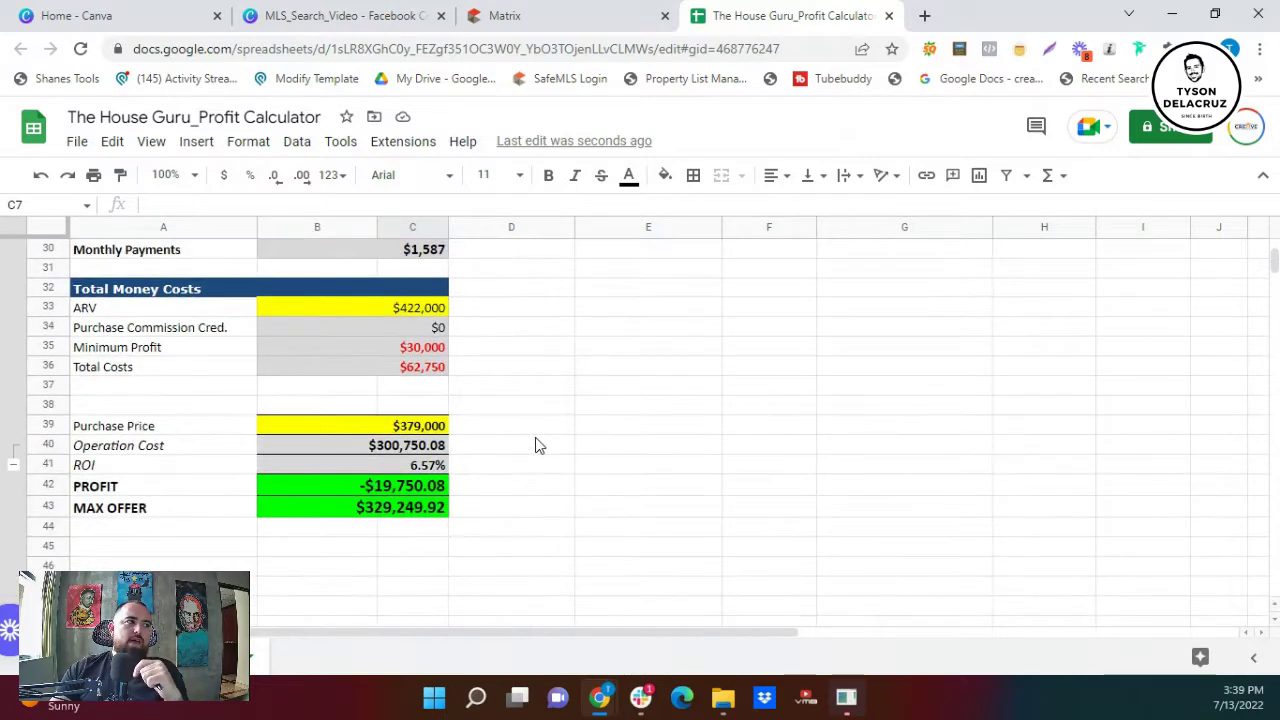
- Check the MAX OFFER formula, then change the Purchase Price to 329000 for $30,249.92 profit
click(418, 430)
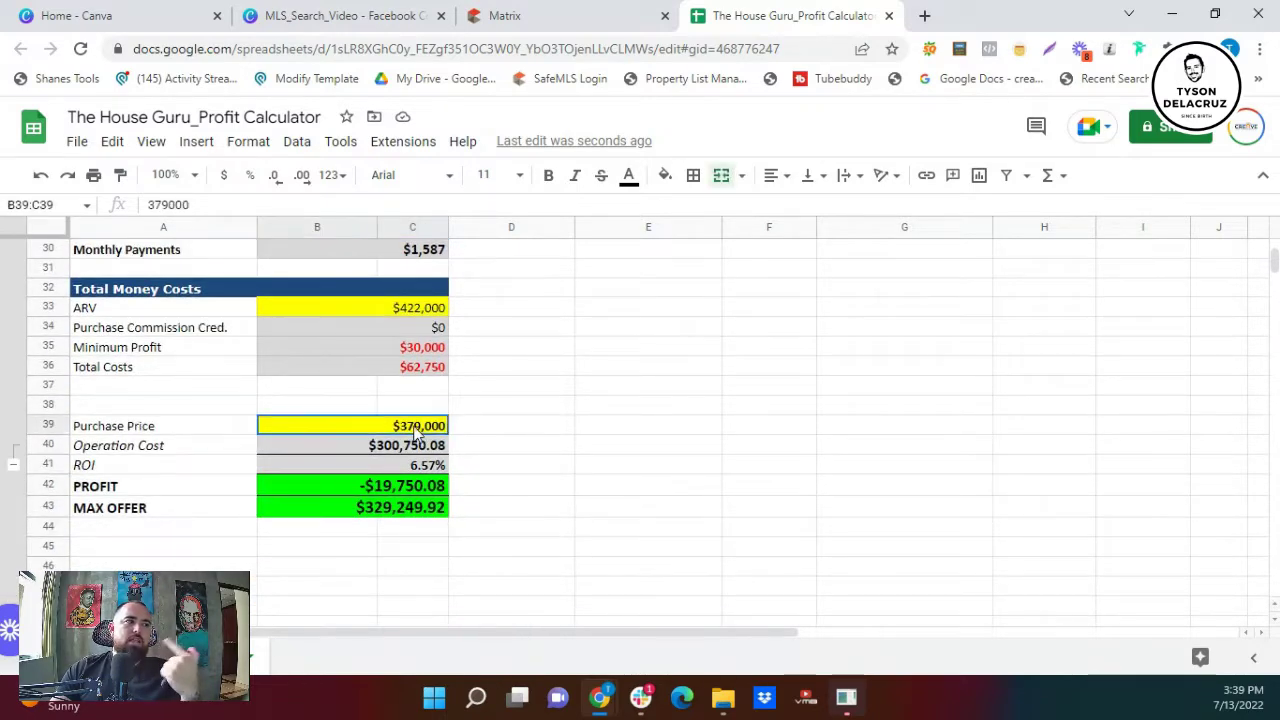
click(387, 510)
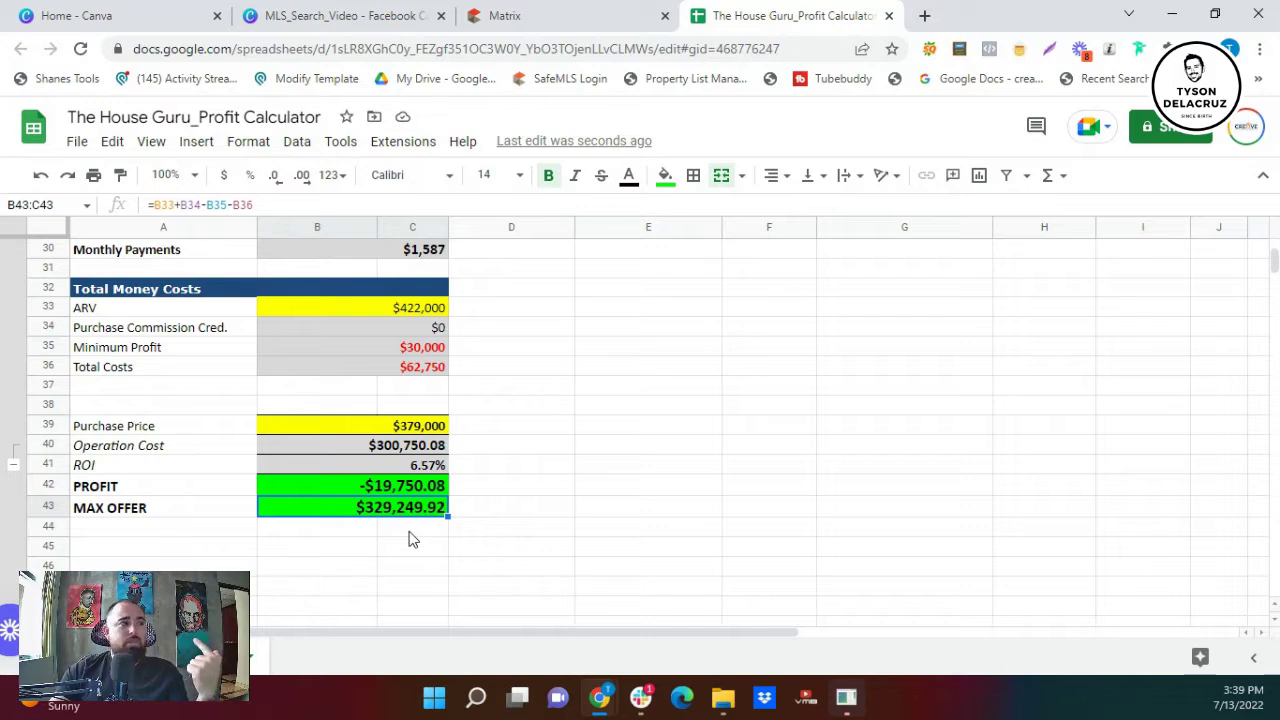
click(389, 425)
text(329000)
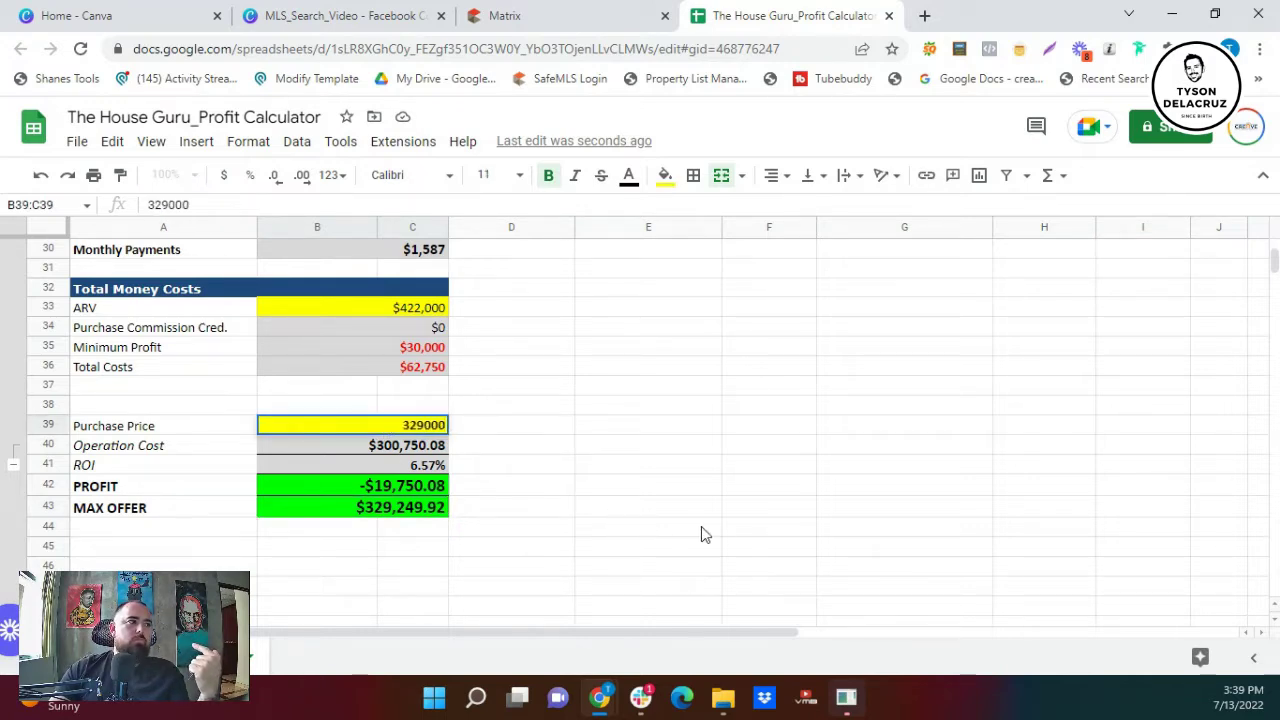
click(695, 530)
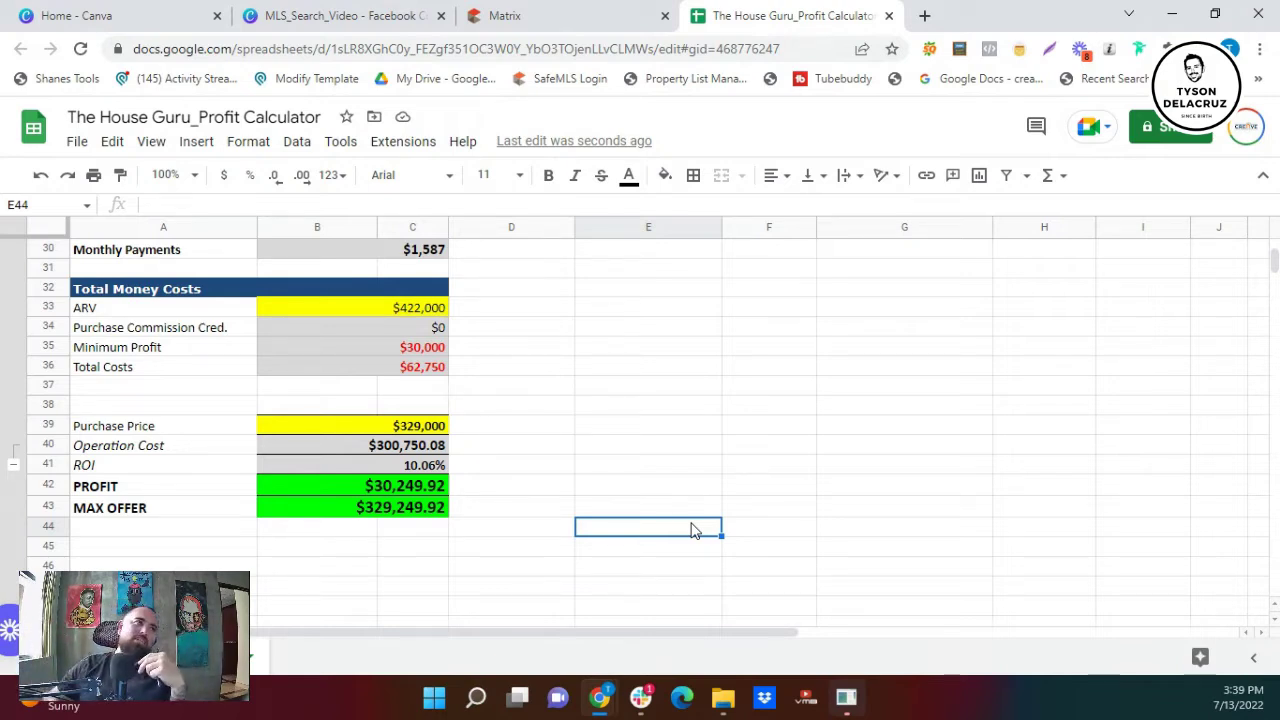
click(555, 15)
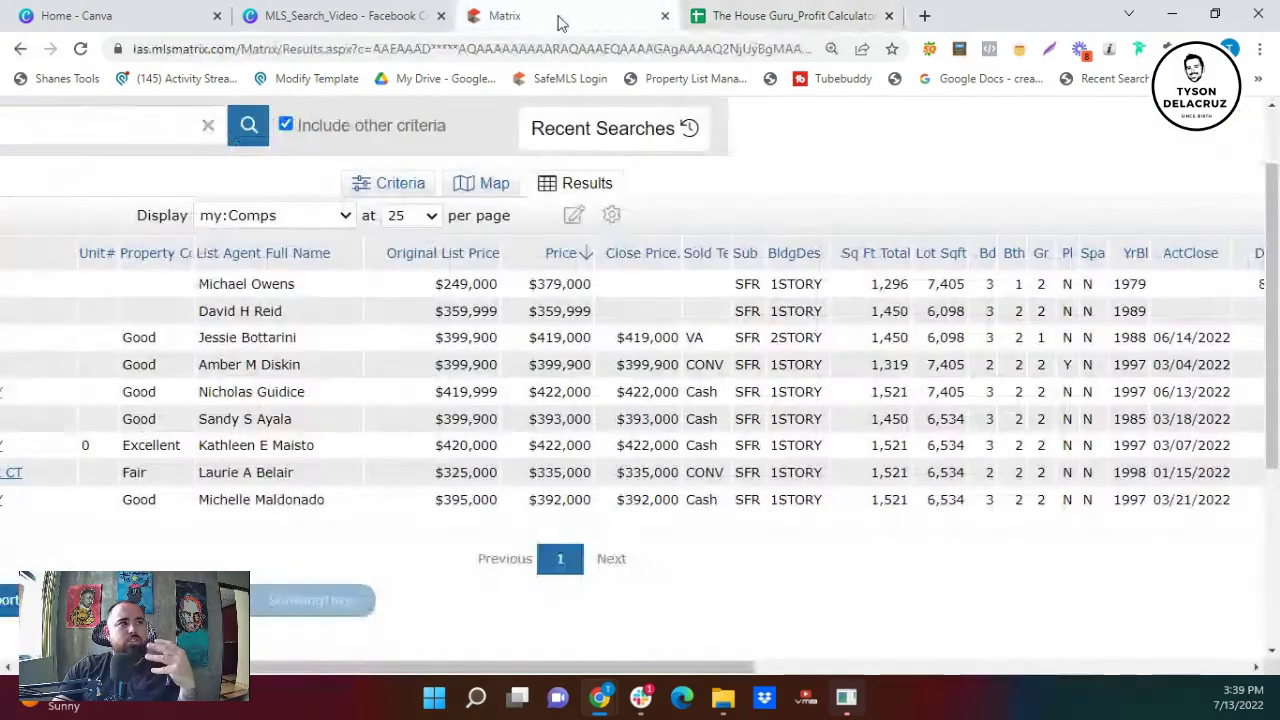
drag(430, 666, 475, 665)
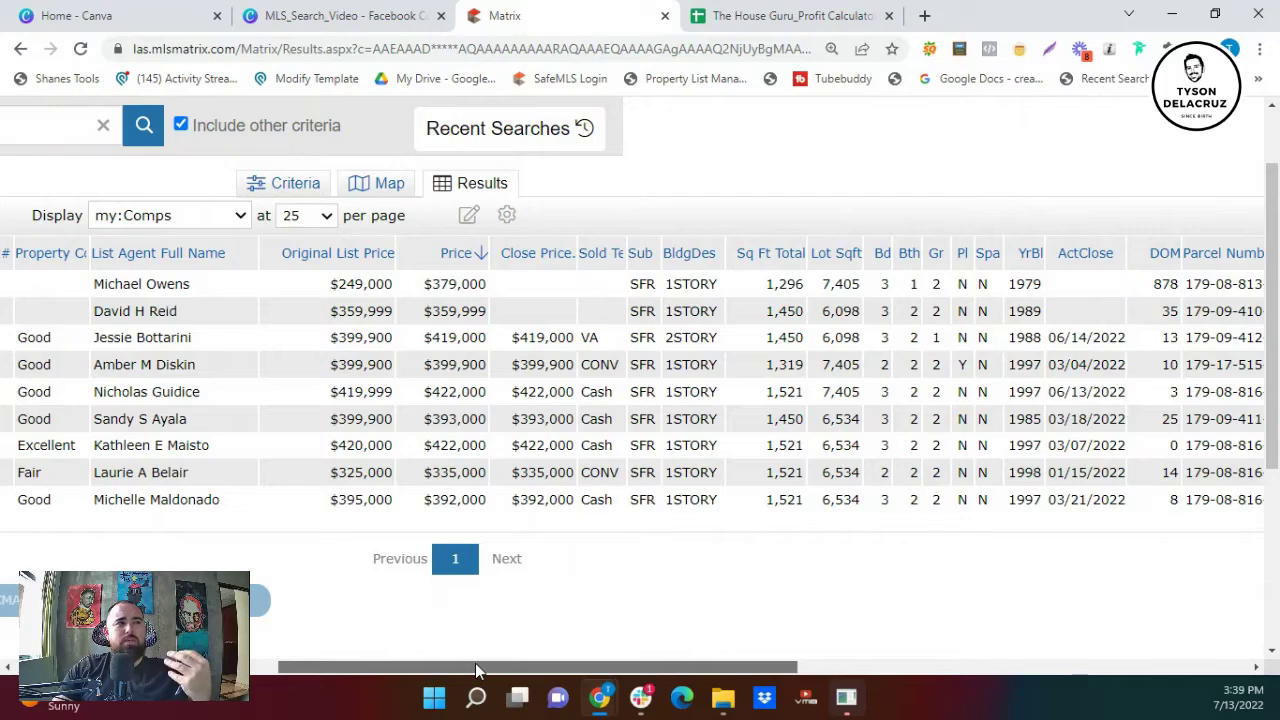
drag(475, 663, 393, 634)
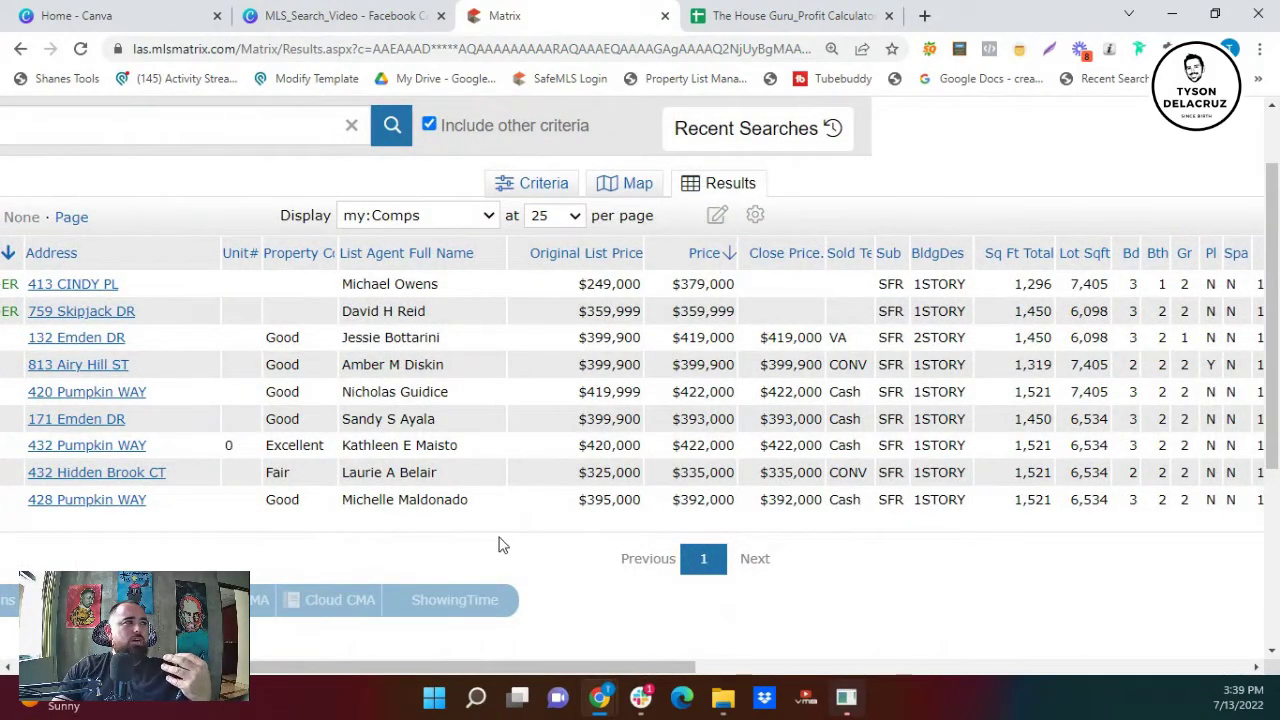
drag(673, 311, 736, 312)
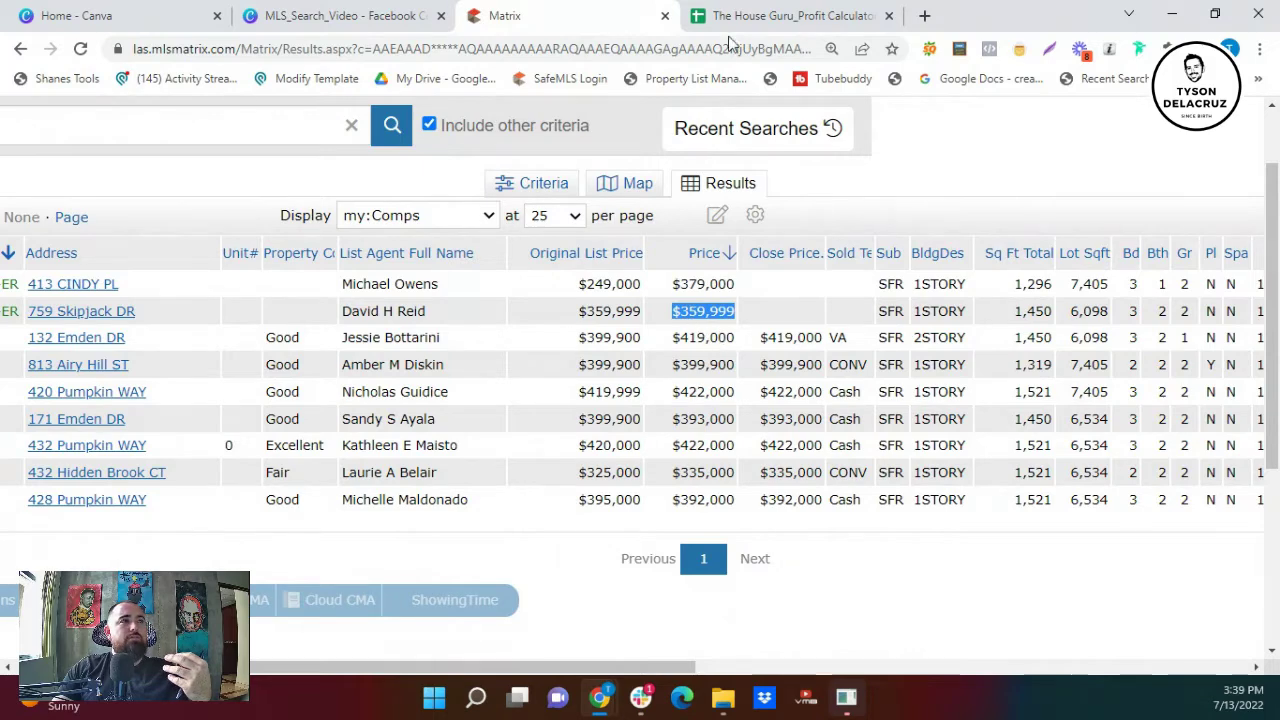
click(756, 22)
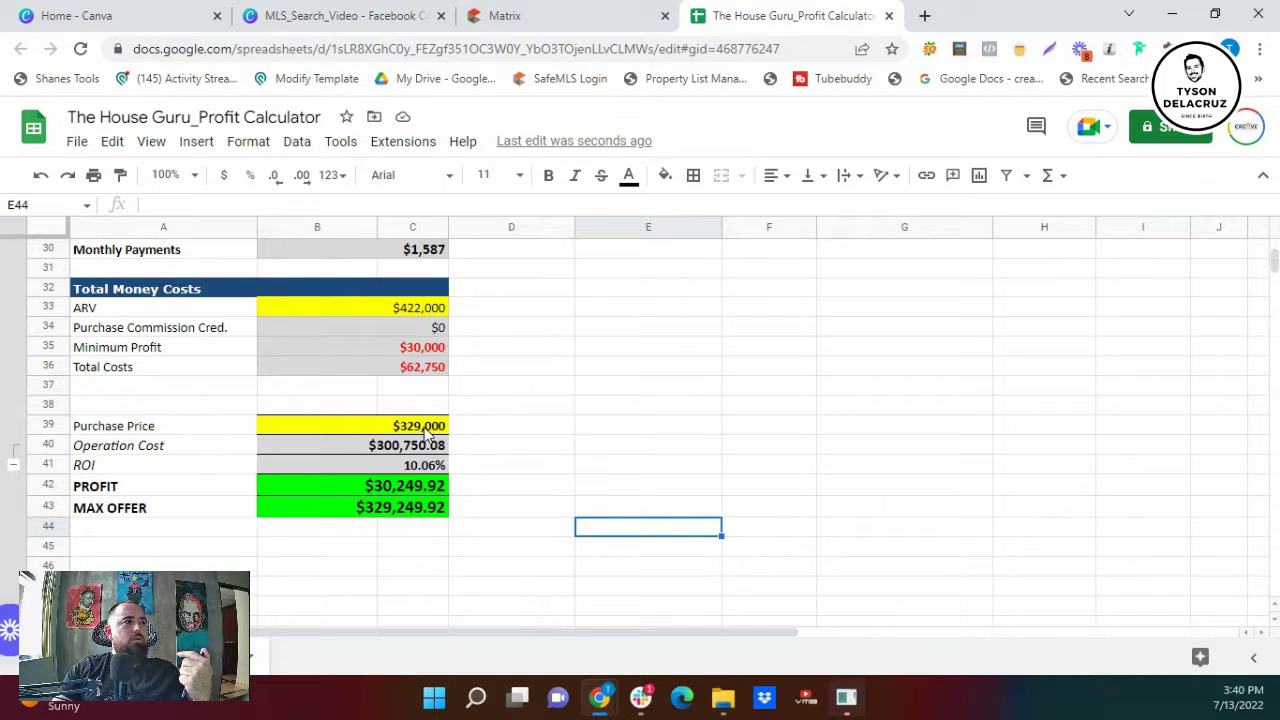
- Confirm the $329,000 purchase price, then go back to the Matrix comps results table
click(427, 430)
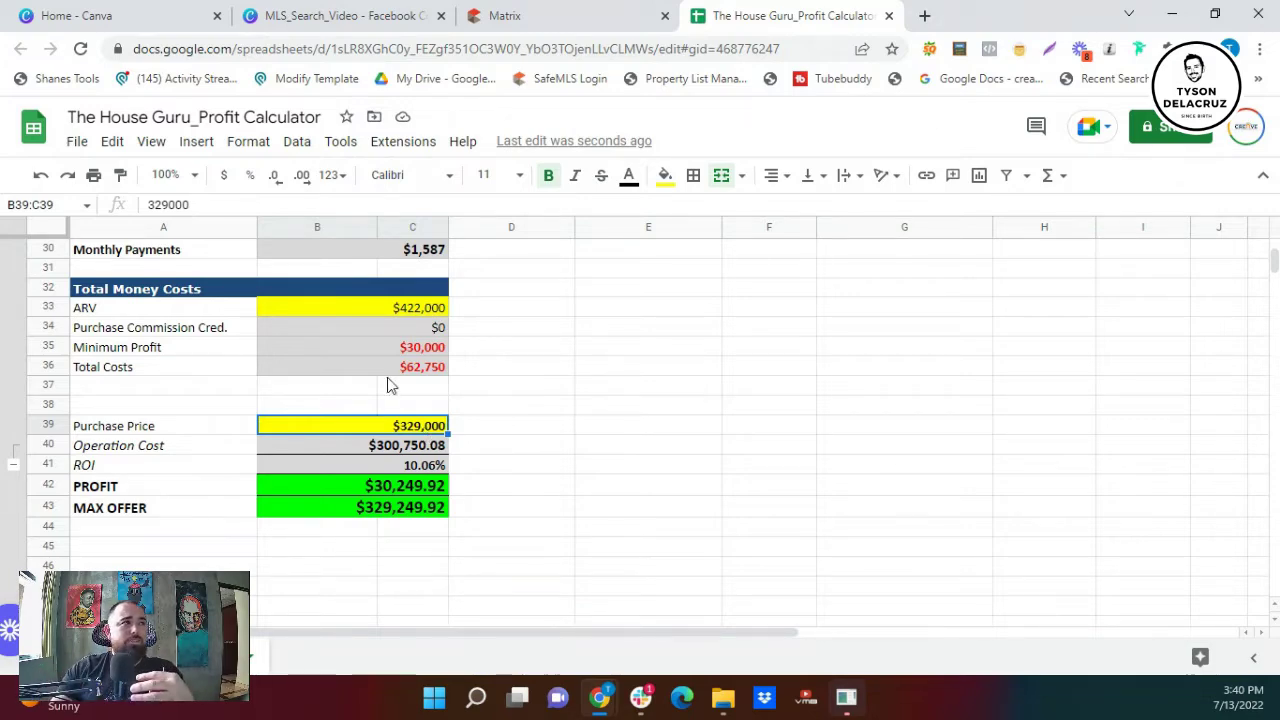
click(562, 24)
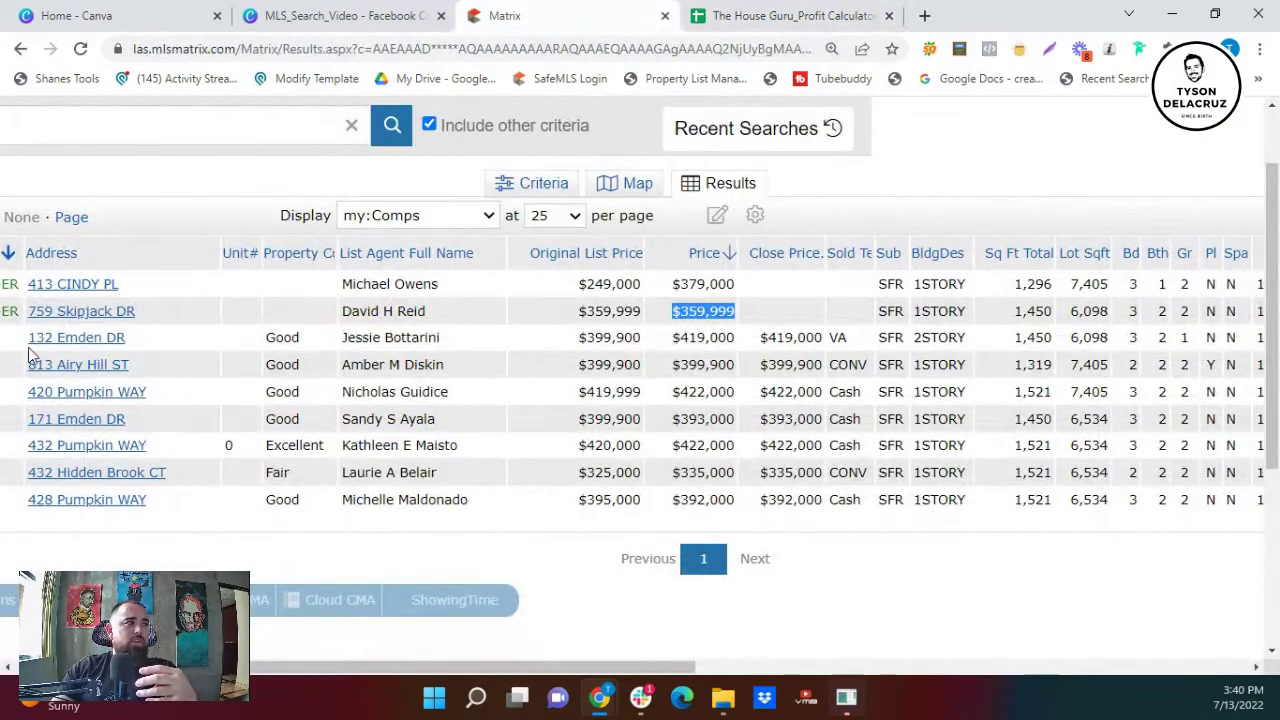
drag(230, 667, 134, 667)
click(145, 313)
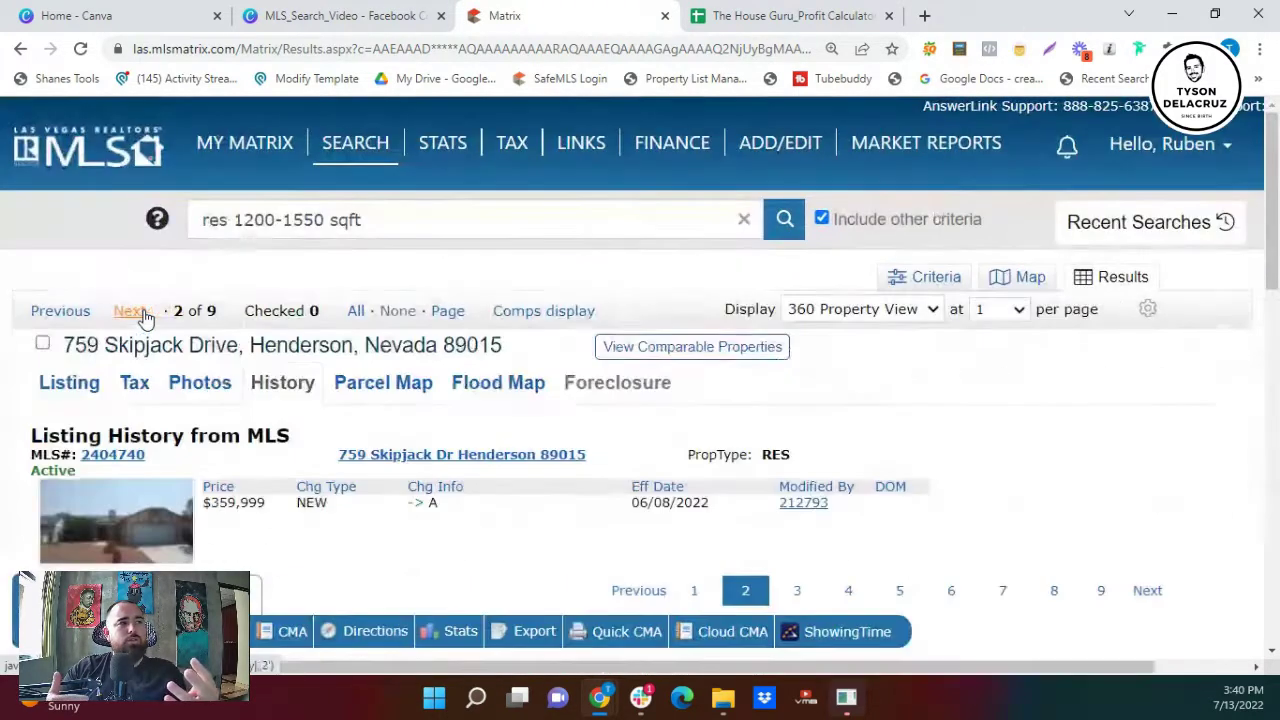
click(104, 390)
scroll(104, 390, down, 3)
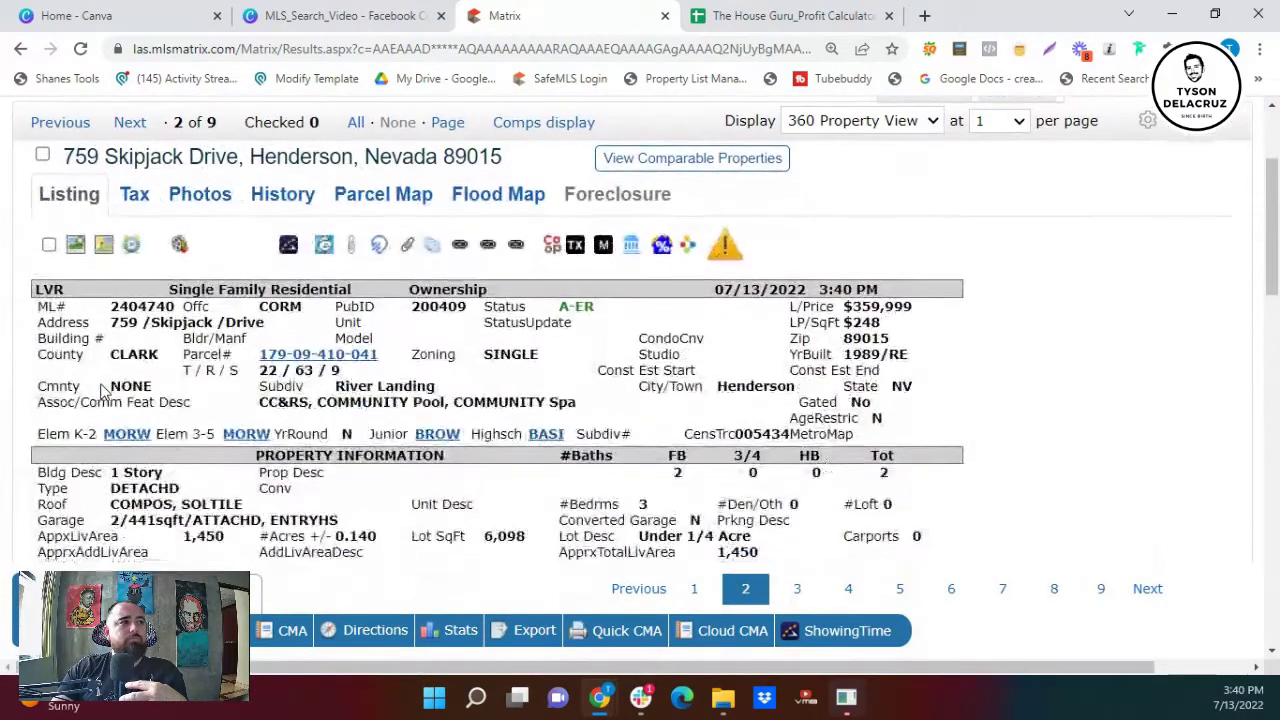
scroll(104, 392, down, 1)
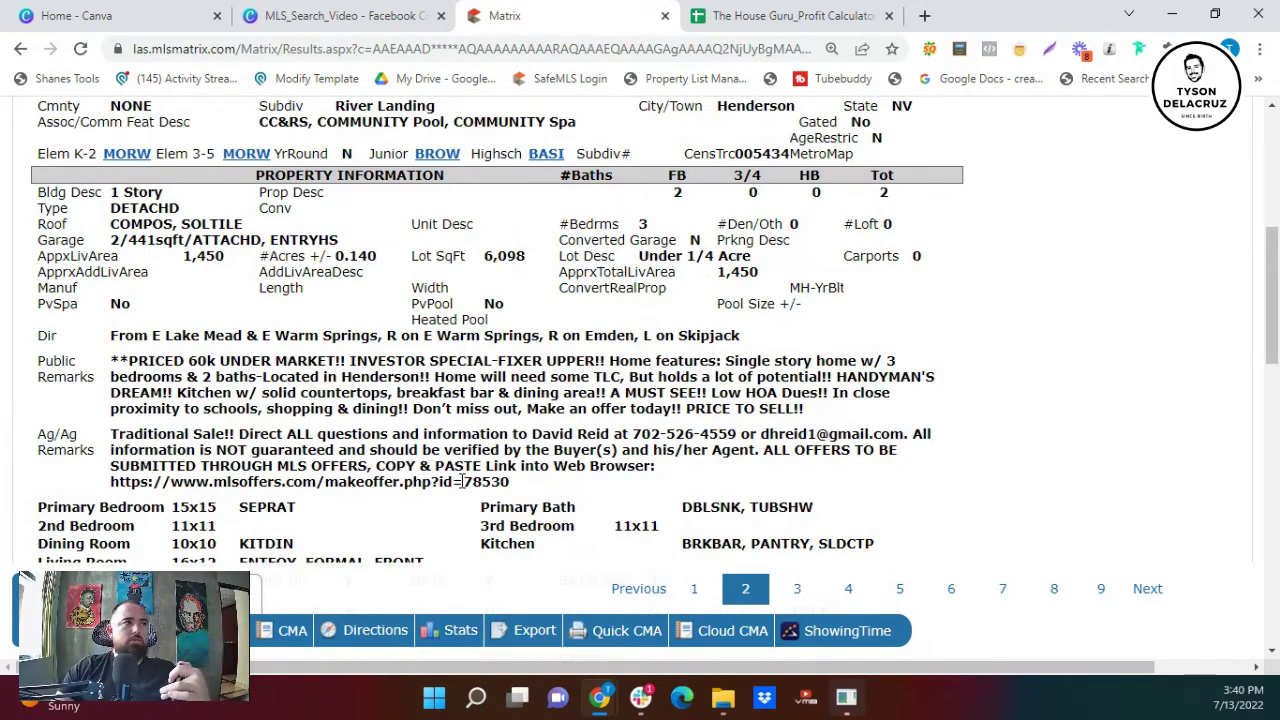
scroll(462, 481, down, 5)
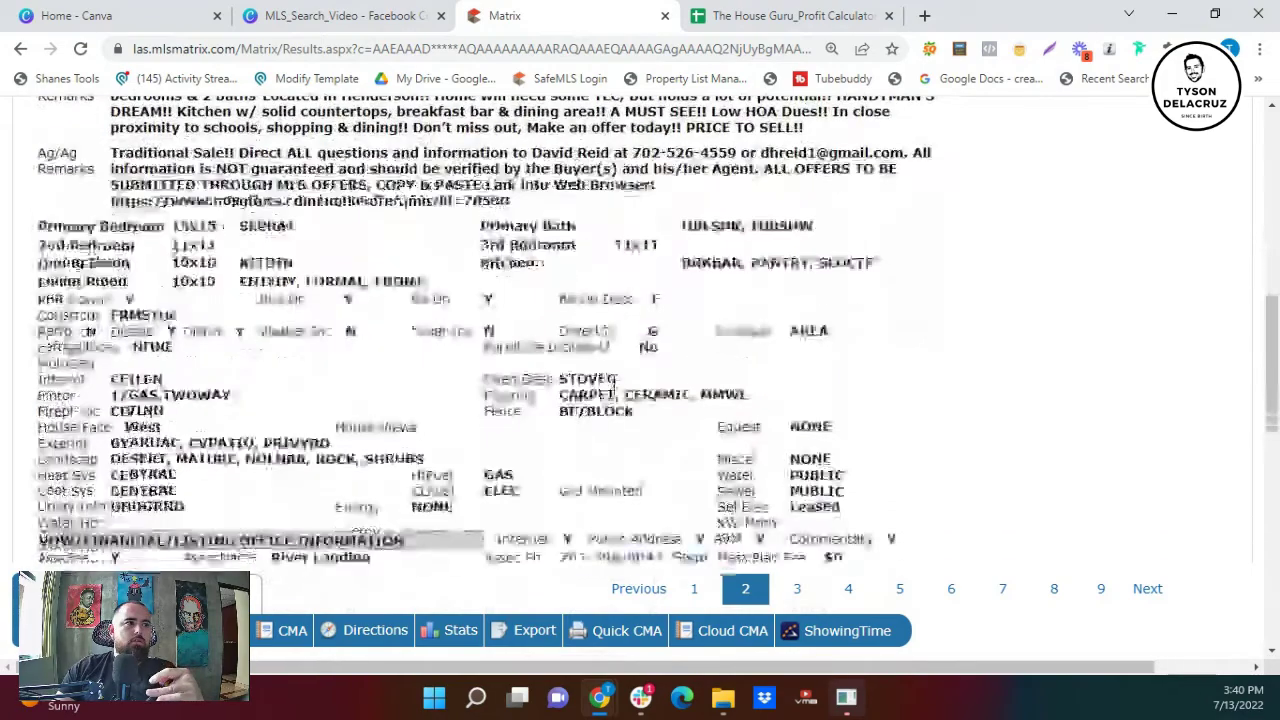
- Look over the Profit Calculator sheet's cost figures, then return to the Skipjack Drive listing in Matrix
click(800, 18)
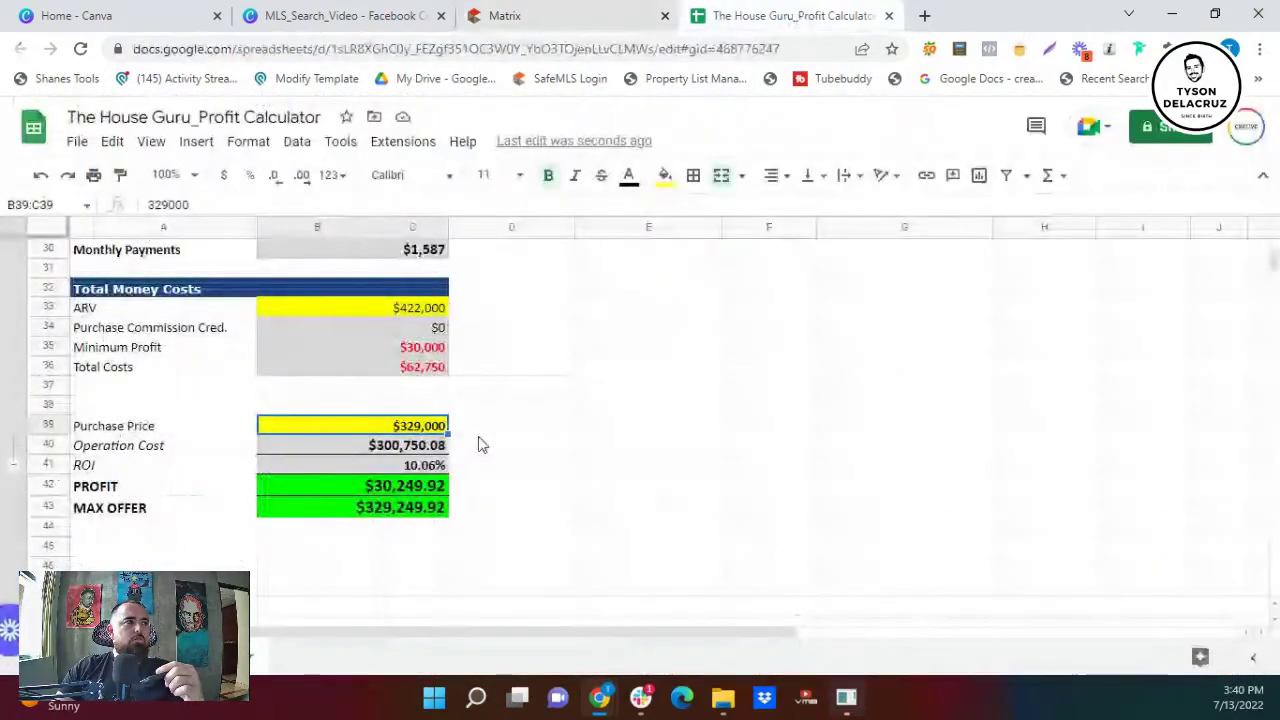
scroll(530, 490, up, 4)
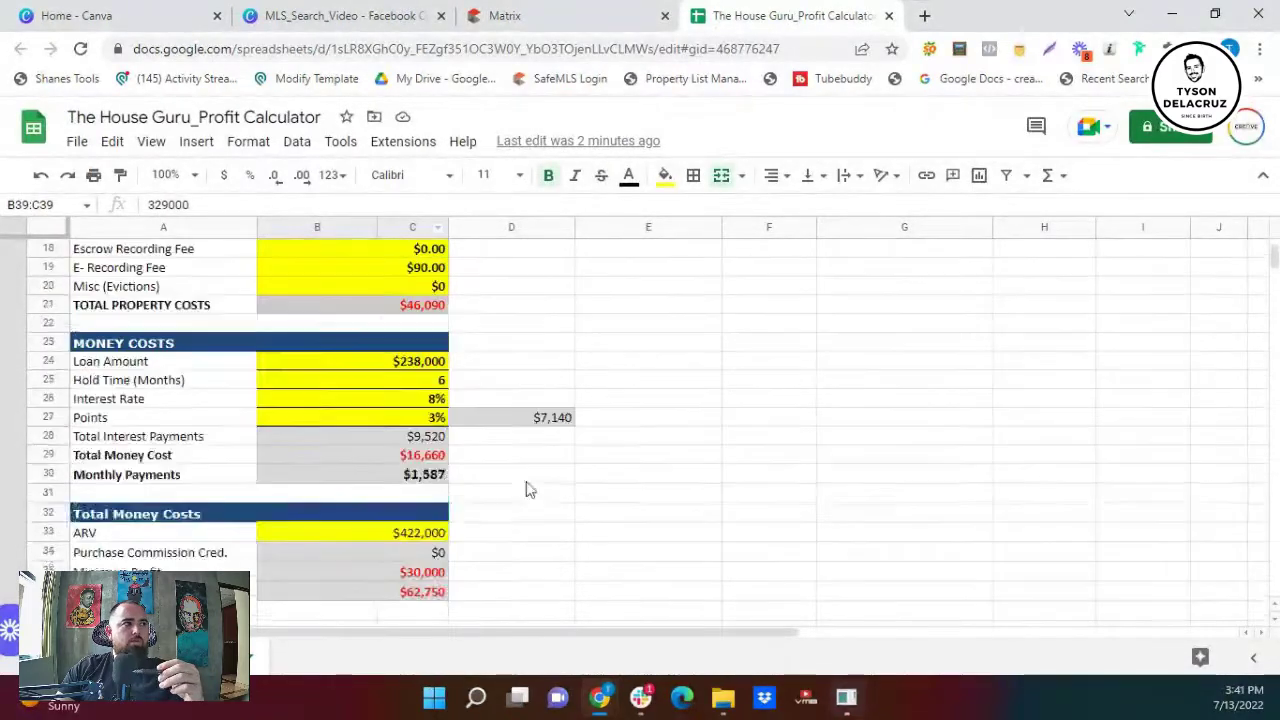
scroll(549, 480, up, 2)
scroll(549, 478, down, 1)
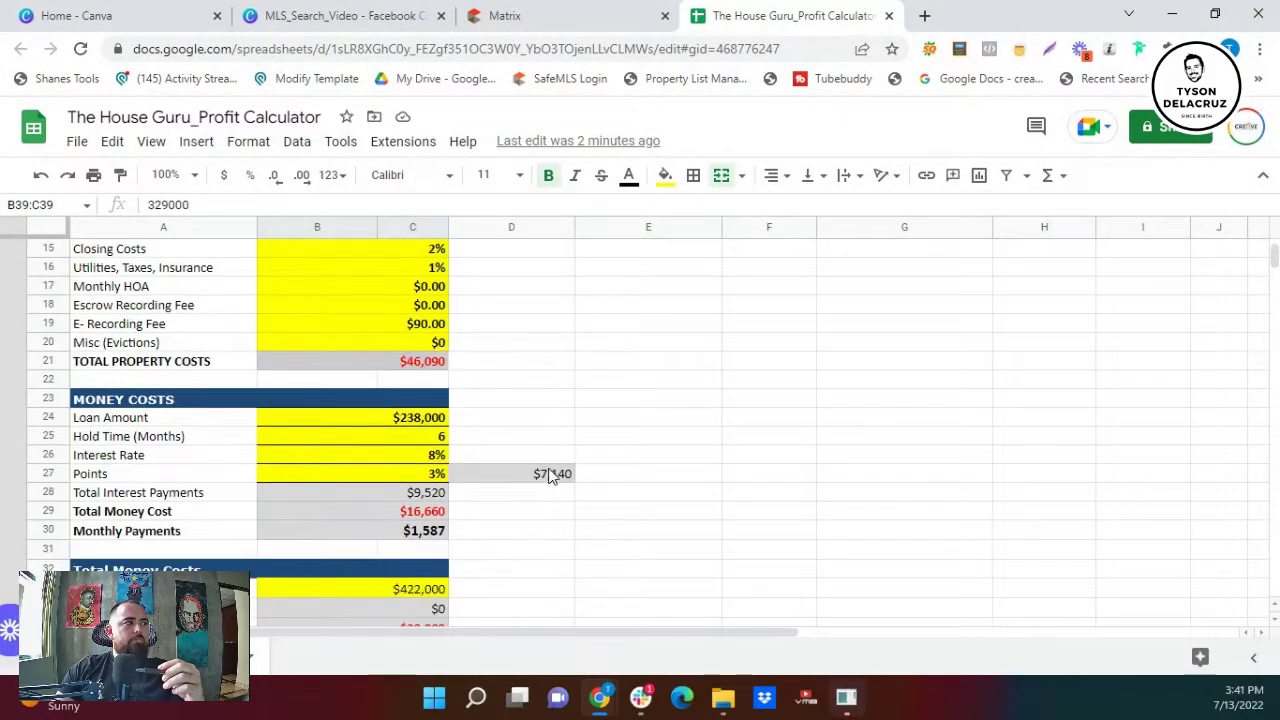
scroll(549, 476, down, 4)
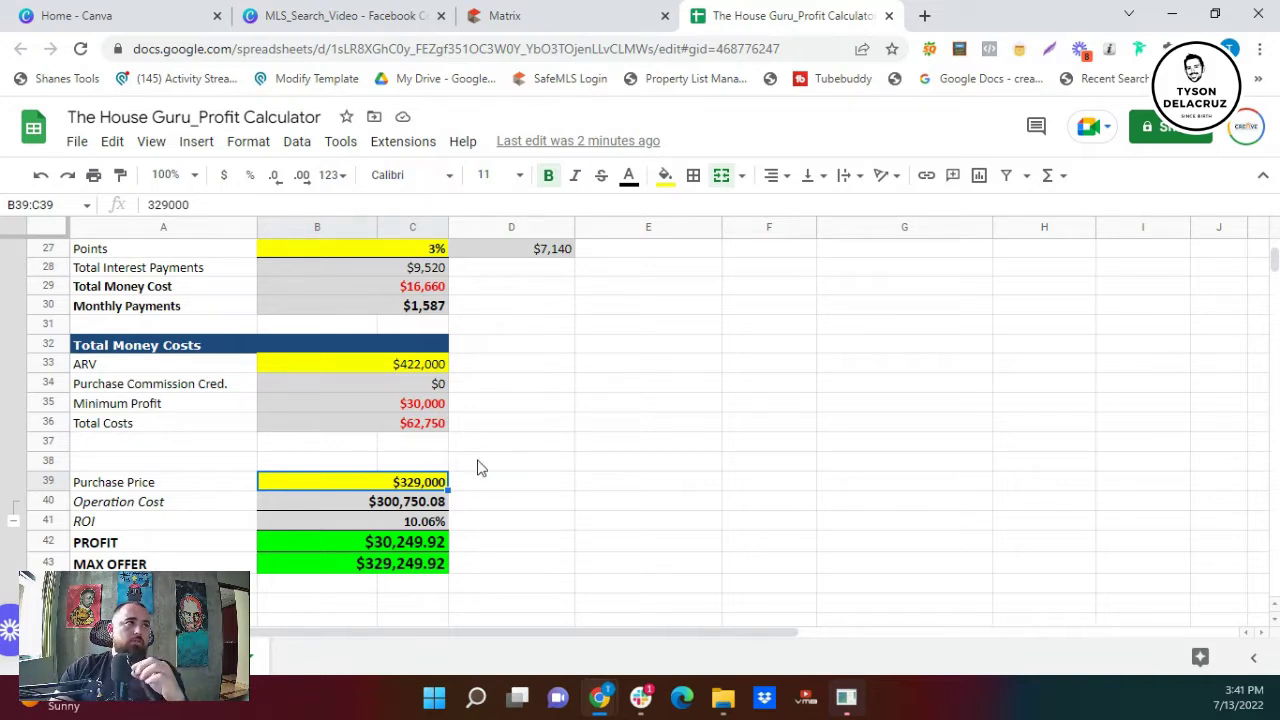
scroll(518, 479, up, 2)
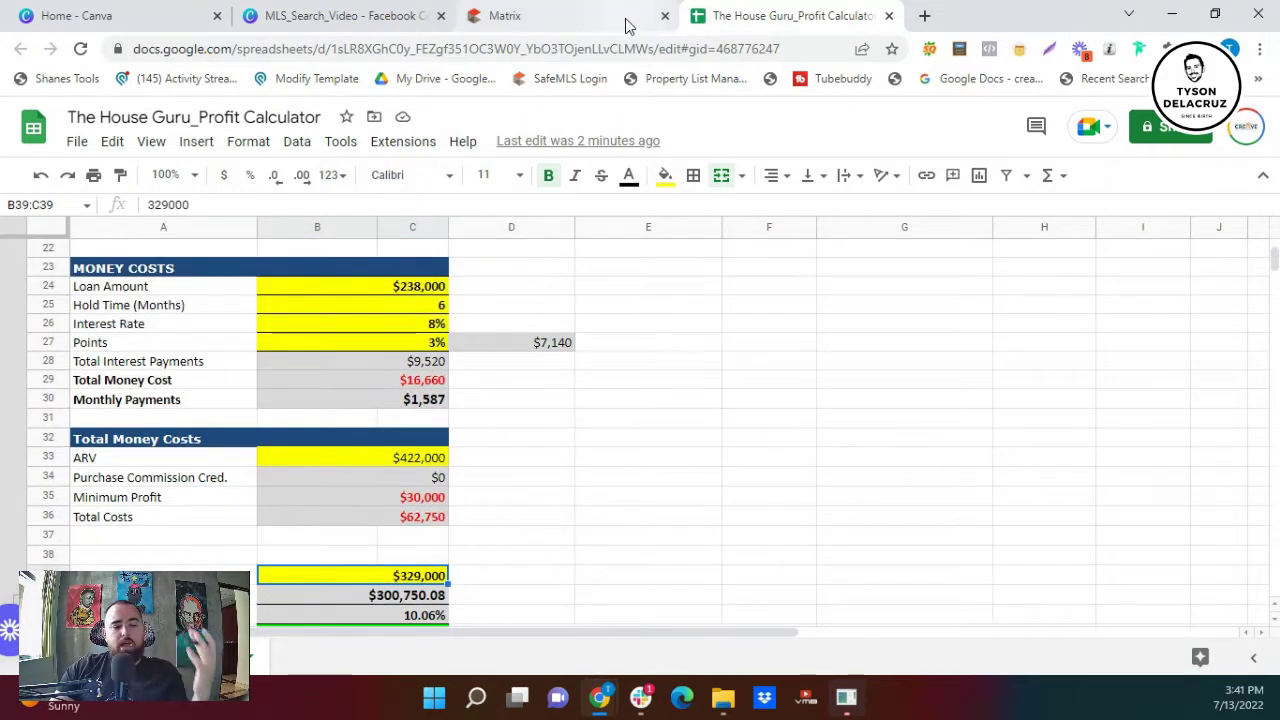
mouse_move(627, 24)
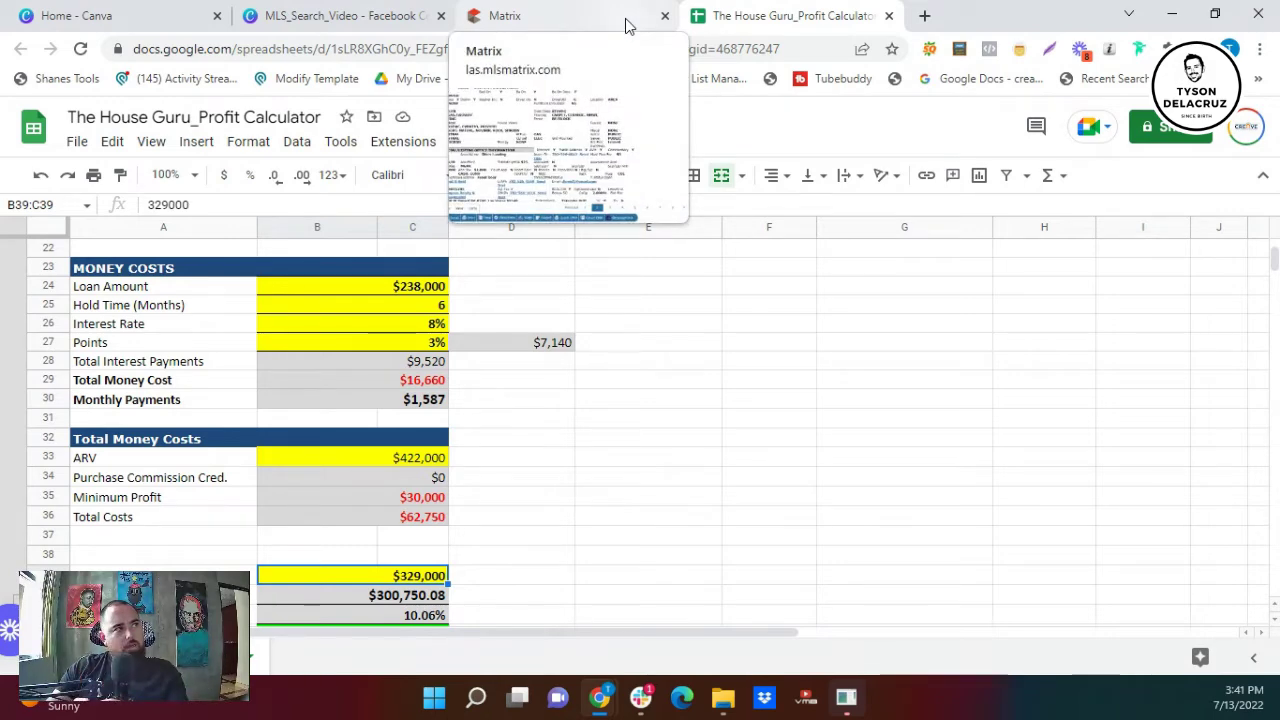
click(627, 24)
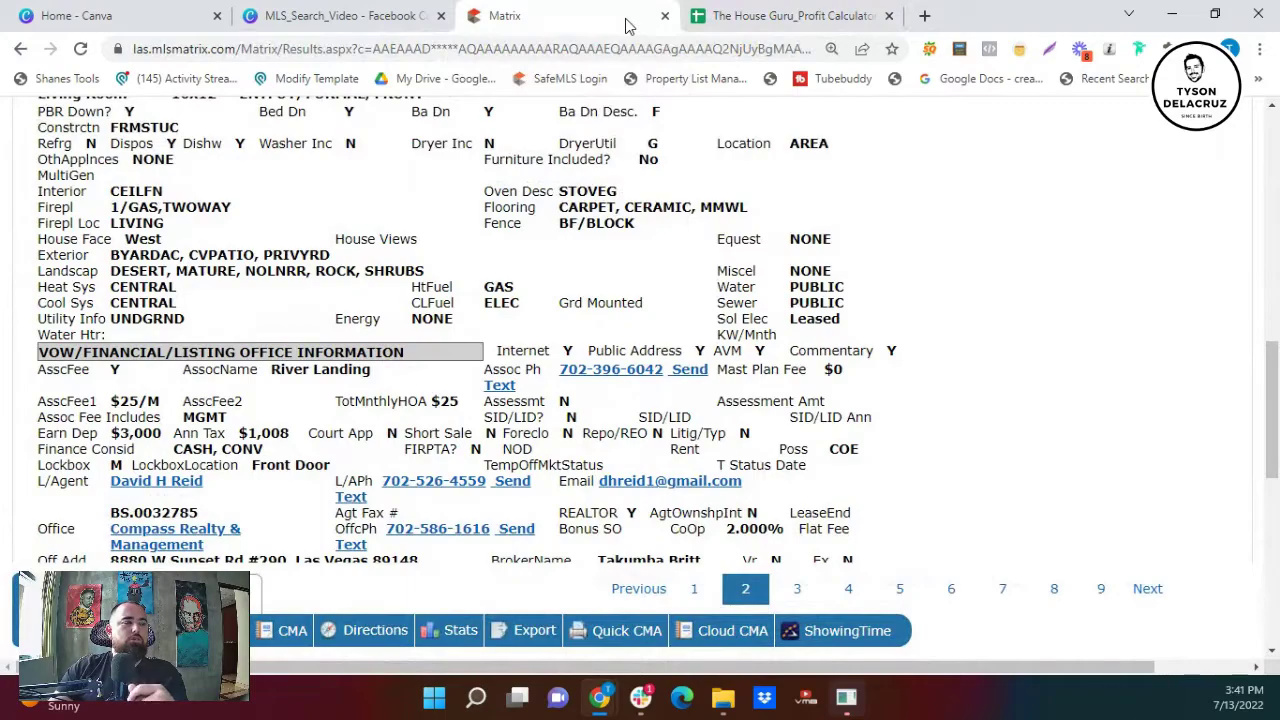
- Open the search criteria and exclude both Under Contract statuses (Show and No Show)
scroll(940, 376, up, 10)
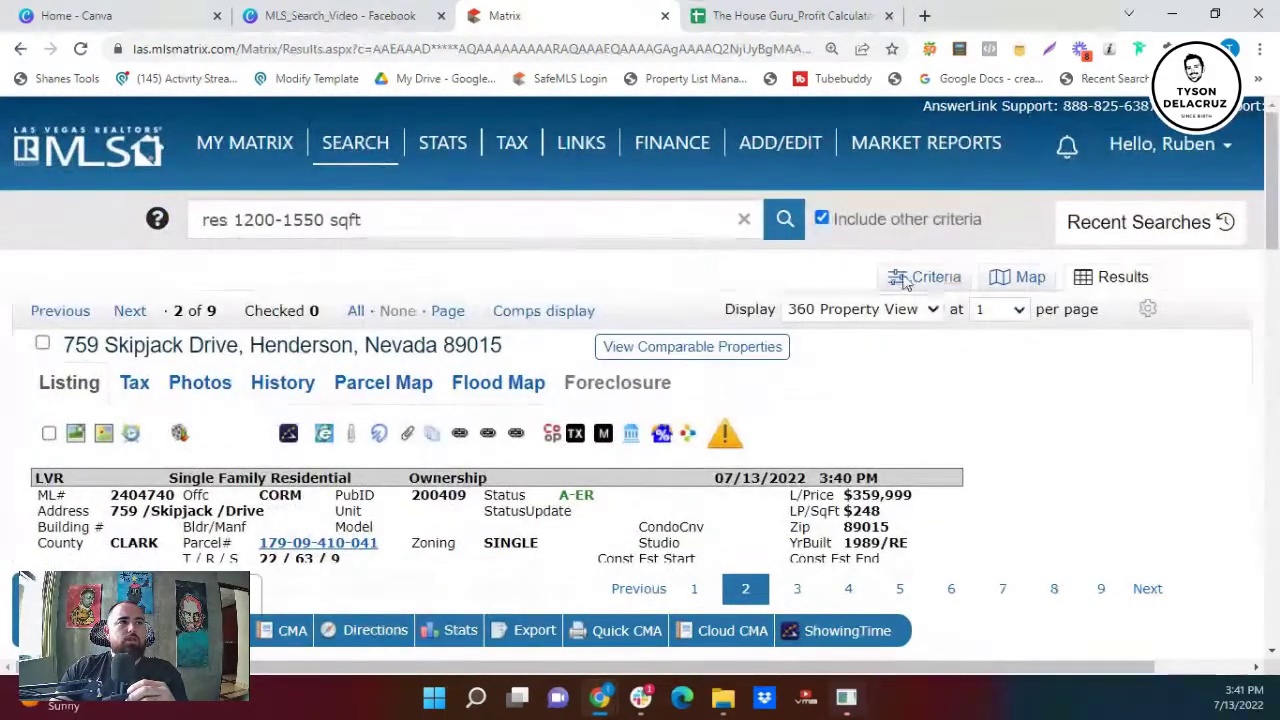
click(908, 277)
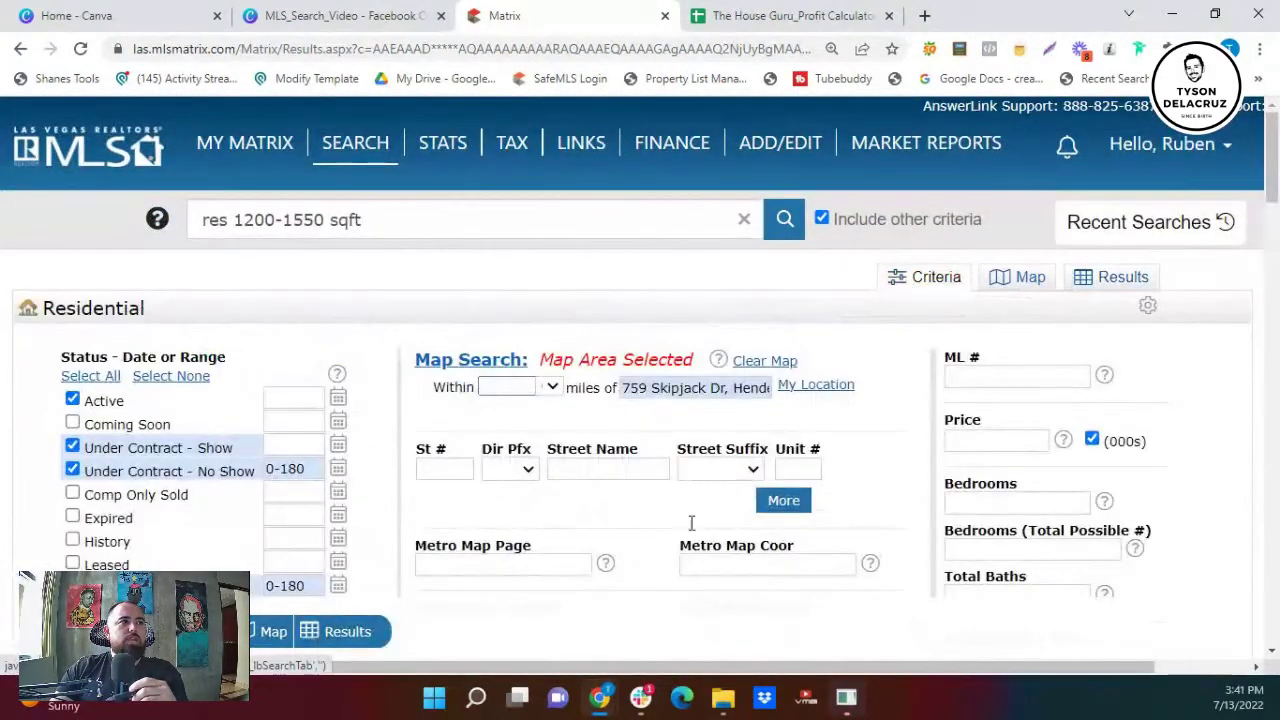
click(72, 447)
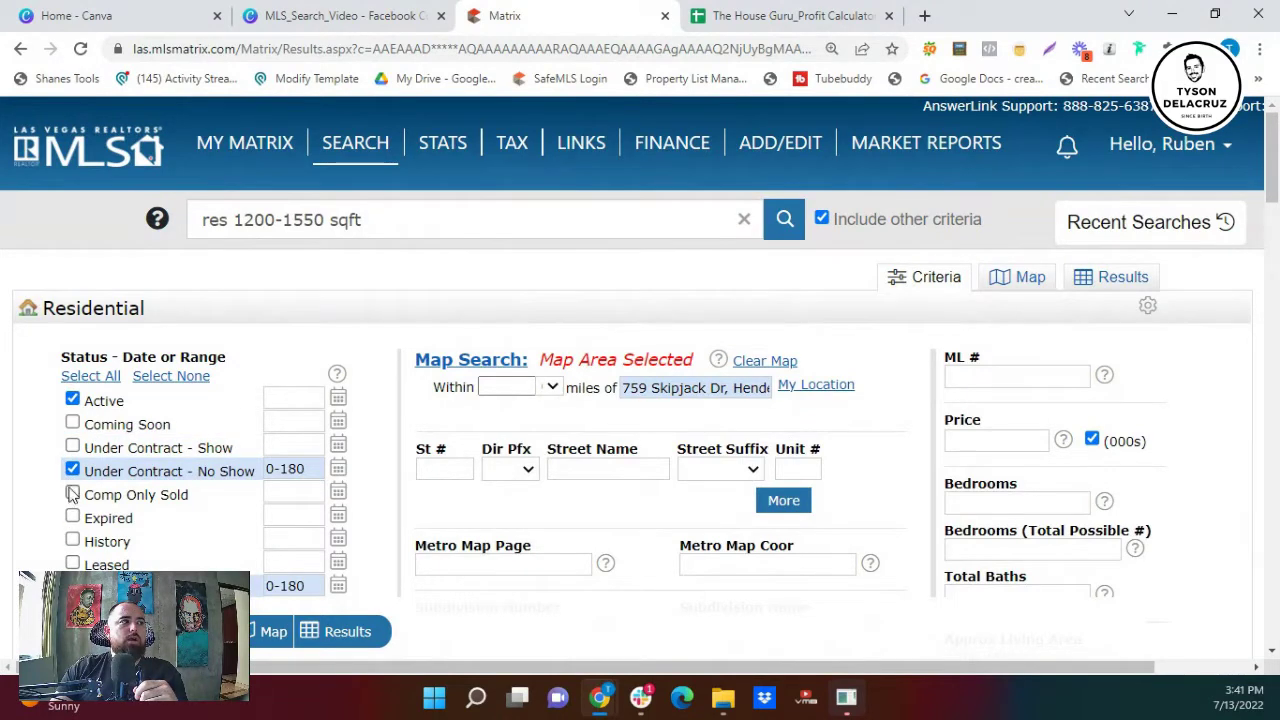
click(72, 470)
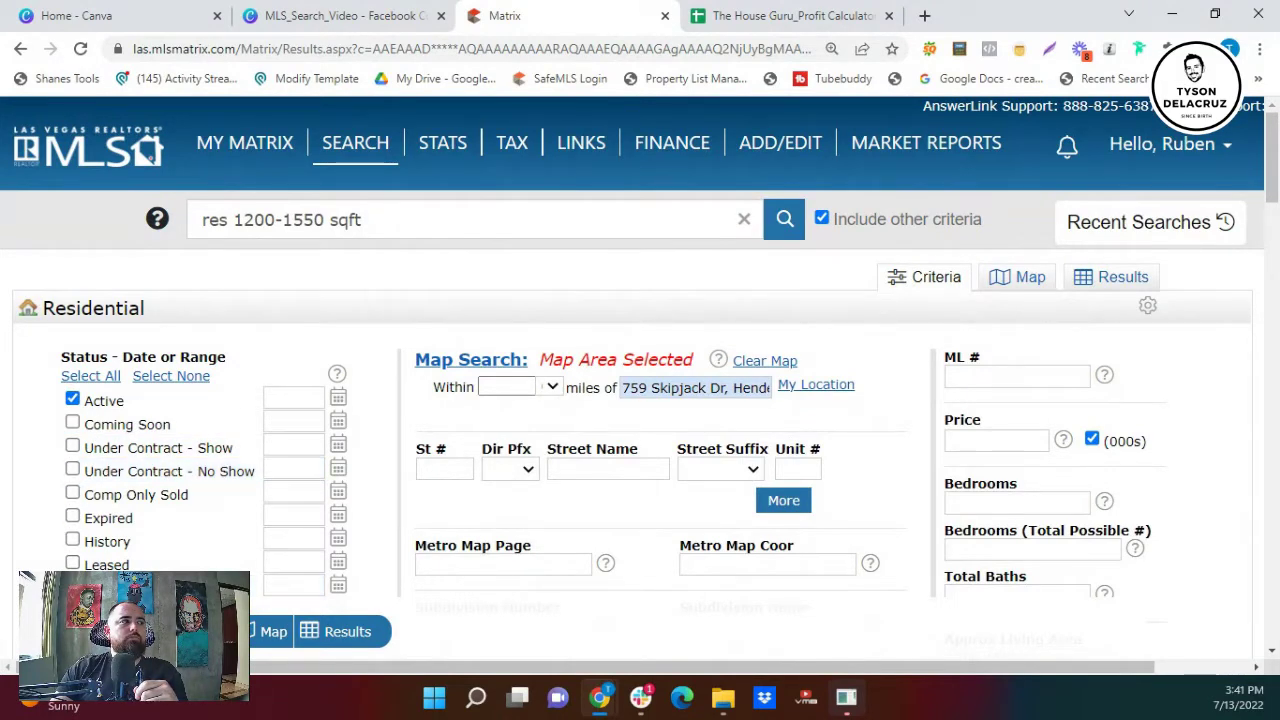
- Clear the map search address and replace the 1200-1550 living area range with 2000-2800
scroll(86, 495, down, 3)
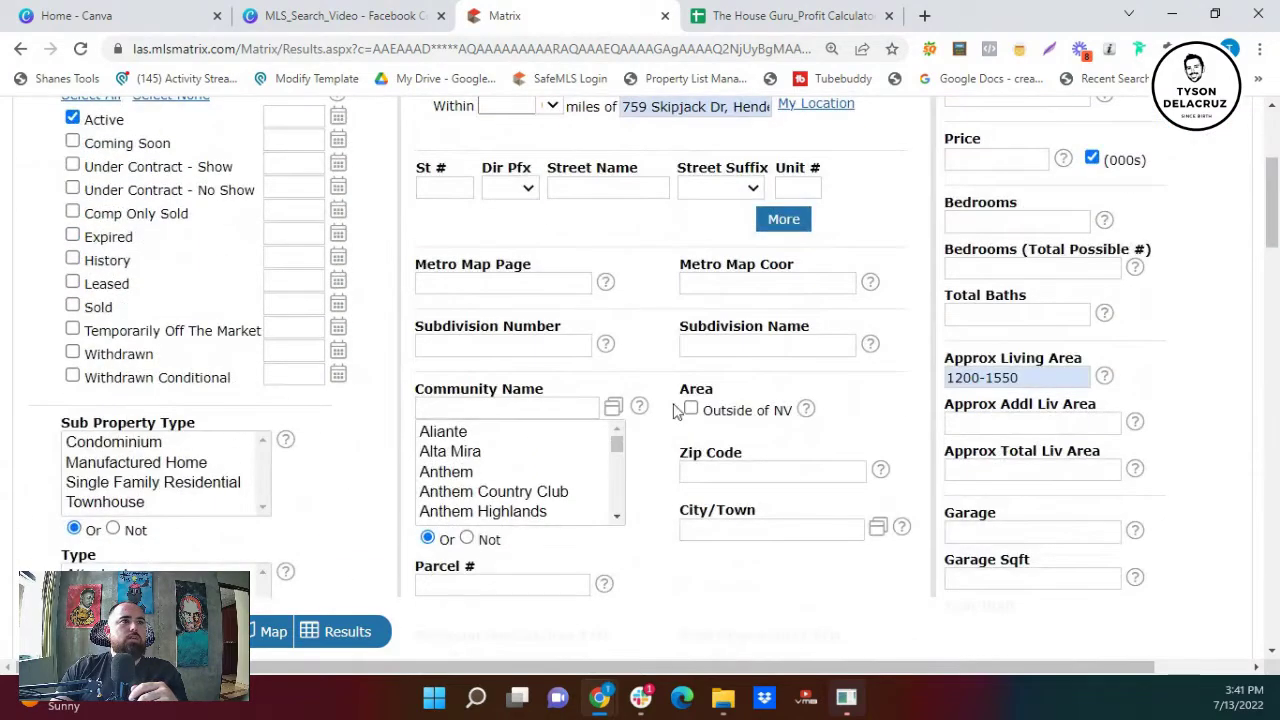
triple_click(1060, 378)
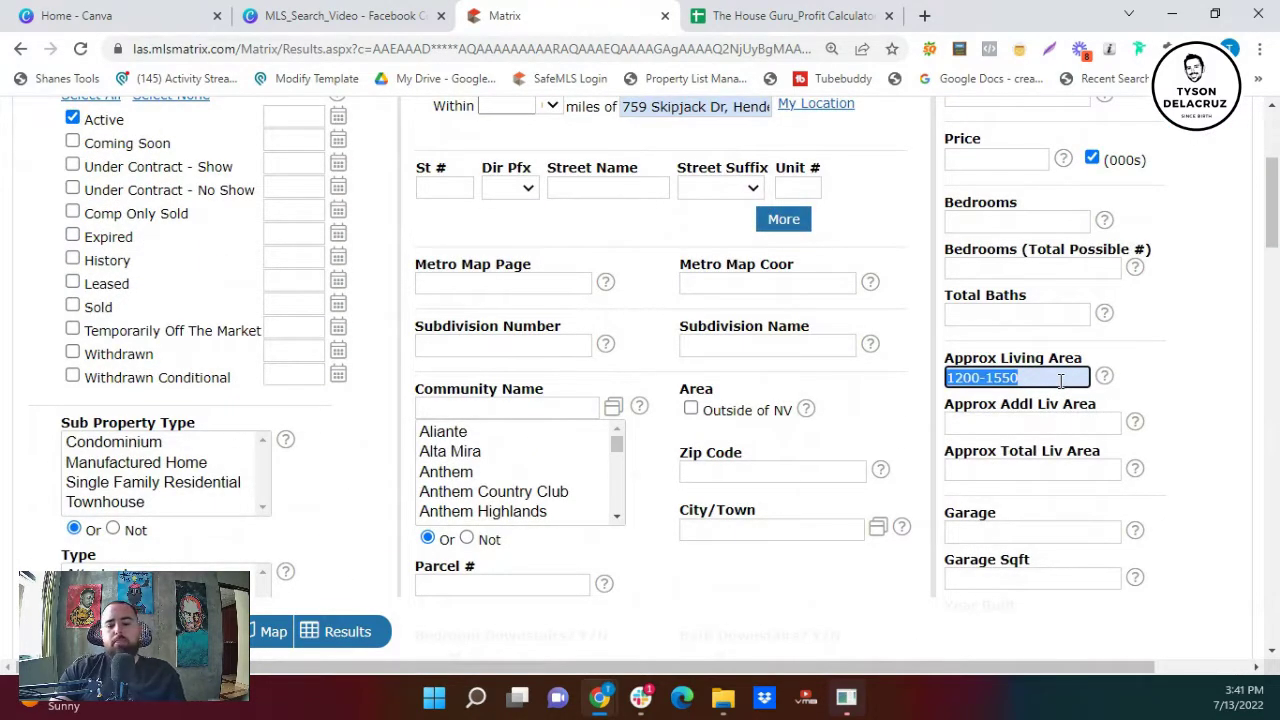
key(BackSpace)
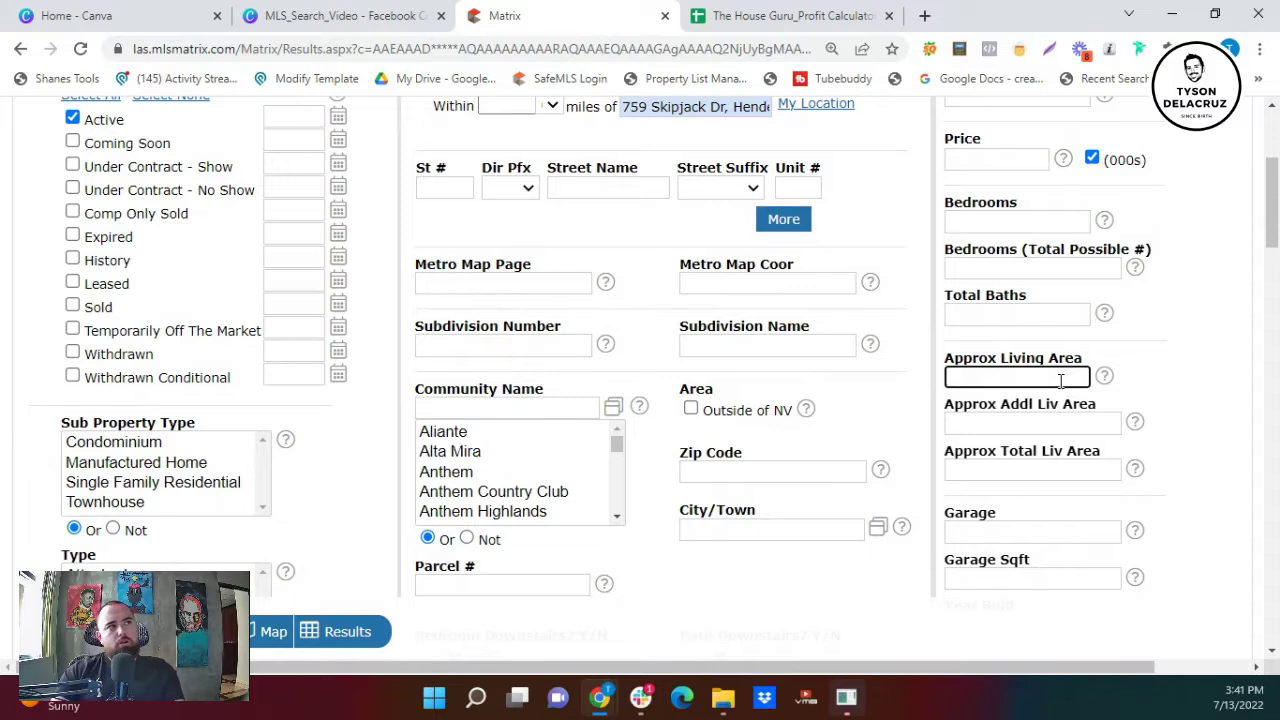
click(630, 114)
triple_click(630, 114)
key(BackSpace)
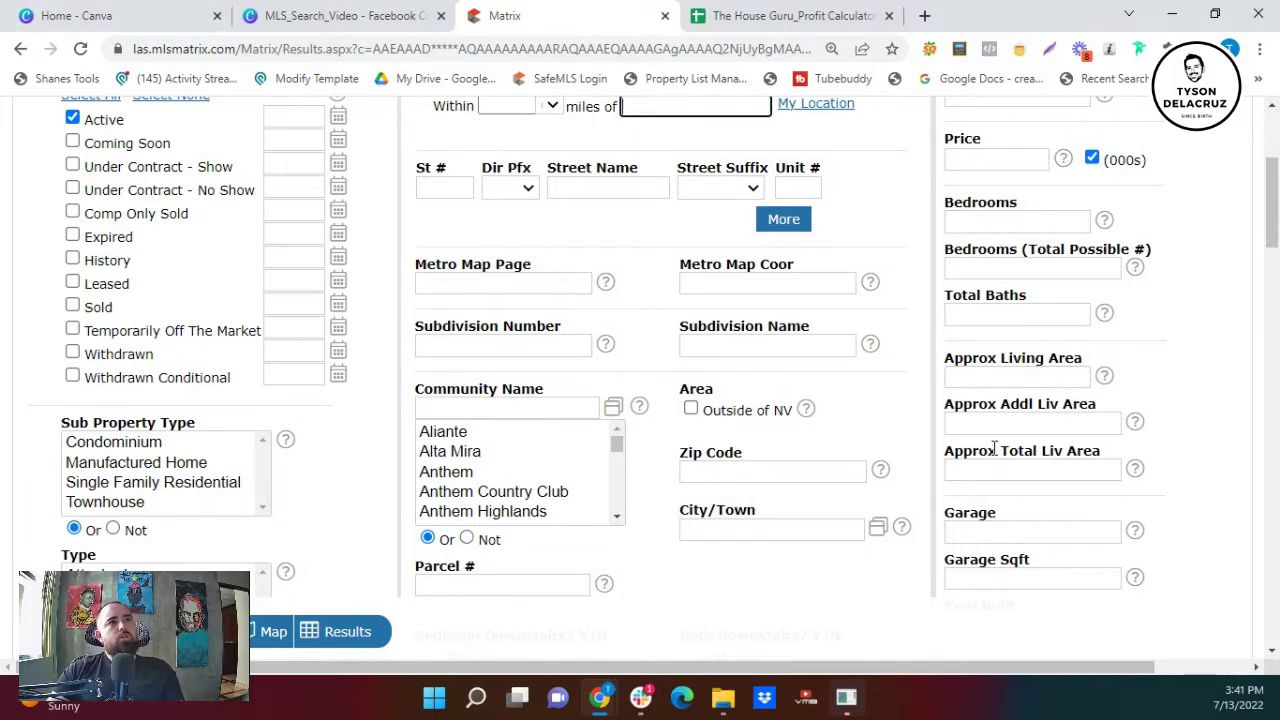
click(1005, 377)
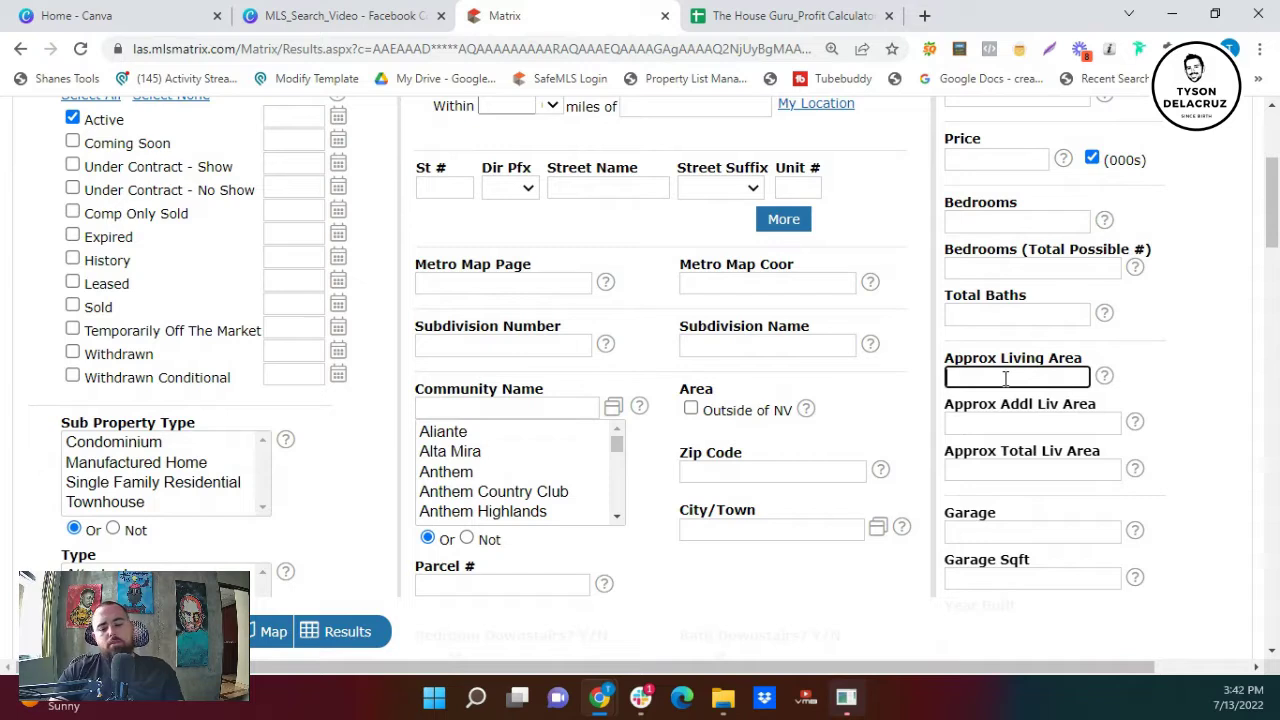
text(2000-)
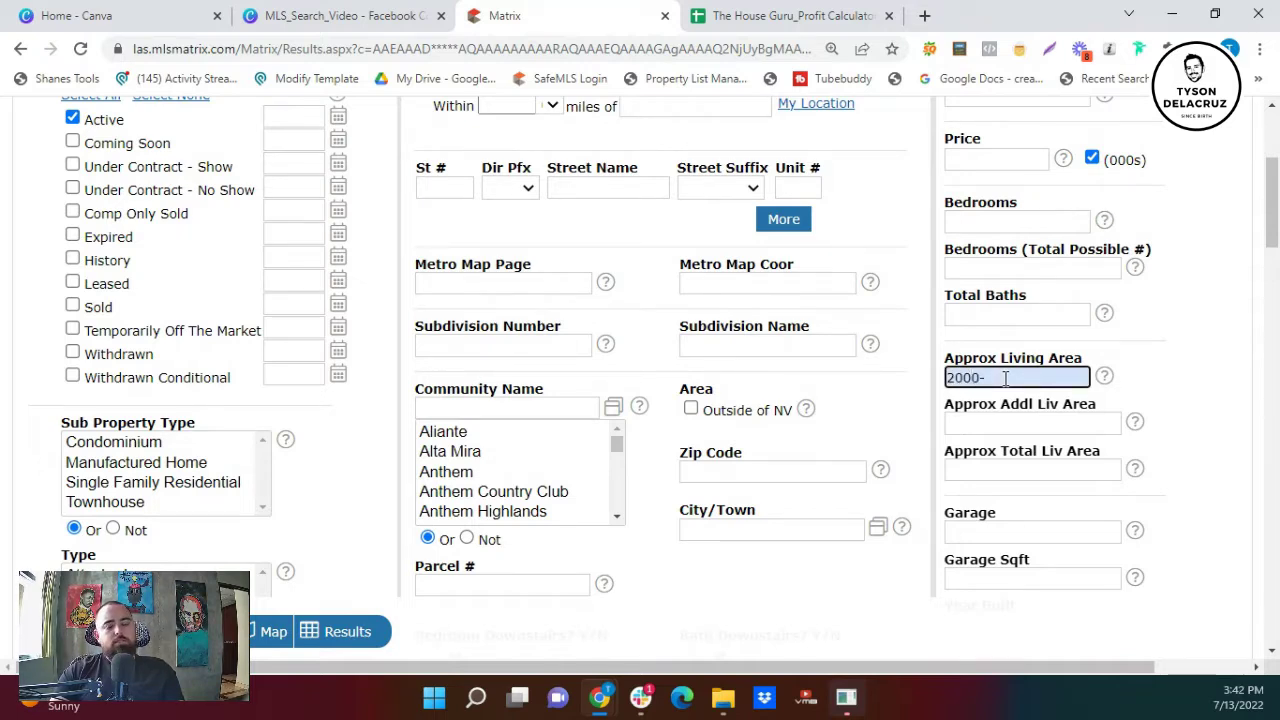
text(2800)
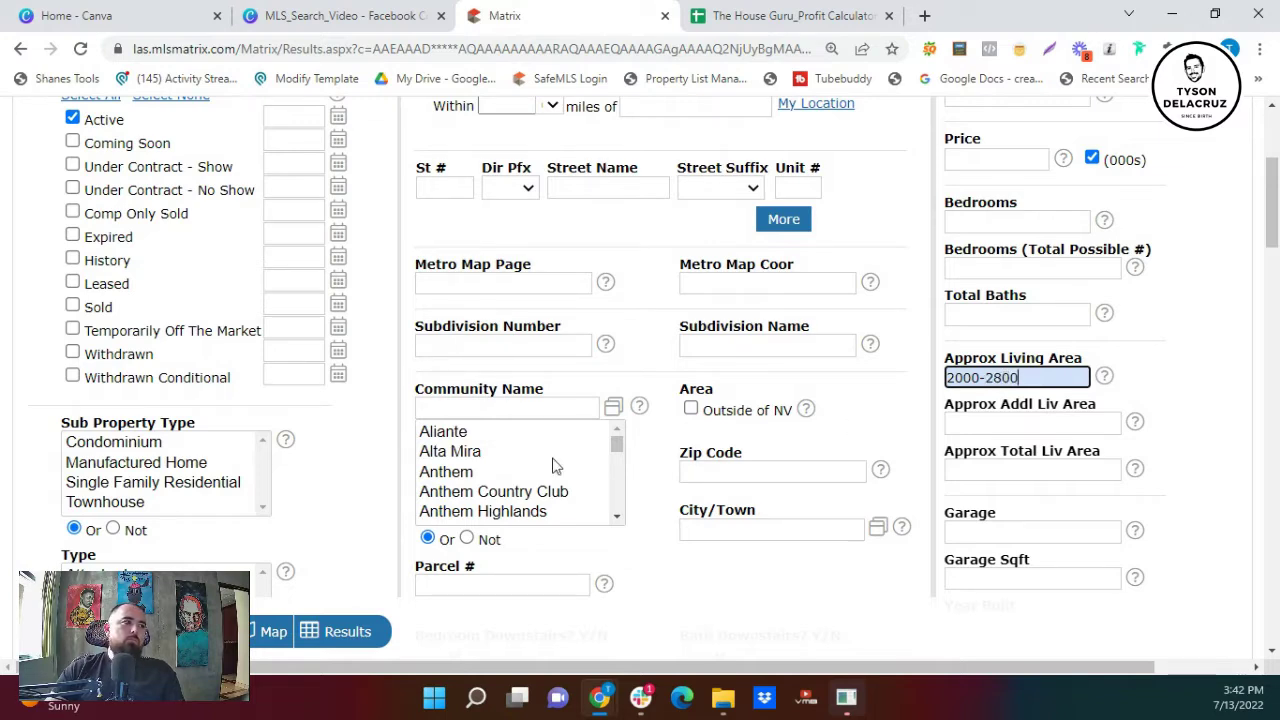
- Restrict the search to Single Family Residential with a 1 Story building description
click(250, 483)
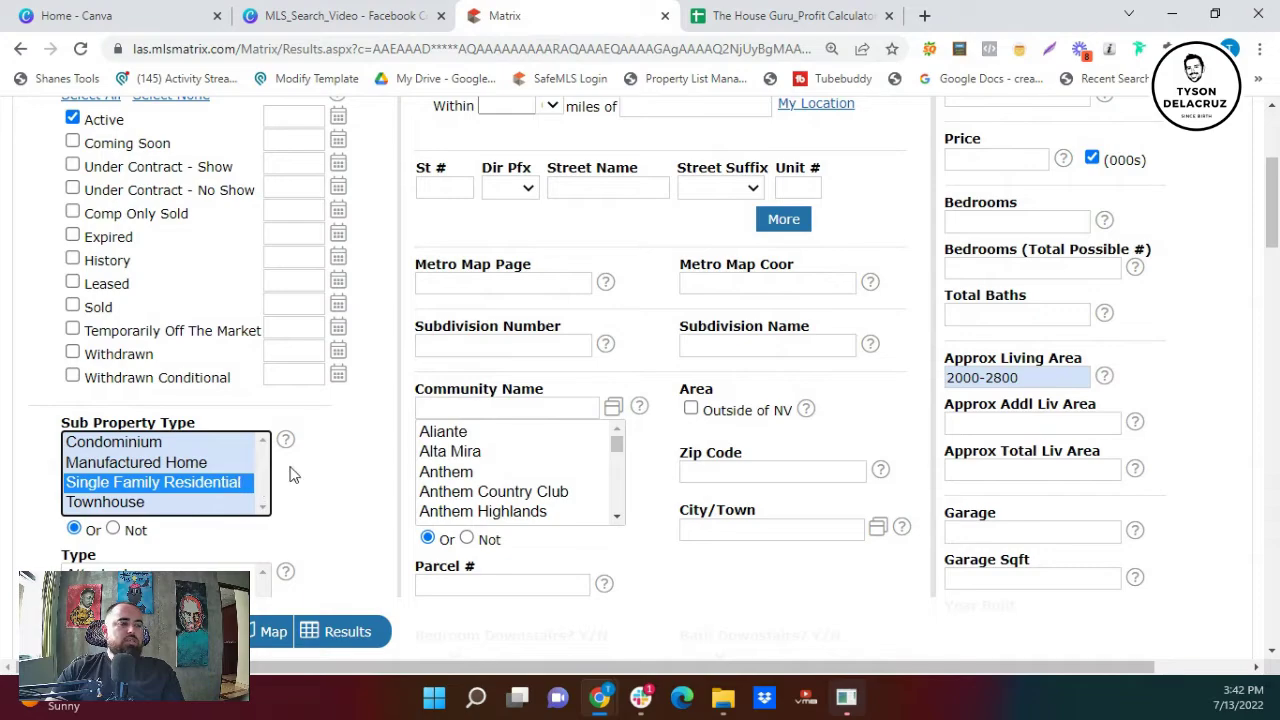
scroll(292, 475, down, 3)
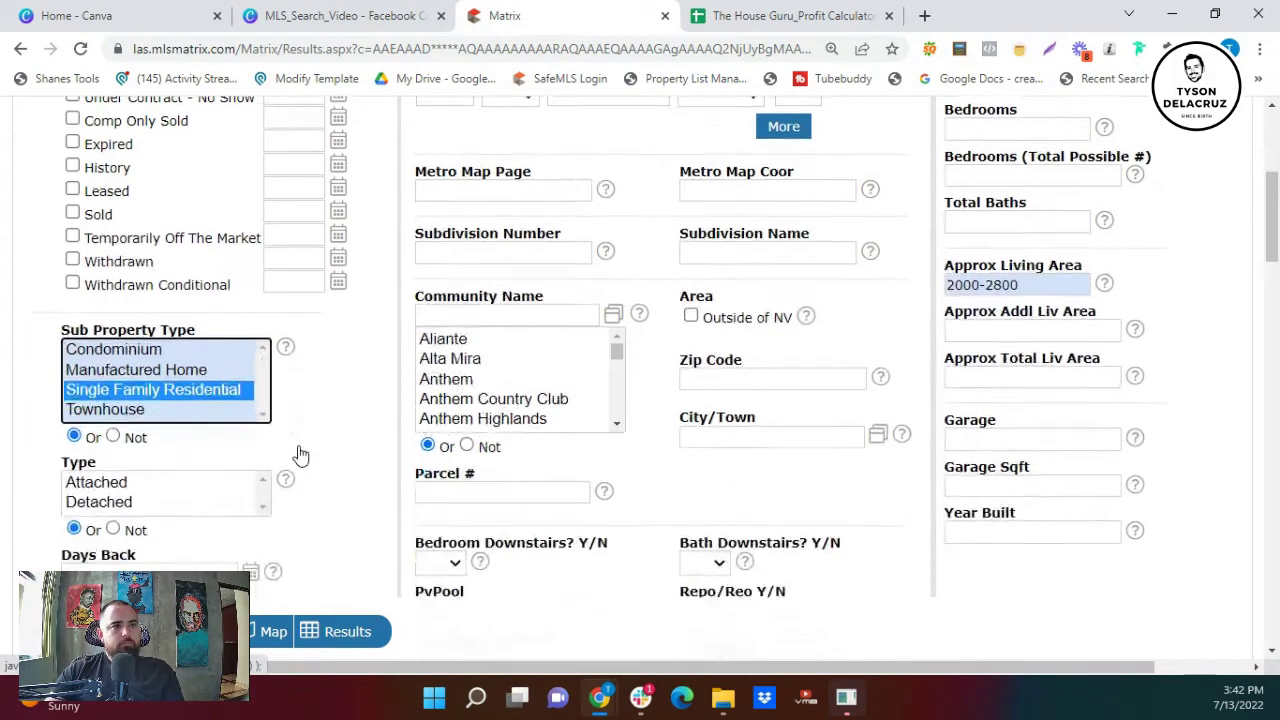
scroll(296, 458, down, 4)
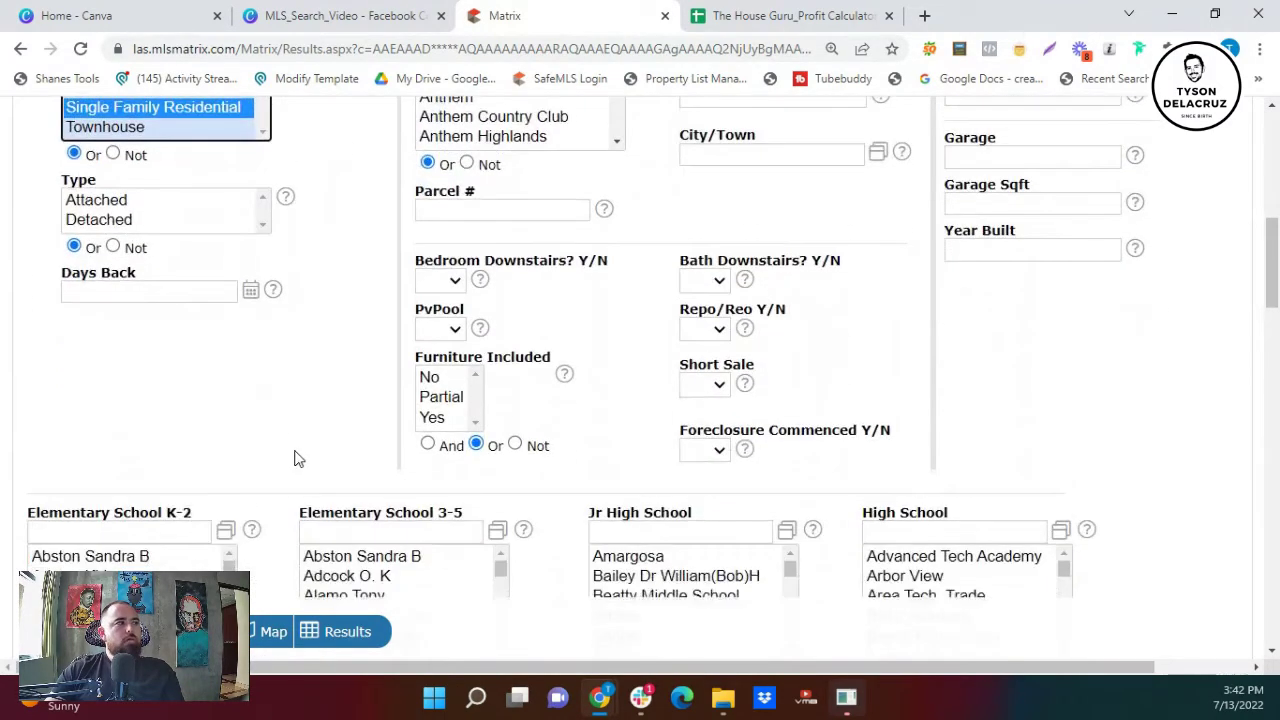
scroll(281, 472, down, 2)
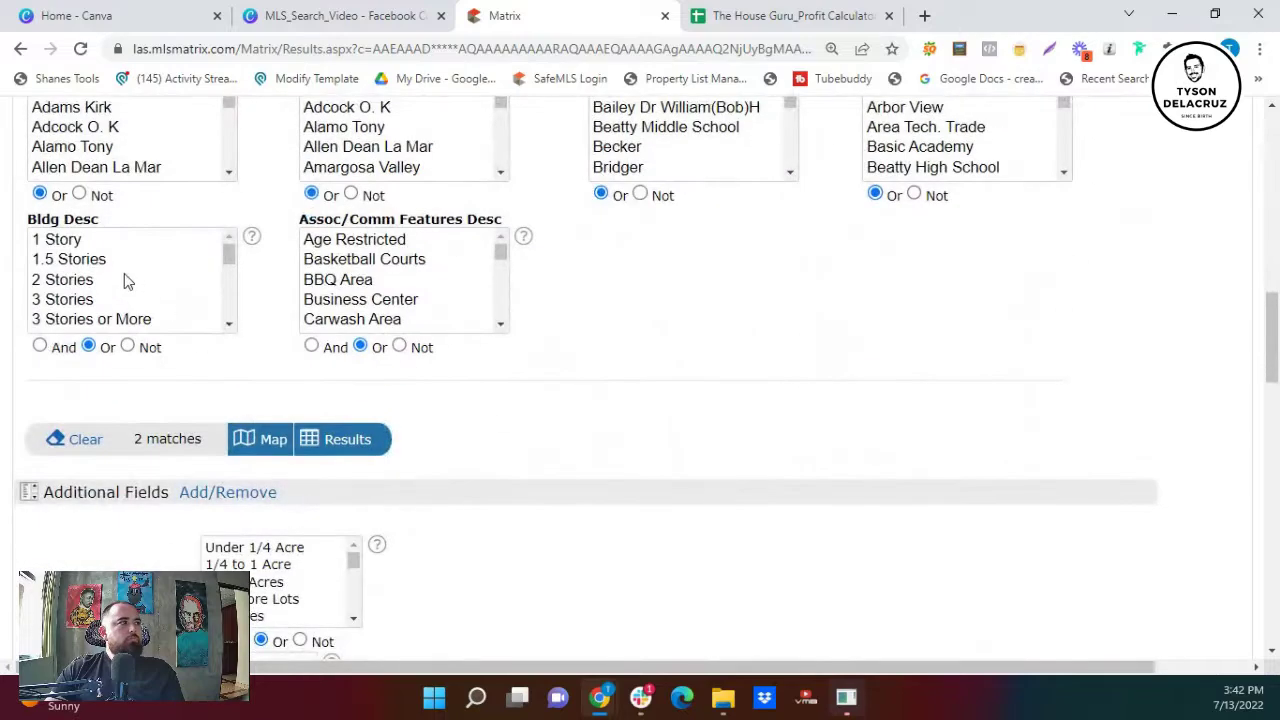
click(87, 239)
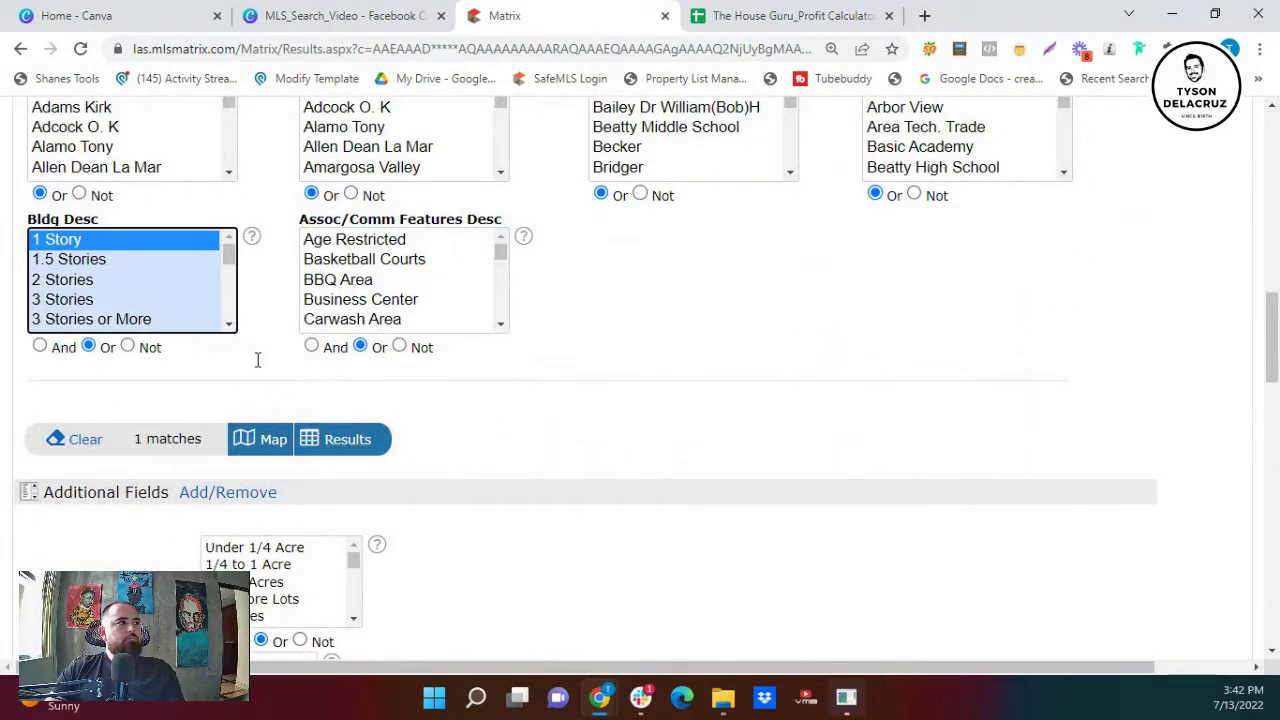
- Change the Approx Living Area range from 2000-2800 to 1500-2400
scroll(606, 451, up, 7)
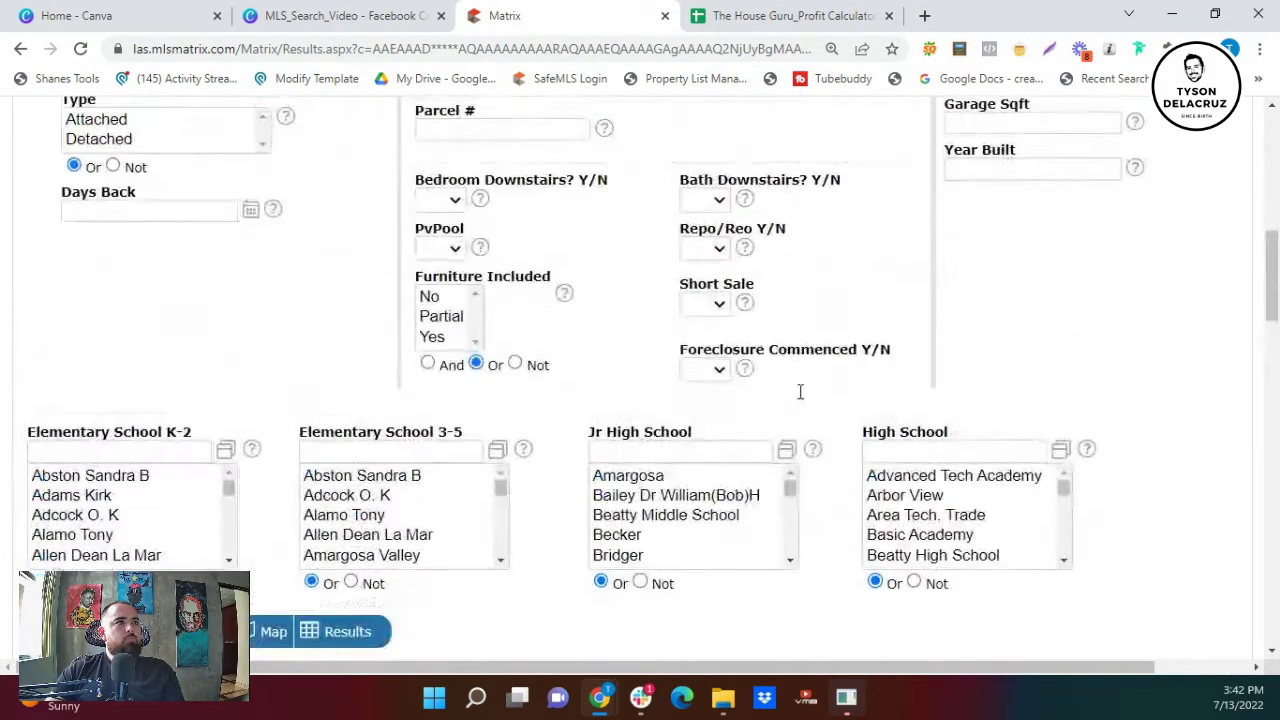
drag(1038, 289, 955, 285)
key(BackSpace)
key(BackSpace)
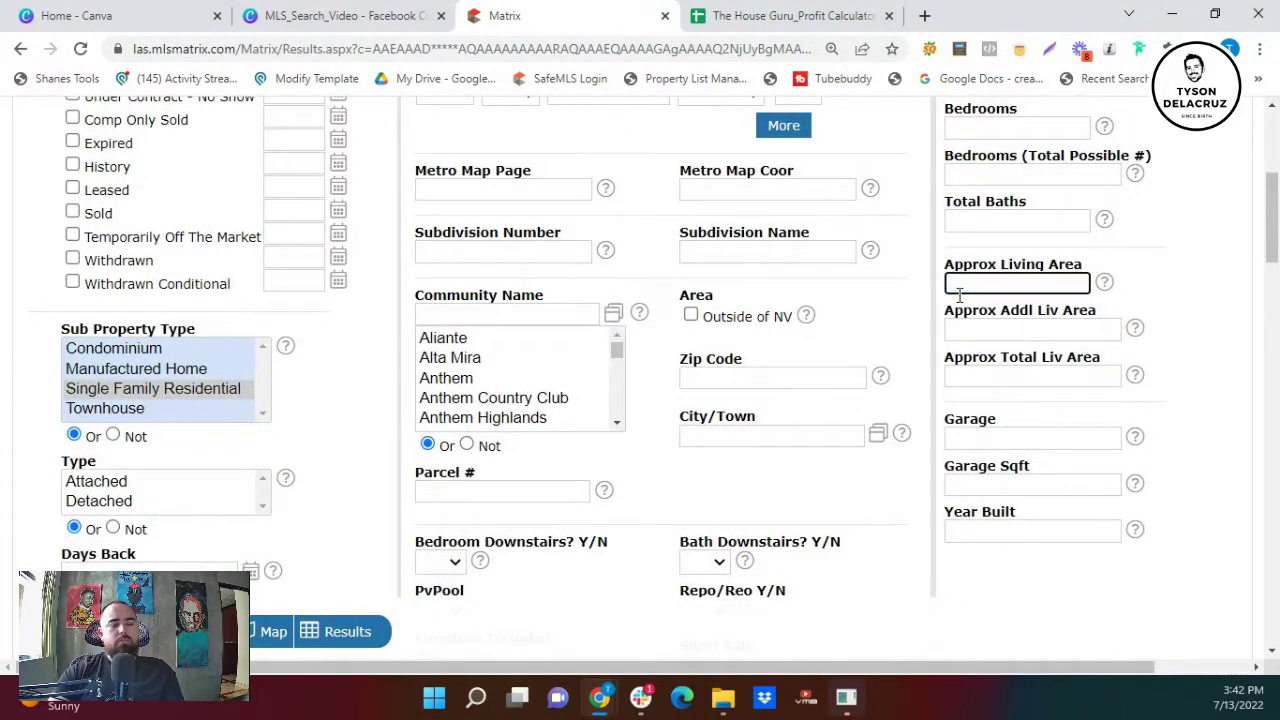
text(1500-2400)
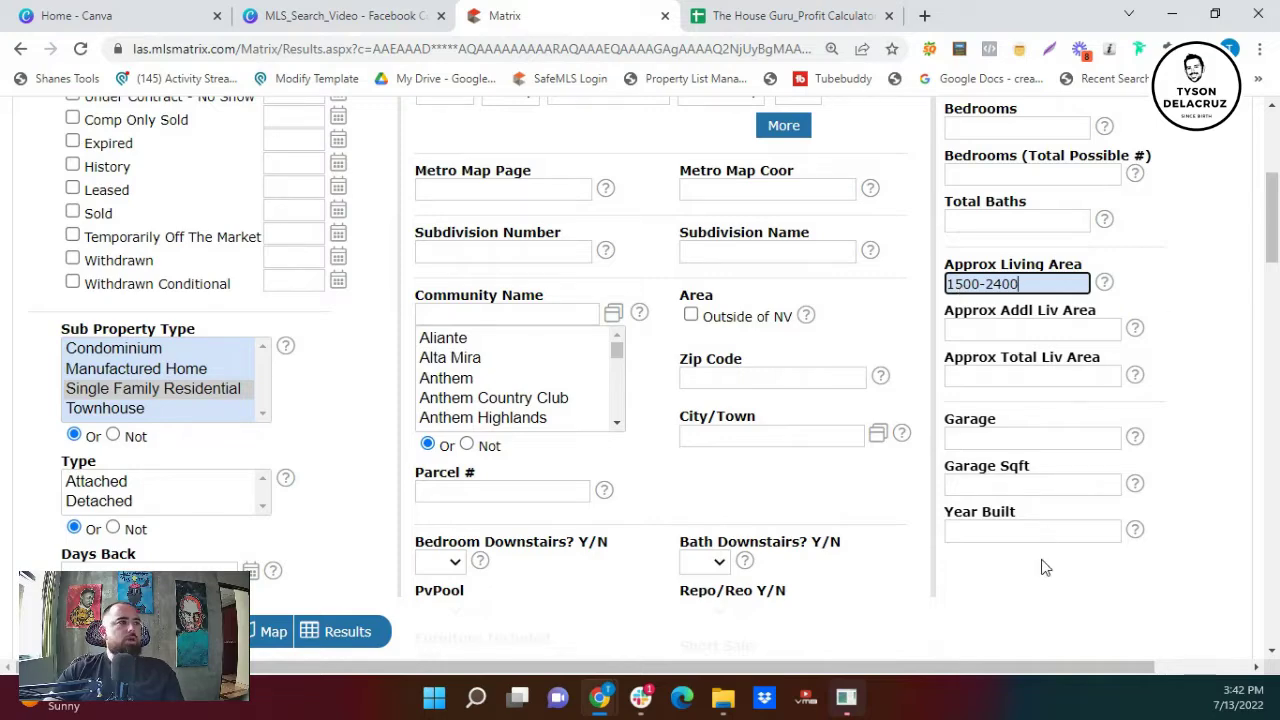
click(1045, 565)
- Keep 1 Story selected and run the search, showing the single matching Henderson listing
scroll(760, 600, down, 2)
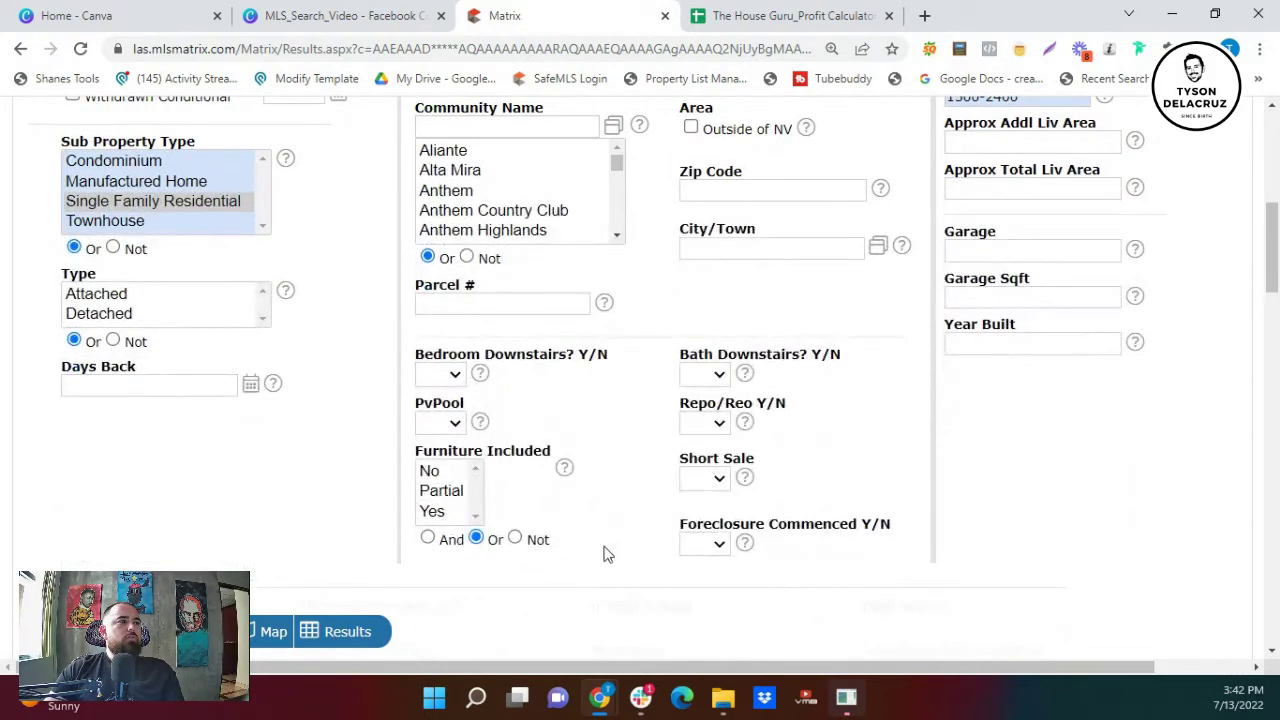
click(729, 245)
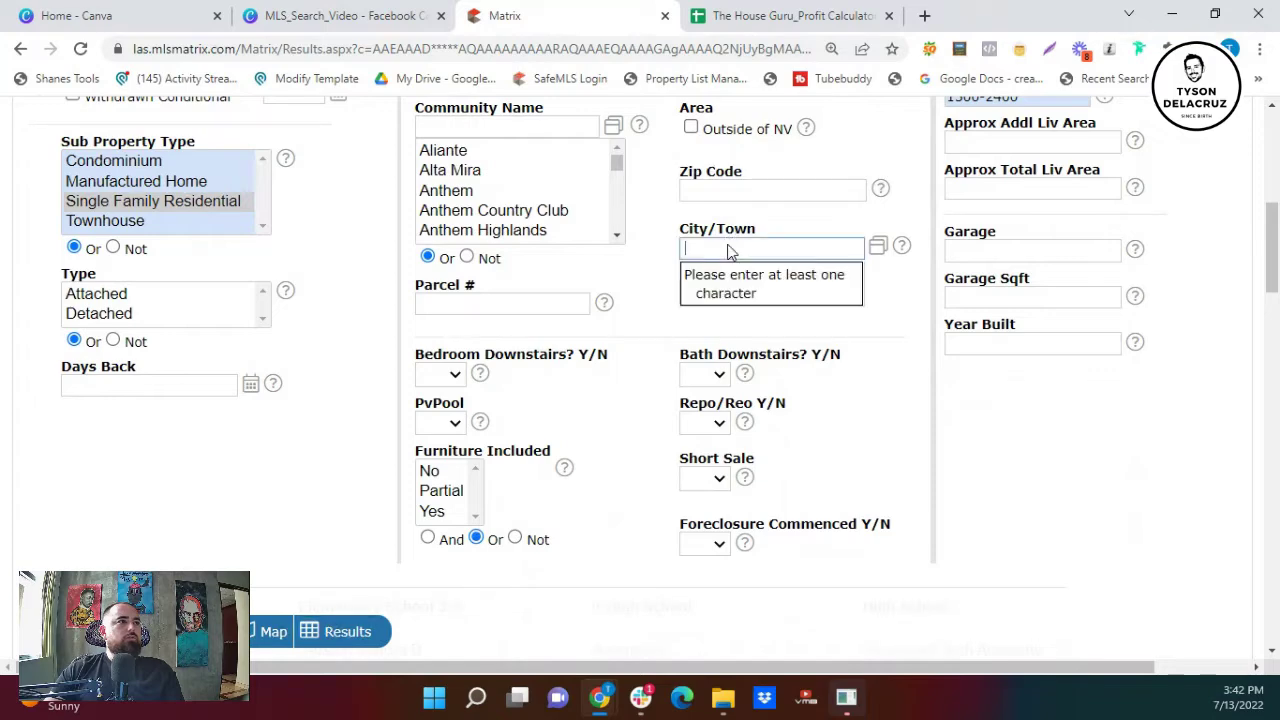
scroll(266, 391, down, 4)
click(160, 432)
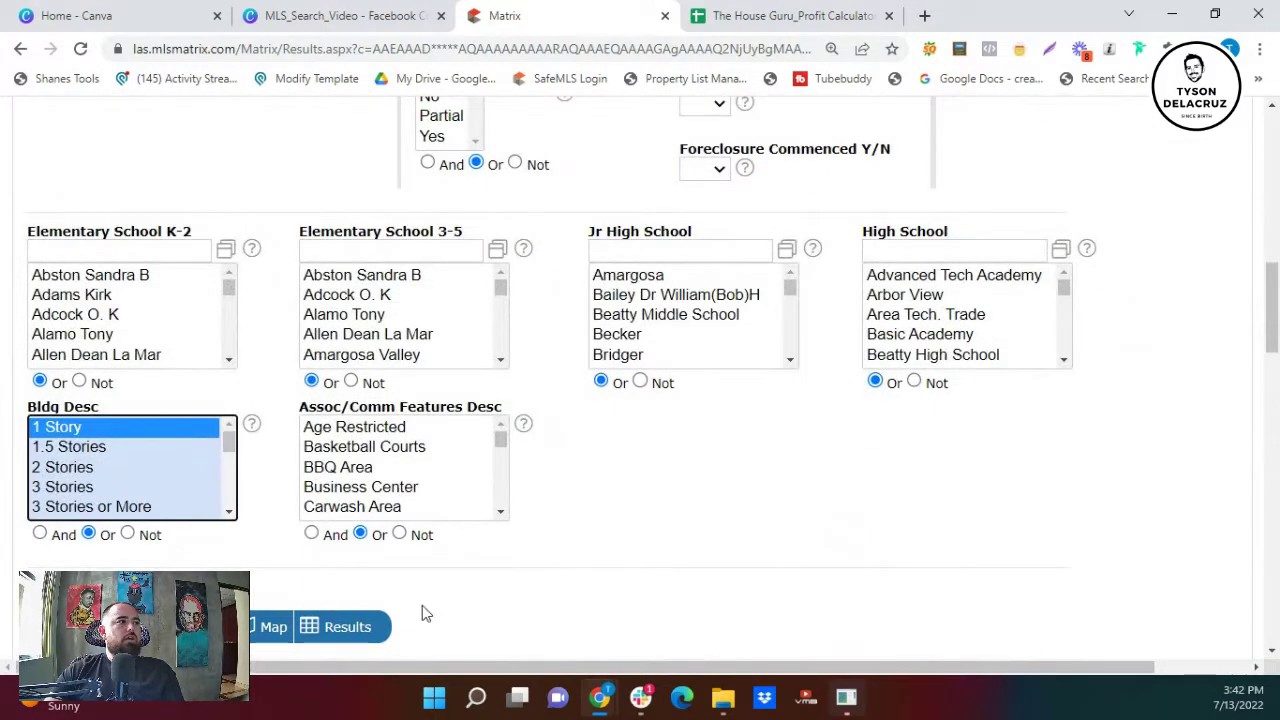
click(340, 627)
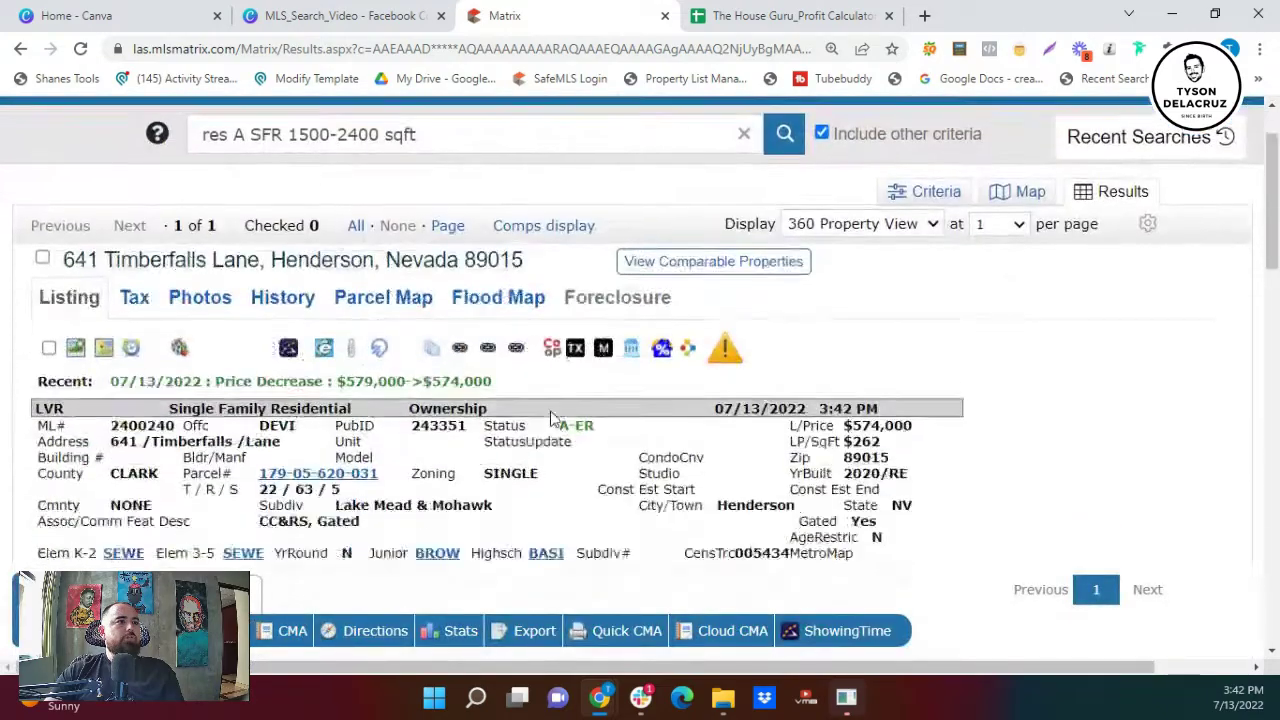
scroll(551, 418, down, 1)
scroll(843, 323, up, 3)
click(900, 278)
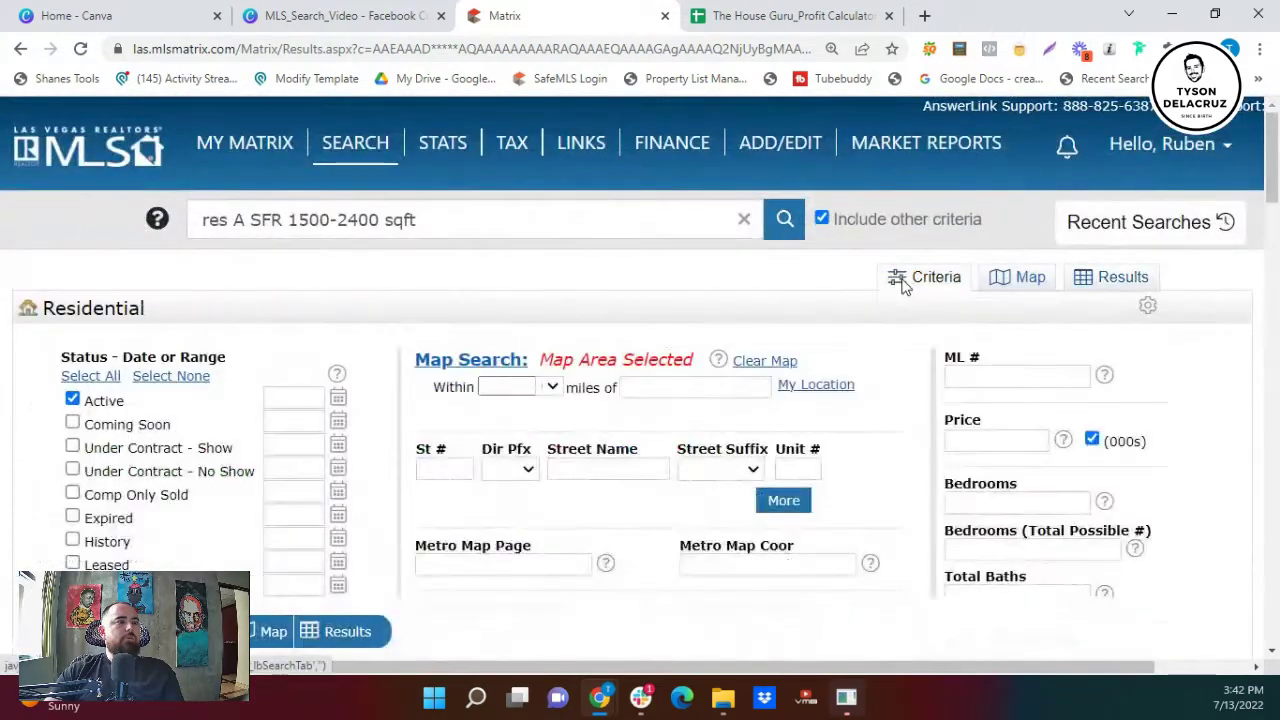
scroll(663, 449, down, 12)
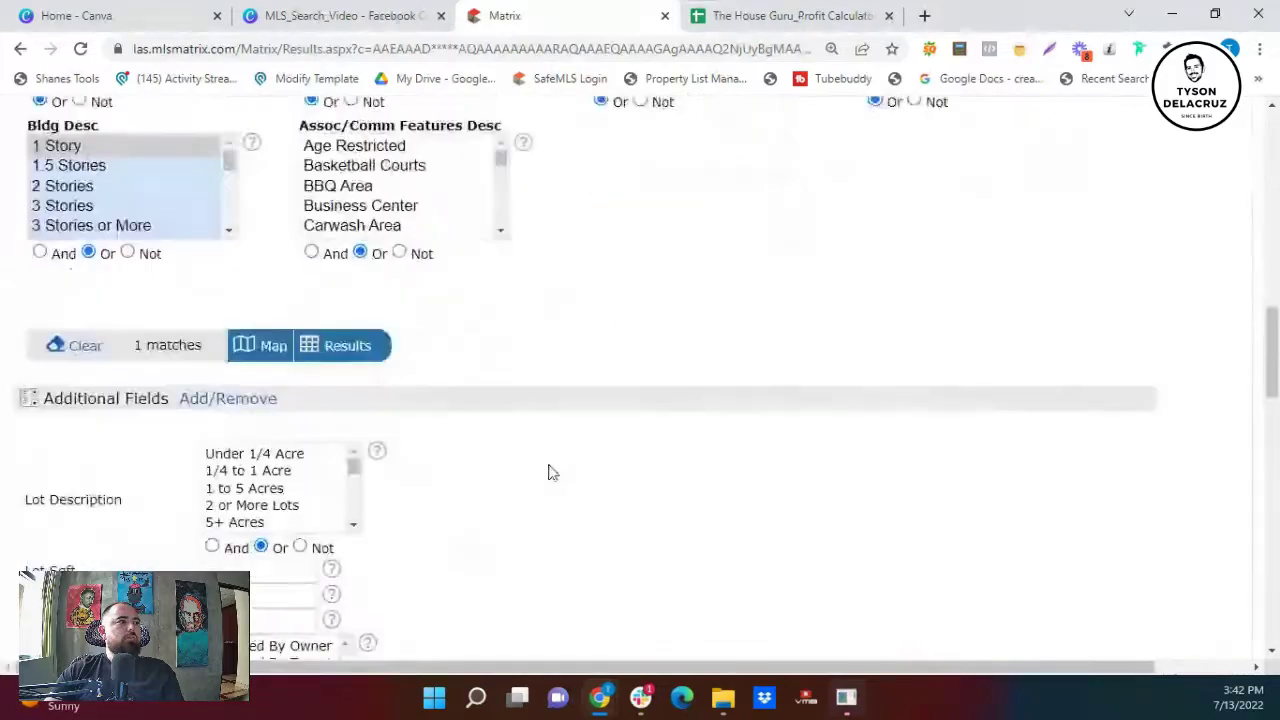
scroll(548, 472, down, 9)
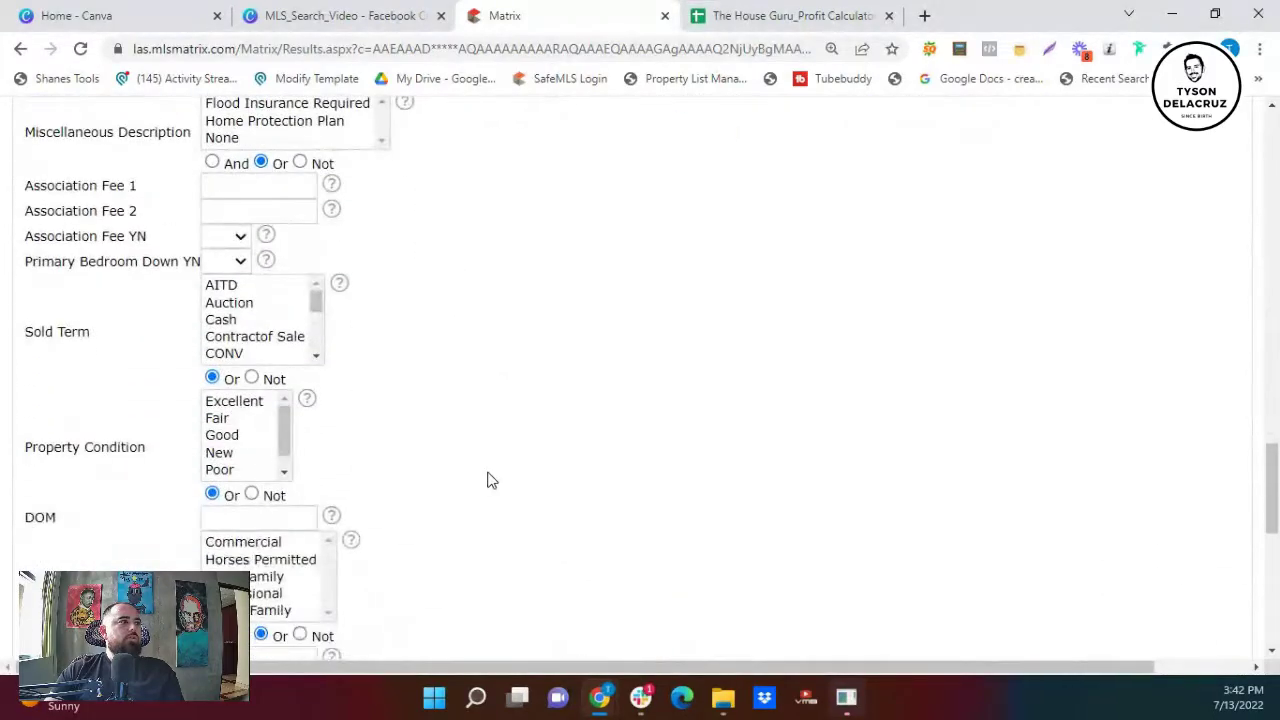
scroll(490, 480, down, 7)
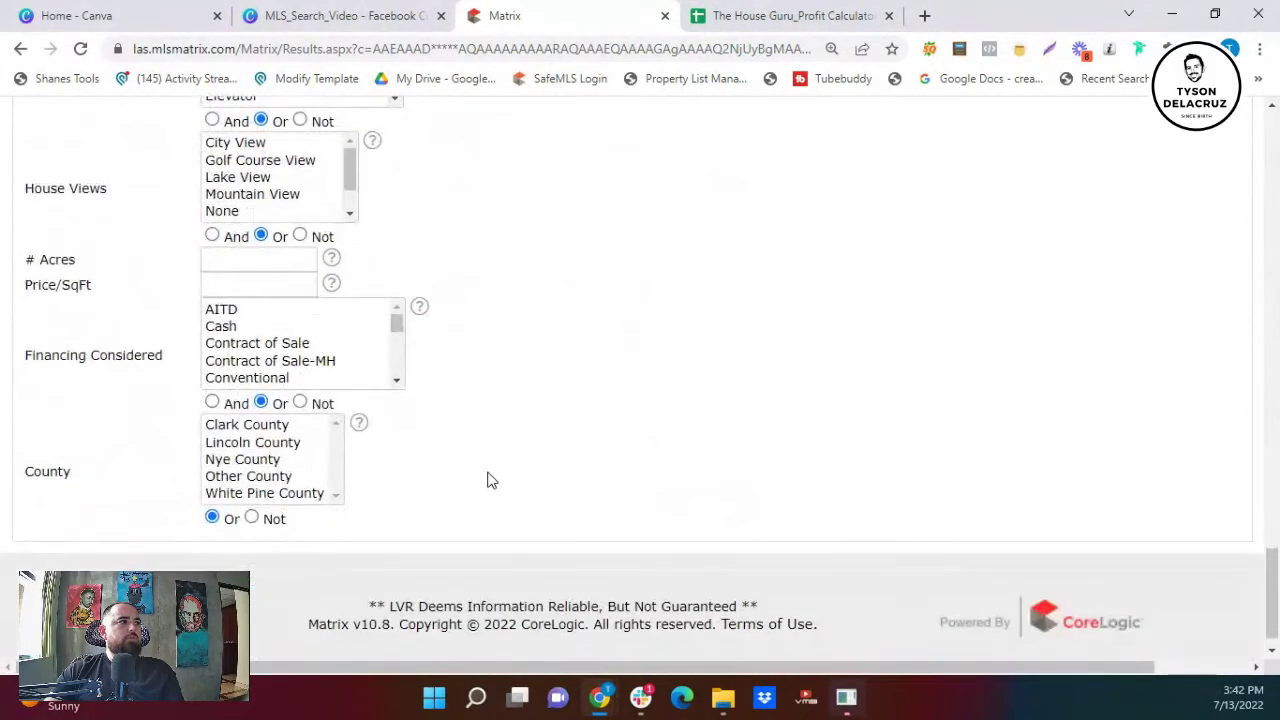
scroll(490, 480, up, 4)
scroll(377, 451, down, 3)
scroll(294, 489, down, 2)
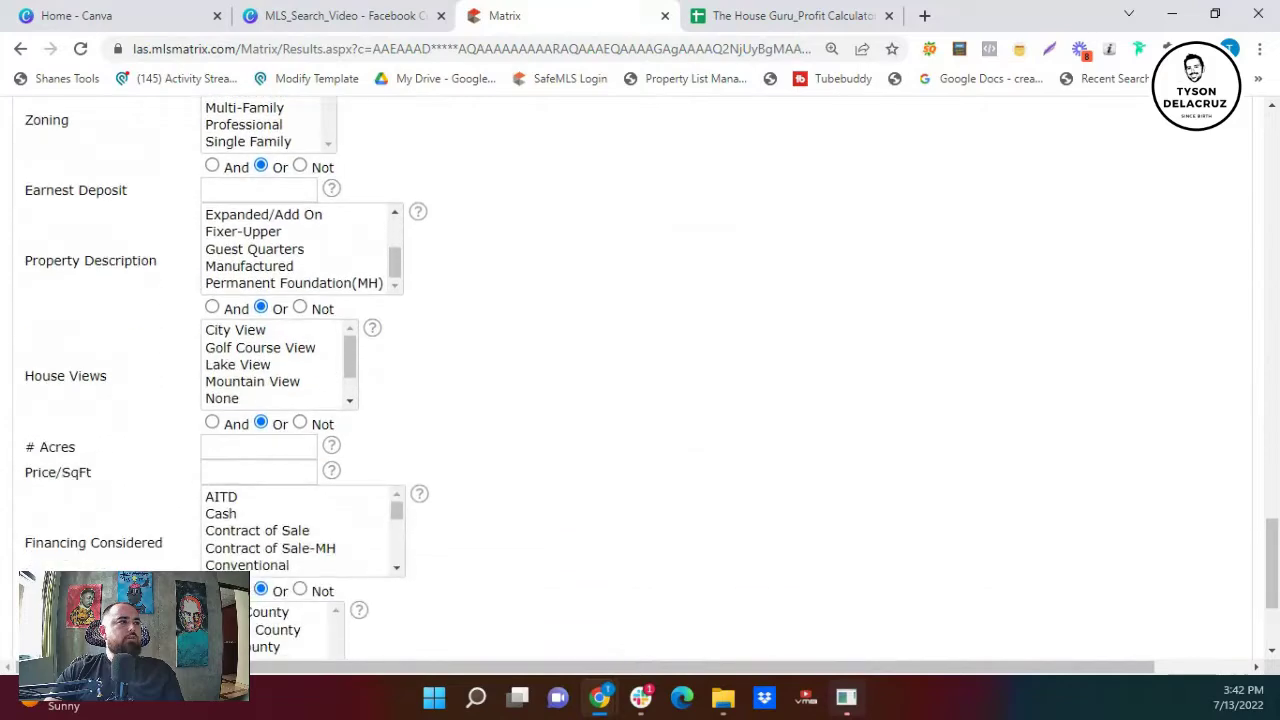
scroll(314, 530, down, 3)
scroll(314, 530, up, 3)
scroll(434, 300, up, 9)
scroll(434, 318, up, 5)
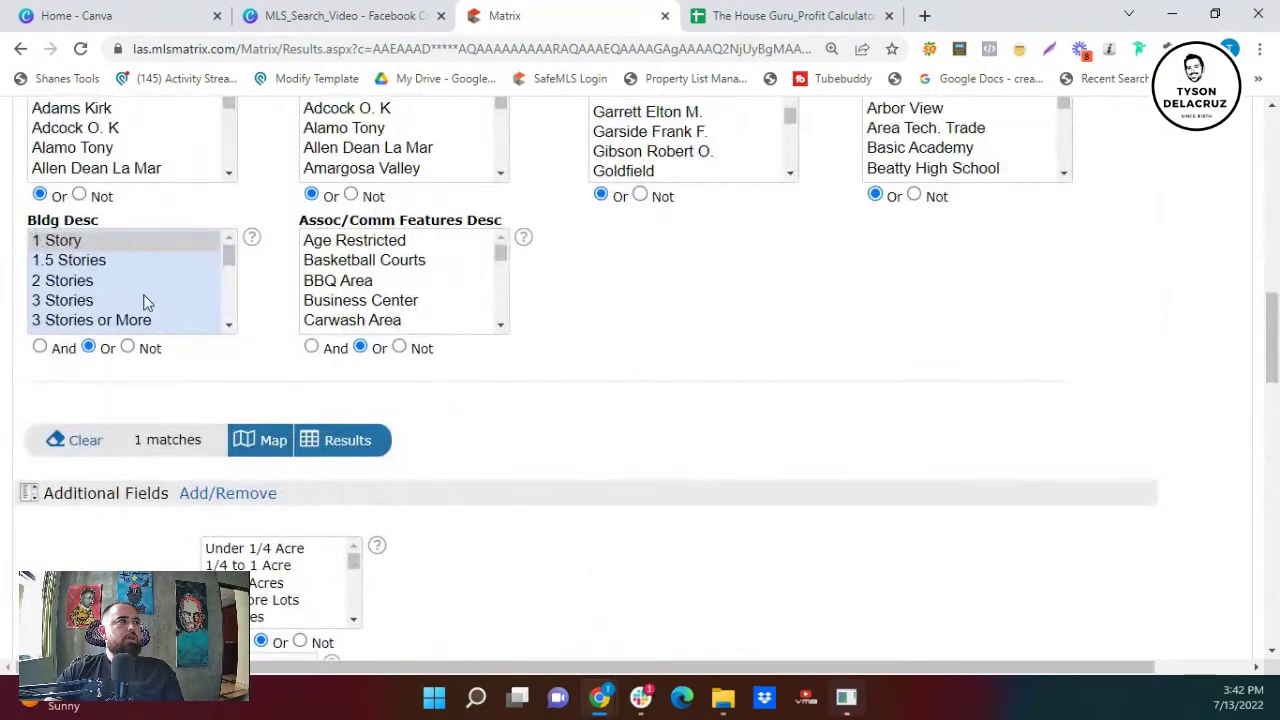
scroll(133, 297, down, 5)
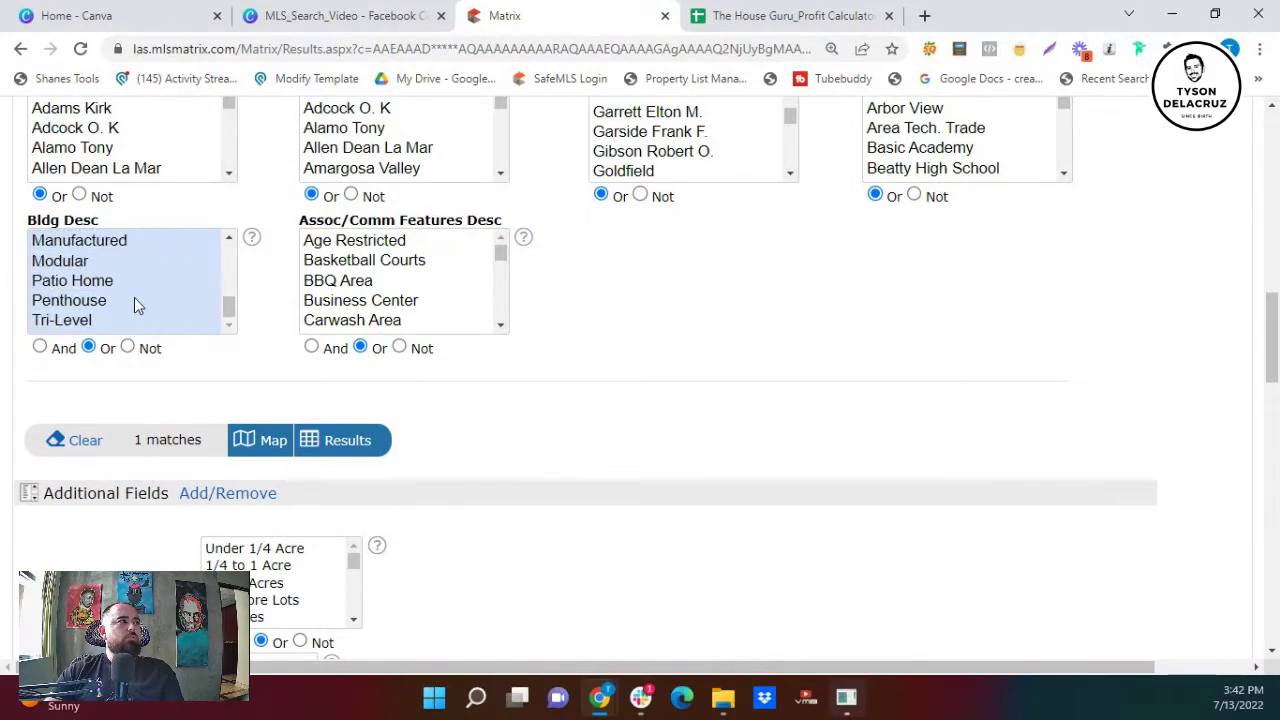
scroll(151, 321, down, 1)
scroll(200, 226, up, 4)
scroll(698, 414, up, 2)
scroll(974, 337, up, 5)
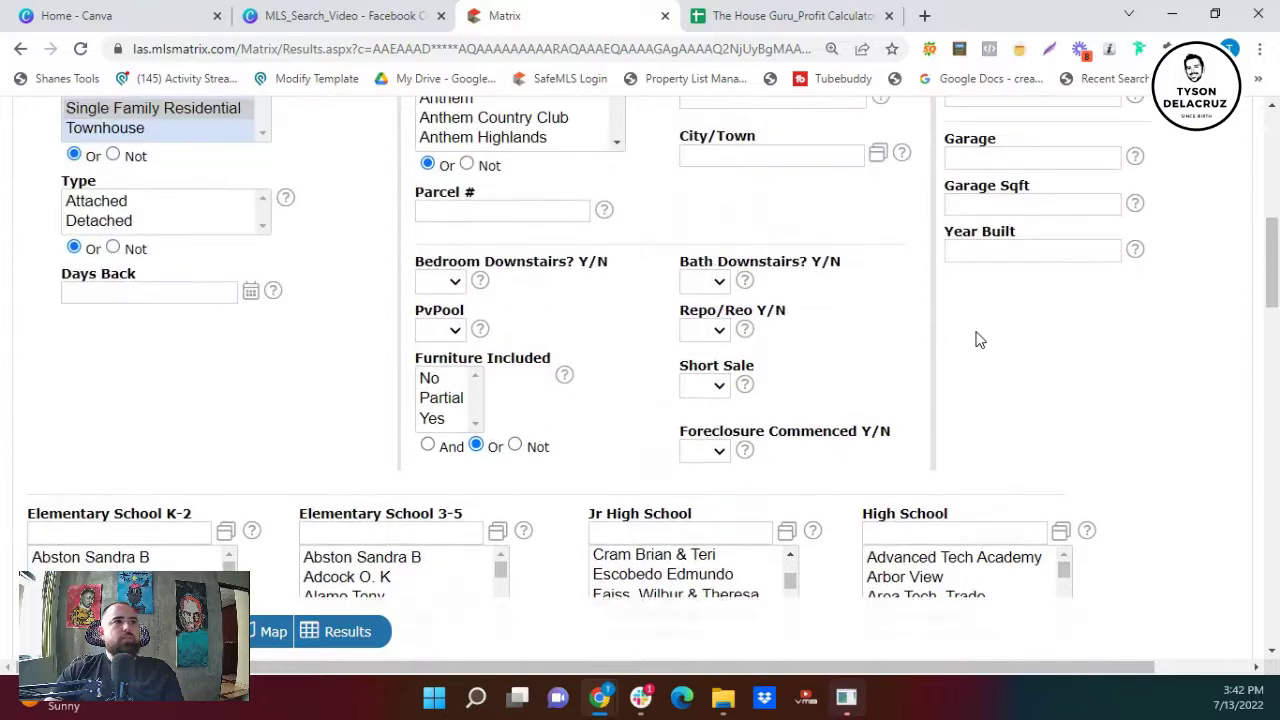
scroll(995, 373, up, 3)
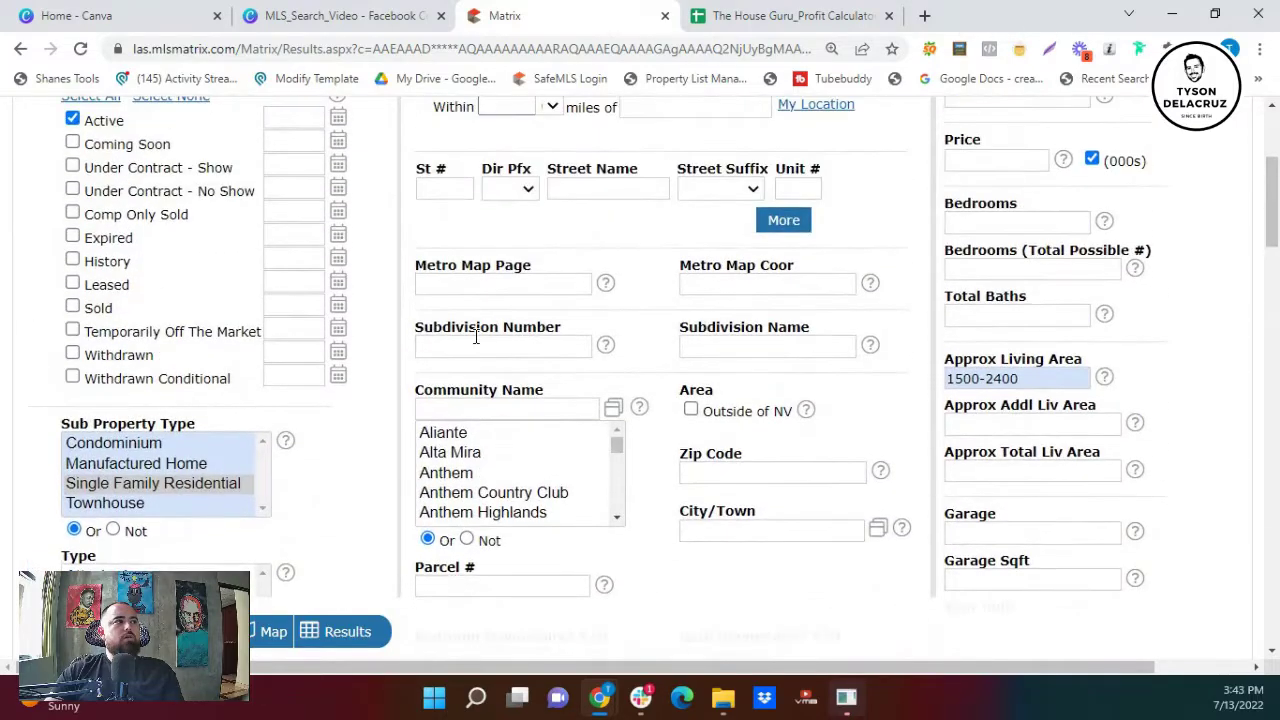
triple_click(1029, 565)
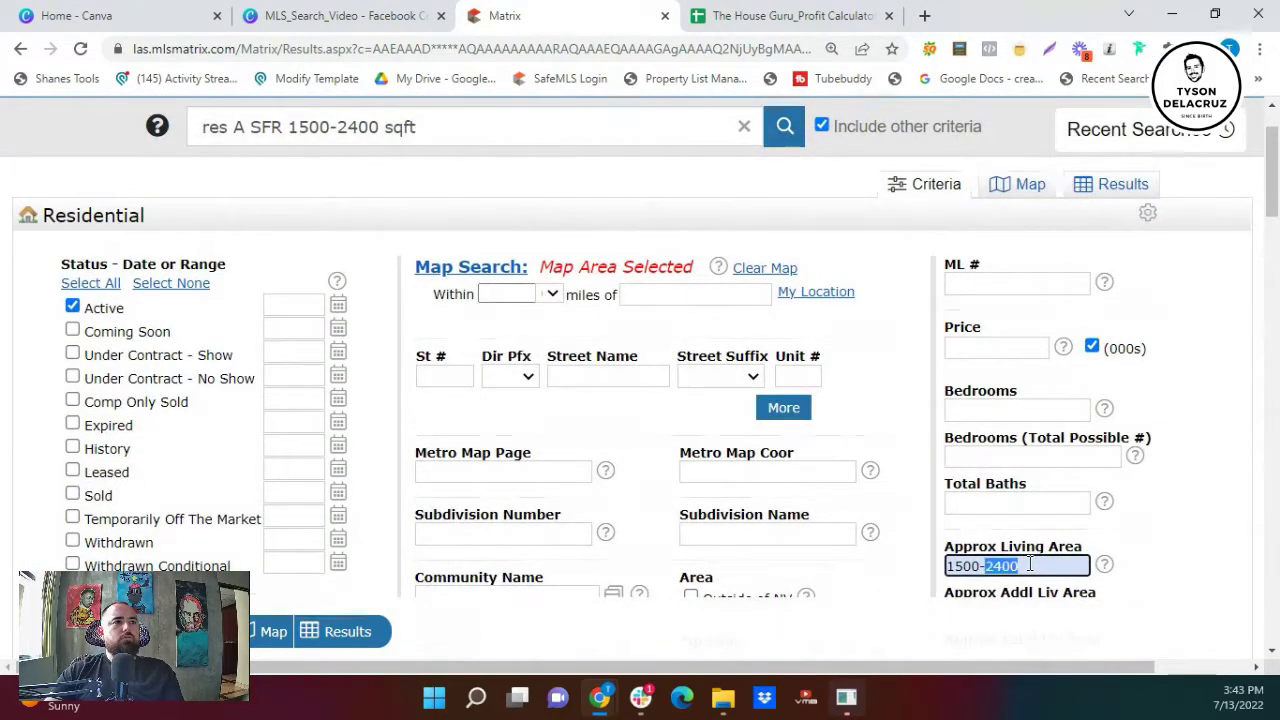
key(BackSpace)
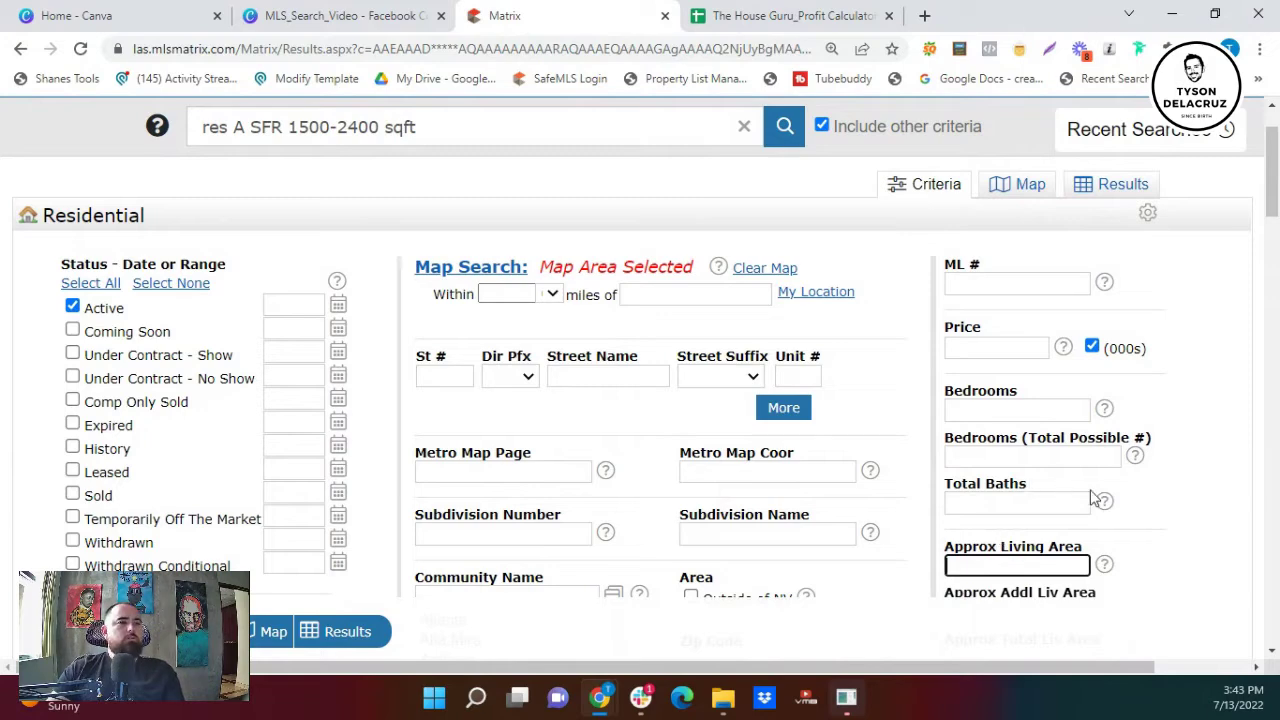
scroll(1134, 542, down, 2)
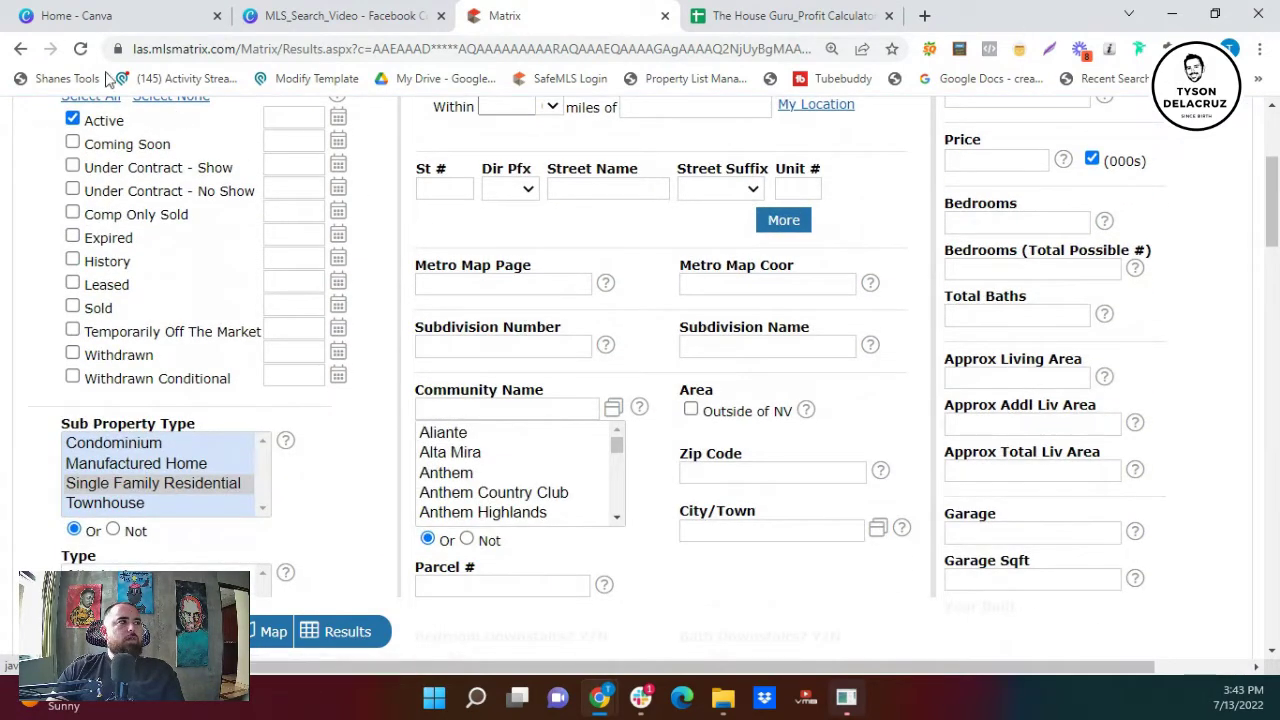
click(80, 48)
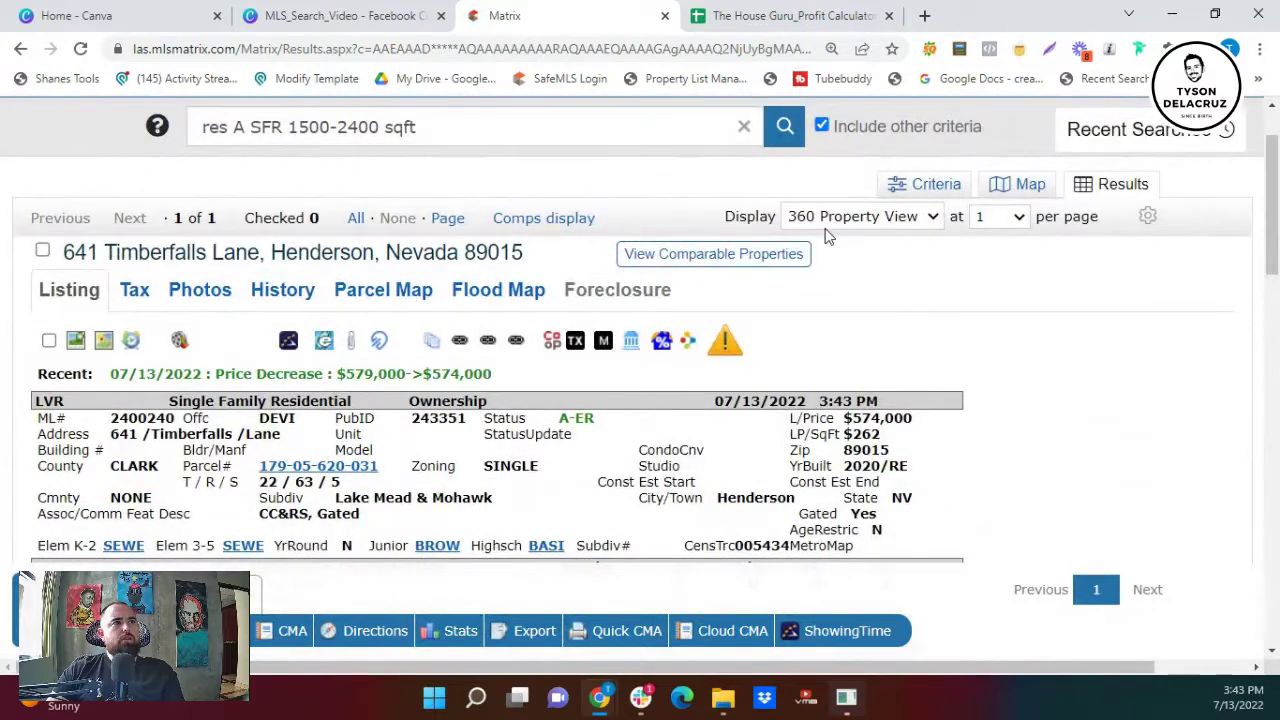
click(832, 220)
scroll(837, 280, up, 3)
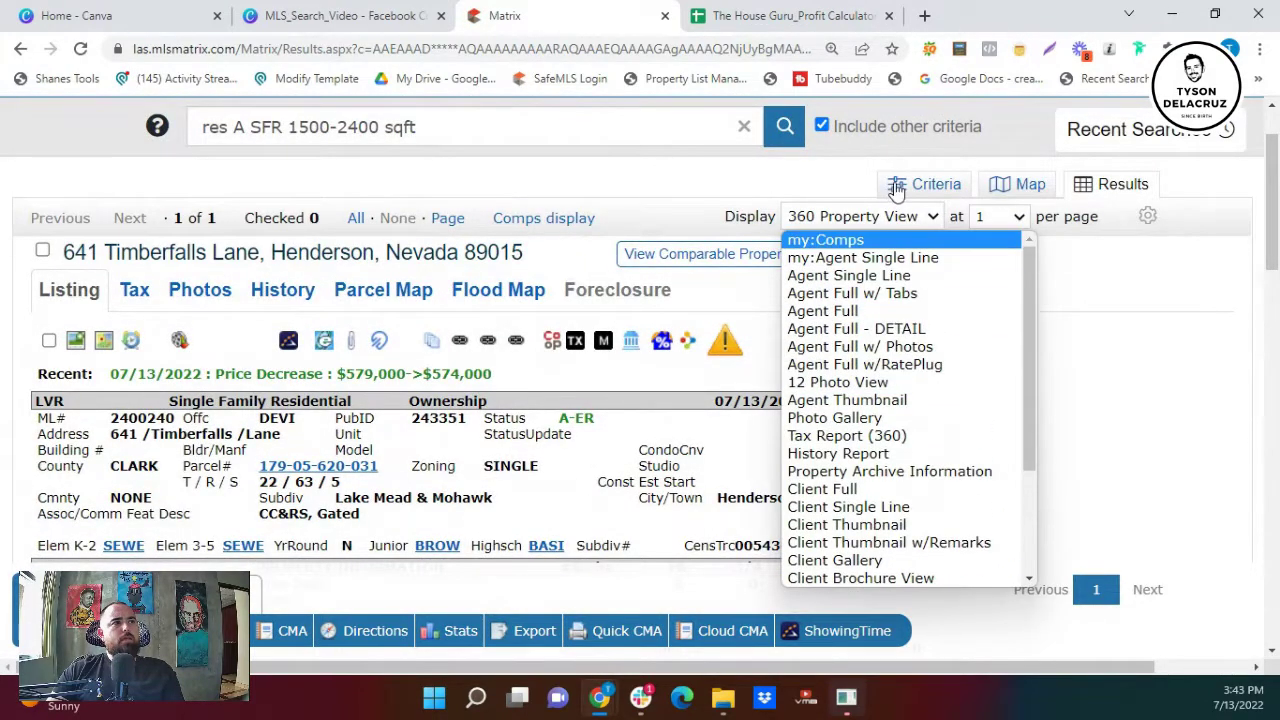
click(897, 184)
click(897, 184)
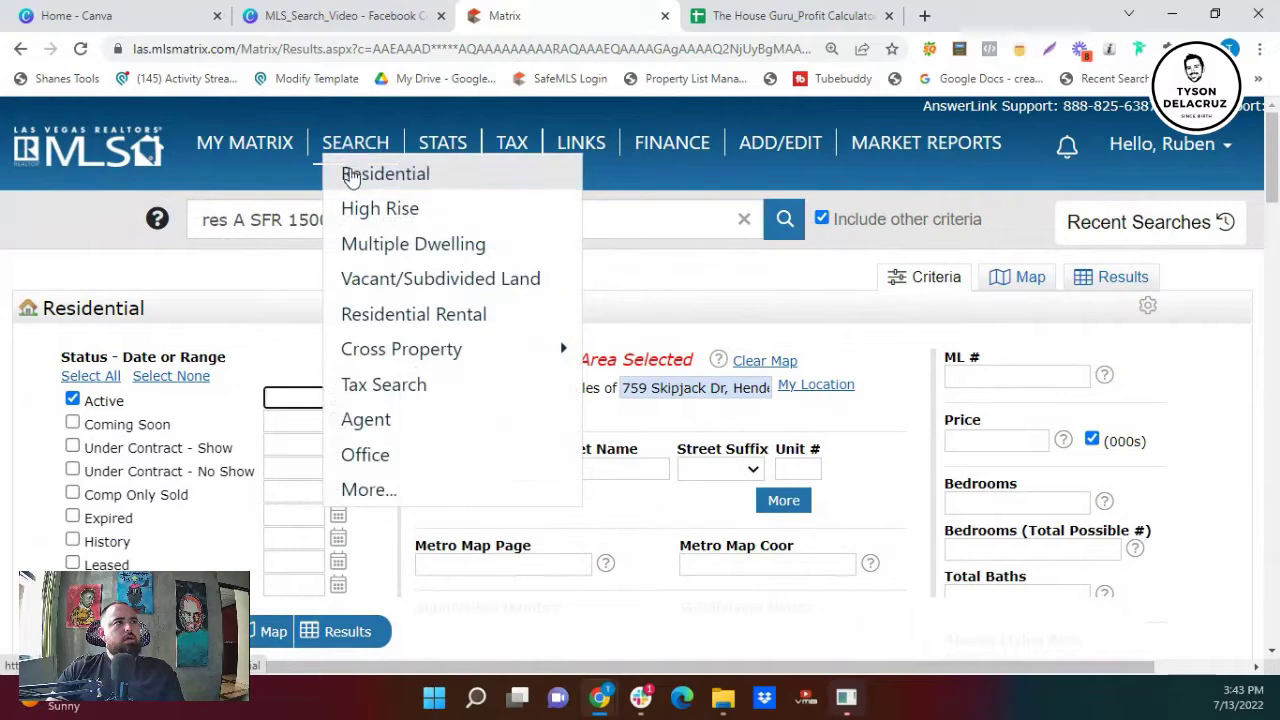
click(349, 174)
scroll(906, 385, down, 1)
click(1026, 506)
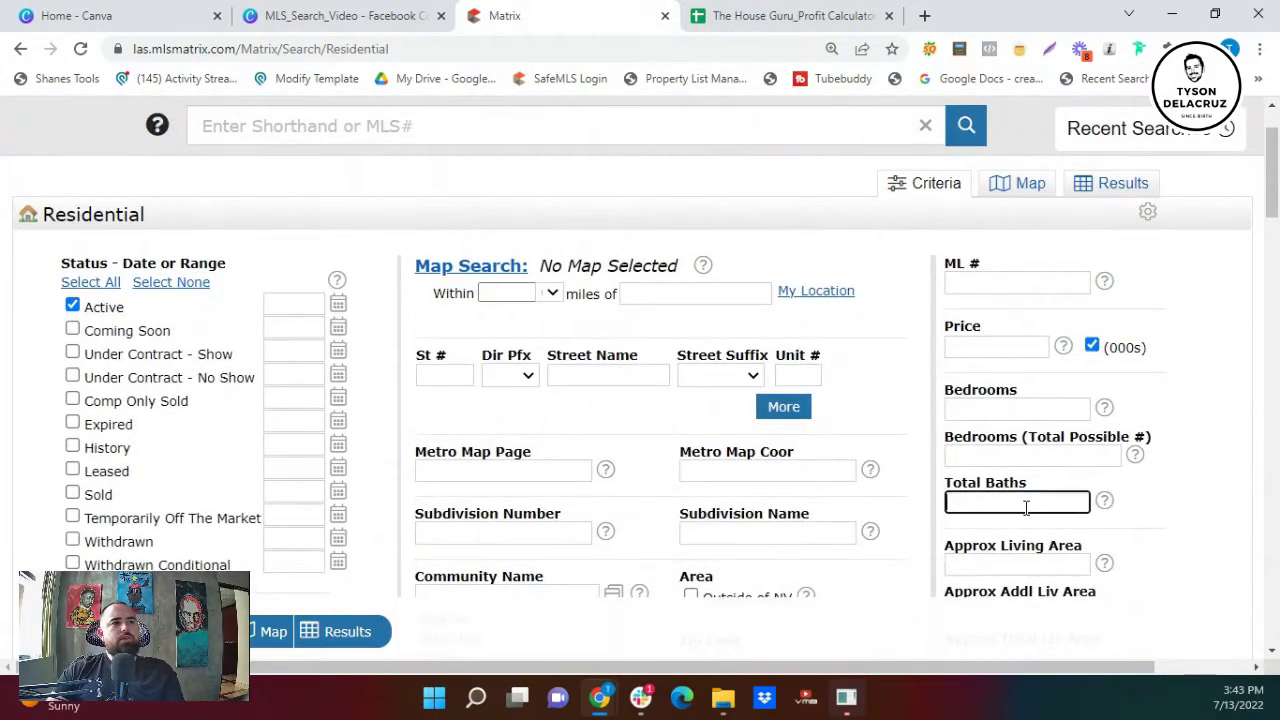
click(1030, 569)
text(200-)
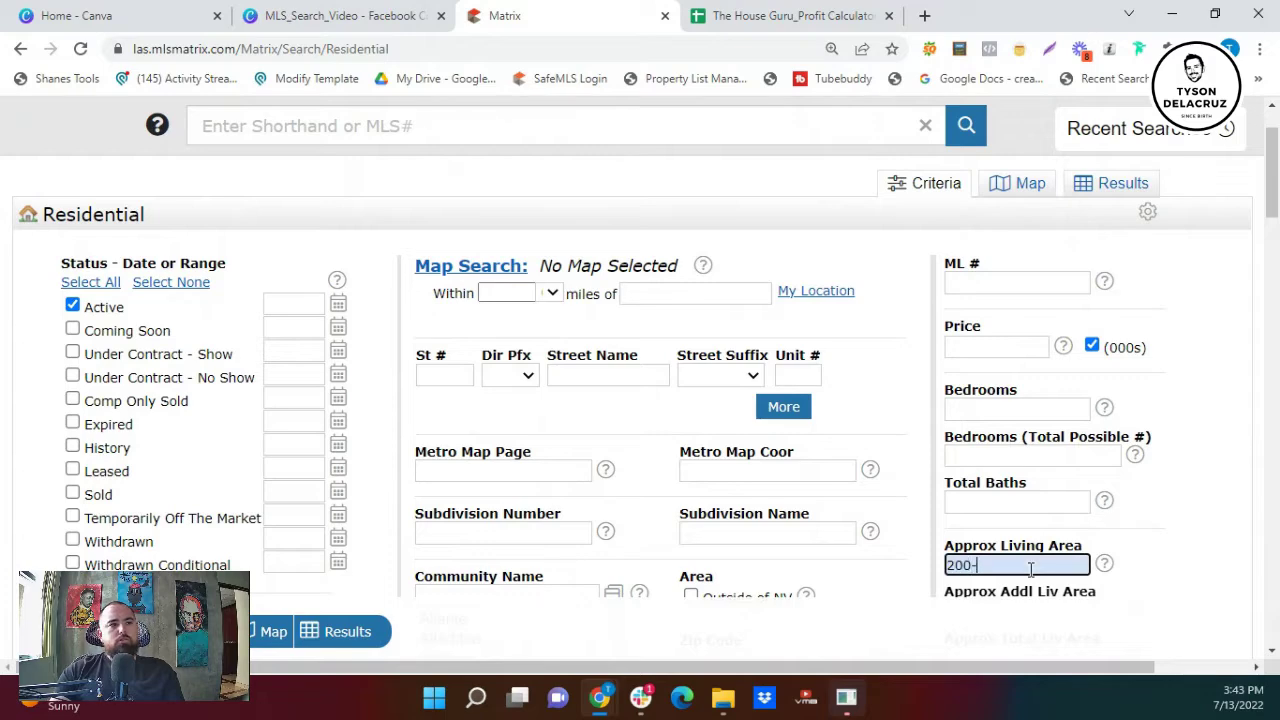
key(BackSpace)
text(0-)
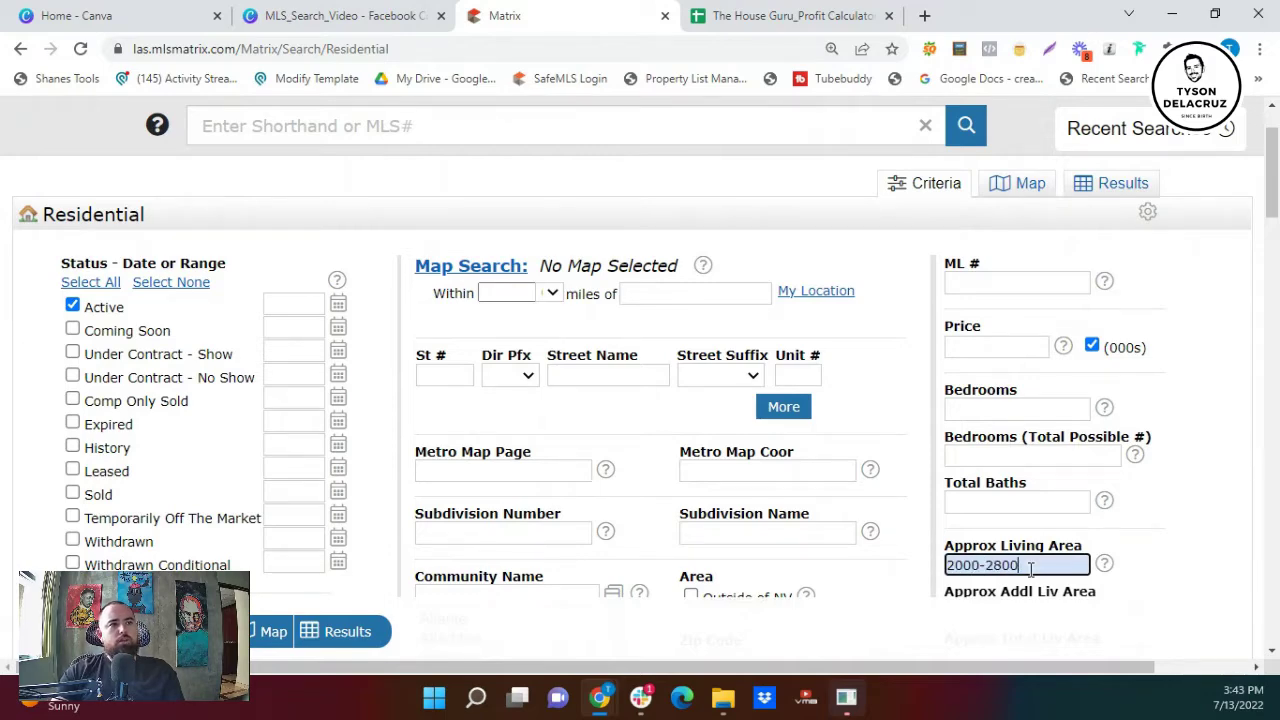
click(680, 443)
scroll(603, 431, down, 3)
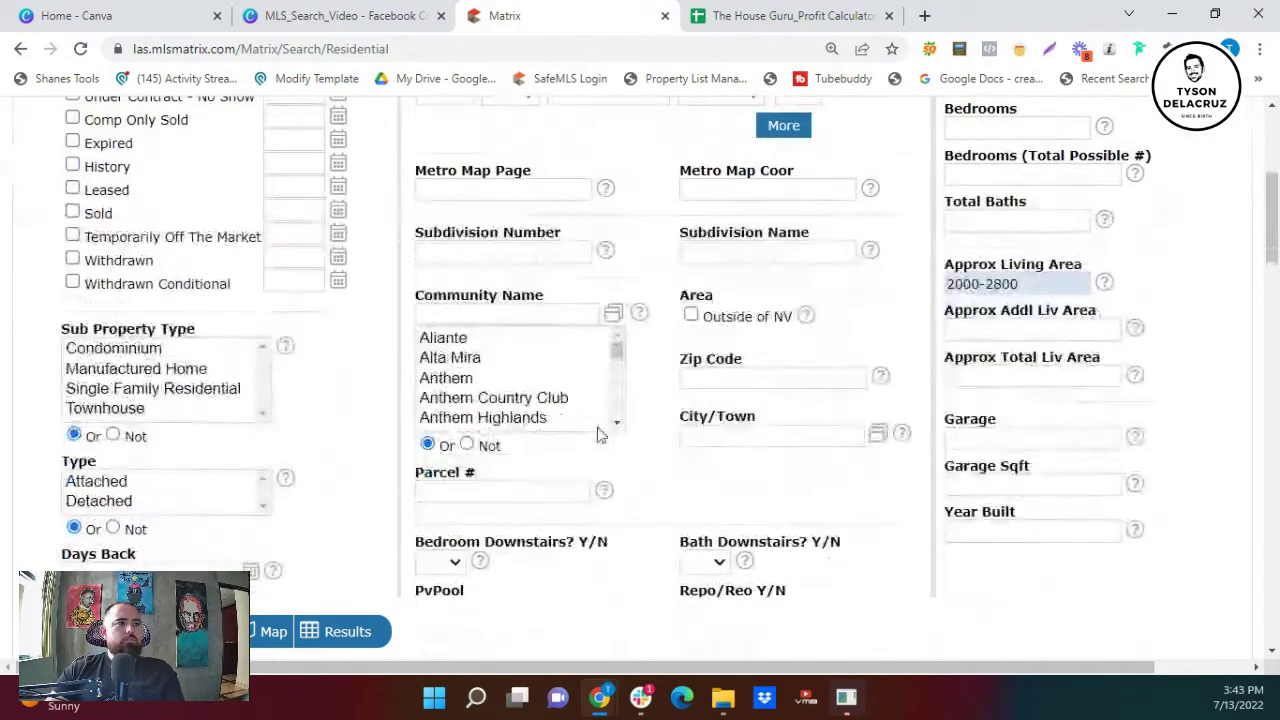
scroll(250, 380, down, 2)
click(161, 205)
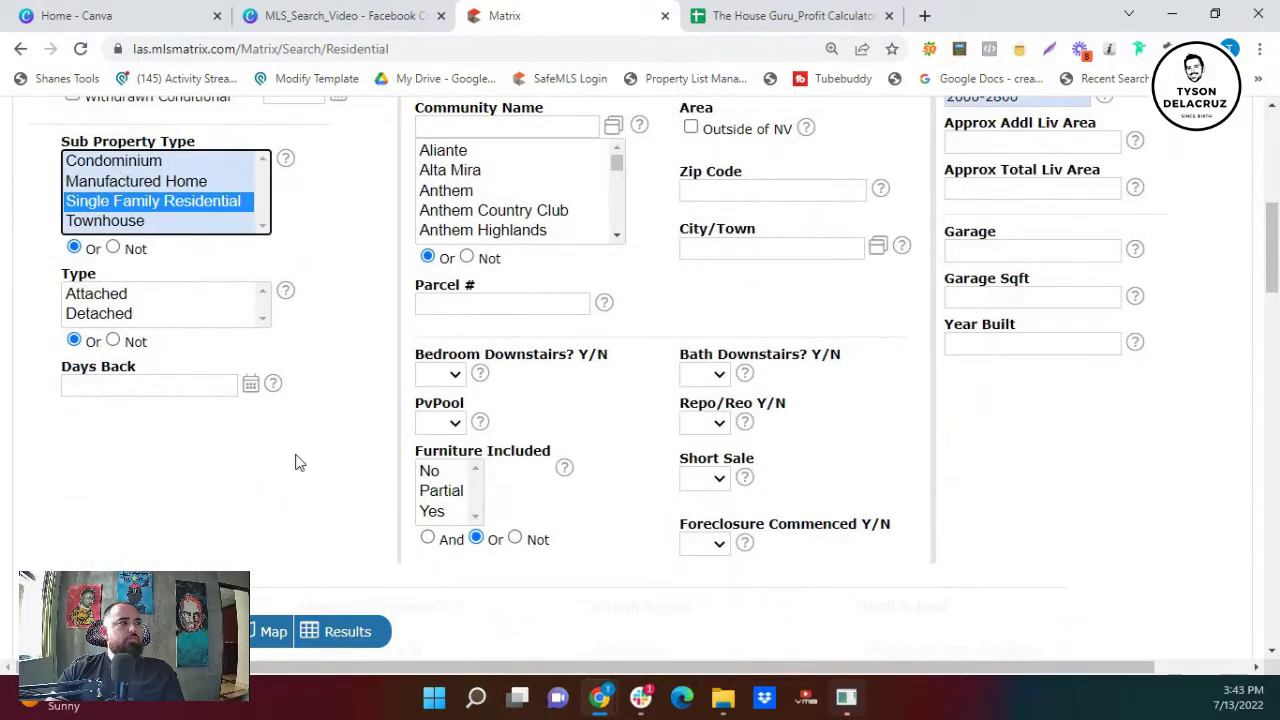
scroll(298, 463, down, 4)
scroll(110, 465, down, 3)
scroll(110, 460, up, 3)
click(100, 428)
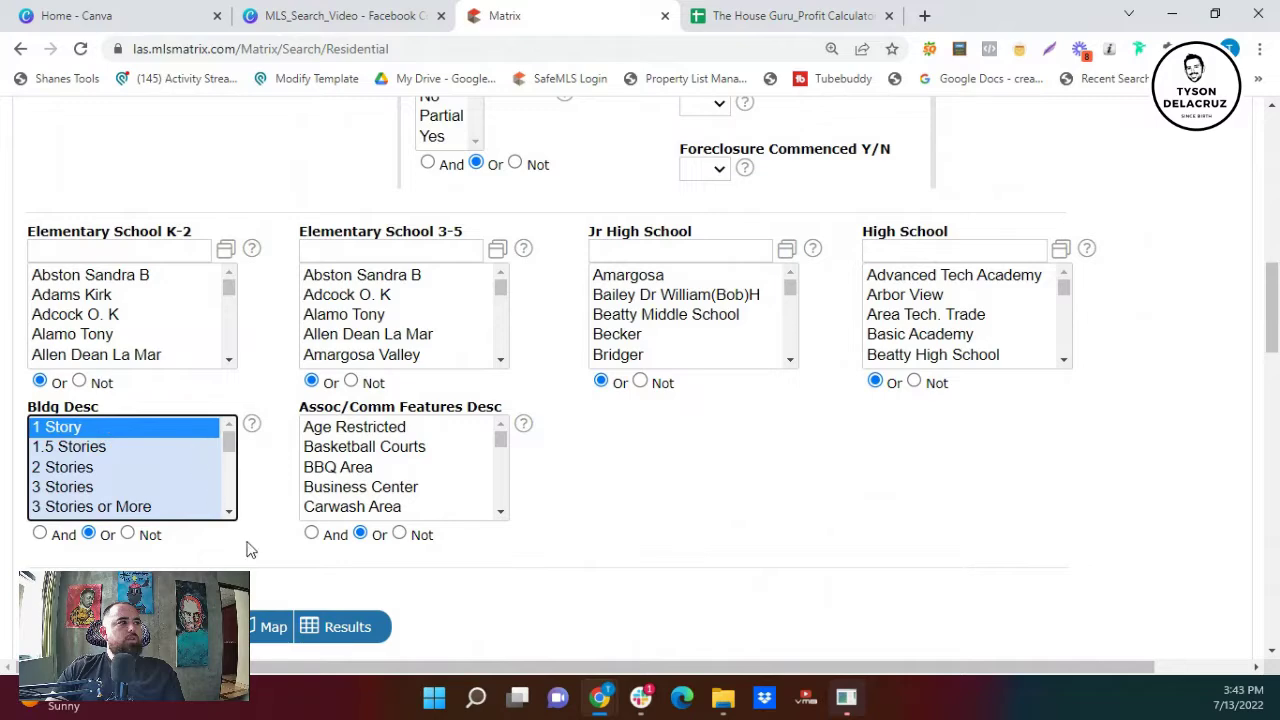
scroll(635, 569, down, 3)
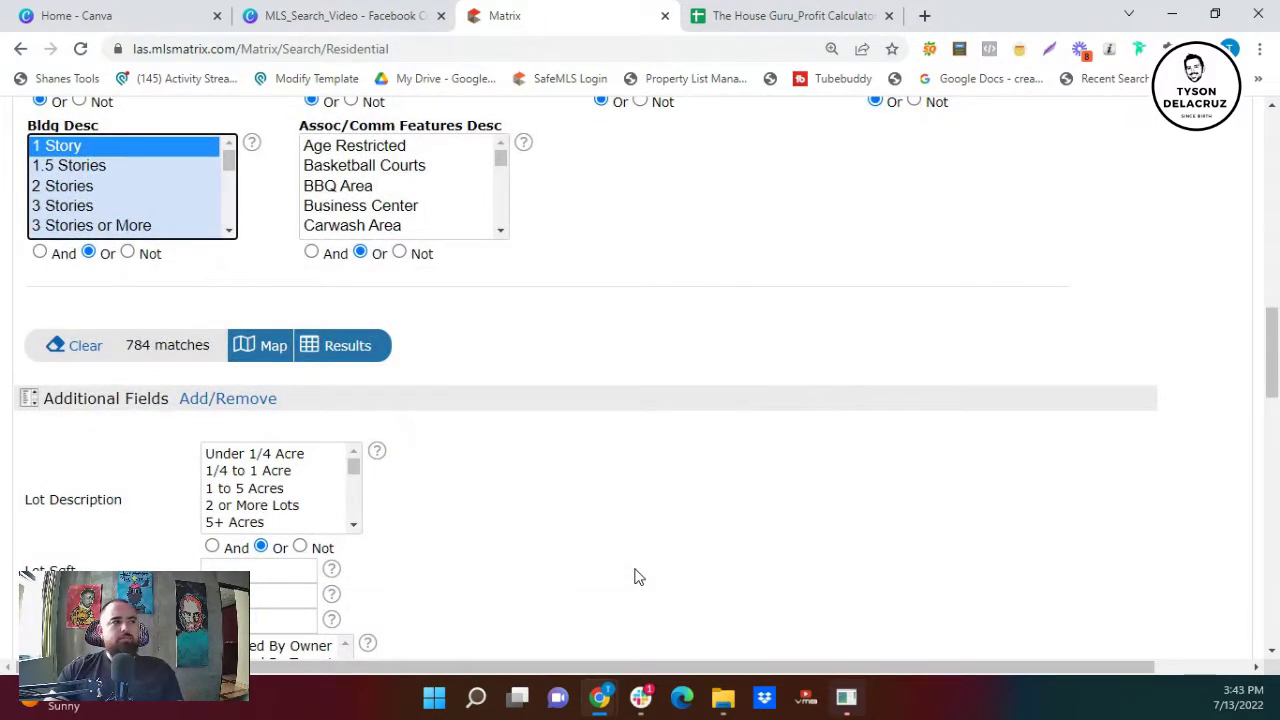
scroll(607, 598, down, 1)
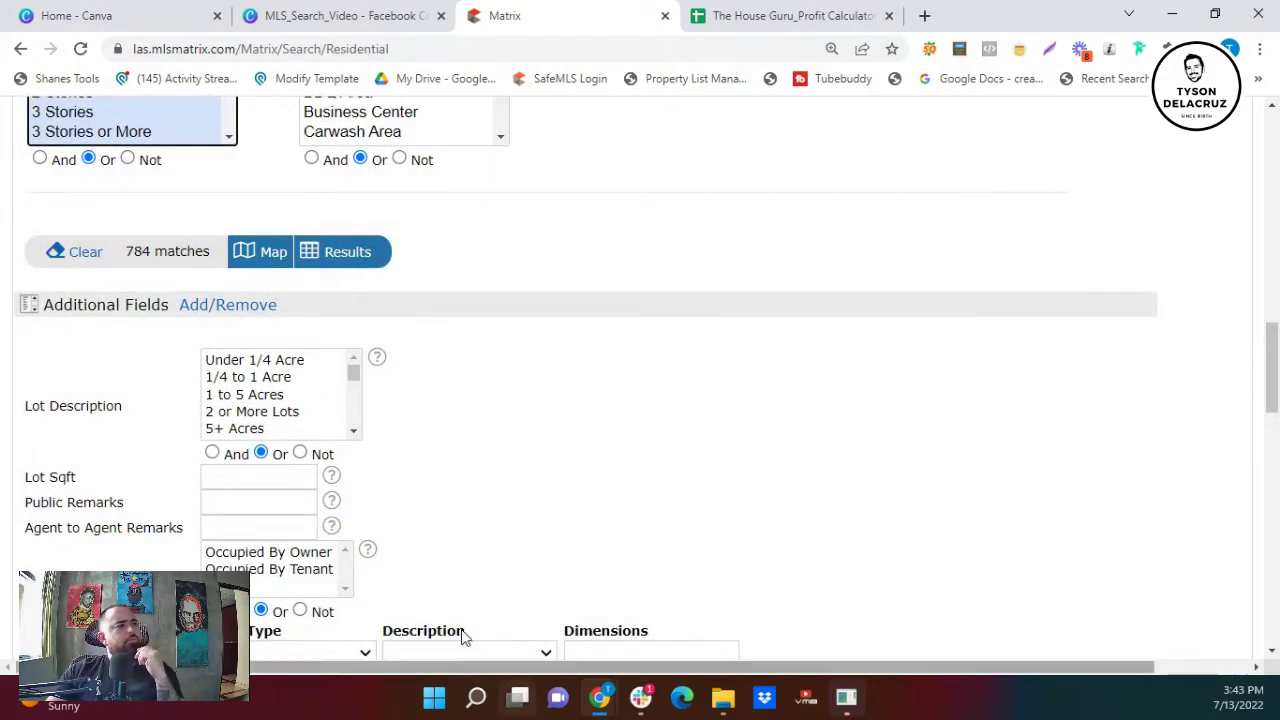
scroll(450, 622, down, 1)
scroll(410, 540, down, 2)
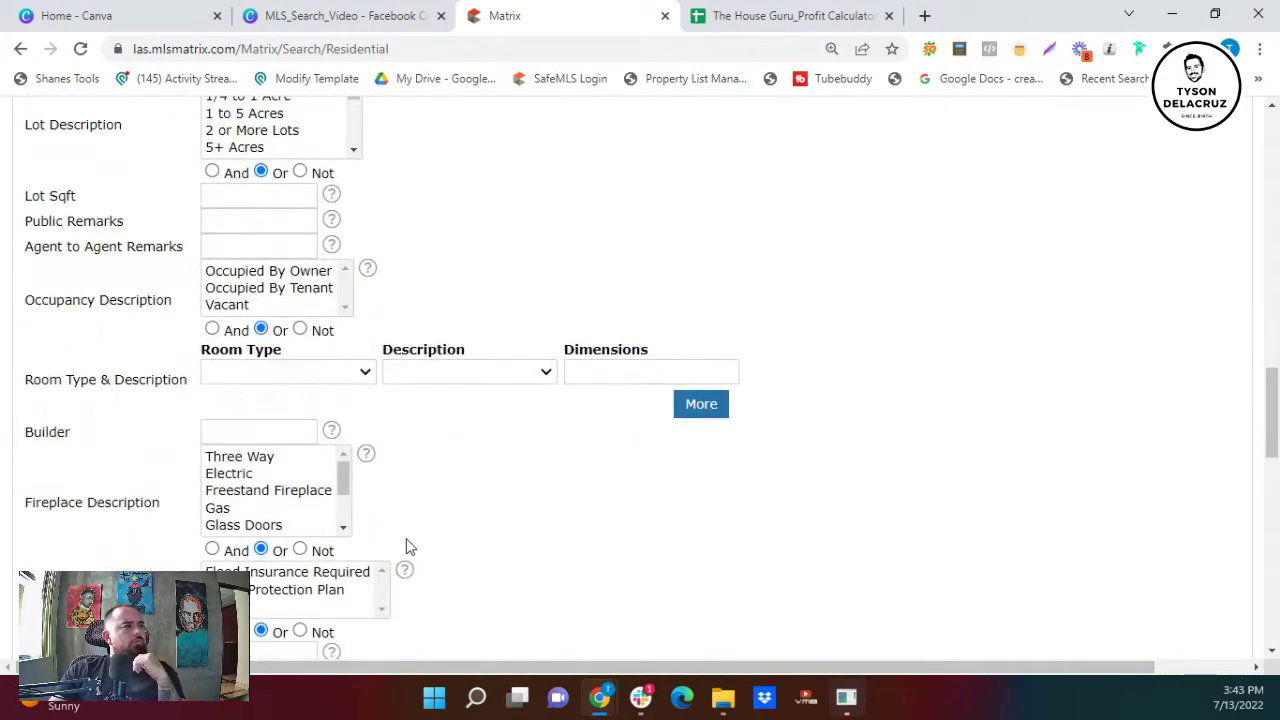
scroll(400, 540, down, 1)
scroll(385, 556, down, 2)
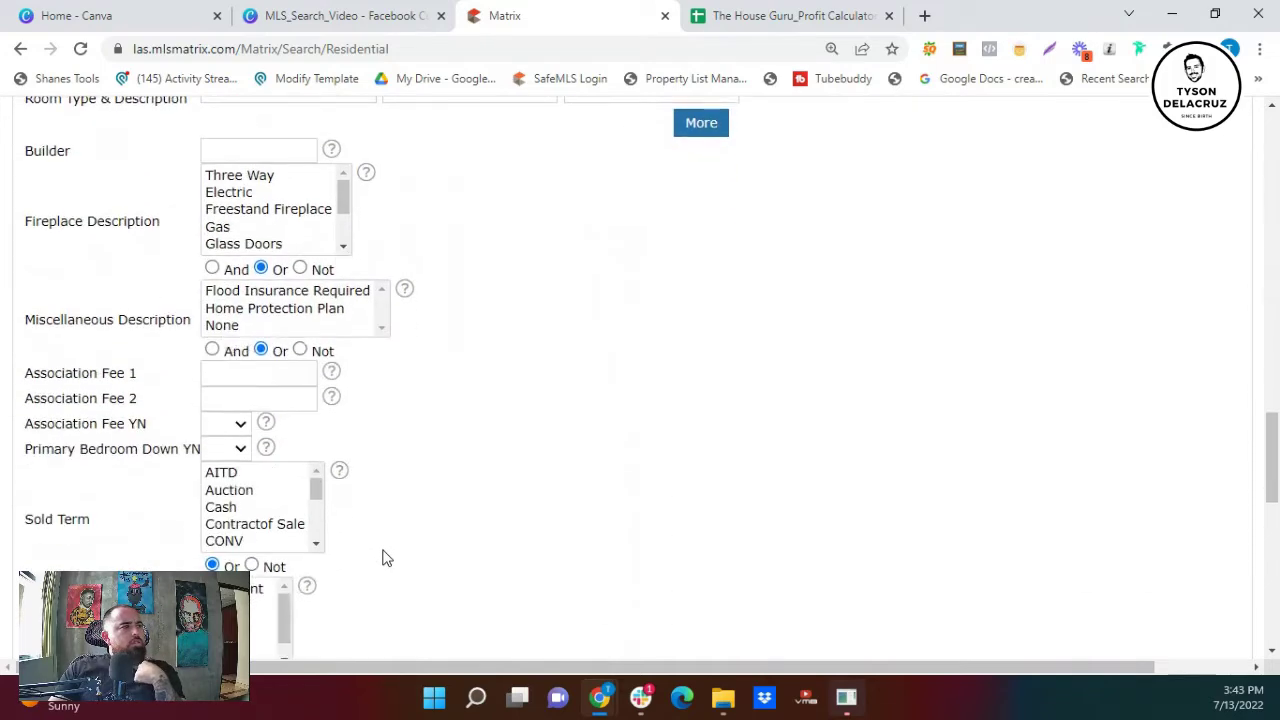
- Set Association Fee YN to No
click(240, 425)
click(225, 477)
scroll(363, 455, up, 5)
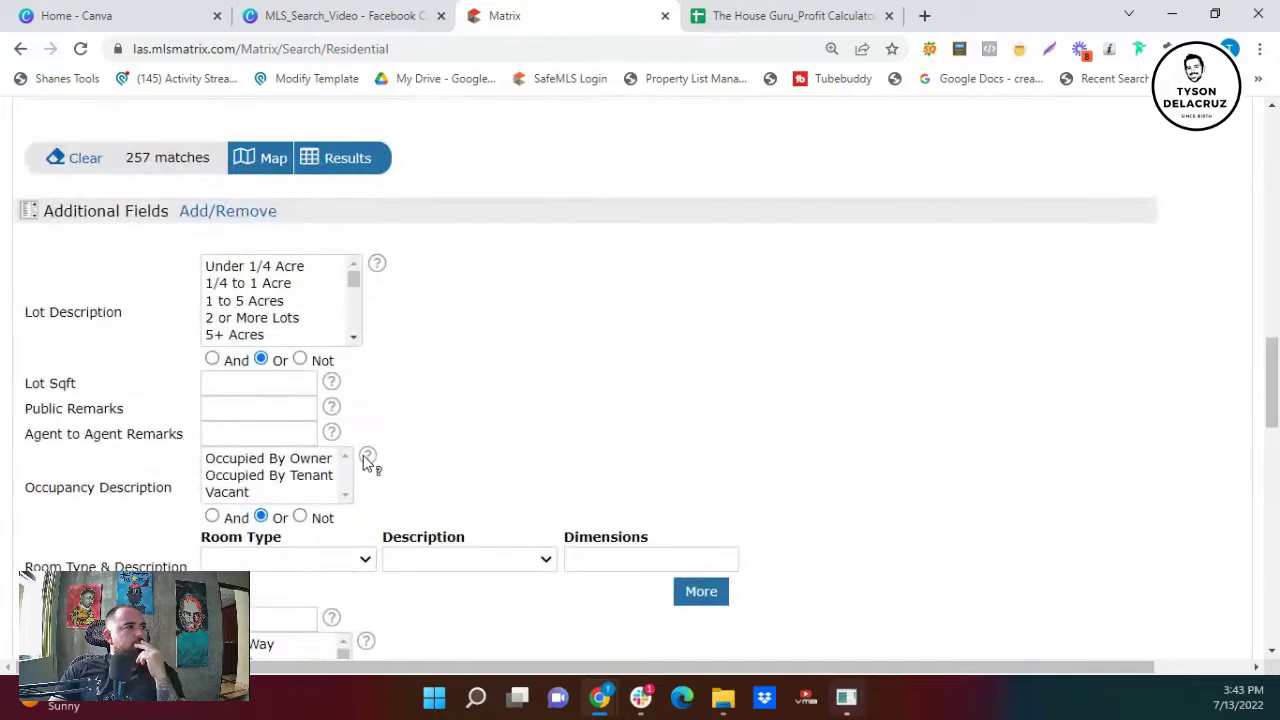
scroll(363, 455, down, 5)
scroll(363, 455, up, 6)
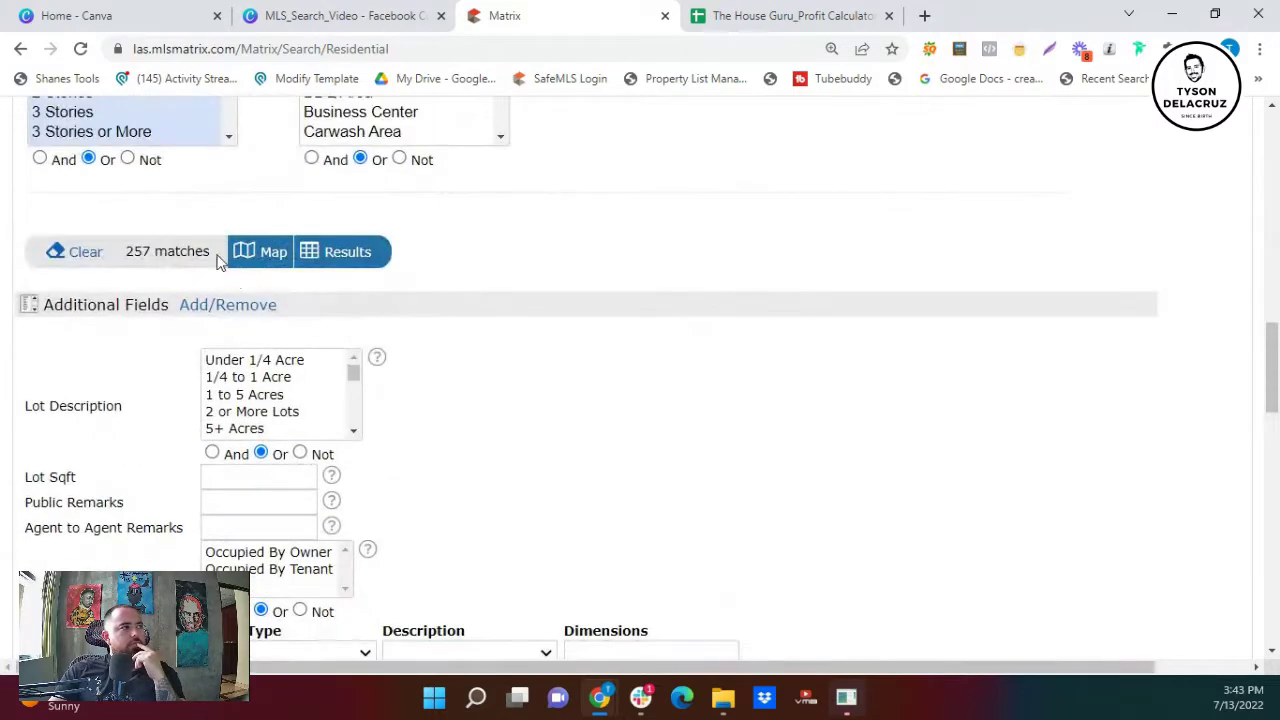
- Select Owner Will Carry and Lease Option under Financing Considered
scroll(214, 334, down, 4)
scroll(290, 408, down, 2)
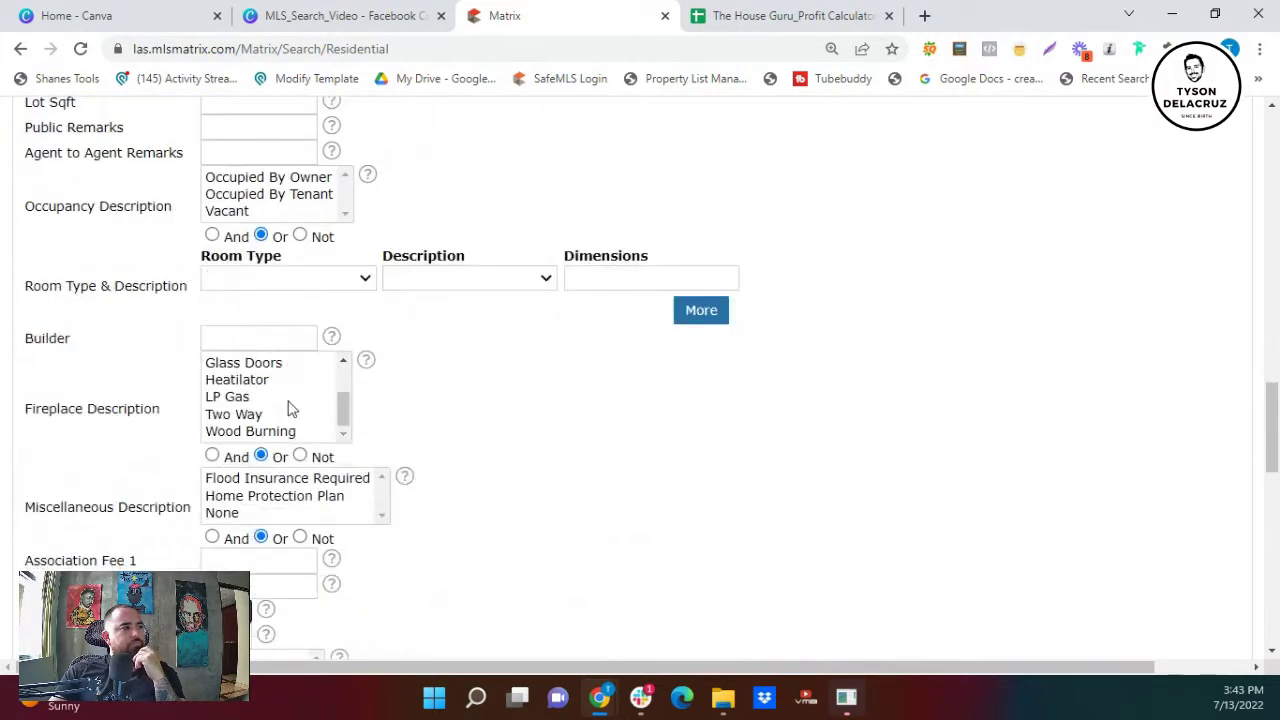
scroll(480, 486, down, 3)
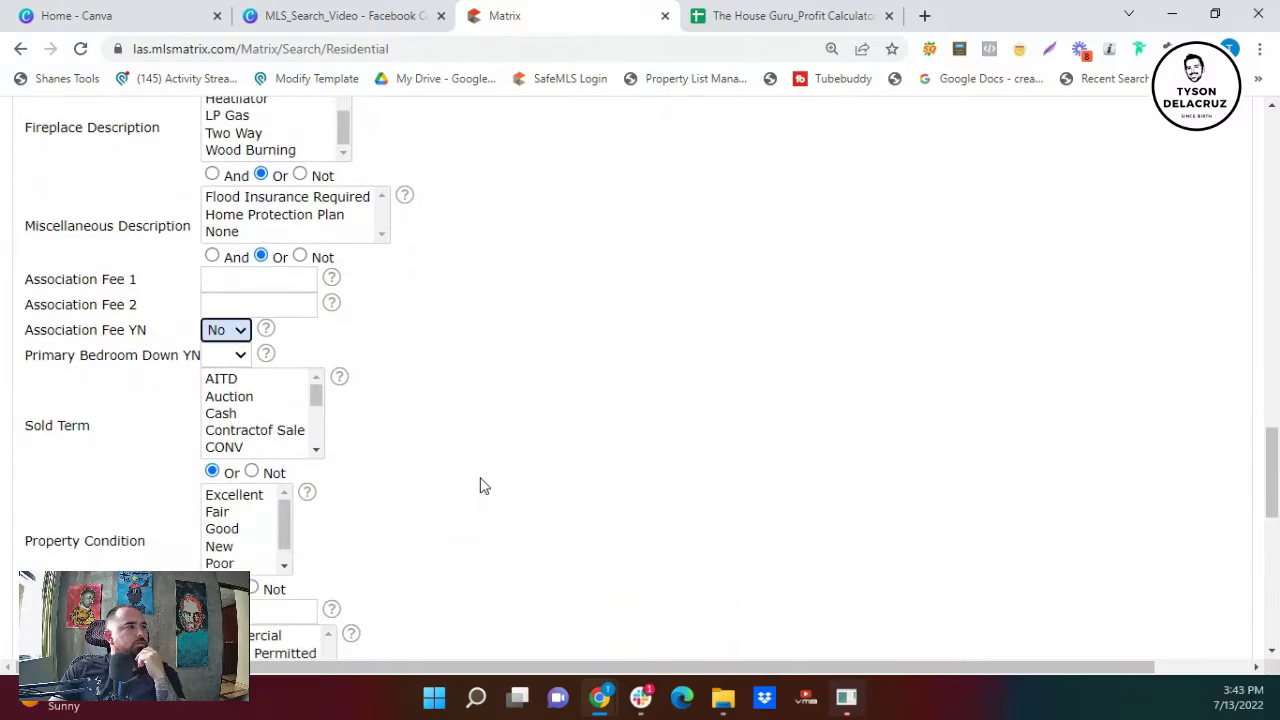
scroll(480, 486, down, 3)
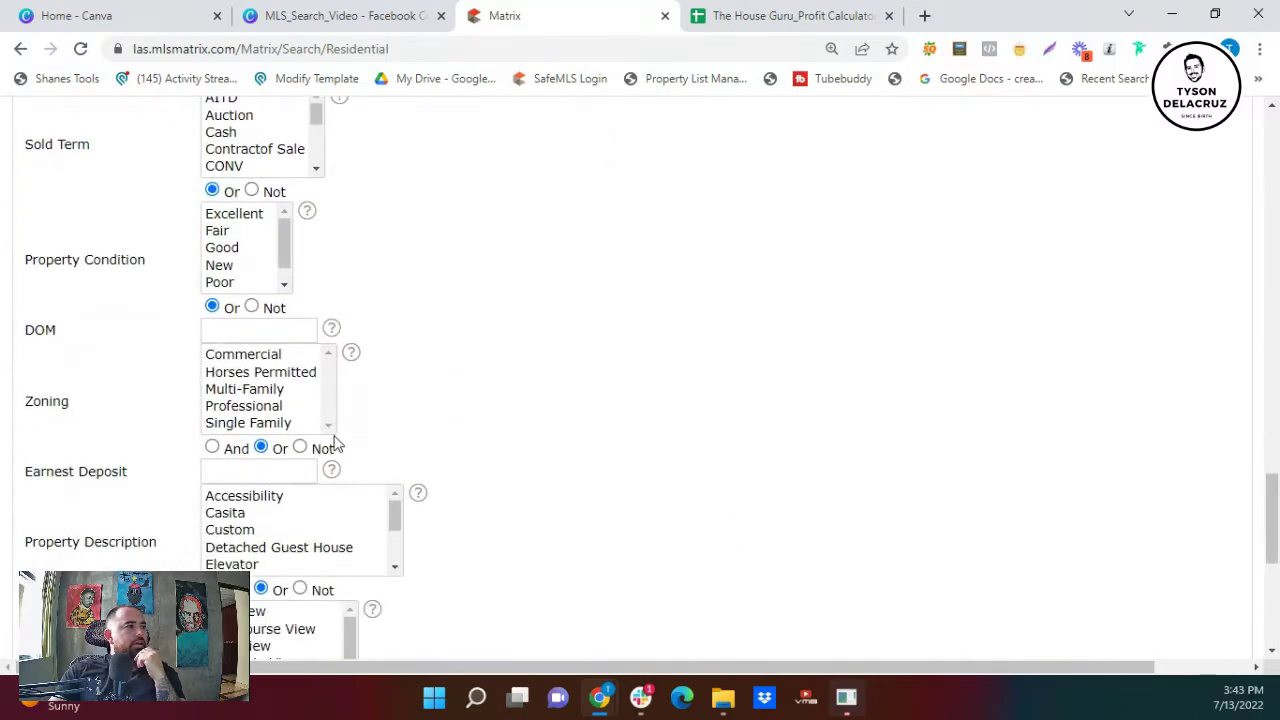
scroll(326, 437, down, 1)
scroll(343, 588, down, 1)
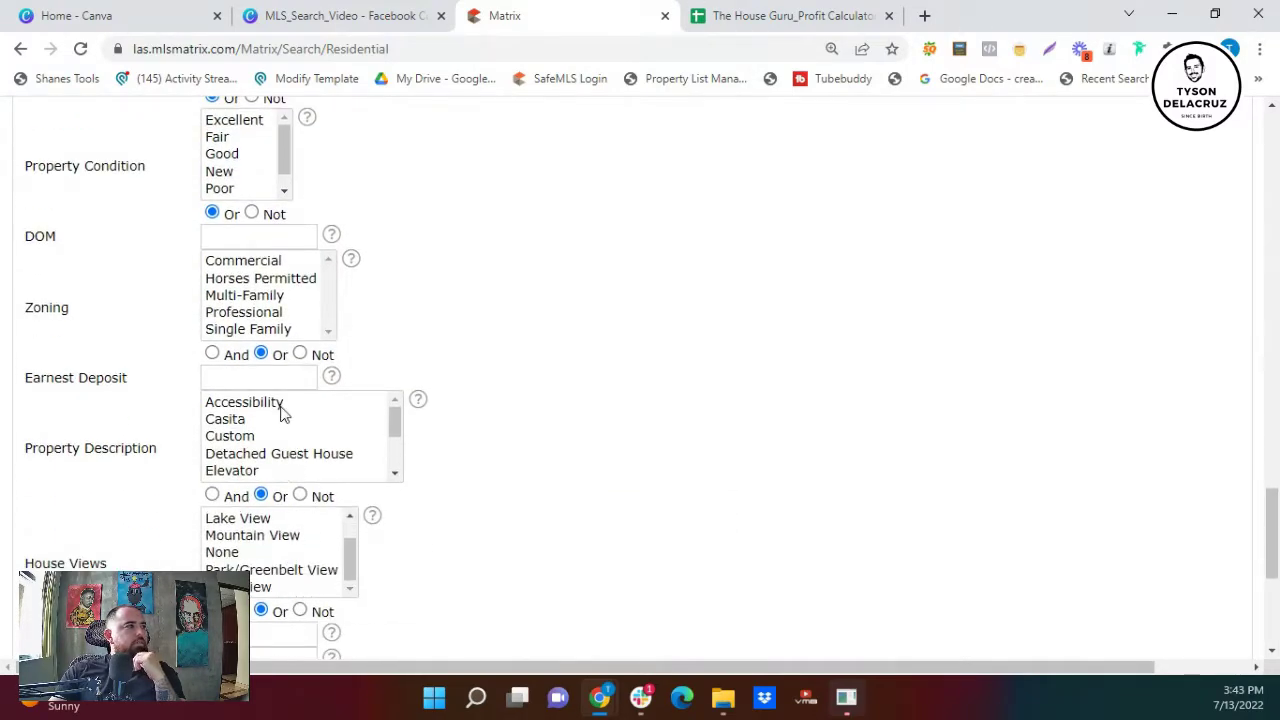
scroll(248, 470, down, 2)
scroll(323, 571, down, 1)
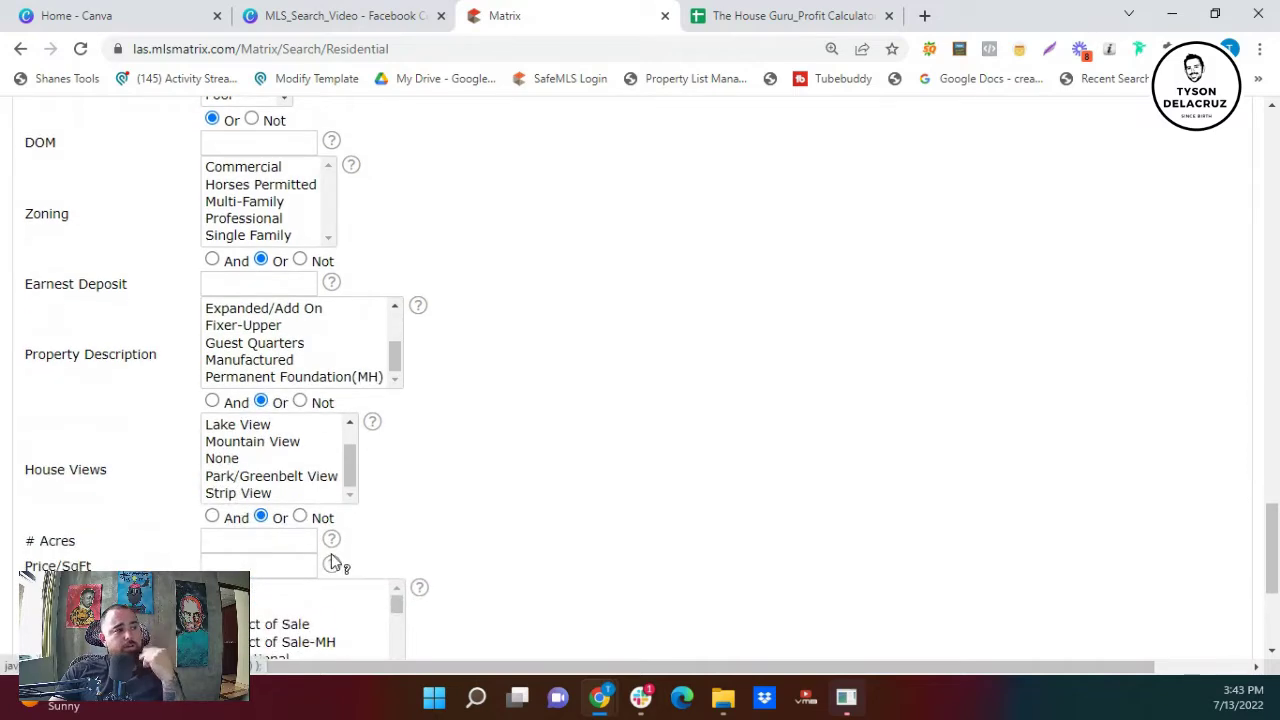
scroll(333, 558, down, 1)
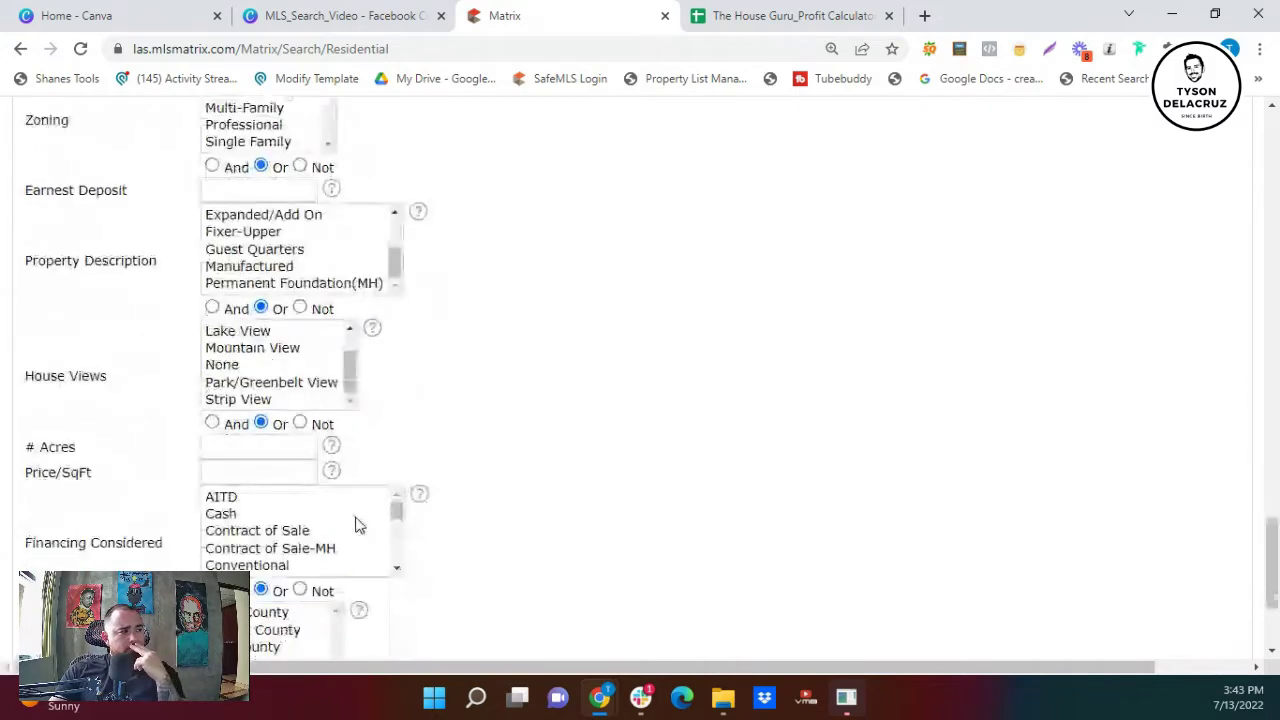
scroll(335, 553, down, 2)
scroll(326, 551, down, 3)
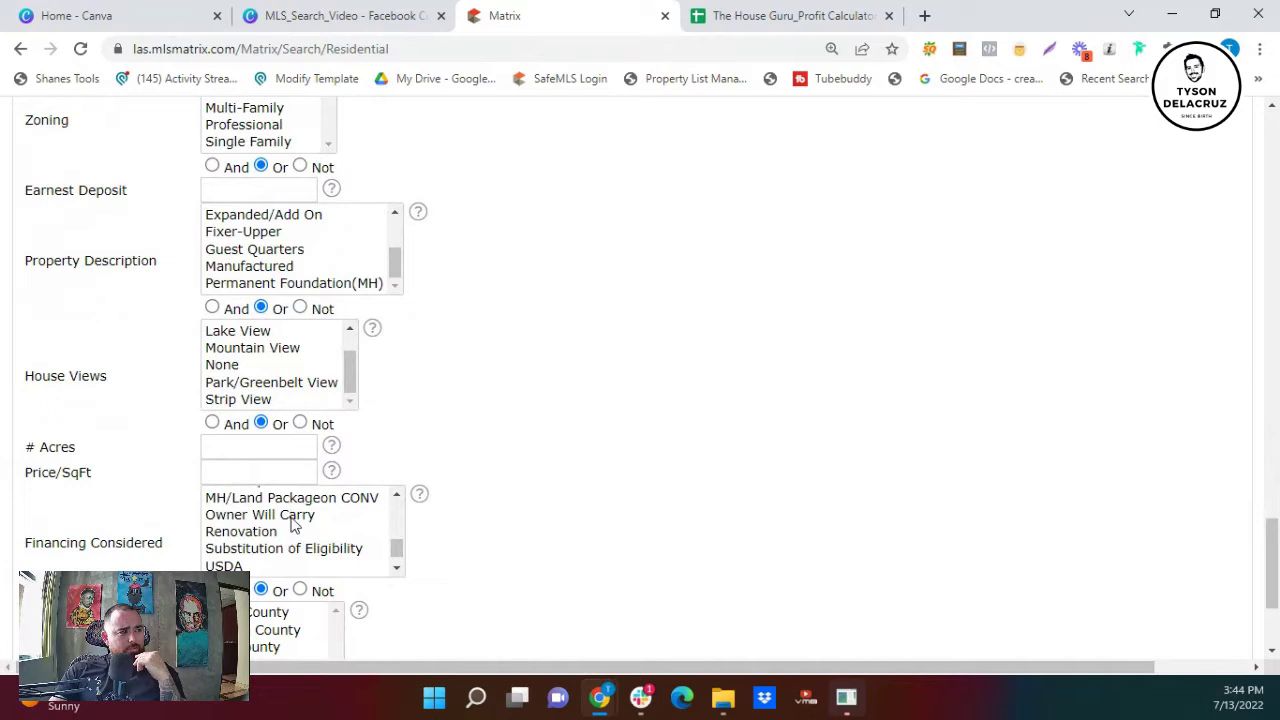
click(291, 516)
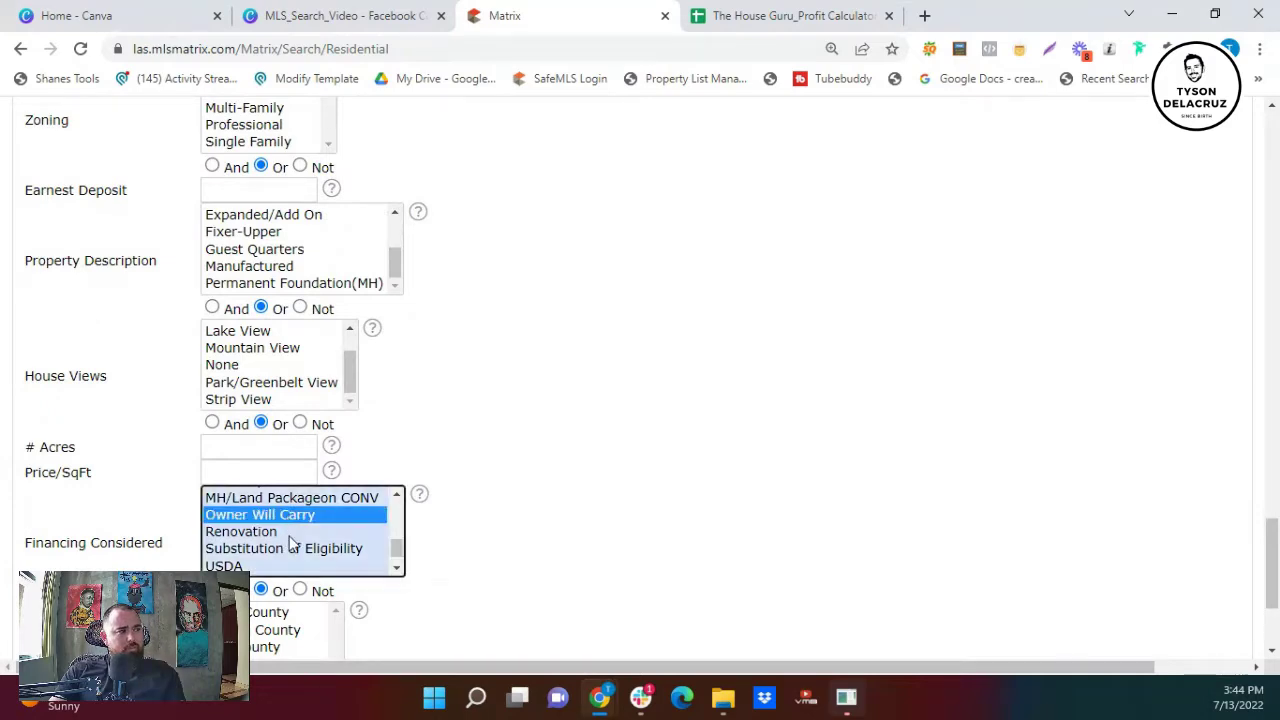
scroll(291, 543, up, 3)
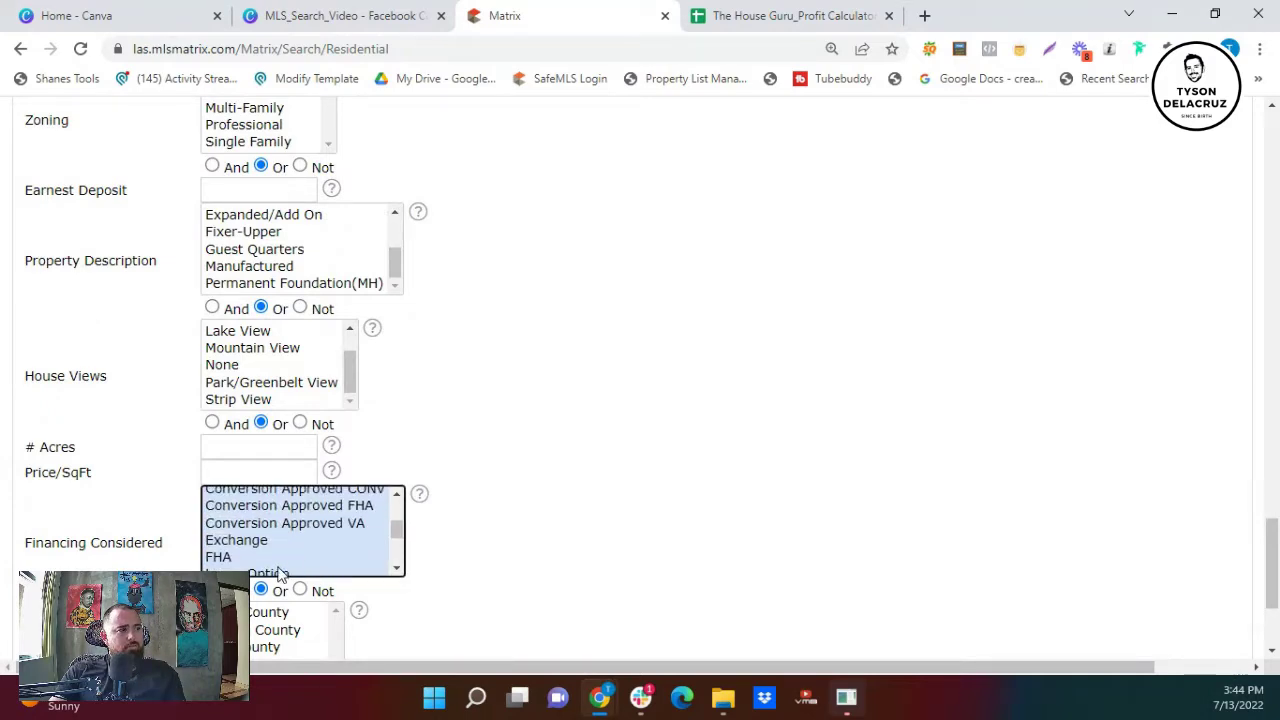
click(281, 573)
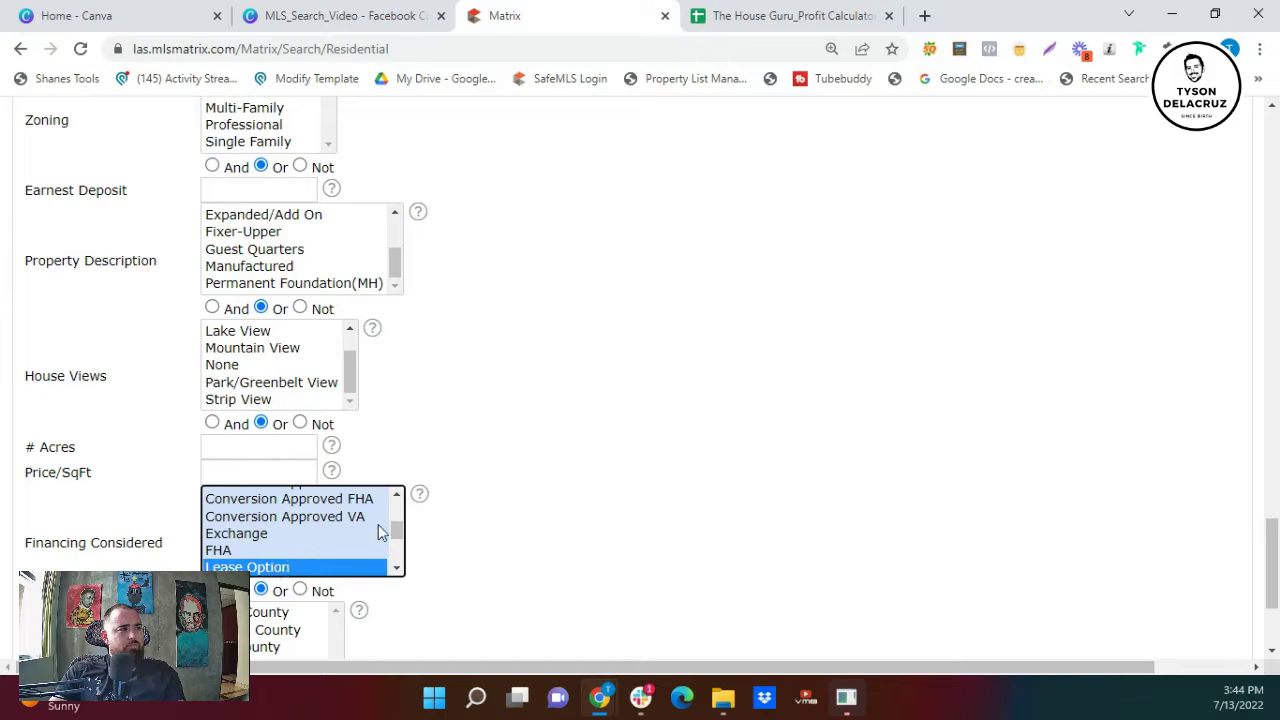
- Change the Approx Living Area range to 2000-3700
scroll(297, 536, up, 5)
scroll(543, 434, up, 10)
scroll(560, 456, up, 5)
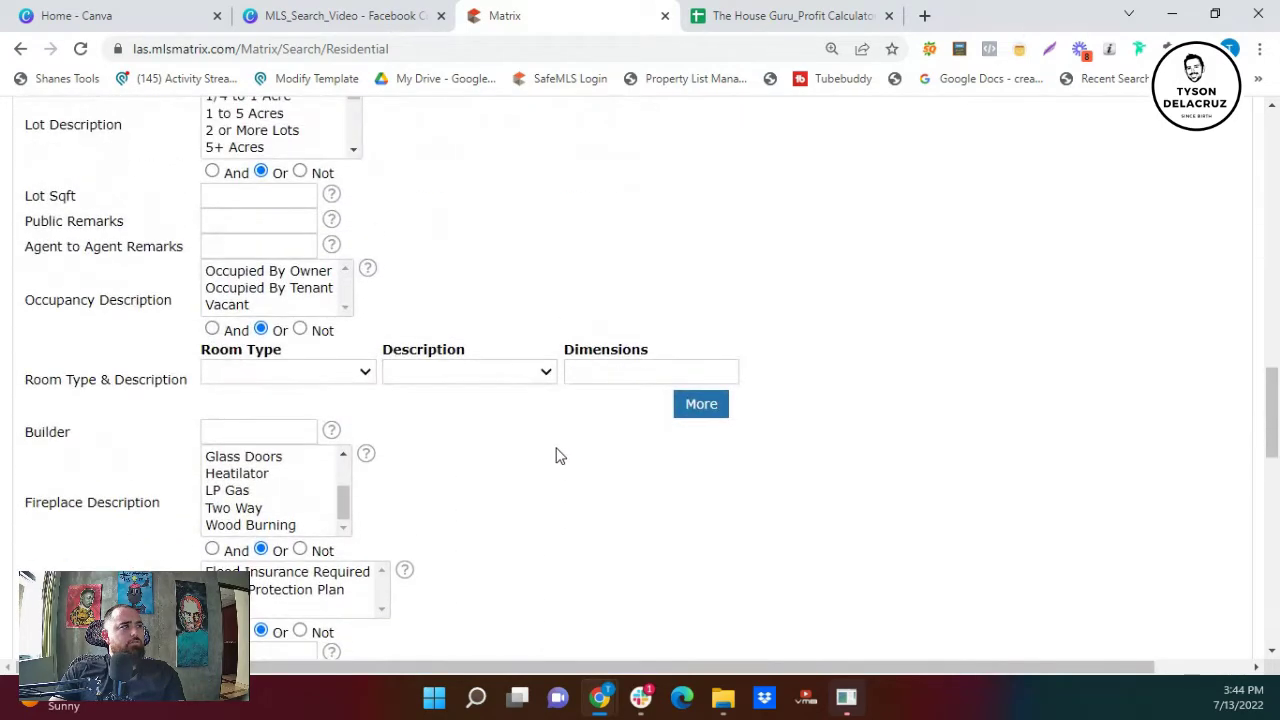
scroll(567, 442, up, 5)
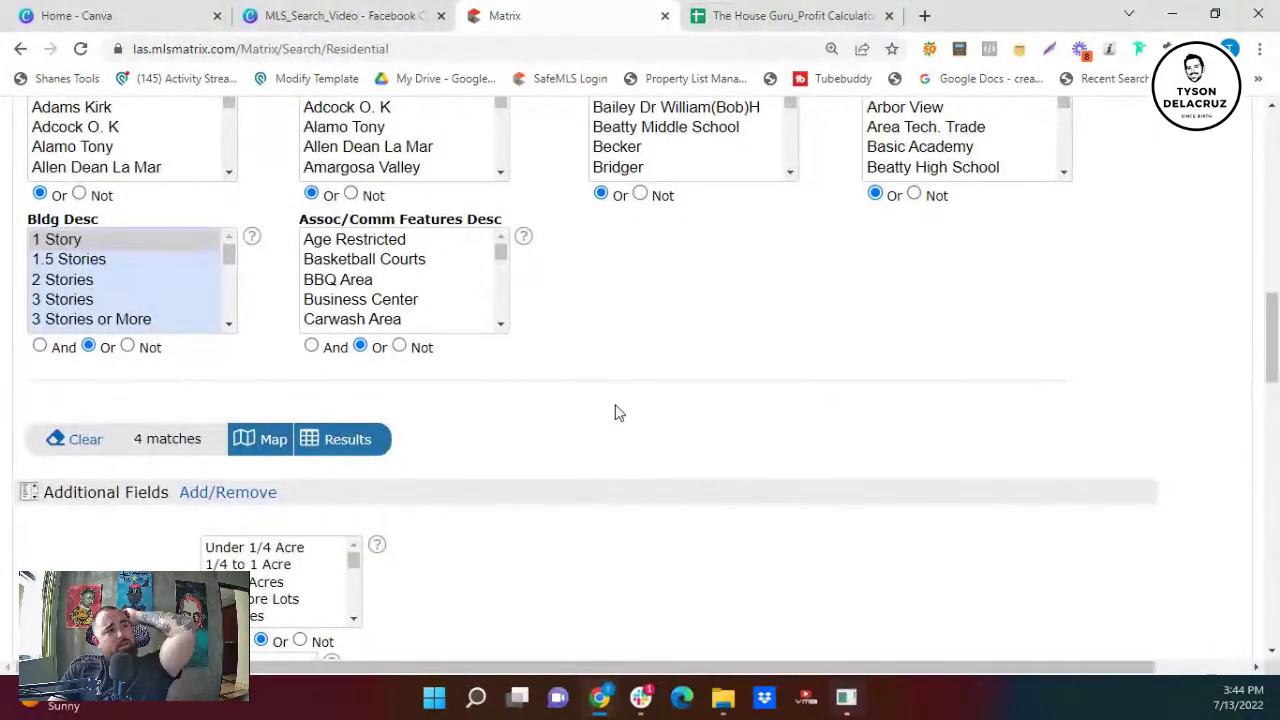
scroll(700, 390, up, 2)
scroll(800, 362, up, 5)
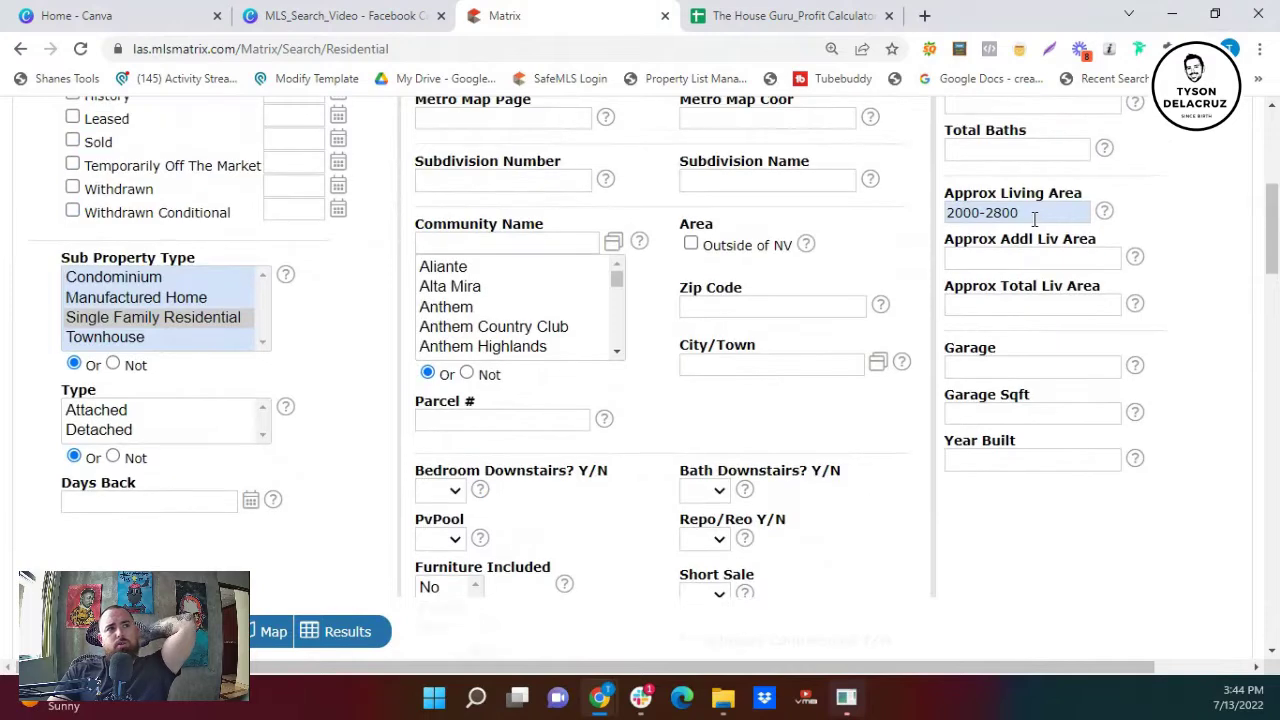
click(1035, 214)
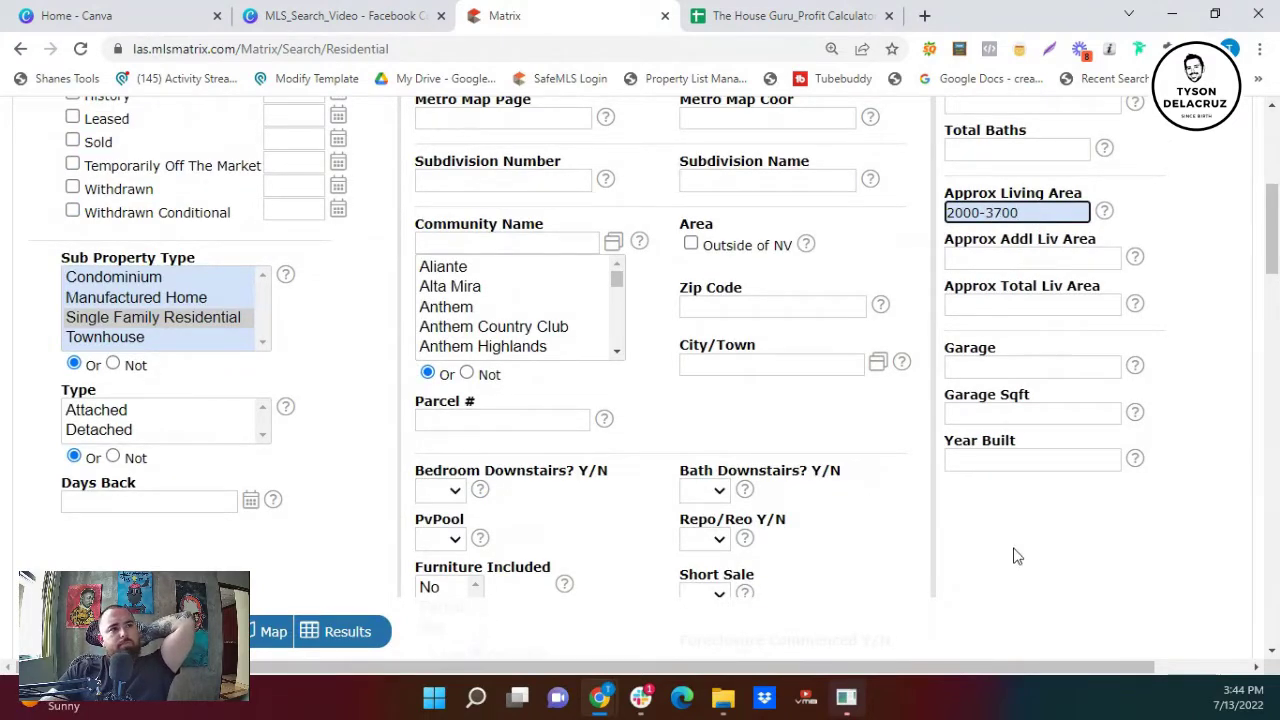
click(1007, 588)
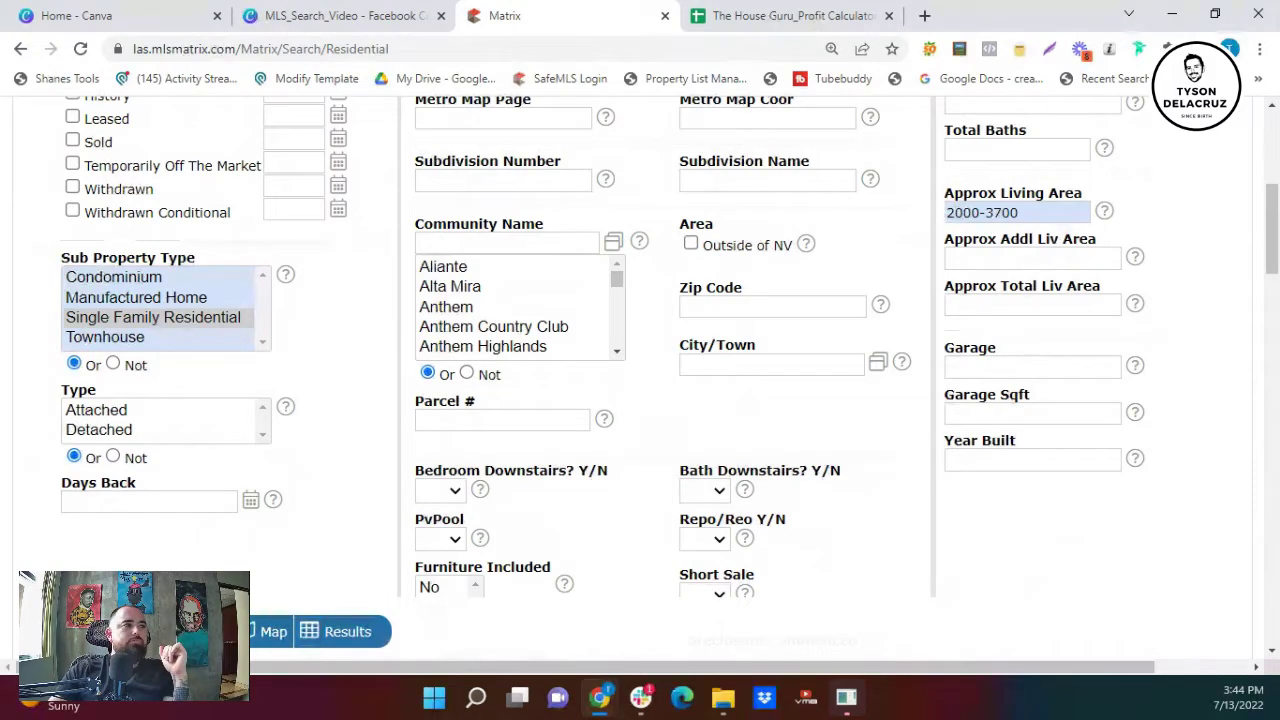
- Show the results table of the 5 active single-family listings priced $279,000–$849,000
click(337, 631)
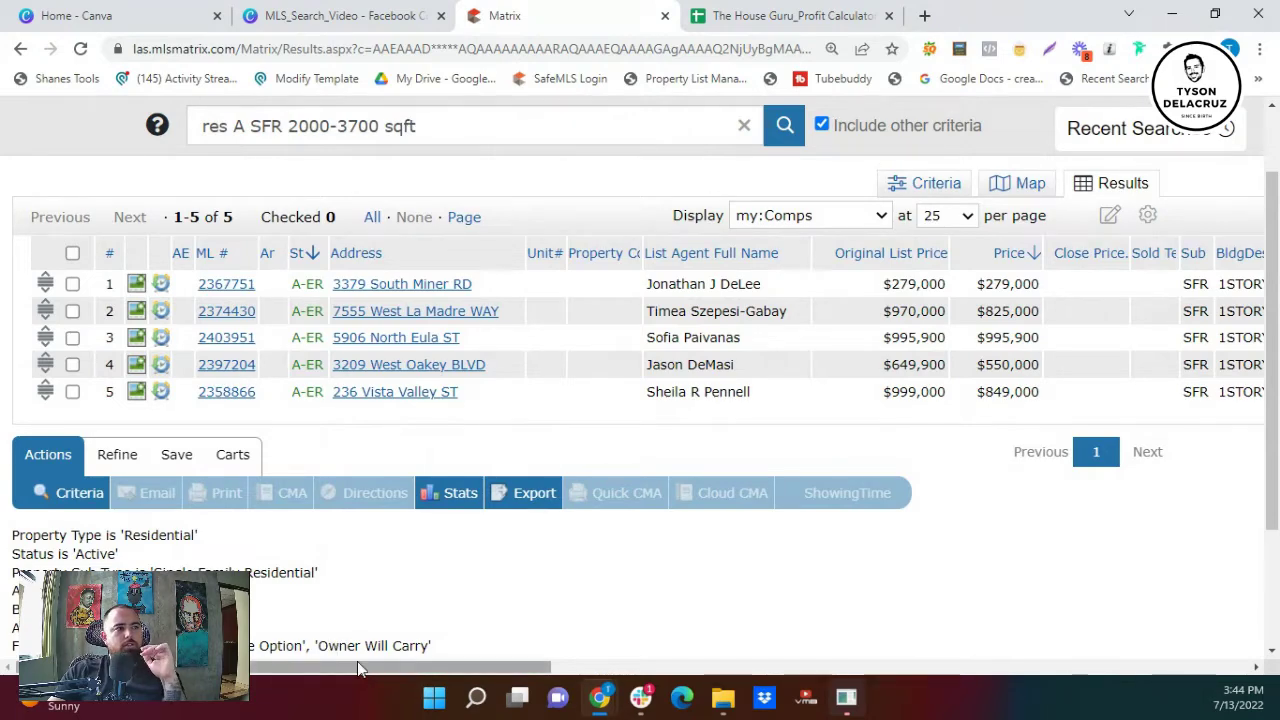
drag(356, 661, 699, 693)
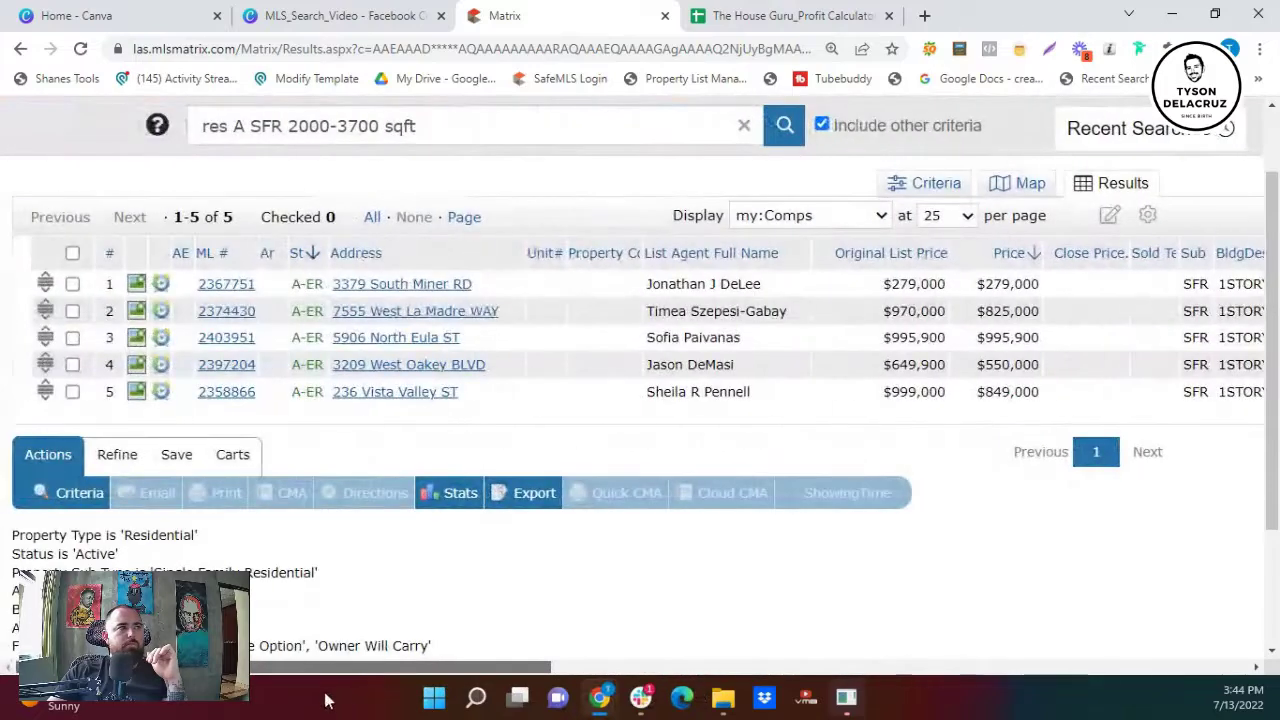
- Export the 5 records using the Comps file format, then go back to the my:Comps results
click(516, 500)
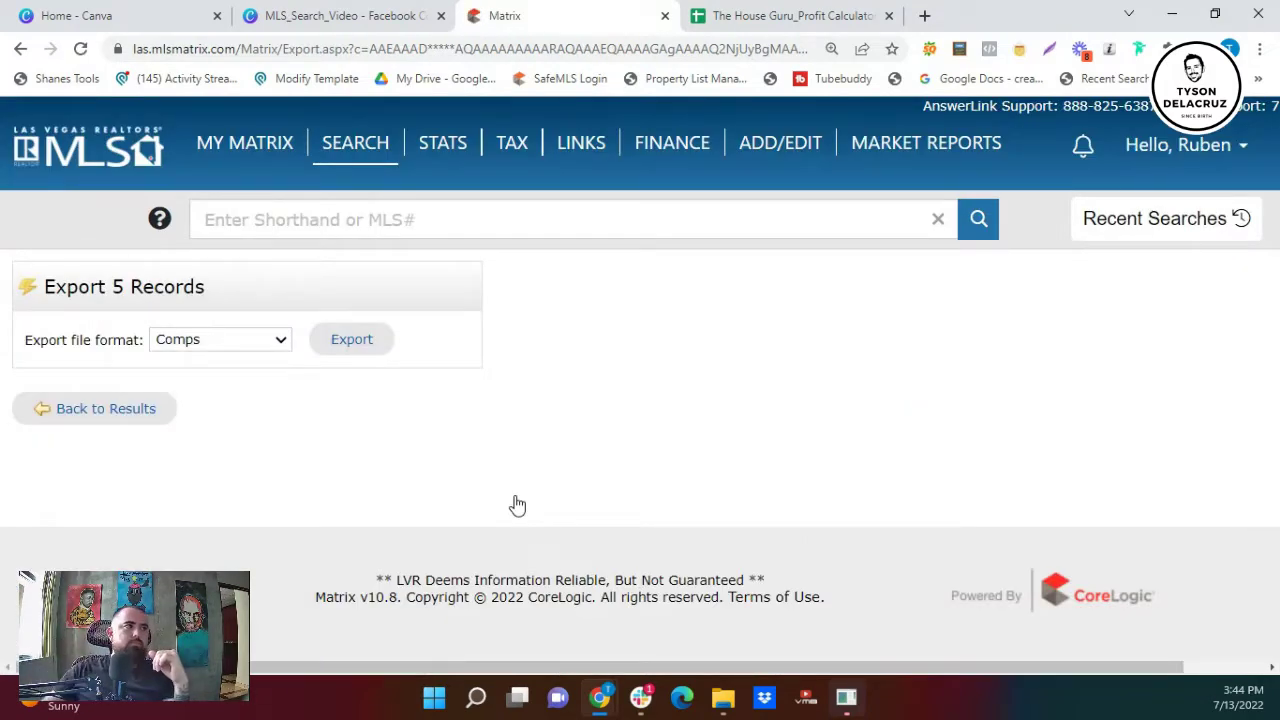
click(280, 345)
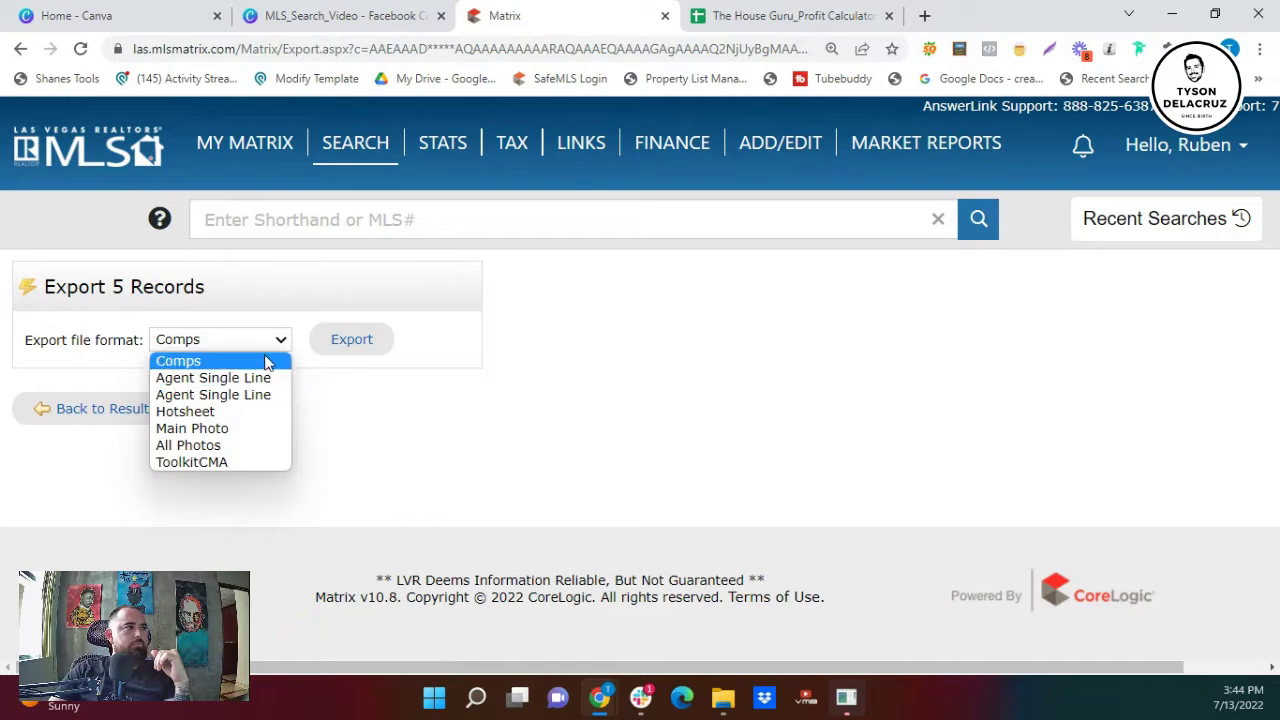
click(266, 361)
click(346, 346)
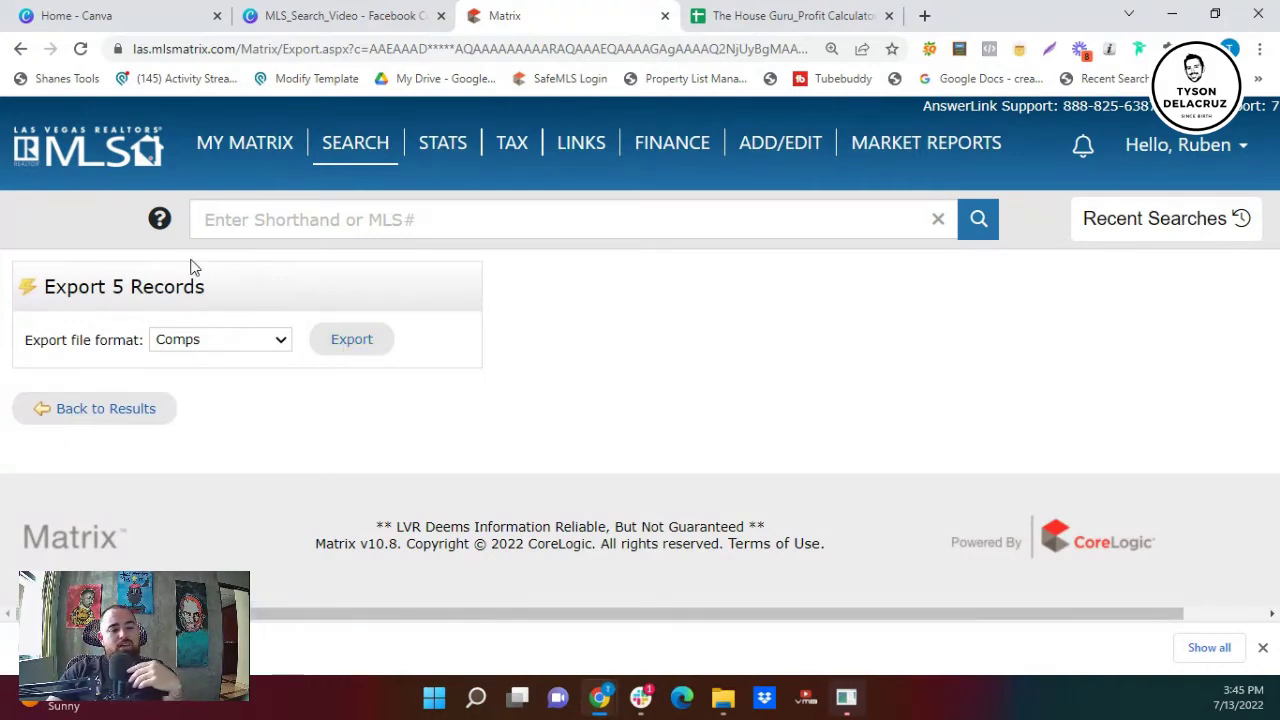
click(90, 408)
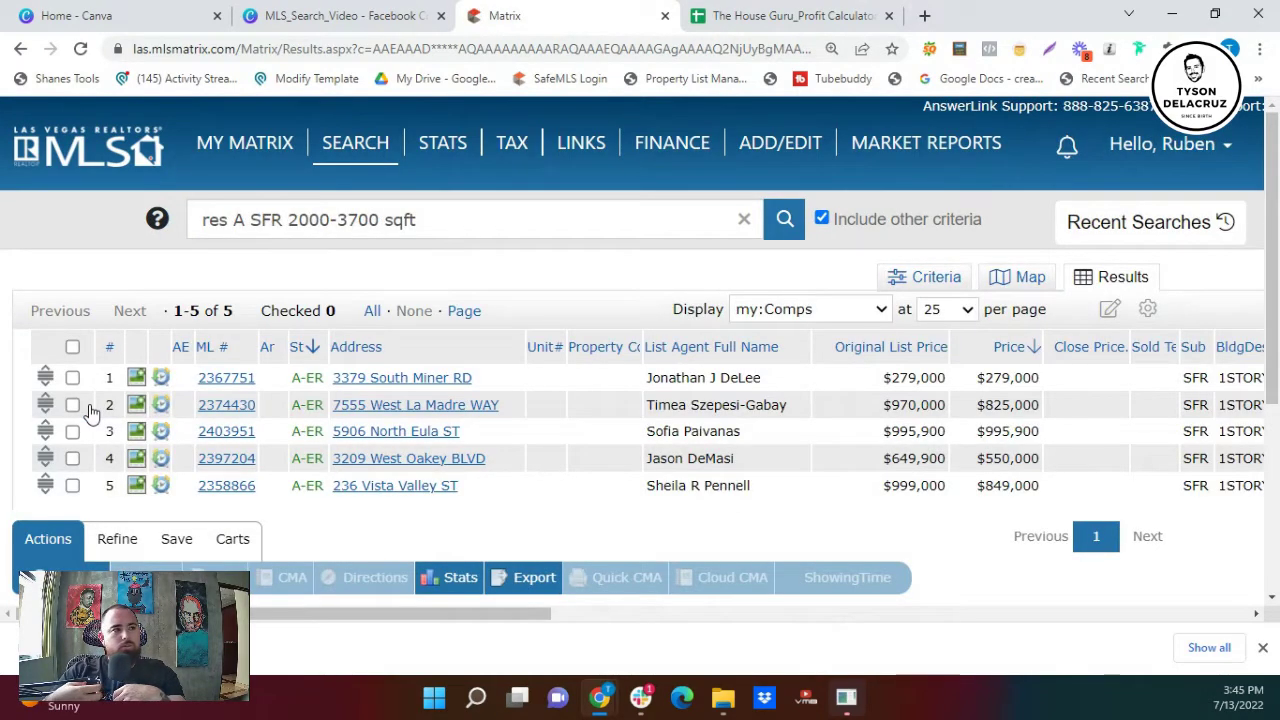
scroll(90, 412, down, 1)
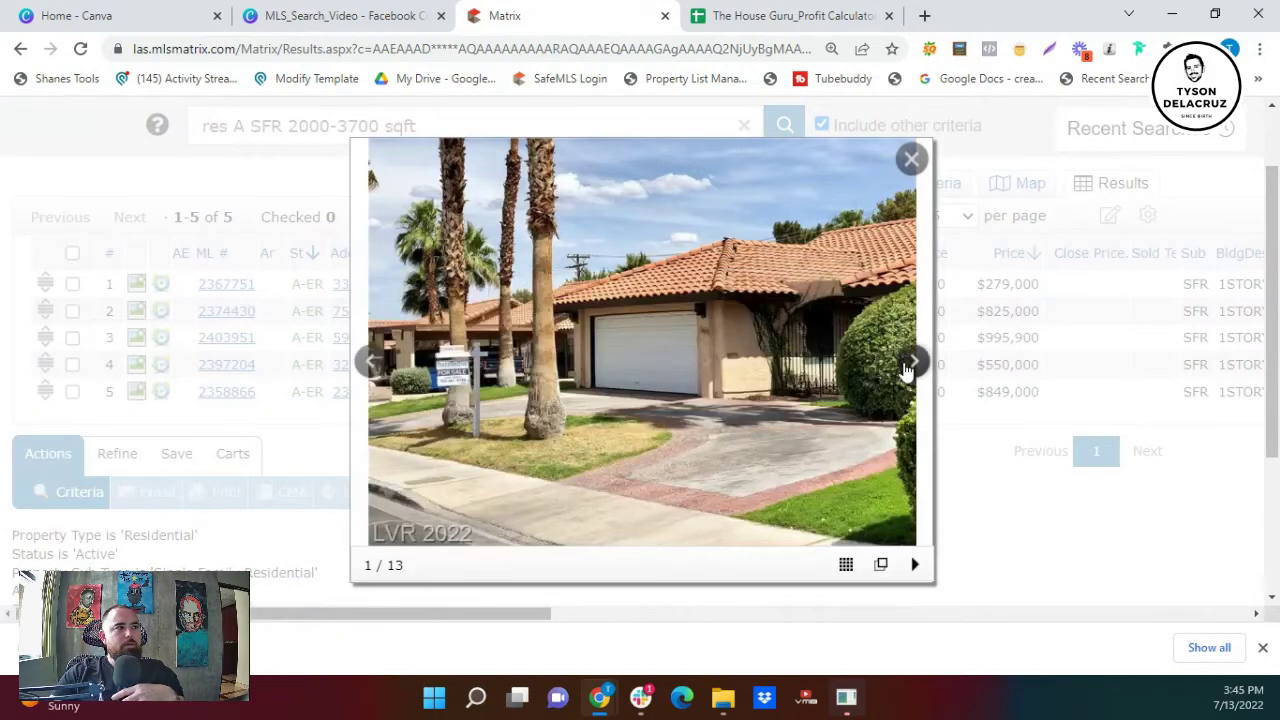
click(905, 368)
click(905, 368)
click(905, 368)
click(905, 368)
click(908, 363)
click(912, 360)
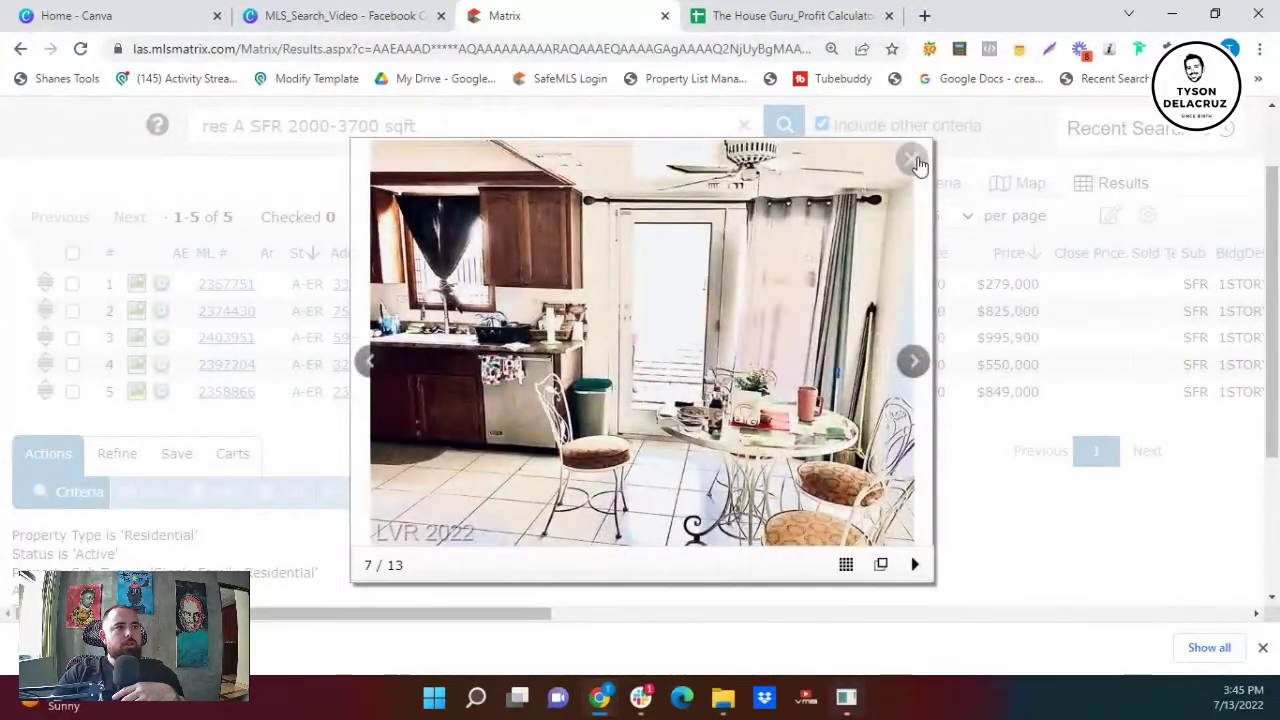
click(912, 160)
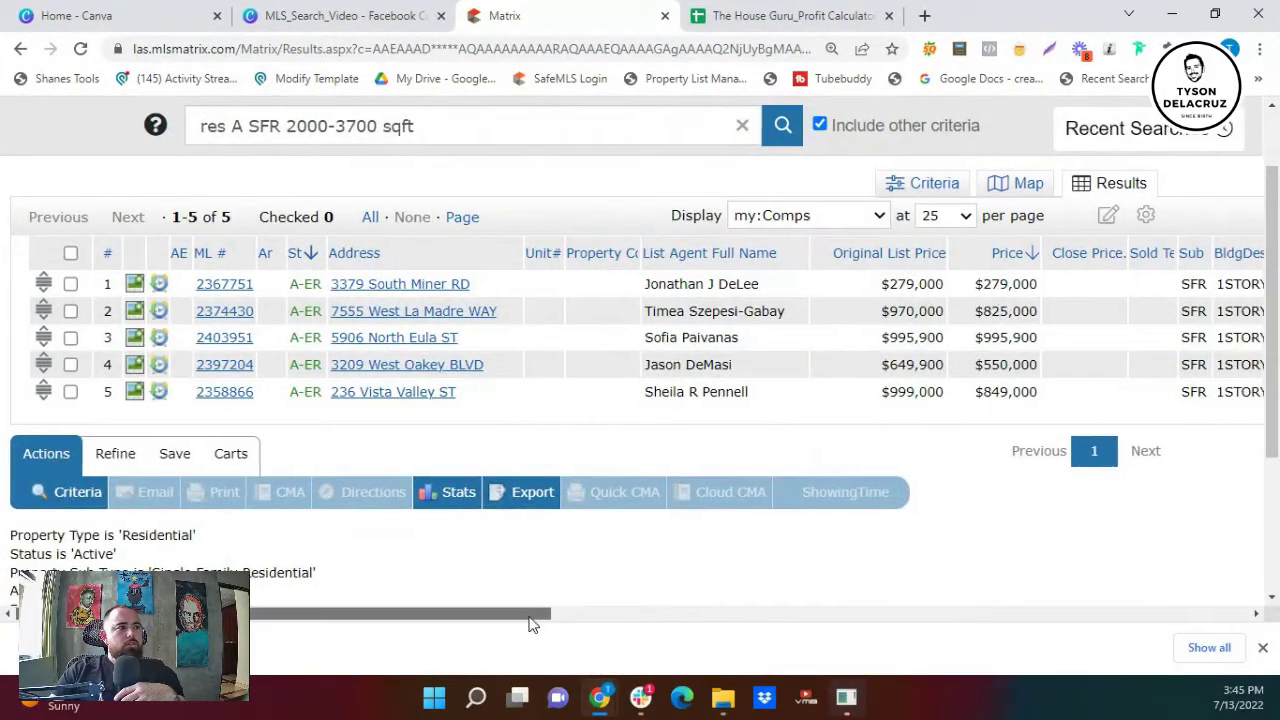